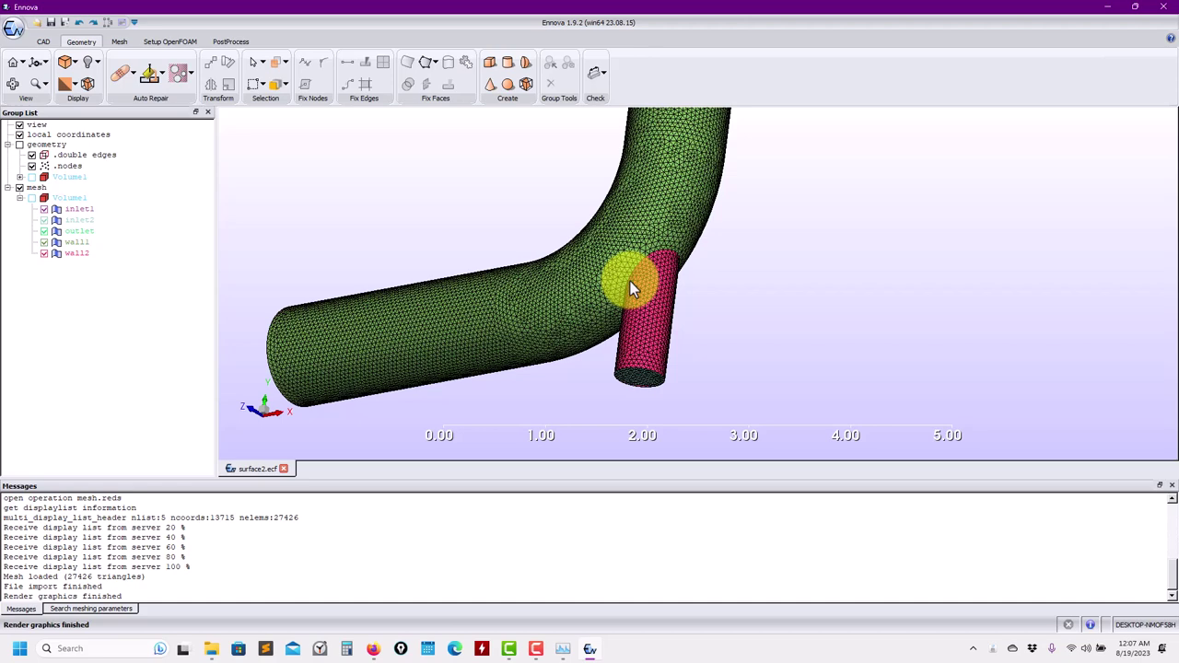
Step: Examine the surface mesh of the pipe bend and its branch from several angles
{"action": "left_click_drag", "start_coordinate": [632, 288], "coordinate": [586, 287]}
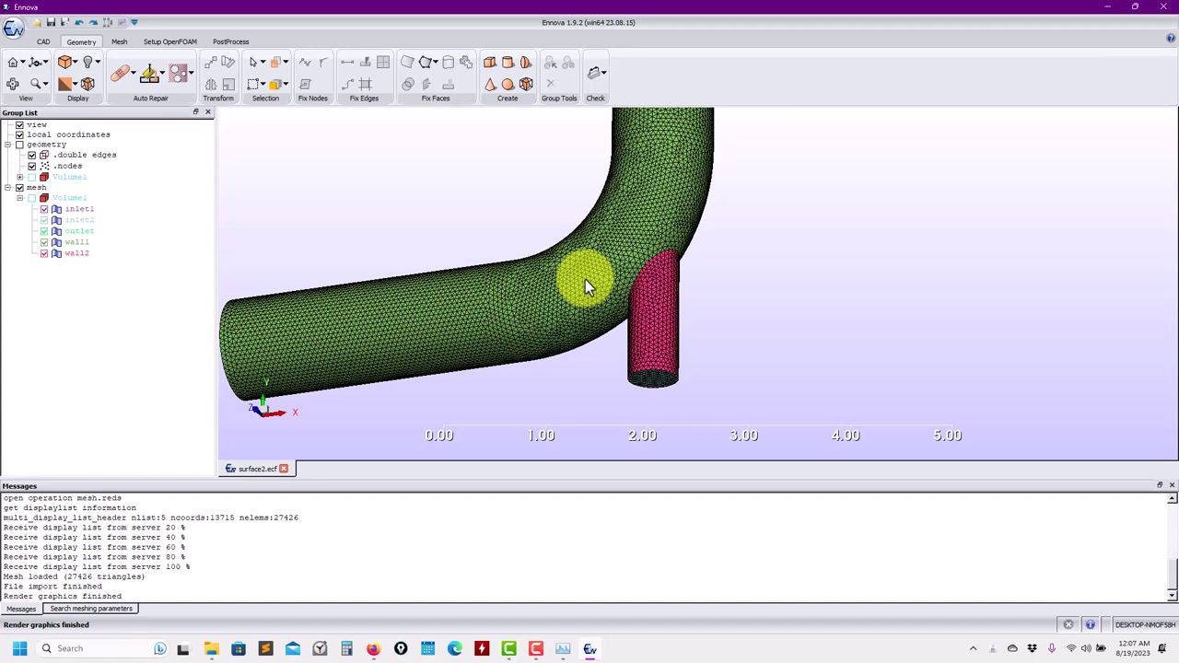
{"action": "left_click_drag", "start_coordinate": [584, 279], "coordinate": [678, 293]}
{"action": "scroll", "coordinate": [686, 282], "scroll_direction": "down", "scroll_amount": 5}
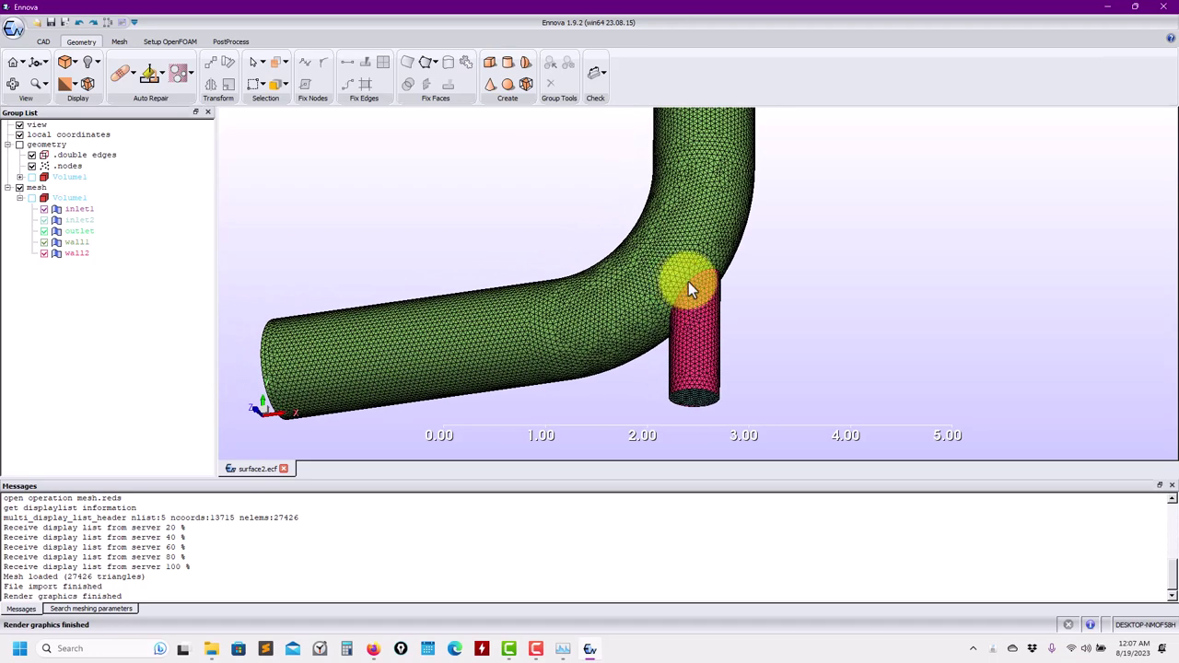
{"action": "left_click_drag", "start_coordinate": [701, 253], "coordinate": [632, 326]}
{"action": "scroll", "coordinate": [689, 242], "scroll_direction": "up", "scroll_amount": 3}
{"action": "left_click_drag", "start_coordinate": [689, 242], "coordinate": [680, 304]}
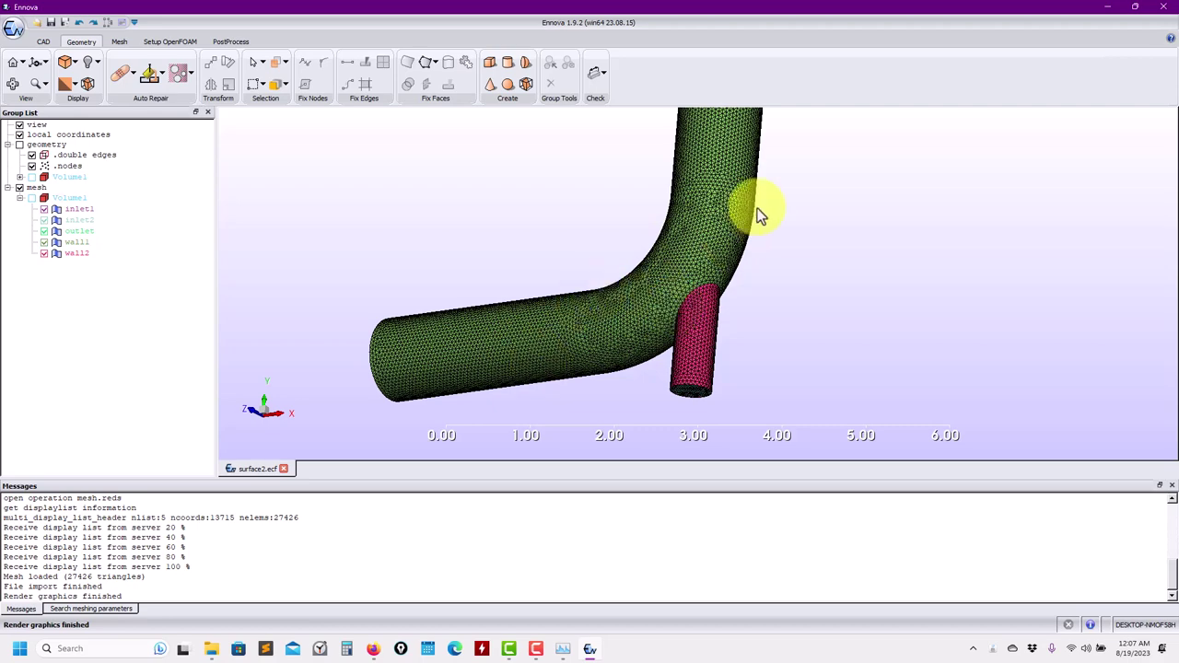
{"action": "left_click_drag", "start_coordinate": [667, 343], "coordinate": [696, 321]}
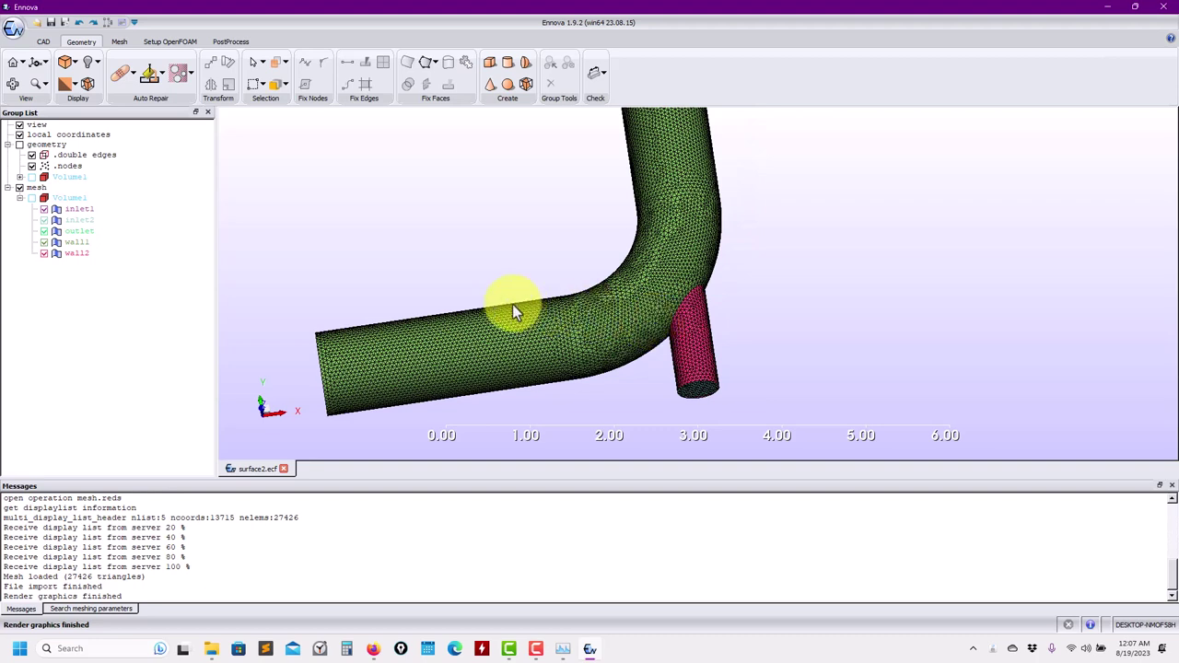
Step: Open the local mesh settings together with the parameters table for all volumes and boundaries
{"action": "left_click", "coordinate": [120, 42]}
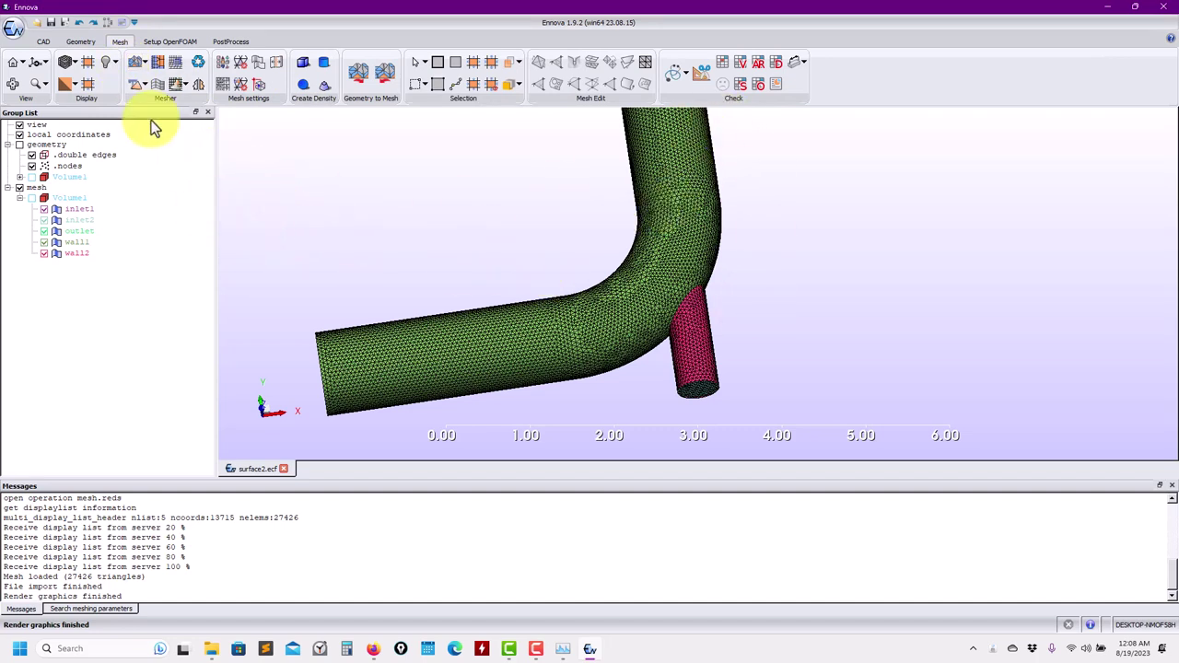
{"action": "left_click", "coordinate": [223, 85]}
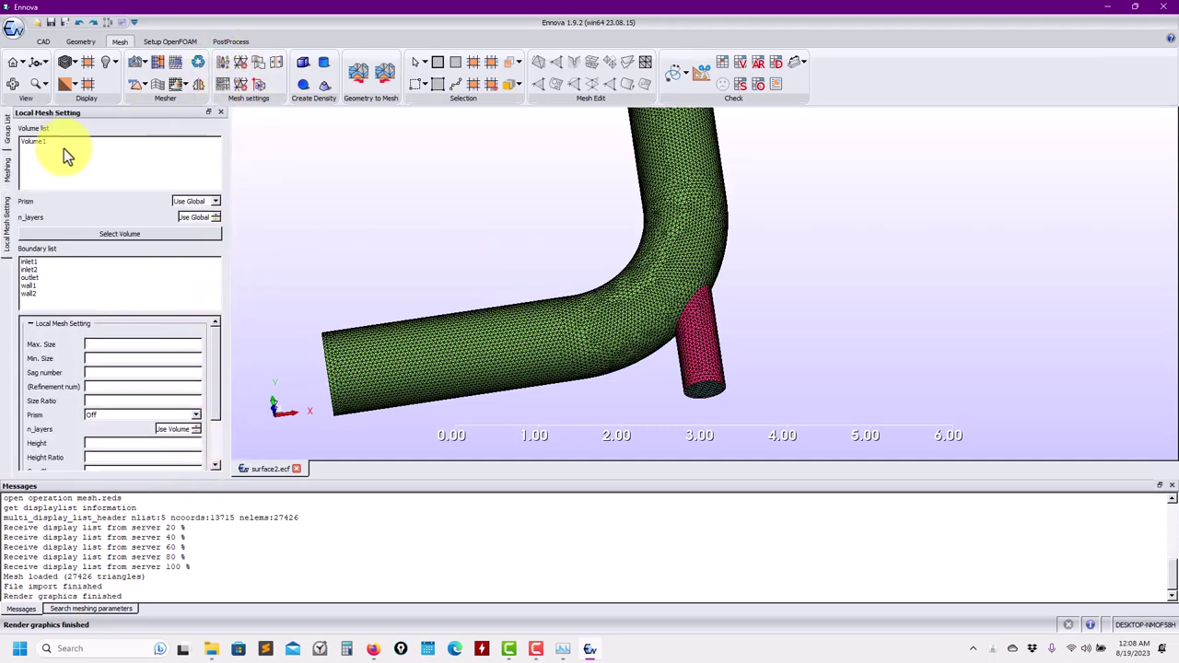
{"action": "scroll", "coordinate": [214, 378], "scroll_direction": "down", "scroll_amount": 2}
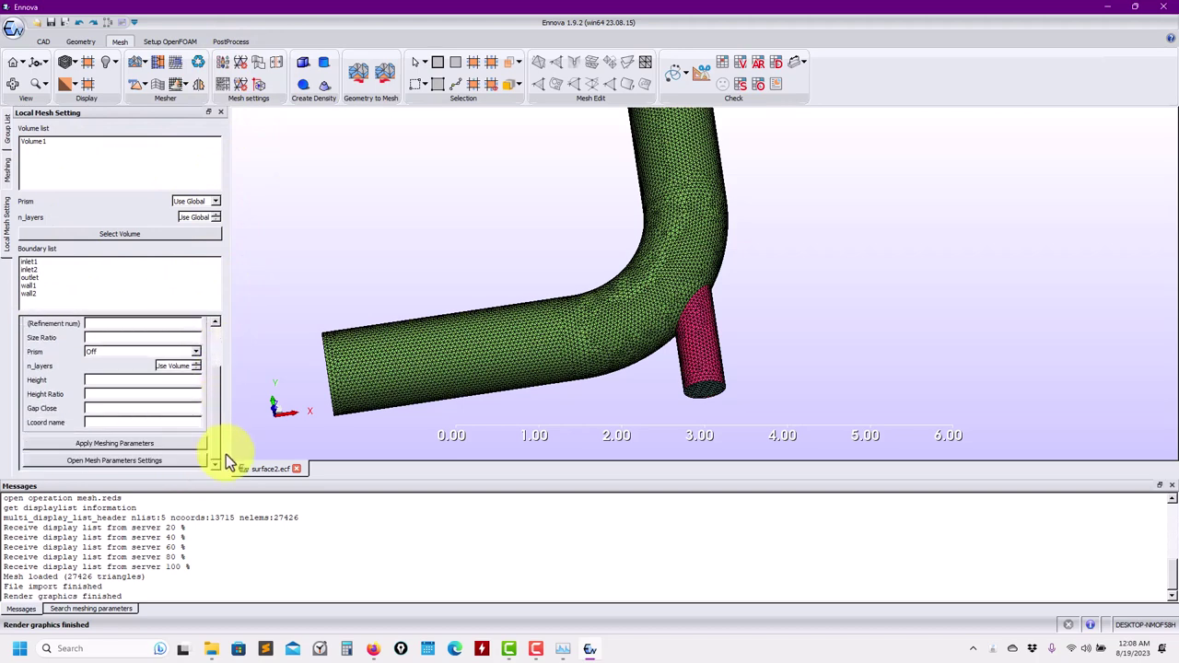
{"action": "left_click", "coordinate": [147, 461]}
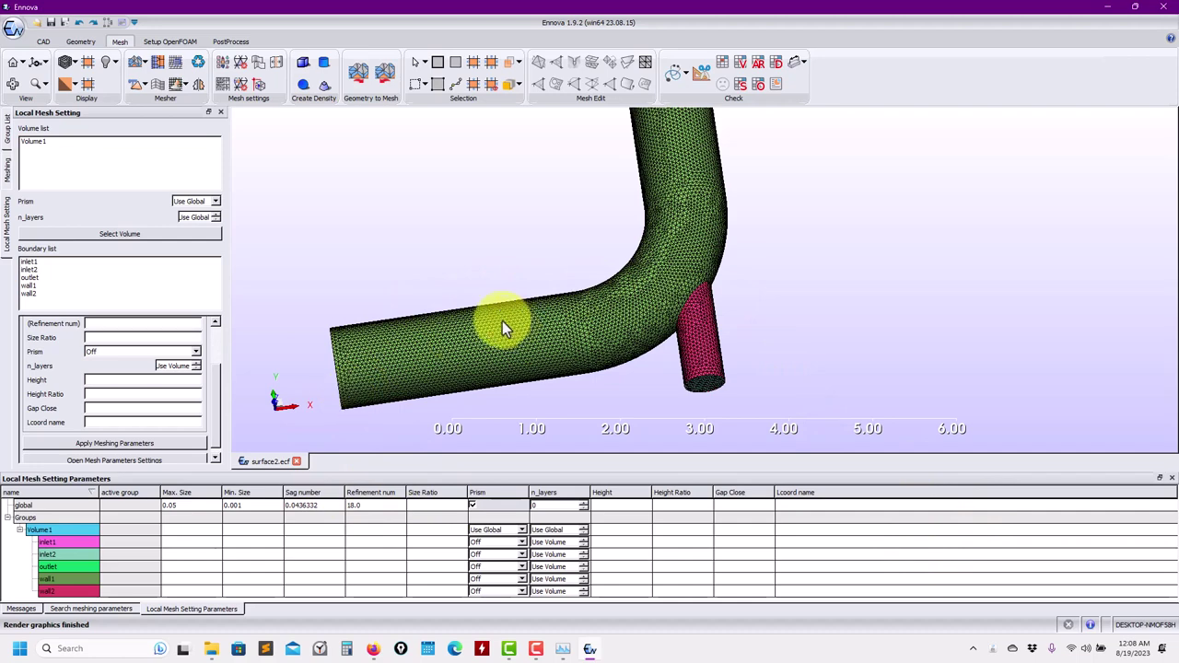
{"action": "left_click_drag", "start_coordinate": [573, 335], "coordinate": [577, 343]}
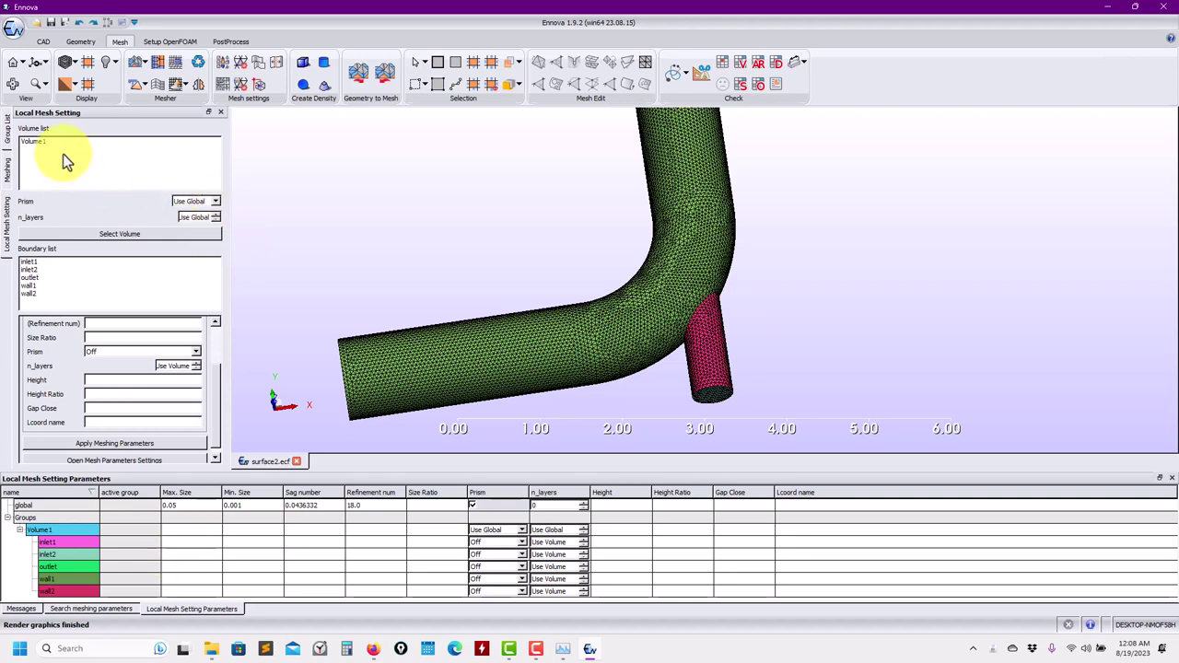
Step: Select Volume1 and its wall2 boundary and review the available local mesh parameters
{"action": "left_click", "coordinate": [40, 144]}
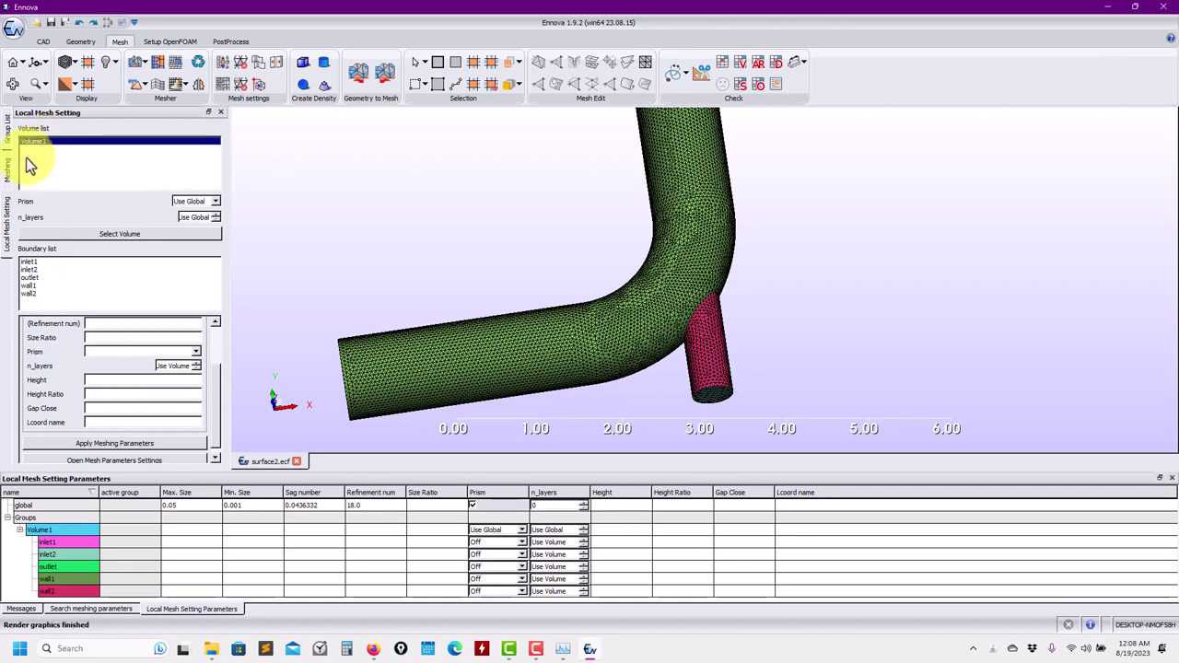
{"action": "left_click", "coordinate": [30, 293]}
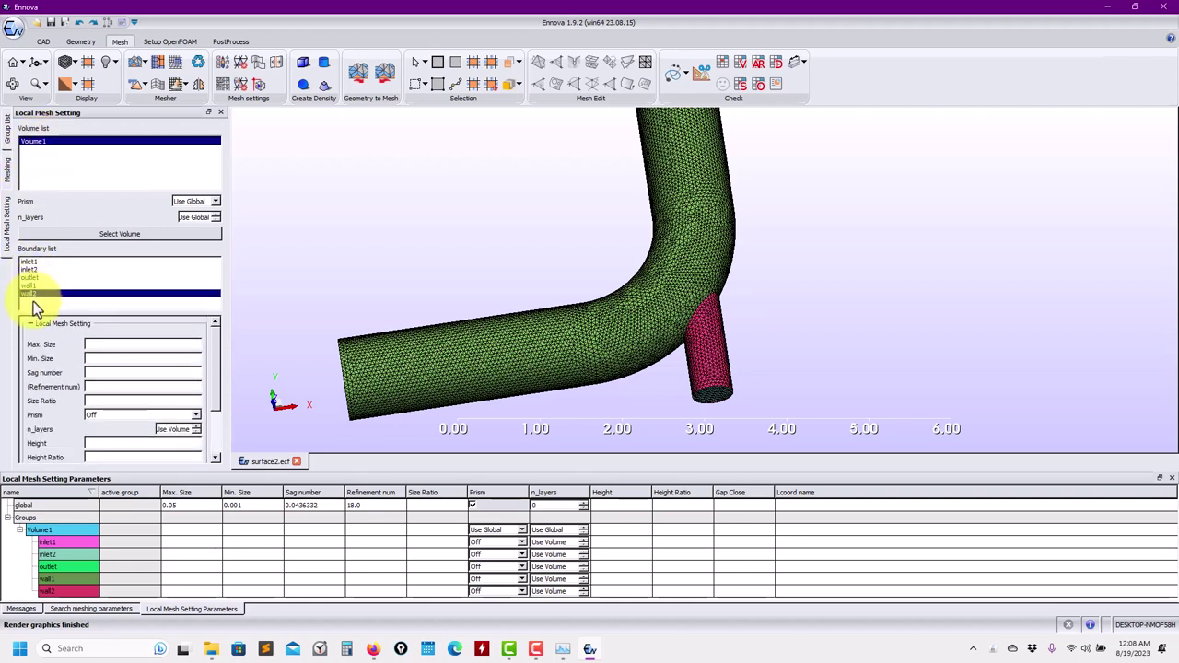
{"action": "left_click", "coordinate": [41, 153]}
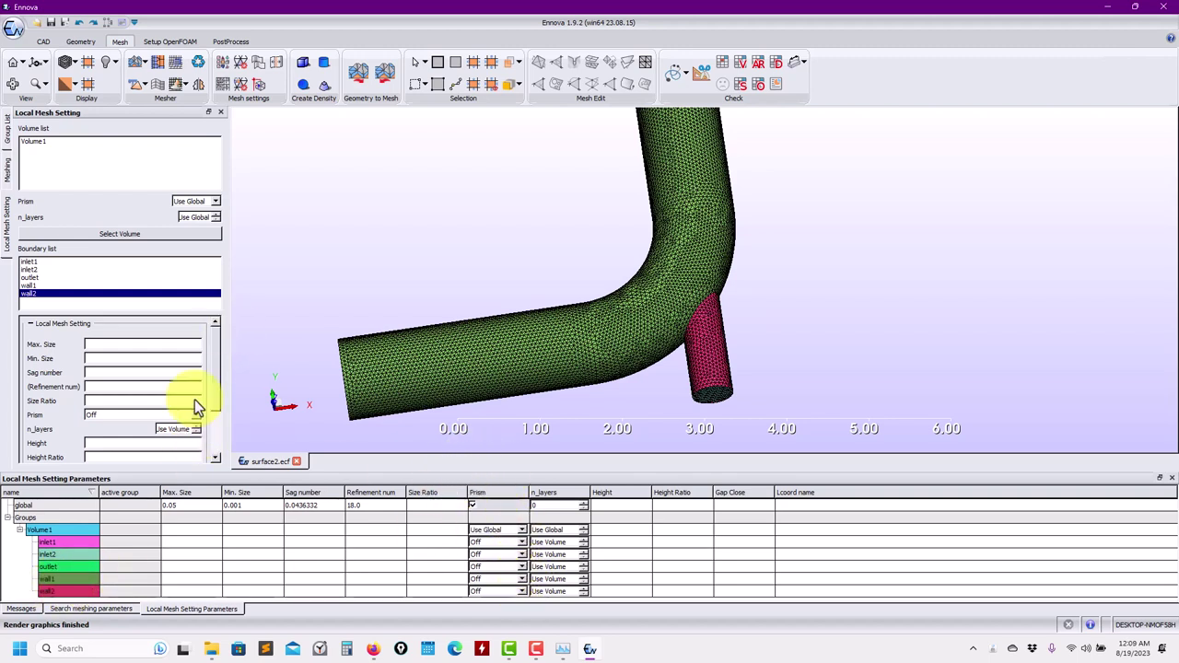
{"action": "left_click_drag", "start_coordinate": [218, 360], "coordinate": [224, 452]}
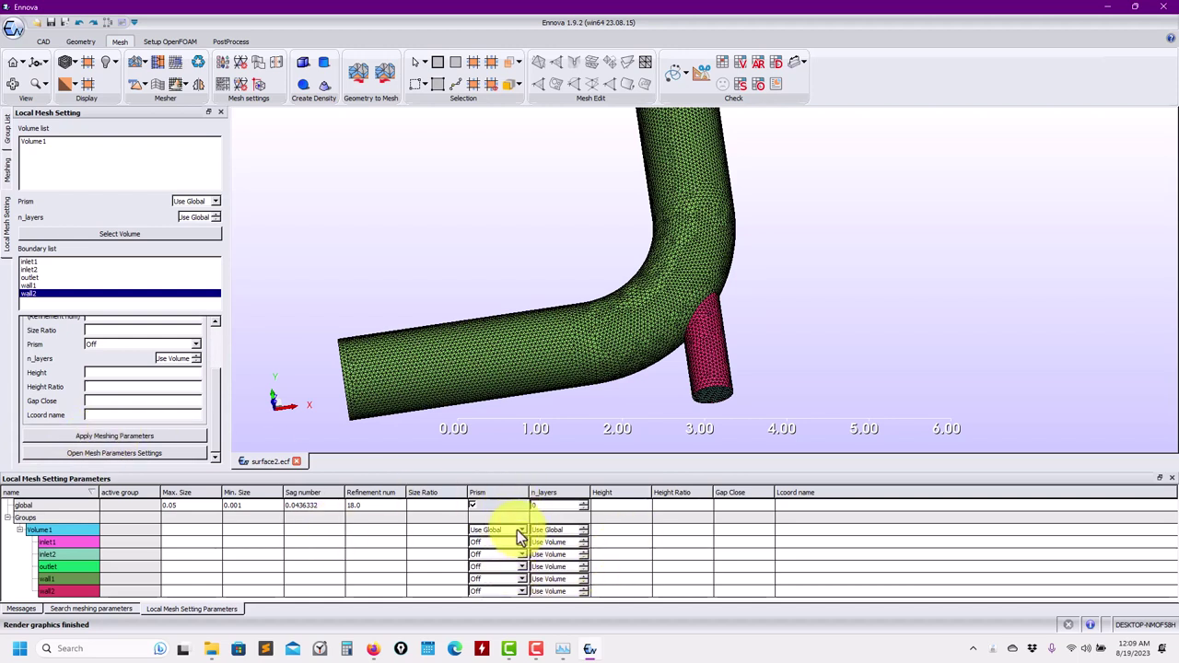
Step: Set the prism option of the wall1 and wall2 boundaries to Use Volume
{"action": "left_click", "coordinate": [521, 577]}
{"action": "left_click", "coordinate": [512, 590]}
{"action": "left_click", "coordinate": [513, 591]}
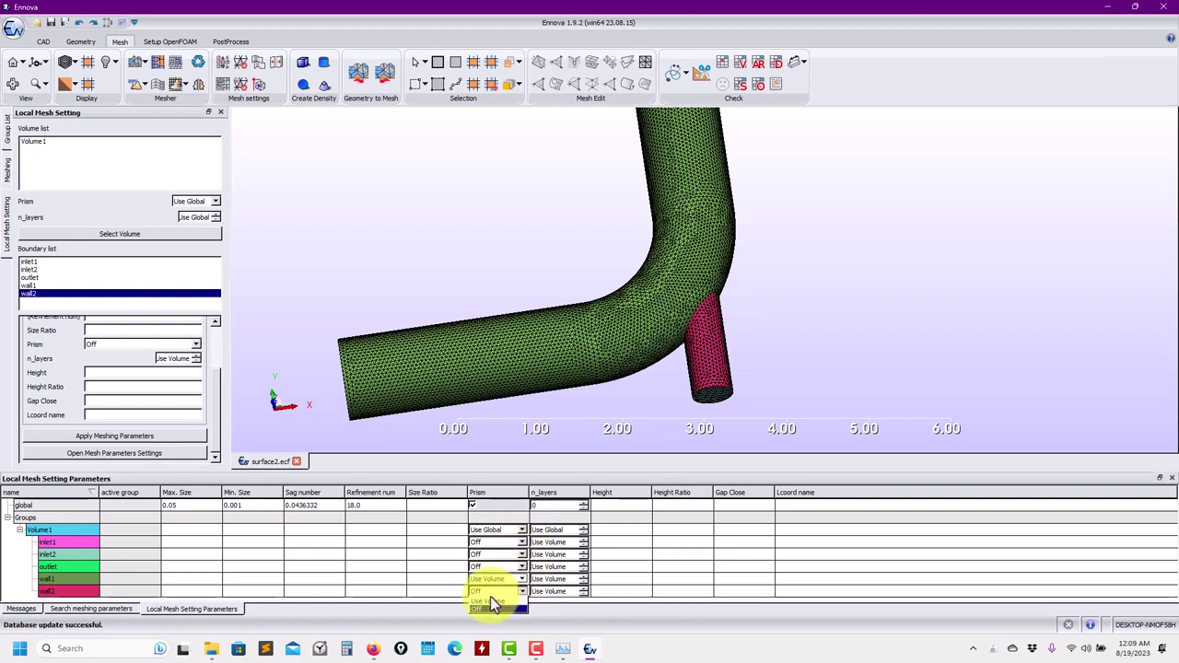
{"action": "left_click", "coordinate": [489, 600]}
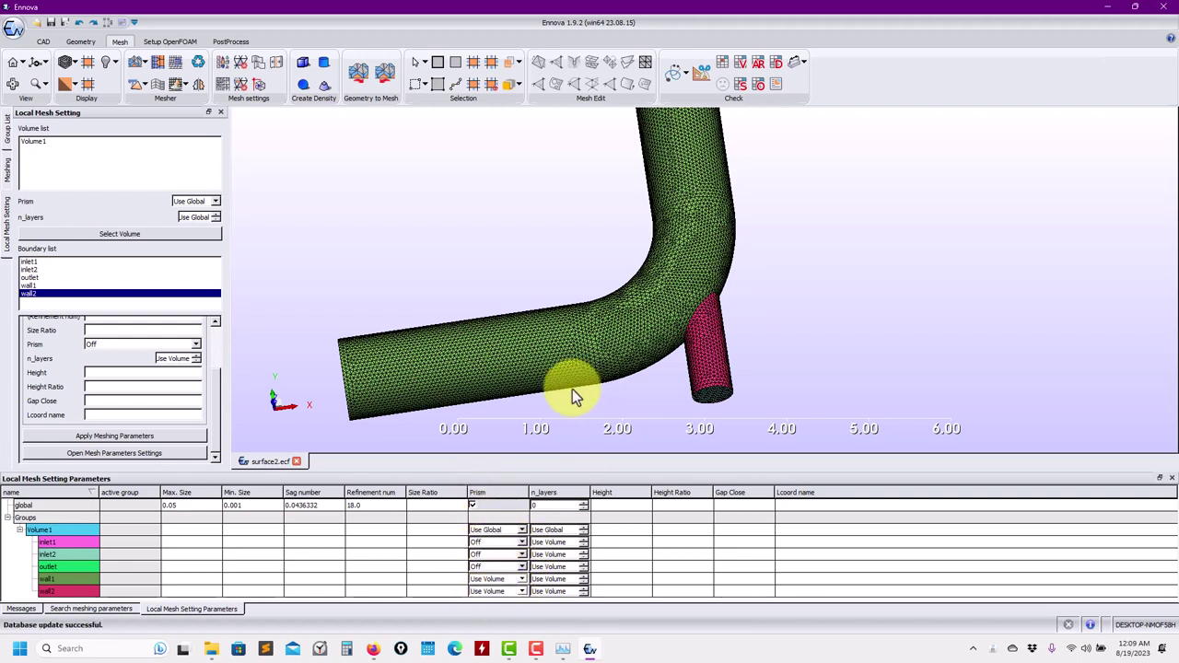
{"action": "left_click", "coordinate": [359, 517]}
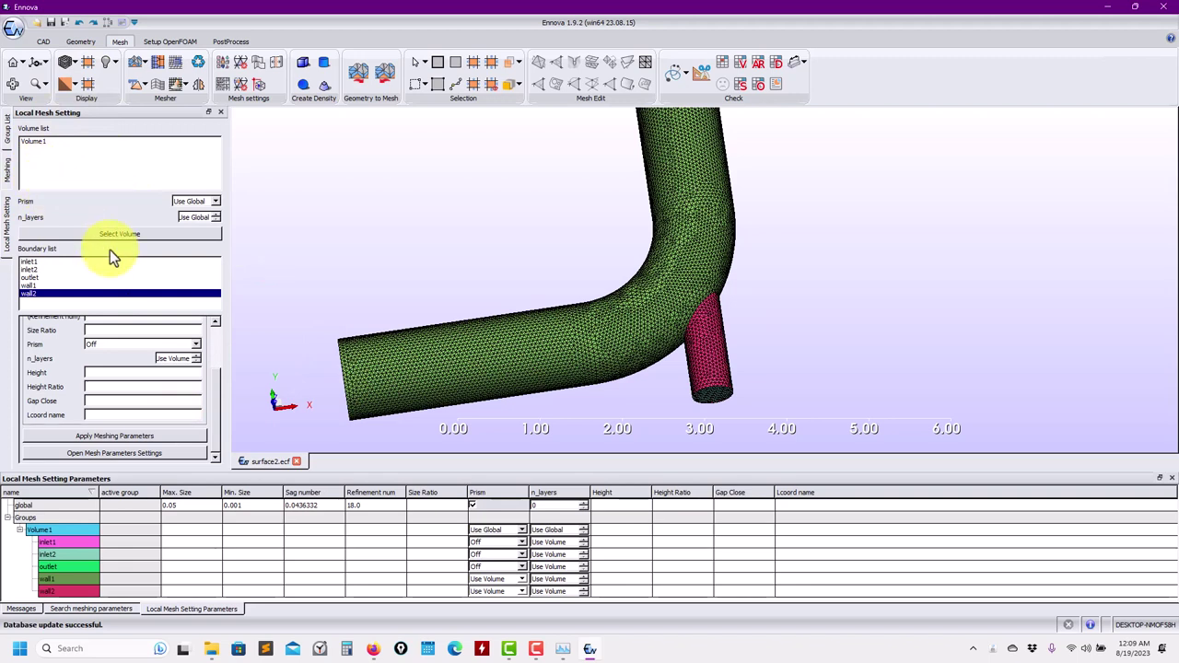
Step: Set the global number of prism layers to 3 and generate the prism layer mesh
{"action": "left_click", "coordinate": [582, 503]}
{"action": "left_click", "coordinate": [584, 503]}
{"action": "left_click", "coordinate": [584, 504]}
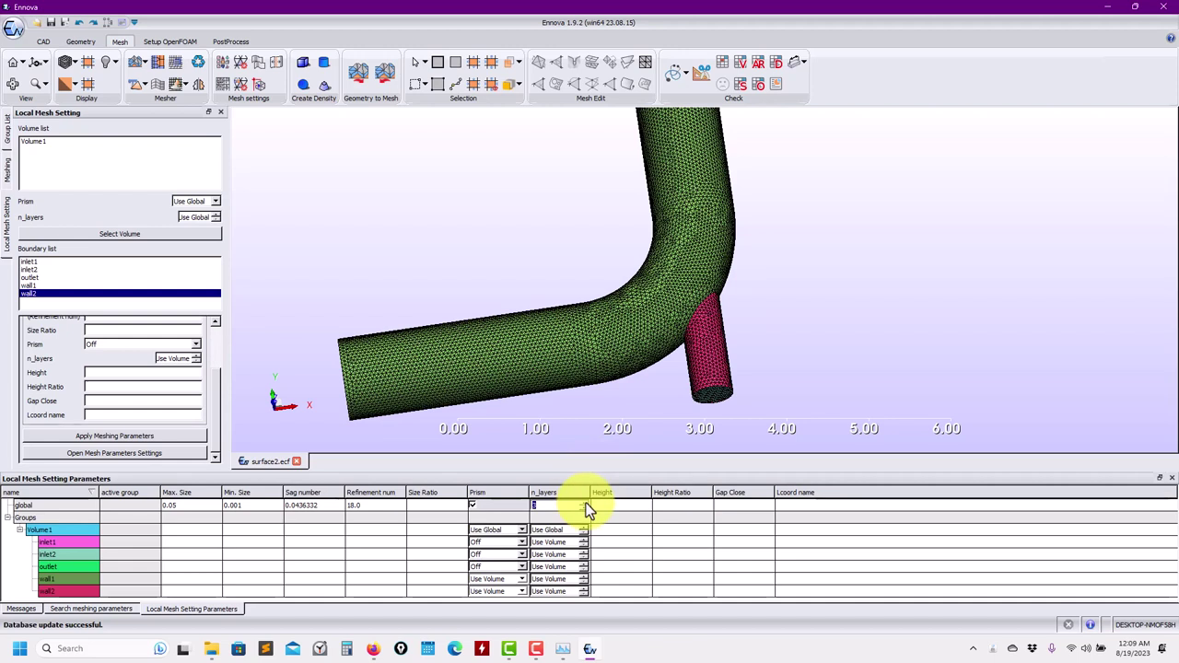
{"action": "left_click", "coordinate": [163, 86]}
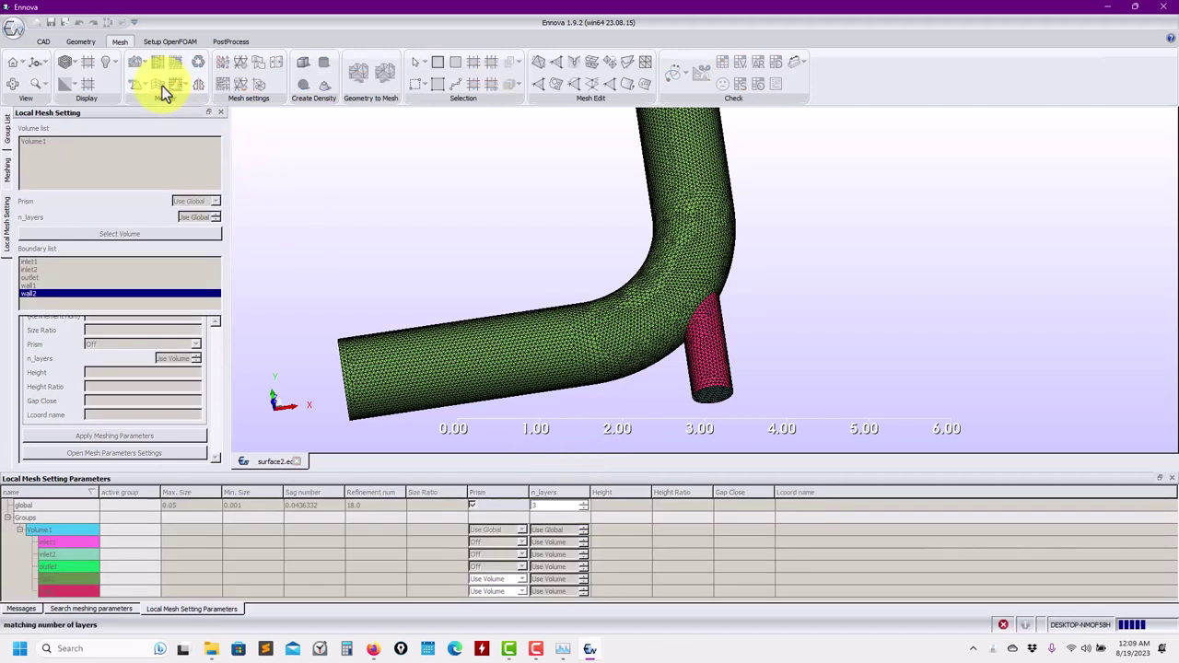
Step: Extract a cut through the mesh on the Z-plane and hide the drawn plane, tubing and box
{"action": "left_click", "coordinate": [698, 79]}
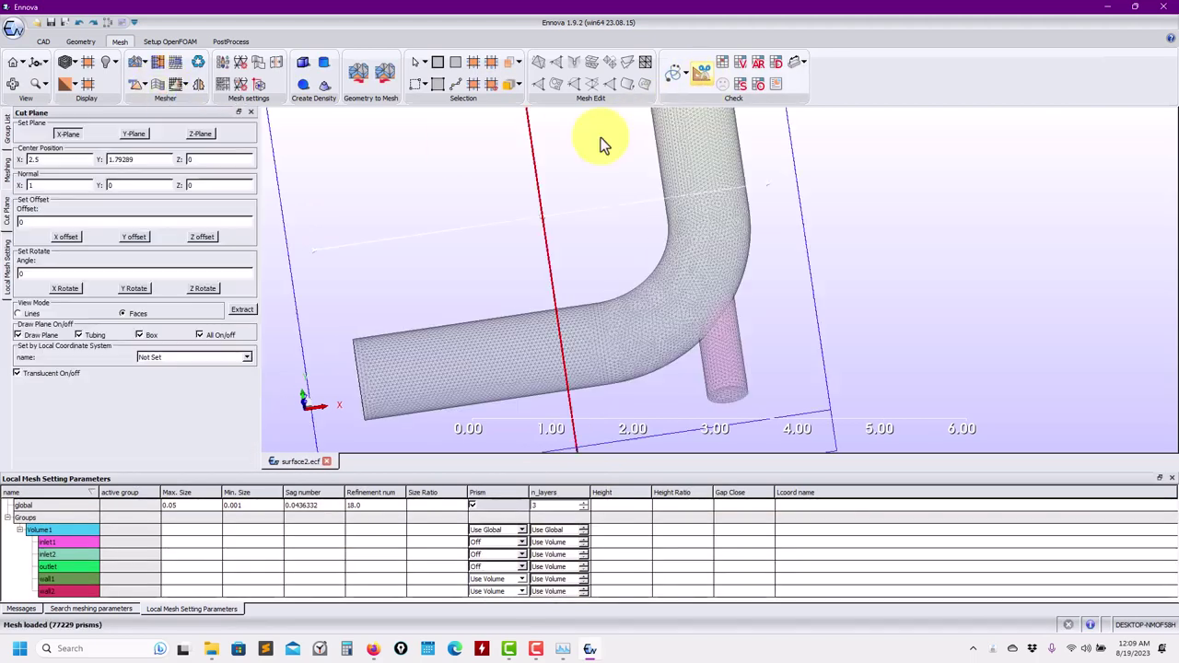
{"action": "left_click", "coordinate": [202, 134]}
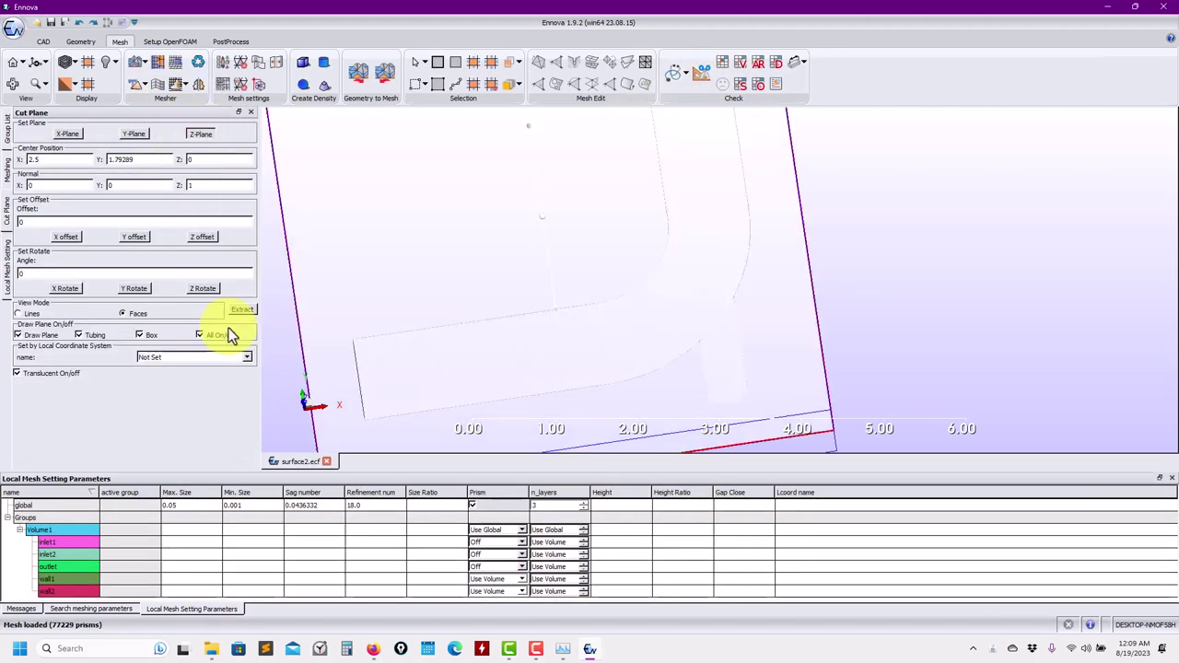
{"action": "left_click", "coordinate": [240, 309]}
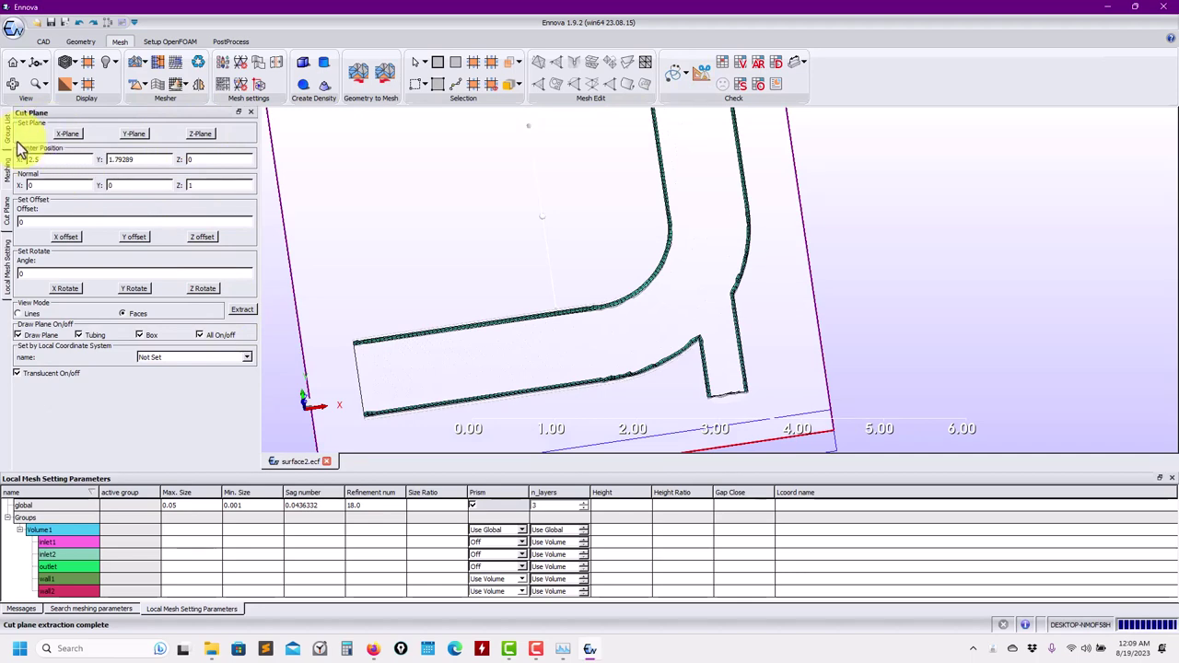
{"action": "left_click", "coordinate": [207, 334]}
{"action": "left_click", "coordinate": [55, 373]}
{"action": "left_click", "coordinate": [17, 373]}
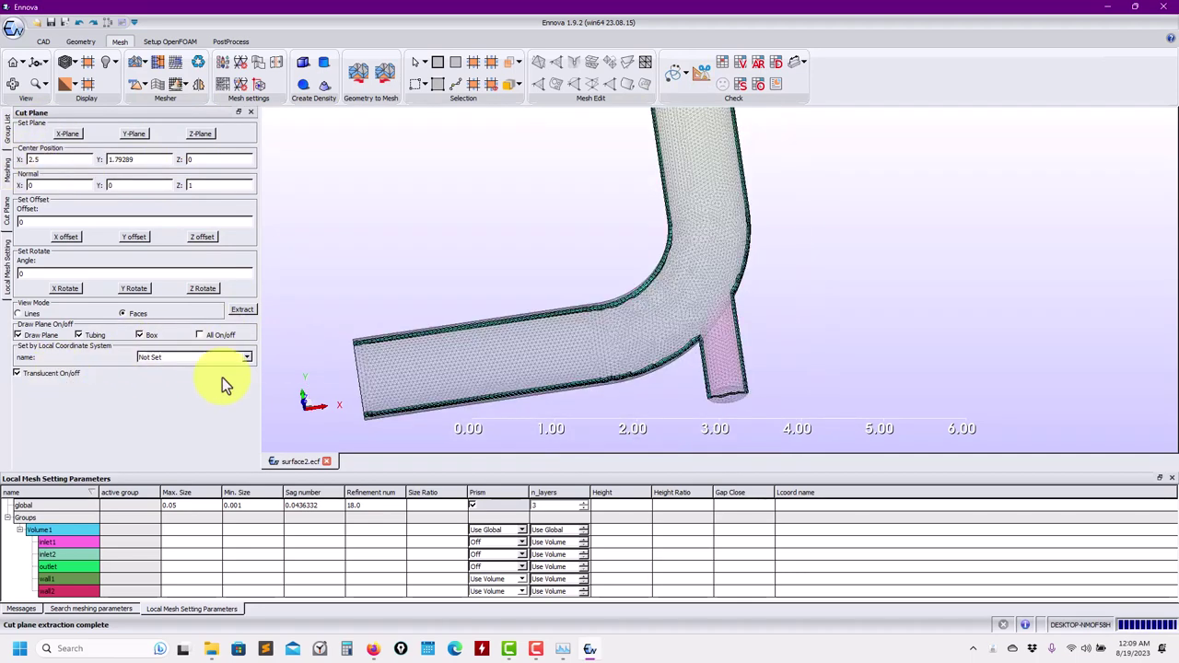
Step: Frame the branch pipe junction in the cut mesh and save this close-up as a view in the group list
{"action": "scroll", "coordinate": [705, 347], "scroll_direction": "up", "scroll_amount": 3}
{"action": "scroll", "coordinate": [630, 331], "scroll_direction": "down", "scroll_amount": 2}
{"action": "scroll", "coordinate": [803, 336], "scroll_direction": "up", "scroll_amount": 3}
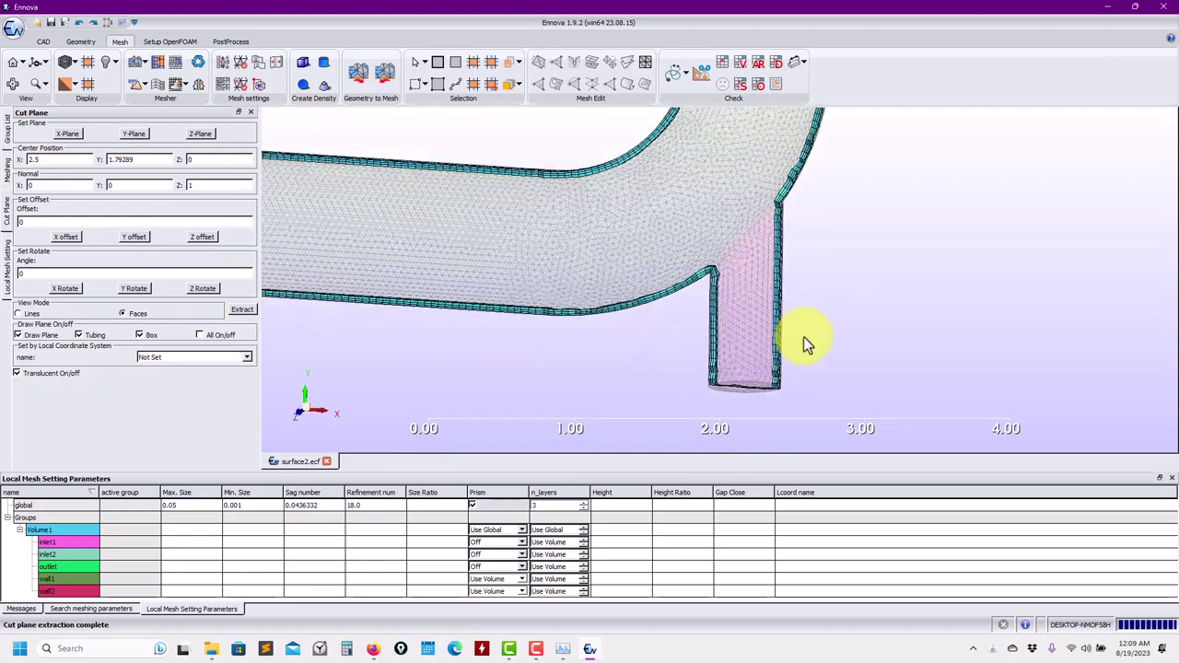
{"action": "scroll", "coordinate": [756, 343], "scroll_direction": "down", "scroll_amount": 2}
{"action": "scroll", "coordinate": [721, 269], "scroll_direction": "down", "scroll_amount": 1}
{"action": "middle_click_drag", "start_coordinate": [721, 270], "coordinate": [691, 263]}
{"action": "left_click", "coordinate": [8, 129]}
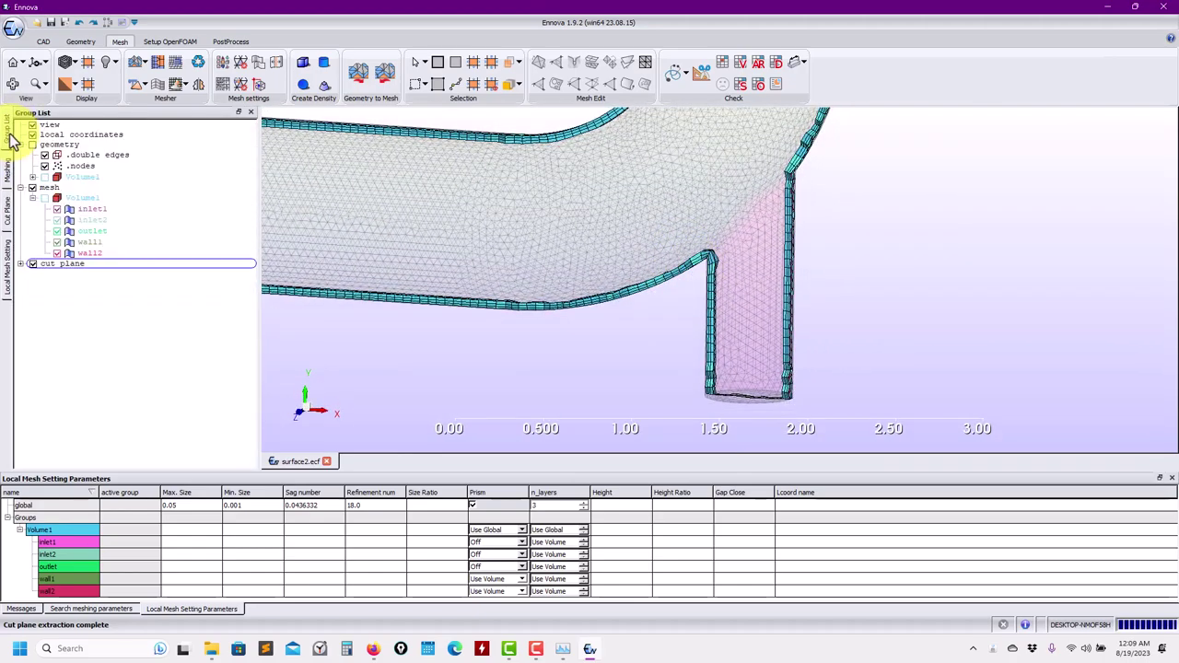
{"action": "left_click", "coordinate": [72, 136]}
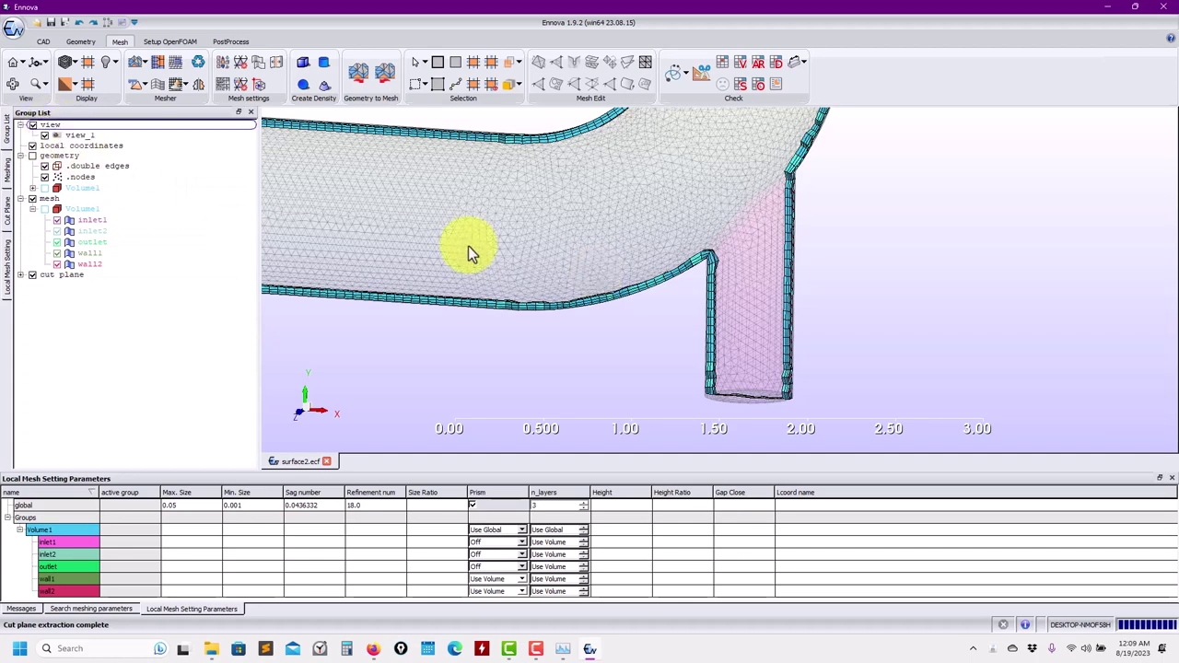
{"action": "left_click", "coordinate": [72, 136]}
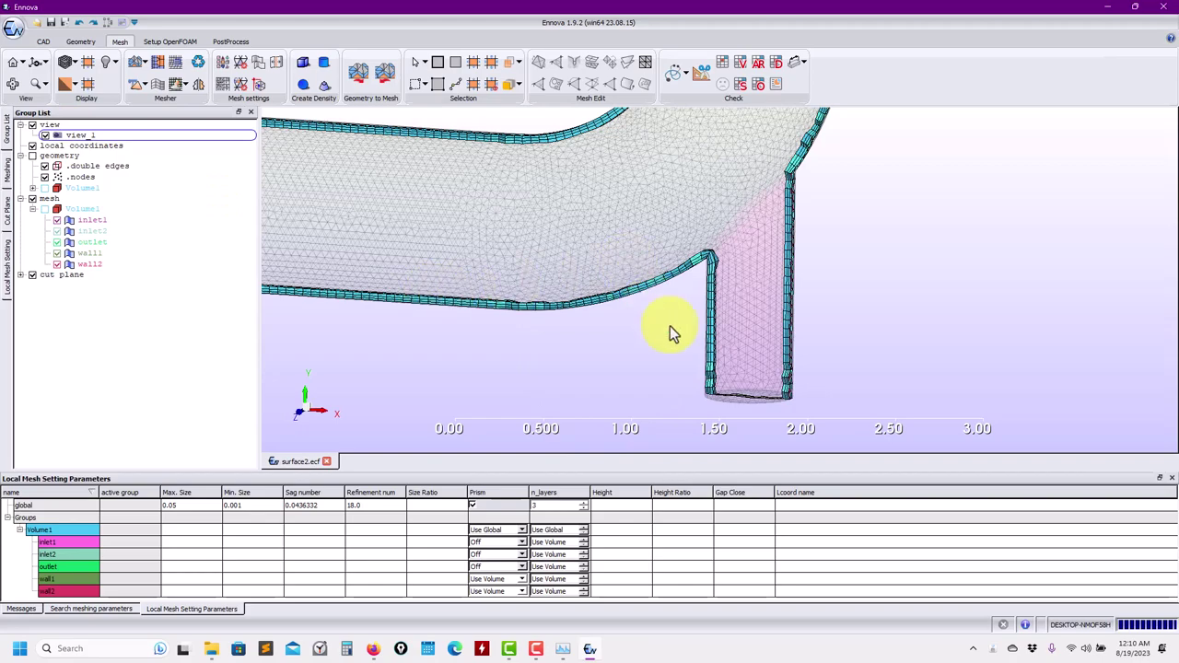
Step: Inspect the prism layers along the branch wall and at the sharp corner where it meets the main pipe
{"action": "scroll", "coordinate": [742, 317], "scroll_direction": "up", "scroll_amount": 5}
{"action": "scroll", "coordinate": [708, 341], "scroll_direction": "up", "scroll_amount": 2}
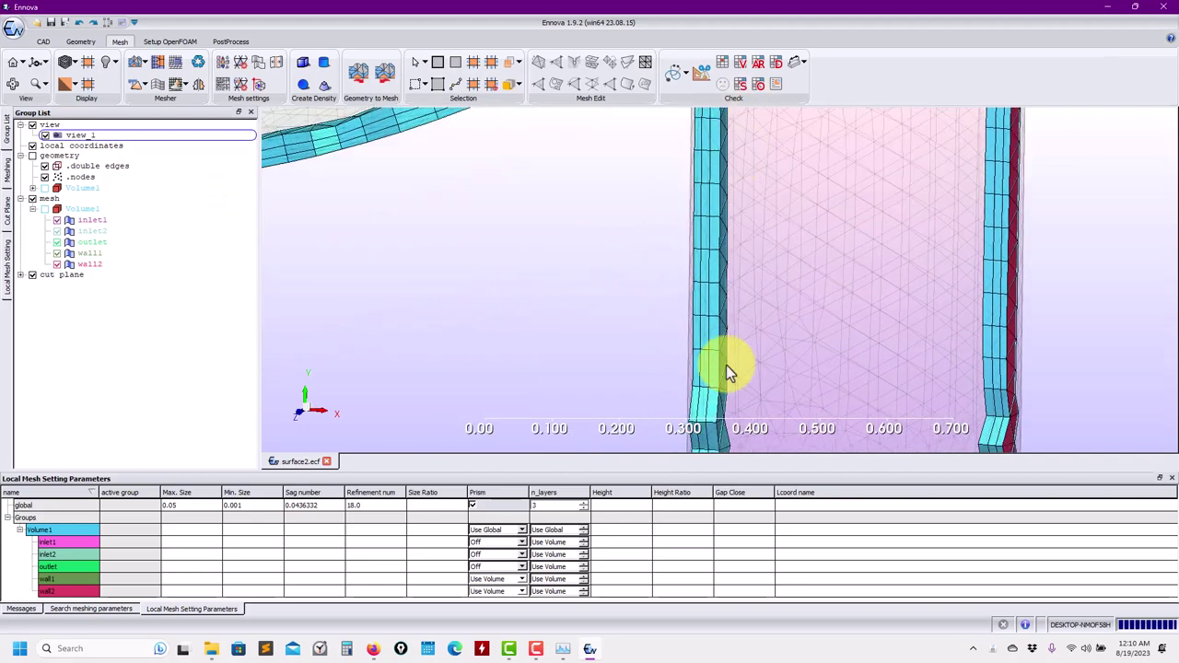
{"action": "middle_click_drag", "start_coordinate": [718, 281], "coordinate": [763, 276]}
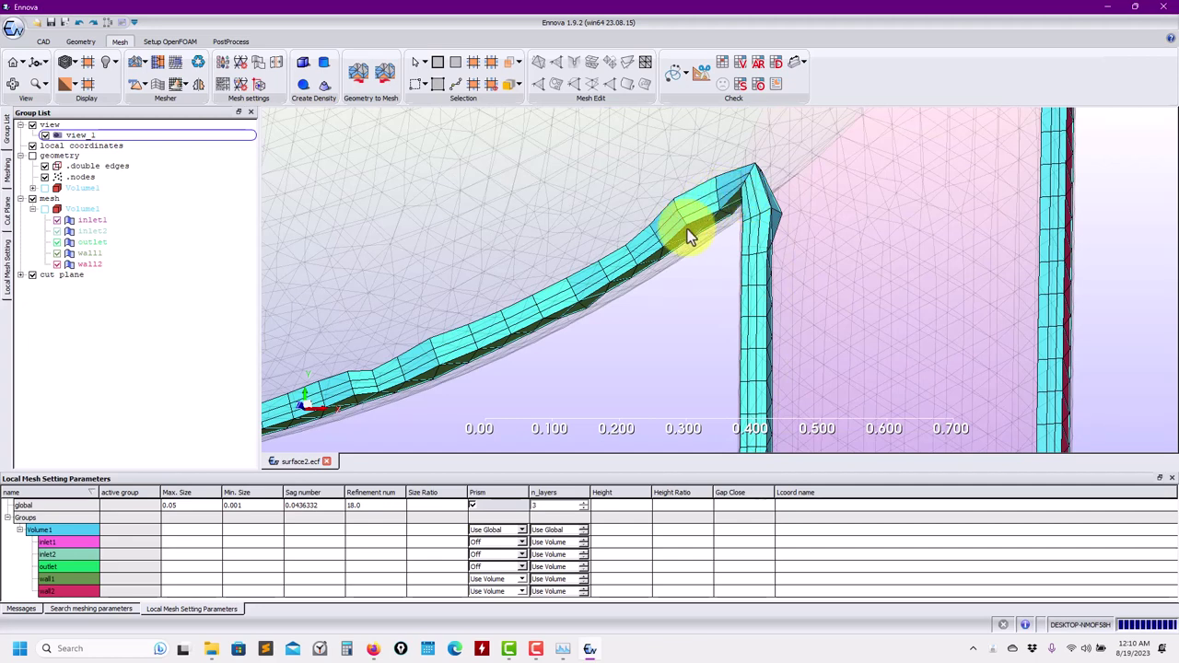
{"action": "scroll", "coordinate": [689, 237], "scroll_direction": "down", "scroll_amount": 6}
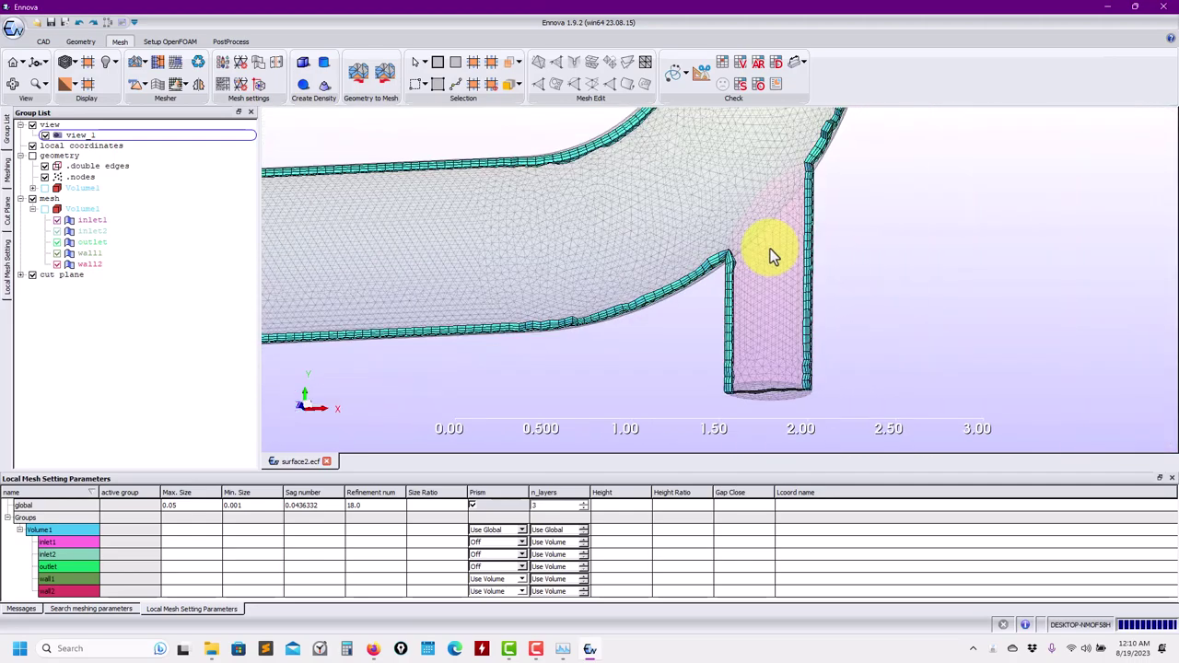
{"action": "scroll", "coordinate": [737, 345], "scroll_direction": "up", "scroll_amount": 4}
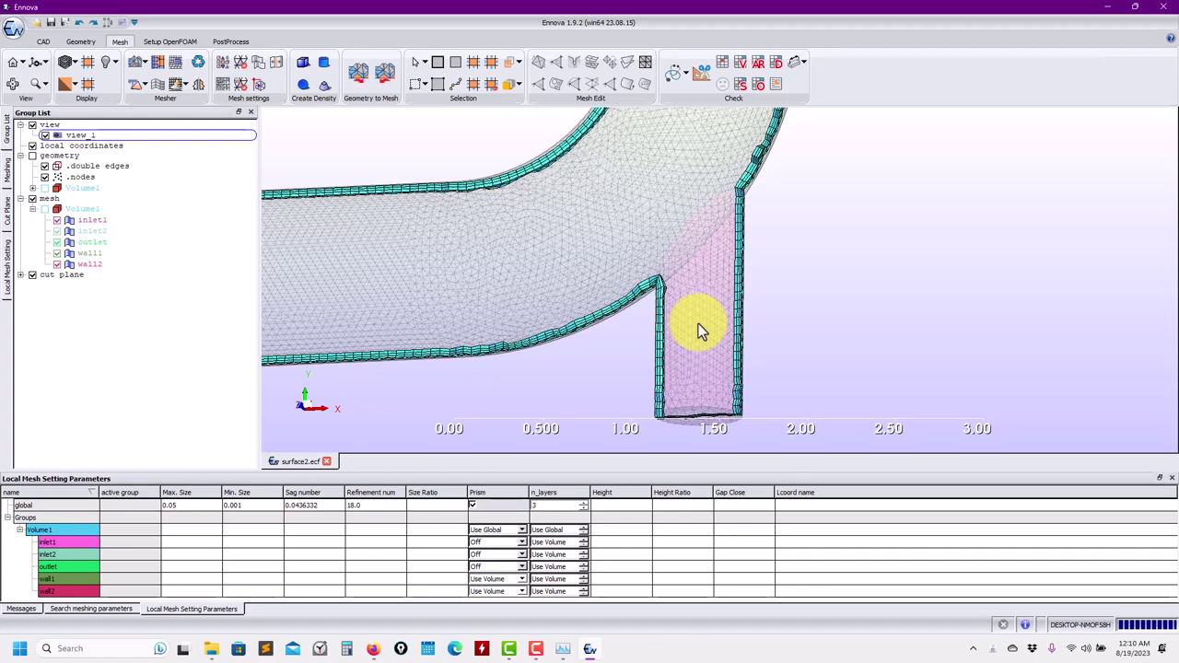
{"action": "scroll", "coordinate": [681, 353], "scroll_direction": "up", "scroll_amount": 3}
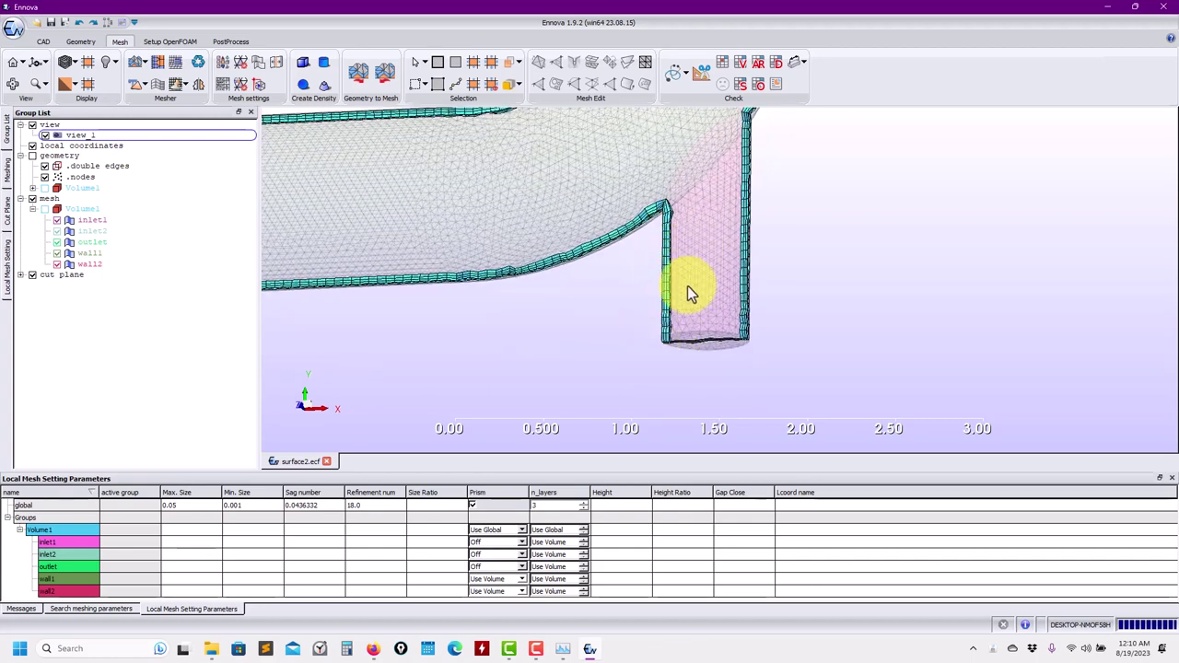
{"action": "scroll", "coordinate": [689, 289], "scroll_direction": "down", "scroll_amount": 3}
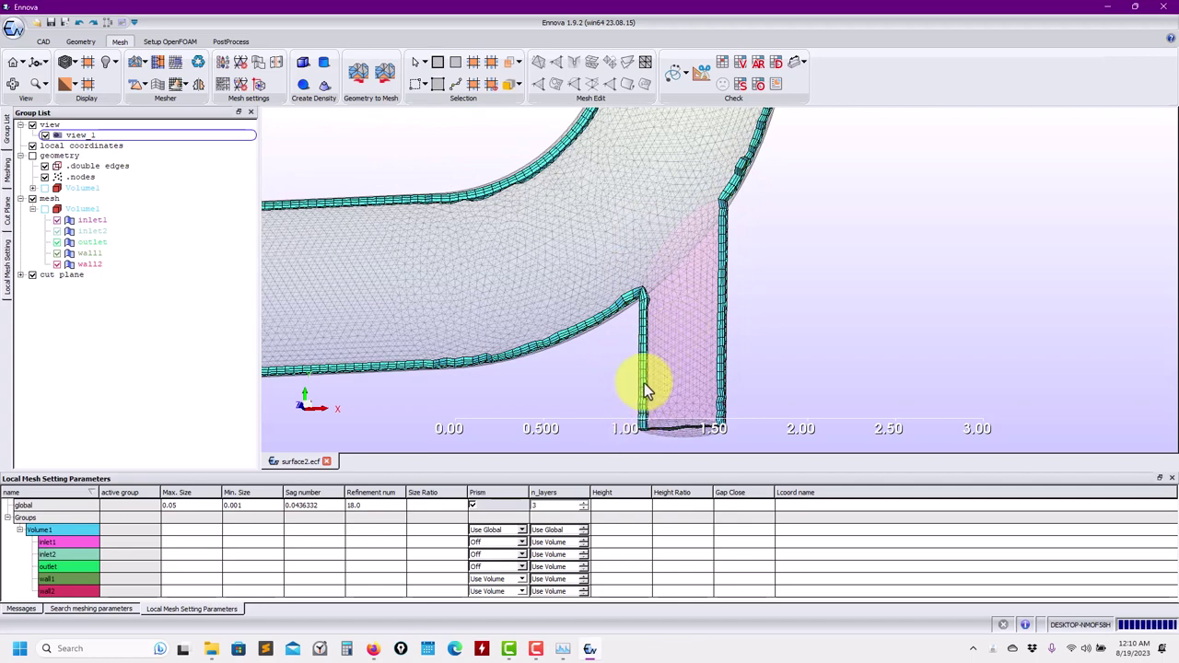
{"action": "scroll", "coordinate": [668, 304], "scroll_direction": "up", "scroll_amount": 2}
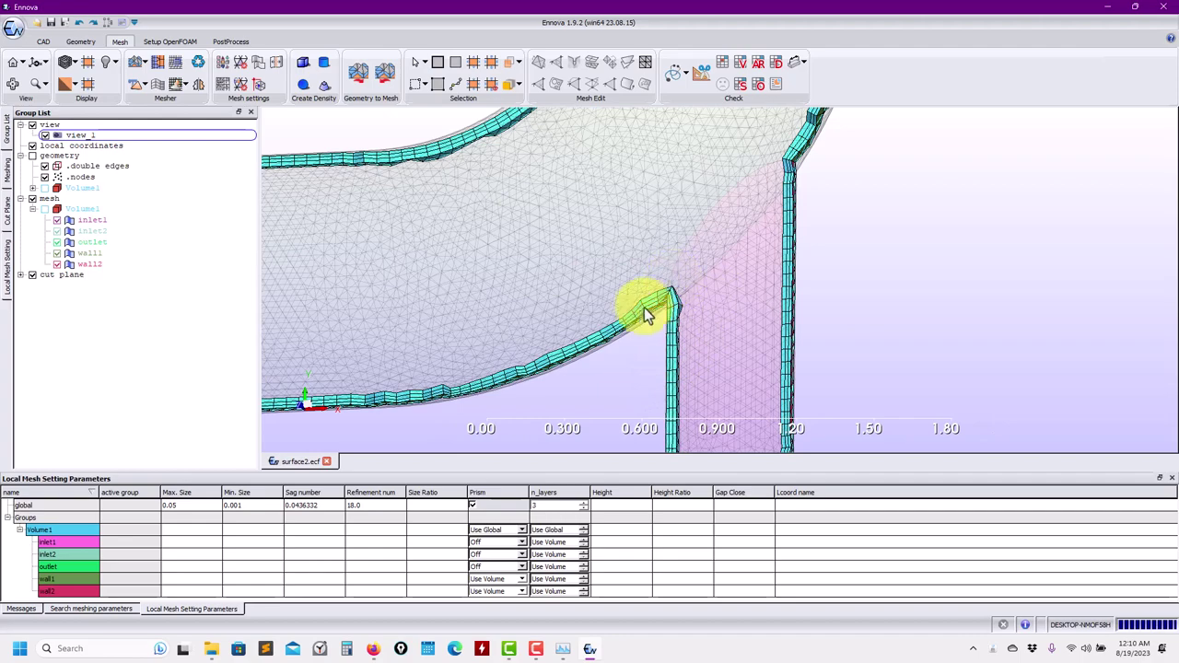
{"action": "scroll", "coordinate": [644, 311], "scroll_direction": "up", "scroll_amount": 2}
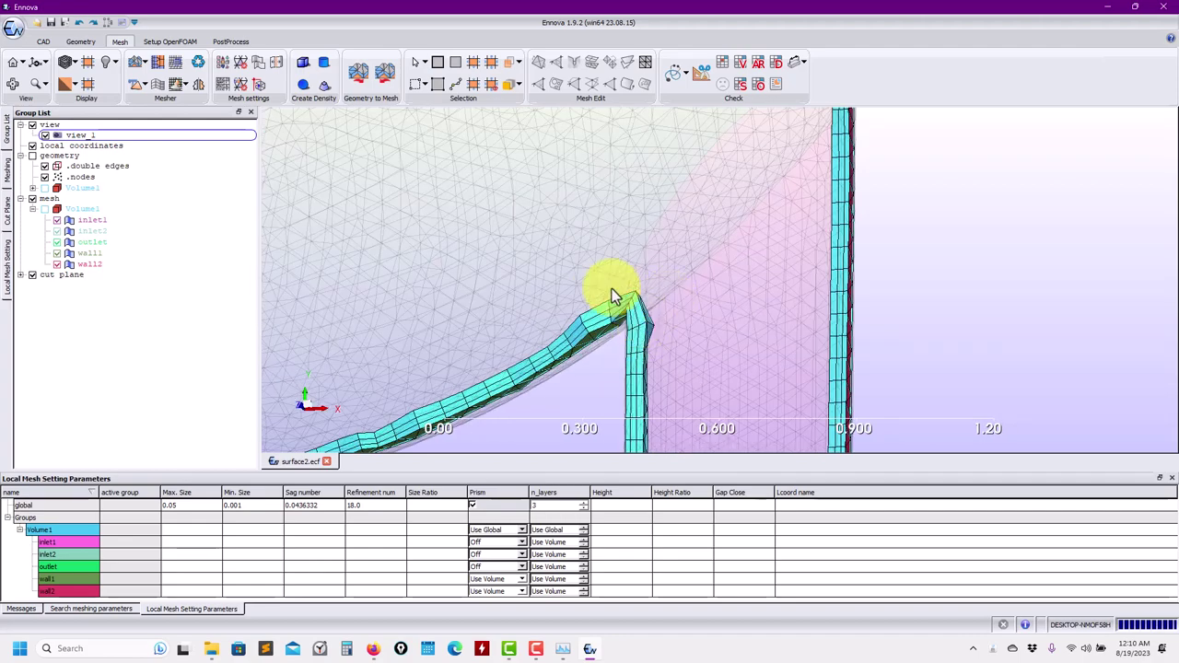
{"action": "scroll", "coordinate": [617, 319], "scroll_direction": "up", "scroll_amount": 2}
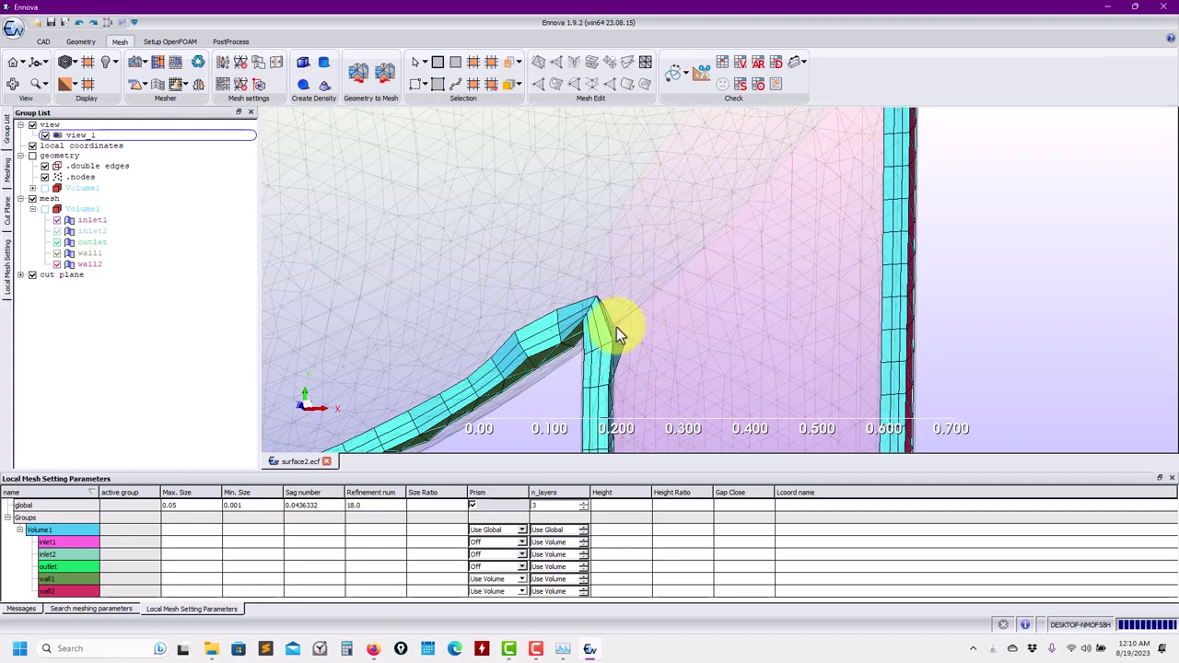
Step: Examine the prism layers at the tip of the sharp junction corner and along the opposite wall of the branch pipe
{"action": "scroll", "coordinate": [648, 331], "scroll_direction": "up", "scroll_amount": 1}
{"action": "scroll", "coordinate": [643, 339], "scroll_direction": "down", "scroll_amount": 2}
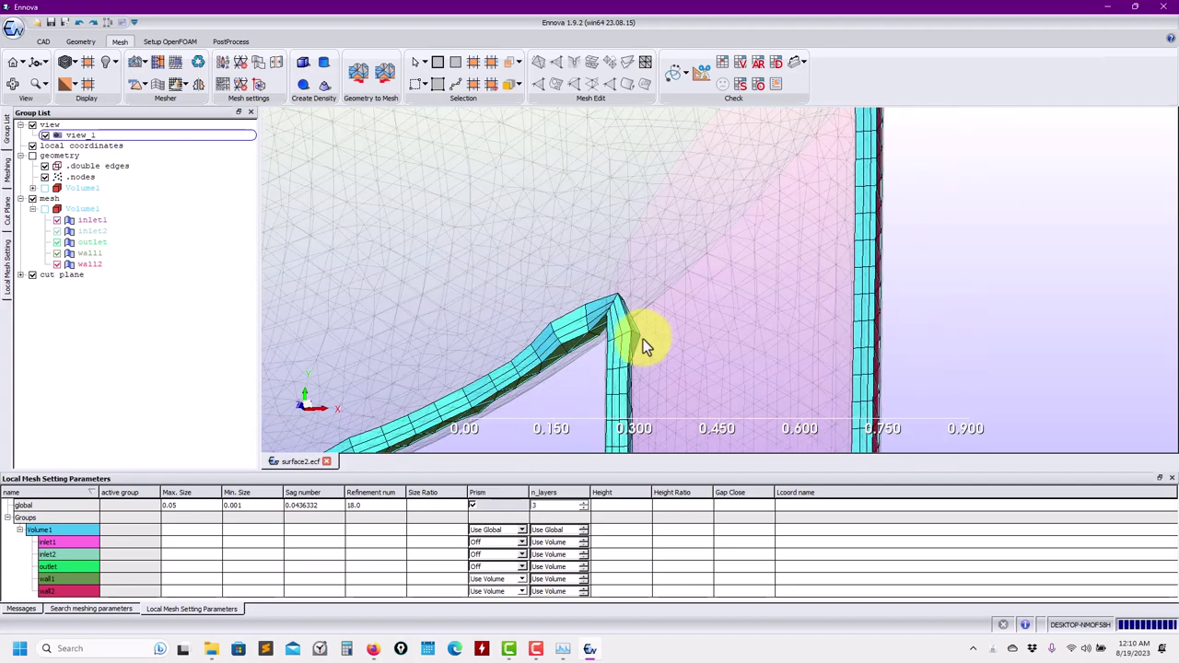
{"action": "scroll", "coordinate": [589, 341], "scroll_direction": "up", "scroll_amount": 1}
{"action": "scroll", "coordinate": [601, 327], "scroll_direction": "up", "scroll_amount": 1}
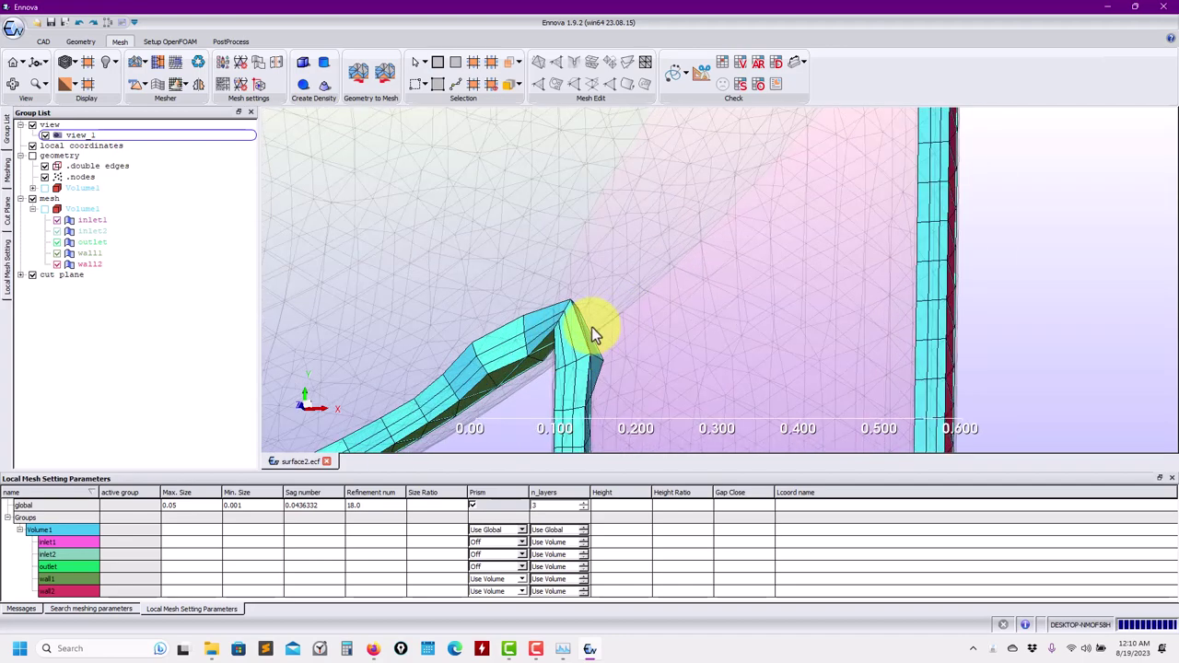
{"action": "scroll", "coordinate": [687, 250], "scroll_direction": "down", "scroll_amount": 4}
{"action": "scroll", "coordinate": [705, 193], "scroll_direction": "down", "scroll_amount": 1}
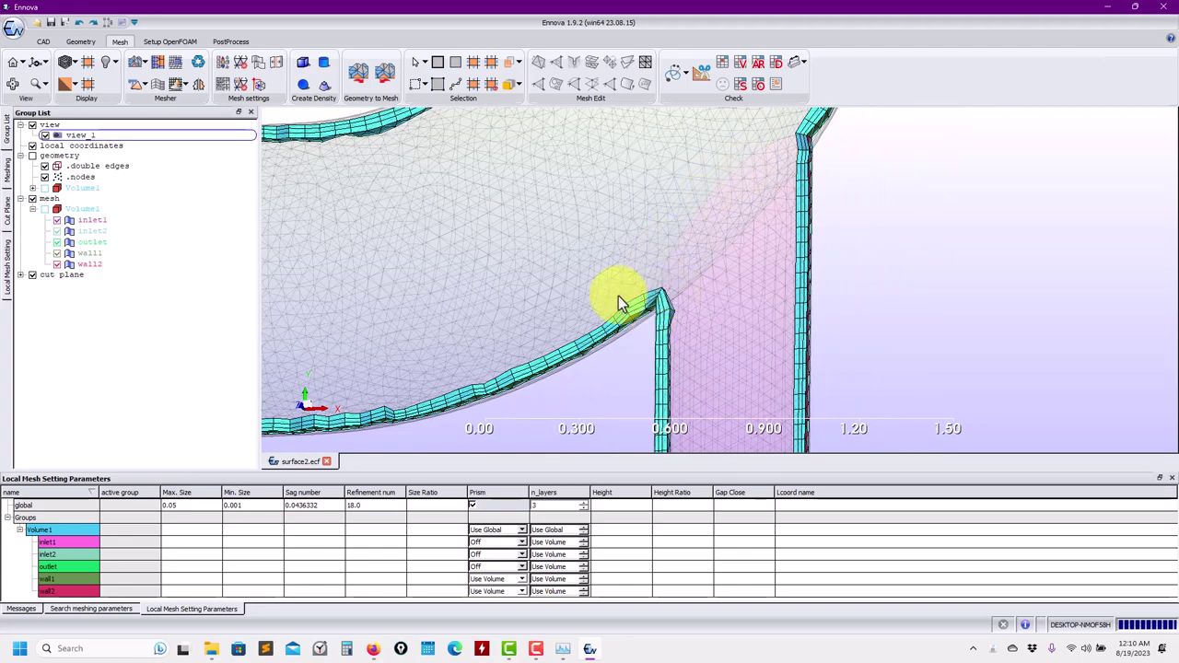
{"action": "middle_click_drag", "start_coordinate": [751, 230], "coordinate": [658, 310]}
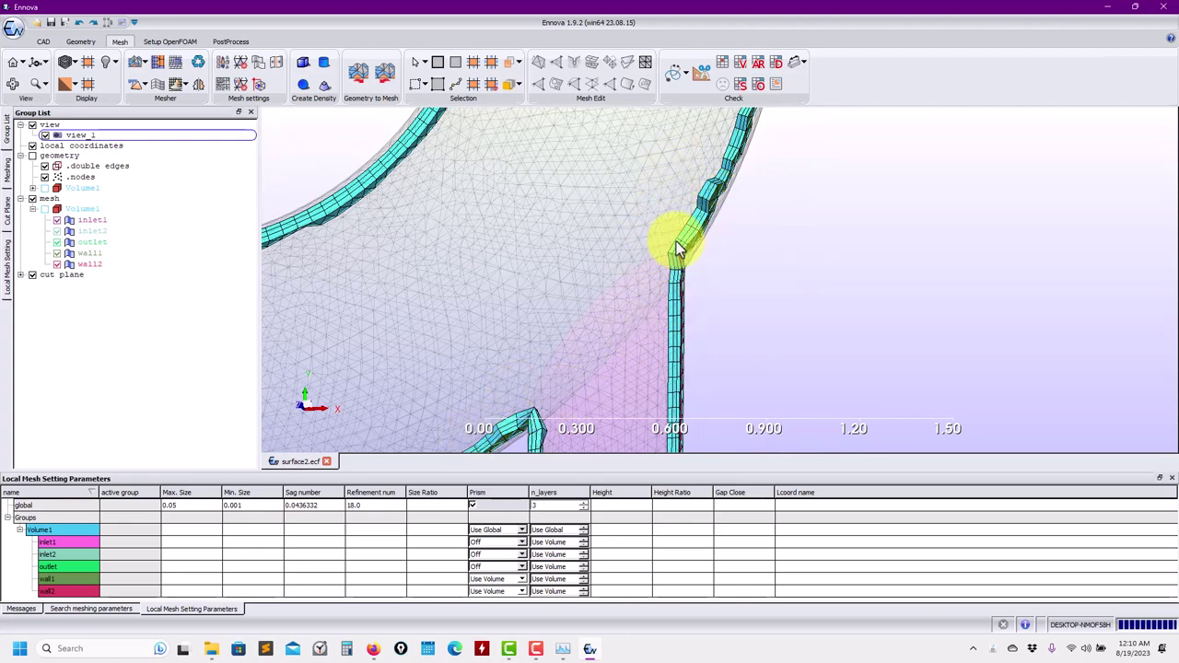
{"action": "middle_click_drag", "start_coordinate": [671, 245], "coordinate": [619, 274]}
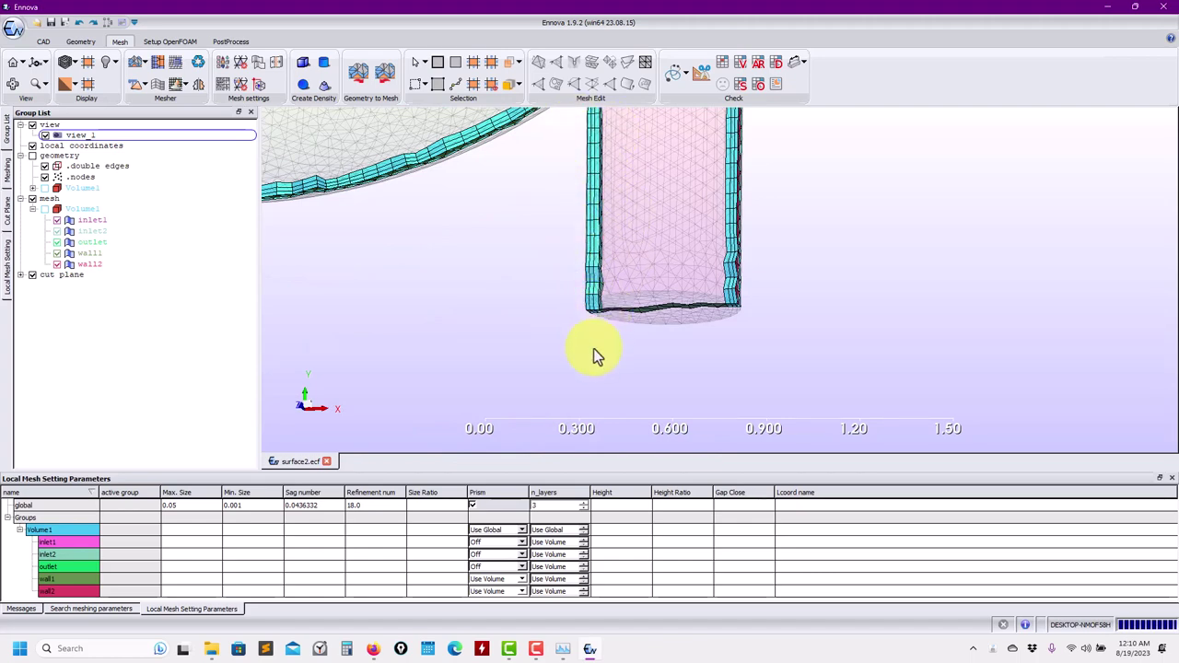
Step: Examine the prism layers at the open lower end of the branch pipe and along its walls
{"action": "scroll", "coordinate": [584, 367], "scroll_direction": "up", "scroll_amount": 3}
{"action": "middle_click_drag", "start_coordinate": [612, 321], "coordinate": [519, 297]}
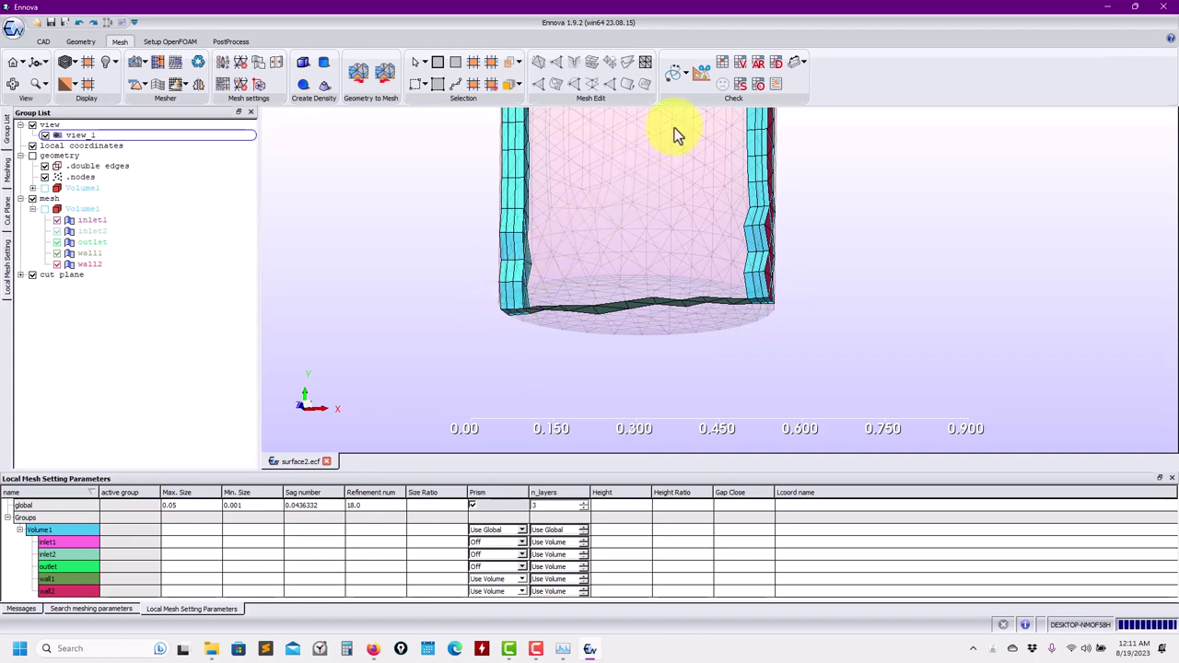
{"action": "scroll", "coordinate": [643, 180], "scroll_direction": "up", "scroll_amount": 2}
{"action": "scroll", "coordinate": [648, 188], "scroll_direction": "down", "scroll_amount": 6}
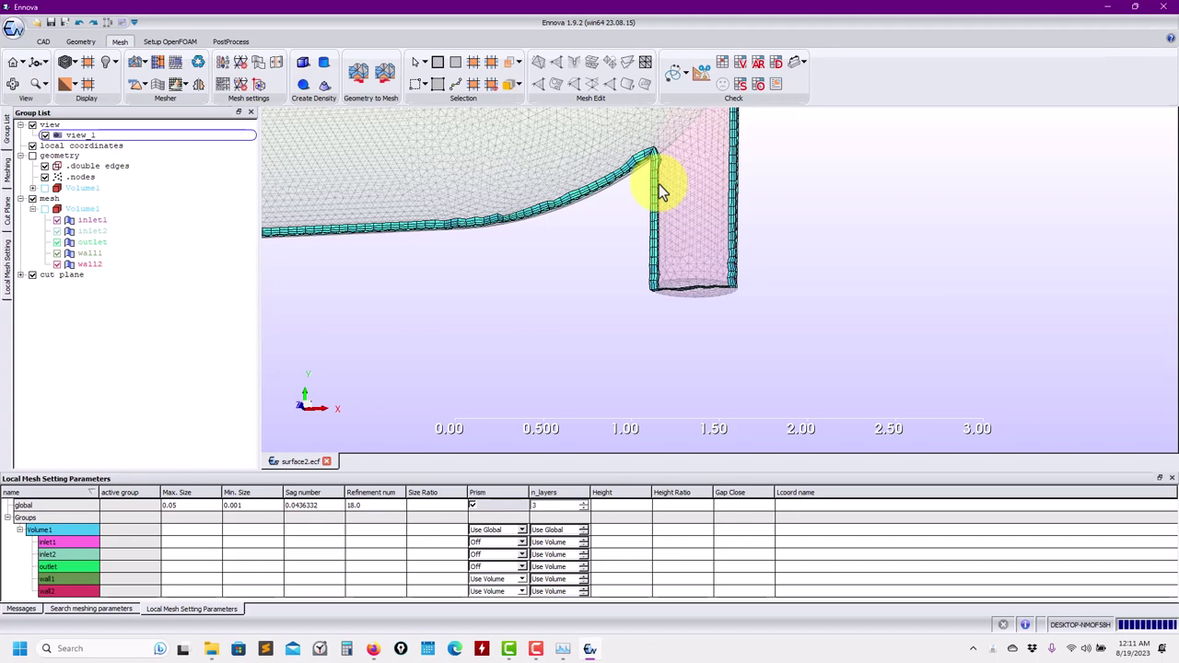
{"action": "middle_click_drag", "start_coordinate": [658, 184], "coordinate": [677, 250]}
{"action": "scroll", "coordinate": [676, 355], "scroll_direction": "up", "scroll_amount": 2}
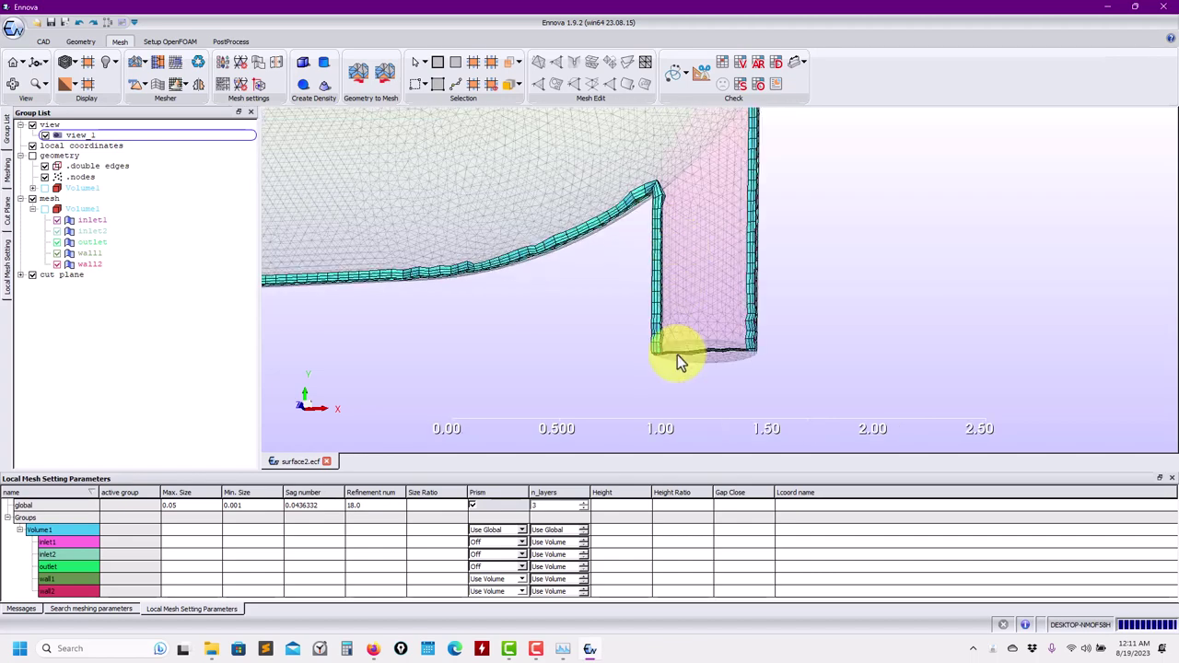
Step: Set the global number of prism layers to 8 and regenerate the surface mesh, clearing the existing mesh
{"action": "double_click", "coordinate": [583, 505]}
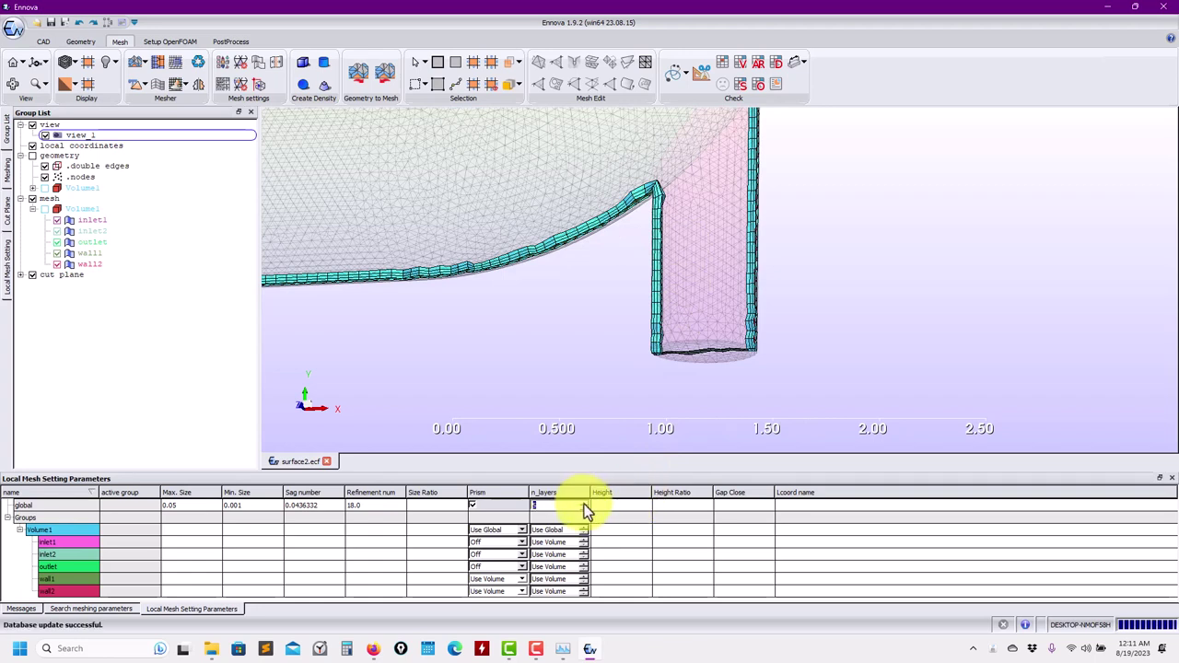
{"action": "type", "text": "8"}
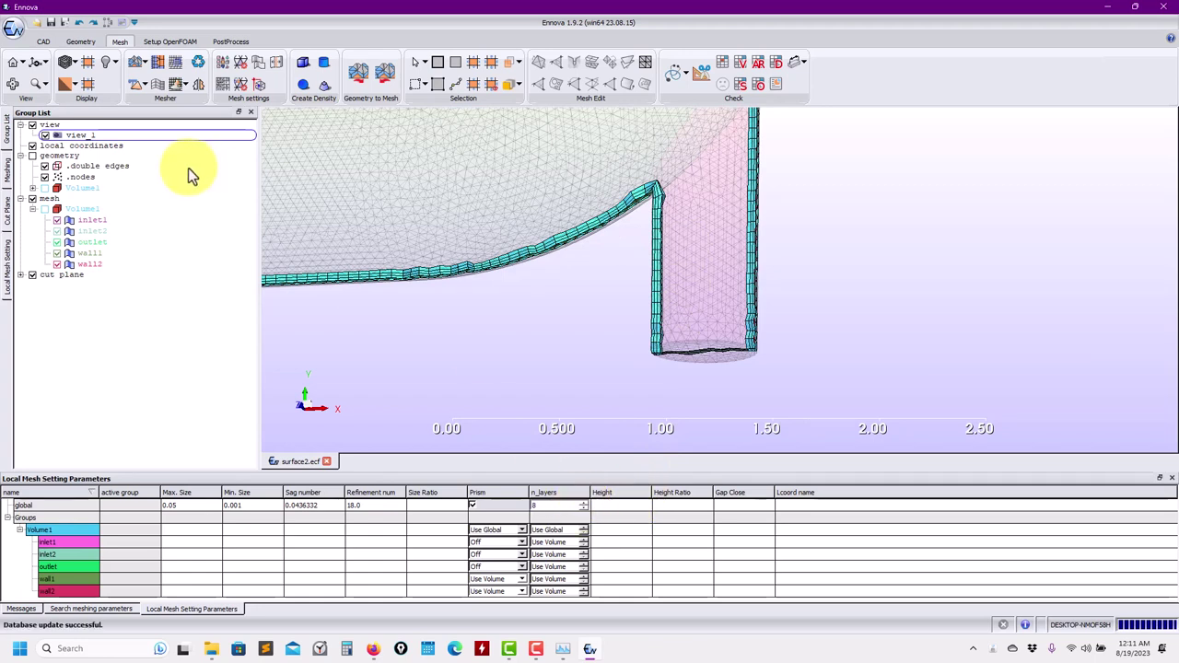
{"action": "left_click", "coordinate": [137, 67]}
{"action": "left_click", "coordinate": [538, 341]}
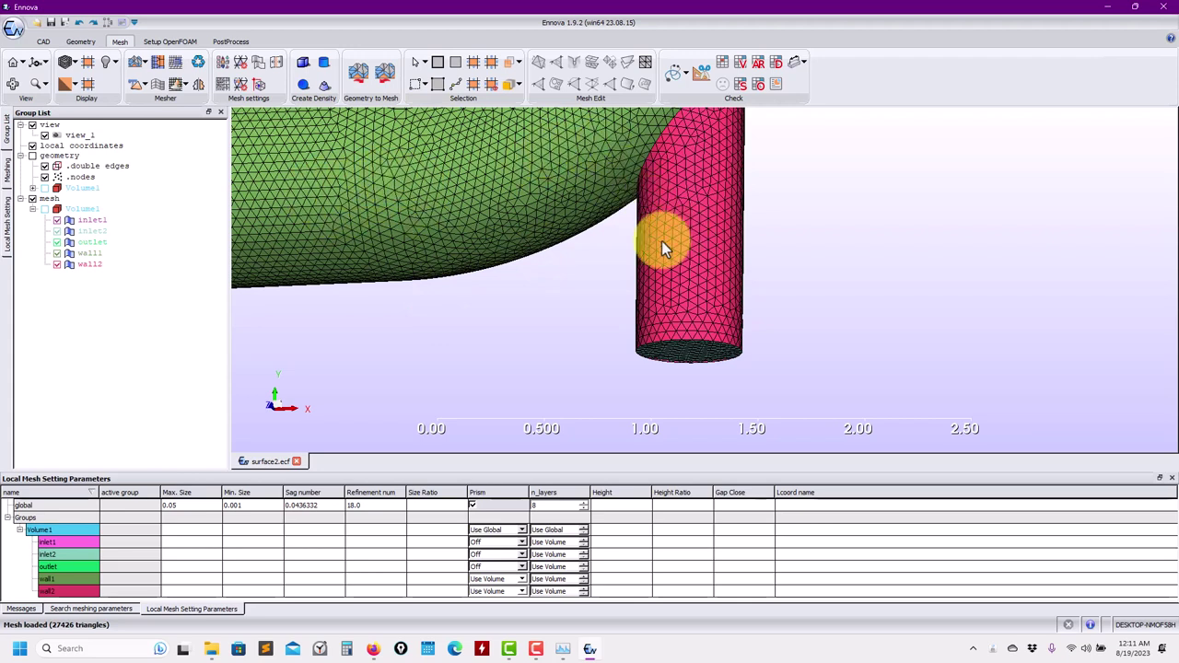
Step: Generate the prism layers on the new surface mesh and show the meshing messages
{"action": "left_click", "coordinate": [160, 87]}
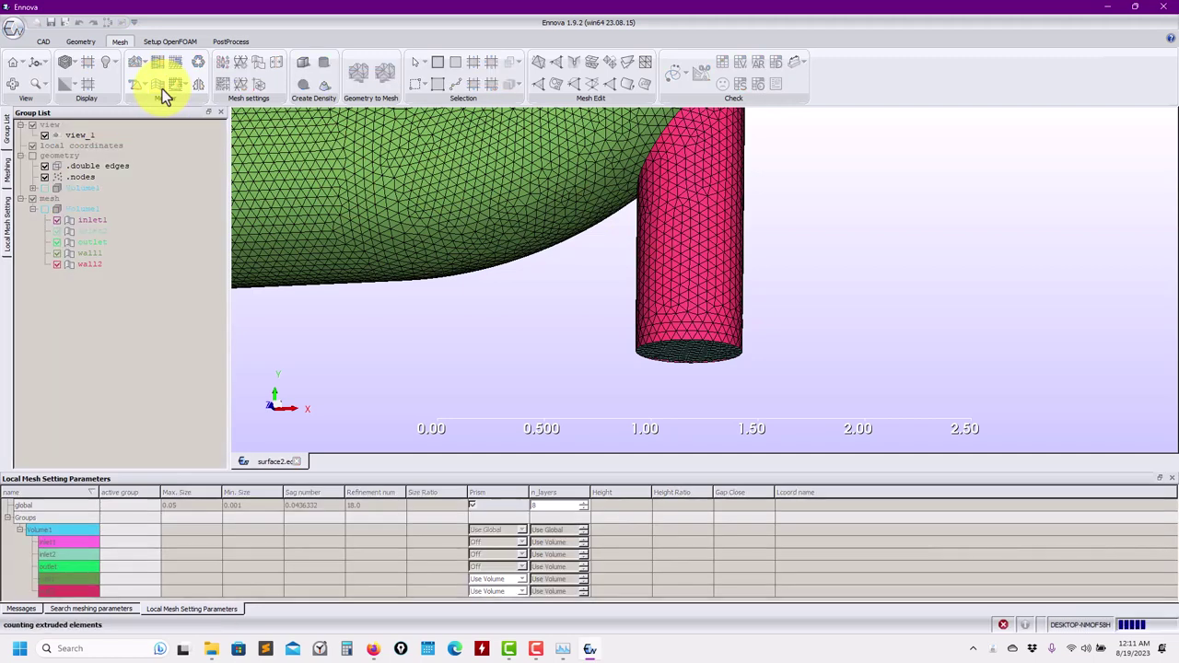
{"action": "left_click", "coordinate": [20, 610]}
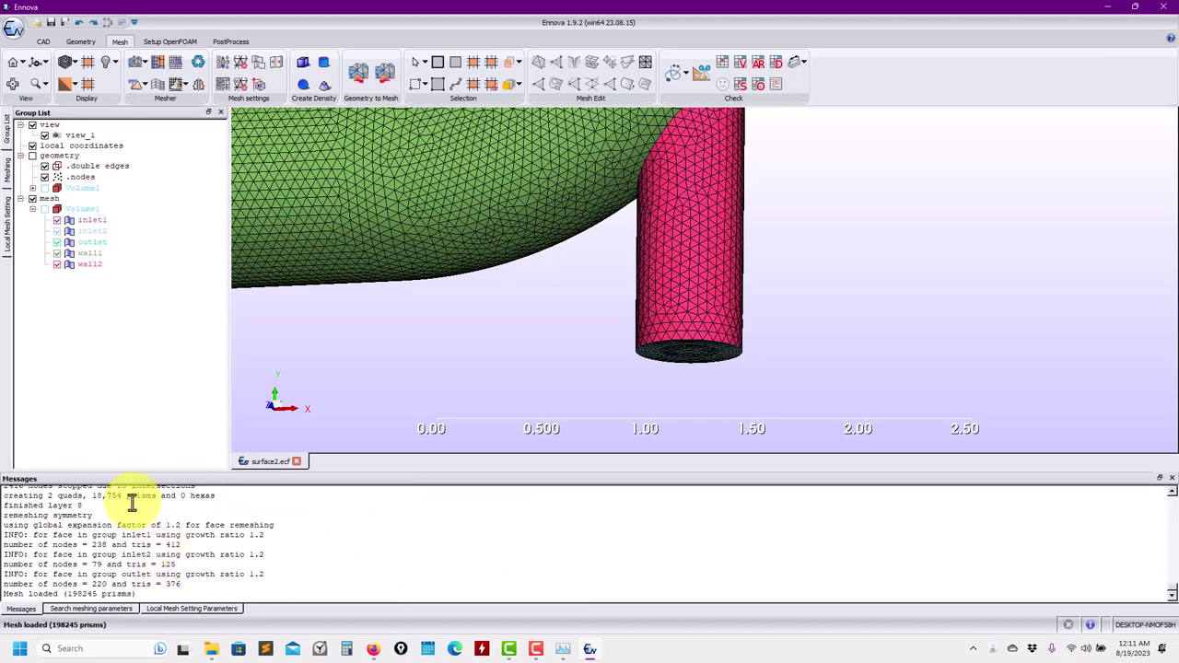
{"action": "right_click", "coordinate": [124, 48]}
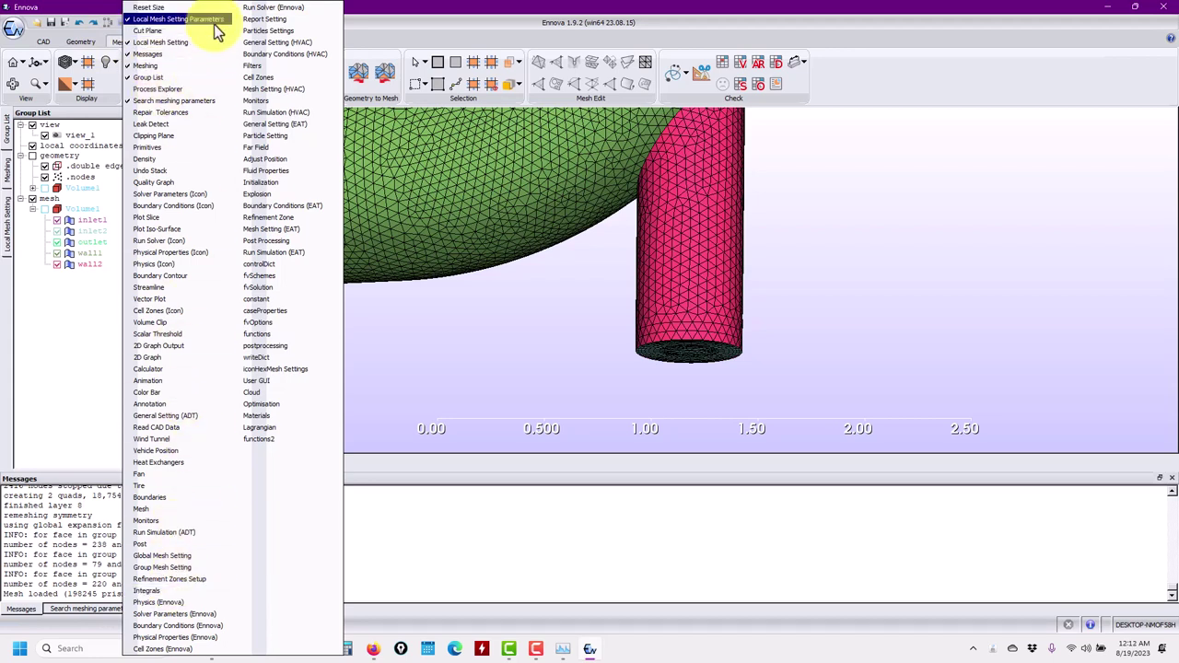
{"action": "left_click", "coordinate": [502, 208]}
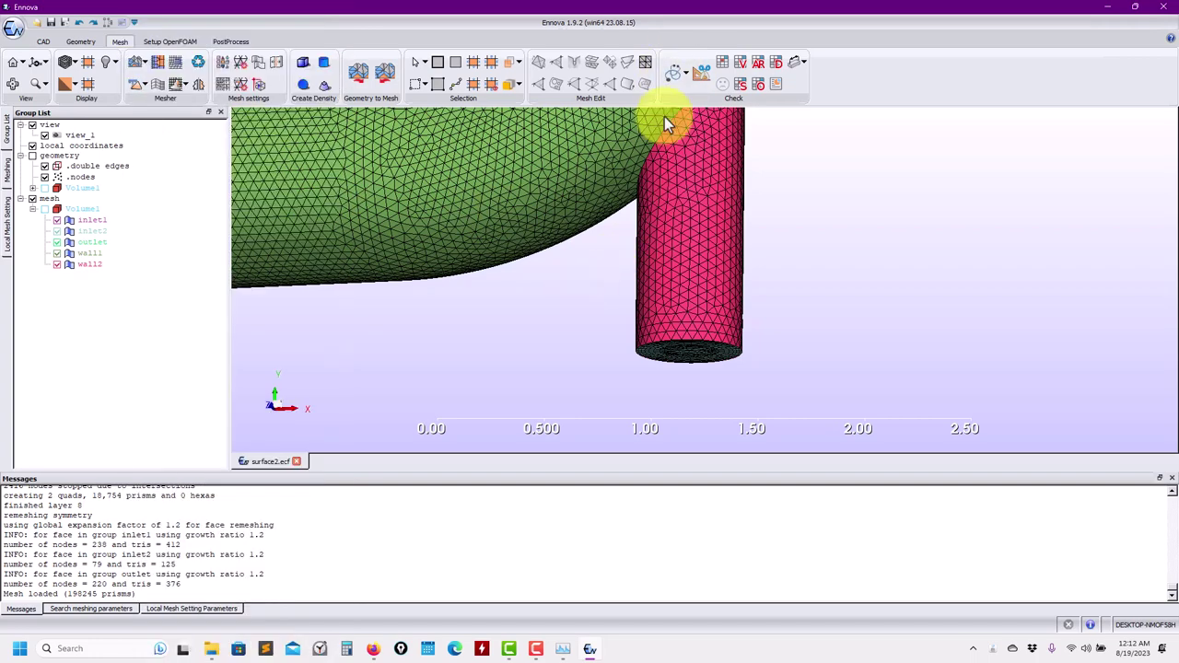
Step: Extract a Z-plane cut through the eight-layer mesh and turn off all cut-plane graphics, keeping the translucent display on
{"action": "left_click", "coordinate": [697, 73]}
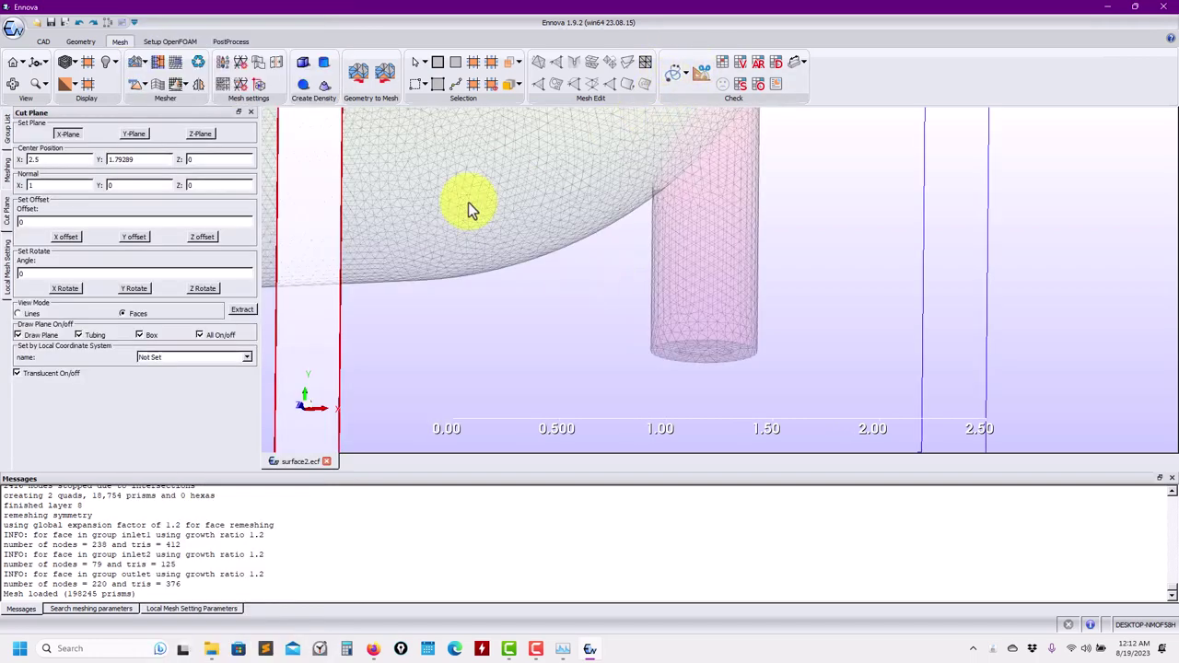
{"action": "left_click", "coordinate": [199, 135]}
{"action": "left_click", "coordinate": [241, 309]}
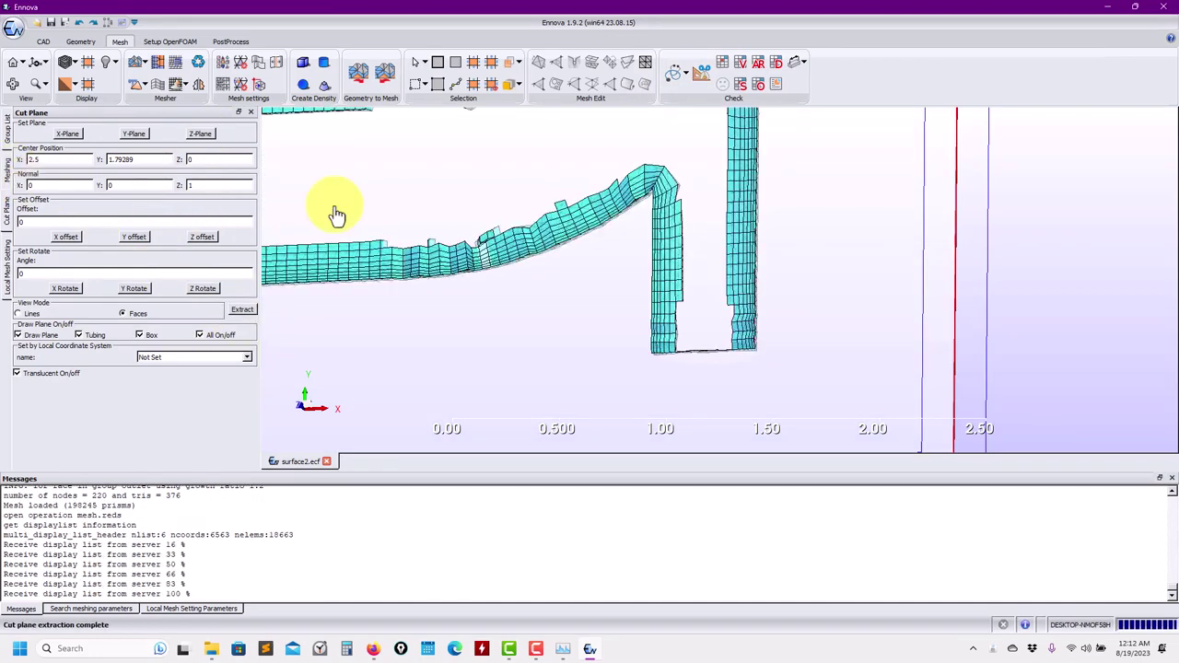
{"action": "left_click", "coordinate": [199, 335]}
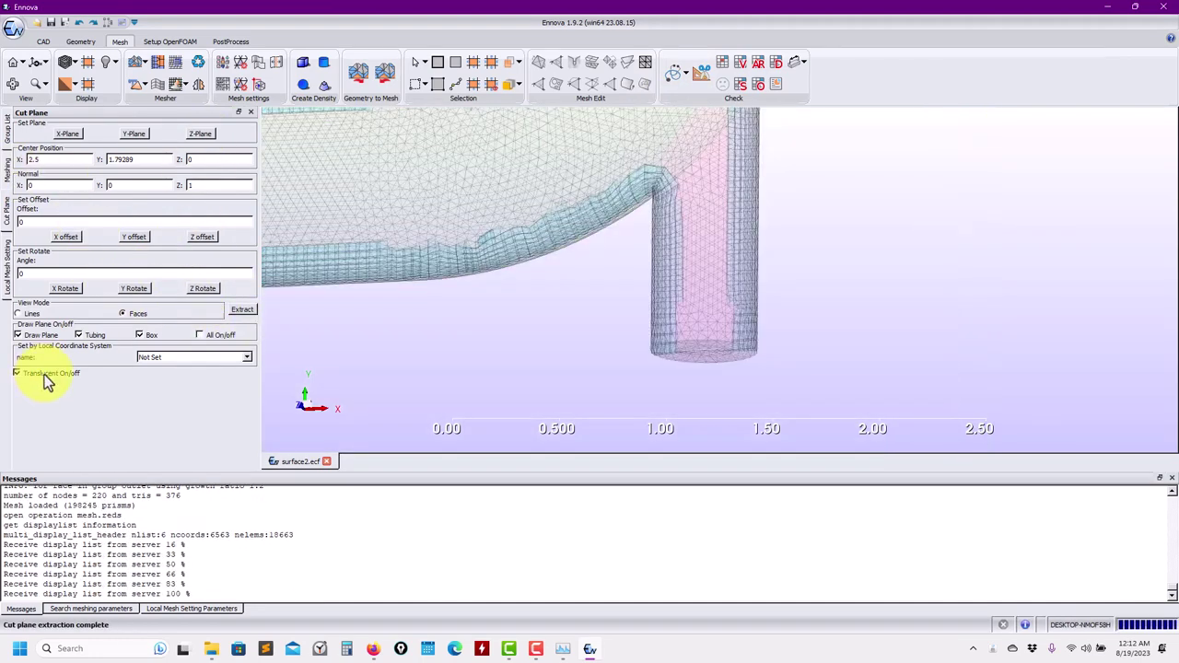
{"action": "left_click", "coordinate": [38, 377]}
{"action": "left_click", "coordinate": [32, 380]}
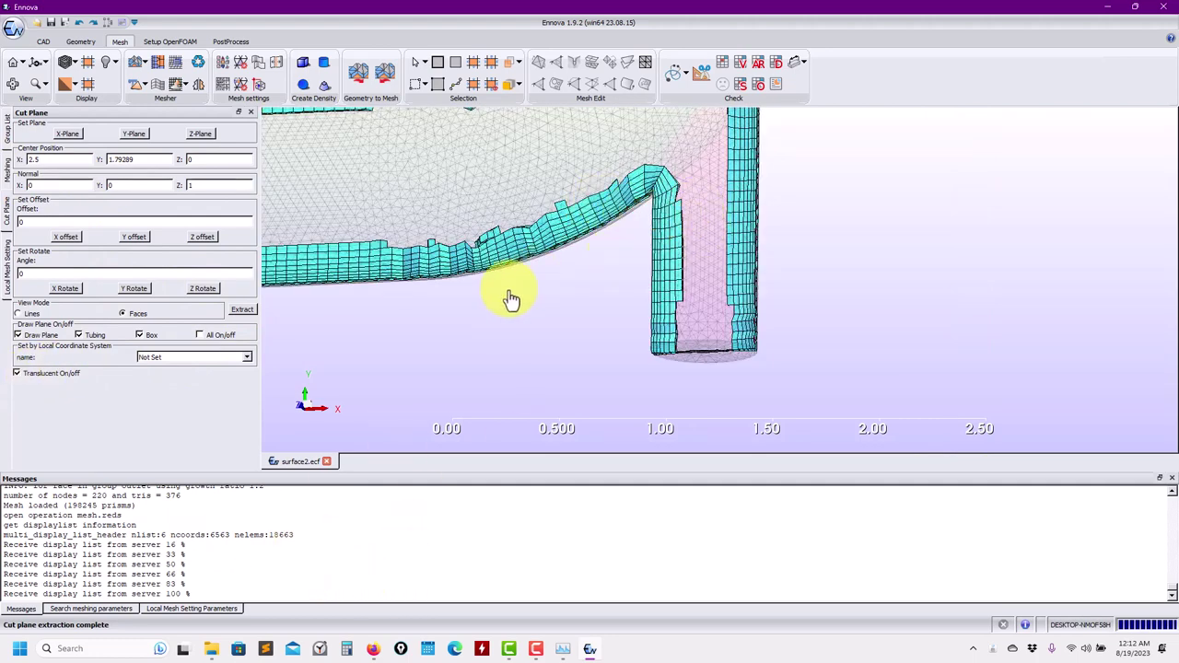
Step: Bring back the local mesh setting parameters and examine the eight prism layers around the junction corner
{"action": "left_click", "coordinate": [172, 609]}
{"action": "left_click", "coordinate": [131, 609]}
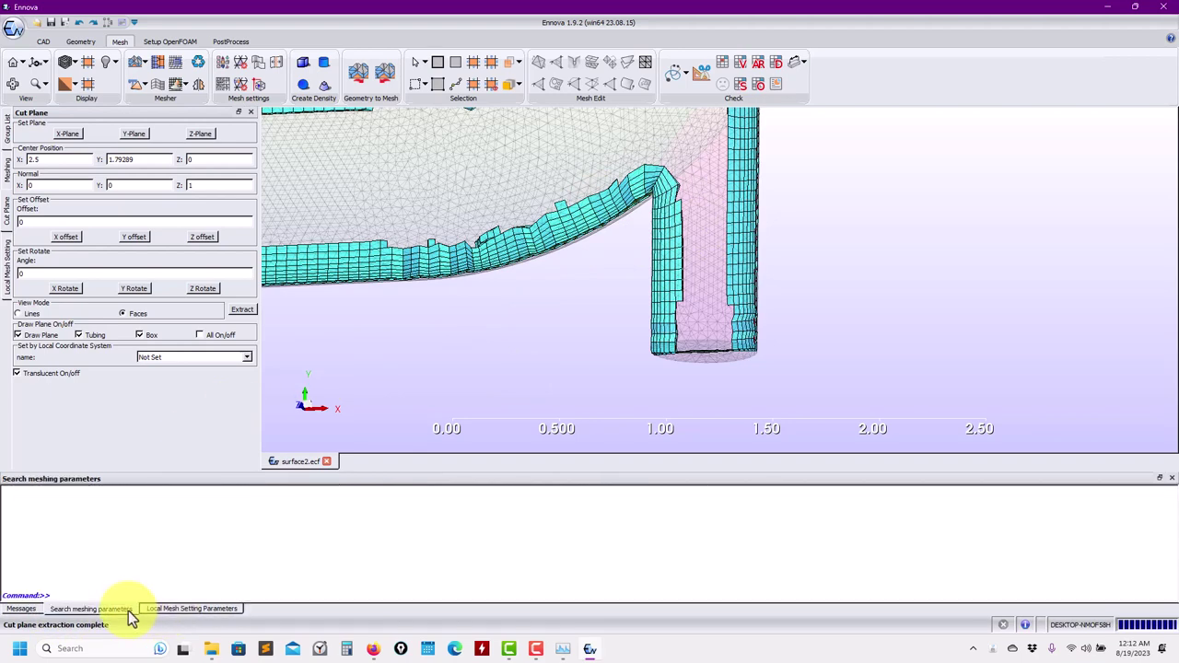
{"action": "left_click", "coordinate": [171, 609]}
{"action": "scroll", "coordinate": [599, 303], "scroll_direction": "up", "scroll_amount": 4}
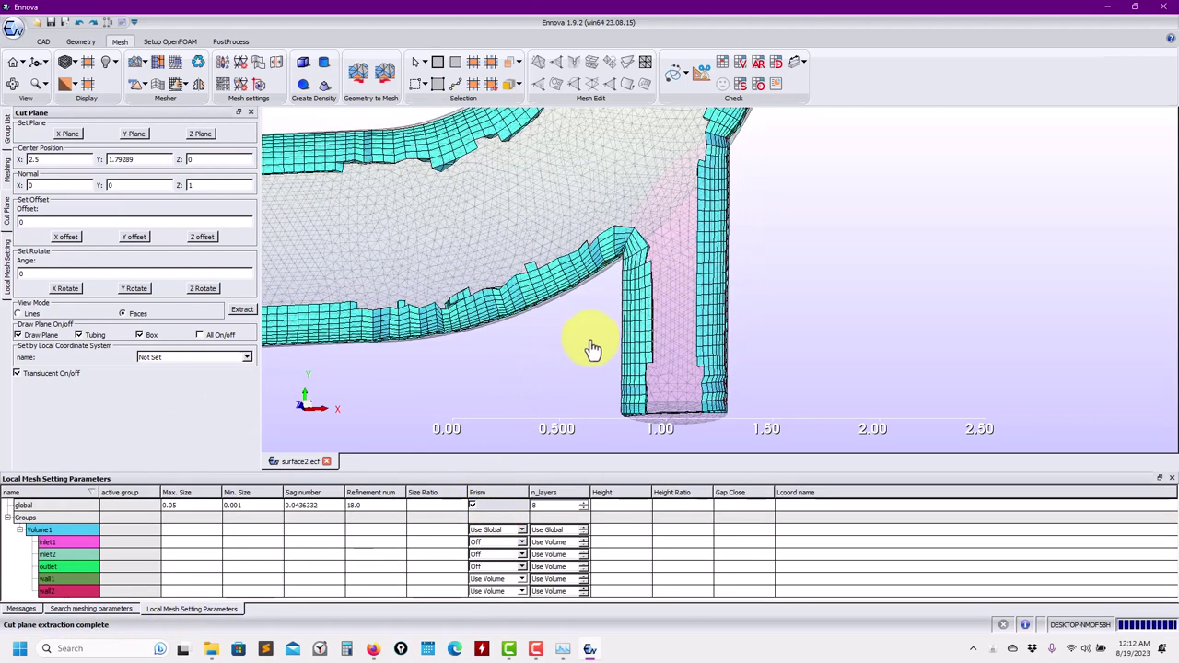
{"action": "scroll", "coordinate": [652, 329], "scroll_direction": "up", "scroll_amount": 2}
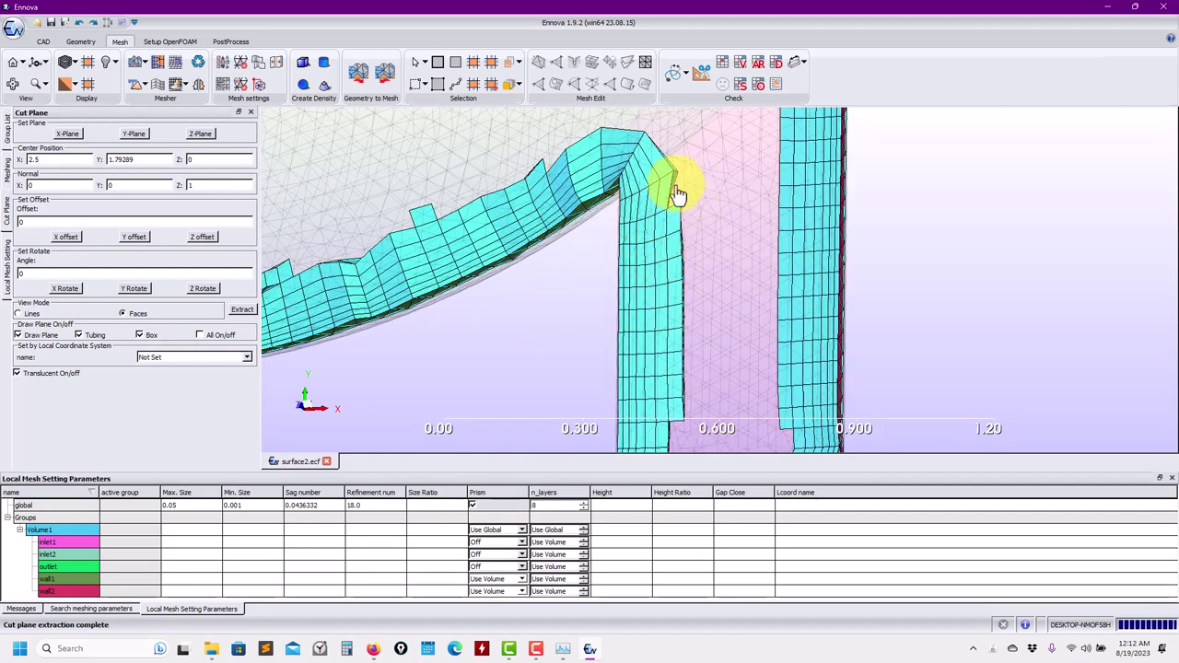
{"action": "scroll", "coordinate": [675, 199], "scroll_direction": "down", "scroll_amount": 2}
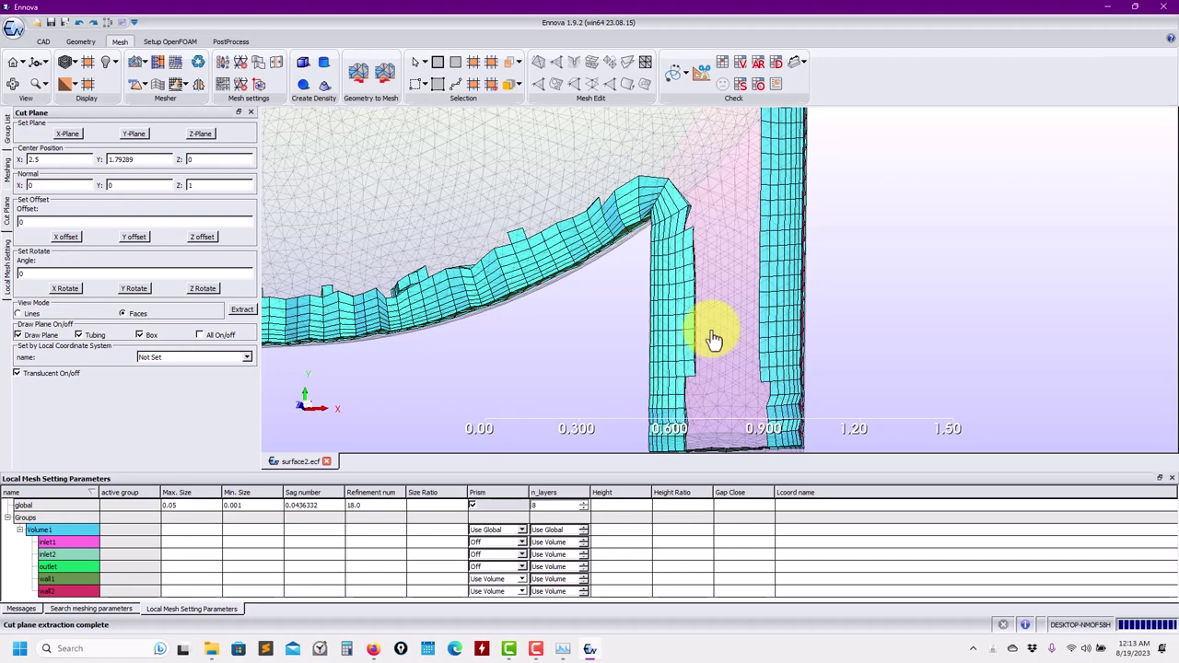
{"action": "scroll", "coordinate": [710, 337], "scroll_direction": "down", "scroll_amount": 1}
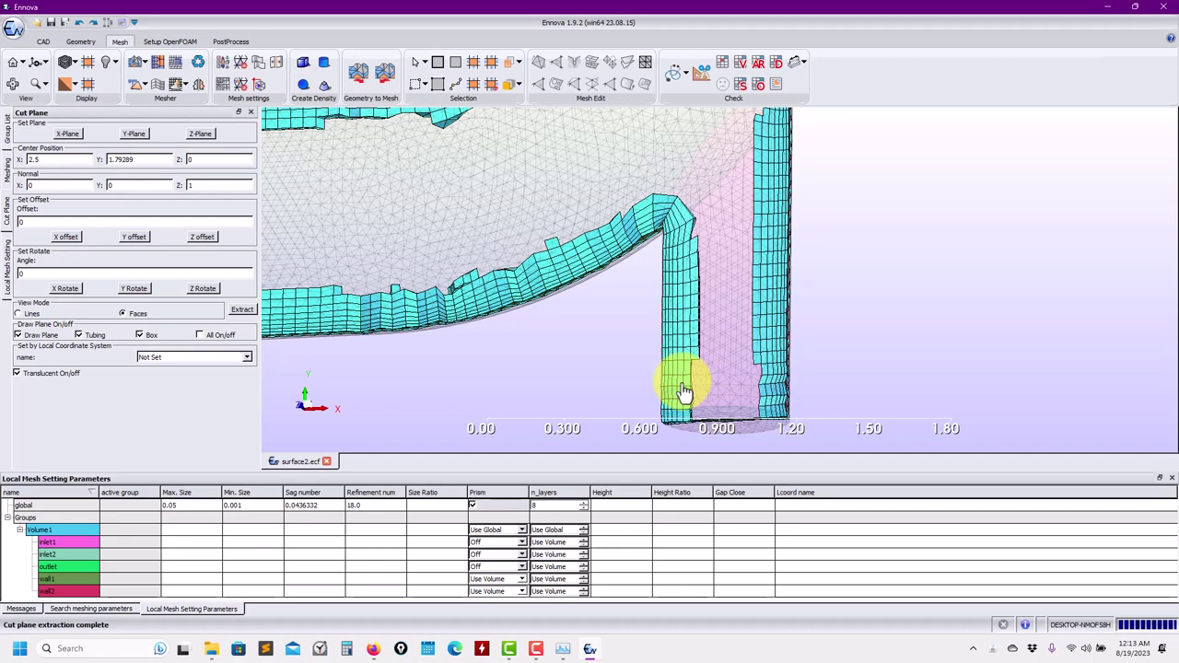
Step: Examine how the number of prism layers changes along the branch wall between the junction corner and the open end
{"action": "scroll", "coordinate": [681, 373], "scroll_direction": "up", "scroll_amount": 1}
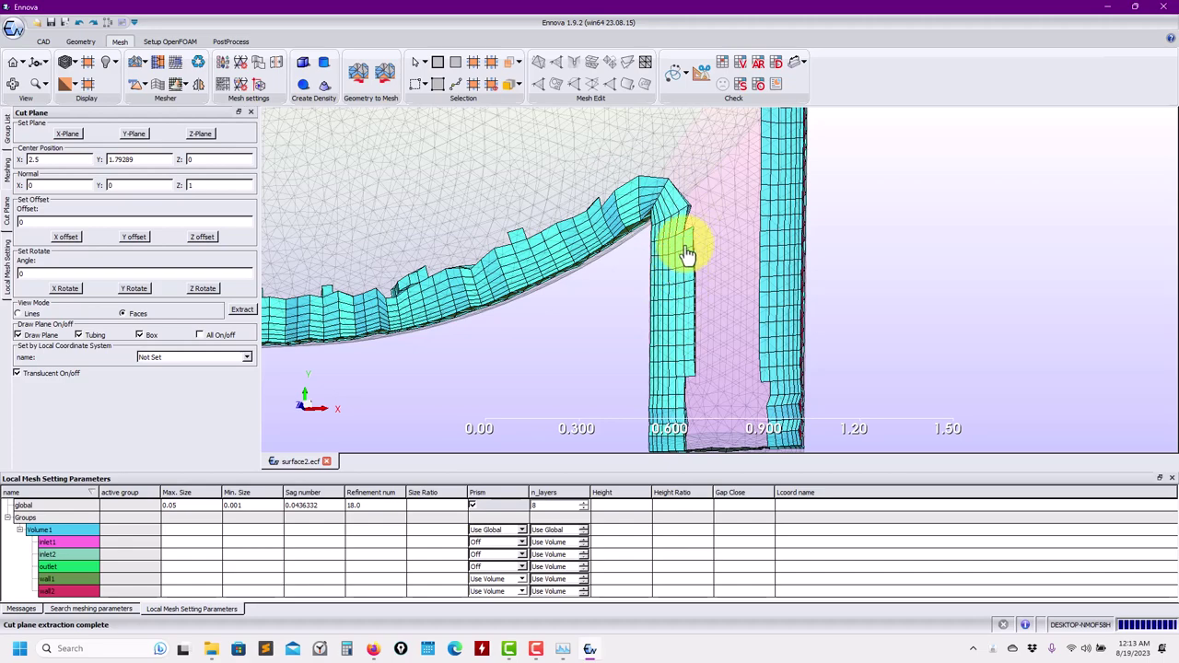
{"action": "middle_click_drag", "start_coordinate": [692, 242], "coordinate": [697, 373]}
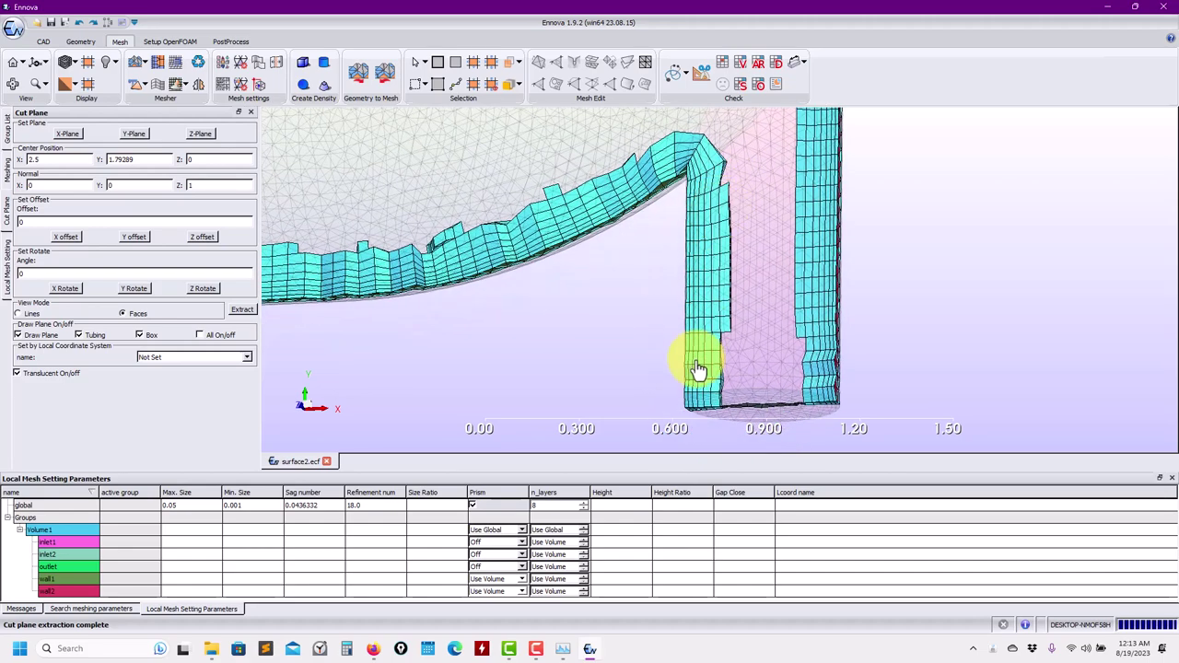
{"action": "scroll", "coordinate": [732, 274], "scroll_direction": "up", "scroll_amount": 2}
{"action": "middle_click_drag", "start_coordinate": [737, 171], "coordinate": [742, 258]}
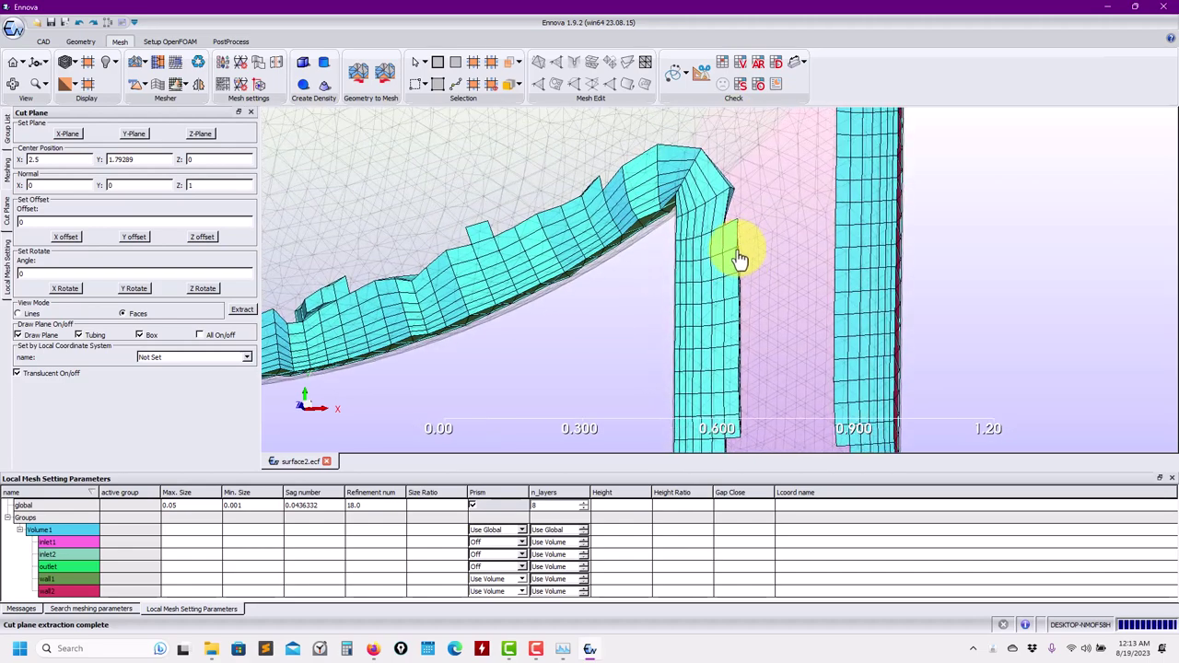
{"action": "scroll", "coordinate": [743, 258], "scroll_direction": "up", "scroll_amount": 1}
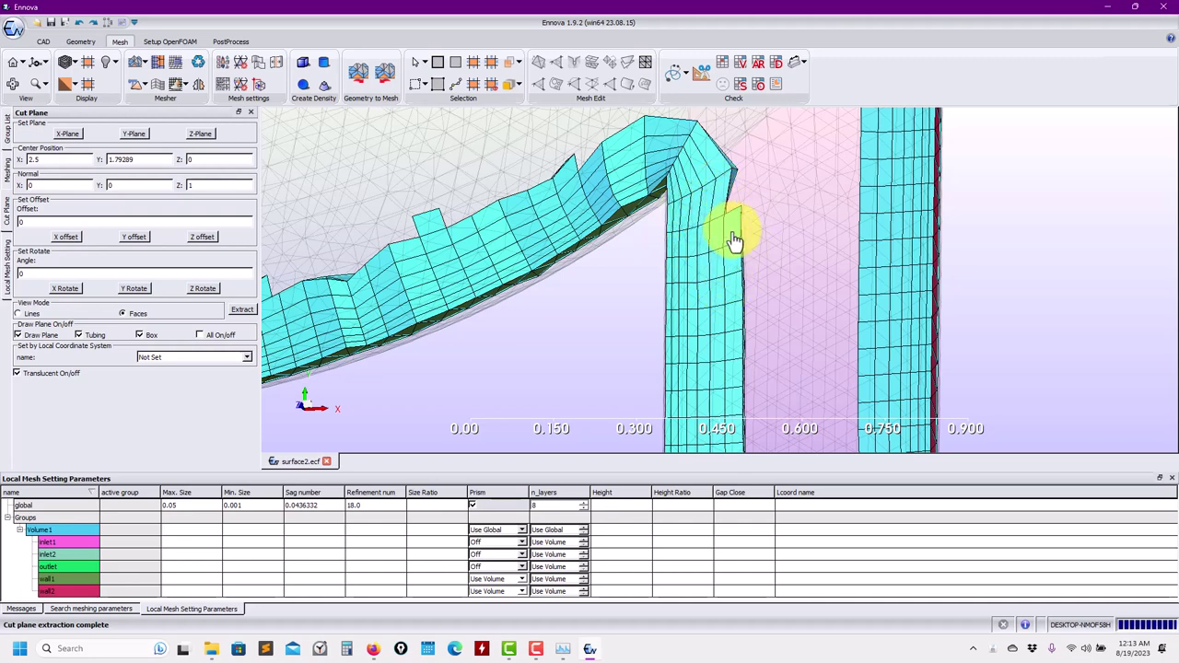
{"action": "scroll", "coordinate": [717, 320], "scroll_direction": "down", "scroll_amount": 3}
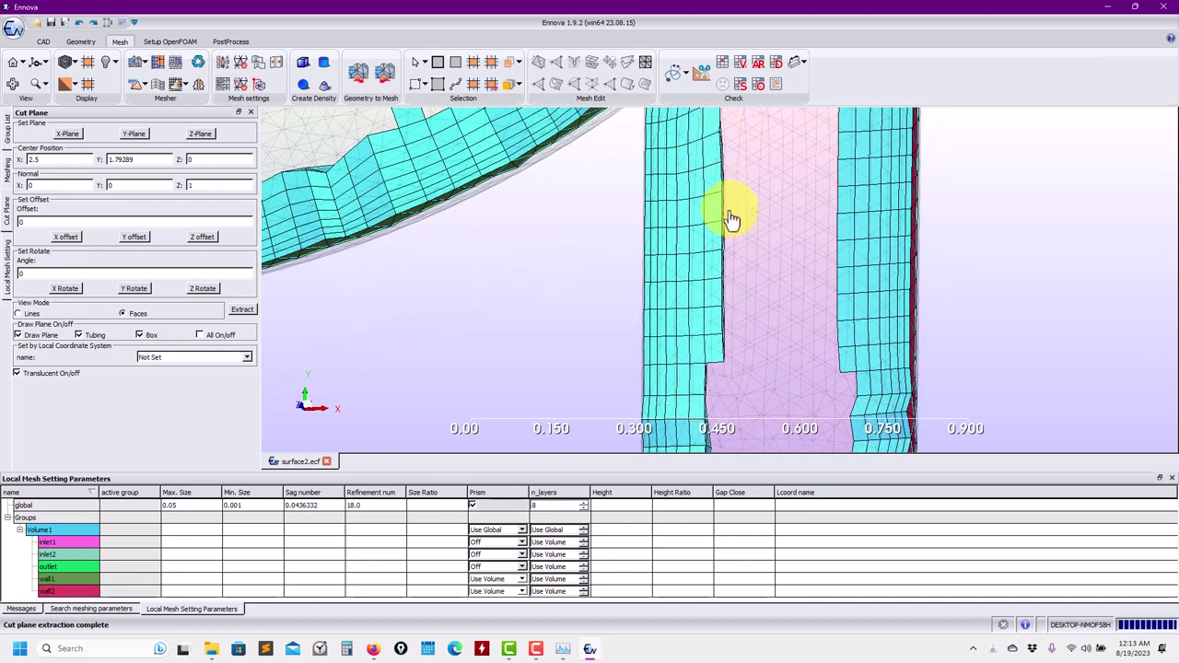
{"action": "scroll", "coordinate": [744, 289], "scroll_direction": "up", "scroll_amount": 1}
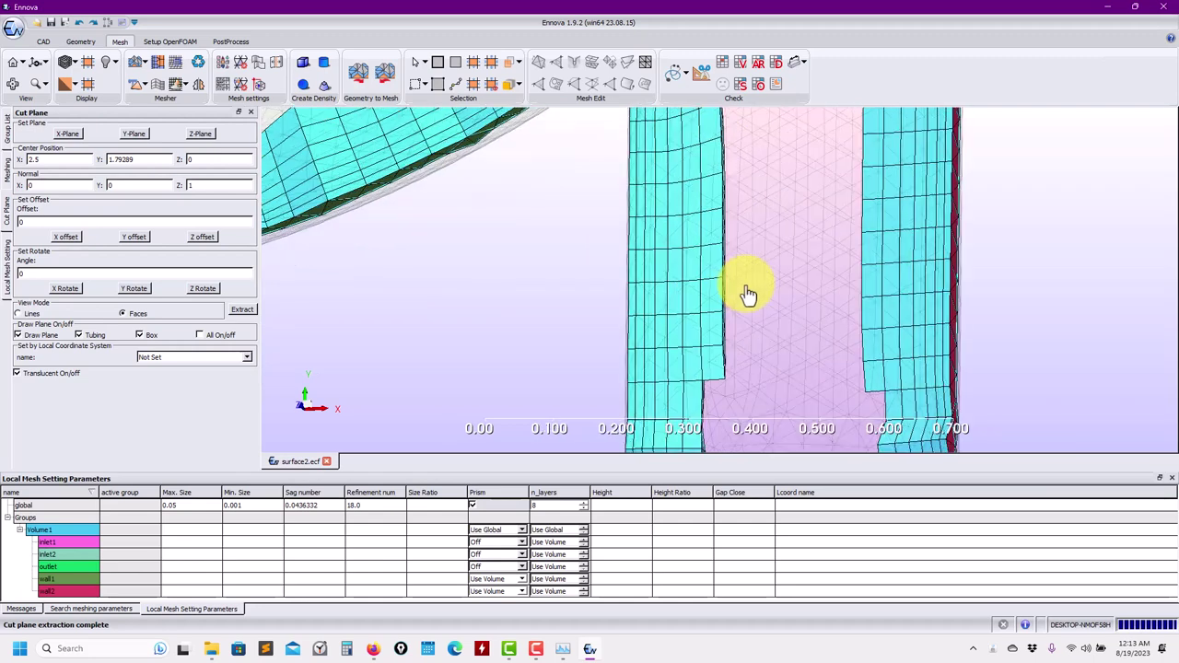
{"action": "scroll", "coordinate": [748, 295], "scroll_direction": "down", "scroll_amount": 1}
{"action": "scroll", "coordinate": [752, 292], "scroll_direction": "down", "scroll_amount": 1}
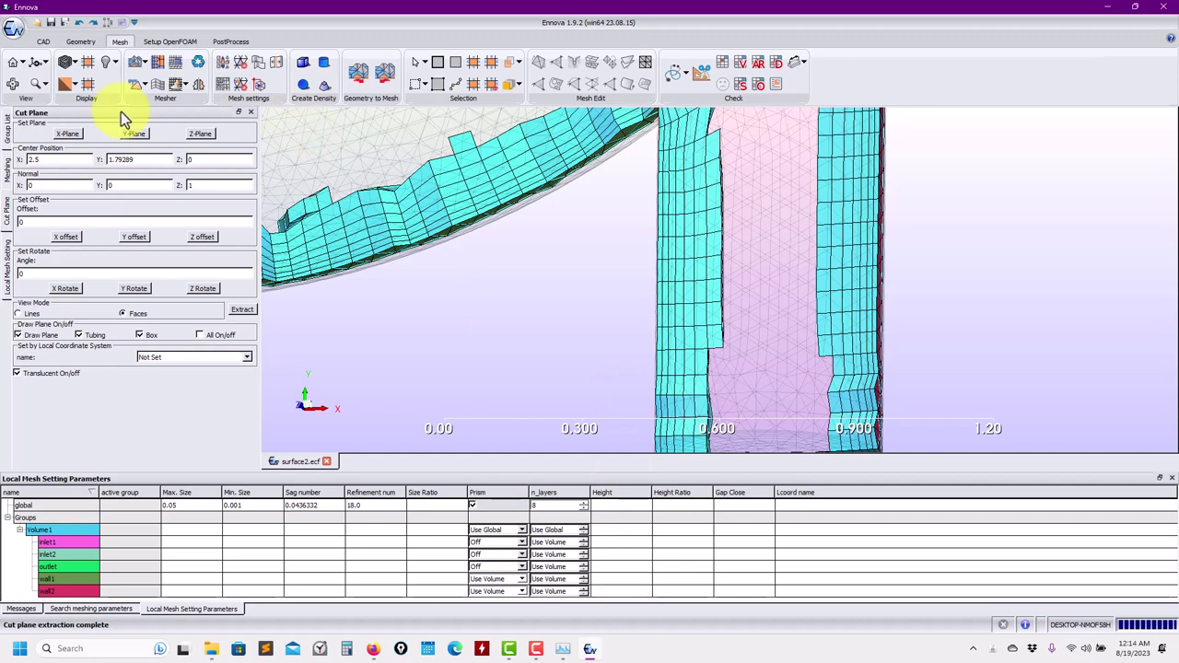
Step: Turn on Auto reduction in the boundary layer meshing parameters, keeping the number of prism layers at 8
{"action": "left_click", "coordinate": [8, 171]}
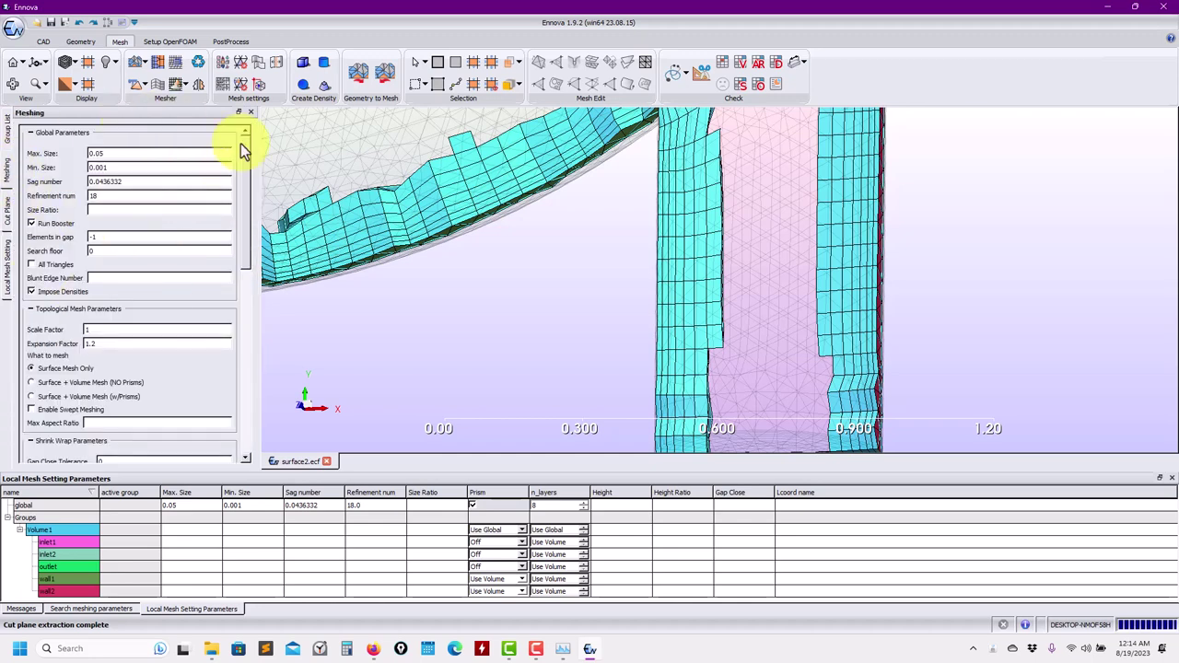
{"action": "left_click_drag", "start_coordinate": [244, 197], "coordinate": [232, 490]}
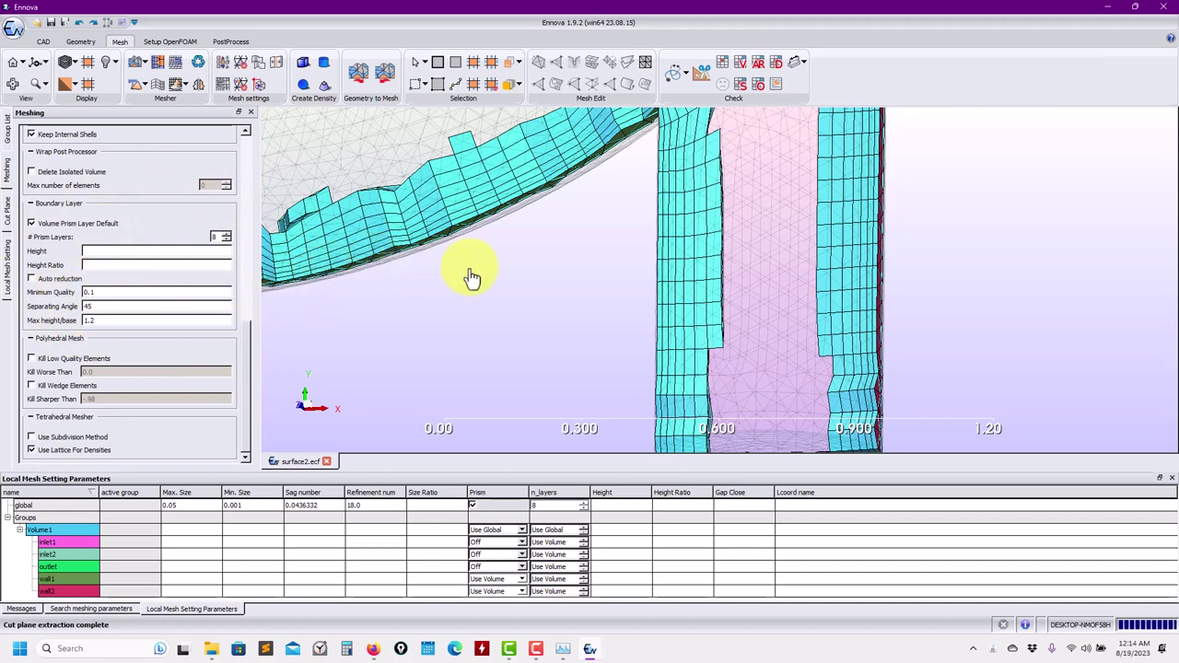
{"action": "scroll", "coordinate": [469, 272], "scroll_direction": "down", "scroll_amount": 3}
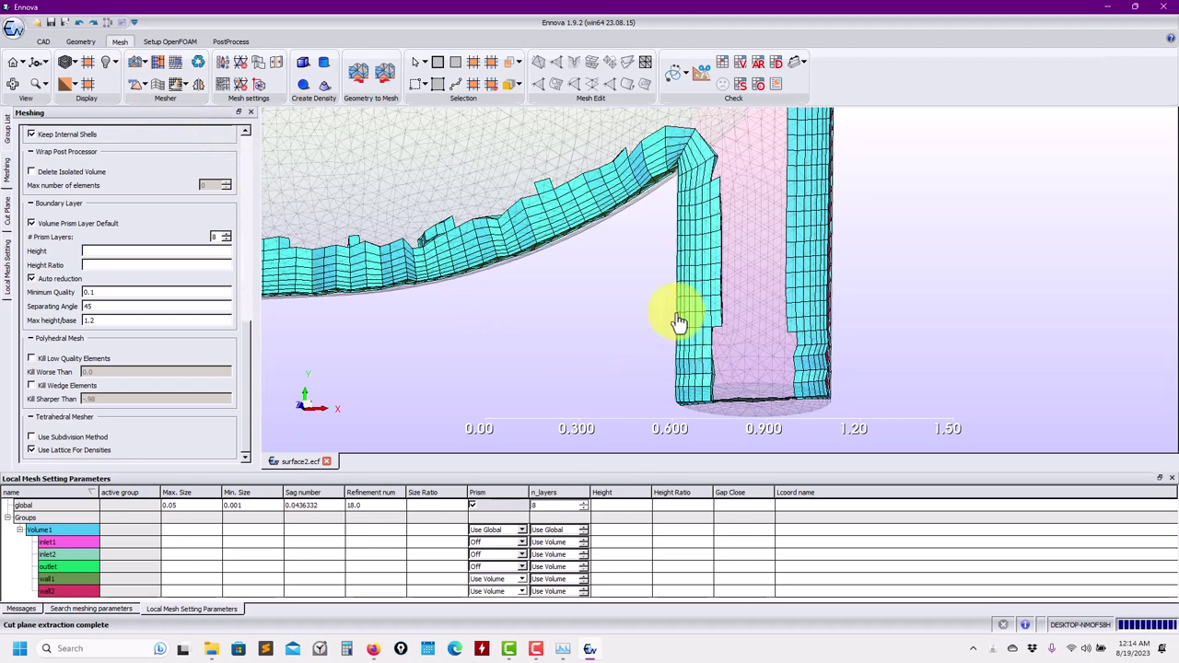
Step: Regenerate the surface mesh, discarding the existing mesh, and generate the prism layers with Auto reduction on
{"action": "left_click", "coordinate": [137, 62]}
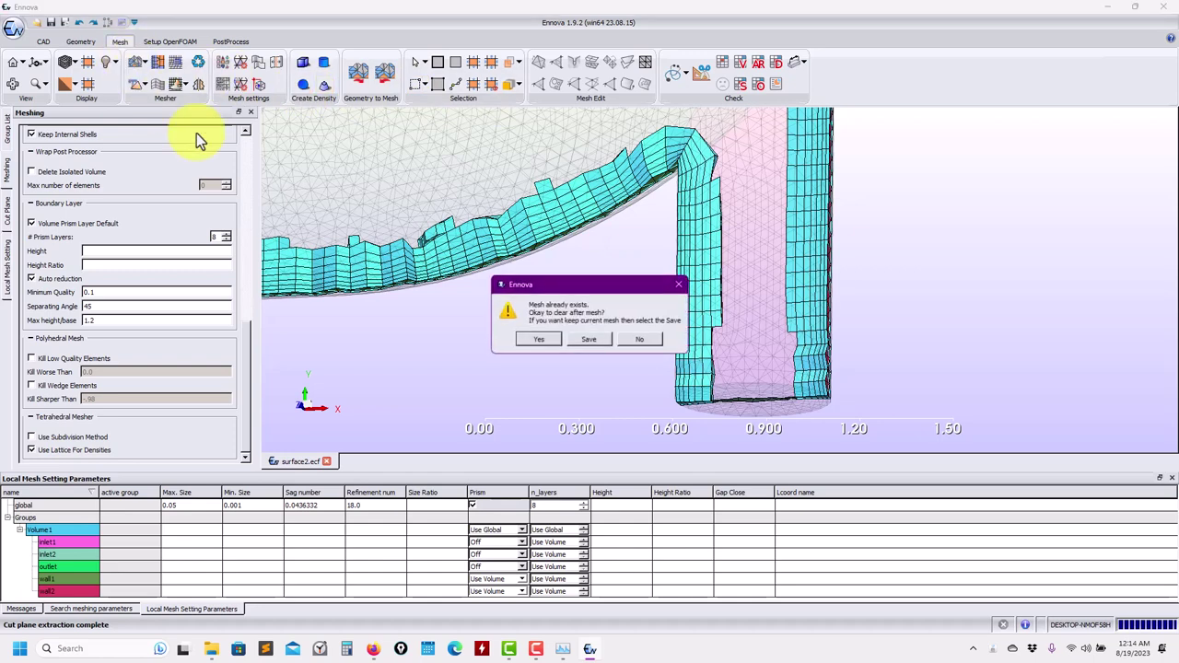
{"action": "left_click", "coordinate": [539, 339]}
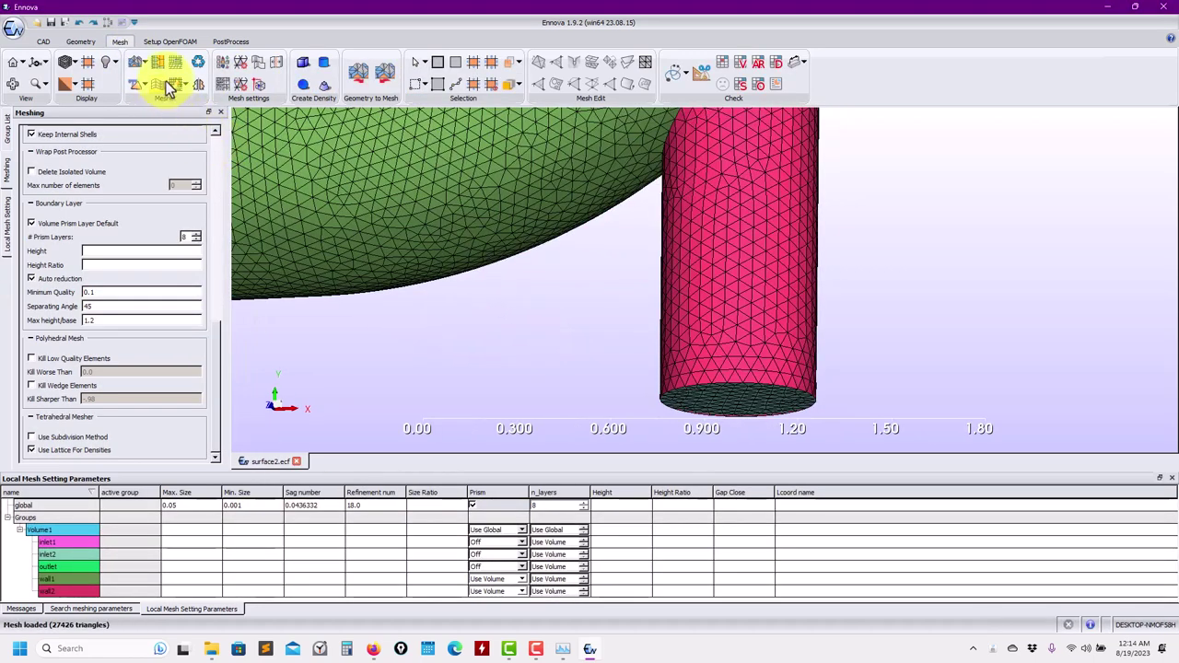
{"action": "left_click", "coordinate": [168, 85]}
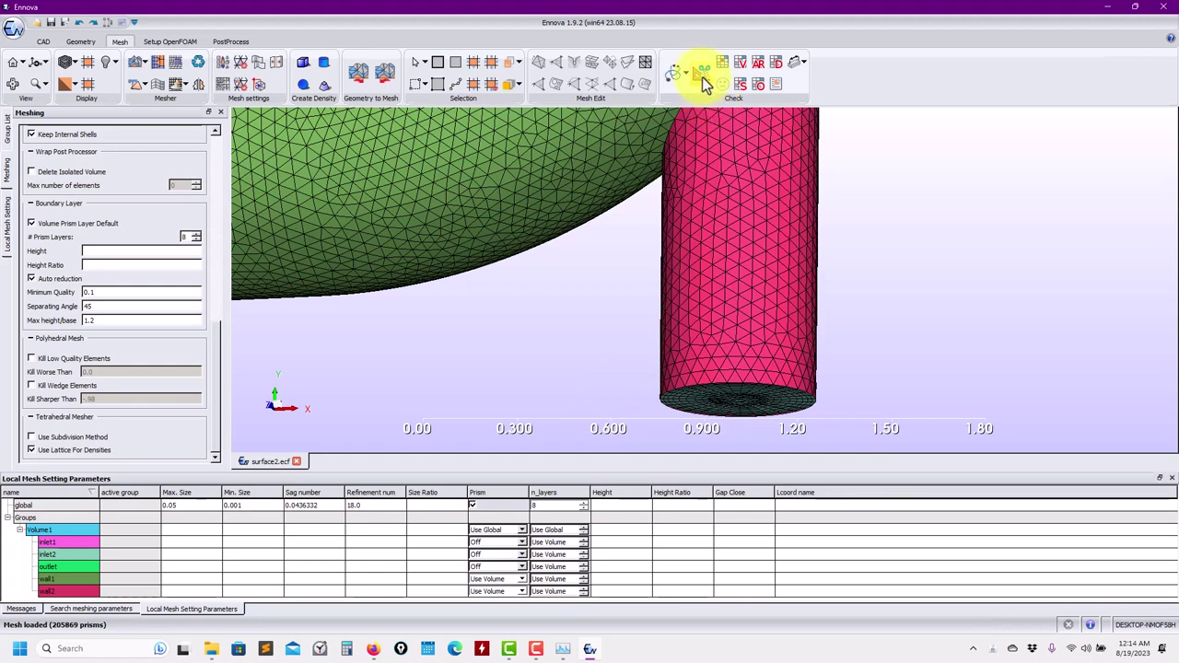
Step: Extract a Z-plane cut through the auto-reduced mesh and turn off all cut-plane graphics, keeping the translucent display on
{"action": "left_click", "coordinate": [702, 77]}
{"action": "left_click", "coordinate": [201, 134]}
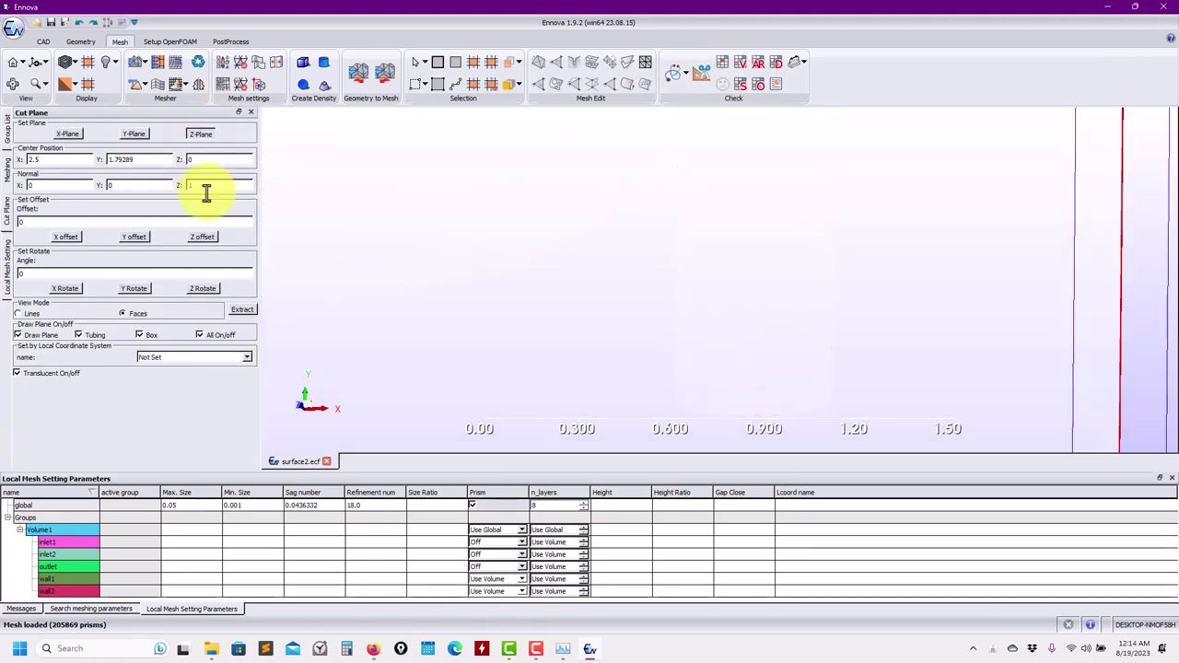
{"action": "left_click", "coordinate": [244, 310]}
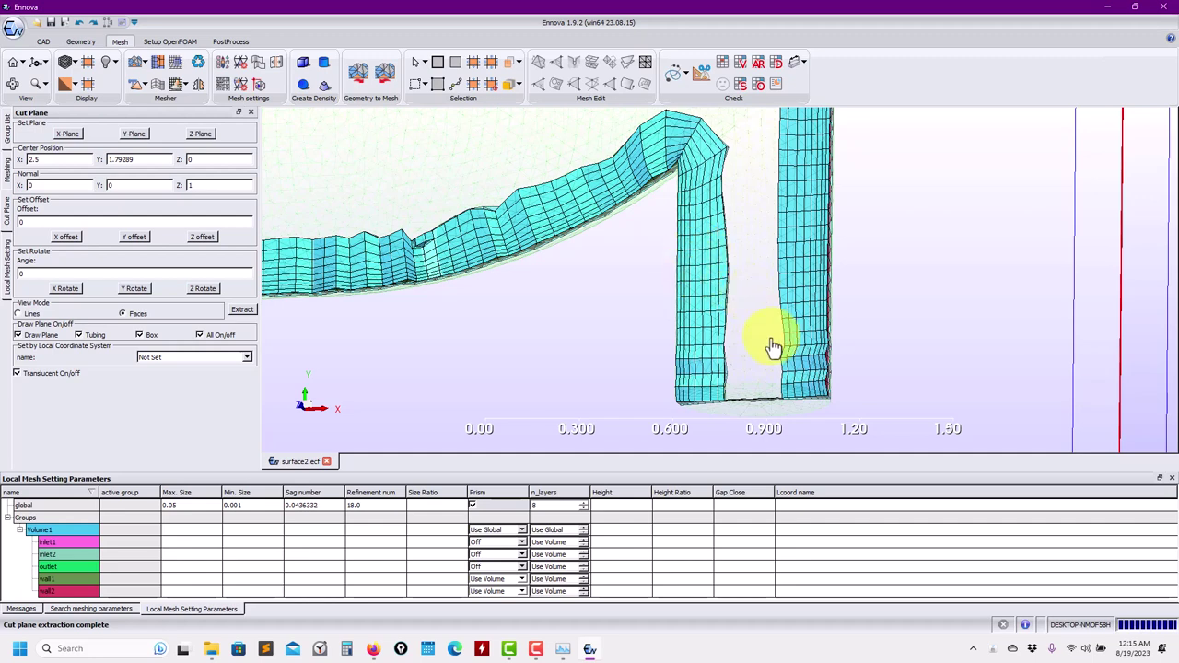
{"action": "left_click", "coordinate": [208, 339]}
{"action": "left_click", "coordinate": [31, 377]}
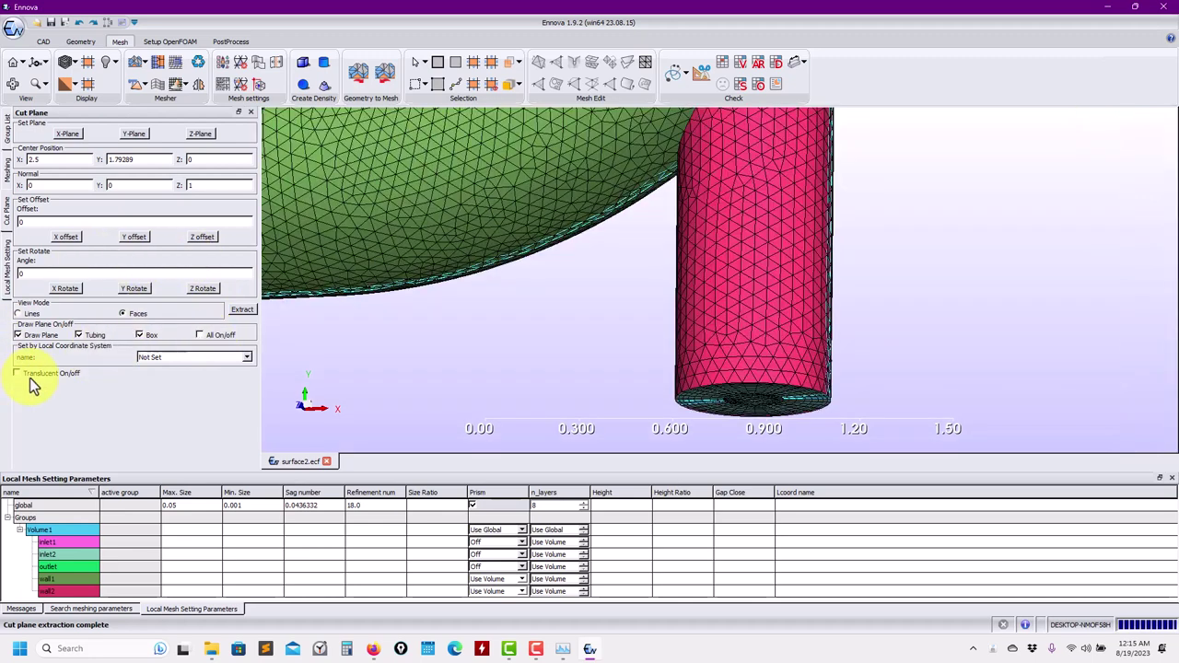
{"action": "left_click", "coordinate": [29, 378]}
Step: Turn off Auto reduction in the boundary layer parameters and capture the branch junction cut with Snipping Tool as a rectangular snip
{"action": "left_click", "coordinate": [8, 171]}
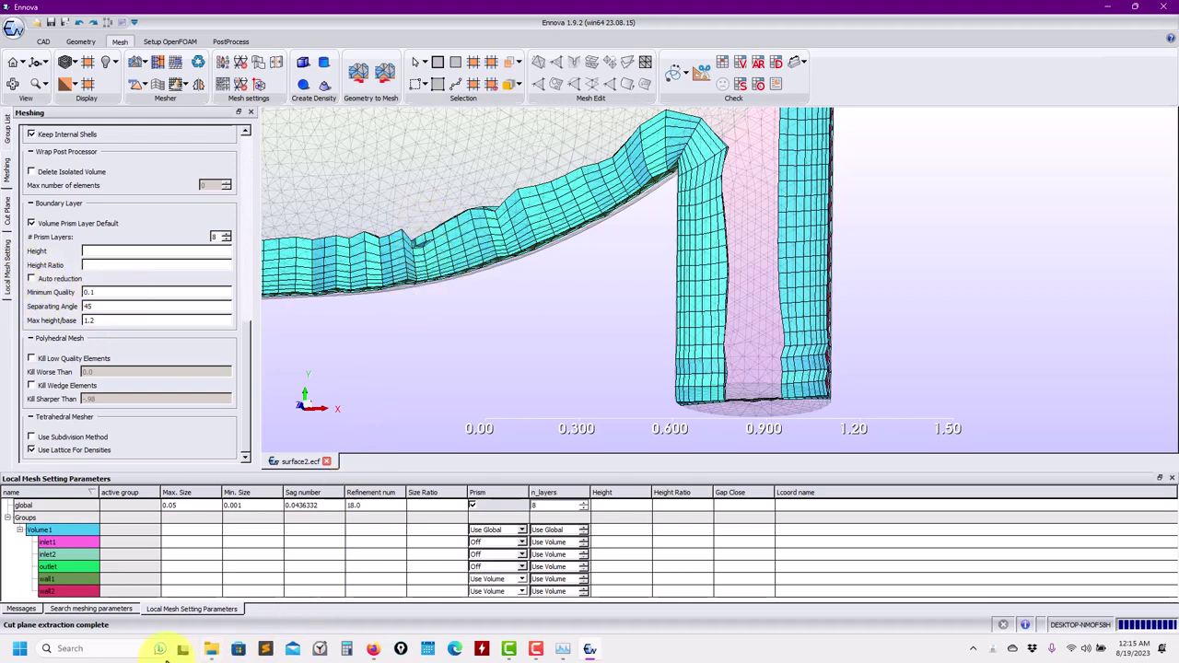
{"action": "left_click", "coordinate": [127, 650]}
{"action": "type", "text": "snip"}
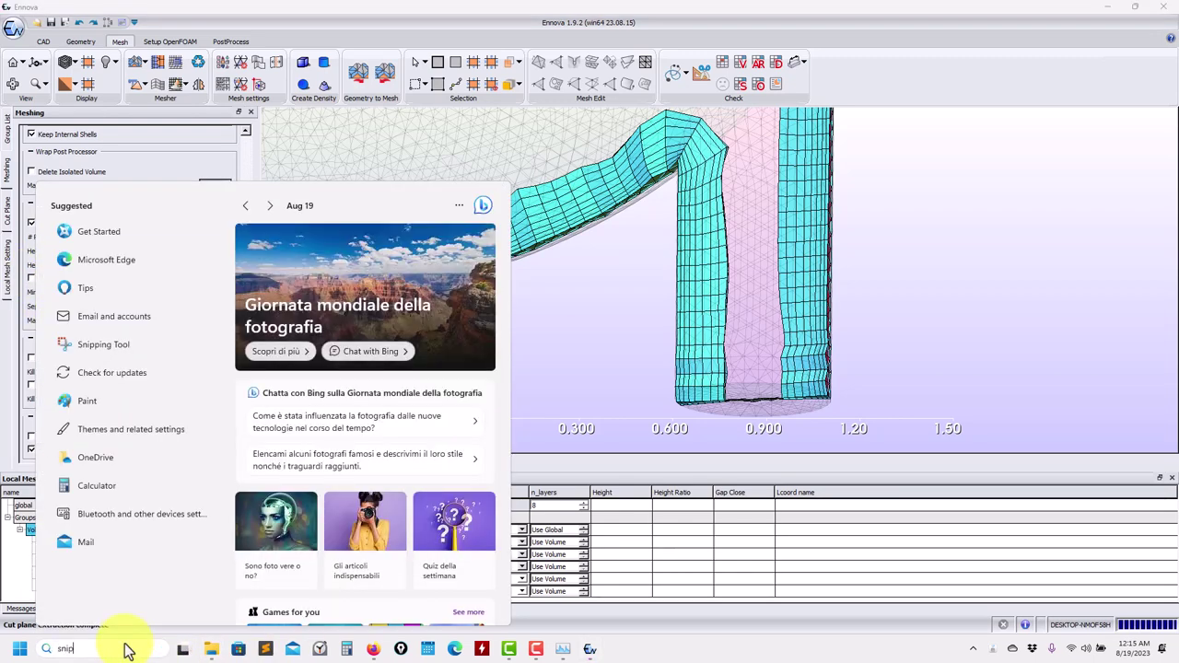
{"action": "key", "text": "Return"}
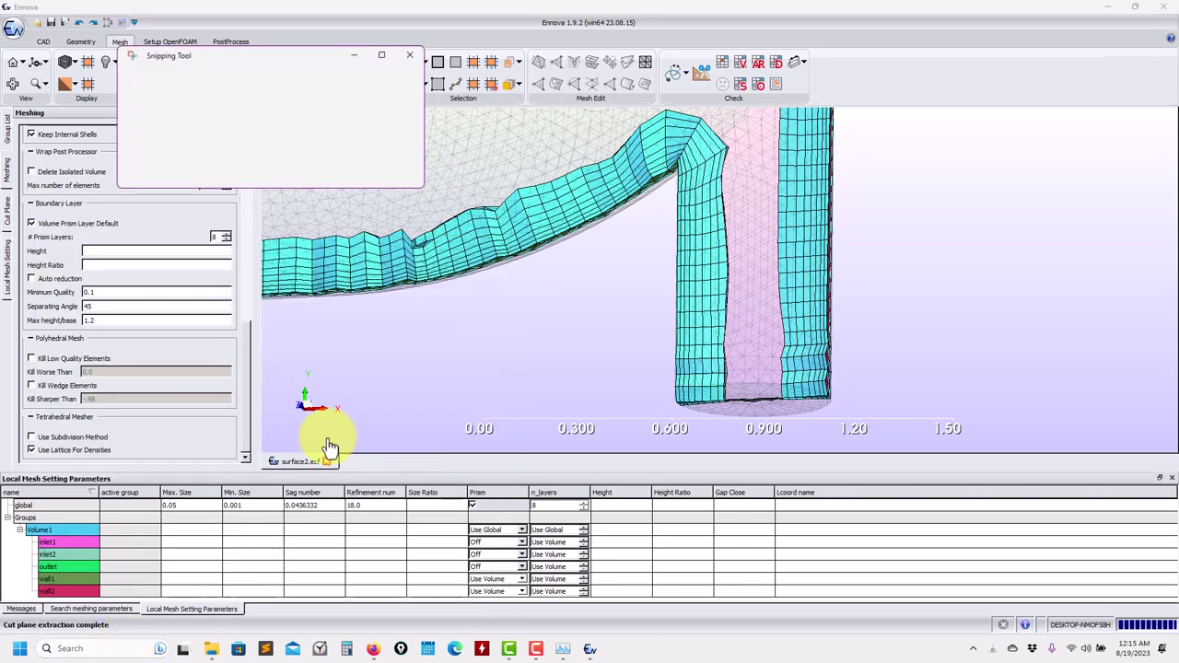
{"action": "left_click", "coordinate": [160, 83]}
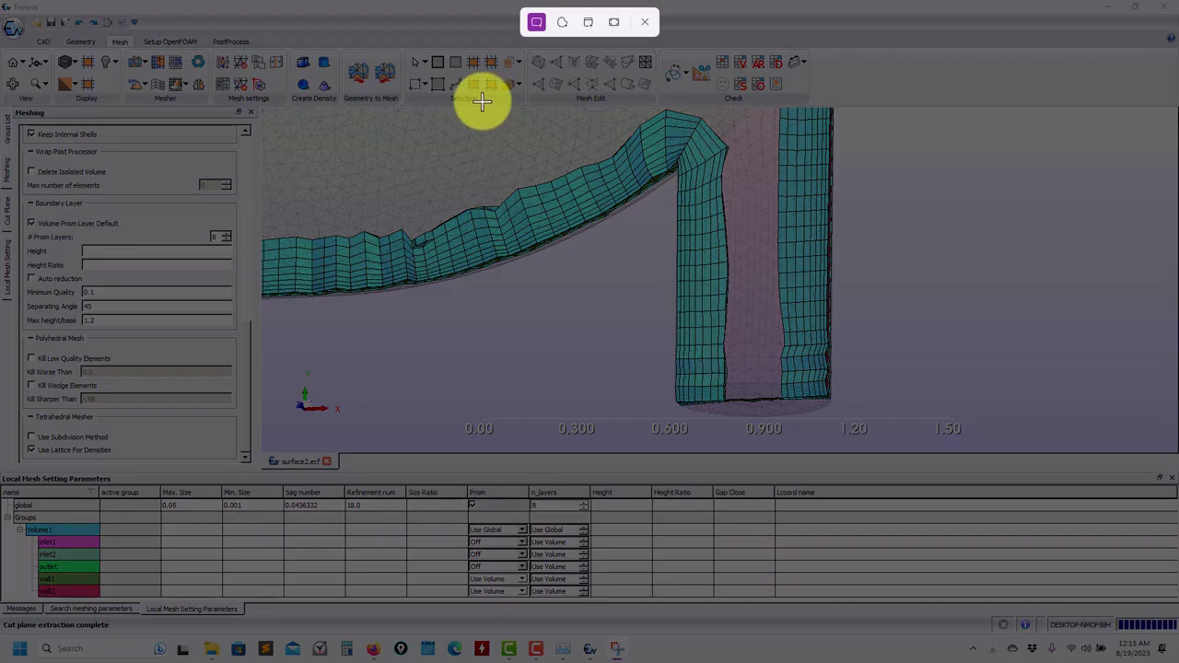
{"action": "left_click_drag", "start_coordinate": [481, 102], "coordinate": [971, 461]}
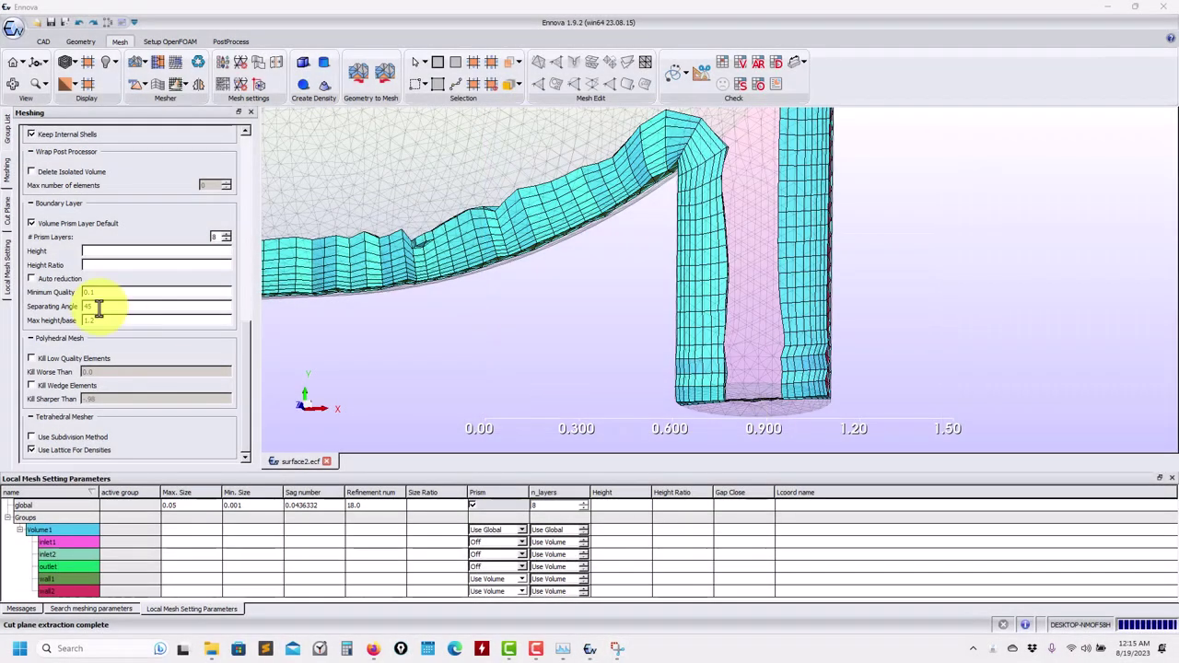
Step: Replace the current mesh with a new surface mesh and generate its prism layers without Auto reduction
{"action": "left_click", "coordinate": [137, 67]}
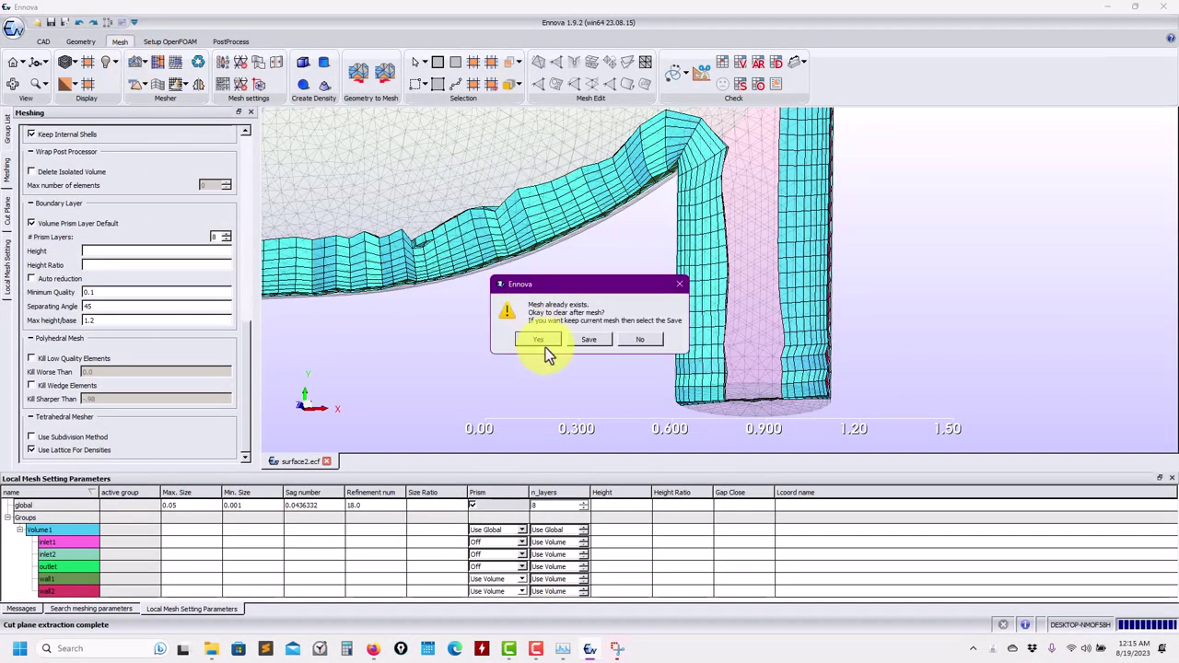
{"action": "left_click", "coordinate": [542, 348]}
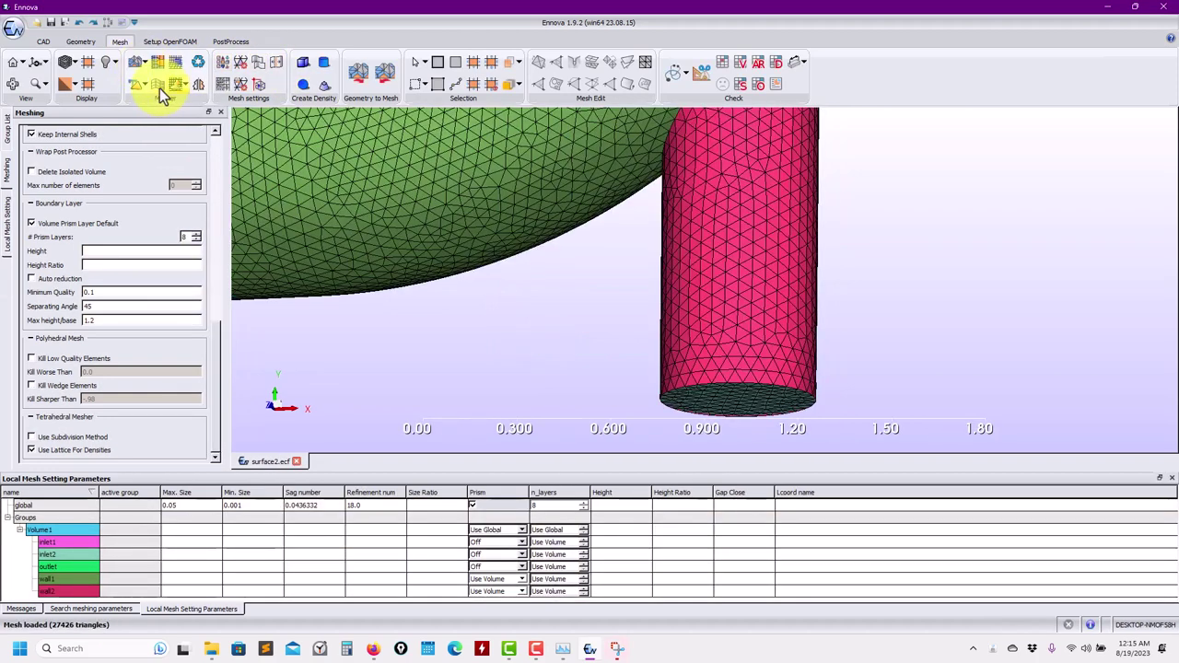
{"action": "left_click", "coordinate": [159, 88]}
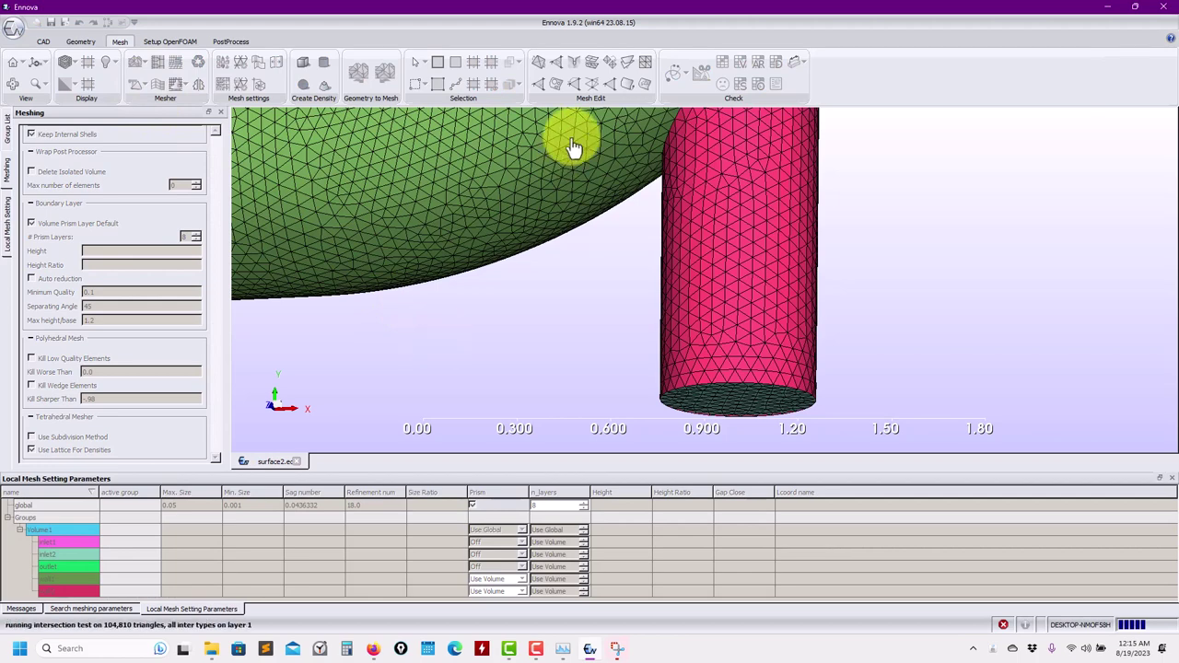
Step: Extract a Z-plane cut with faces through the prism mesh made without Auto reduction
{"action": "left_click", "coordinate": [698, 76]}
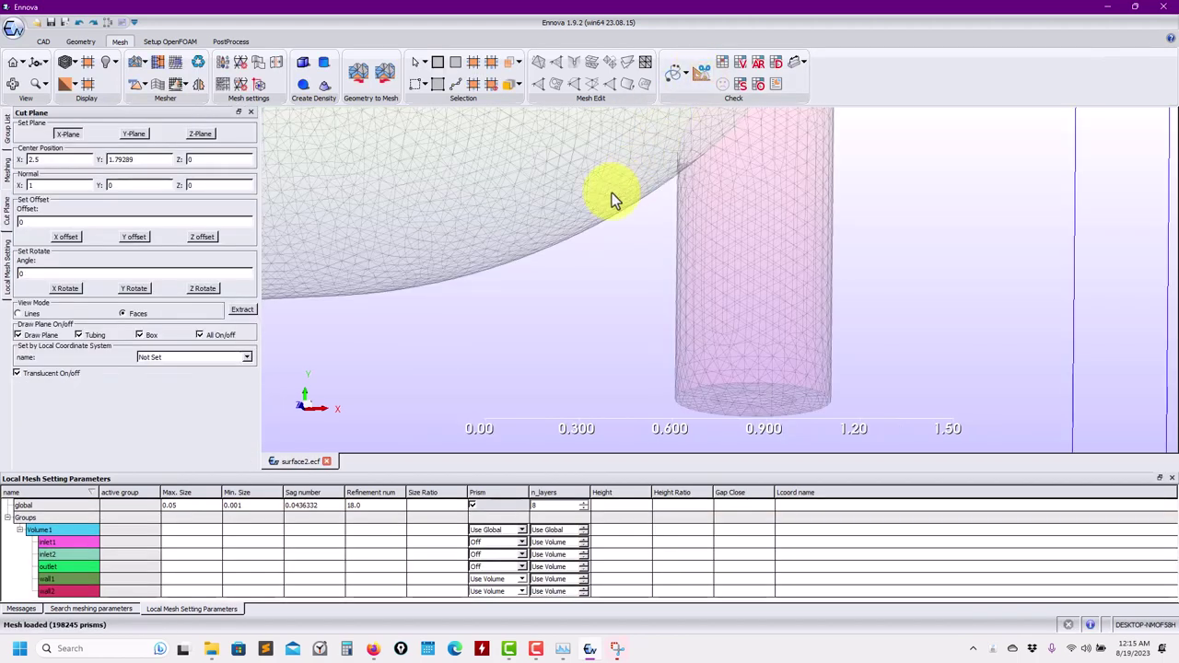
{"action": "left_click", "coordinate": [203, 135]}
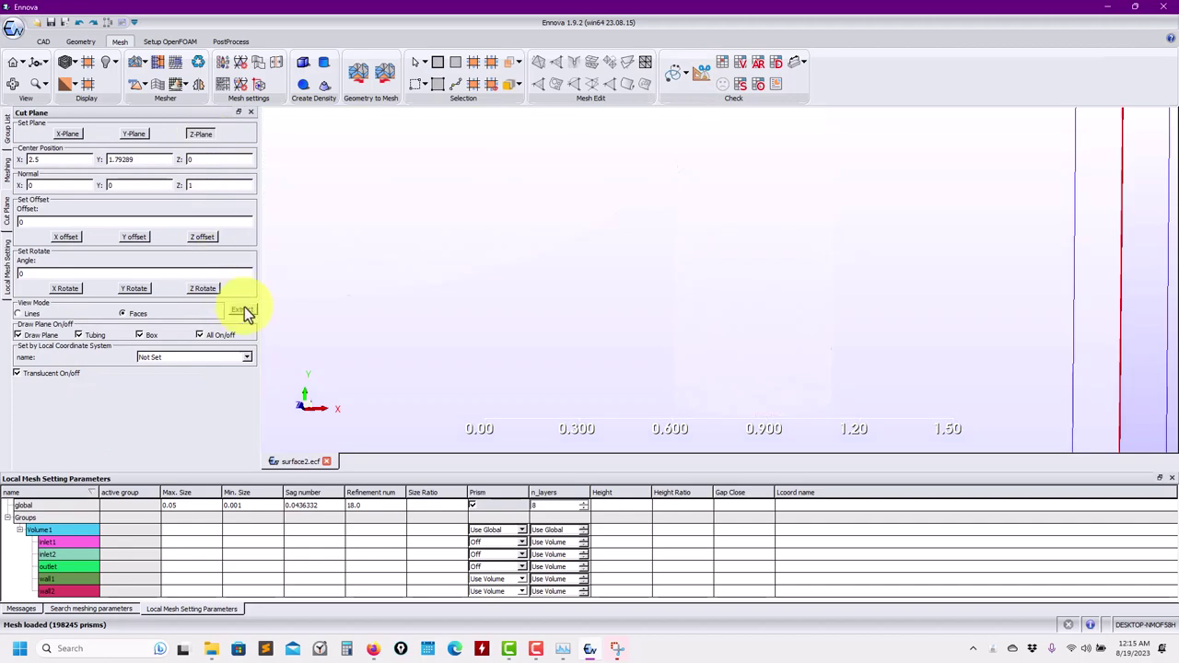
{"action": "left_click", "coordinate": [242, 310]}
Step: Place the Snipping Tool capture beside the new cut, compare the prism layers along the branch walls, and close the capture
{"action": "left_click", "coordinate": [617, 648]}
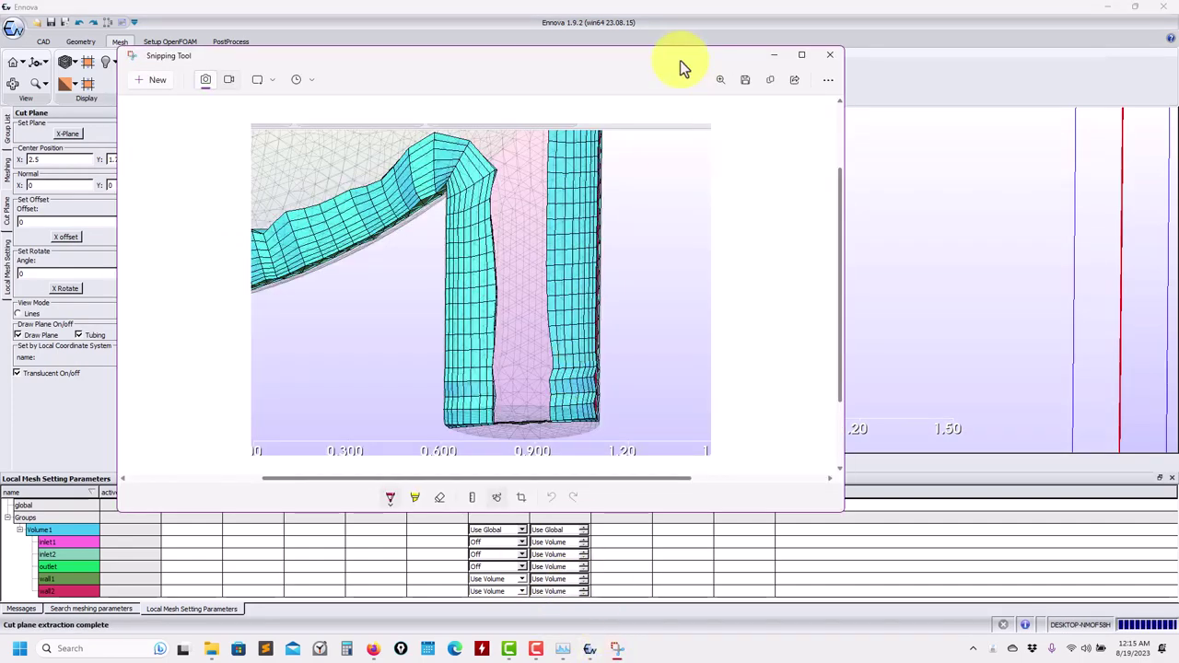
{"action": "left_click_drag", "start_coordinate": [636, 74], "coordinate": [426, 69]}
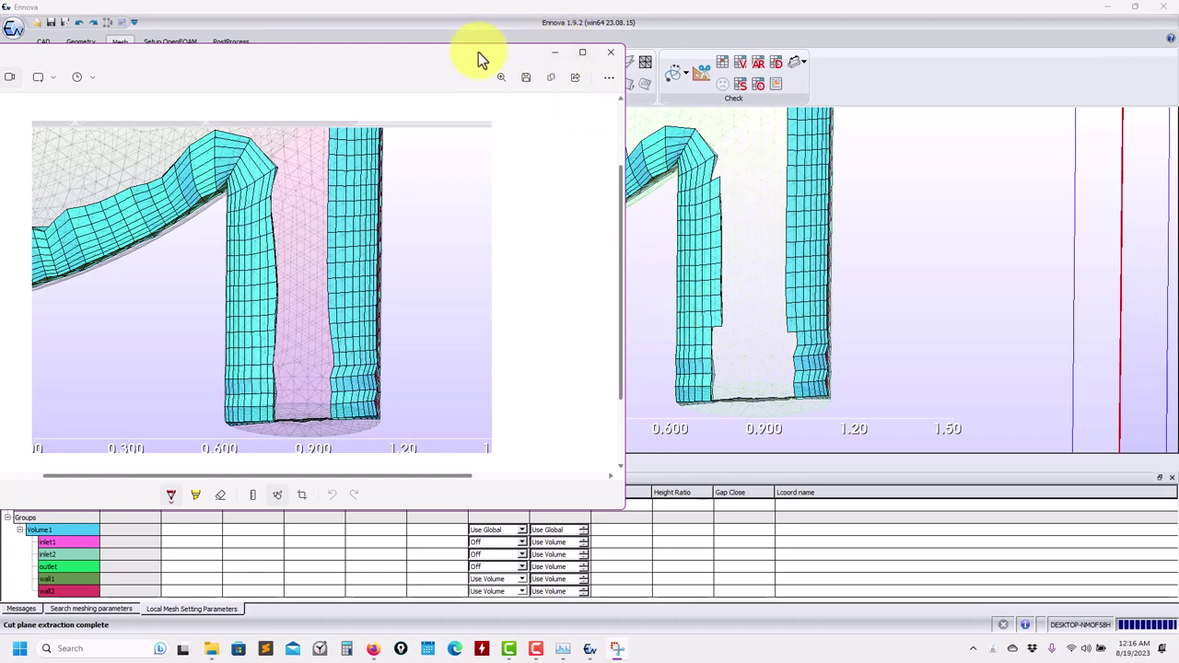
{"action": "left_click_drag", "start_coordinate": [482, 58], "coordinate": [512, 76]}
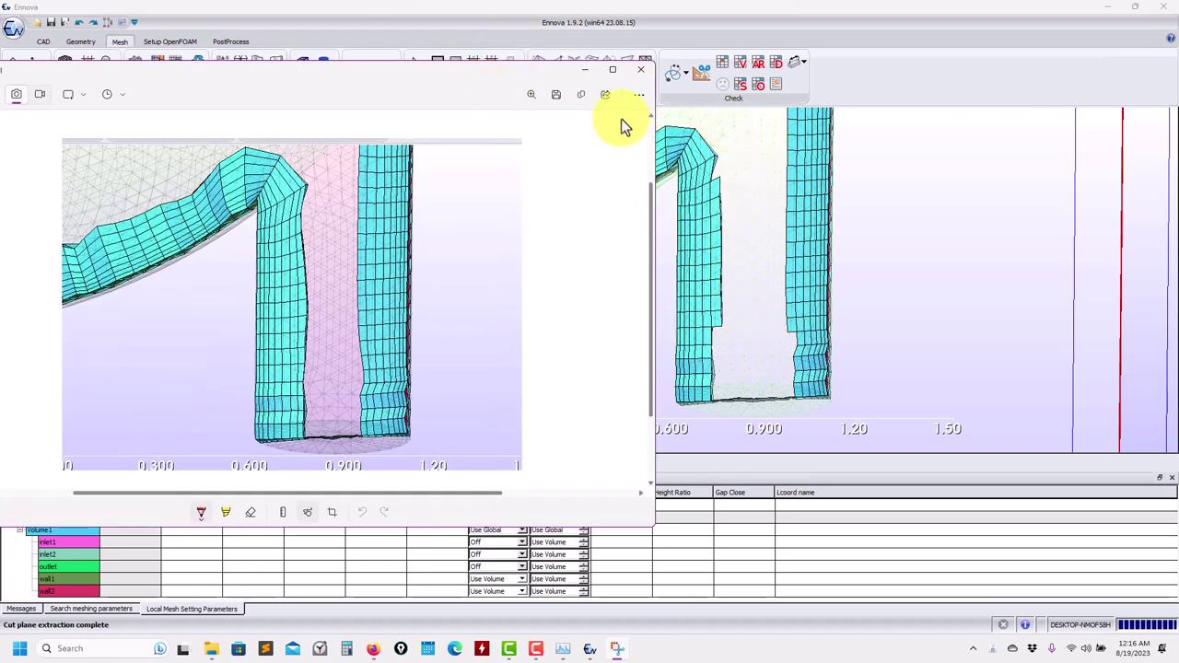
{"action": "left_click", "coordinate": [640, 71]}
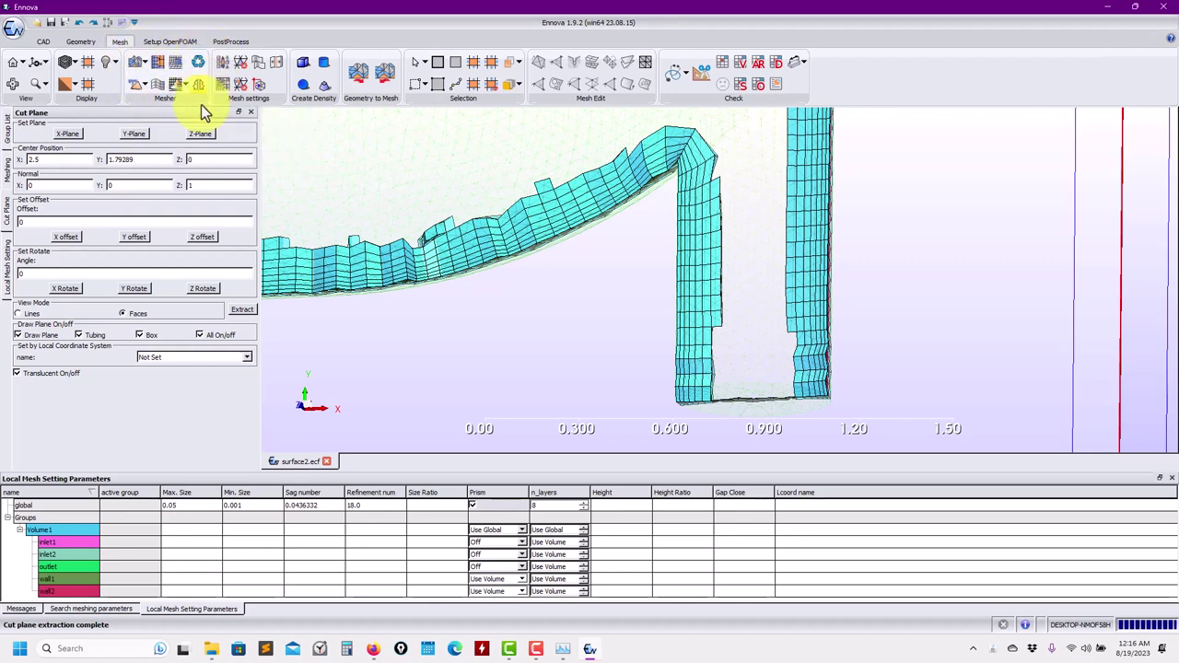
Step: Turn off all cut-plane graphics for the new cut, keeping the translucent display on
{"action": "left_click", "coordinate": [220, 336]}
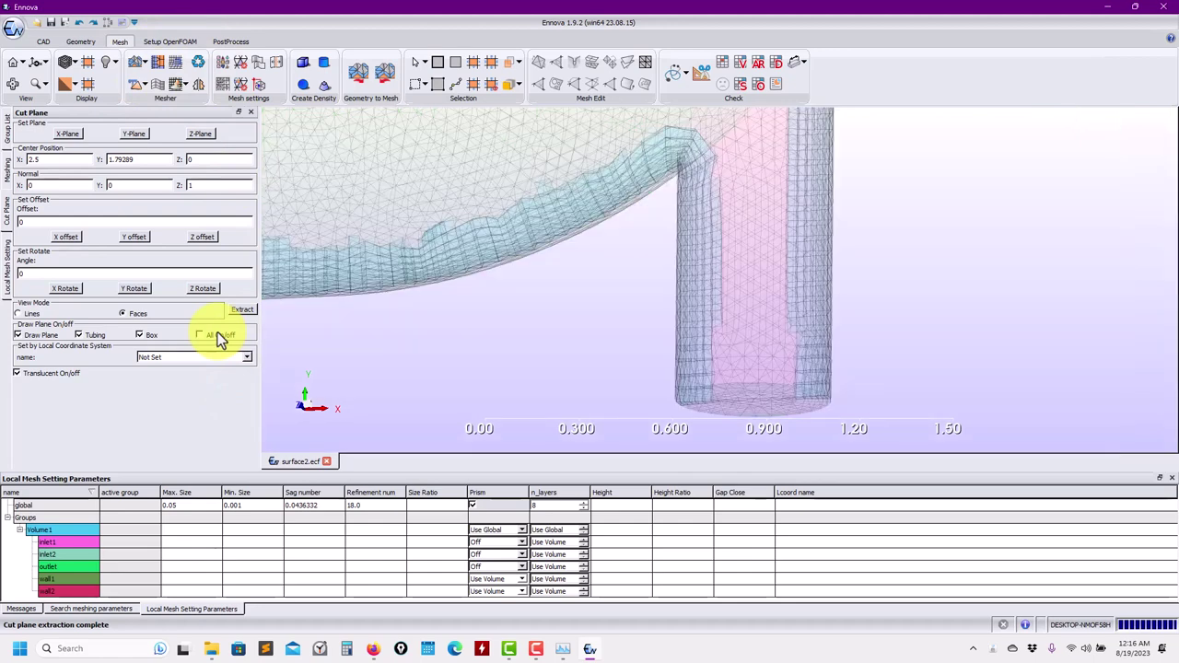
{"action": "left_click", "coordinate": [220, 337]}
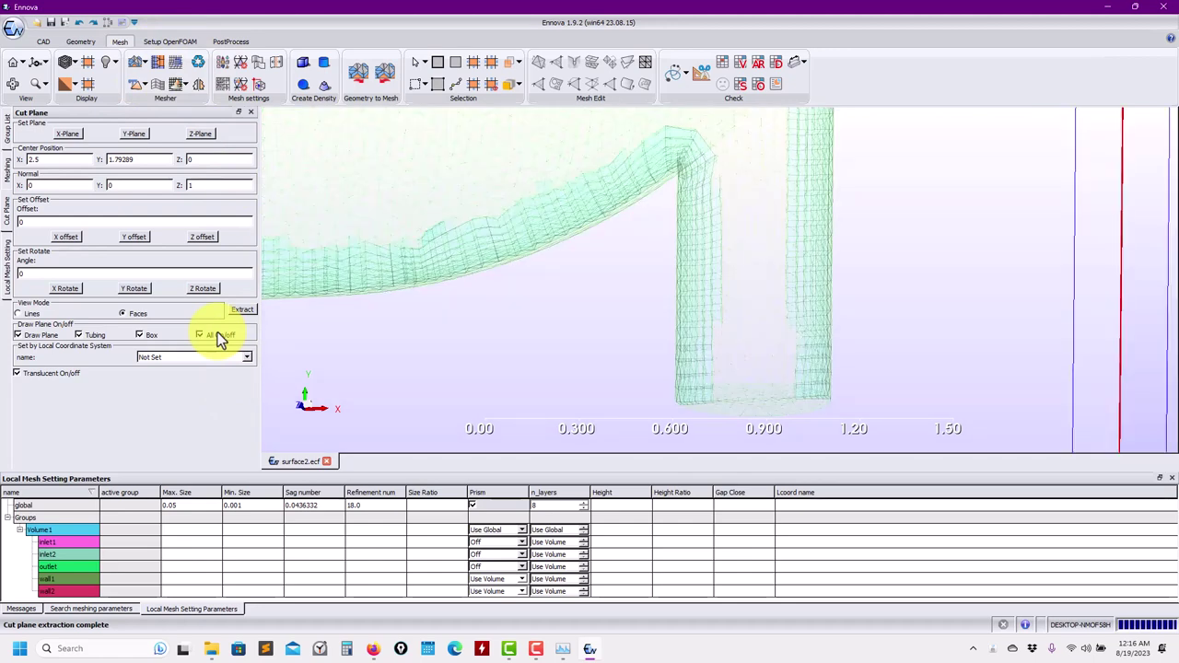
{"action": "left_click", "coordinate": [220, 337]}
{"action": "left_click", "coordinate": [74, 377]}
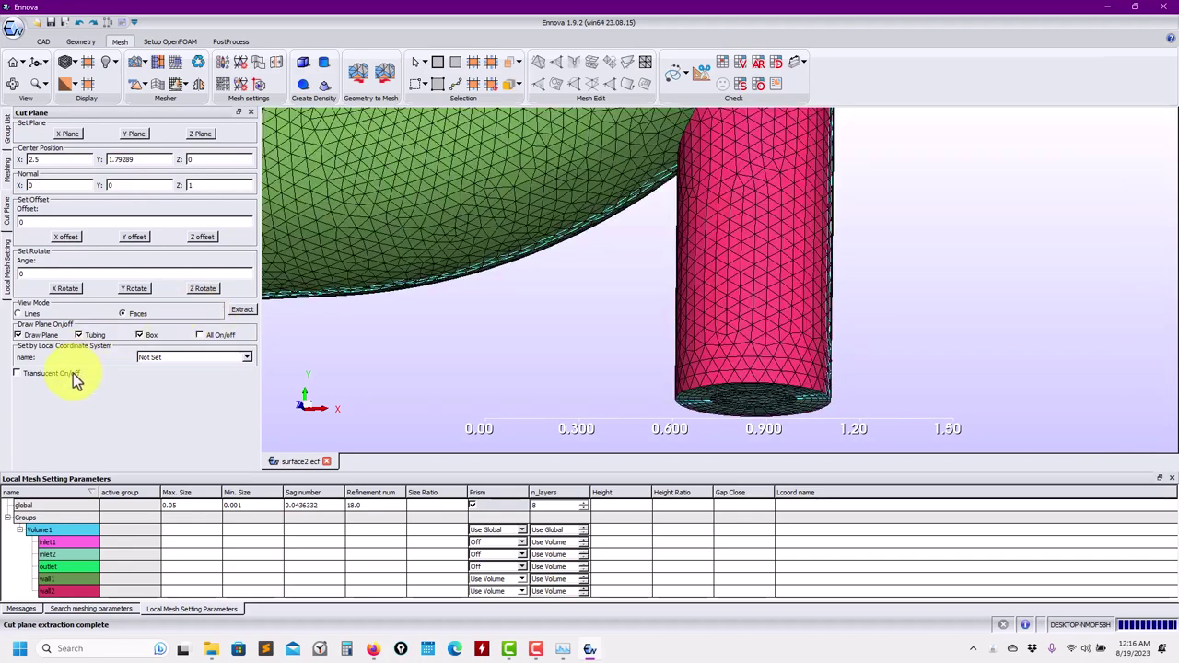
{"action": "left_click", "coordinate": [77, 381]}
Step: Examine the prism layer heights and the wall triangle sizes along the branch wall just below the junction corner
{"action": "scroll", "coordinate": [679, 285], "scroll_direction": "up", "scroll_amount": 3}
{"action": "left_click_drag", "start_coordinate": [650, 197], "coordinate": [645, 352]}
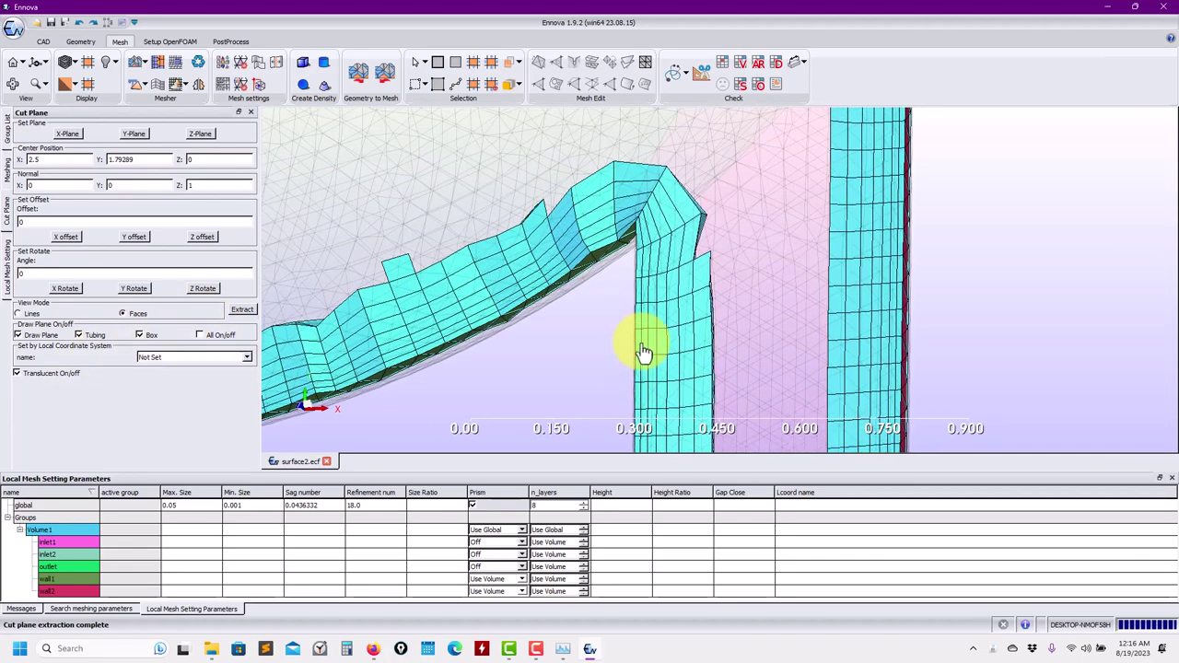
{"action": "scroll", "coordinate": [644, 352], "scroll_direction": "up", "scroll_amount": 2}
{"action": "scroll", "coordinate": [603, 331], "scroll_direction": "up", "scroll_amount": 2}
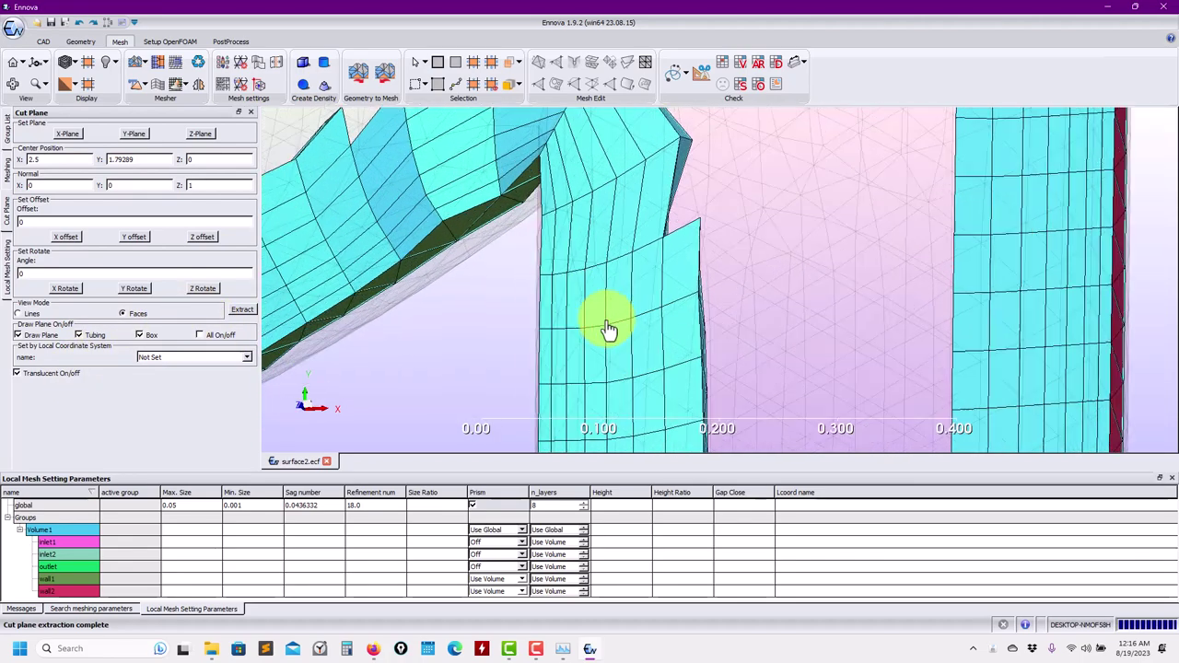
{"action": "left_click_drag", "start_coordinate": [636, 255], "coordinate": [672, 293]}
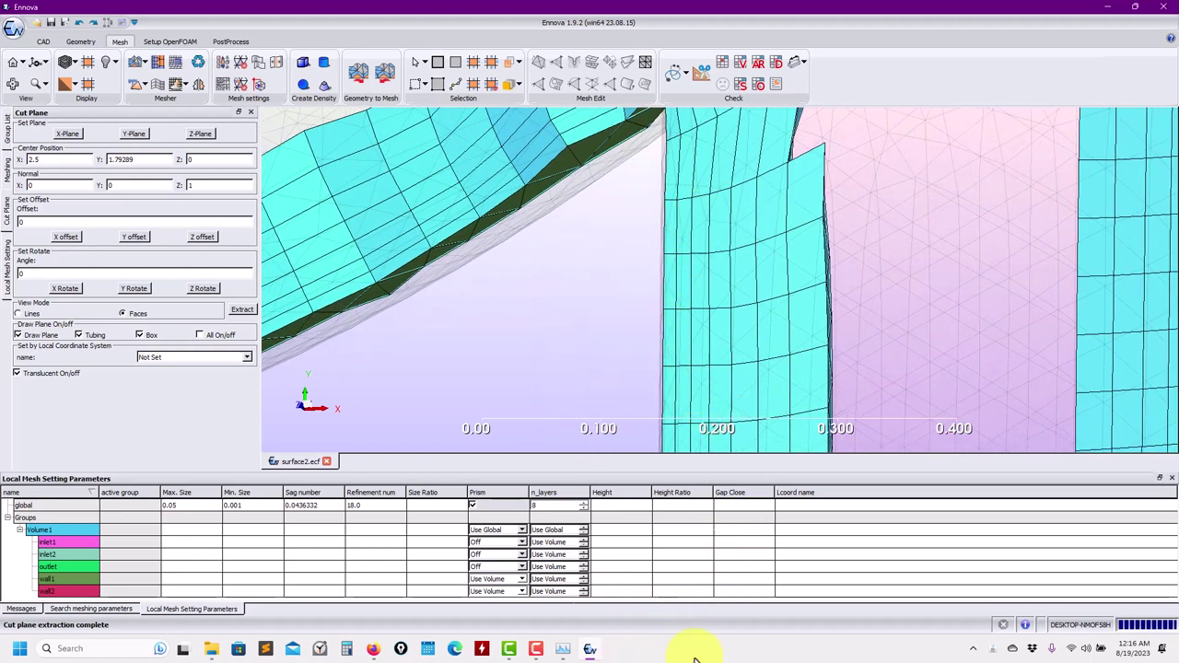
{"action": "left_click_drag", "start_coordinate": [675, 292], "coordinate": [665, 318]}
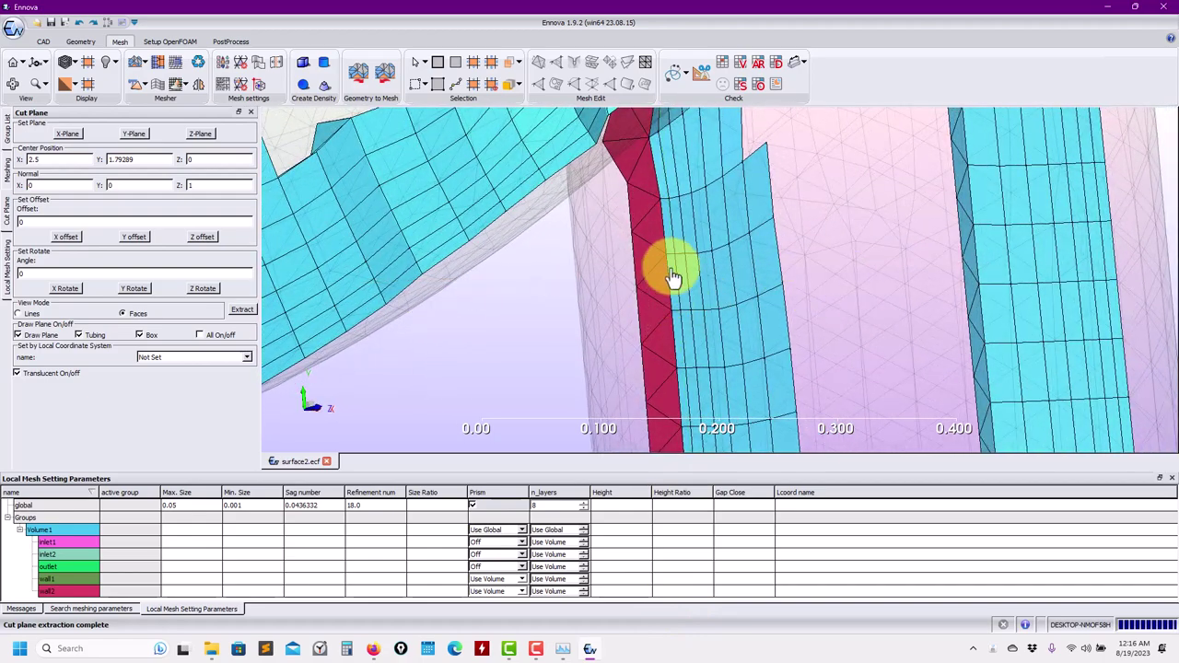
{"action": "scroll", "coordinate": [673, 270], "scroll_direction": "up", "scroll_amount": 2}
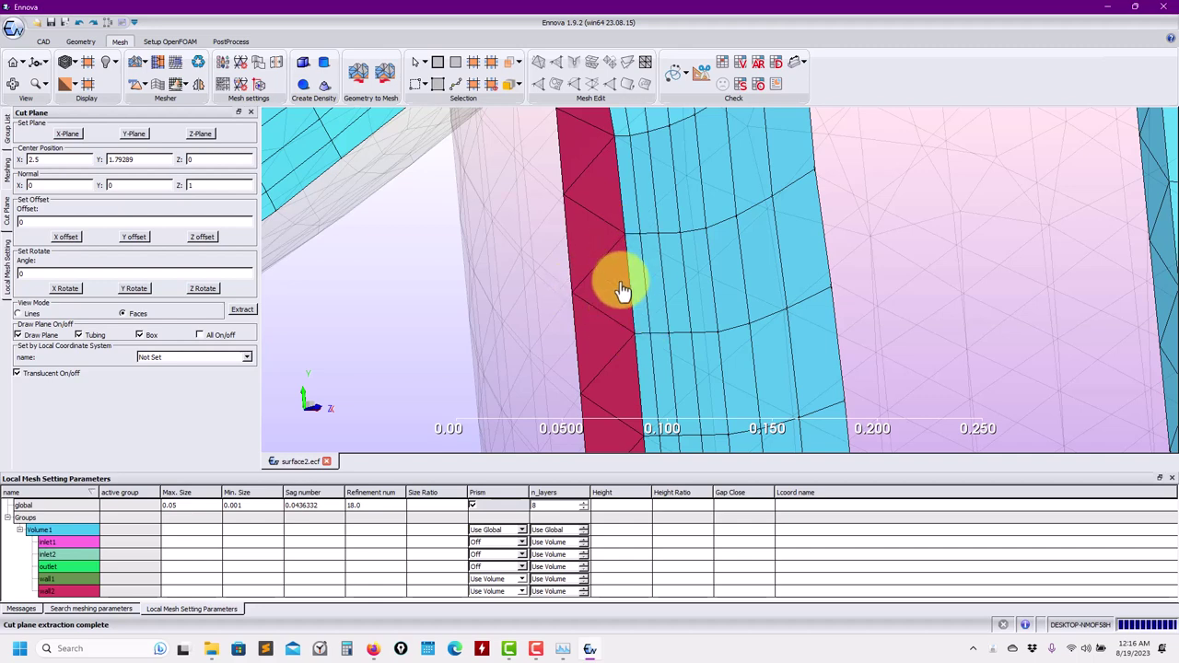
{"action": "mouse_move", "coordinate": [610, 295]}
{"action": "left_mouse_down"}
{"action": "mouse_move", "coordinate": [565, 294]}
{"action": "mouse_move", "coordinate": [633, 289]}
{"action": "mouse_move", "coordinate": [618, 291]}
{"action": "left_mouse_up"}
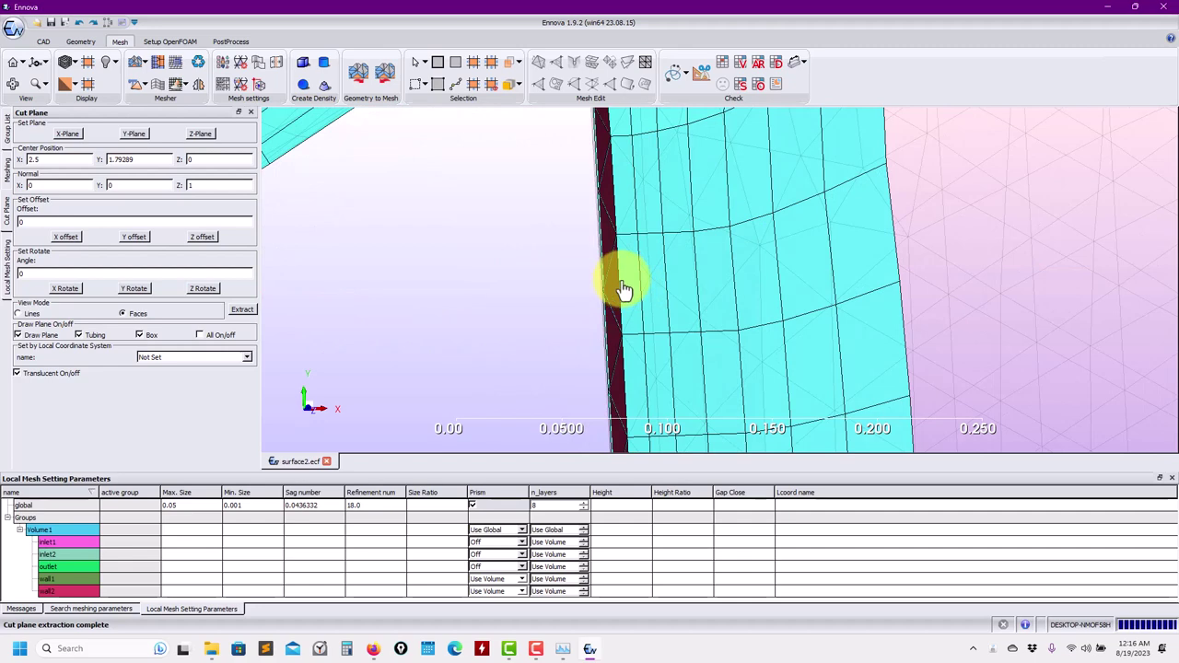
{"action": "left_click_drag", "start_coordinate": [624, 290], "coordinate": [626, 310]}
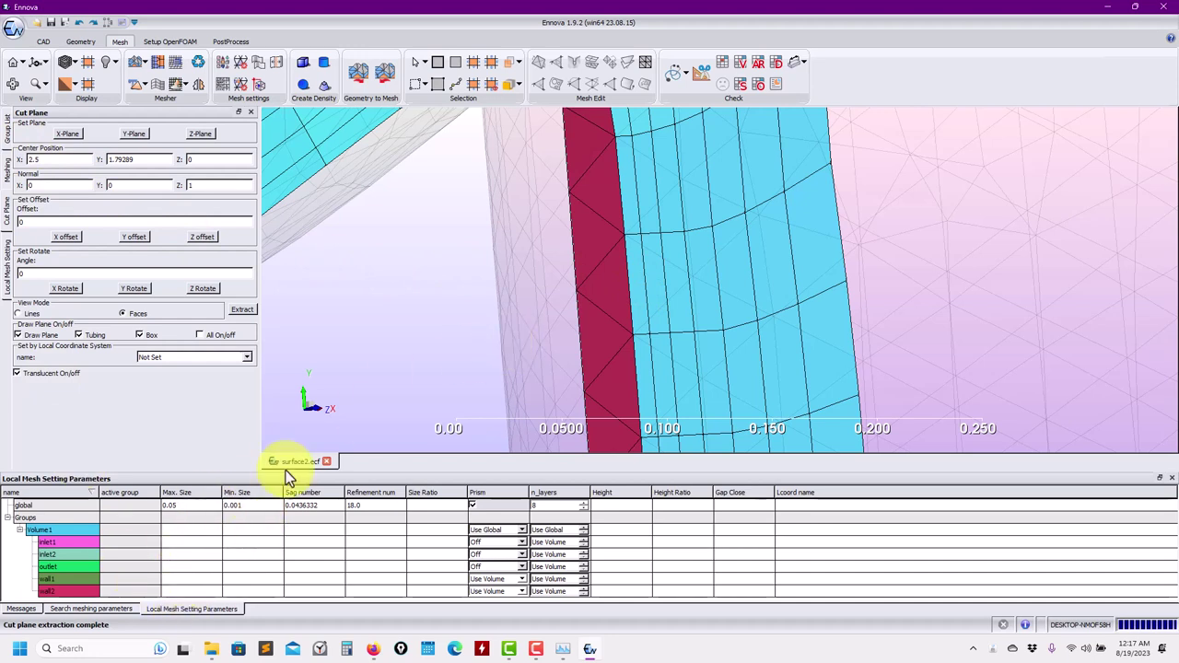
Step: Set the global minimum mesh size to 0.02 in the local mesh setting parameters
{"action": "double_click", "coordinate": [252, 502]}
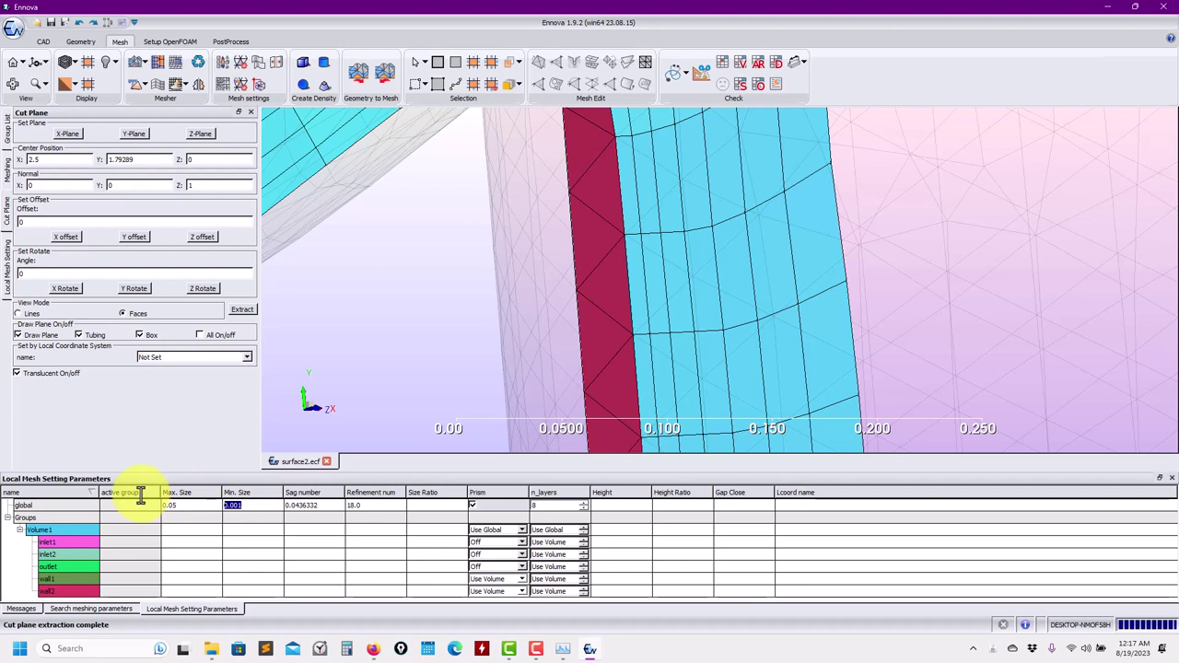
{"action": "type", "text": "02"}
{"action": "key", "text": "Return"}
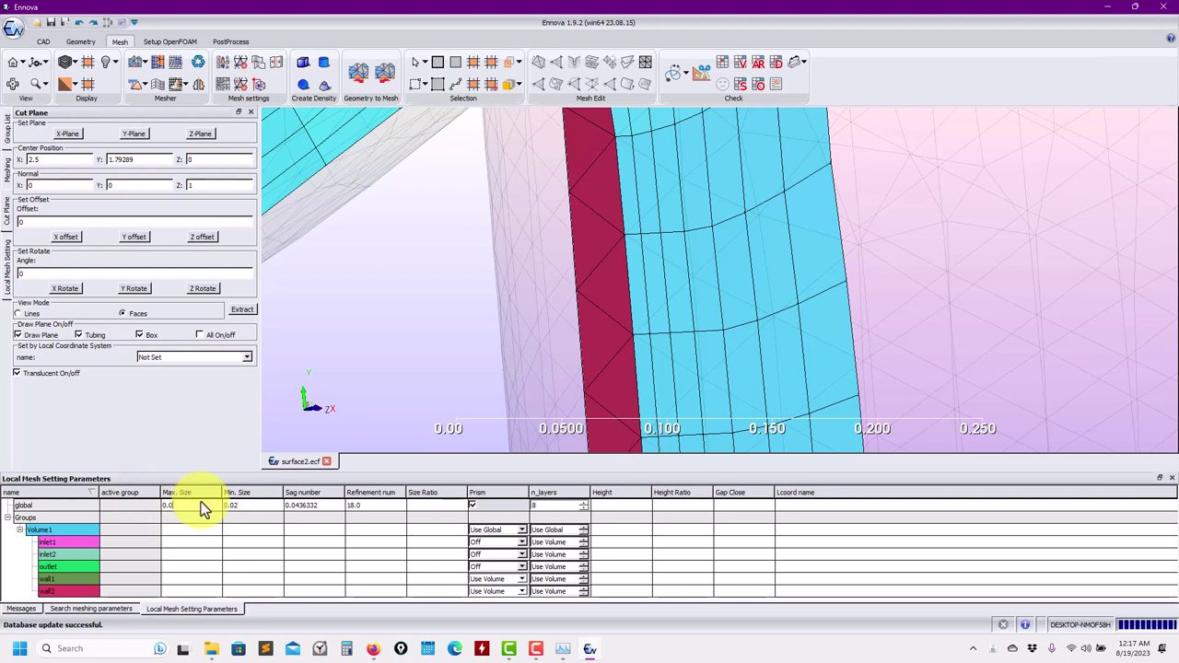
Step: Set the global maximum and minimum mesh sizes to 0.04 and regenerate the surface mesh, clearing the existing mesh without saving
{"action": "type", "text": "4"}
{"action": "double_click", "coordinate": [259, 509]}
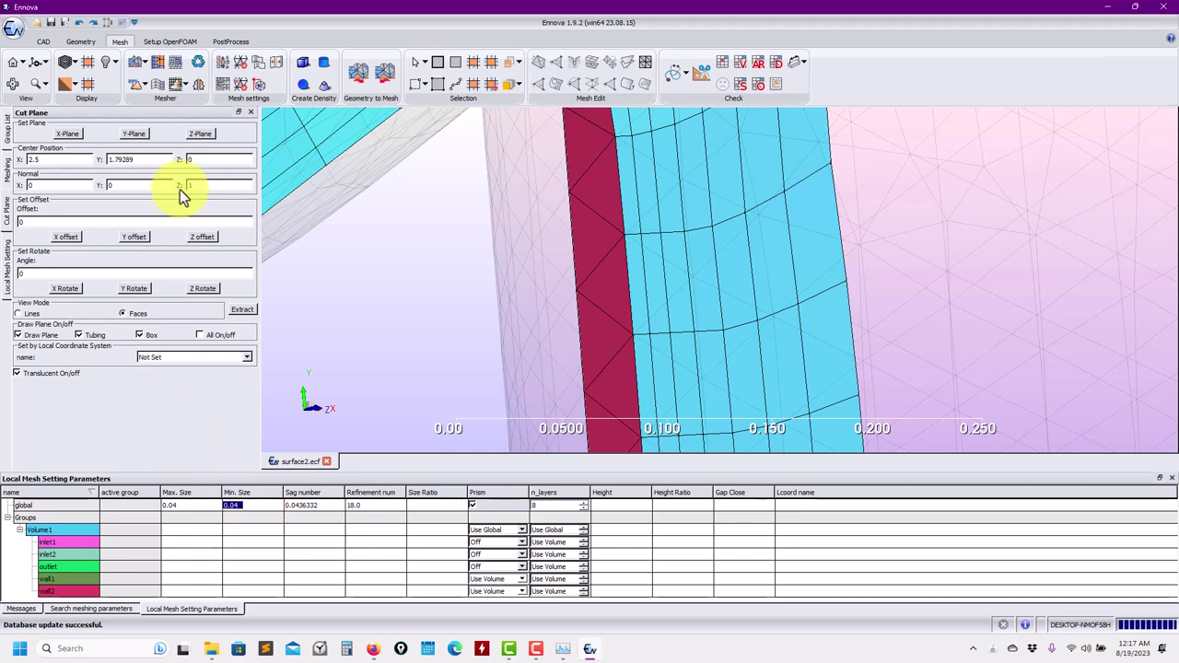
{"action": "left_click", "coordinate": [137, 66]}
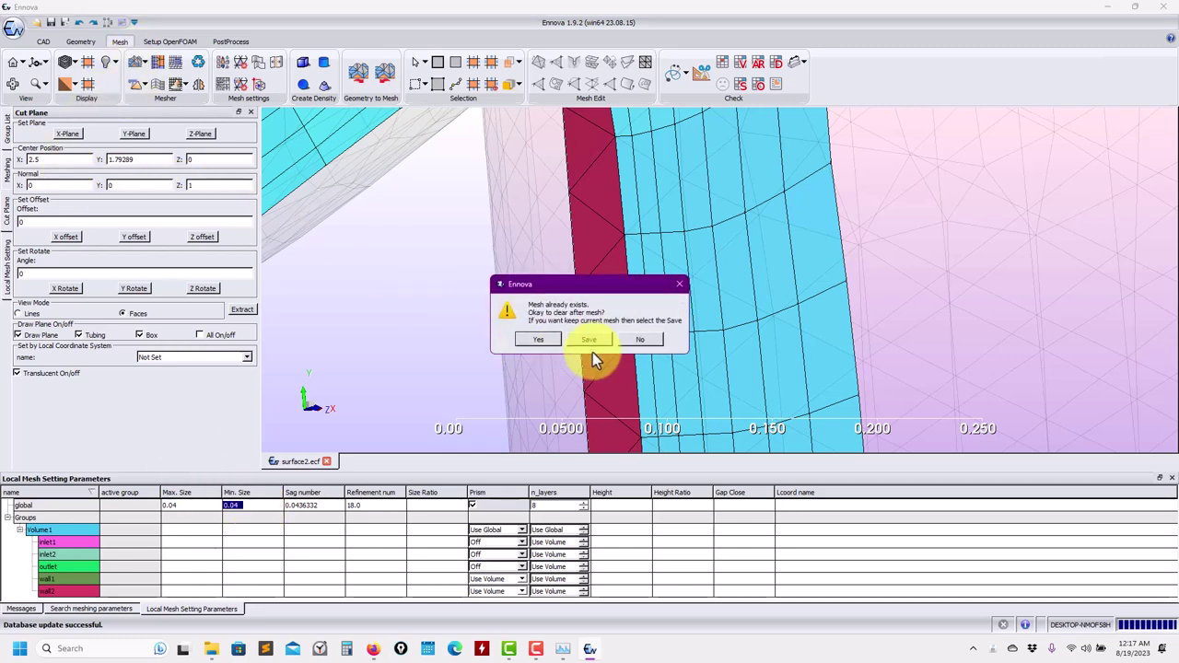
{"action": "left_click", "coordinate": [538, 339]}
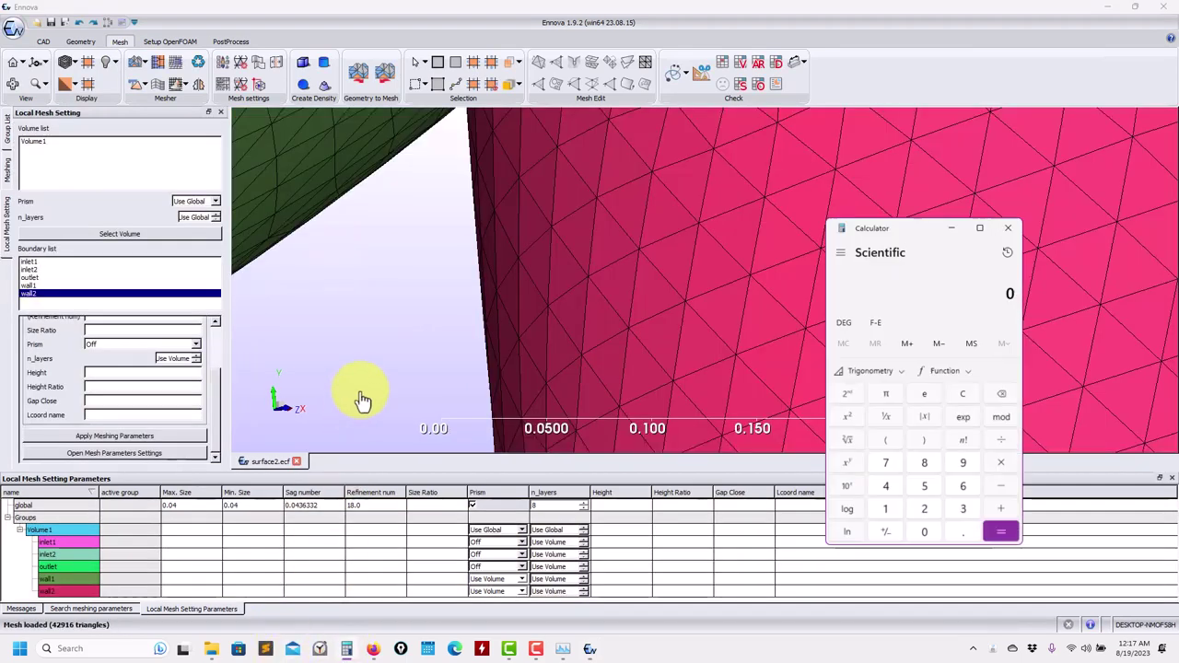
Step: Calculate 0.04 × 0.2 in Calculator and minimize it to return to the mesh in Ennova
{"action": "type", "text": "0.04*0.2"}
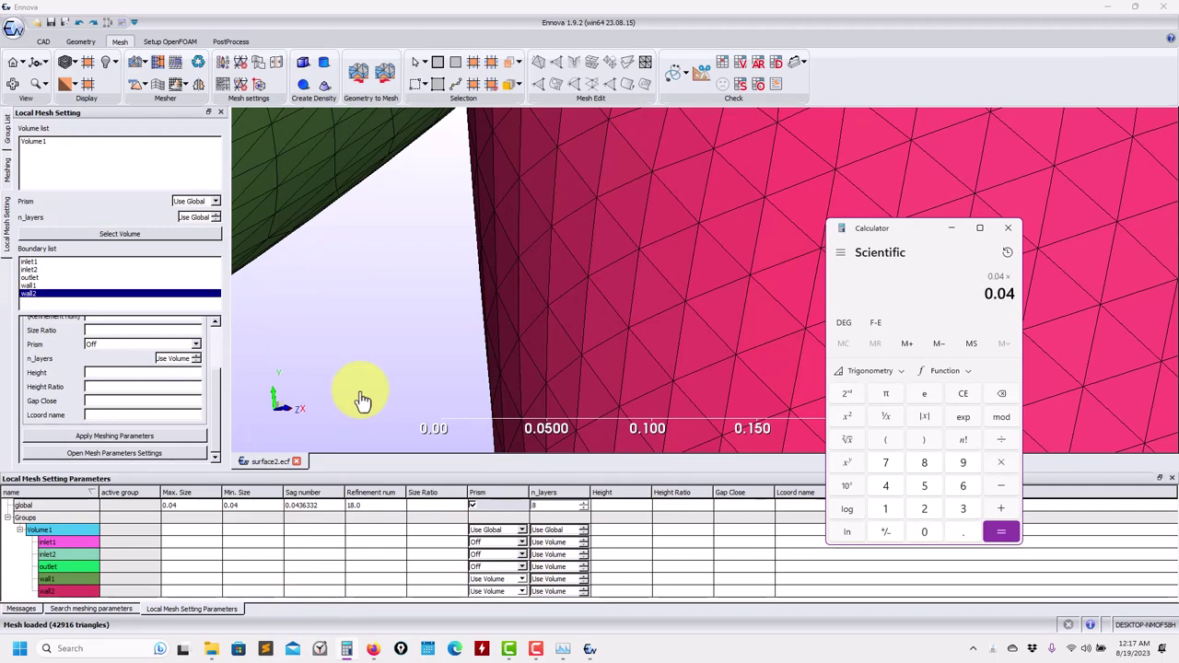
{"action": "key", "text": "Return"}
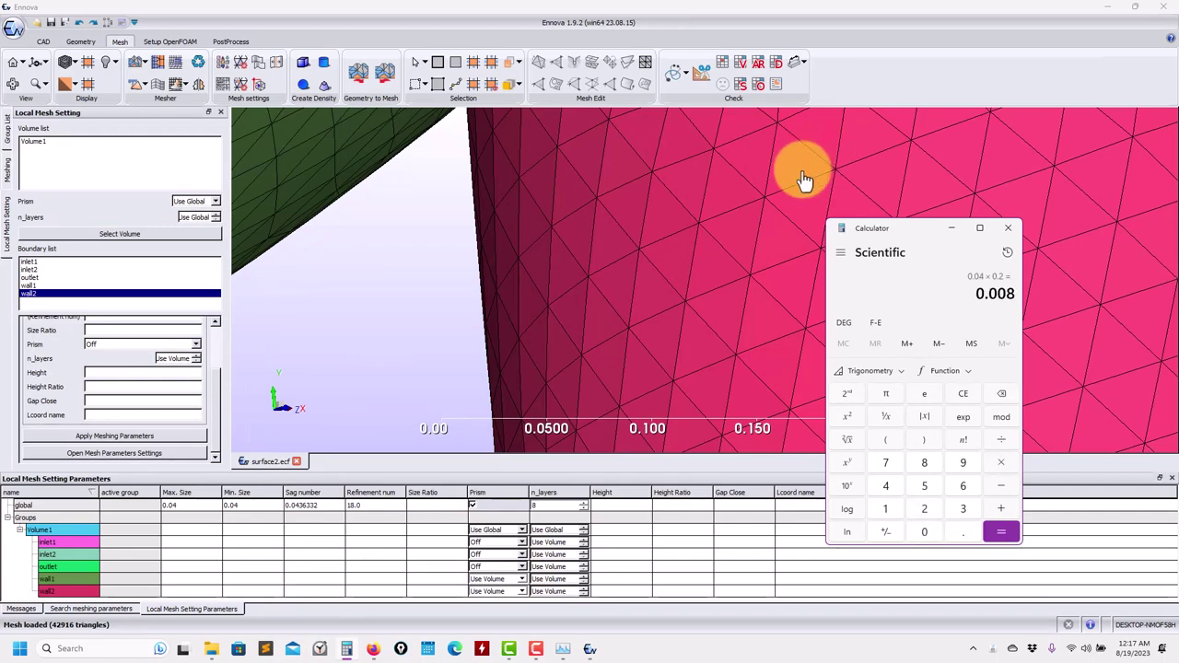
{"action": "left_click", "coordinate": [954, 228]}
Step: Inspect the coarser wall triangles around the branch junction and set the global number of prism layers to 6
{"action": "scroll", "coordinate": [706, 245], "scroll_direction": "down", "scroll_amount": 10}
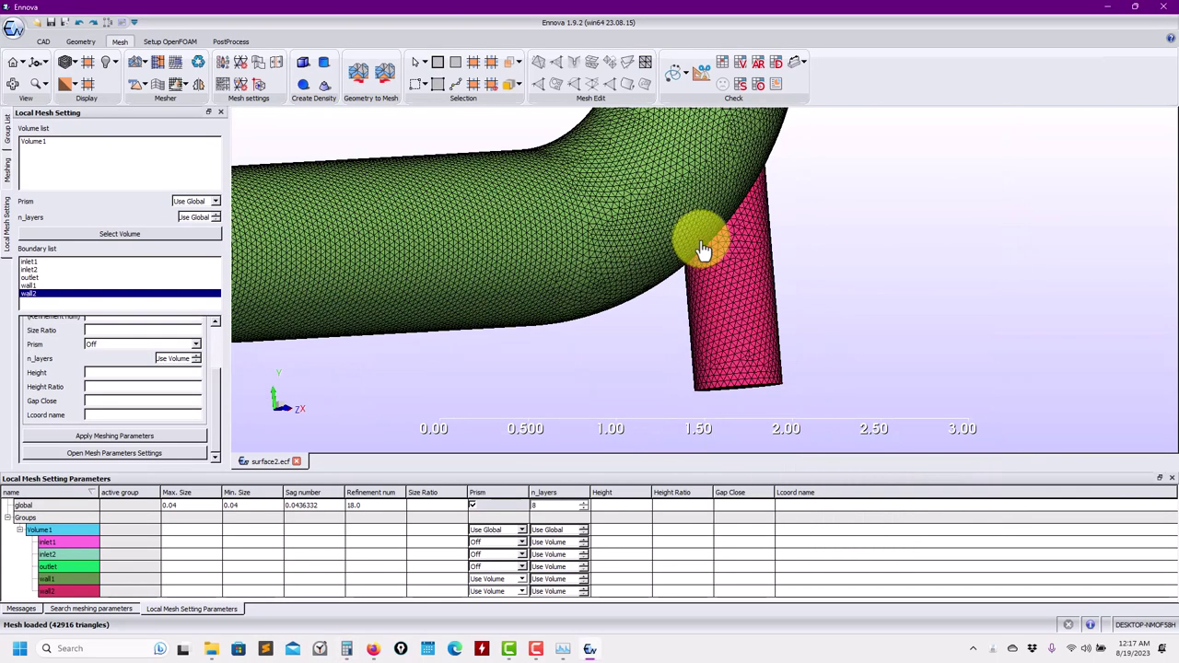
{"action": "scroll", "coordinate": [739, 237], "scroll_direction": "up", "scroll_amount": 5}
{"action": "left_click_drag", "start_coordinate": [734, 267], "coordinate": [341, 150]}
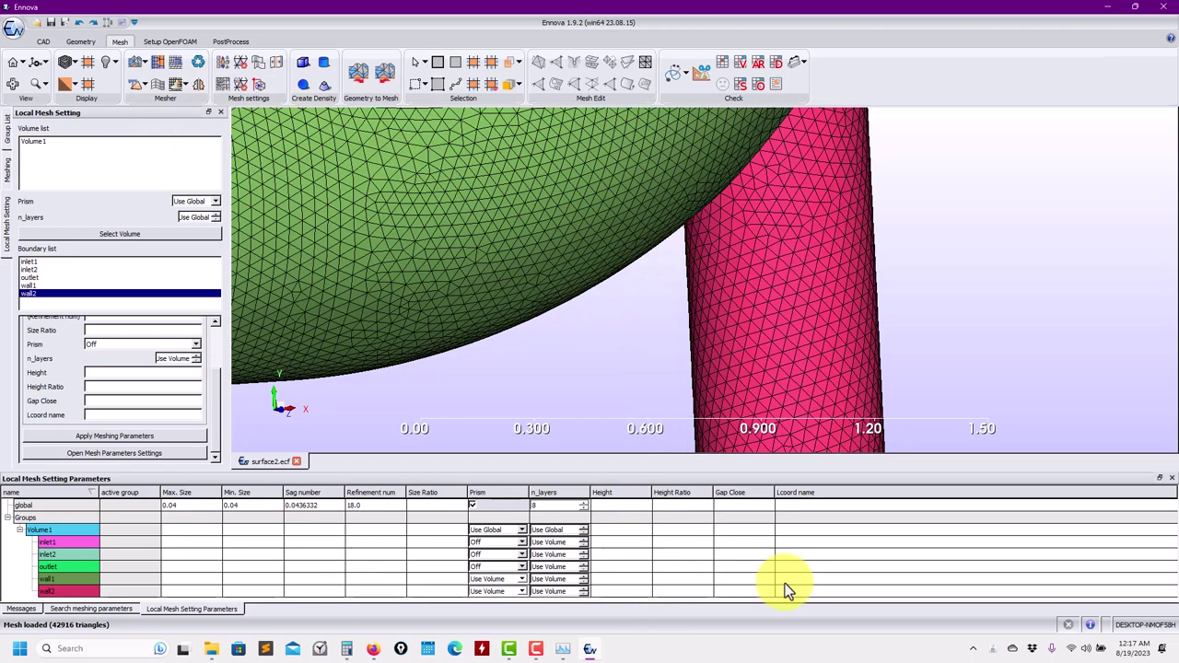
{"action": "left_click", "coordinate": [584, 507]}
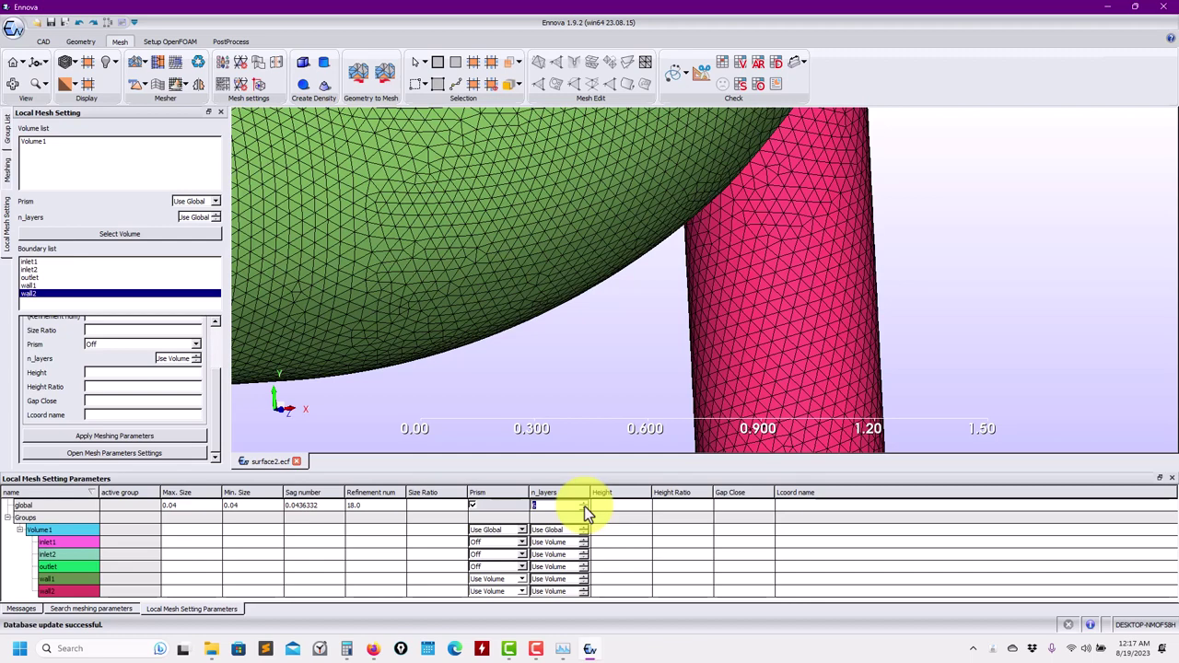
{"action": "left_click", "coordinate": [779, 335]}
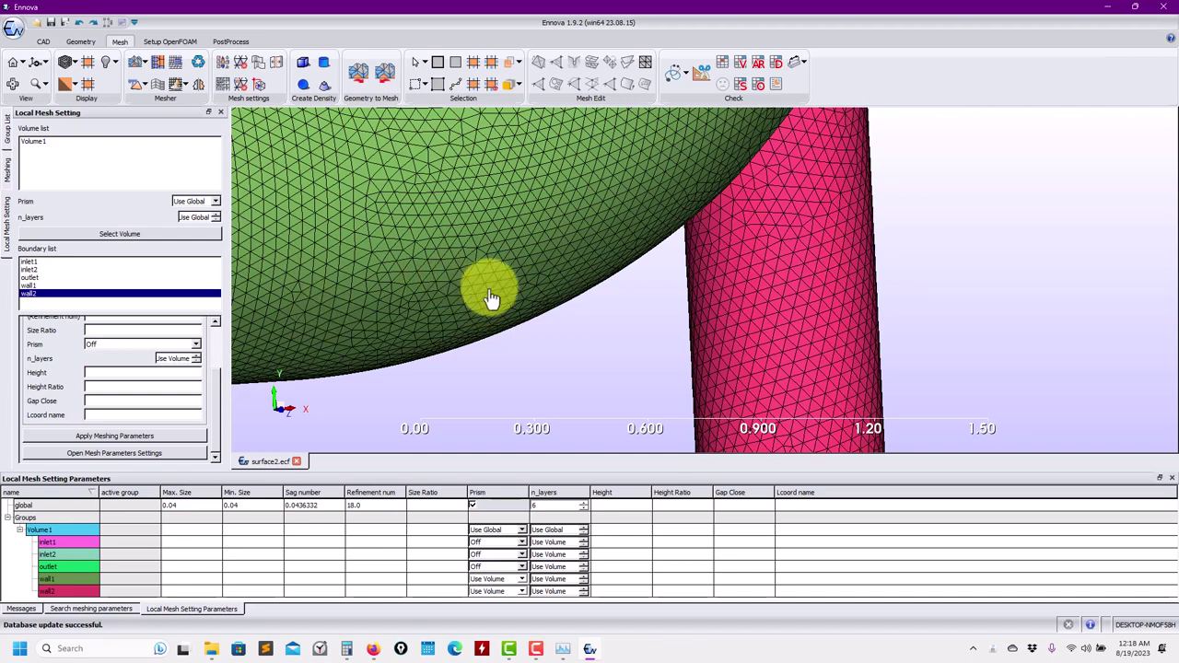
{"action": "left_click", "coordinate": [695, 72]}
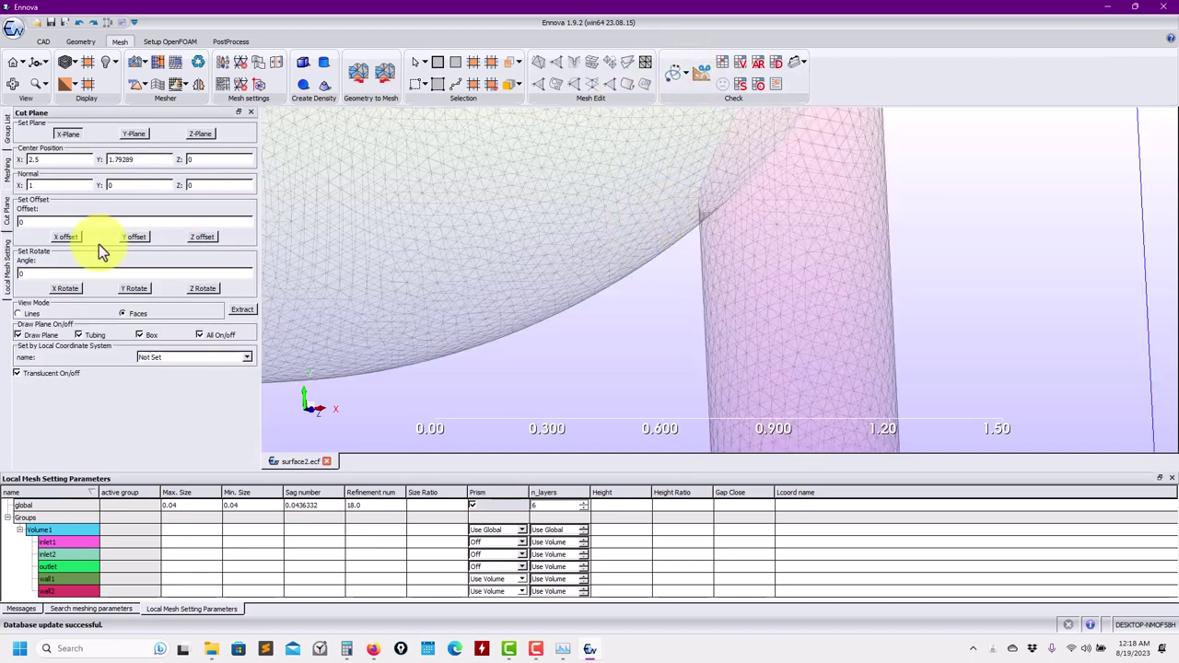
{"action": "left_click", "coordinate": [199, 134]}
{"action": "left_click", "coordinate": [238, 309]}
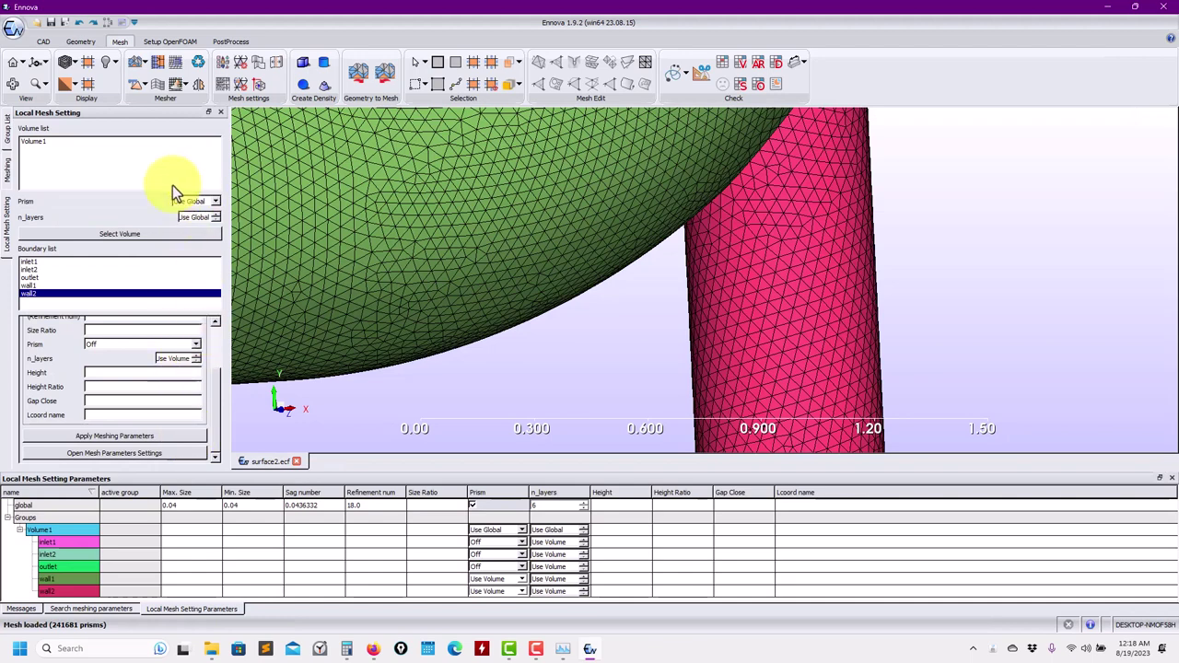
Step: Extract a Z-plane cut through the prism mesh and turn off all cut-plane graphics, keeping the translucent display on
{"action": "left_click", "coordinate": [695, 72]}
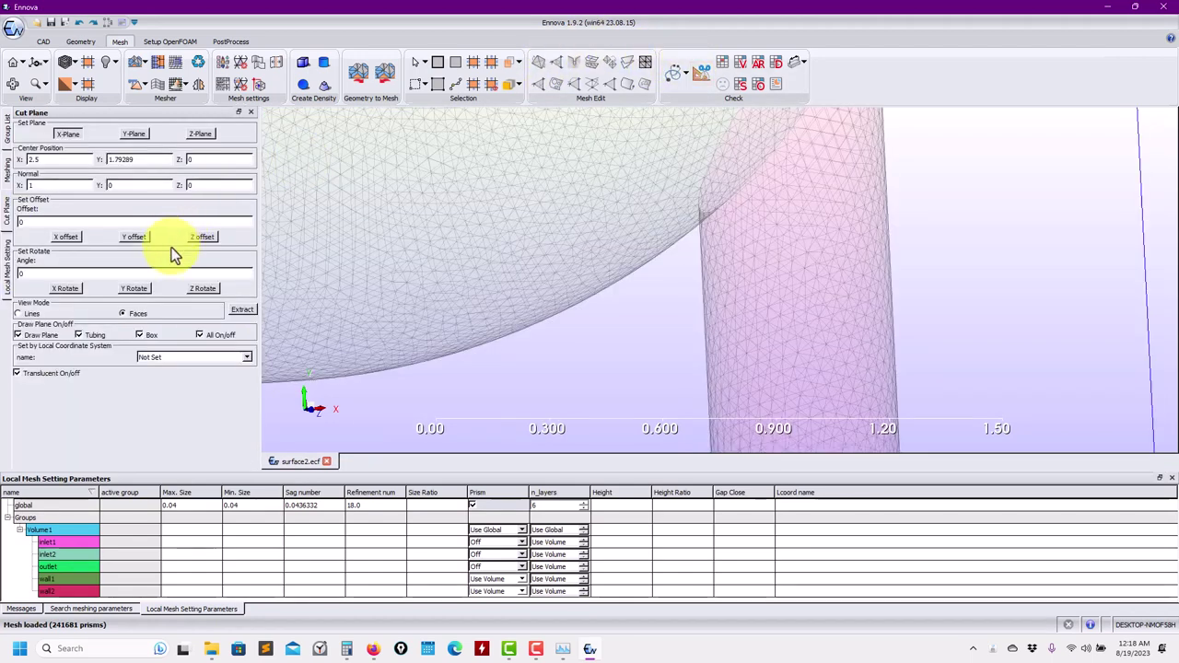
{"action": "left_click", "coordinate": [242, 310]}
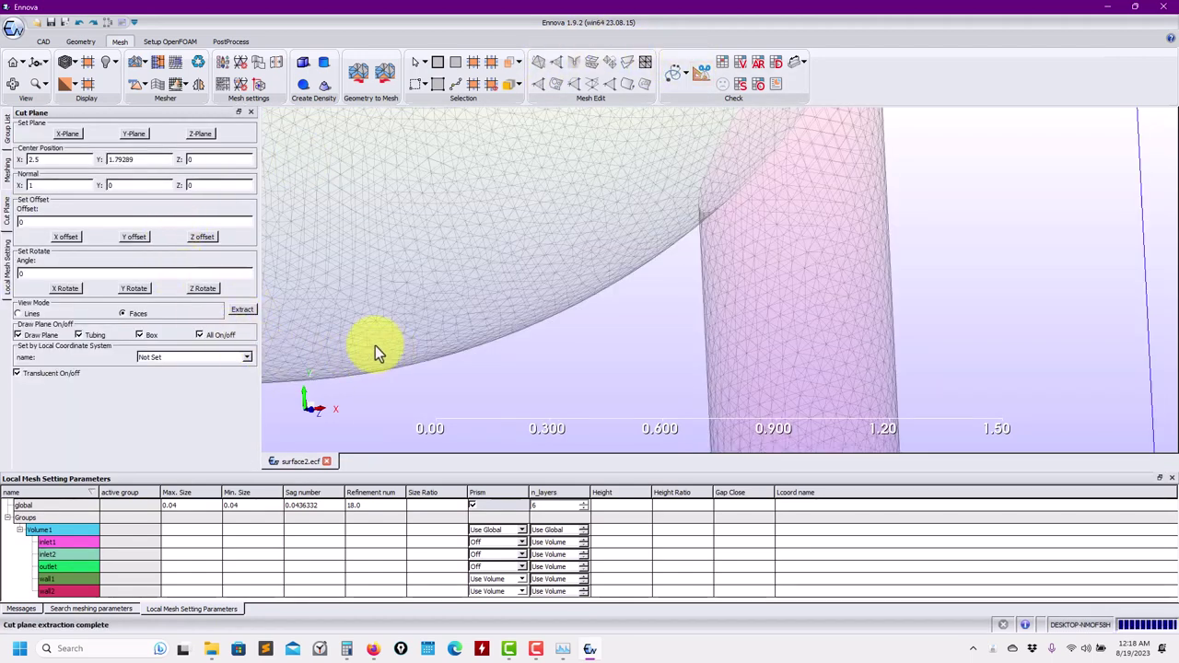
{"action": "left_click", "coordinate": [200, 134]}
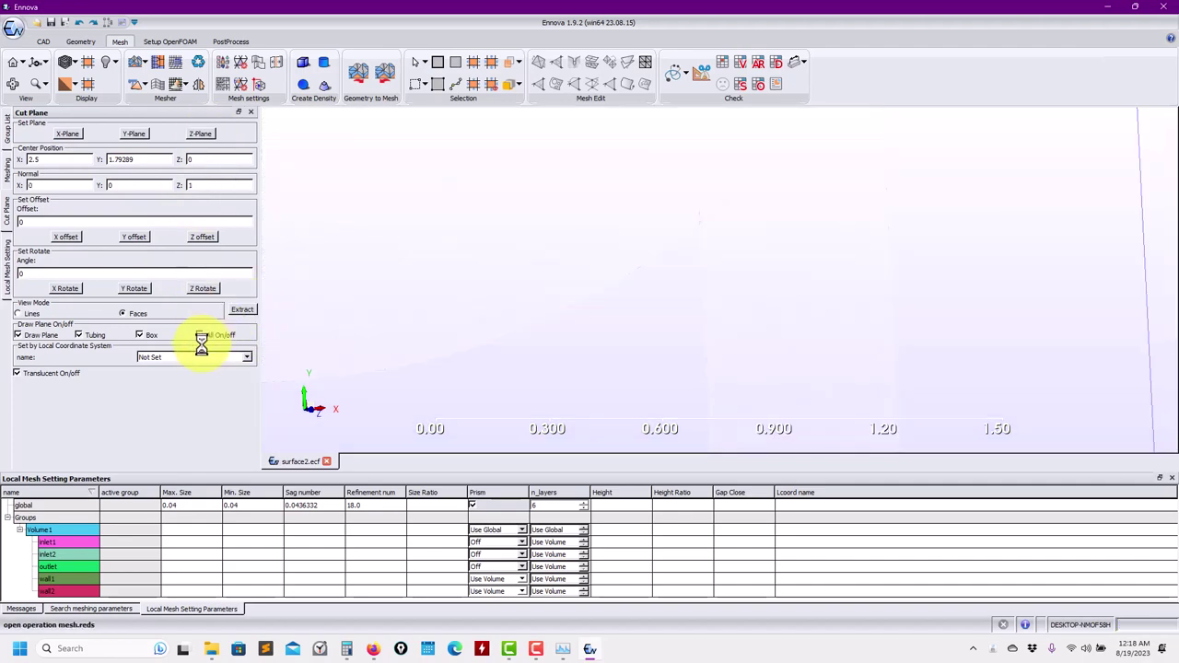
{"action": "left_click", "coordinate": [199, 335]}
{"action": "left_click", "coordinate": [17, 372]}
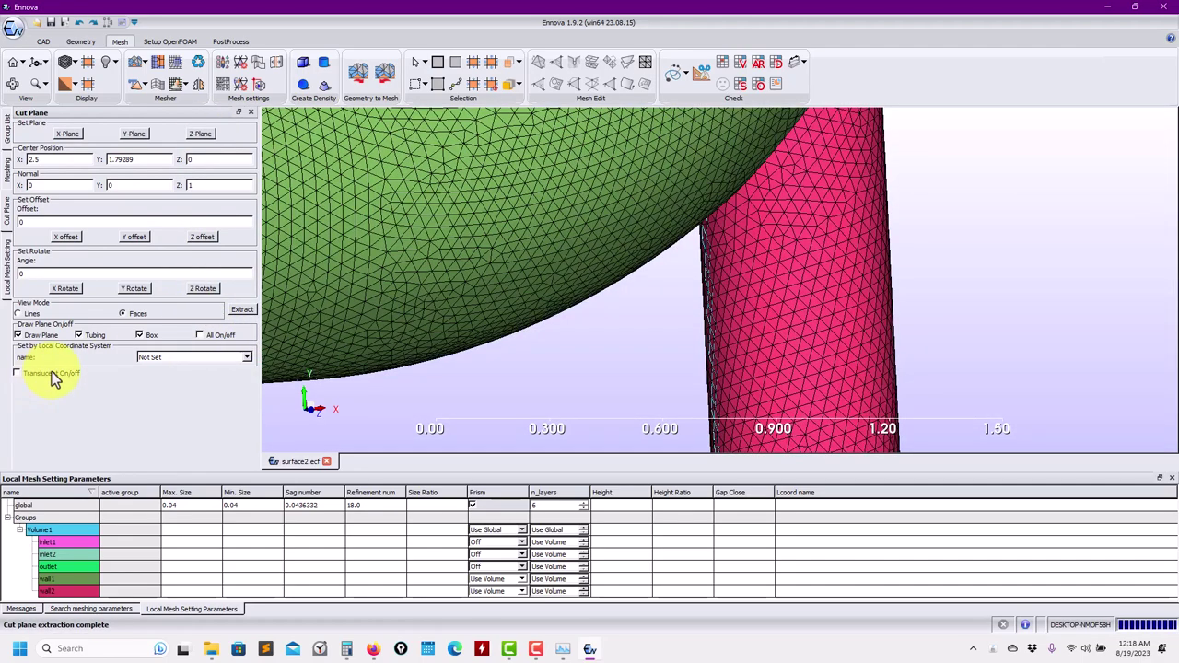
{"action": "left_click", "coordinate": [52, 373]}
Step: Examine the prism layers along the main pipe bend, around the junction corner and down both branch walls in the cut
{"action": "scroll", "coordinate": [668, 284], "scroll_direction": "up", "scroll_amount": 5}
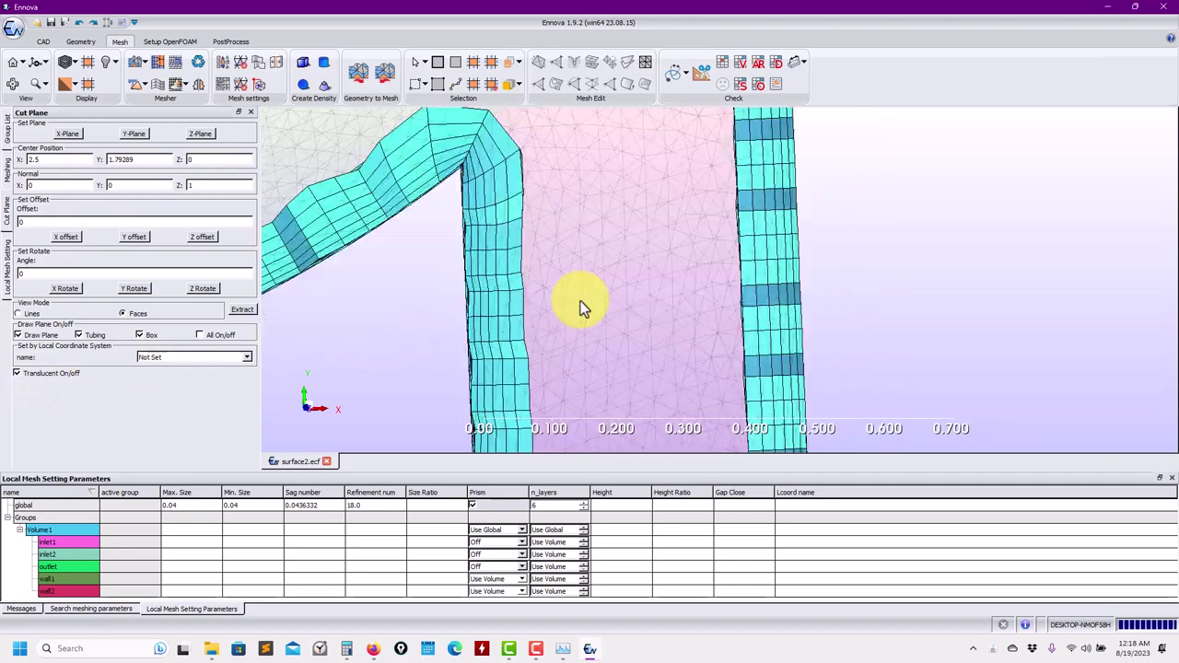
{"action": "scroll", "coordinate": [596, 324], "scroll_direction": "down", "scroll_amount": 8}
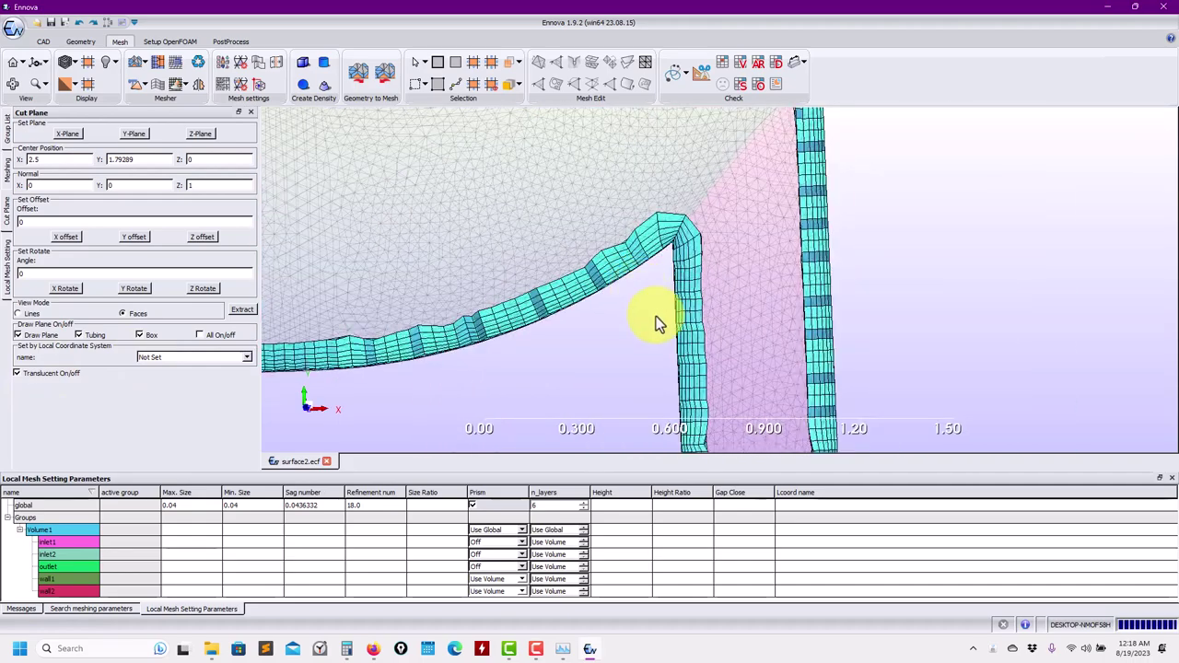
{"action": "scroll", "coordinate": [571, 301], "scroll_direction": "up", "scroll_amount": 3}
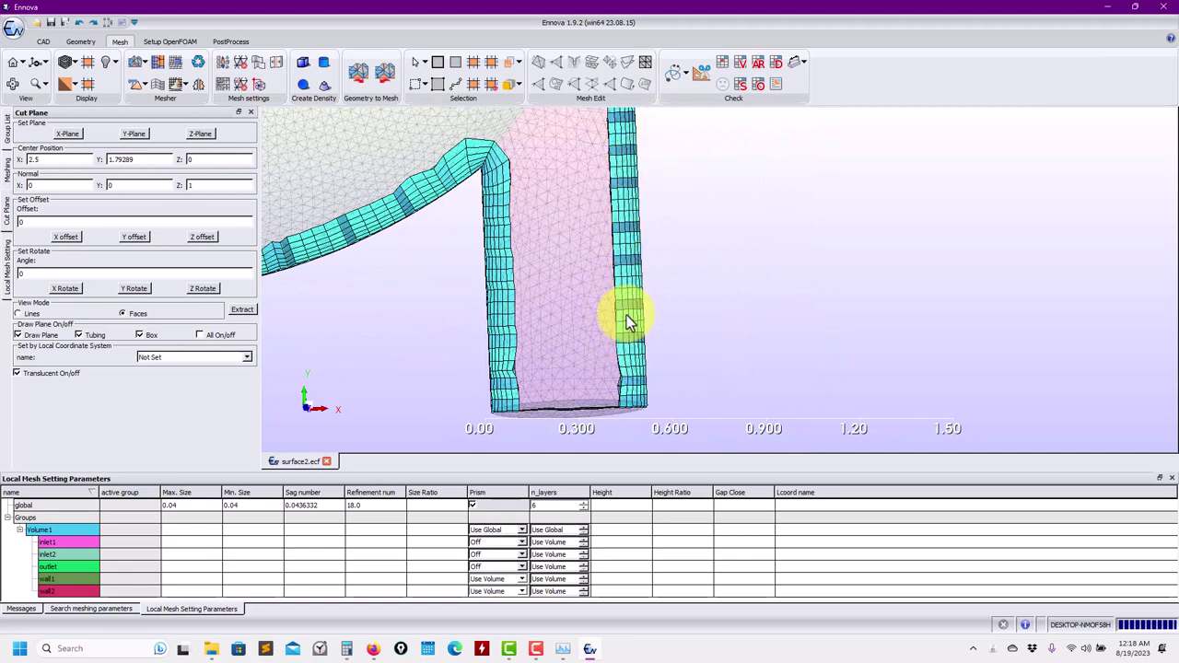
{"action": "middle_click_drag", "start_coordinate": [623, 316], "coordinate": [687, 341]}
{"action": "scroll", "coordinate": [636, 327], "scroll_direction": "down", "scroll_amount": 1}
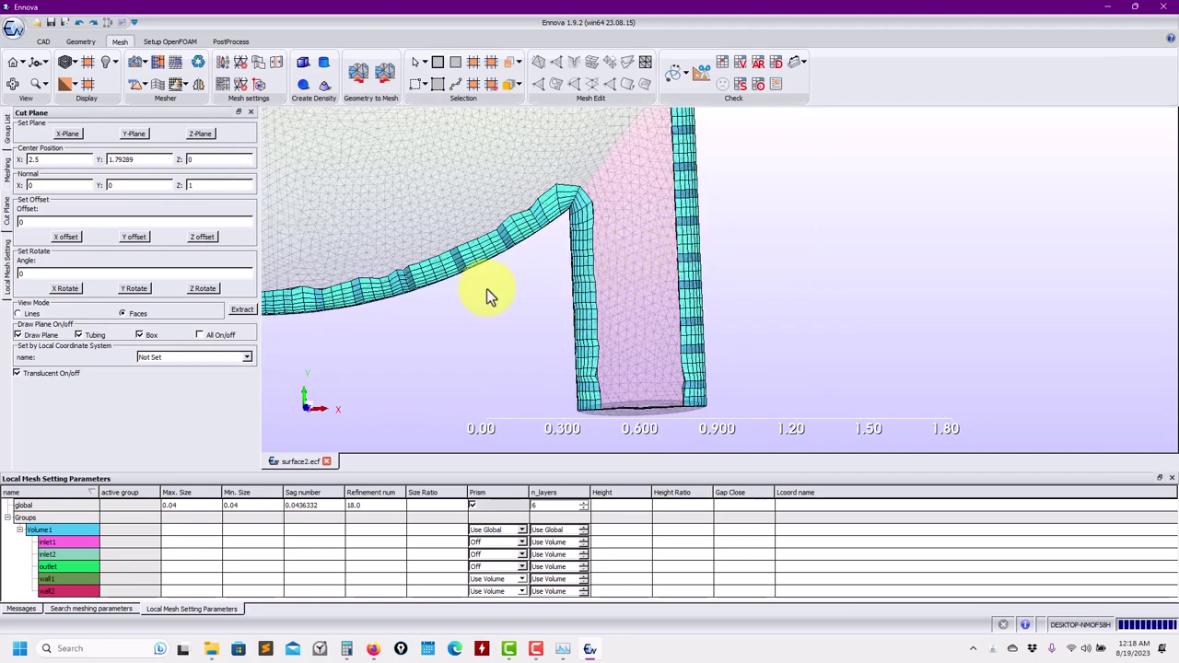
{"action": "scroll", "coordinate": [487, 289], "scroll_direction": "up", "scroll_amount": 2}
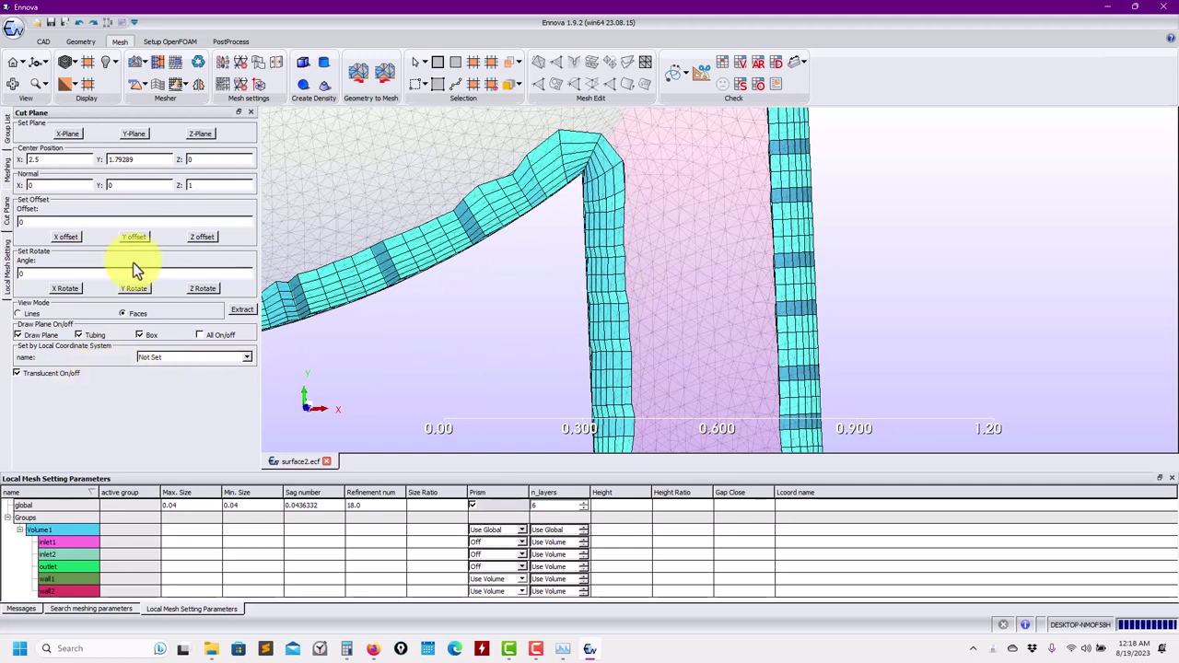
{"action": "scroll", "coordinate": [600, 263], "scroll_direction": "up", "scroll_amount": 1}
{"action": "scroll", "coordinate": [599, 279], "scroll_direction": "up", "scroll_amount": 1}
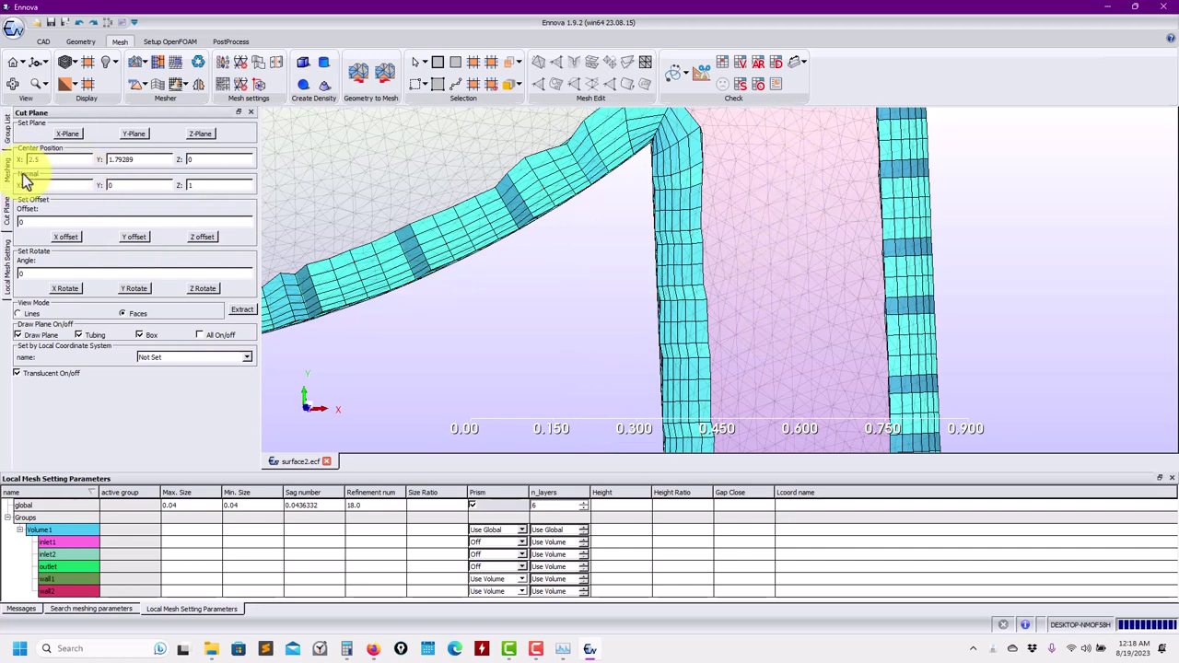
Step: Measure the distance between two trial points inside the branch pipe, between its prism-layered walls
{"action": "left_click", "coordinate": [803, 62]}
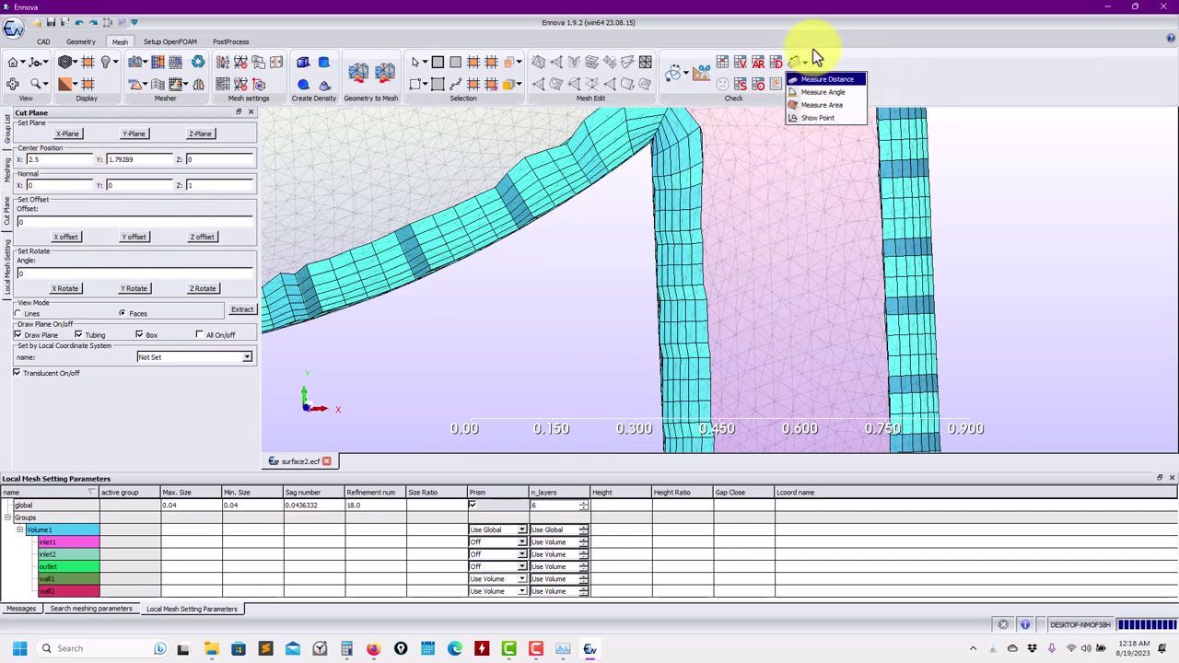
{"action": "left_click", "coordinate": [811, 80]}
{"action": "left_click", "coordinate": [813, 174]}
{"action": "left_click", "coordinate": [760, 238]}
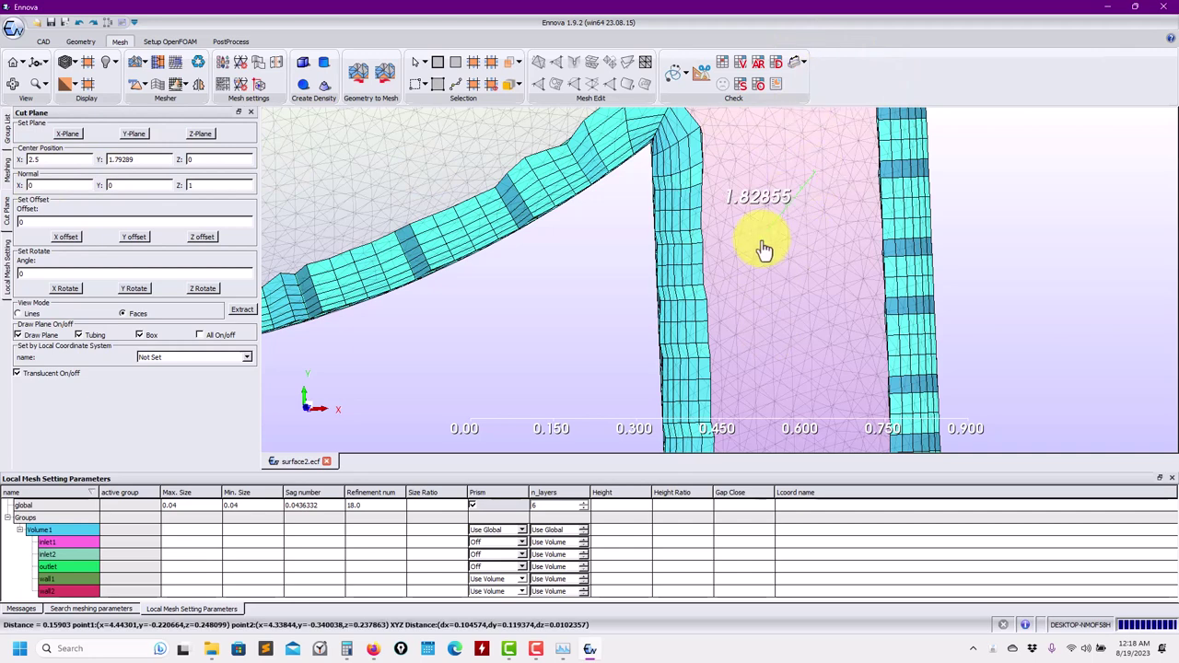
{"action": "left_click_drag", "start_coordinate": [782, 273], "coordinate": [793, 225]}
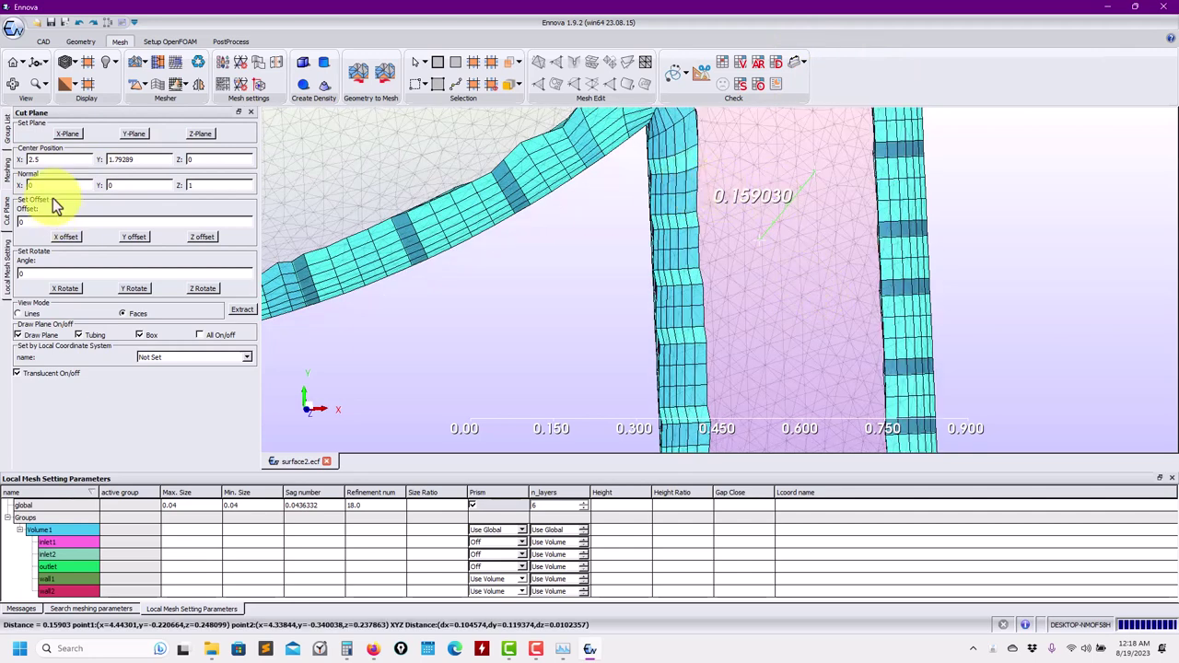
Step: Hide the mesh group so only the cut plane shows, and measure the first prism layer's height at the branch wall
{"action": "left_click", "coordinate": [8, 130]}
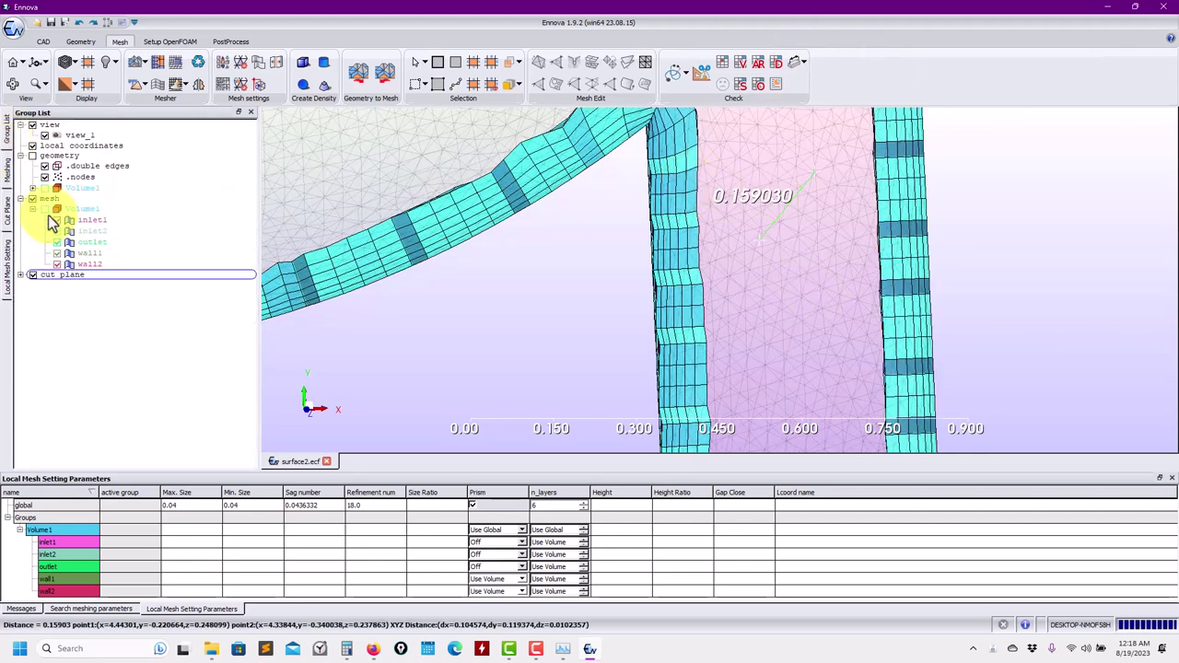
{"action": "left_click", "coordinate": [32, 275]}
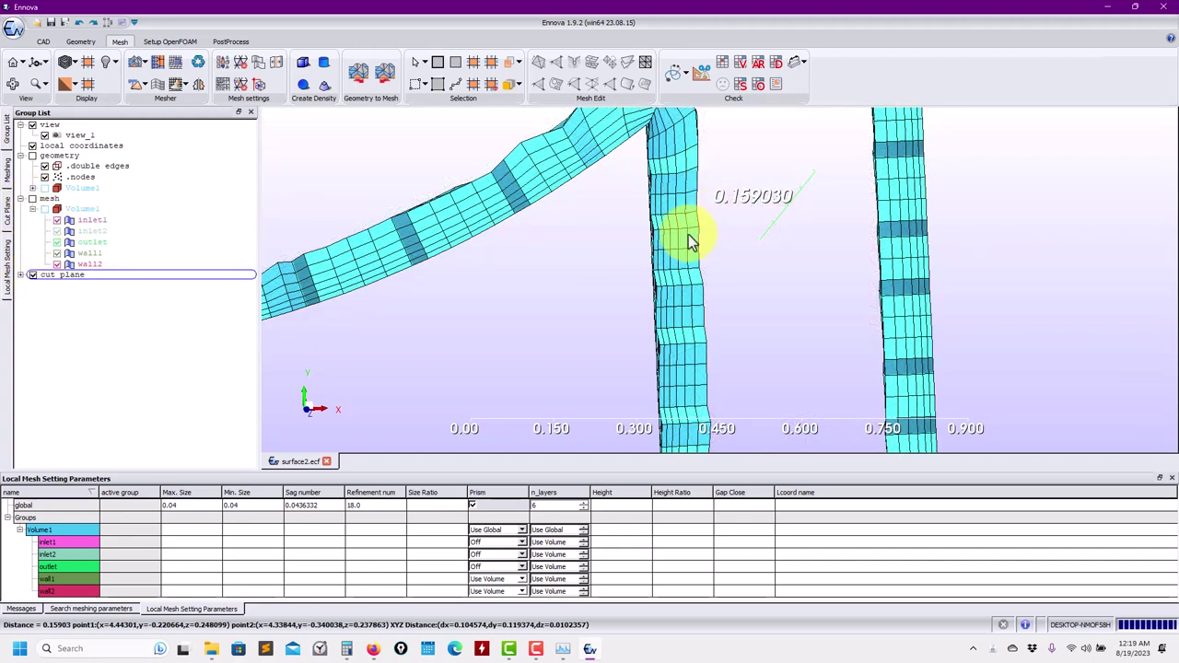
{"action": "scroll", "coordinate": [679, 255], "scroll_direction": "up", "scroll_amount": 3}
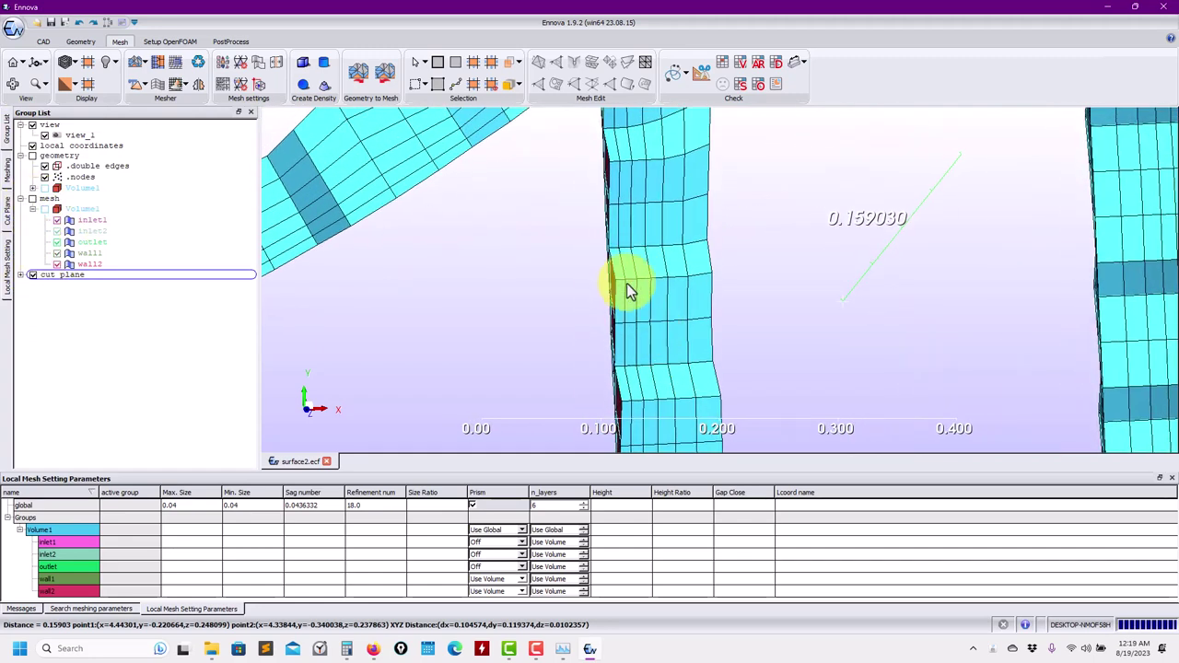
{"action": "left_click", "coordinate": [626, 290]}
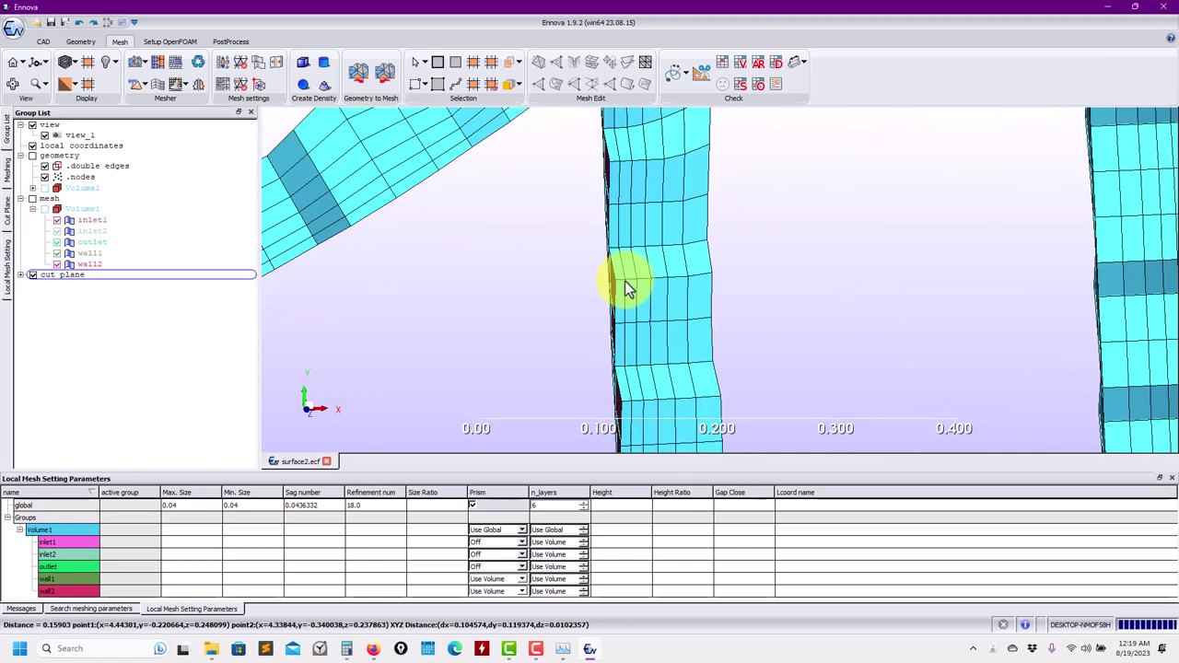
{"action": "mouse_move", "coordinate": [622, 285]}
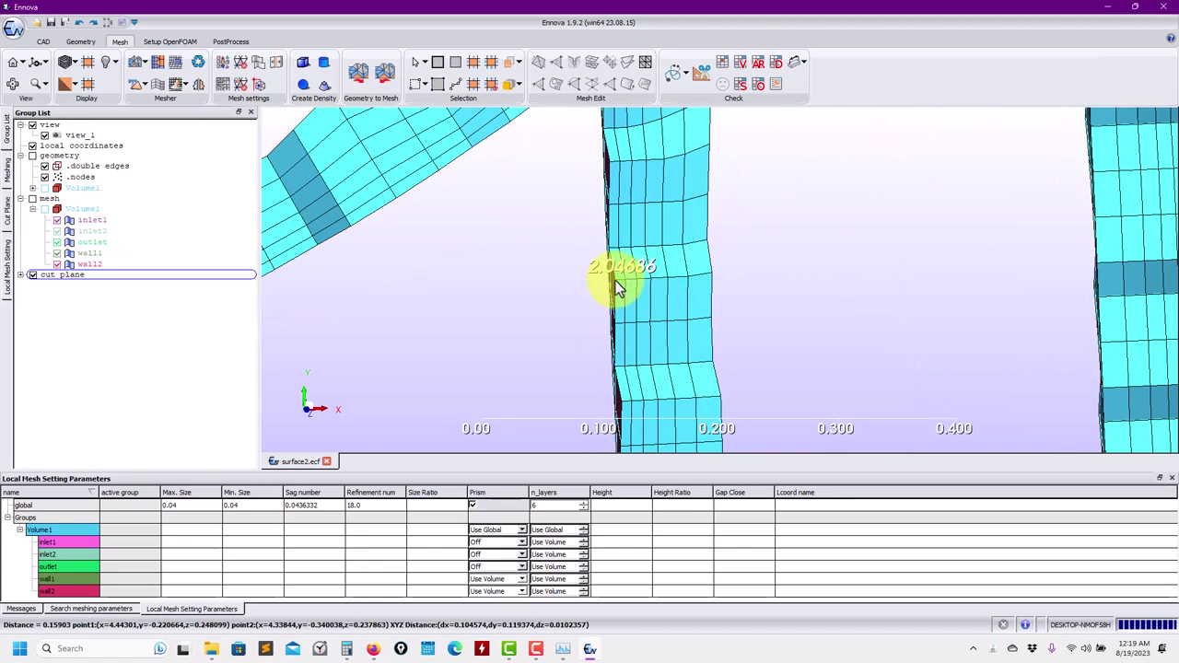
{"action": "left_click", "coordinate": [617, 288]}
{"action": "scroll", "coordinate": [616, 304], "scroll_direction": "up", "scroll_amount": 2}
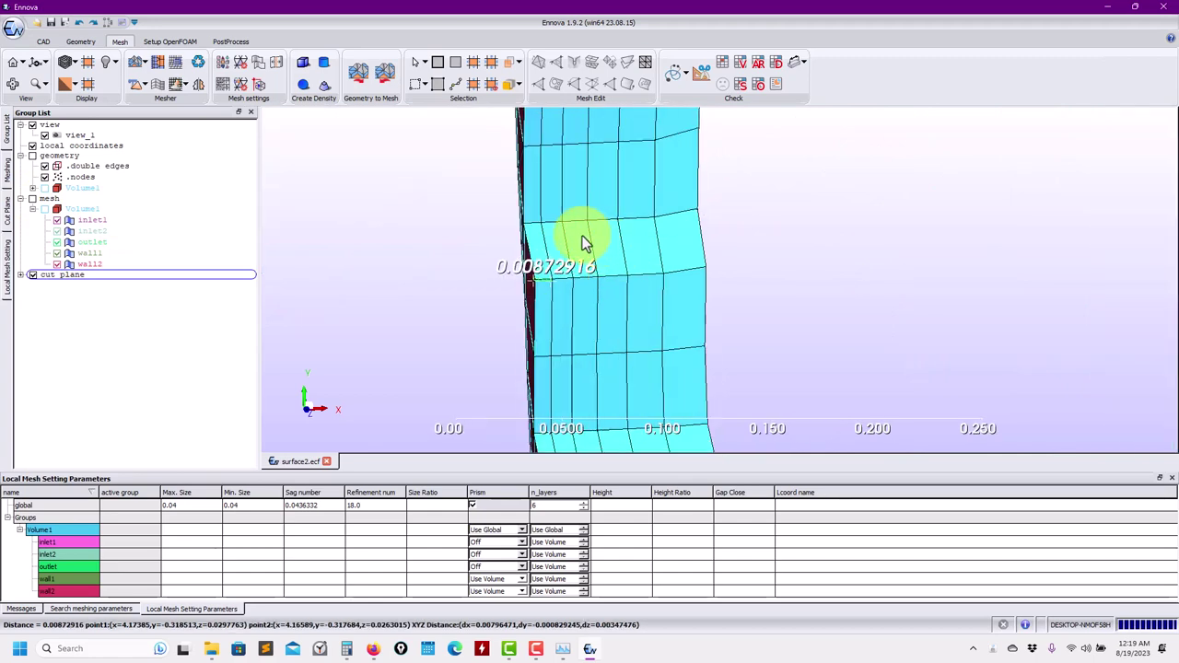
Step: Measure the innermost prism layer's height, farthest from the branch wall, along two neighbouring mesh lines
{"action": "middle_click_drag", "start_coordinate": [706, 314], "coordinate": [788, 301]}
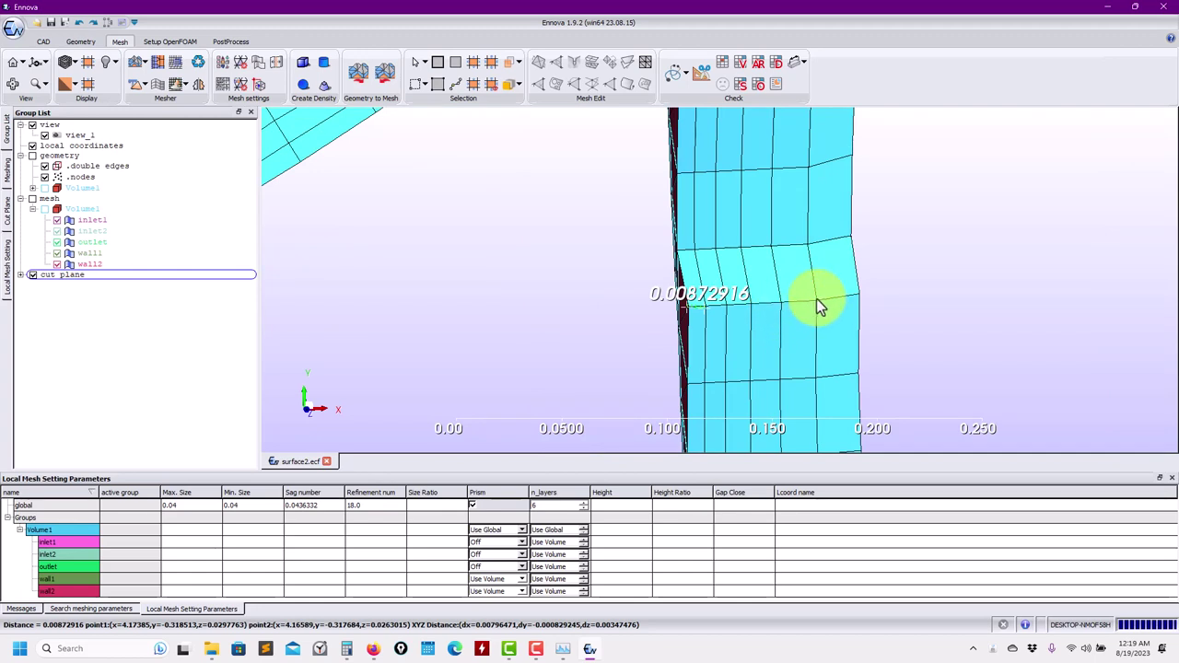
{"action": "key", "text": "Escape"}
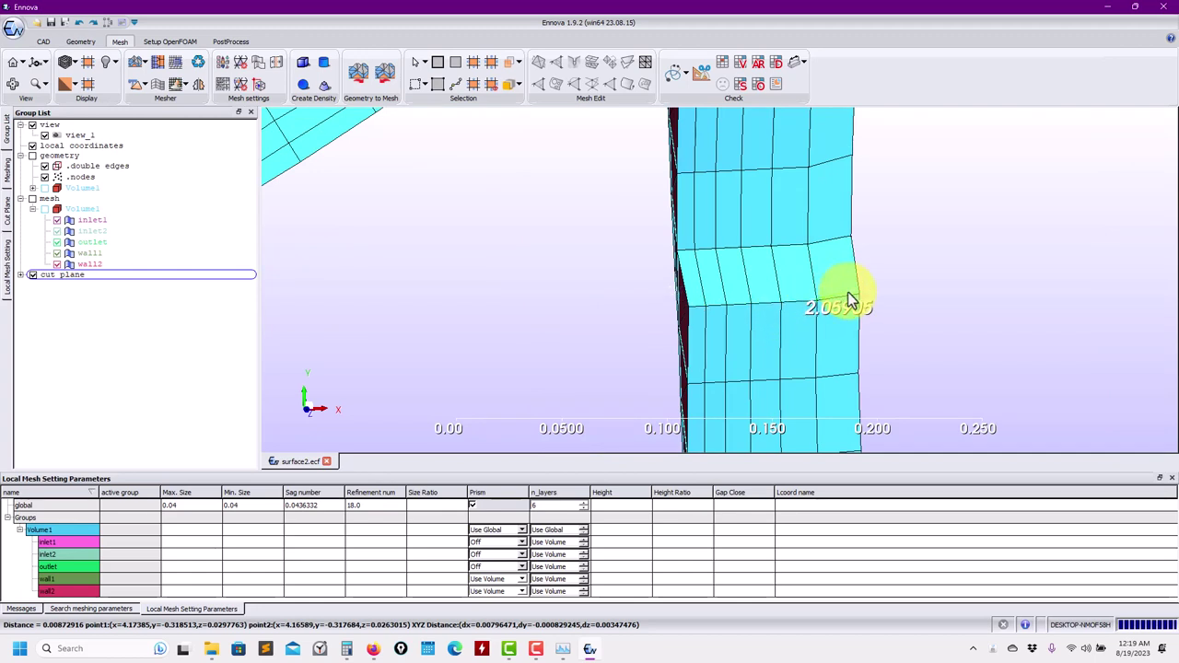
{"action": "left_click", "coordinate": [858, 301]}
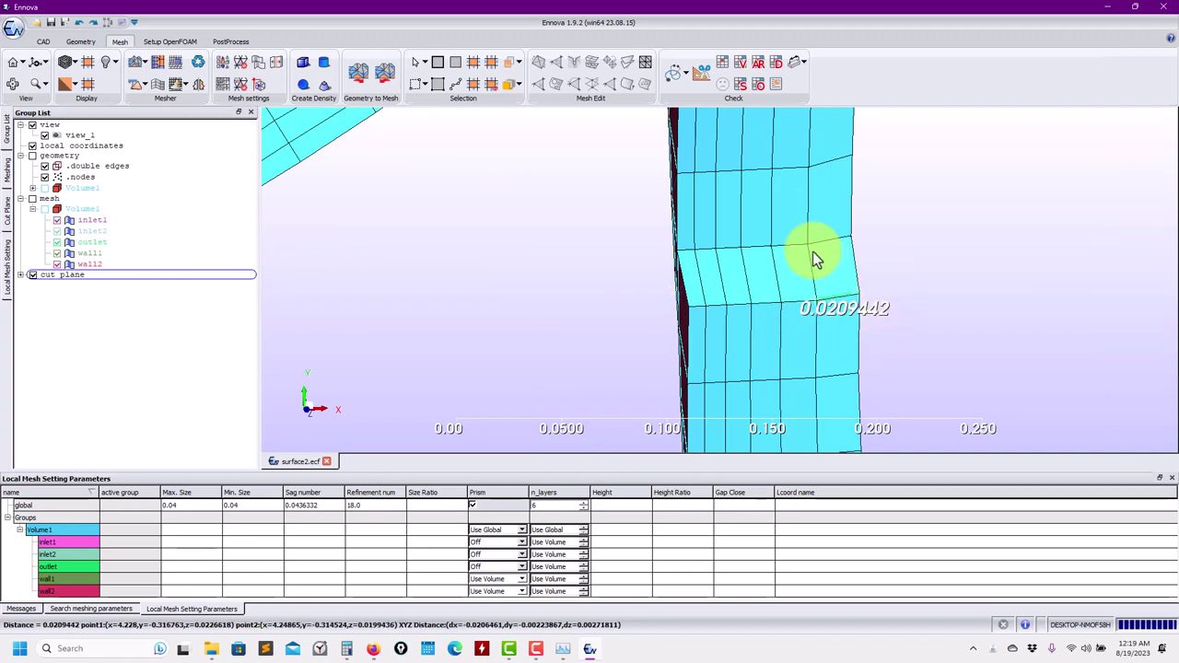
{"action": "key", "text": "Escape"}
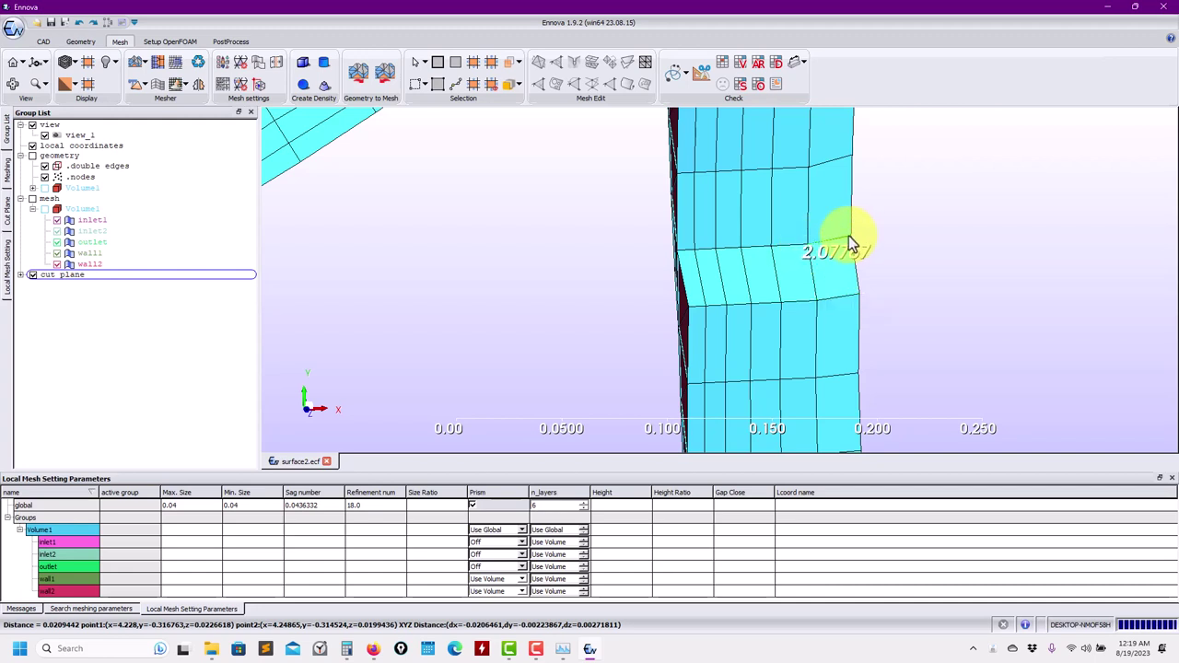
{"action": "left_click", "coordinate": [852, 251]}
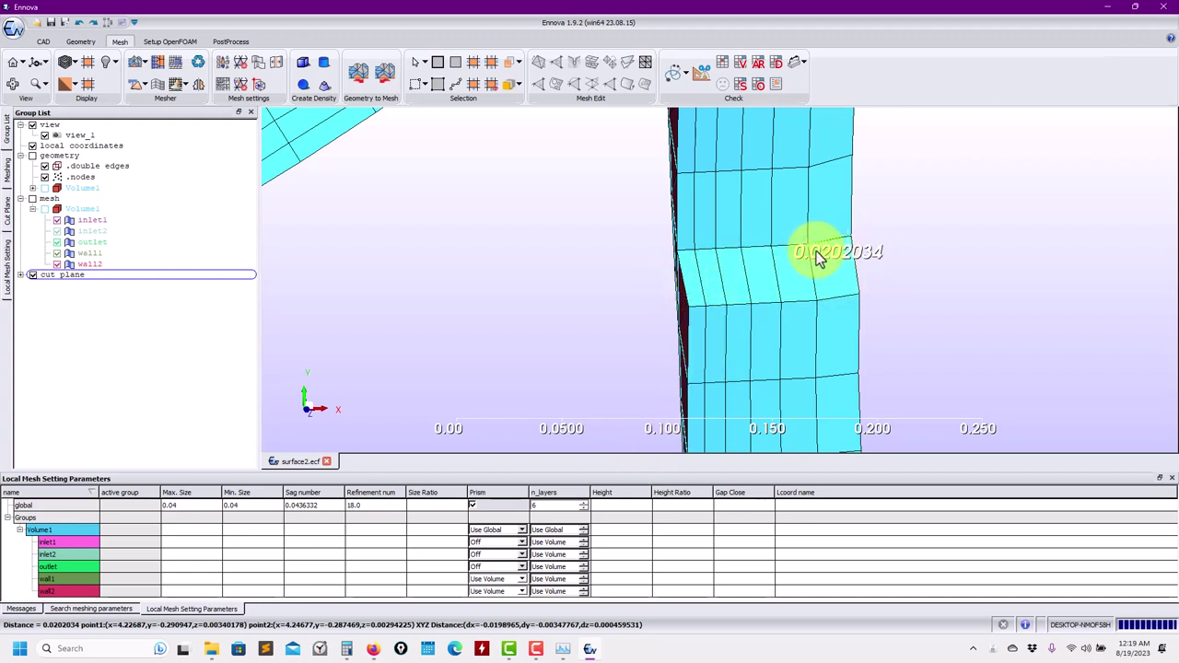
Step: Measure the first prism layer's height at the branch wall and the innermost layer's height along the same mesh line
{"action": "left_click", "coordinate": [676, 250]}
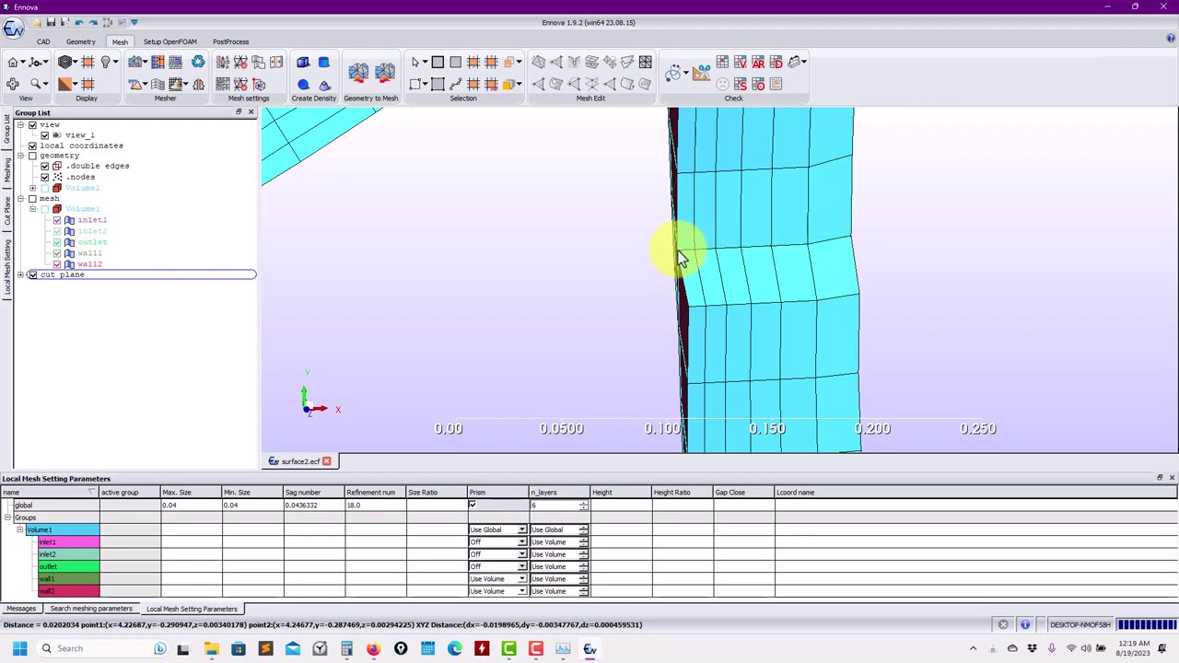
{"action": "left_click", "coordinate": [695, 250]}
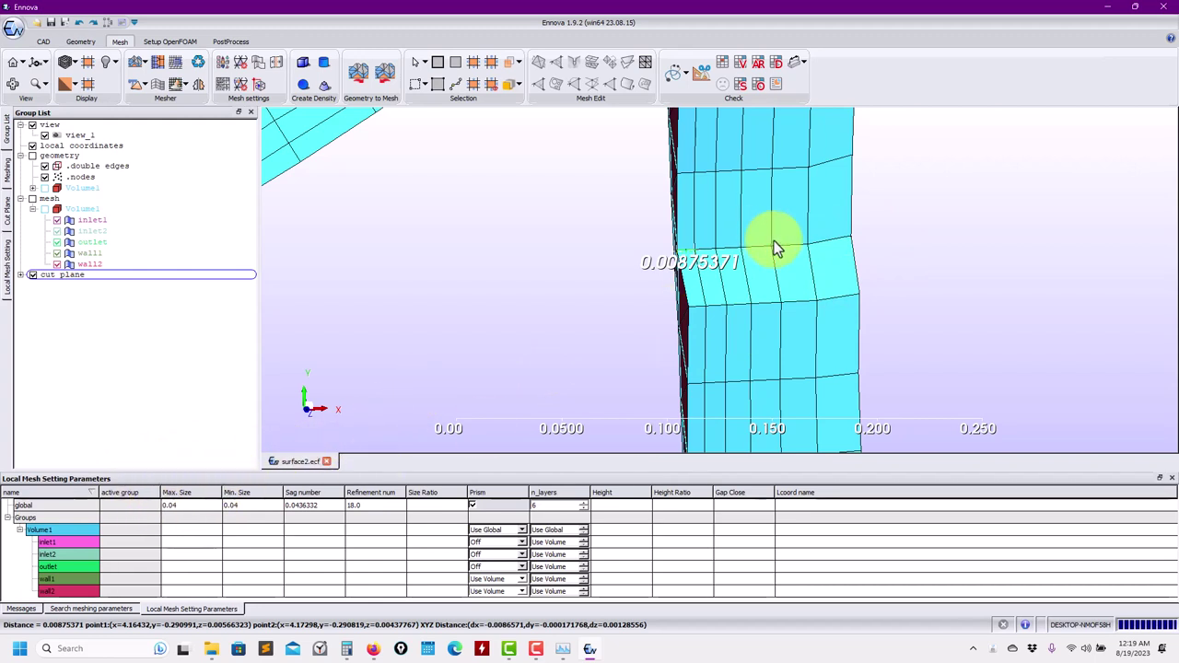
{"action": "left_click", "coordinate": [808, 245]}
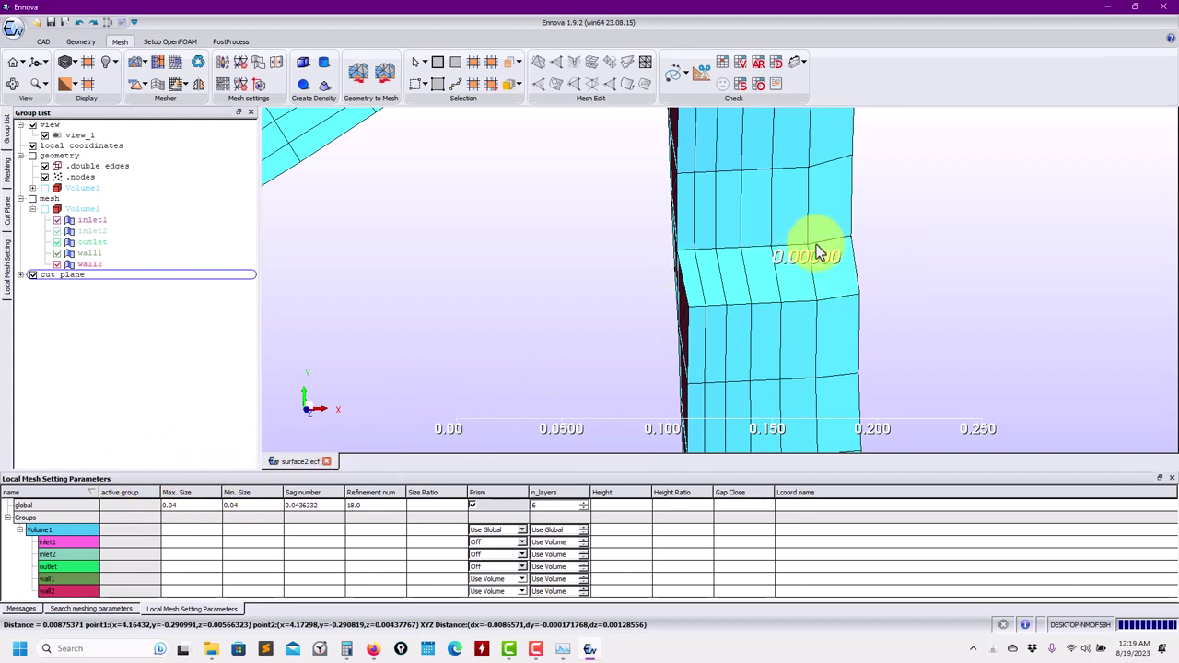
{"action": "left_click", "coordinate": [849, 243]}
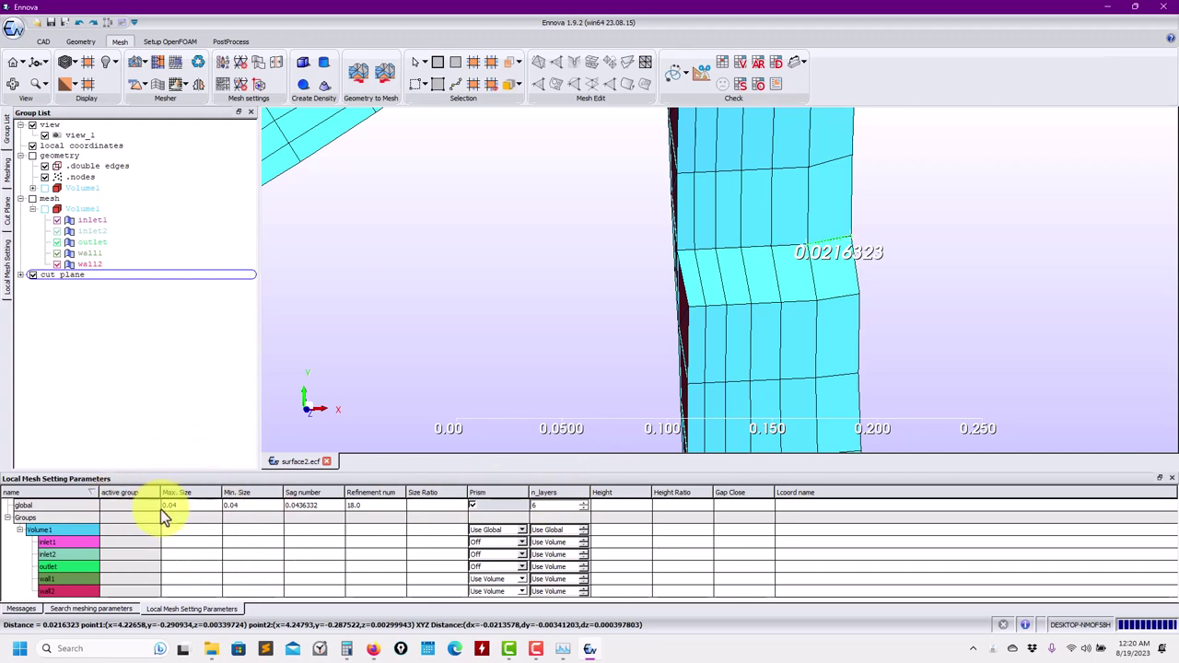
Step: Set the global number of prism layers to 20 and regenerate the prism mesh
{"action": "double_click", "coordinate": [544, 506]}
{"action": "type", "text": "12"}
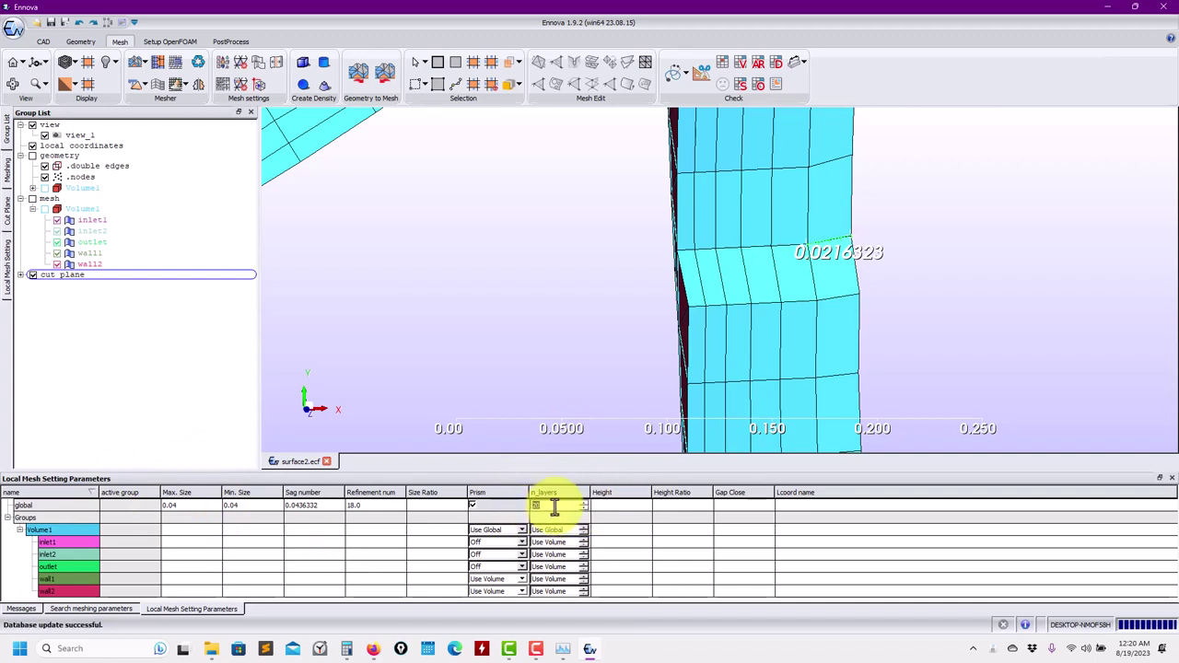
{"action": "left_click", "coordinate": [965, 391]}
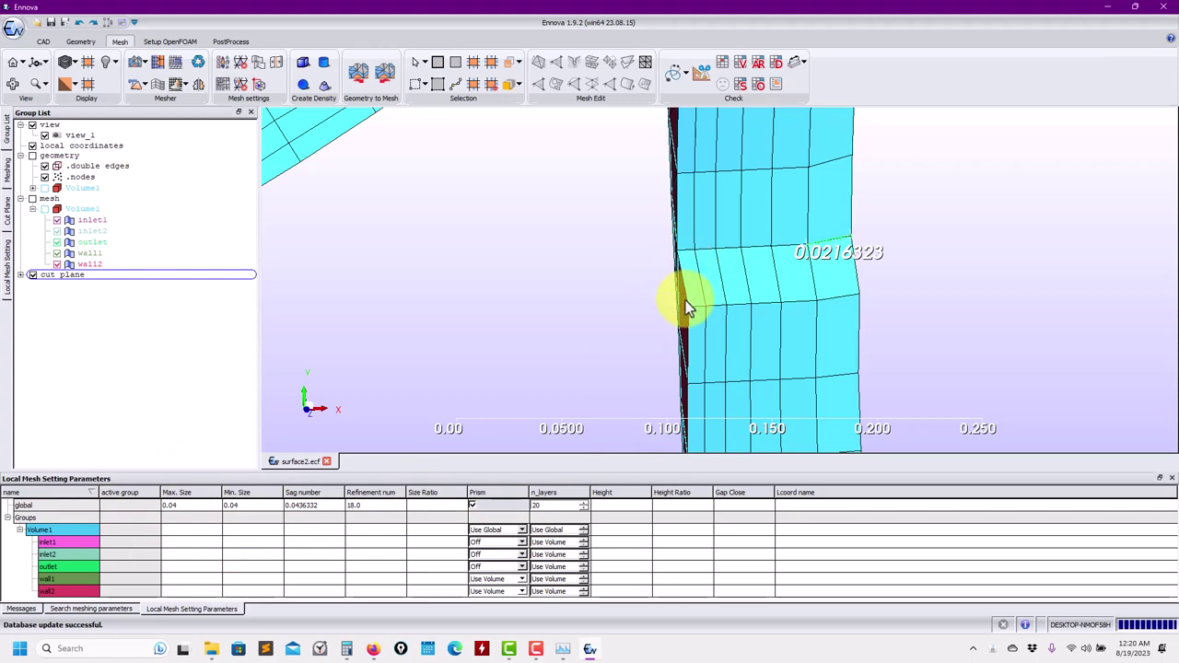
{"action": "scroll", "coordinate": [779, 319], "scroll_direction": "down", "scroll_amount": 2}
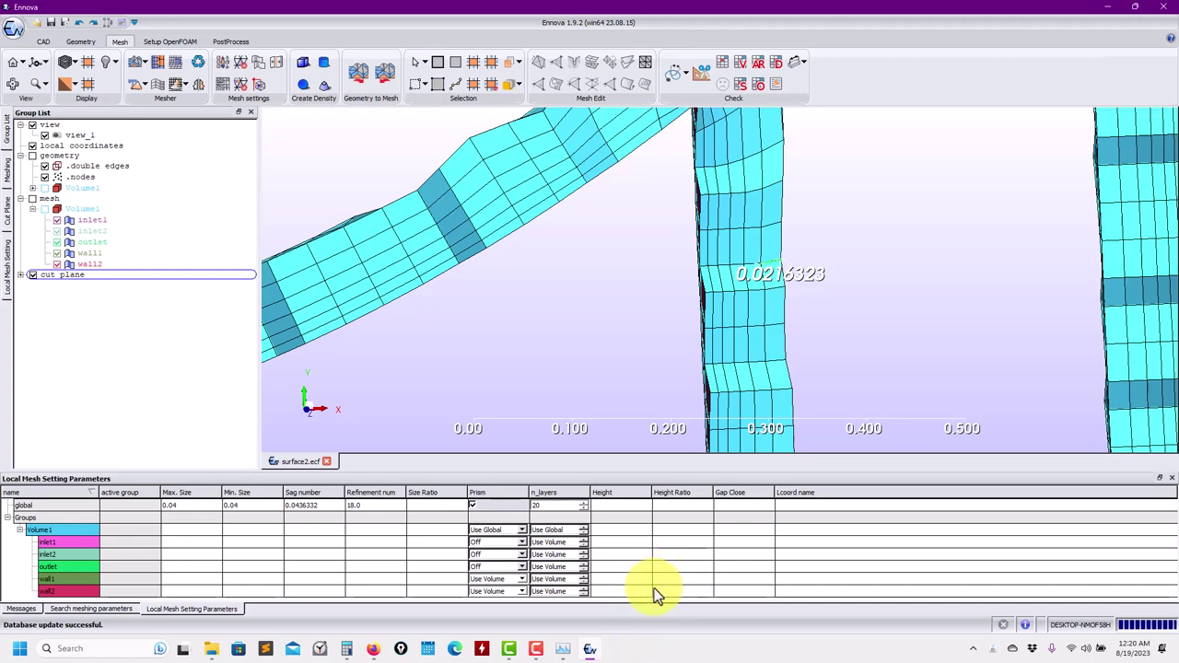
{"action": "scroll", "coordinate": [691, 350], "scroll_direction": "down", "scroll_amount": 5}
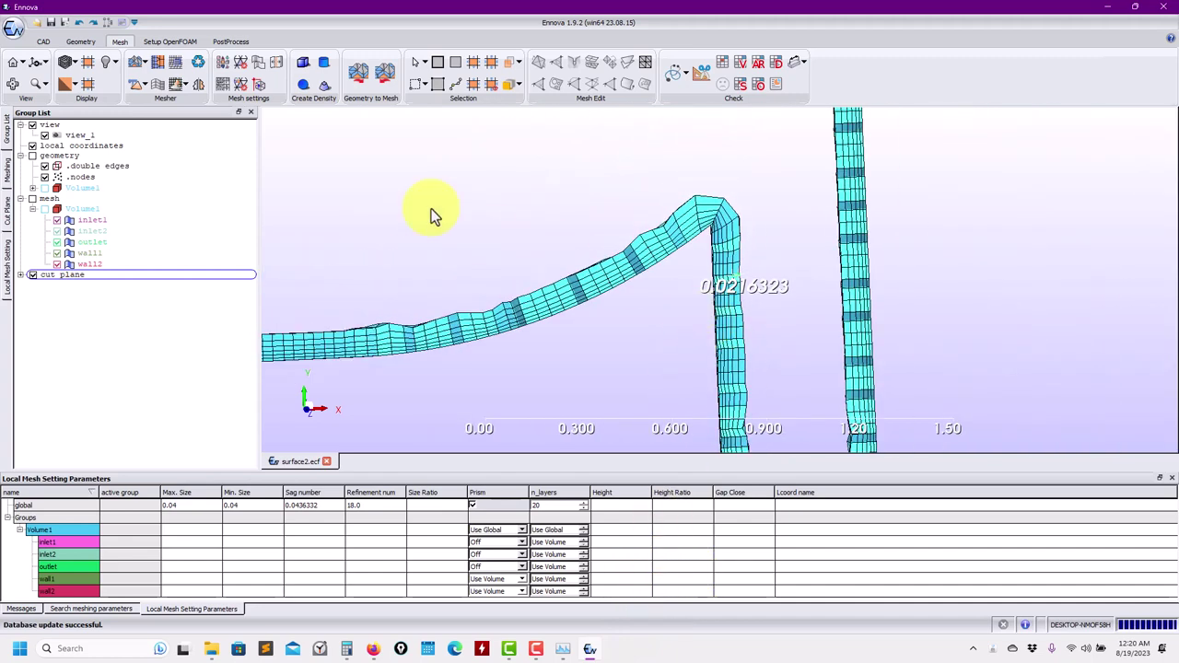
{"action": "left_click", "coordinate": [153, 89]}
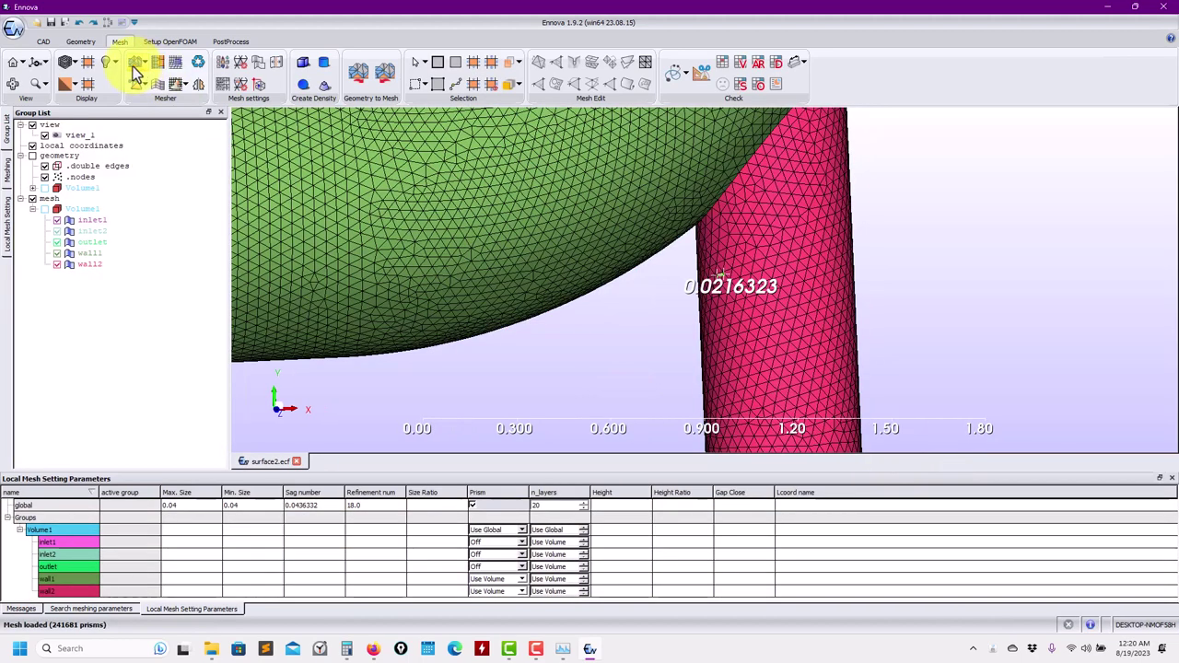
{"action": "left_click", "coordinate": [136, 66]}
{"action": "left_click", "coordinate": [540, 339]}
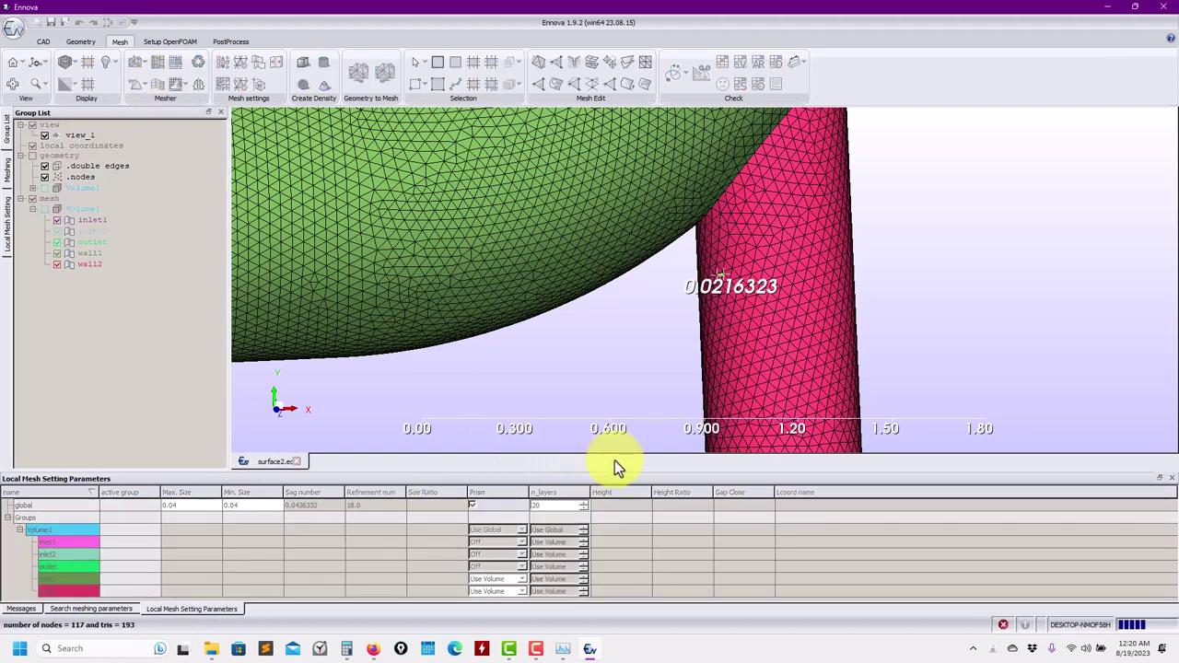
Step: Extract a Z-plane cut through the new prism mesh and turn off all the cut plane's drawing aids
{"action": "left_click", "coordinate": [702, 82]}
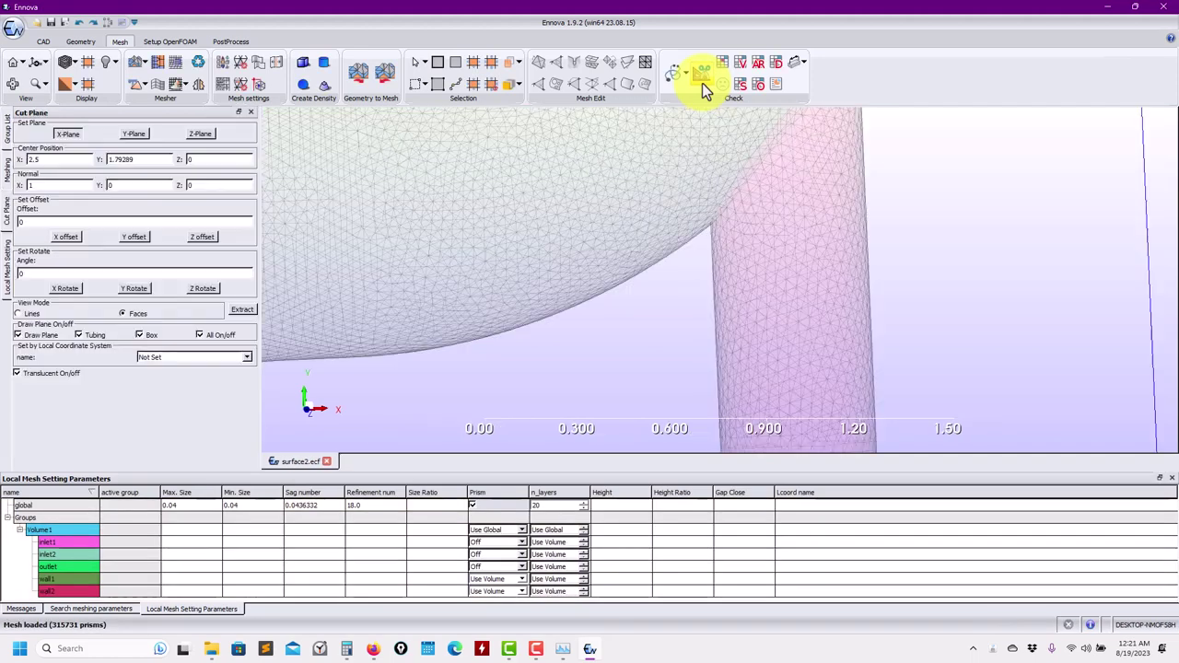
{"action": "left_click", "coordinate": [201, 134]}
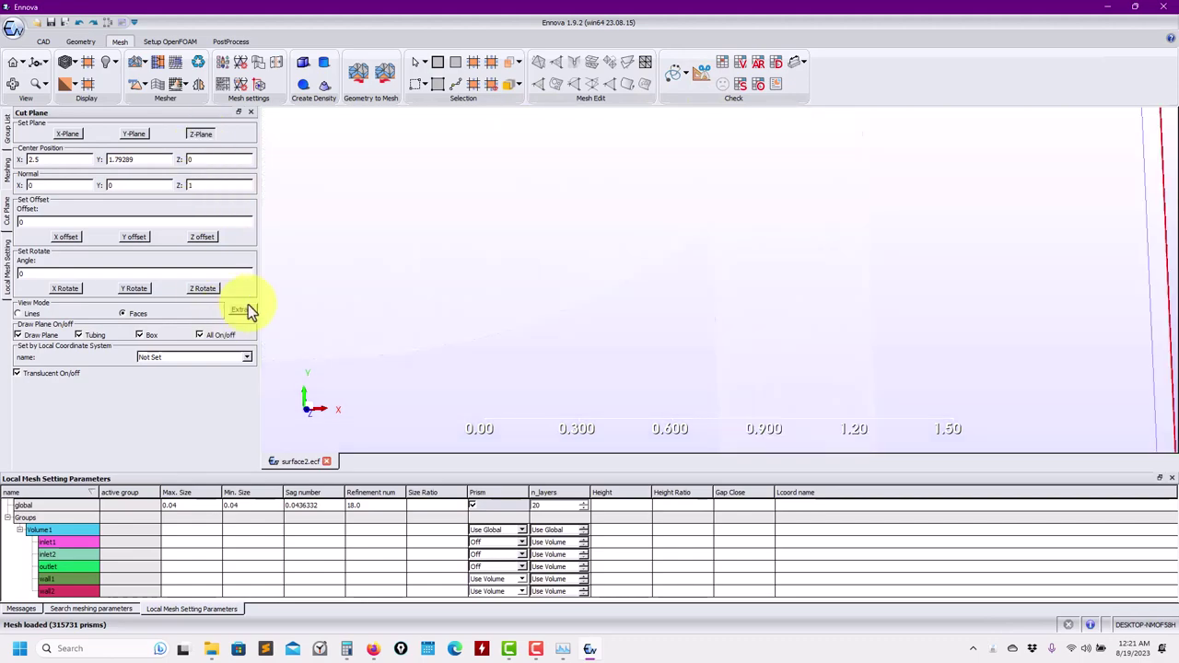
{"action": "left_click", "coordinate": [245, 311]}
{"action": "left_click", "coordinate": [225, 337]}
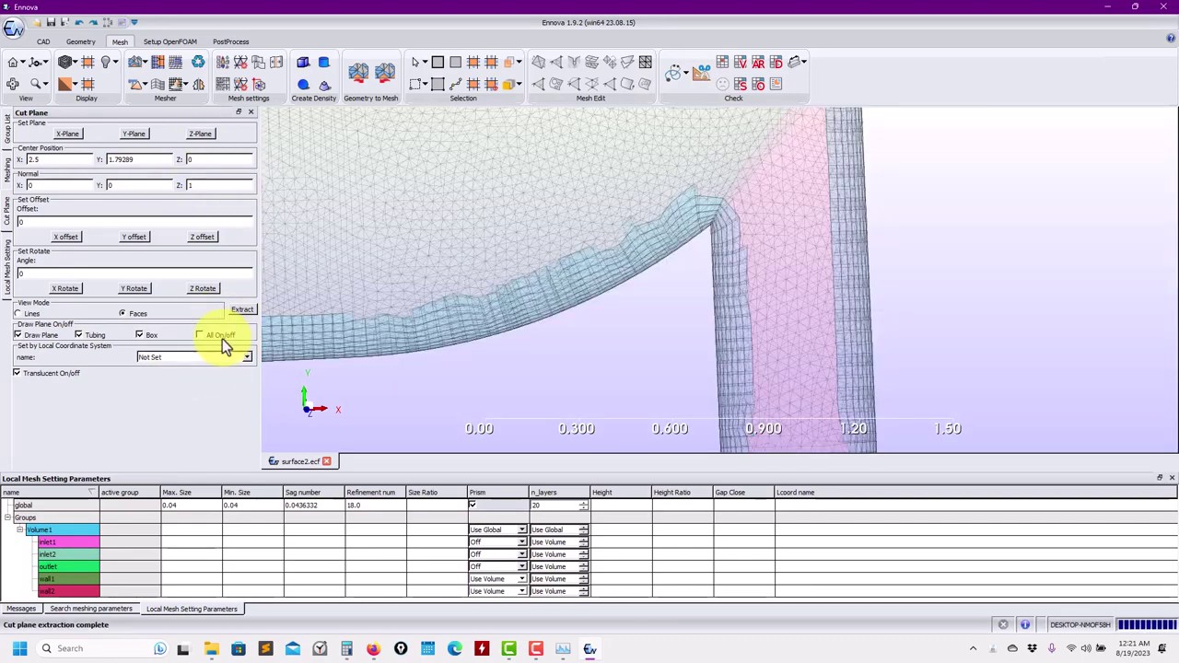
{"action": "left_click", "coordinate": [58, 377]}
{"action": "left_click", "coordinate": [58, 378]}
Step: Examine the regenerated prism layers along the branch walls, the junction corner and the main pipe's lower wall in the cut
{"action": "scroll", "coordinate": [752, 337], "scroll_direction": "up", "scroll_amount": 3}
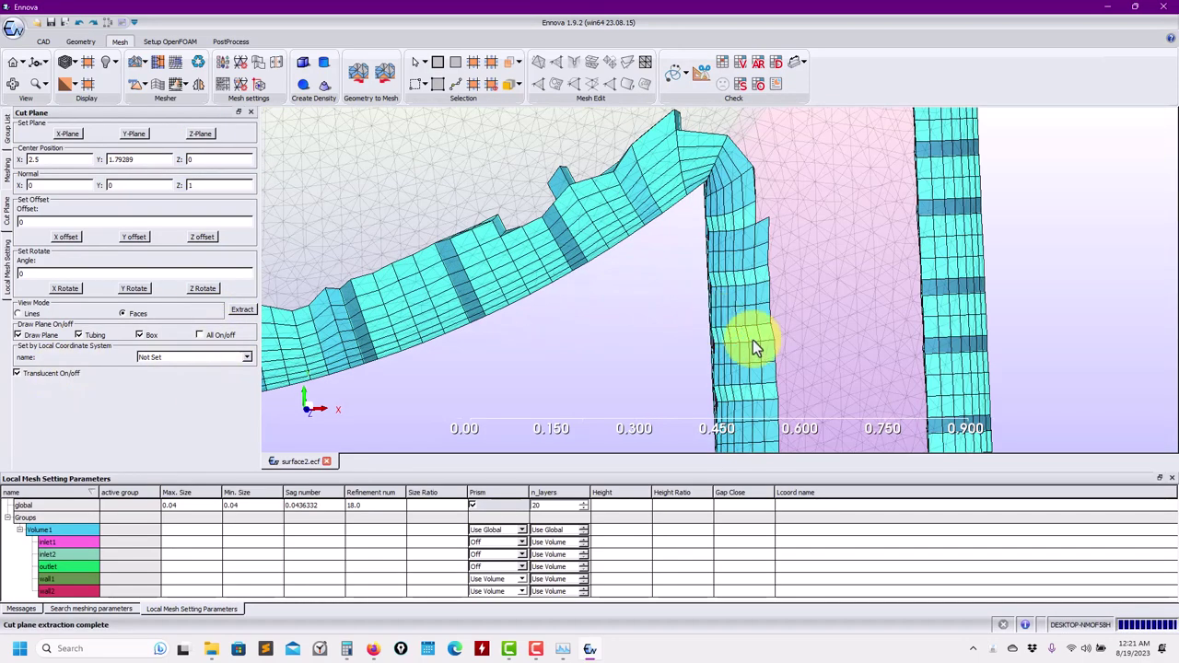
{"action": "scroll", "coordinate": [682, 287], "scroll_direction": "up", "scroll_amount": 2}
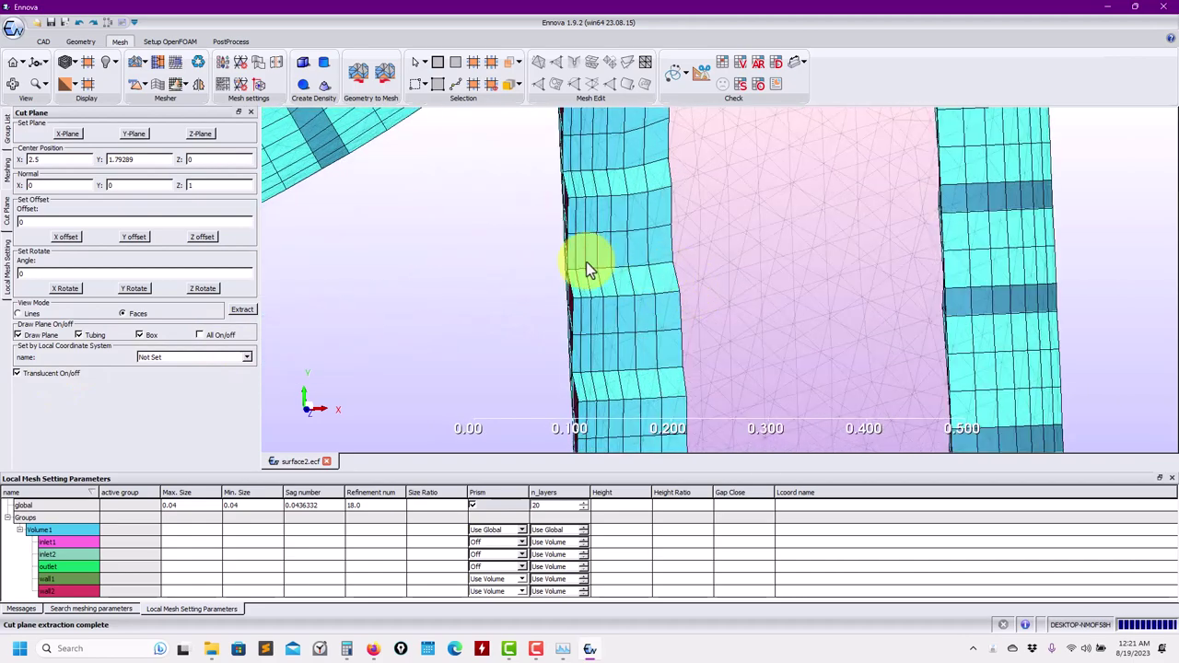
{"action": "scroll", "coordinate": [710, 287], "scroll_direction": "up", "scroll_amount": 1}
{"action": "scroll", "coordinate": [710, 286], "scroll_direction": "down", "scroll_amount": 4}
{"action": "middle_click_drag", "start_coordinate": [652, 259], "coordinate": [1031, 192]}
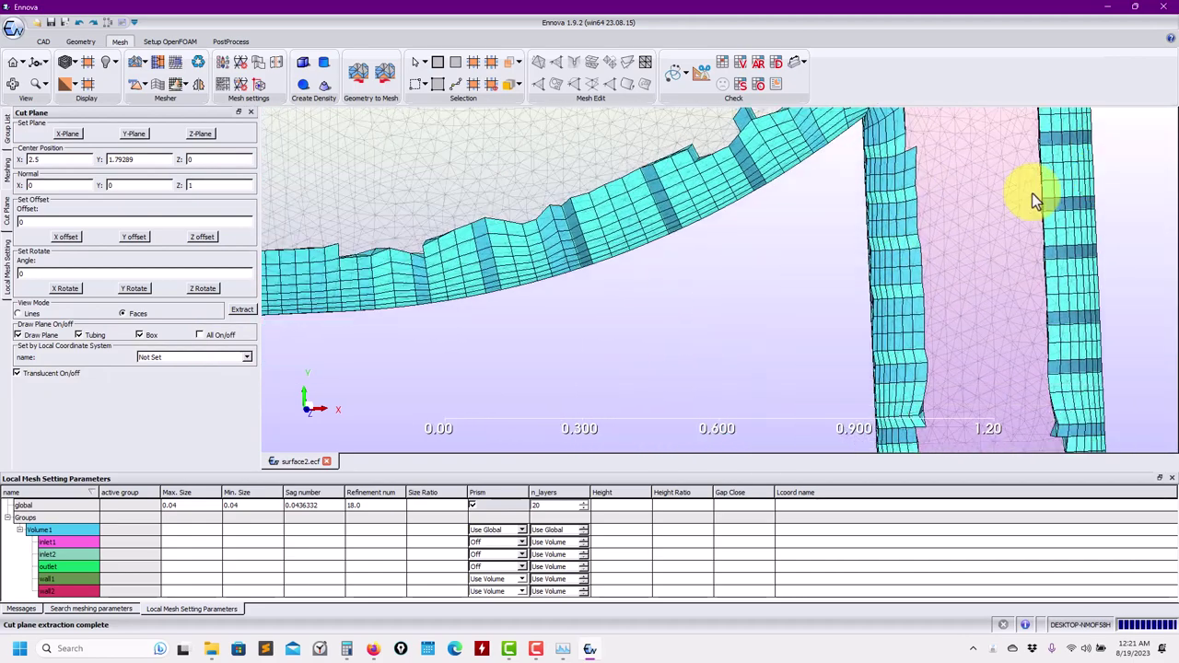
{"action": "scroll", "coordinate": [619, 248], "scroll_direction": "down", "scroll_amount": 3}
{"action": "scroll", "coordinate": [931, 354], "scroll_direction": "up", "scroll_amount": 2}
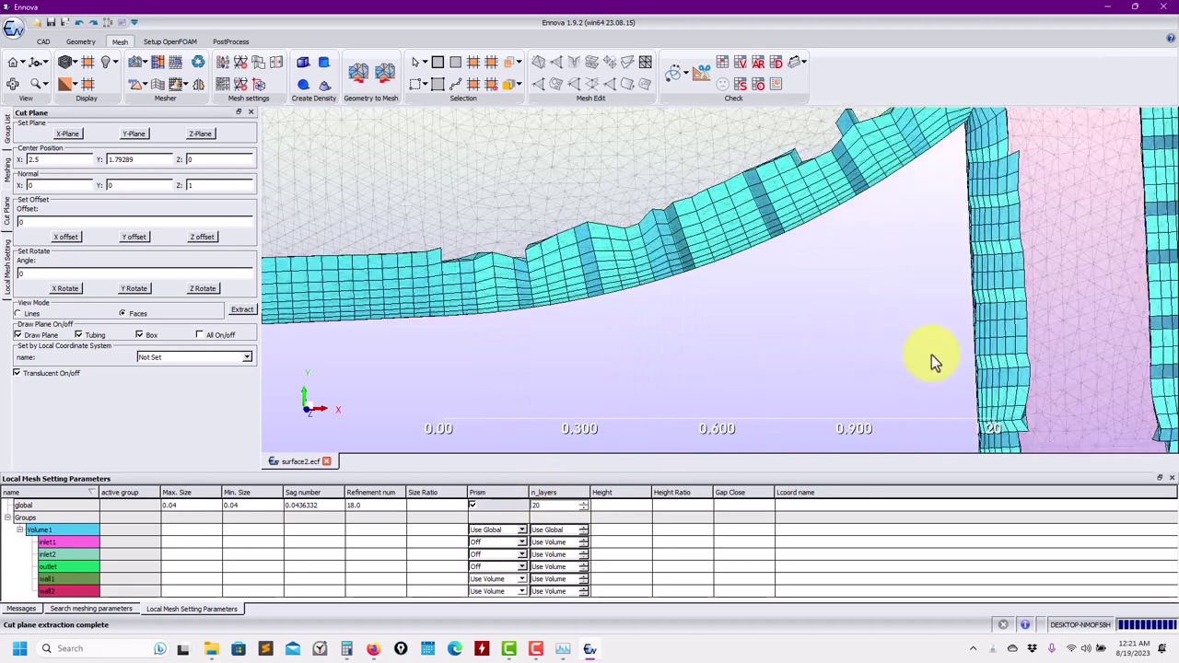
{"action": "scroll", "coordinate": [712, 267], "scroll_direction": "up", "scroll_amount": 6}
{"action": "left_click_drag", "start_coordinate": [722, 299], "coordinate": [723, 332]}
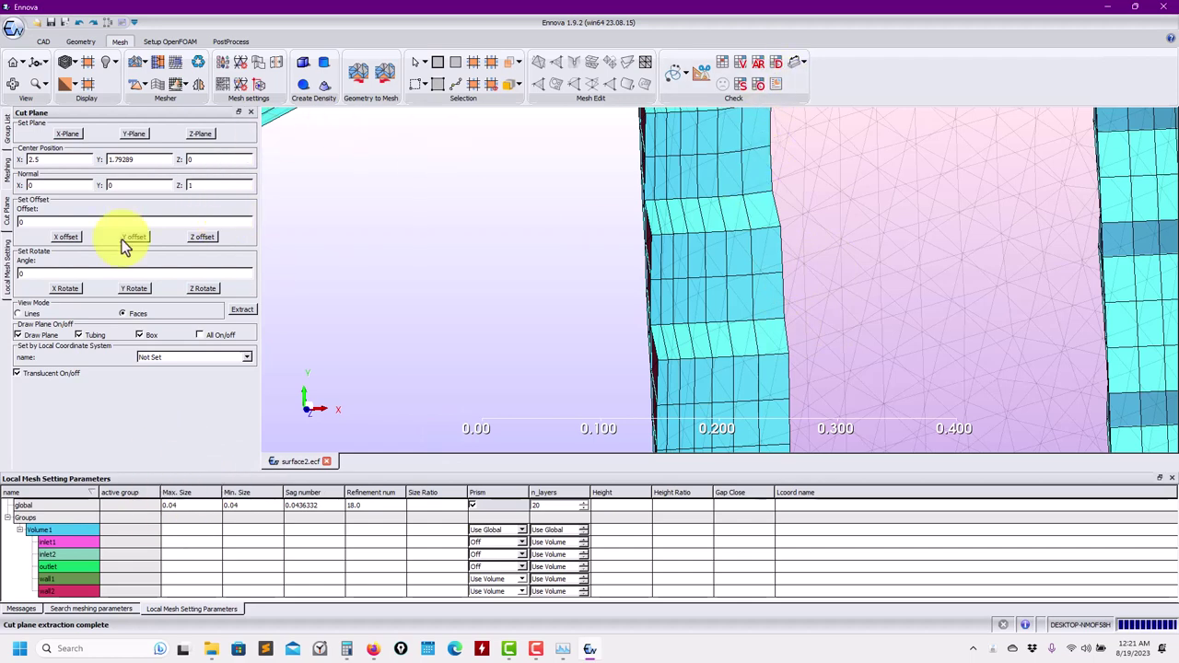
Step: Hide the mesh group so only the cut plane shows, and measure the innermost prism layer's height in the branch pipe
{"action": "left_click", "coordinate": [13, 145]}
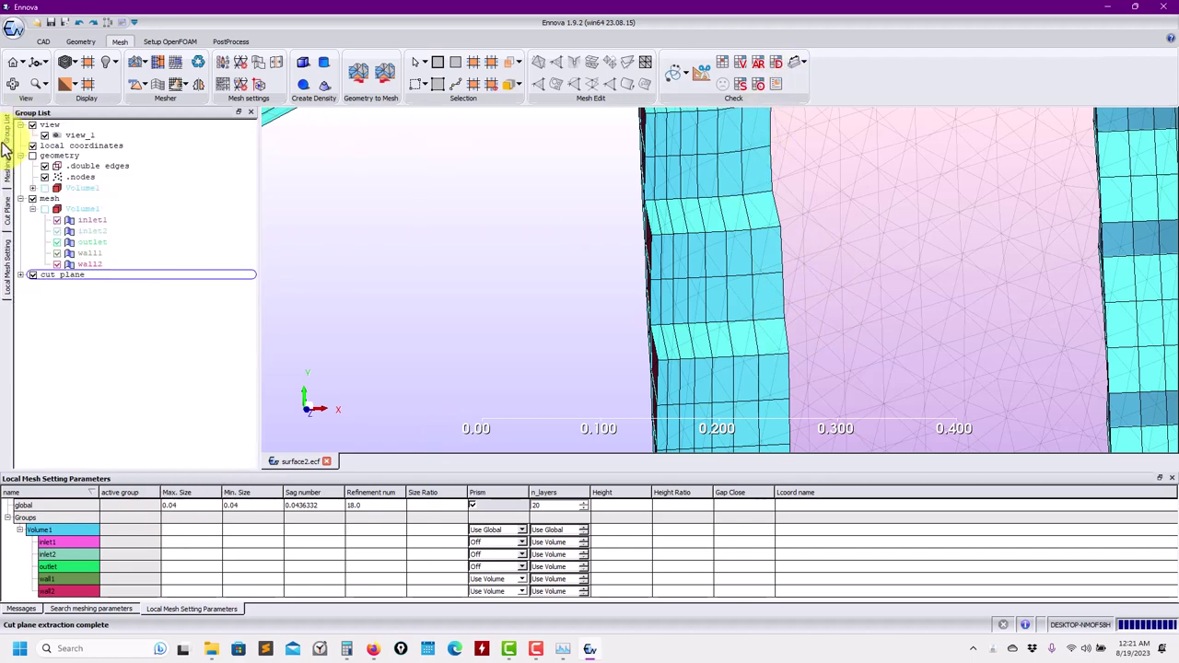
{"action": "left_click", "coordinate": [32, 198]}
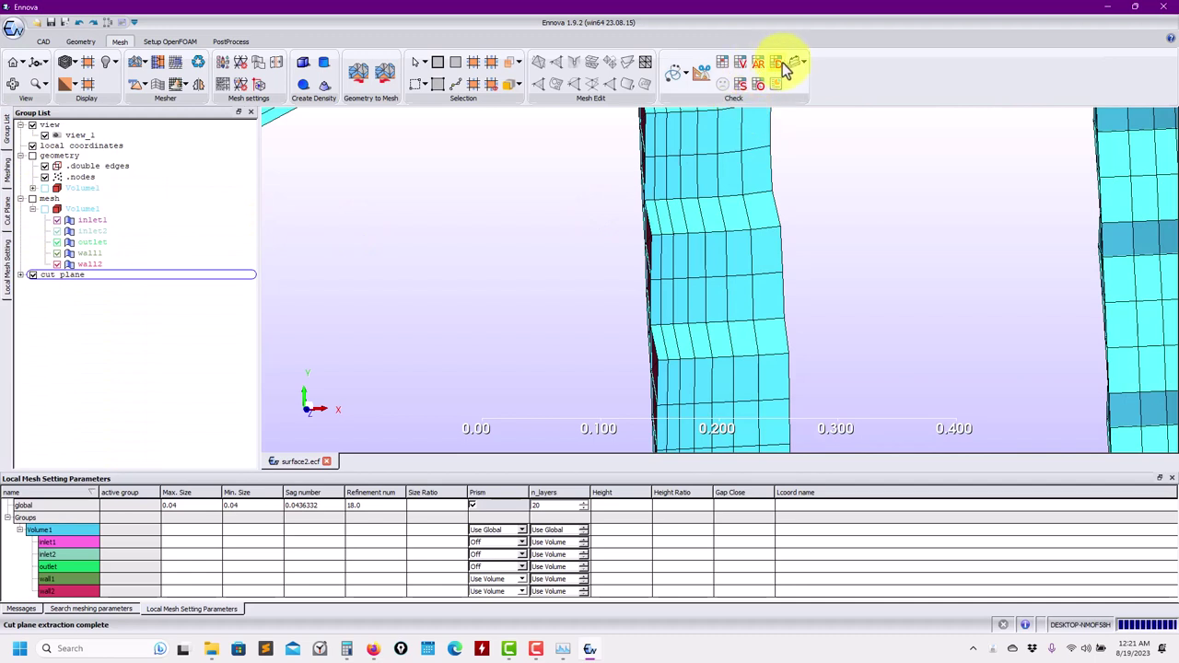
{"action": "left_click", "coordinate": [771, 190]}
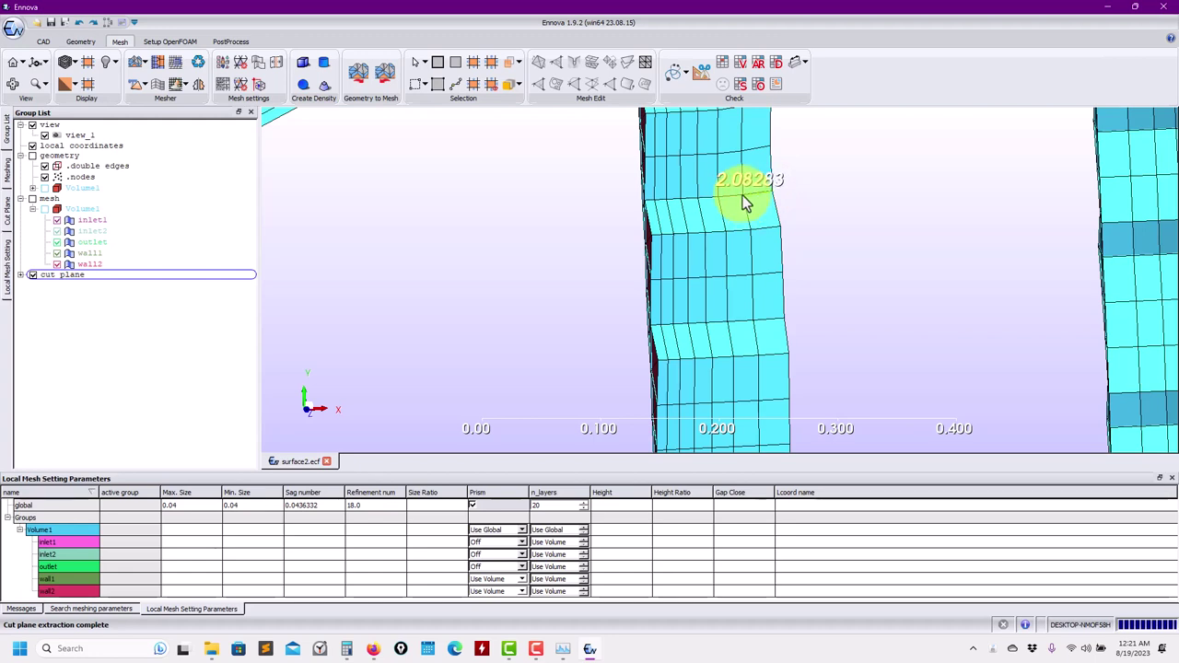
{"action": "left_click", "coordinate": [745, 203]}
{"action": "left_click", "coordinate": [745, 206]}
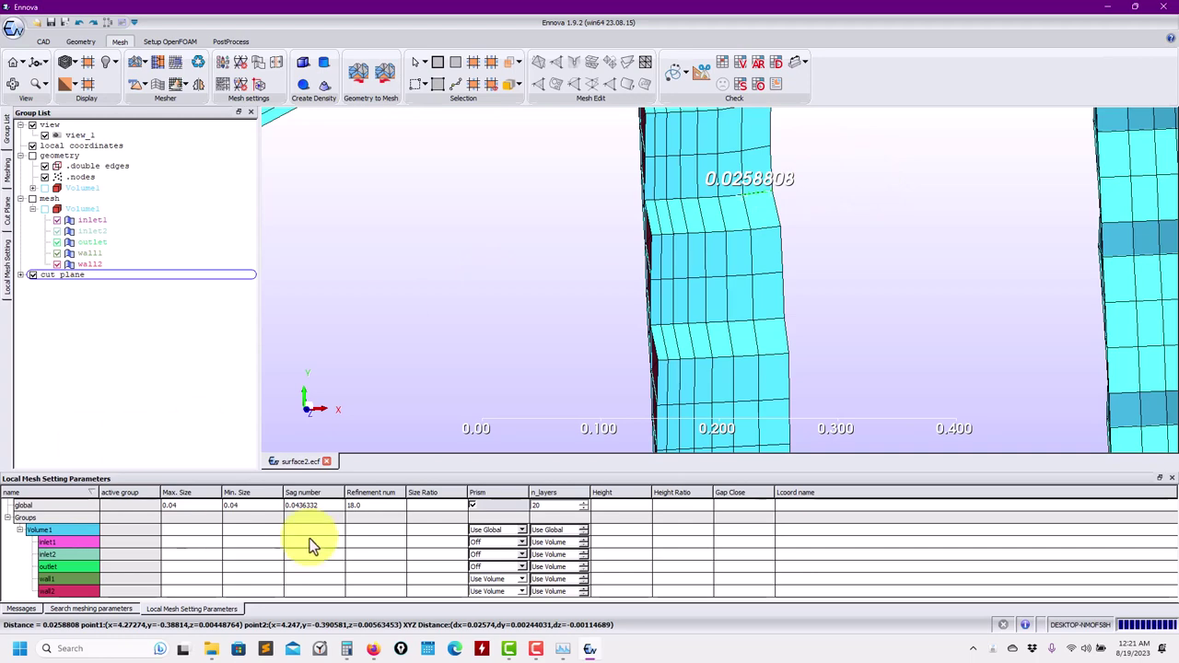
Step: Clear the distance measurement and examine the prism layers around the whole pipe bend and junction in the cut
{"action": "scroll", "coordinate": [785, 304], "scroll_direction": "down", "scroll_amount": 2}
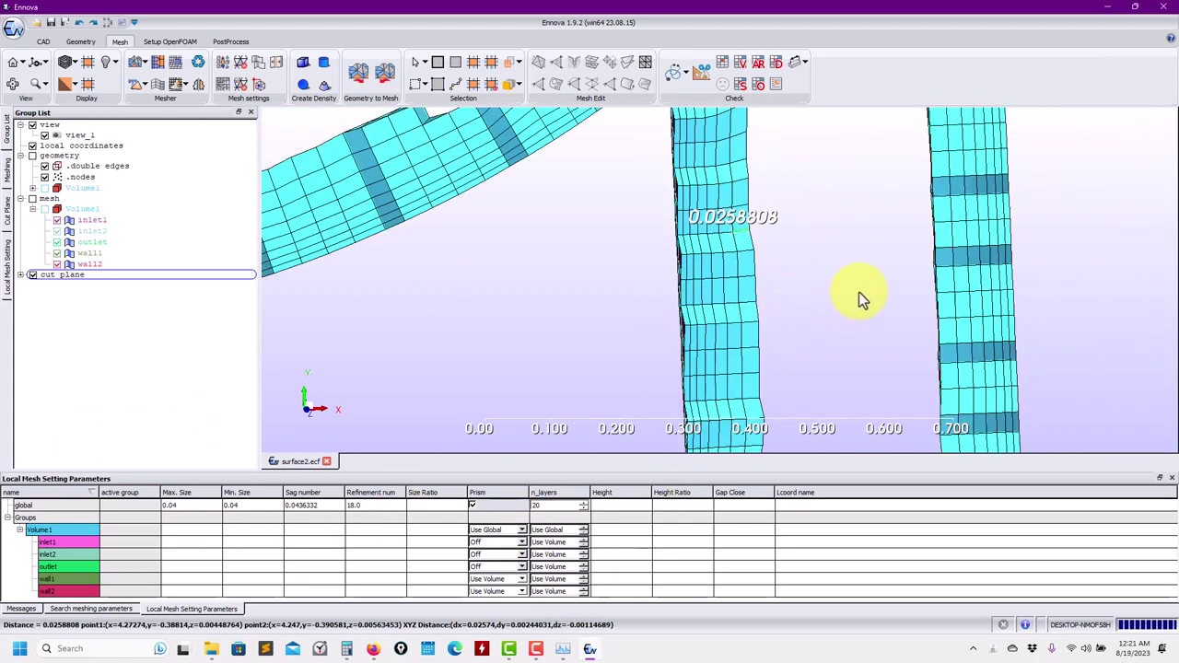
{"action": "scroll", "coordinate": [892, 251], "scroll_direction": "down", "scroll_amount": 5}
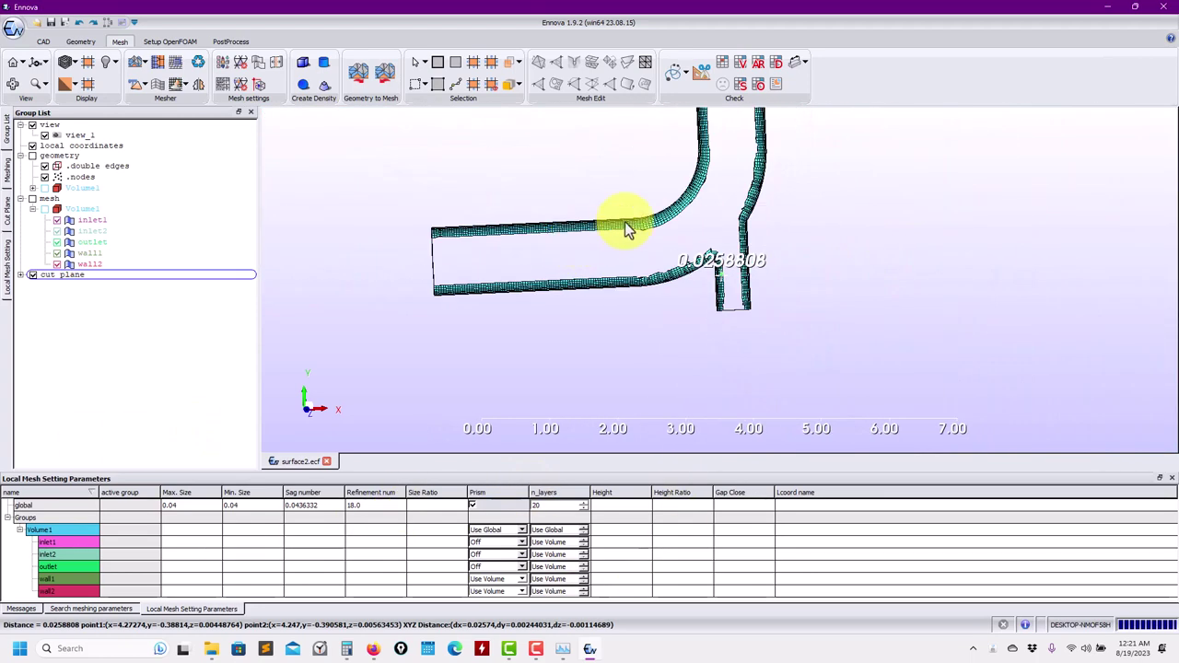
{"action": "middle_click_drag", "start_coordinate": [624, 231], "coordinate": [566, 345]}
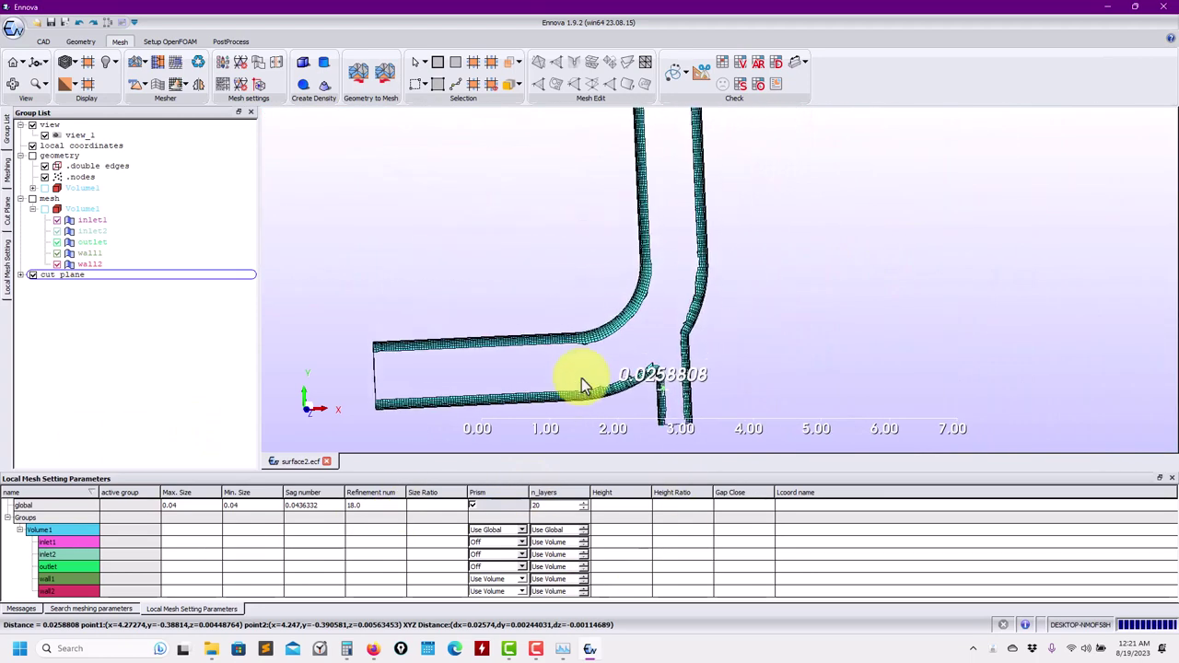
{"action": "left_click", "coordinate": [808, 61]}
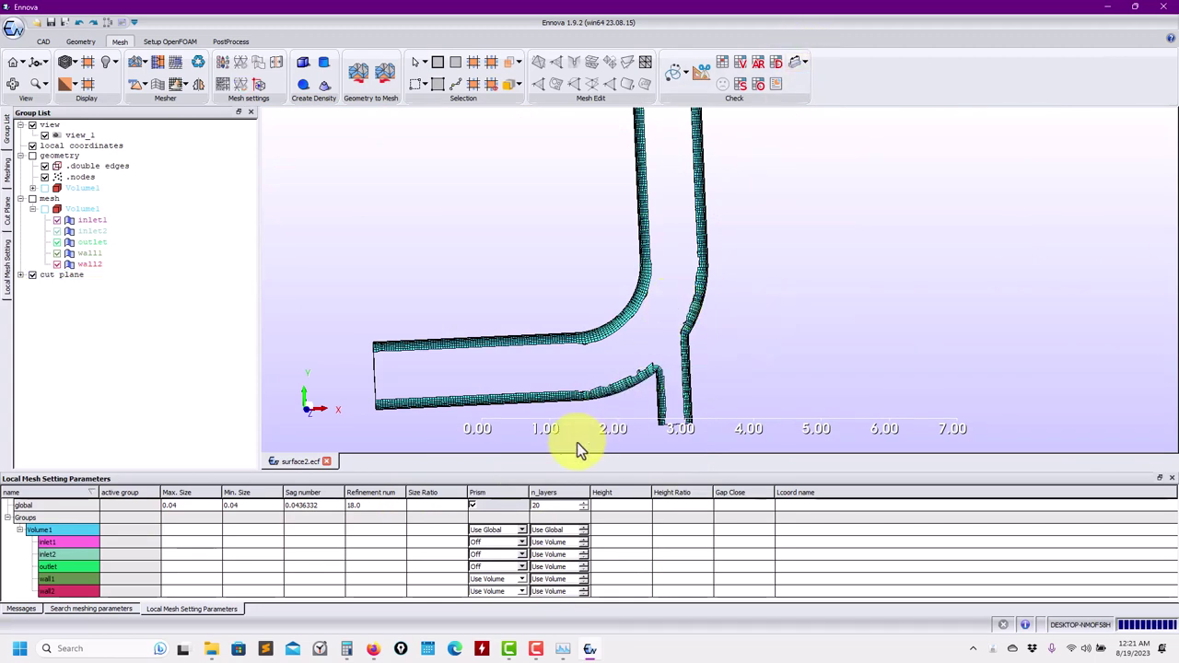
{"action": "scroll", "coordinate": [697, 342], "scroll_direction": "up", "scroll_amount": 5}
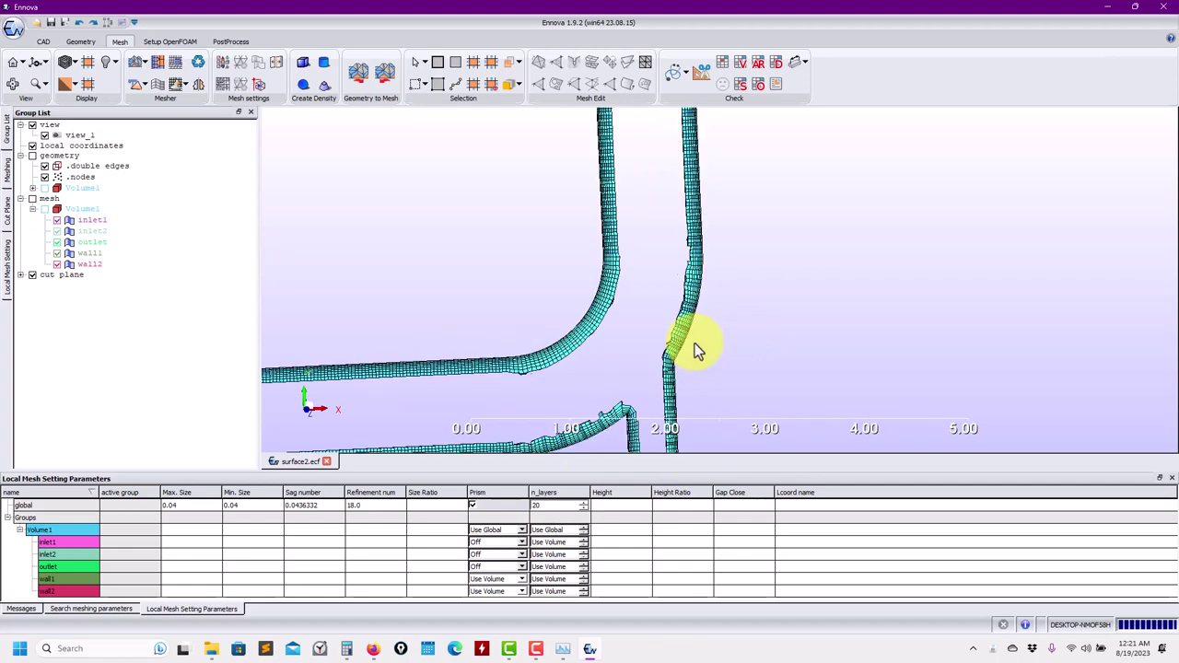
Step: Set the global number of prism layers to 30
{"action": "key", "text": "Return"}
{"action": "left_click", "coordinate": [562, 507]}
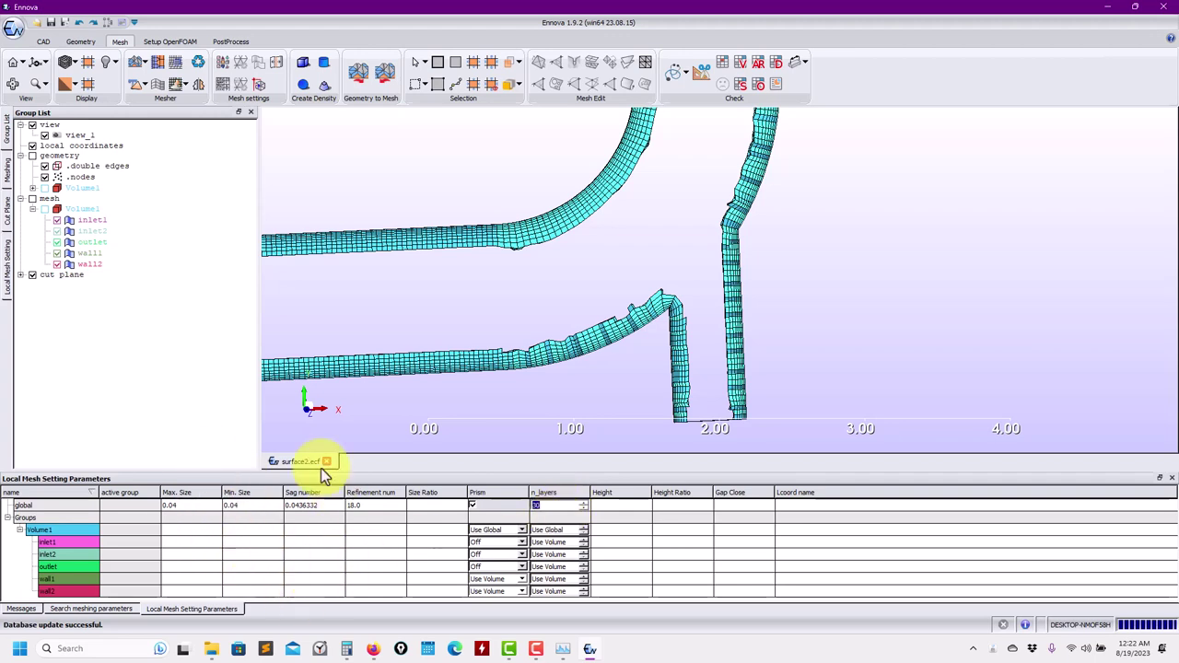
{"action": "key", "text": "Return"}
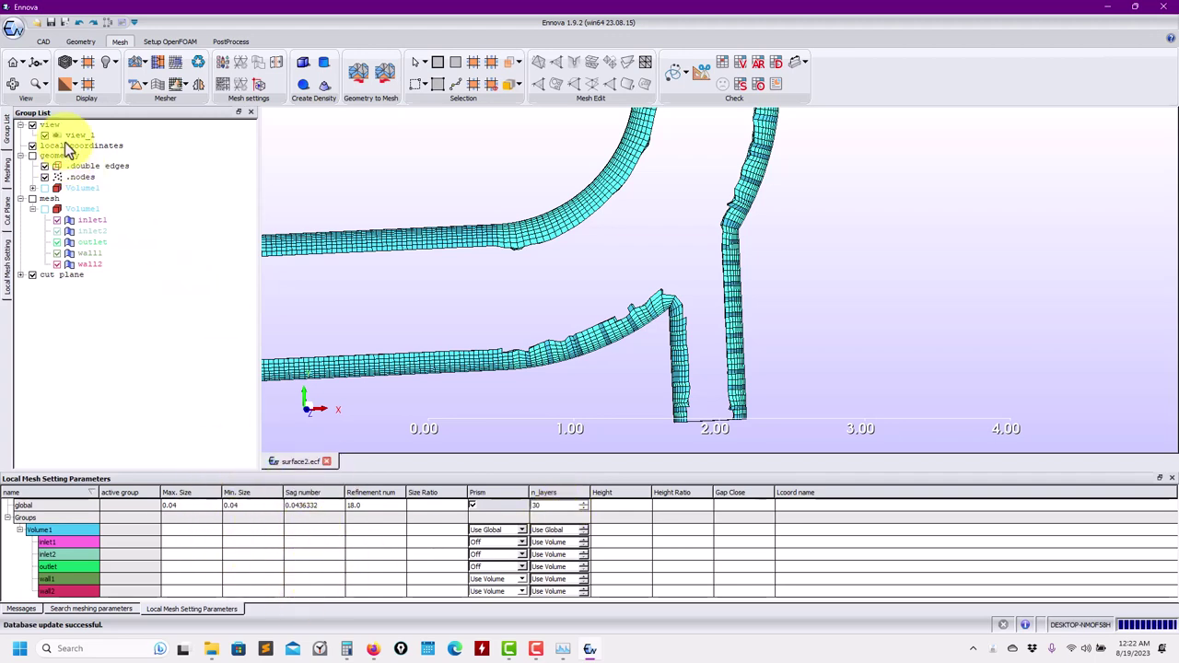
Step: Review the meshing parameters, from the global sizes through the topological mesh options to the Boundary Layer settings
{"action": "left_click", "coordinate": [6, 180]}
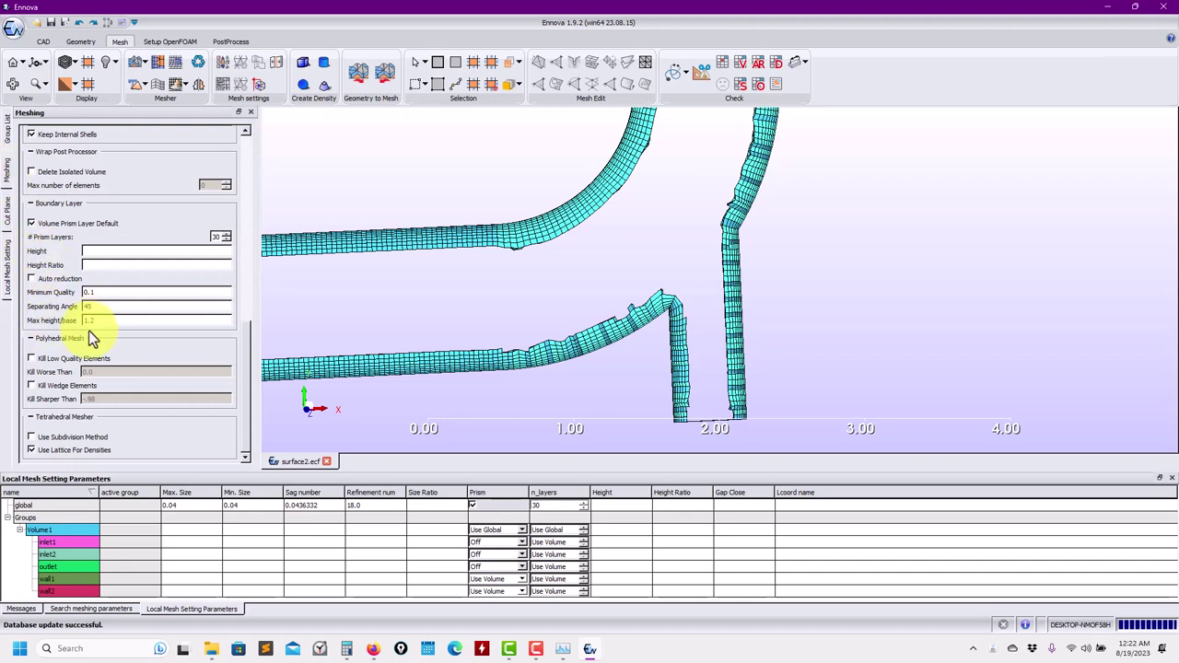
{"action": "scroll", "coordinate": [26, 244], "scroll_direction": "up", "scroll_amount": 1}
{"action": "scroll", "coordinate": [57, 297], "scroll_direction": "up", "scroll_amount": 10}
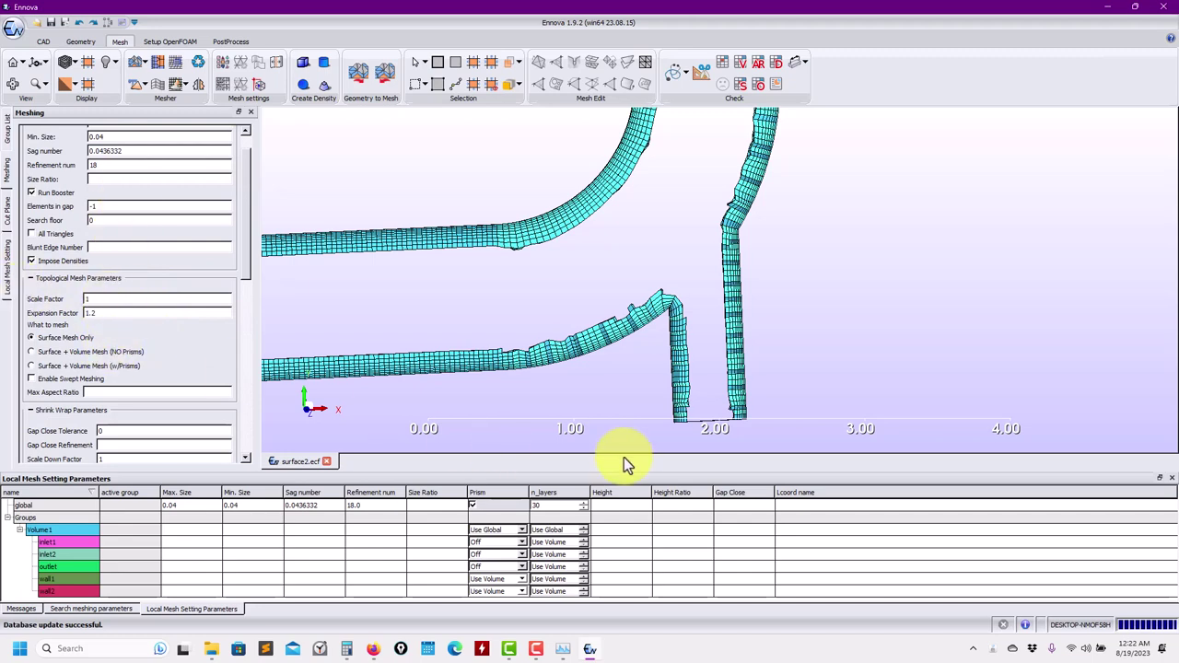
{"action": "left_click_drag", "start_coordinate": [251, 269], "coordinate": [252, 372]}
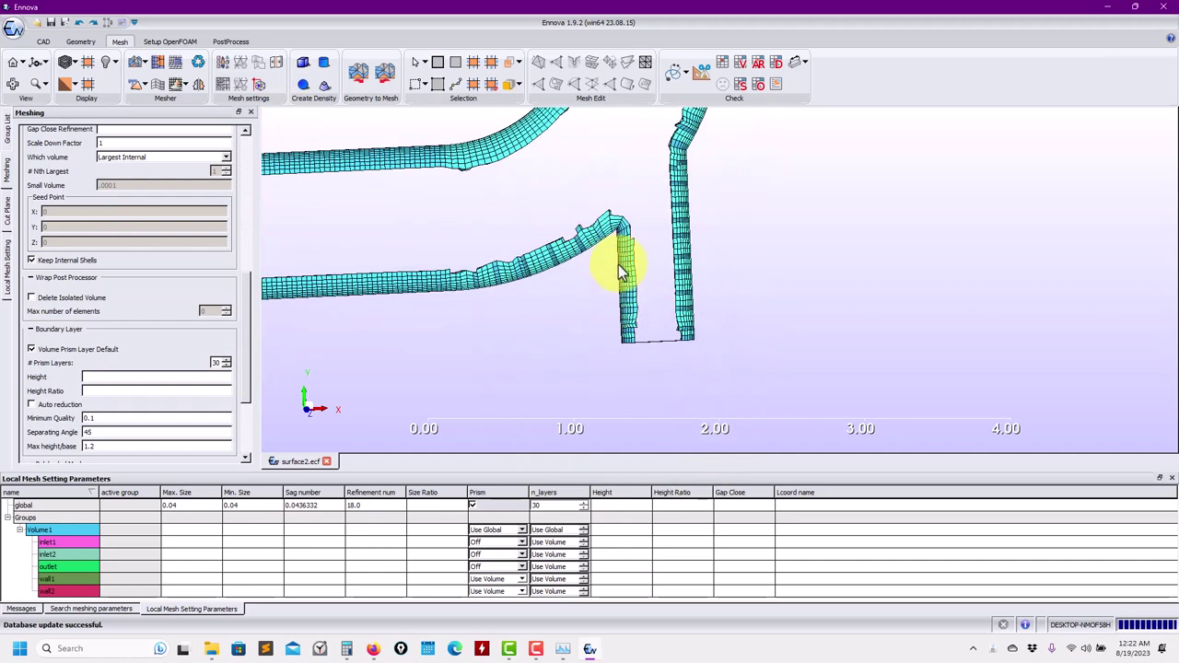
Step: Turn Prism Off for the wall1 group, replace the existing mesh with a new surface mesh, and generate its boundary layers
{"action": "scroll", "coordinate": [619, 267], "scroll_direction": "up", "scroll_amount": 2}
{"action": "scroll", "coordinate": [627, 295], "scroll_direction": "down", "scroll_amount": 1}
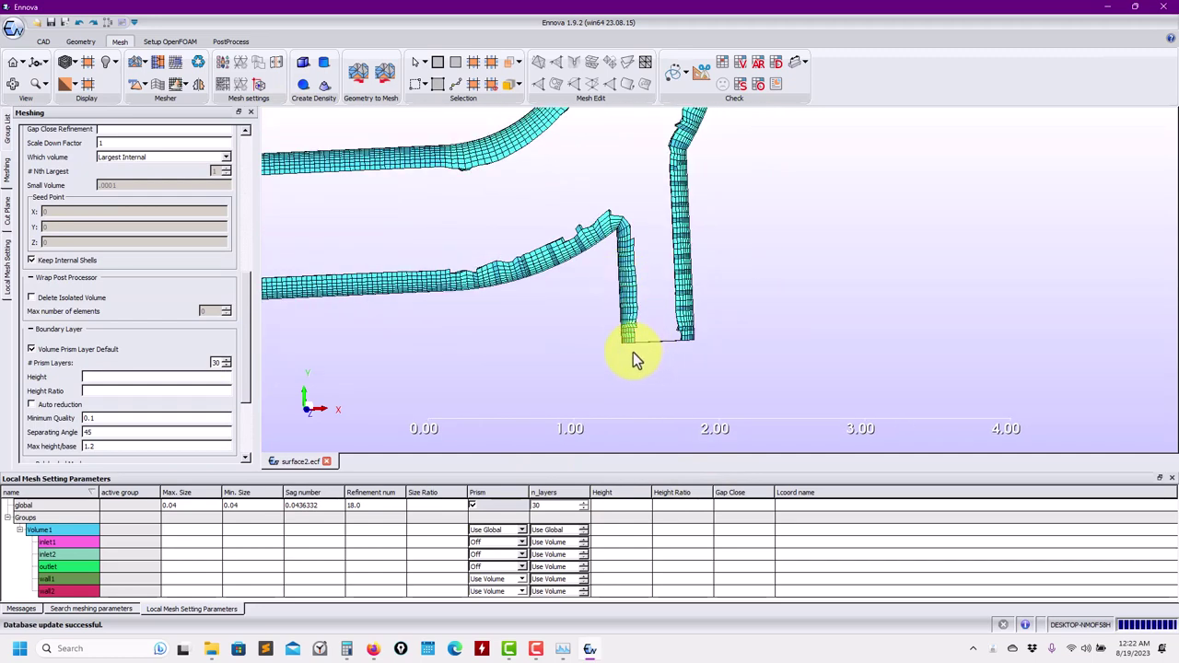
{"action": "scroll", "coordinate": [632, 354], "scroll_direction": "up", "scroll_amount": 1}
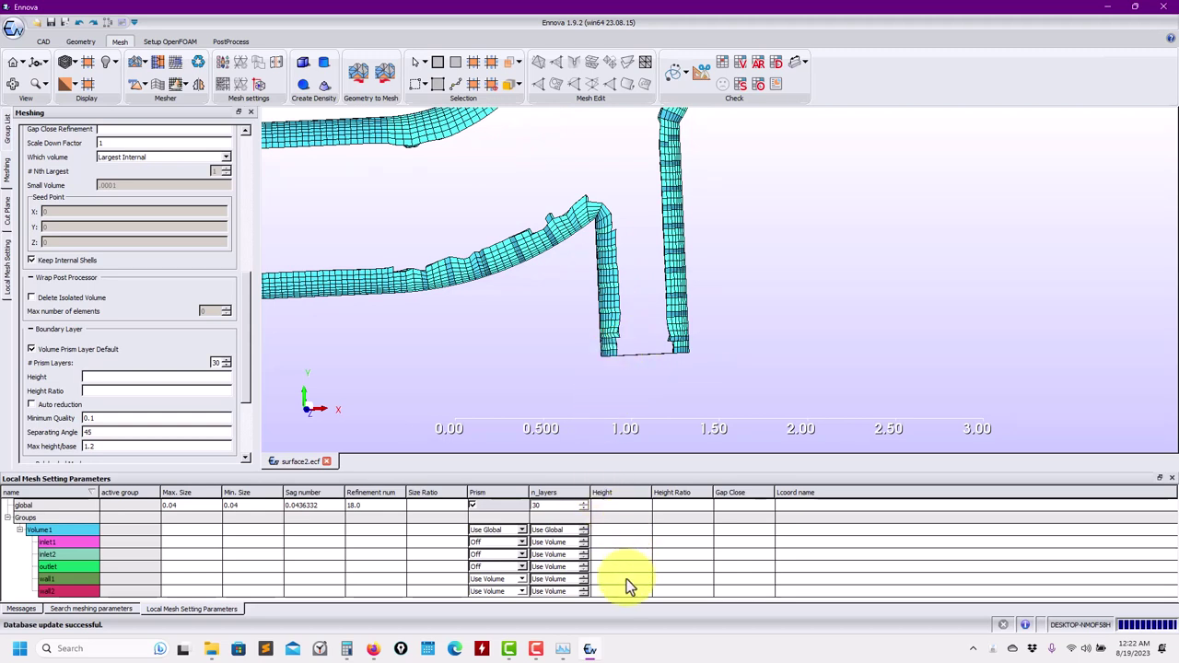
{"action": "left_click", "coordinate": [512, 591]}
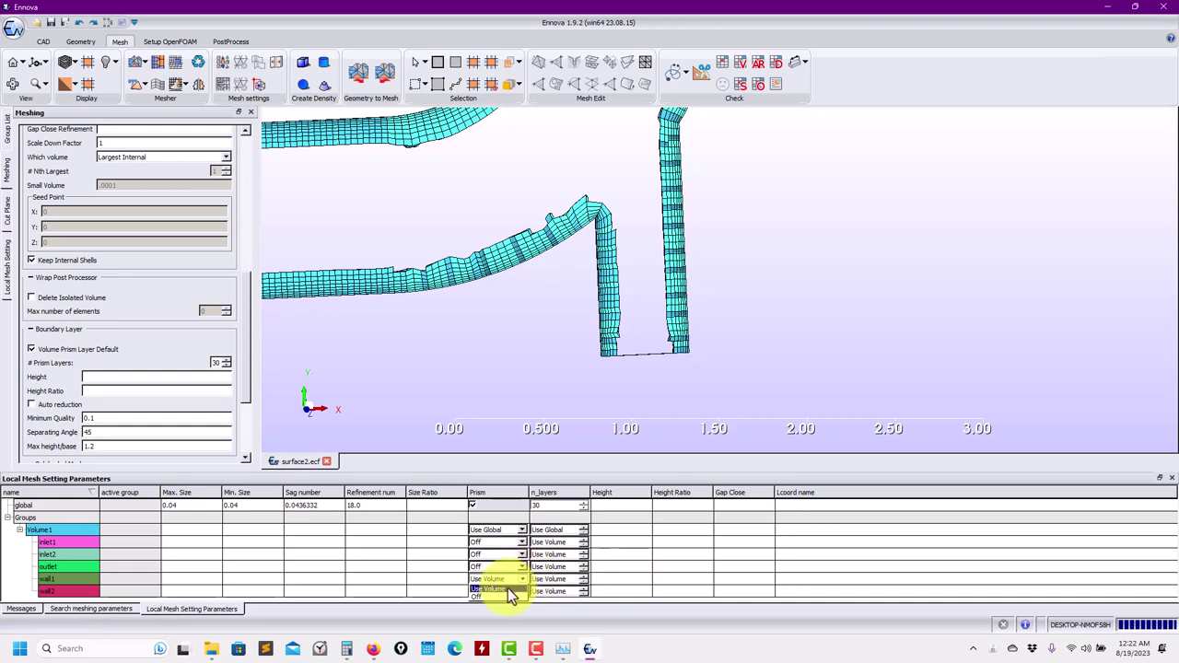
{"action": "left_click", "coordinate": [487, 597]}
{"action": "left_click", "coordinate": [137, 62]}
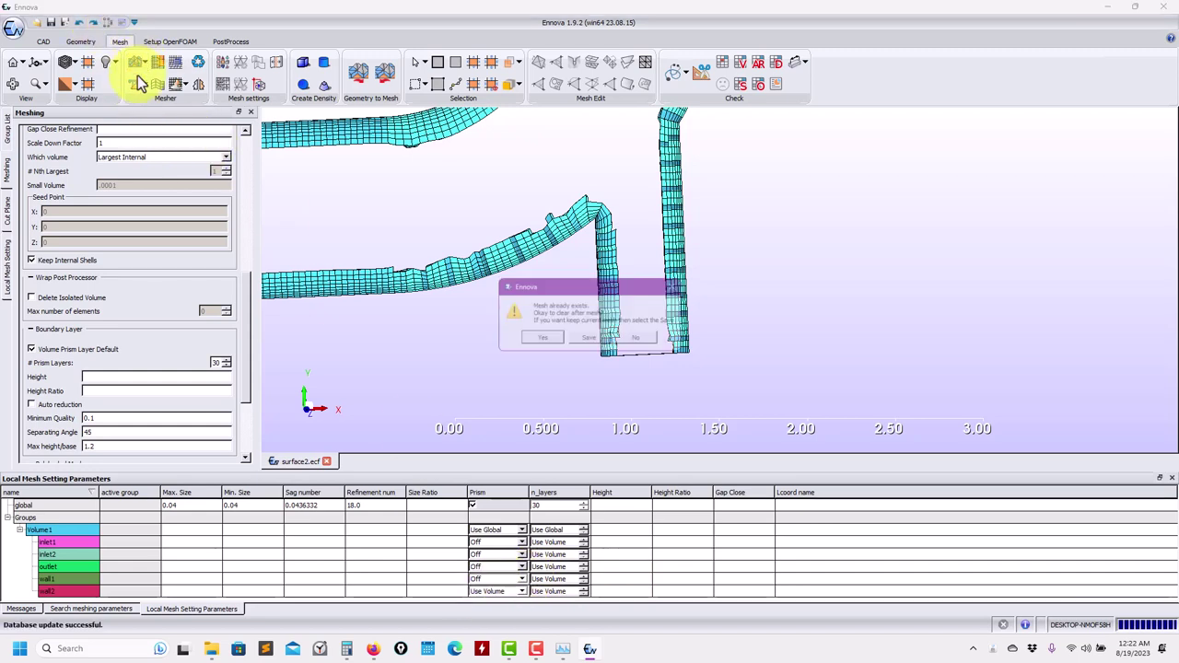
{"action": "left_click", "coordinate": [530, 342]}
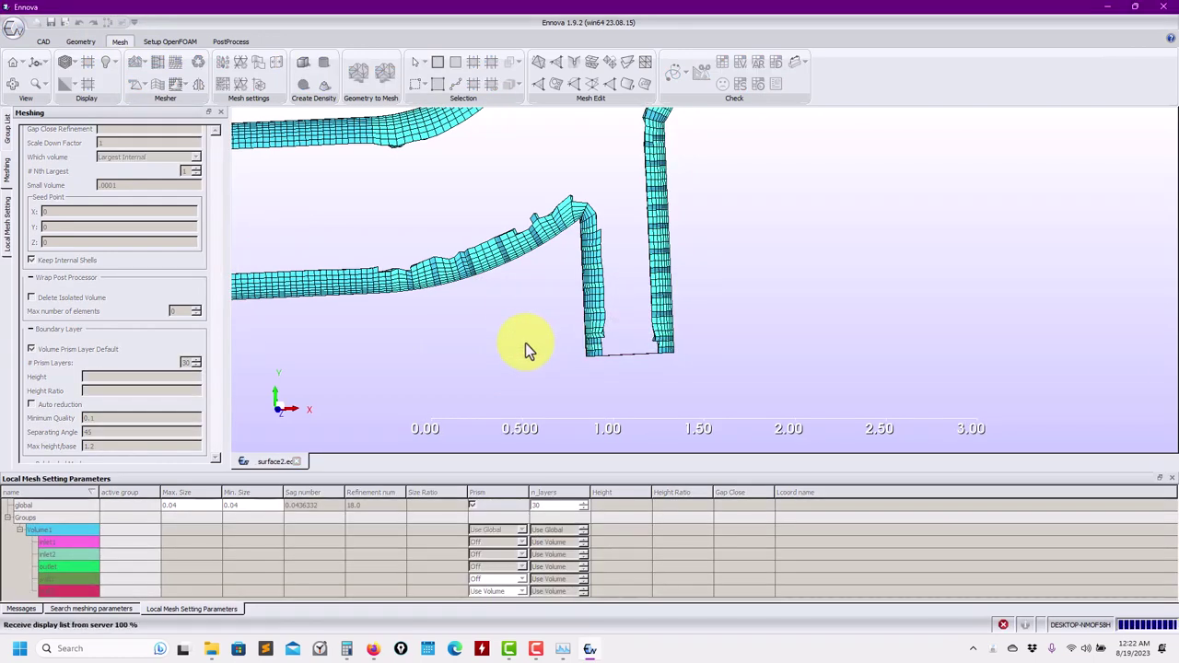
{"action": "left_click", "coordinate": [162, 91]}
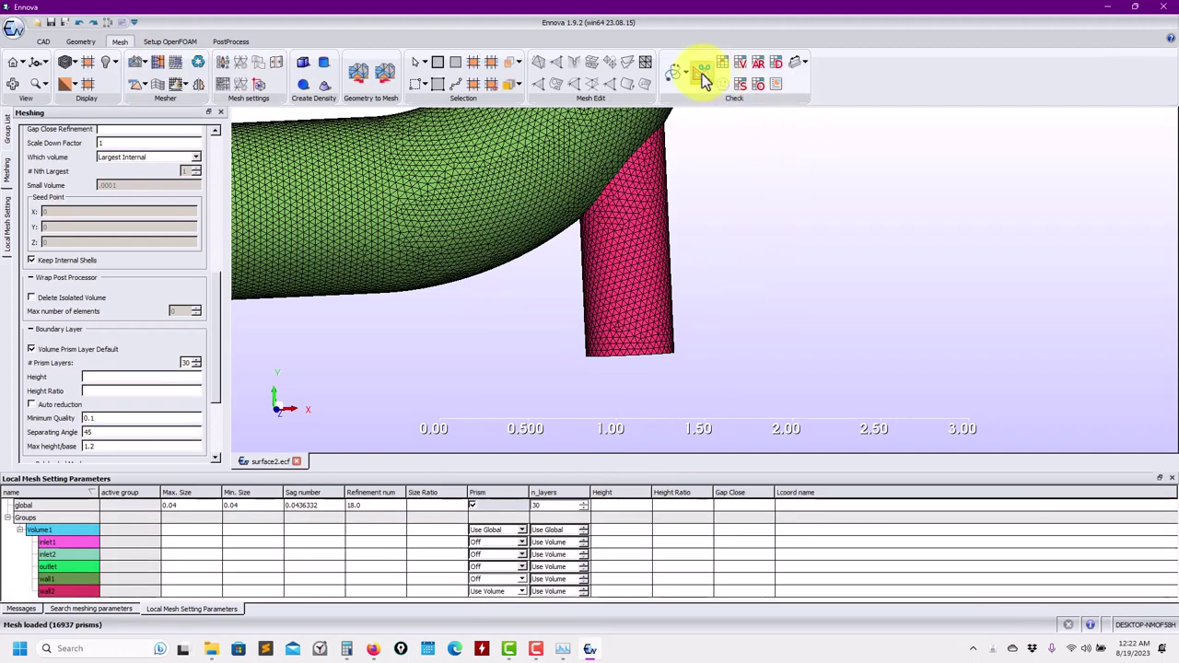
Step: Extract a Z-plane cut and switch off the plane drawing to show the prism layers inside the translucent mesh
{"action": "left_click", "coordinate": [702, 74]}
{"action": "left_click", "coordinate": [205, 134]}
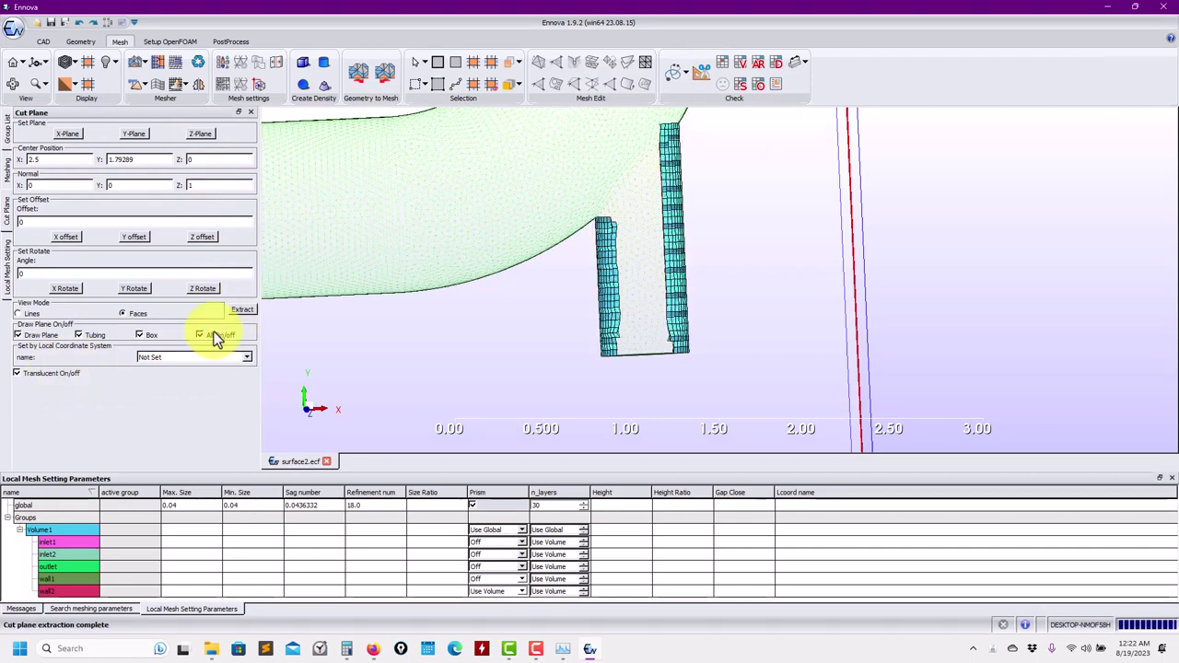
{"action": "left_click", "coordinate": [202, 336]}
{"action": "left_click", "coordinate": [65, 375]}
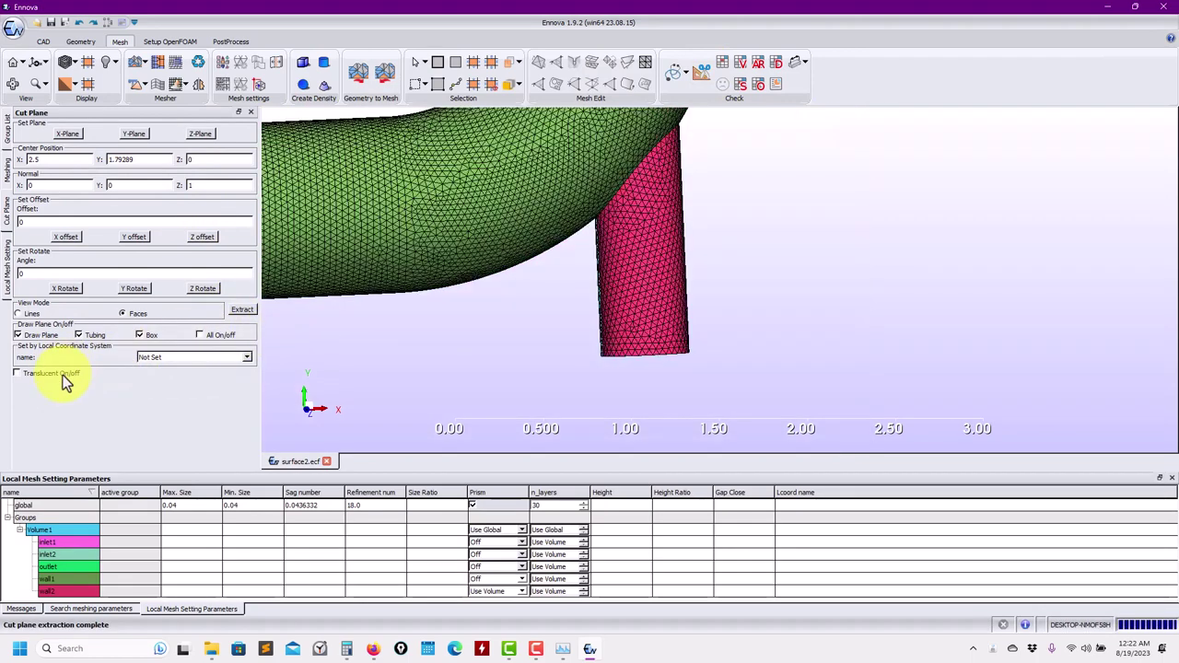
{"action": "left_click", "coordinate": [64, 375]}
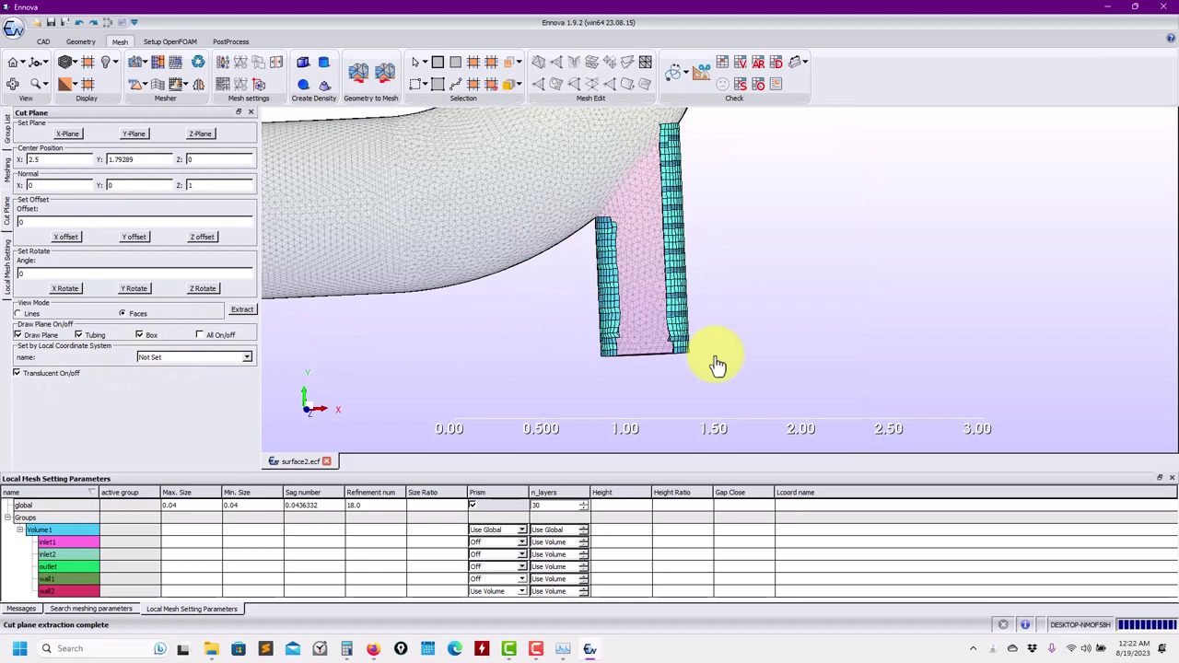
Step: Set wall1's Prism option back to Use Volume, with 5 prism layers on wall1 and 11 on wall2
{"action": "left_click", "coordinate": [522, 579]}
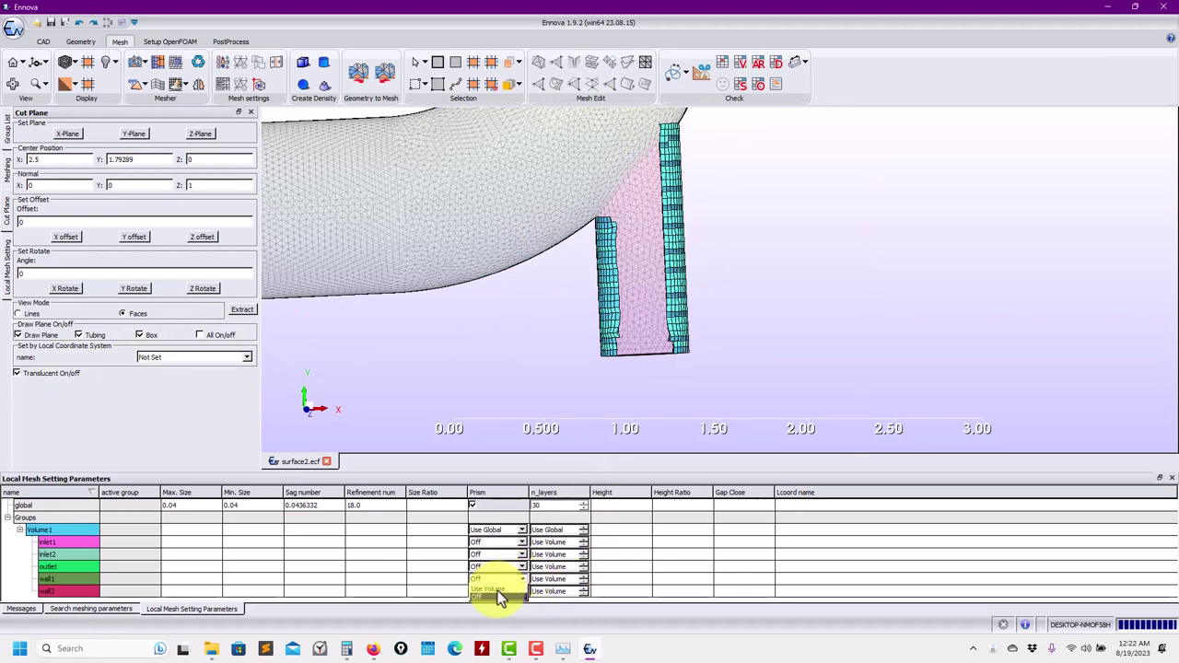
{"action": "left_click", "coordinate": [497, 588]}
{"action": "left_click", "coordinate": [581, 579]}
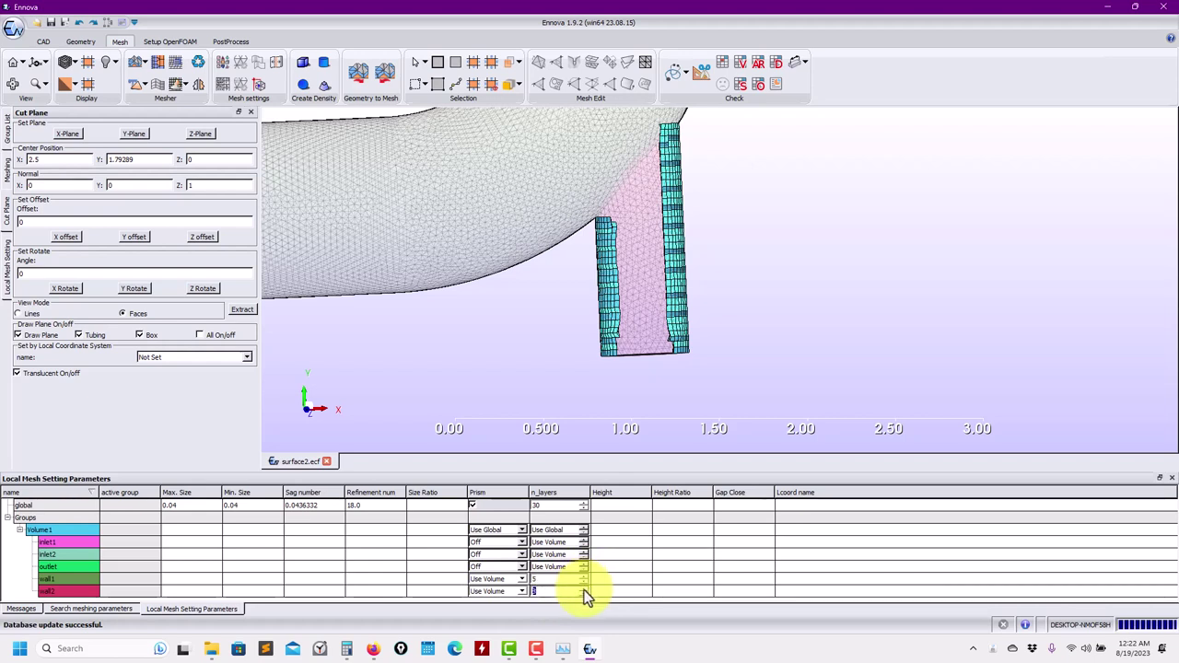
{"action": "key", "text": "Return"}
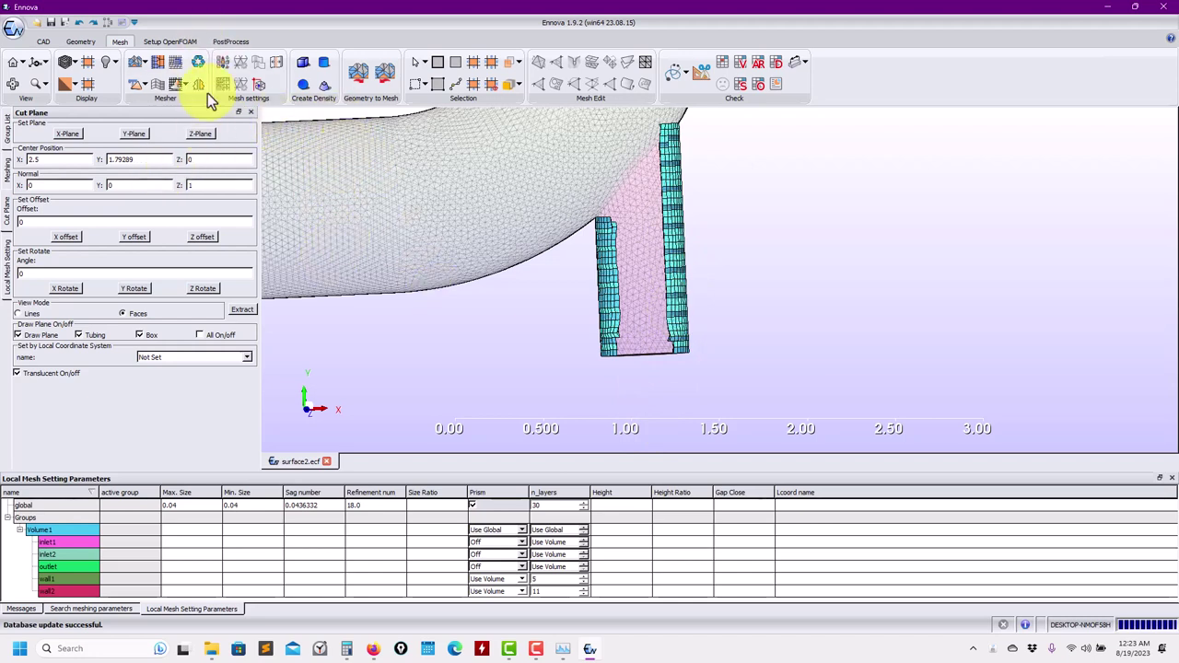
Step: Regenerate the surface mesh in place of the existing one and build the boundary layers with the per-wall layer counts
{"action": "left_click", "coordinate": [138, 81]}
{"action": "left_click", "coordinate": [541, 338]}
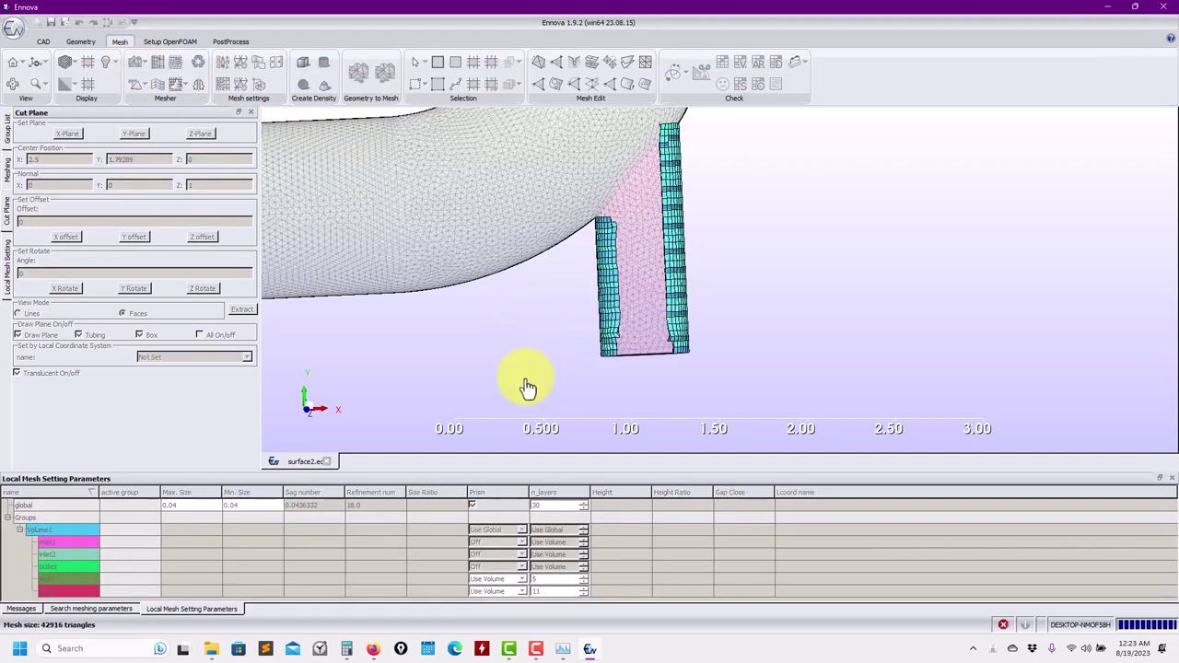
{"action": "left_click", "coordinate": [157, 85]}
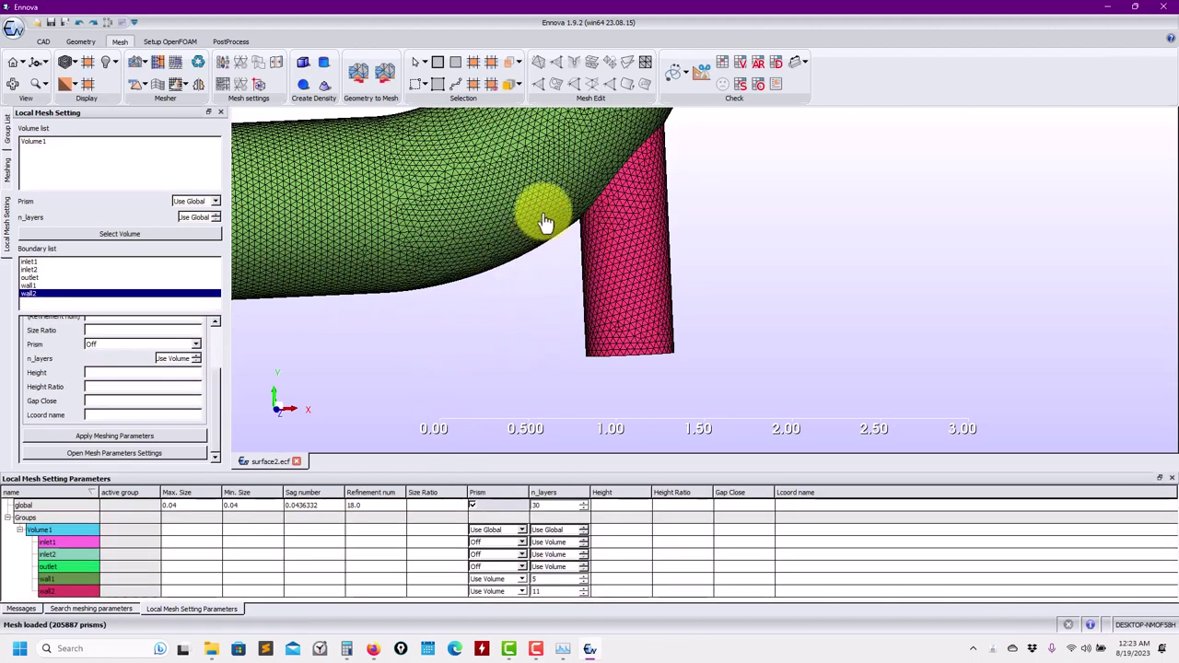
Step: Extract a Z-plane cut through the branch junction and hide the plane drawing, keeping the mesh translucent around the cut
{"action": "left_click", "coordinate": [704, 70]}
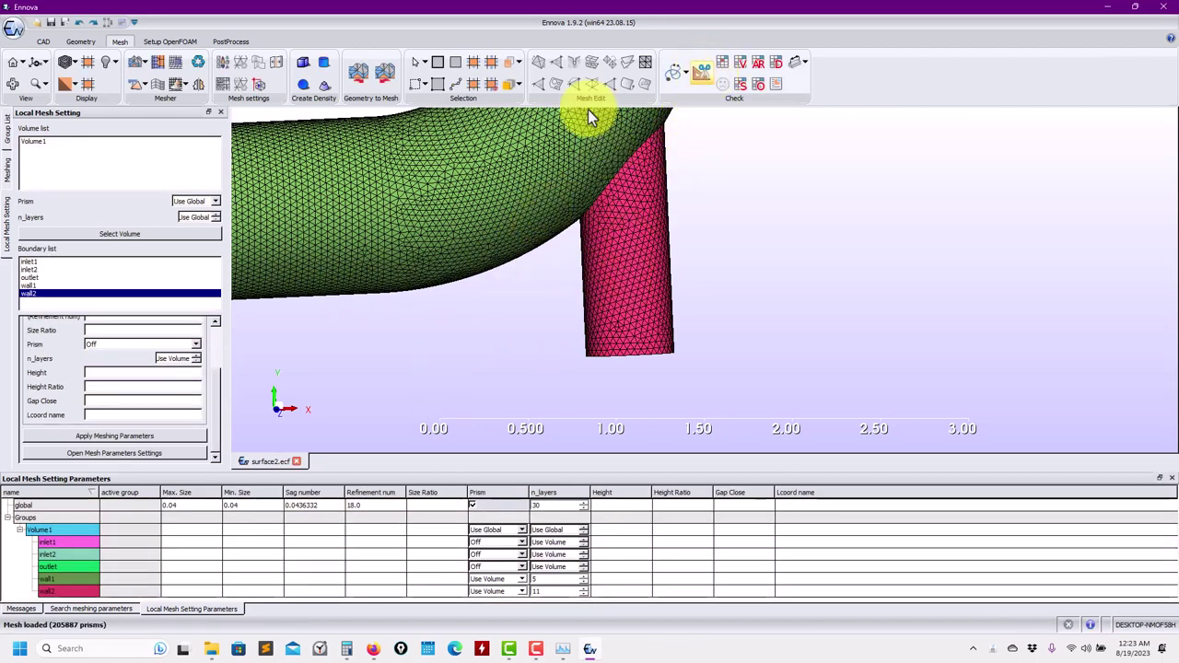
{"action": "left_click", "coordinate": [201, 135]}
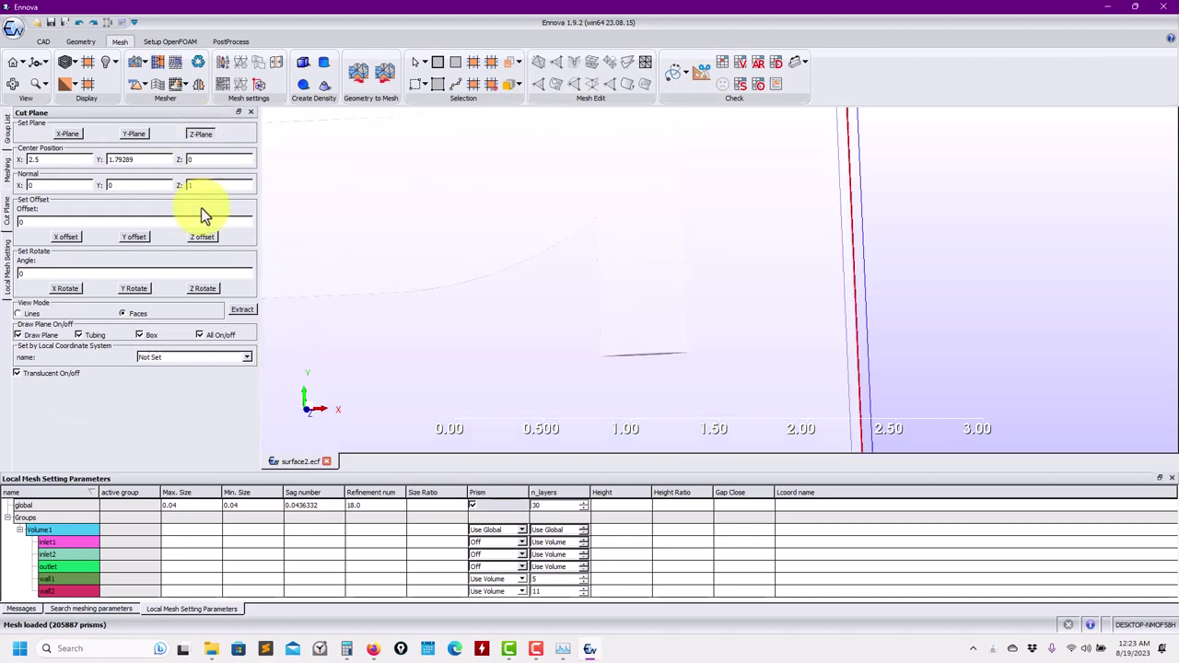
{"action": "left_click", "coordinate": [241, 309]}
{"action": "scroll", "coordinate": [579, 240], "scroll_direction": "up", "scroll_amount": 1}
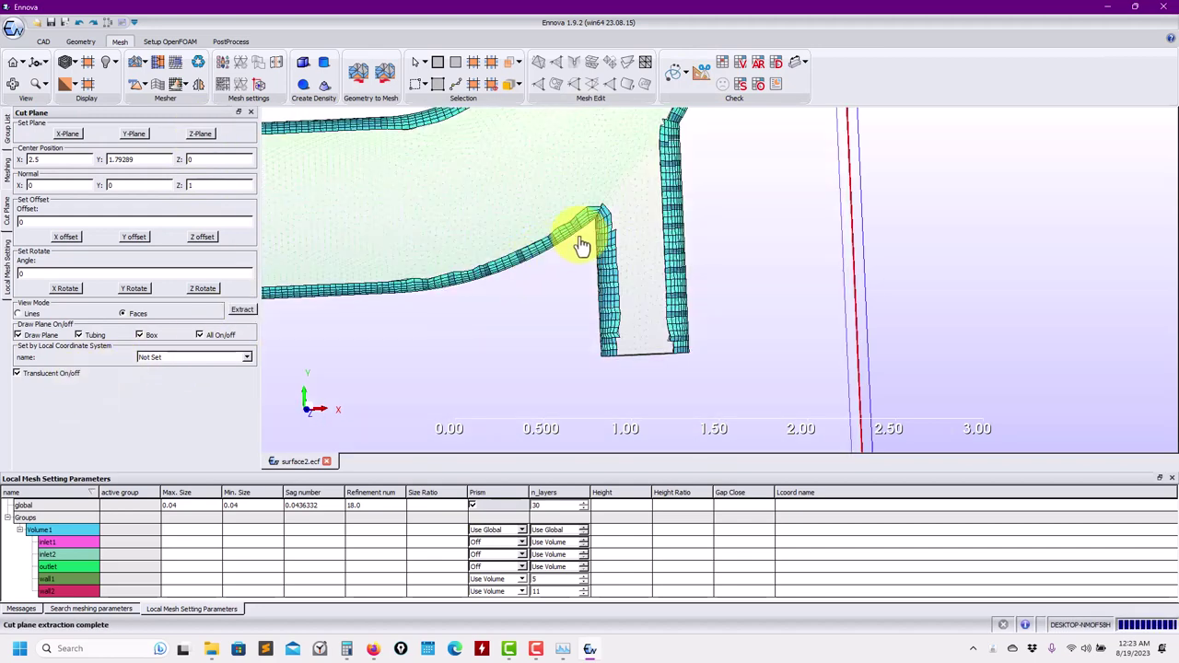
{"action": "scroll", "coordinate": [513, 184], "scroll_direction": "up", "scroll_amount": 1}
{"action": "scroll", "coordinate": [429, 185], "scroll_direction": "up", "scroll_amount": 2}
{"action": "scroll", "coordinate": [578, 349], "scroll_direction": "up", "scroll_amount": 1}
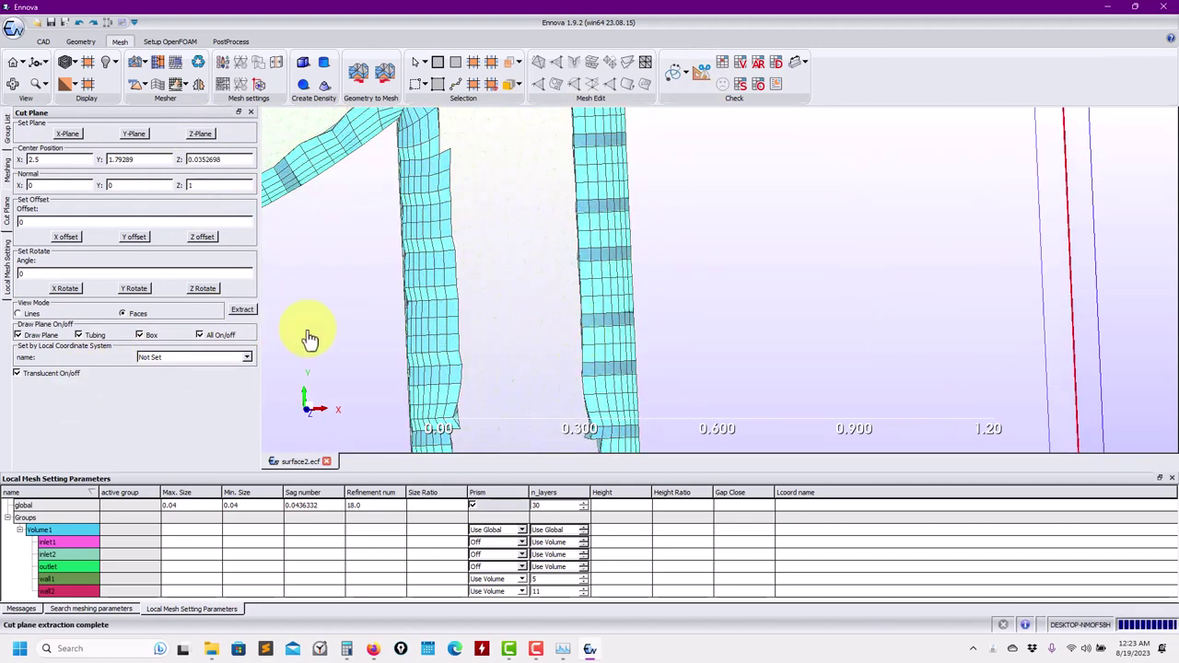
{"action": "left_click", "coordinate": [201, 336]}
{"action": "scroll", "coordinate": [534, 249], "scroll_direction": "up", "scroll_amount": 2}
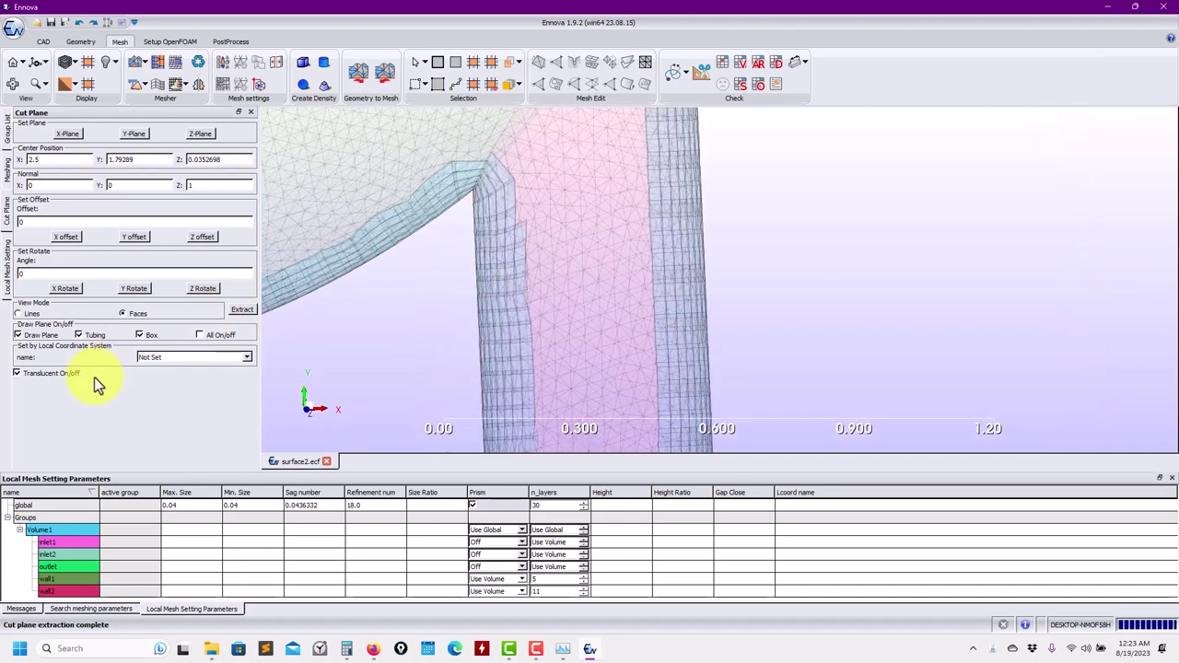
{"action": "left_click", "coordinate": [65, 375]}
{"action": "left_click", "coordinate": [64, 374]}
Step: Examine how the prism layers of wall1 and wall2 meet on both sides of the branch junction
{"action": "scroll", "coordinate": [671, 263], "scroll_direction": "up", "scroll_amount": 1}
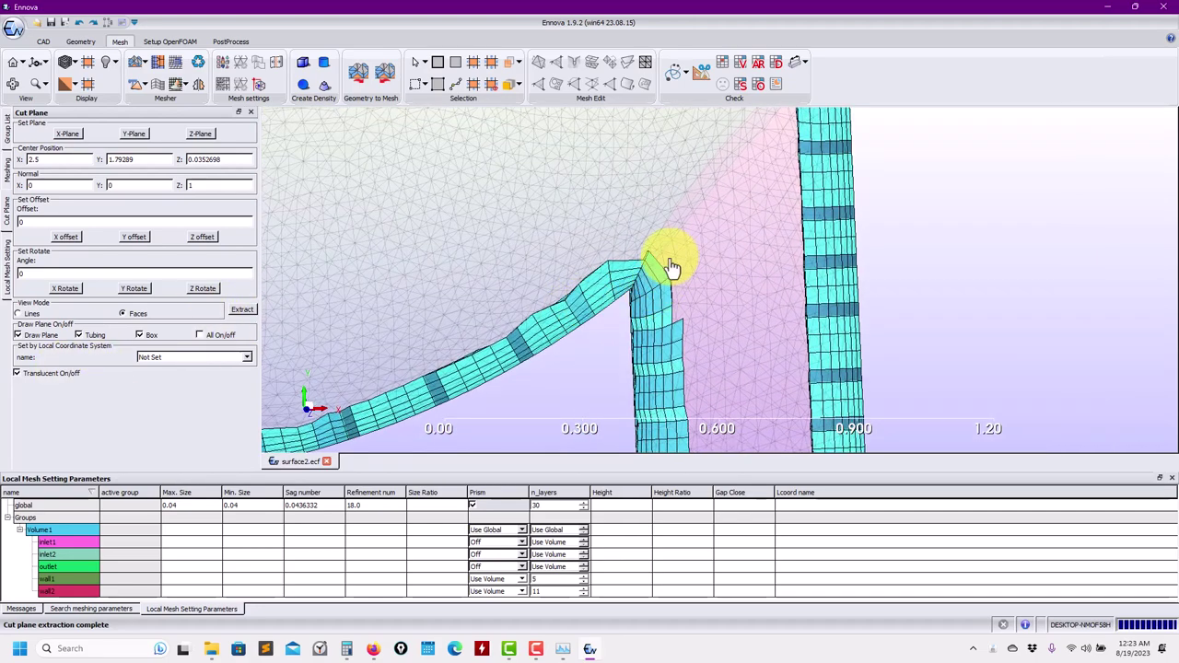
{"action": "scroll", "coordinate": [599, 309], "scroll_direction": "up", "scroll_amount": 1}
{"action": "scroll", "coordinate": [598, 306], "scroll_direction": "up", "scroll_amount": 1}
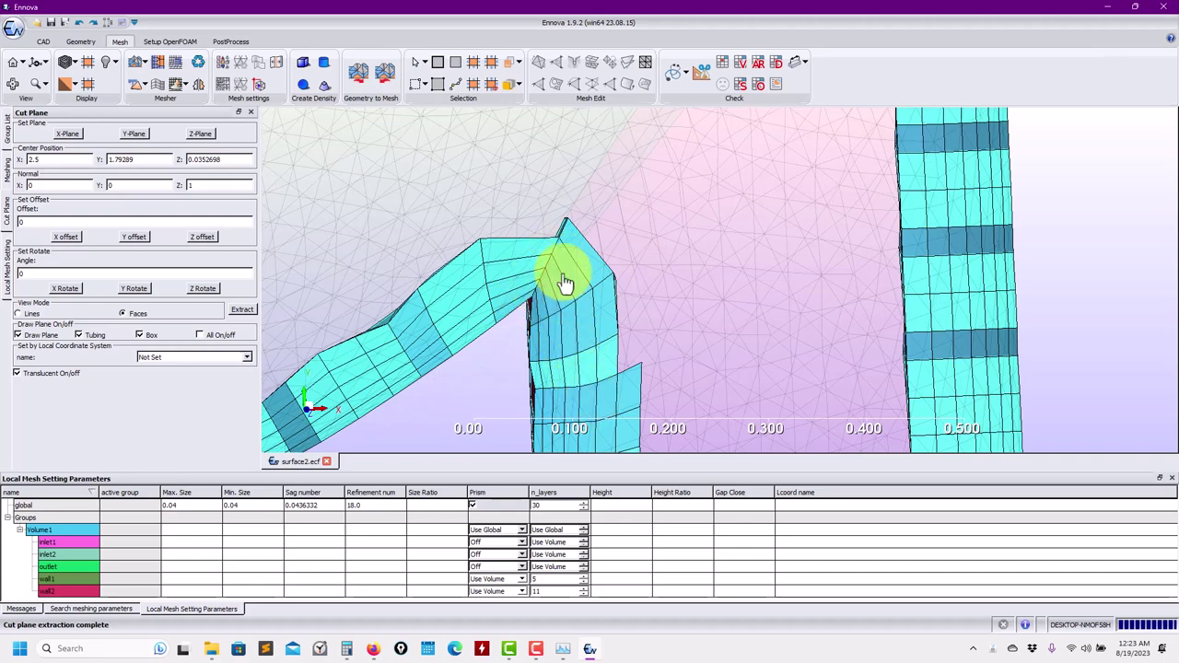
{"action": "scroll", "coordinate": [563, 258], "scroll_direction": "down", "scroll_amount": 2}
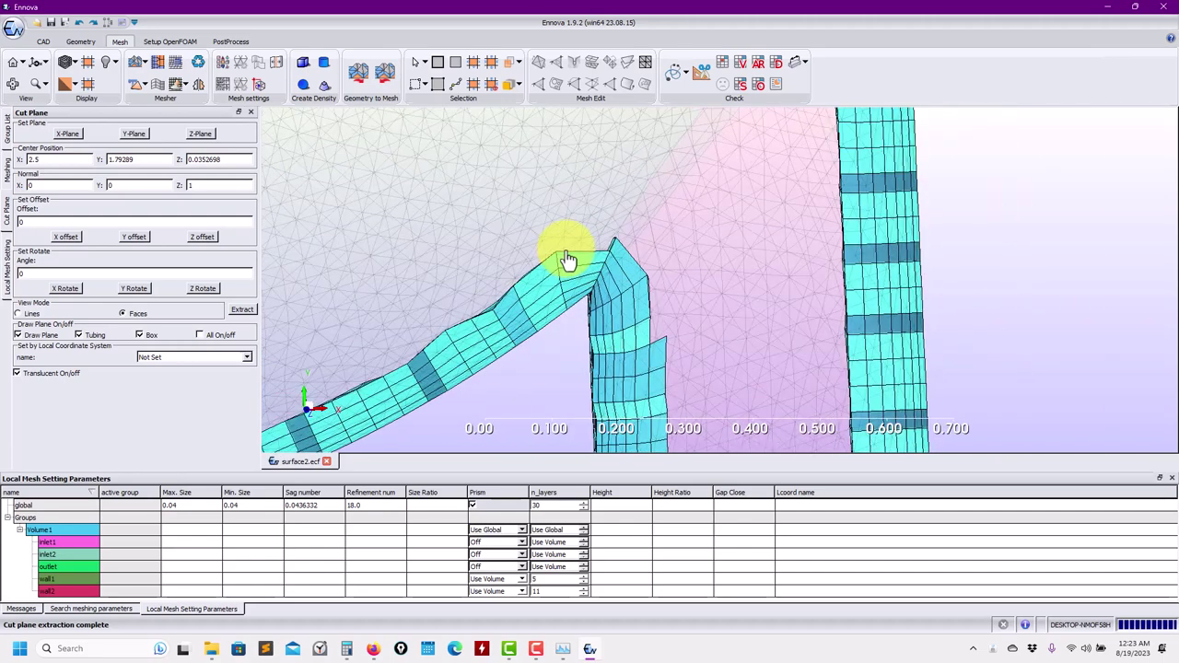
{"action": "scroll", "coordinate": [764, 239], "scroll_direction": "up", "scroll_amount": 3}
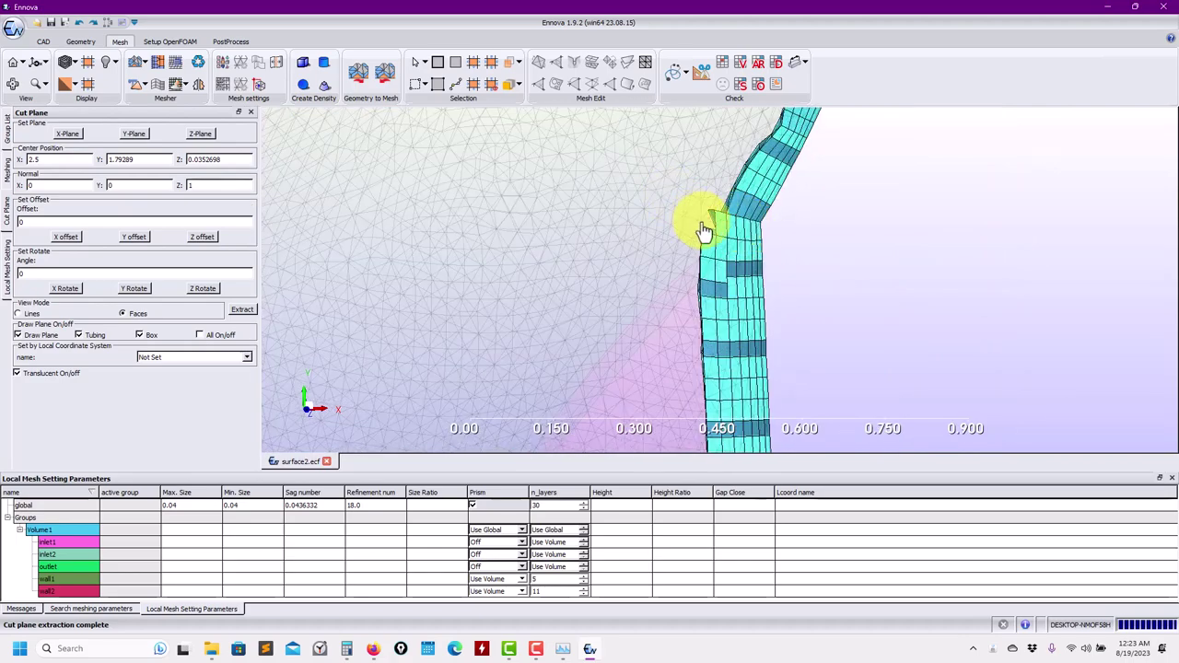
{"action": "scroll", "coordinate": [719, 368], "scroll_direction": "down", "scroll_amount": 3}
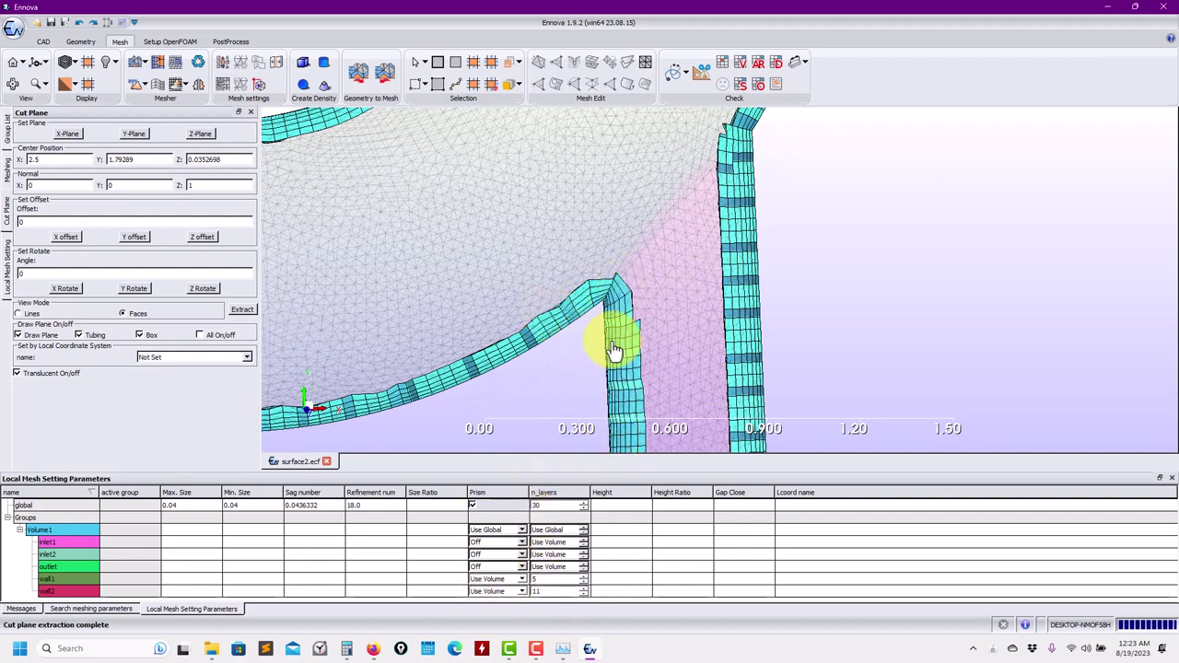
{"action": "scroll", "coordinate": [605, 332], "scroll_direction": "up", "scroll_amount": 2}
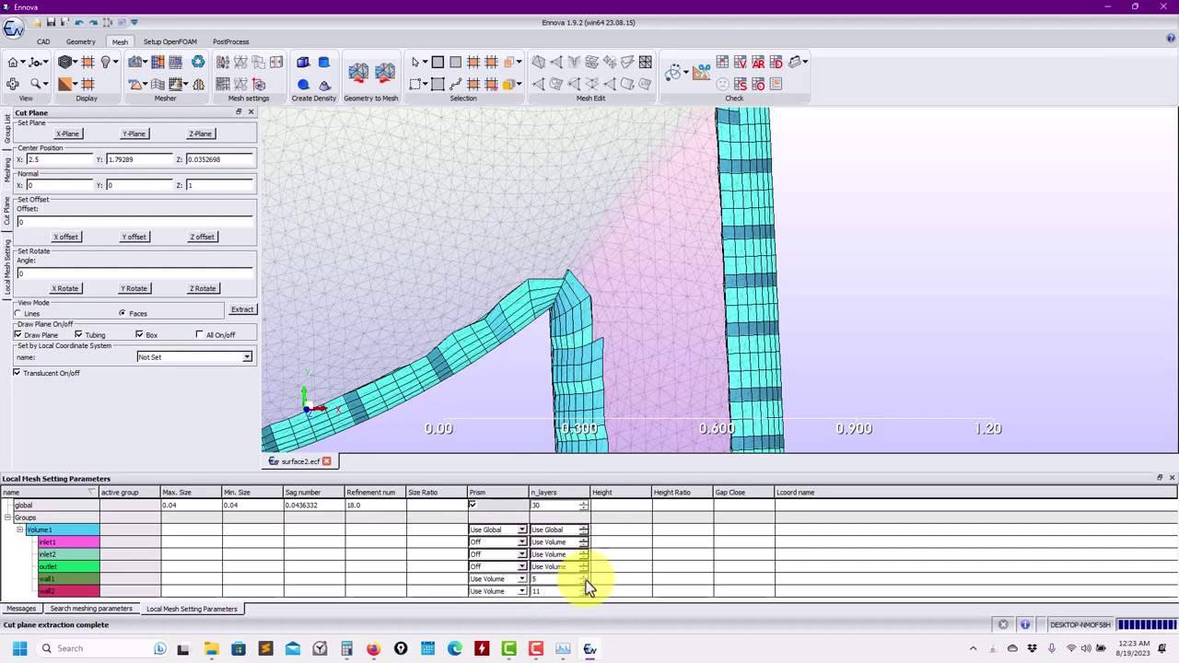
Step: Reduce wall1 to 3 prism layers, then regenerate and smooth the surface mesh and build its boundary layers
{"action": "left_click", "coordinate": [136, 62]}
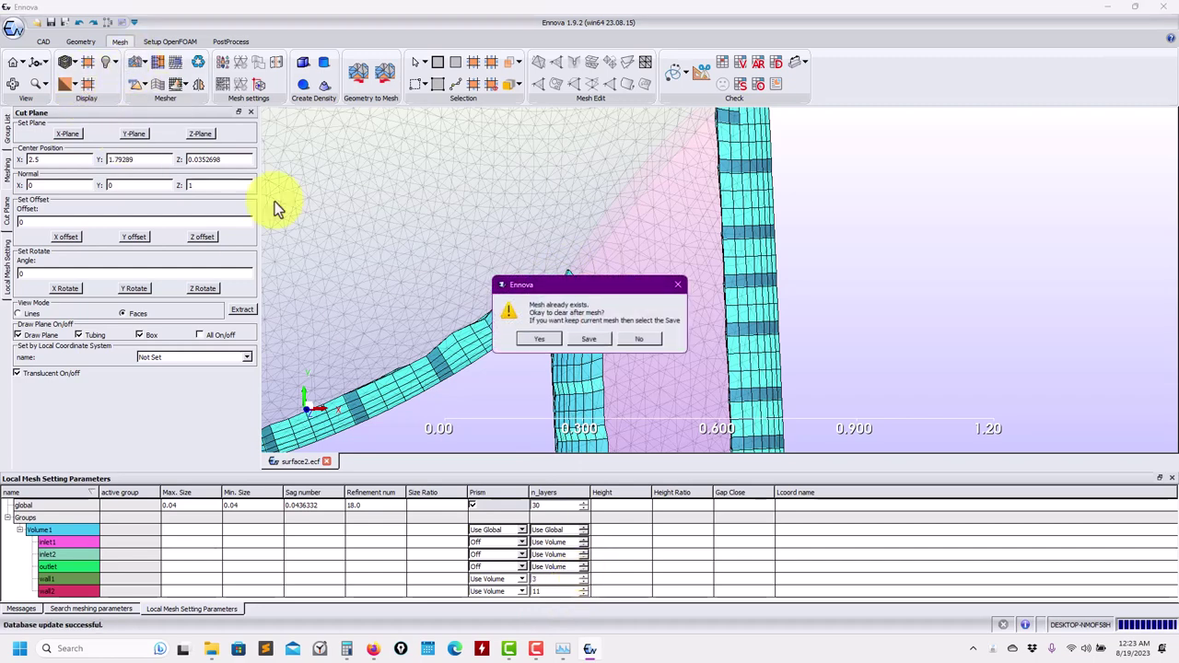
{"action": "left_click", "coordinate": [540, 340]}
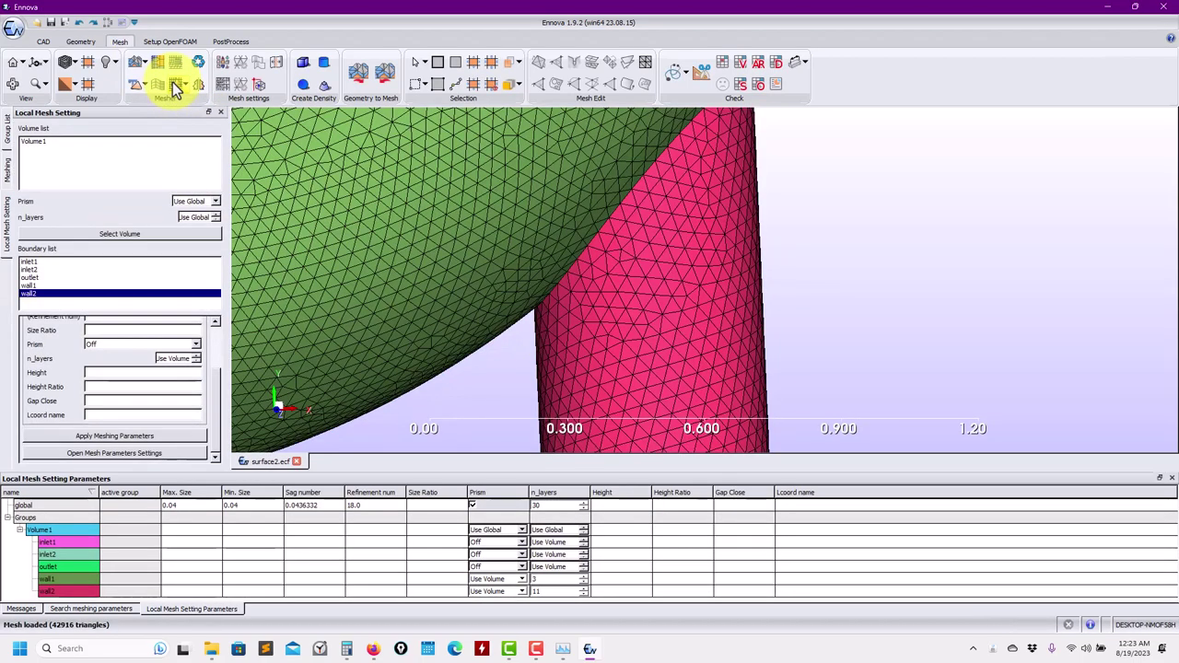
{"action": "left_click", "coordinate": [643, 357]}
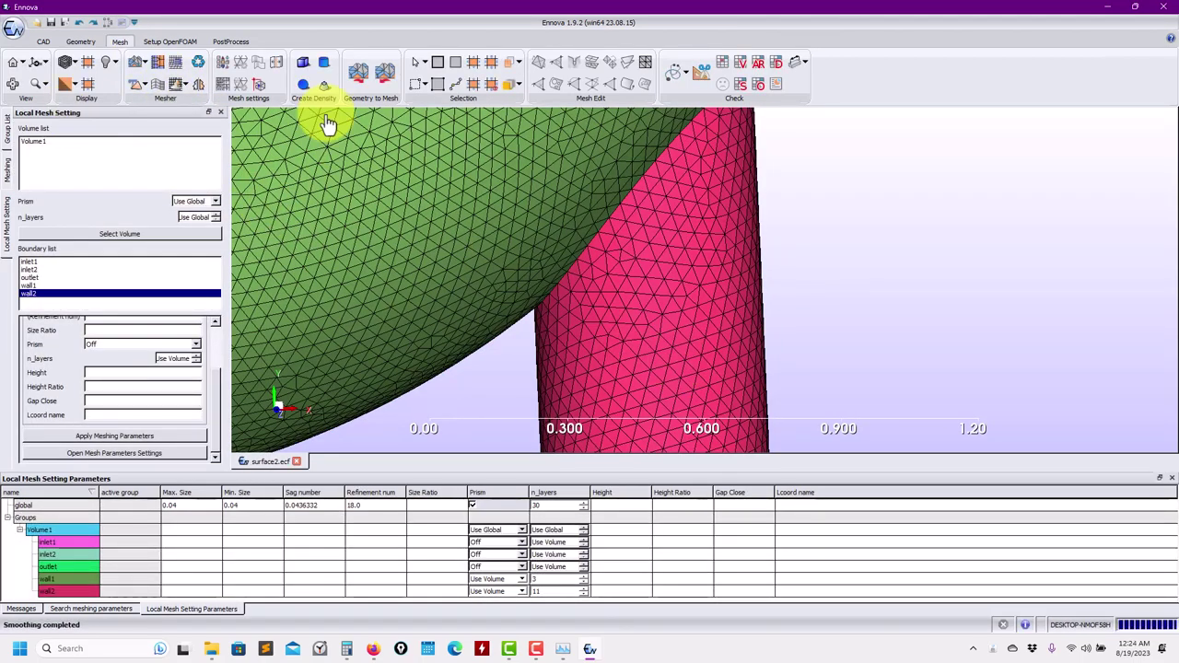
{"action": "left_click", "coordinate": [145, 85]}
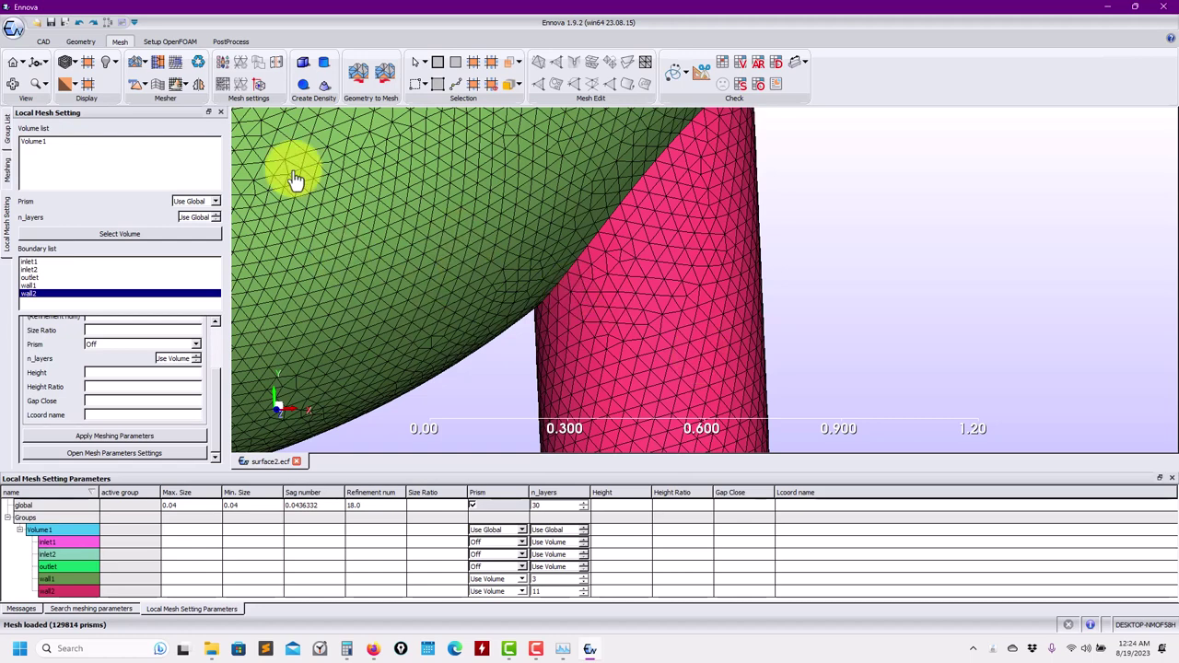
Step: Extract a Z-plane cut of the mesh with 3 layers on wall1 and switch off the plane drawing
{"action": "left_click", "coordinate": [701, 74]}
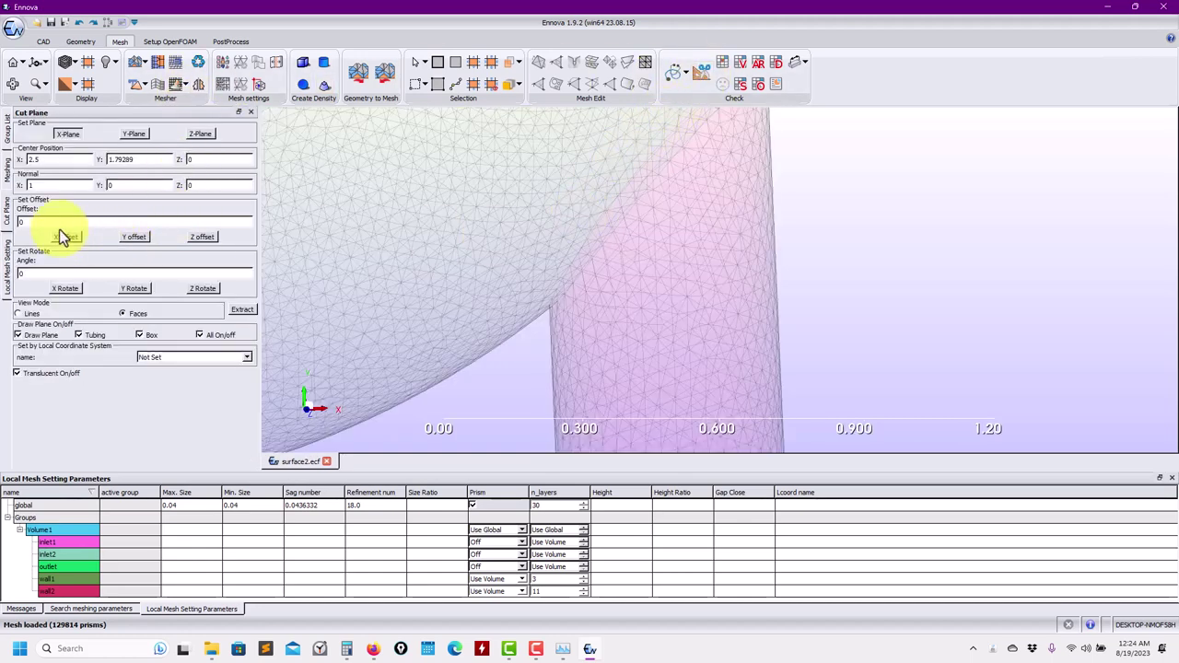
{"action": "left_click", "coordinate": [185, 82]}
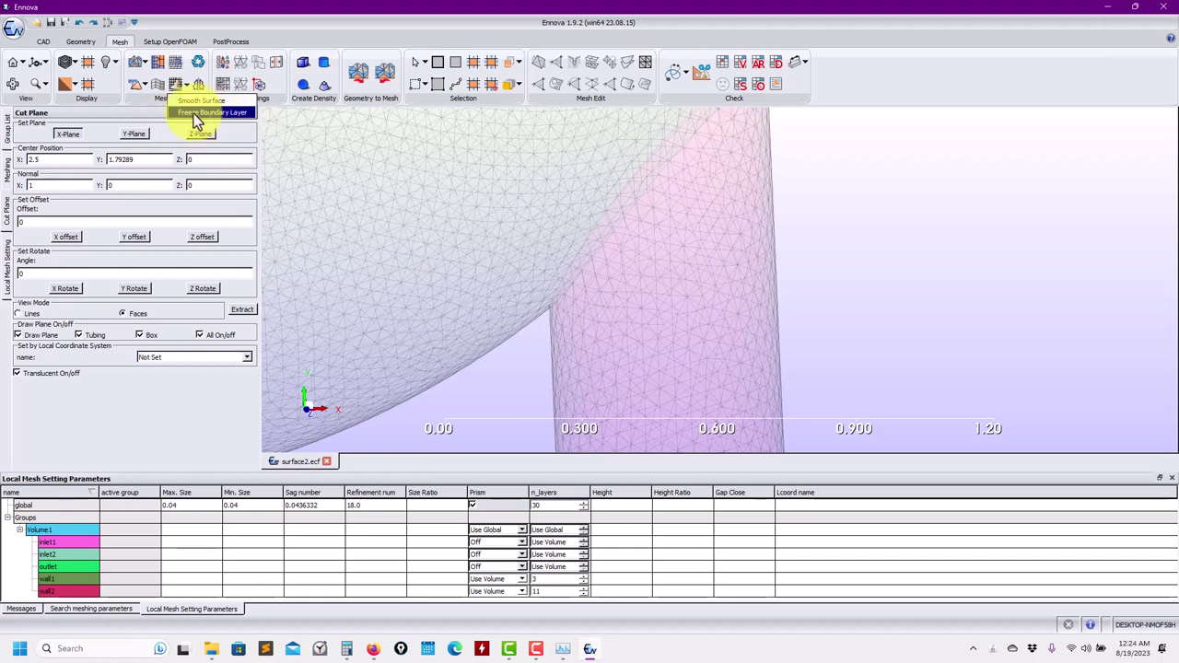
{"action": "left_click", "coordinate": [88, 429]}
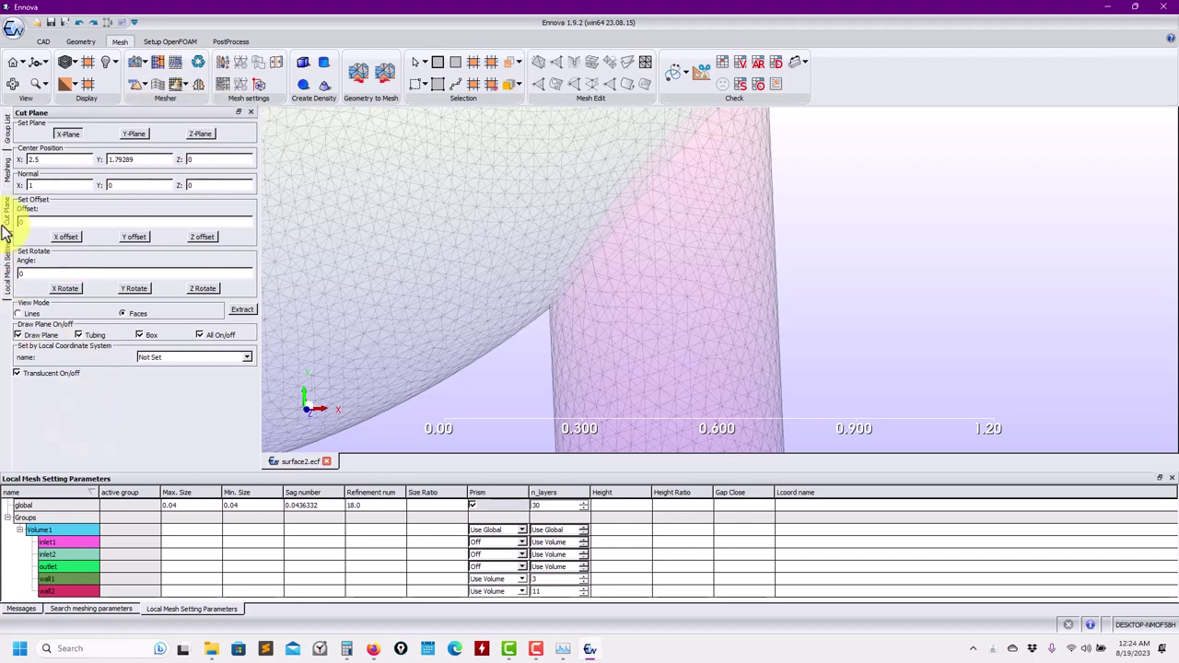
{"action": "left_click", "coordinate": [205, 136]}
{"action": "left_click", "coordinate": [243, 310]}
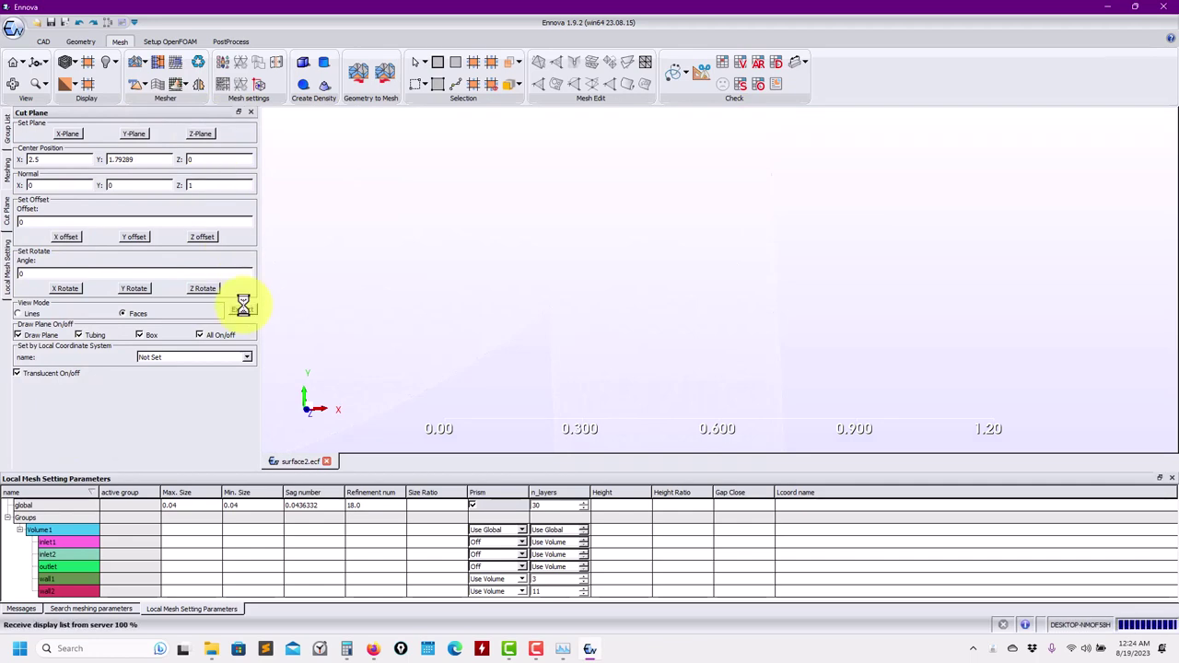
{"action": "scroll", "coordinate": [649, 329], "scroll_direction": "up", "scroll_amount": 3}
{"action": "scroll", "coordinate": [649, 329], "scroll_direction": "down", "scroll_amount": 3}
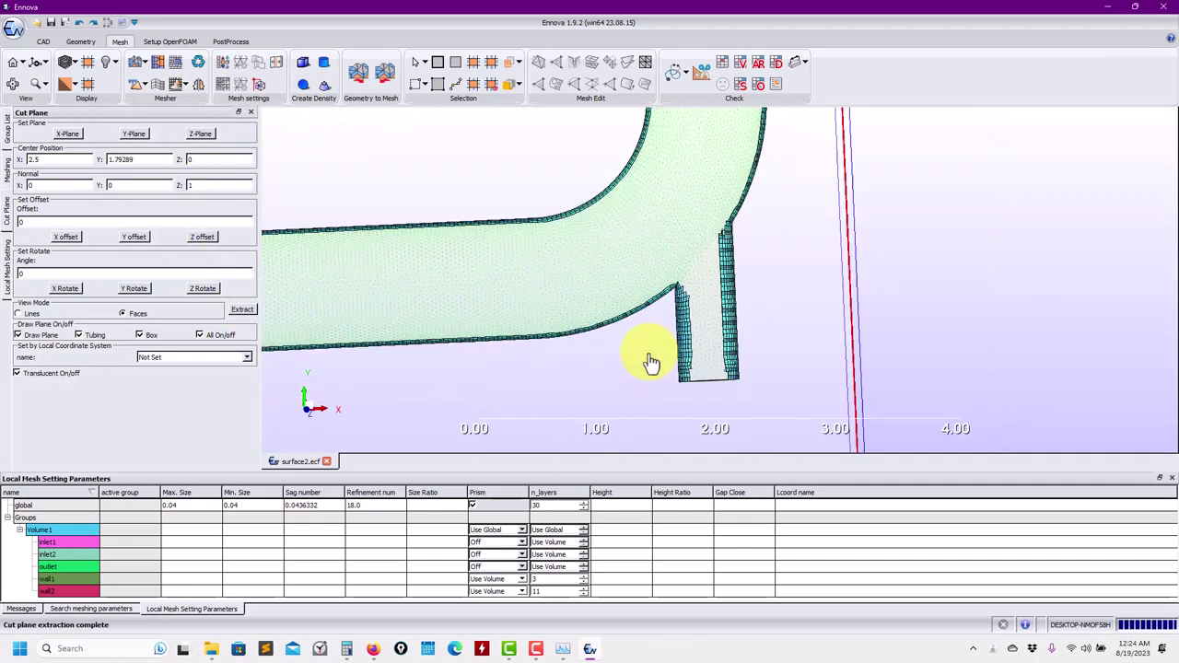
{"action": "left_click", "coordinate": [218, 335]}
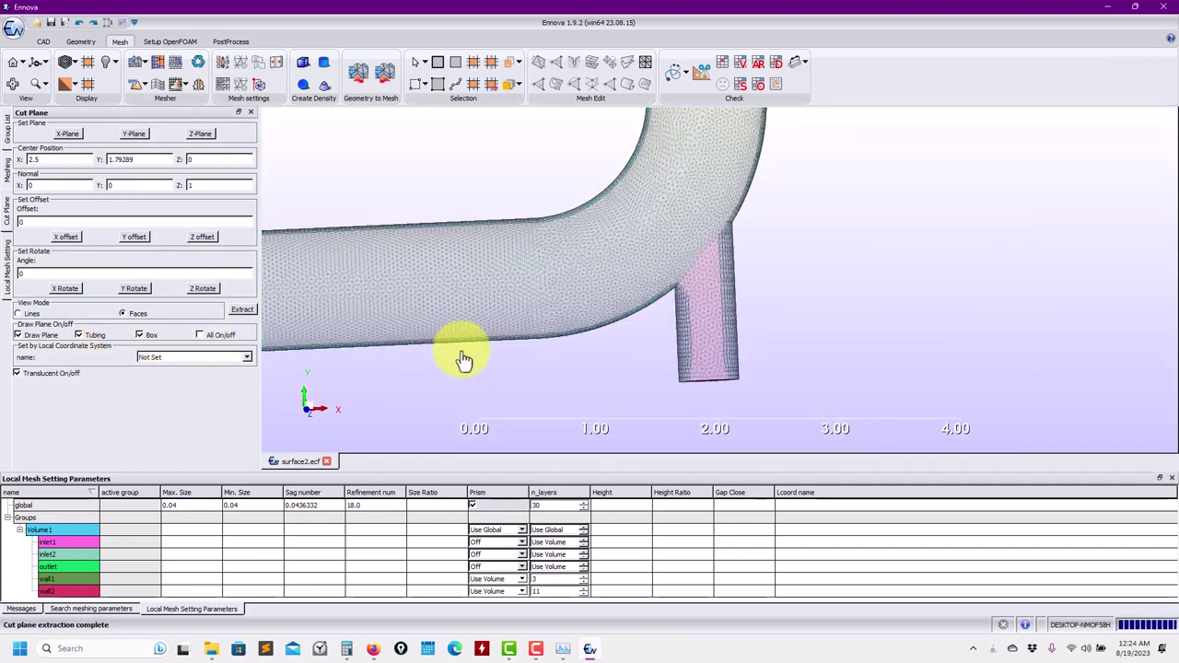
Step: Examine how the 3-layer wall1 prisms meet the 11-layer wall2 prisms at the branch junction in the cut
{"action": "scroll", "coordinate": [526, 316], "scroll_direction": "up", "scroll_amount": 5}
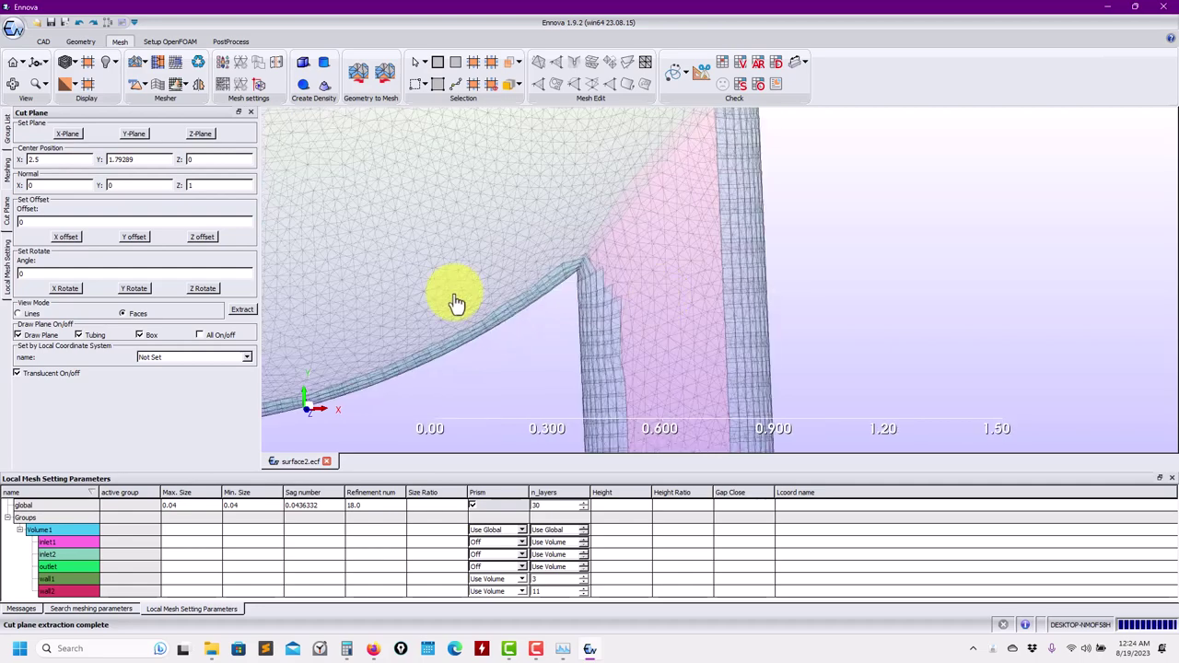
{"action": "left_click", "coordinate": [62, 374]}
{"action": "left_click", "coordinate": [62, 374]}
{"action": "scroll", "coordinate": [527, 281], "scroll_direction": "up", "scroll_amount": 3}
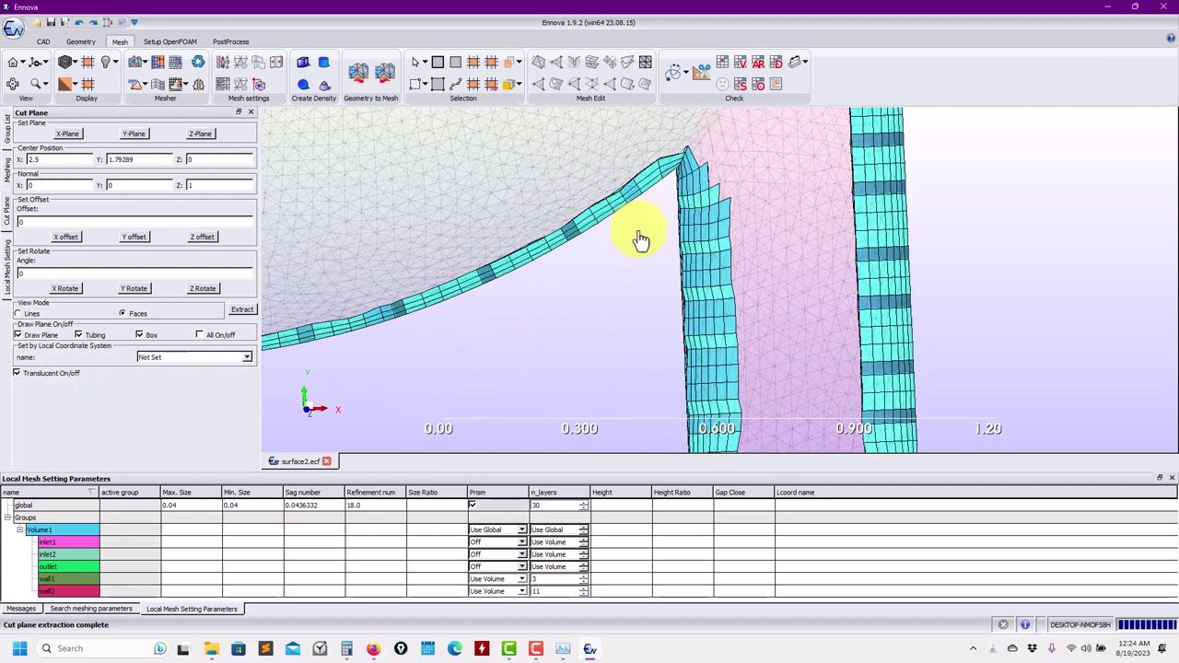
{"action": "scroll", "coordinate": [661, 268], "scroll_direction": "down", "scroll_amount": 6}
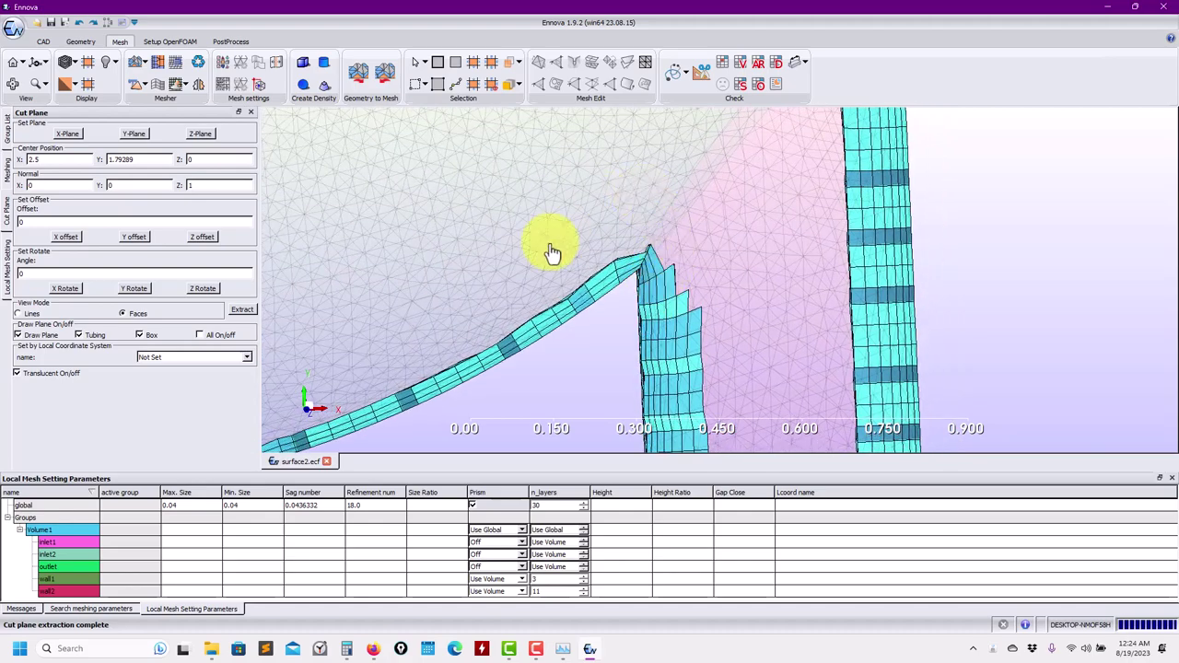
{"action": "scroll", "coordinate": [774, 268], "scroll_direction": "up", "scroll_amount": 3}
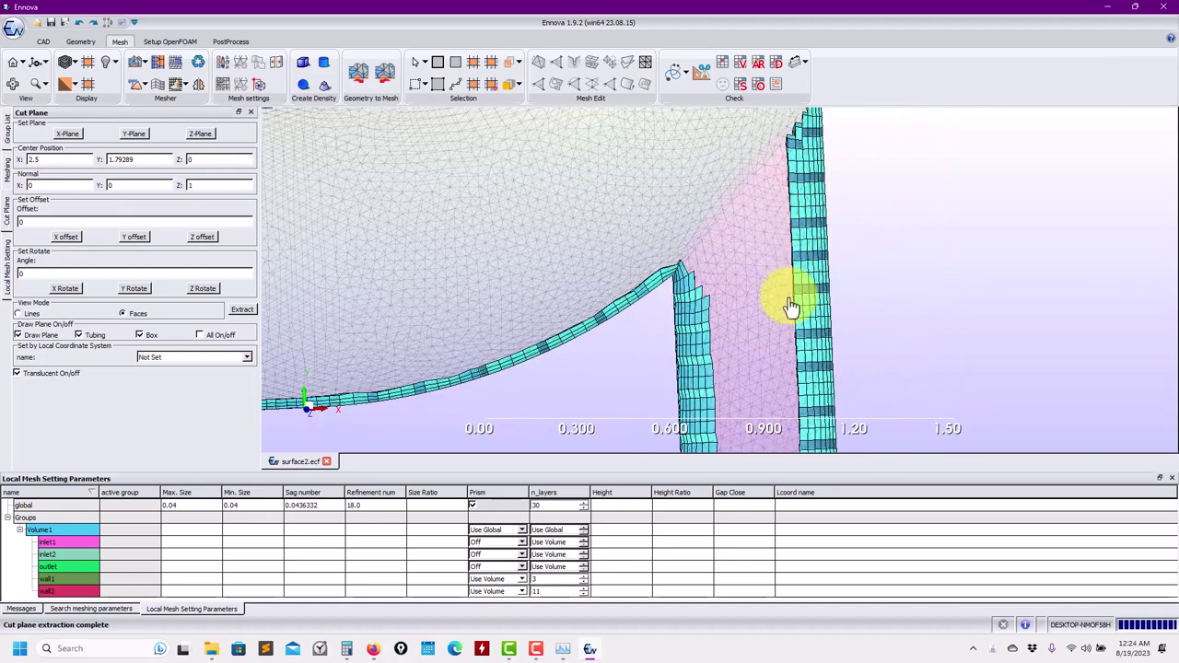
{"action": "scroll", "coordinate": [737, 221], "scroll_direction": "down", "scroll_amount": 2}
{"action": "scroll", "coordinate": [755, 239], "scroll_direction": "up", "scroll_amount": 1}
{"action": "middle_click_drag", "start_coordinate": [746, 233], "coordinate": [732, 313]}
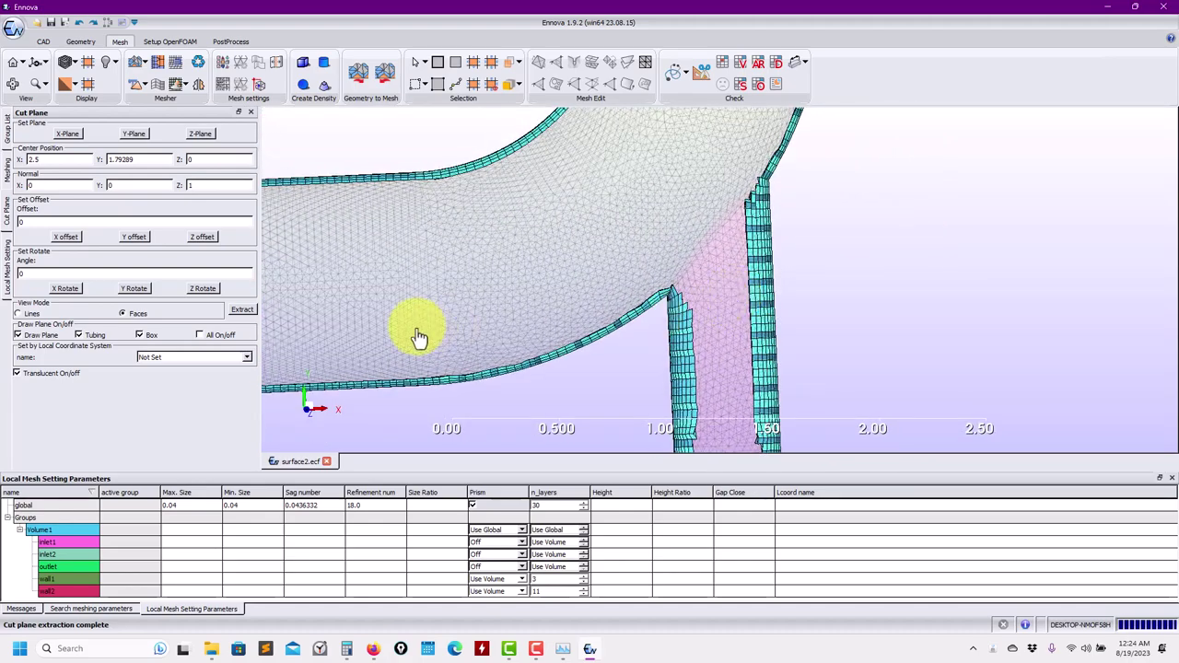
Step: Reset the number of prism layers on wall1 and wall2 to Use Volume
{"action": "double_click", "coordinate": [580, 580]}
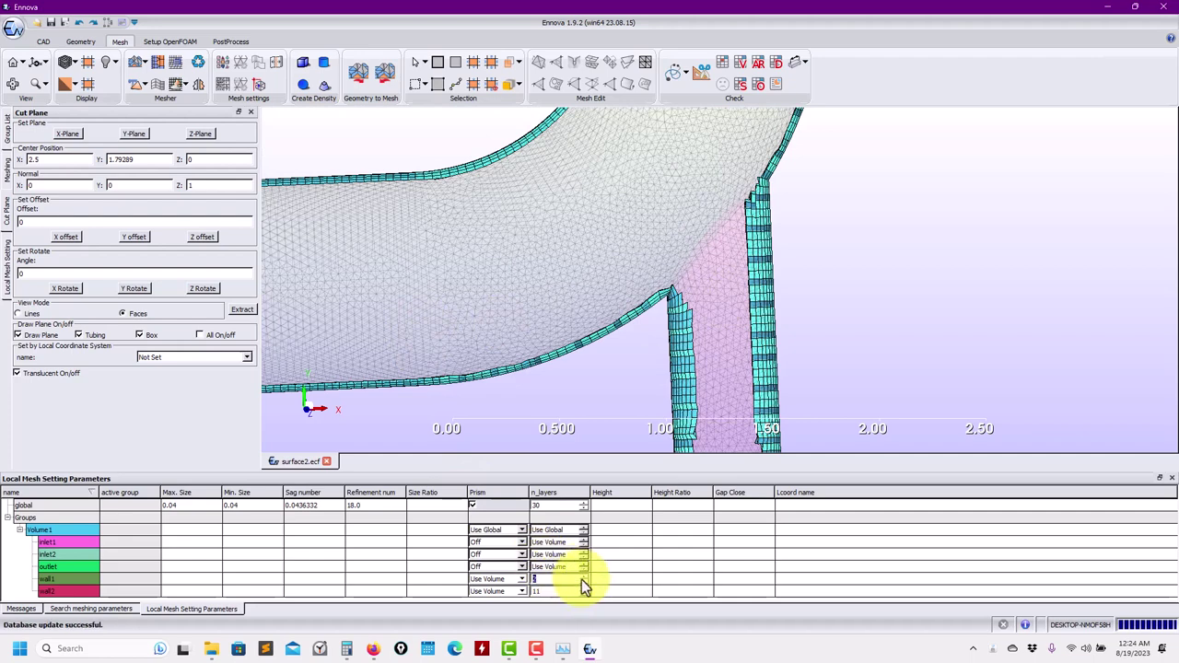
{"action": "left_click", "coordinate": [583, 582]}
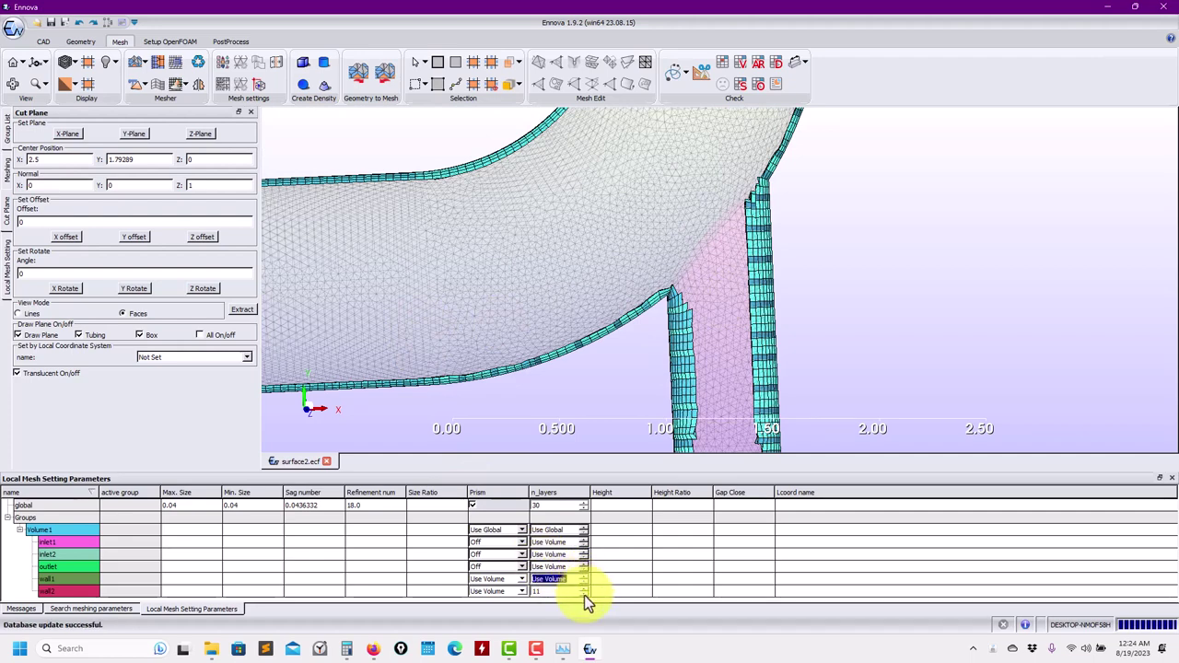
{"action": "left_click", "coordinate": [583, 594]}
{"action": "left_click", "coordinate": [584, 595]}
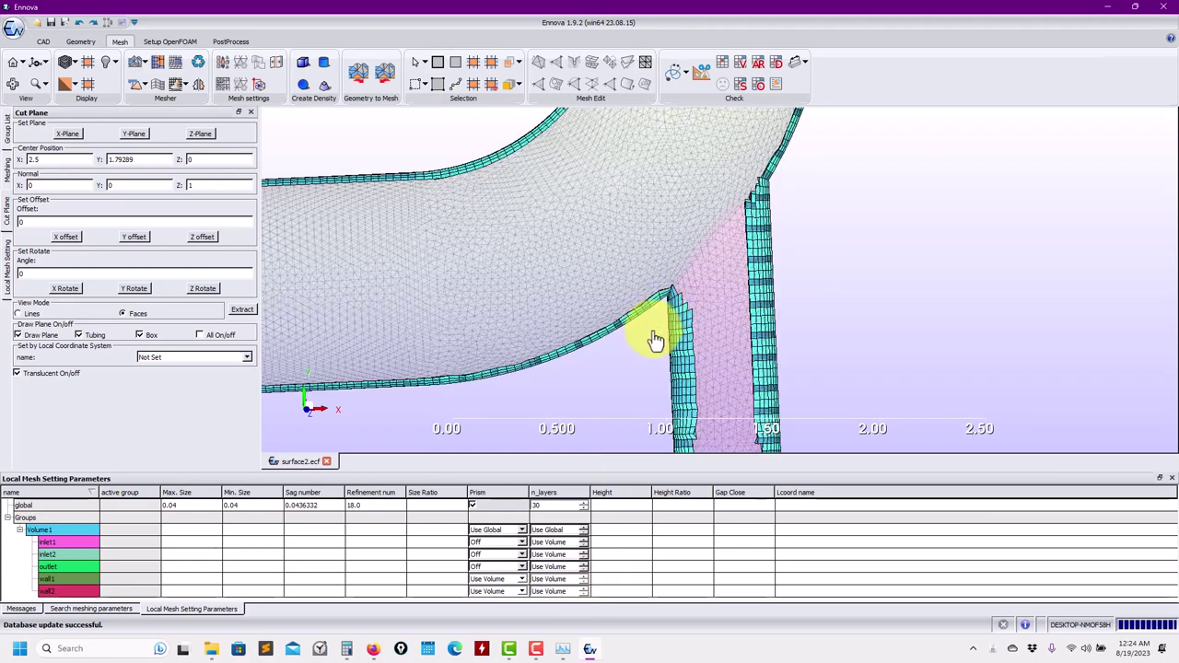
Step: Set the prism height of both wall1 and wall2 to 0.002
{"action": "scroll", "coordinate": [655, 340], "scroll_direction": "up", "scroll_amount": 2}
{"action": "scroll", "coordinate": [705, 271], "scroll_direction": "up", "scroll_amount": 3}
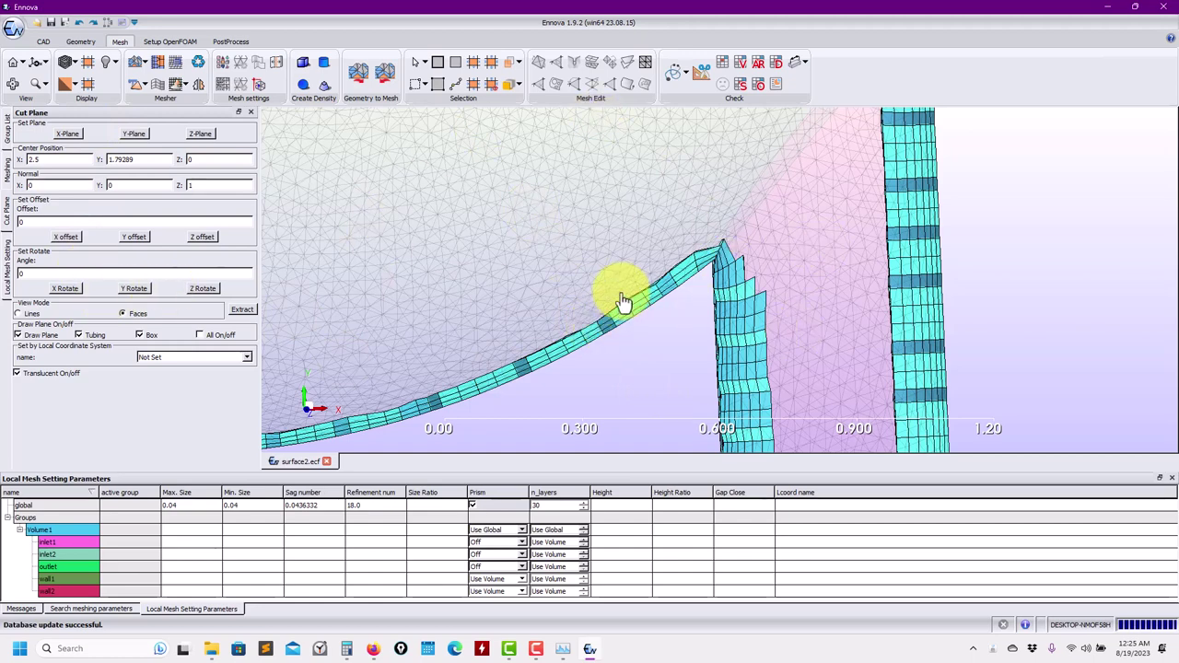
{"action": "left_click", "coordinate": [609, 580]}
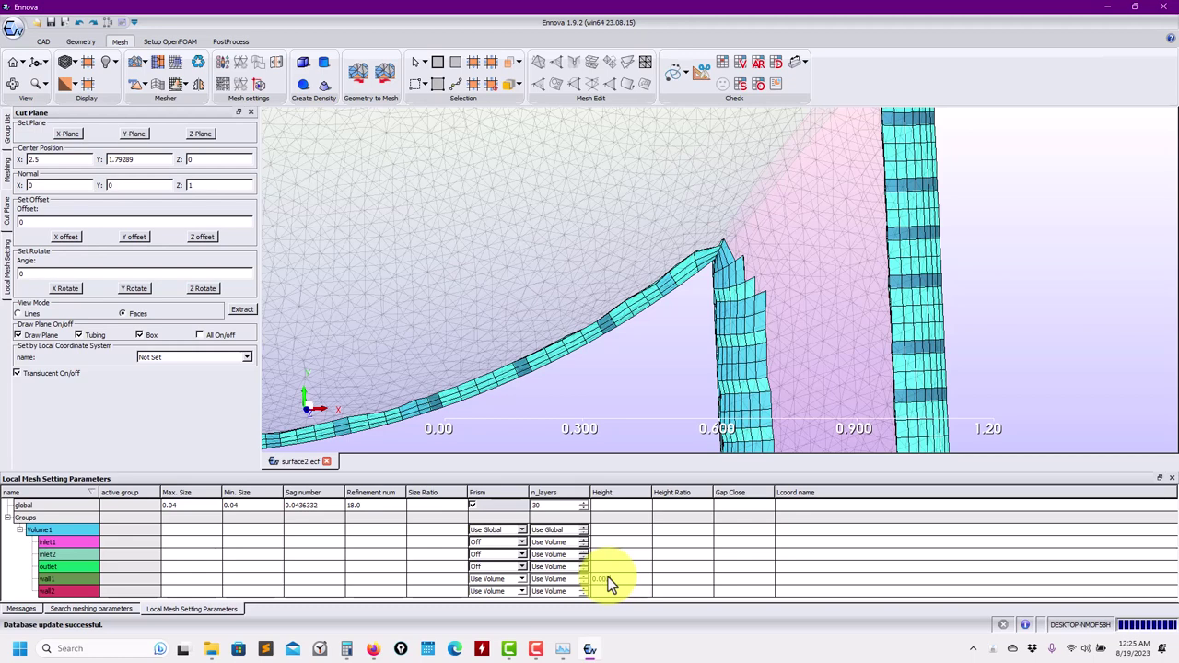
{"action": "left_click", "coordinate": [603, 591]}
{"action": "type", "text": "0.002"}
{"action": "left_click", "coordinate": [346, 648]}
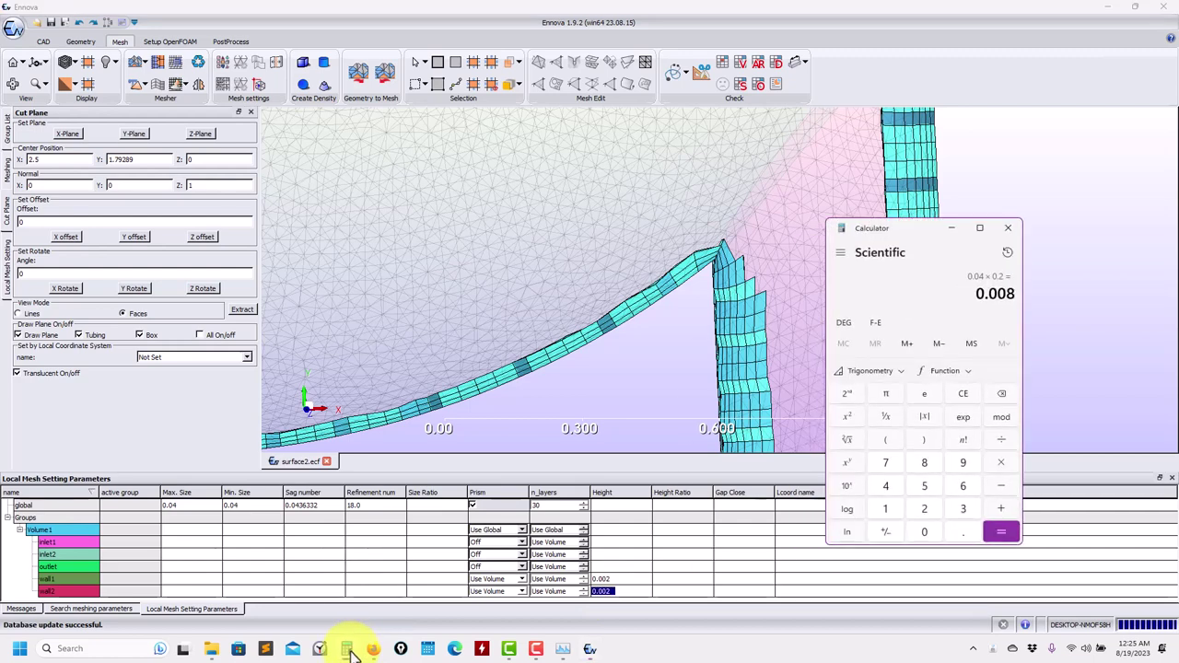
{"action": "left_click", "coordinate": [348, 648]}
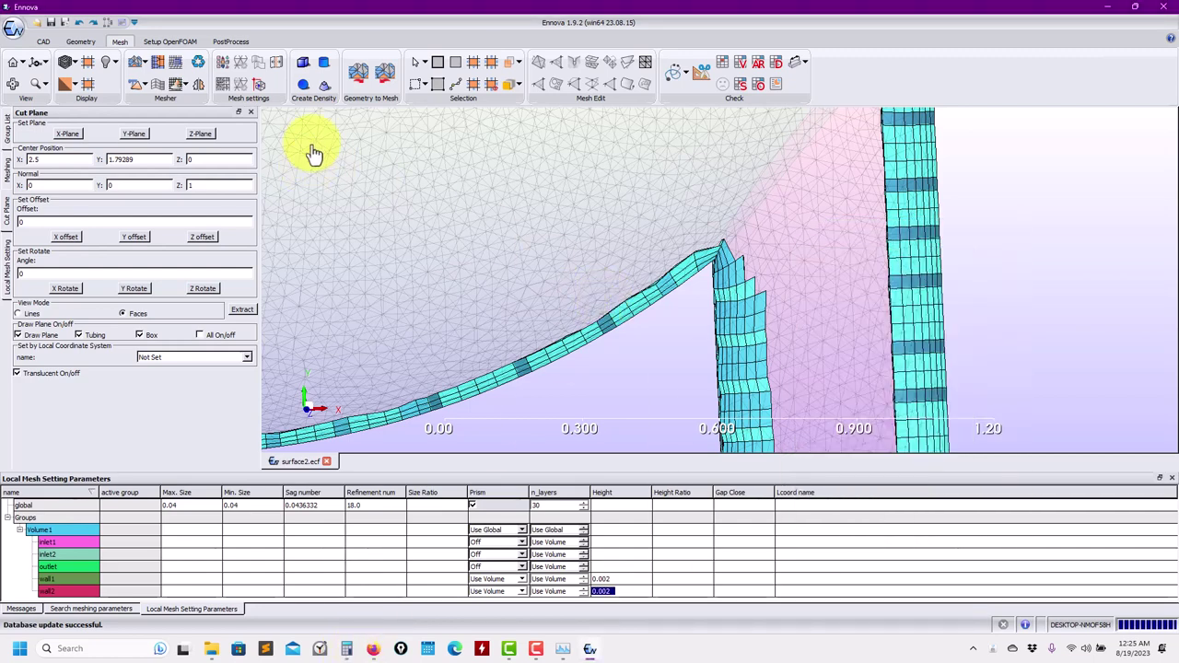
Step: Regenerate the surface mesh with the 0.002 heights and build its prism boundary layers
{"action": "left_click", "coordinate": [136, 62]}
{"action": "left_click", "coordinate": [552, 337]}
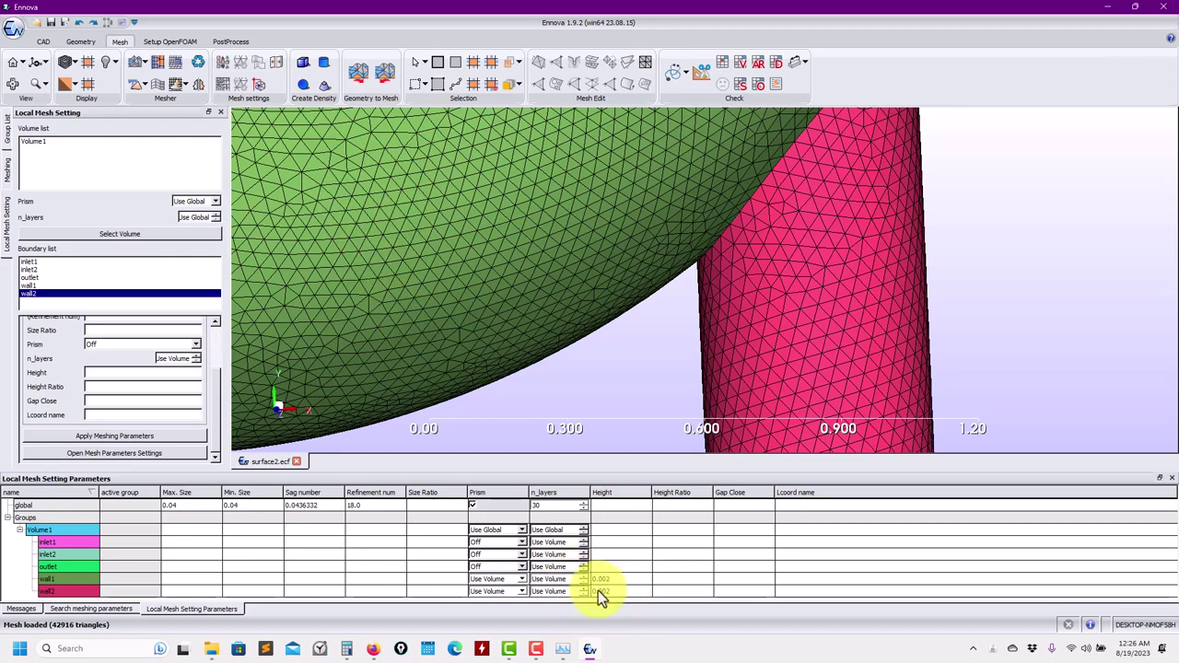
{"action": "left_click", "coordinate": [158, 85]}
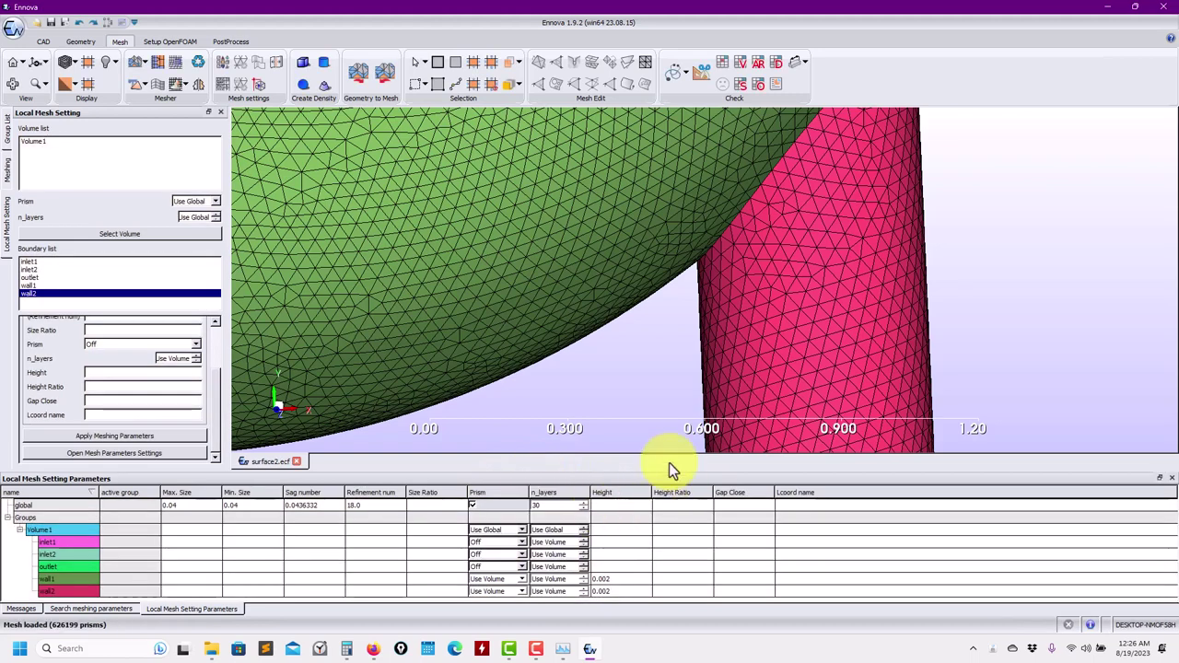
Step: Extract a Z-plane cut of the new mesh, hiding the plane drawing and keeping the surrounding mesh translucent
{"action": "left_click", "coordinate": [700, 72]}
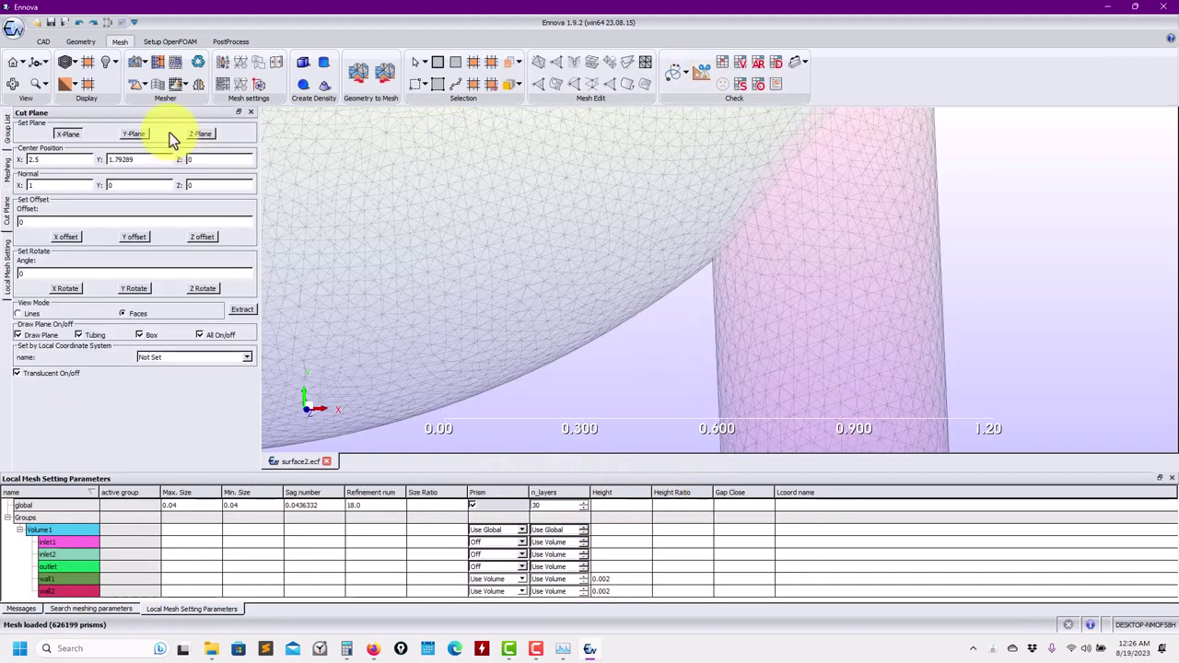
{"action": "left_click", "coordinate": [193, 135]}
{"action": "left_click", "coordinate": [242, 310]}
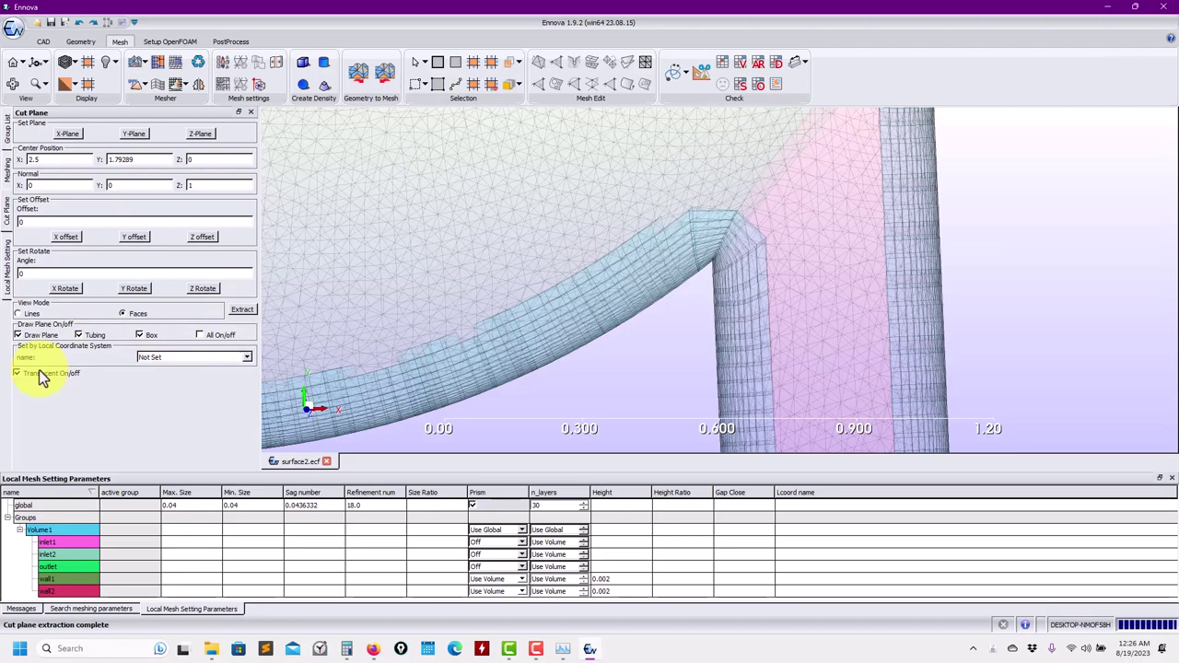
{"action": "left_click", "coordinate": [39, 374]}
{"action": "left_click", "coordinate": [38, 374]}
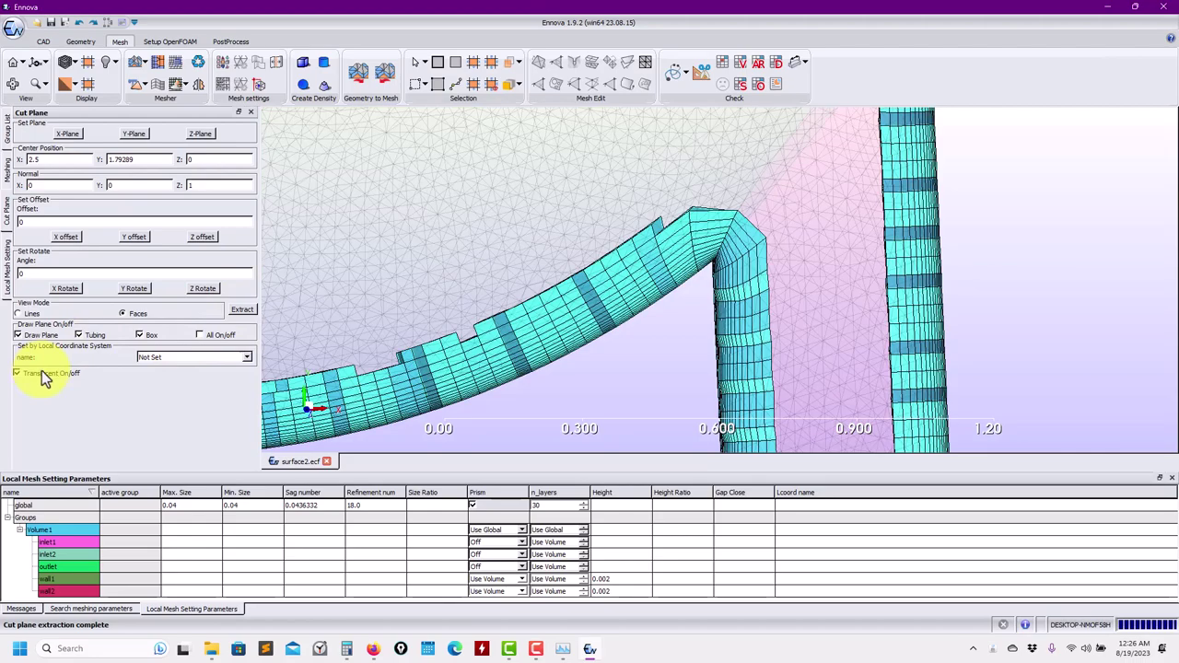
Step: Examine the prism layer heights and their growth from the wall along the wall2 branch pipe
{"action": "scroll", "coordinate": [699, 387], "scroll_direction": "up", "scroll_amount": 5}
{"action": "scroll", "coordinate": [723, 345], "scroll_direction": "down", "scroll_amount": 5}
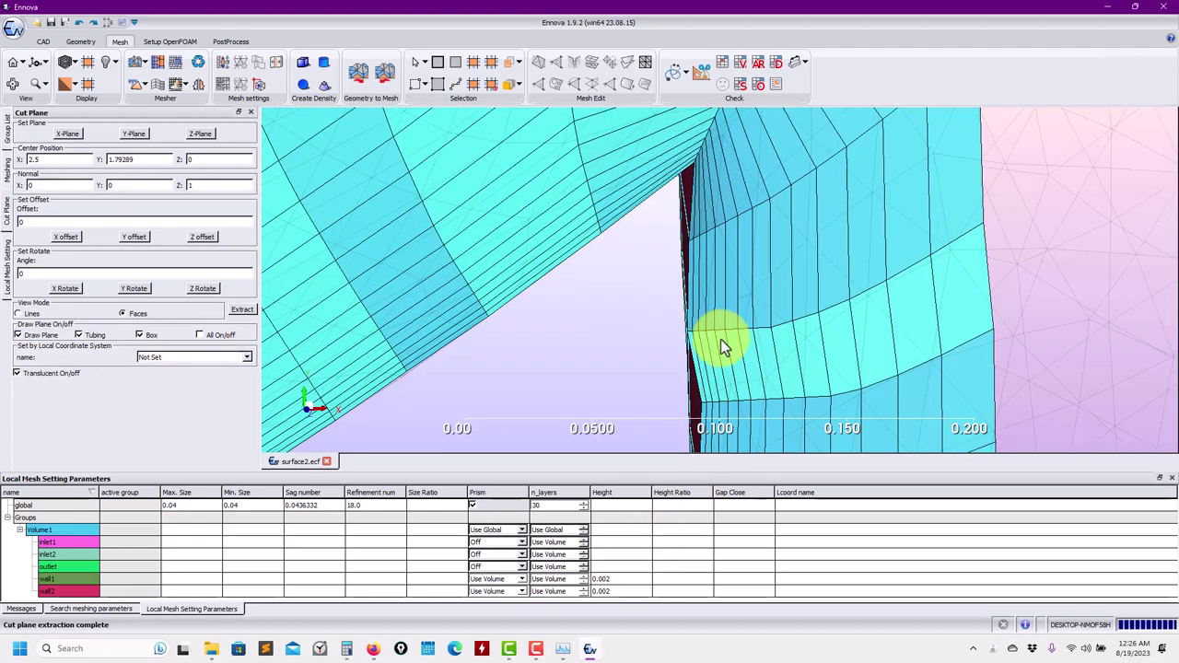
{"action": "scroll", "coordinate": [717, 354], "scroll_direction": "down", "scroll_amount": 2}
{"action": "scroll", "coordinate": [697, 342], "scroll_direction": "up", "scroll_amount": 5}
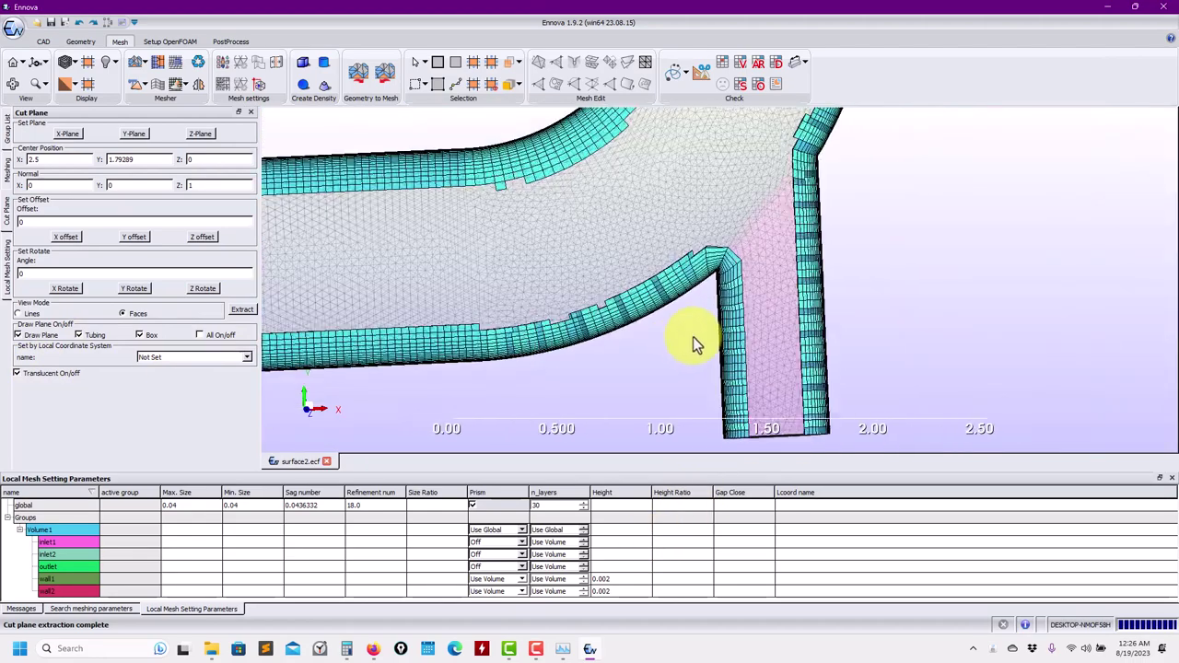
{"action": "scroll", "coordinate": [776, 302], "scroll_direction": "up", "scroll_amount": 5}
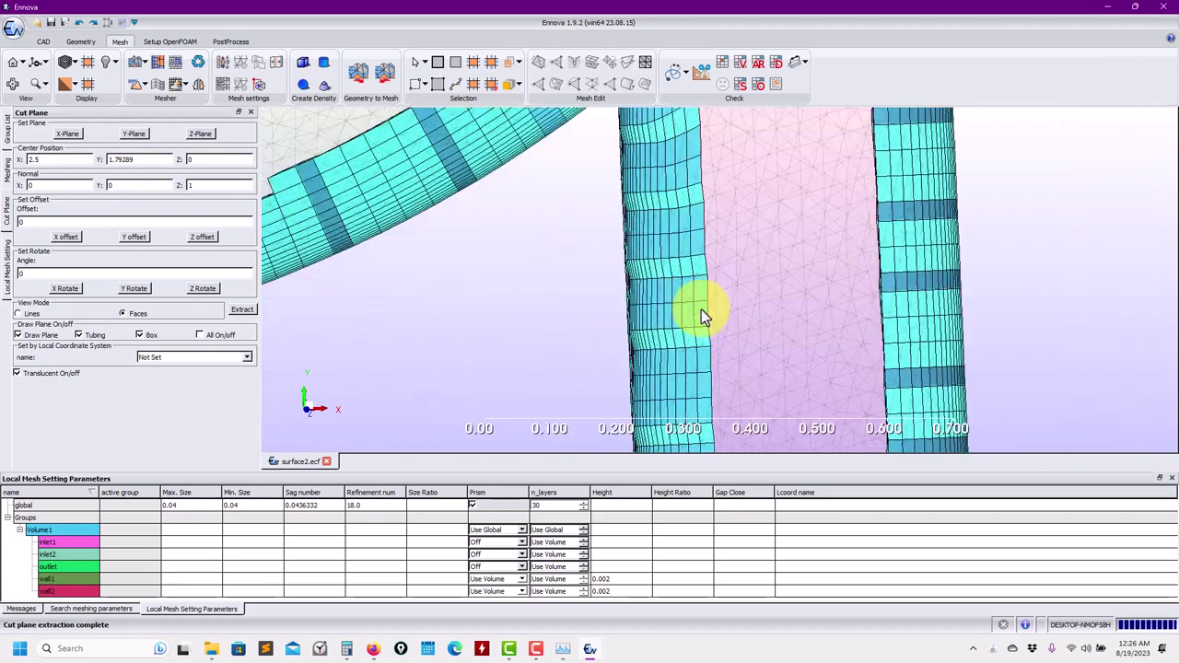
{"action": "scroll", "coordinate": [497, 354], "scroll_direction": "up", "scroll_amount": 2}
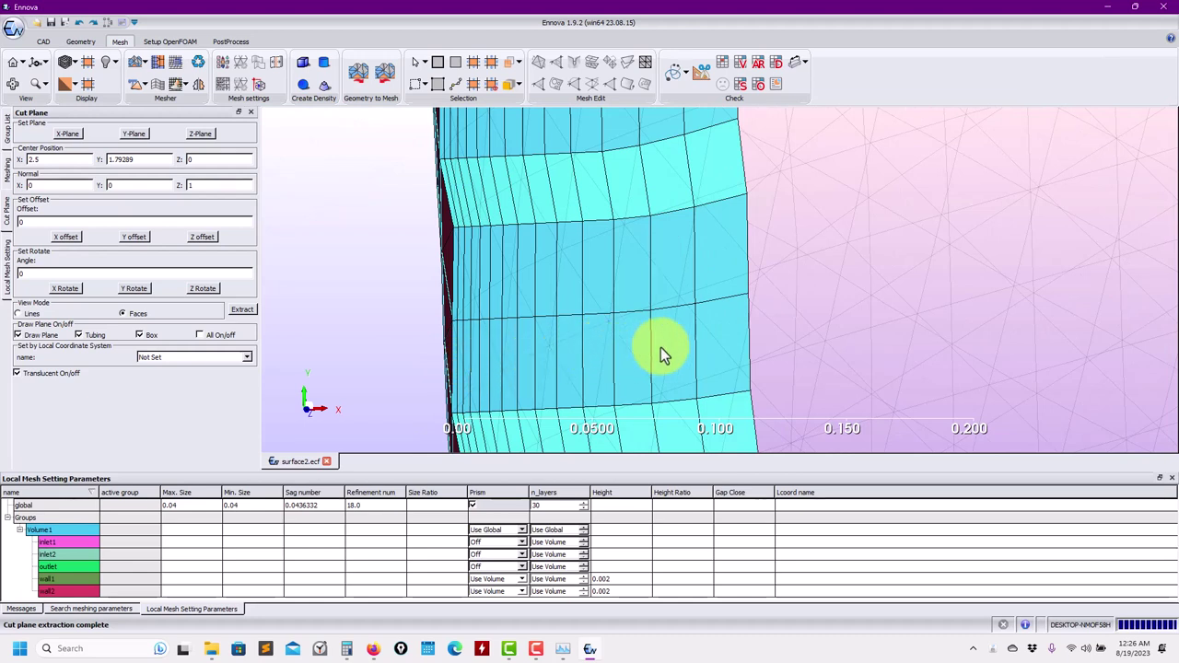
{"action": "scroll", "coordinate": [714, 350], "scroll_direction": "down", "scroll_amount": 2}
{"action": "scroll", "coordinate": [714, 346], "scroll_direction": "down", "scroll_amount": 2}
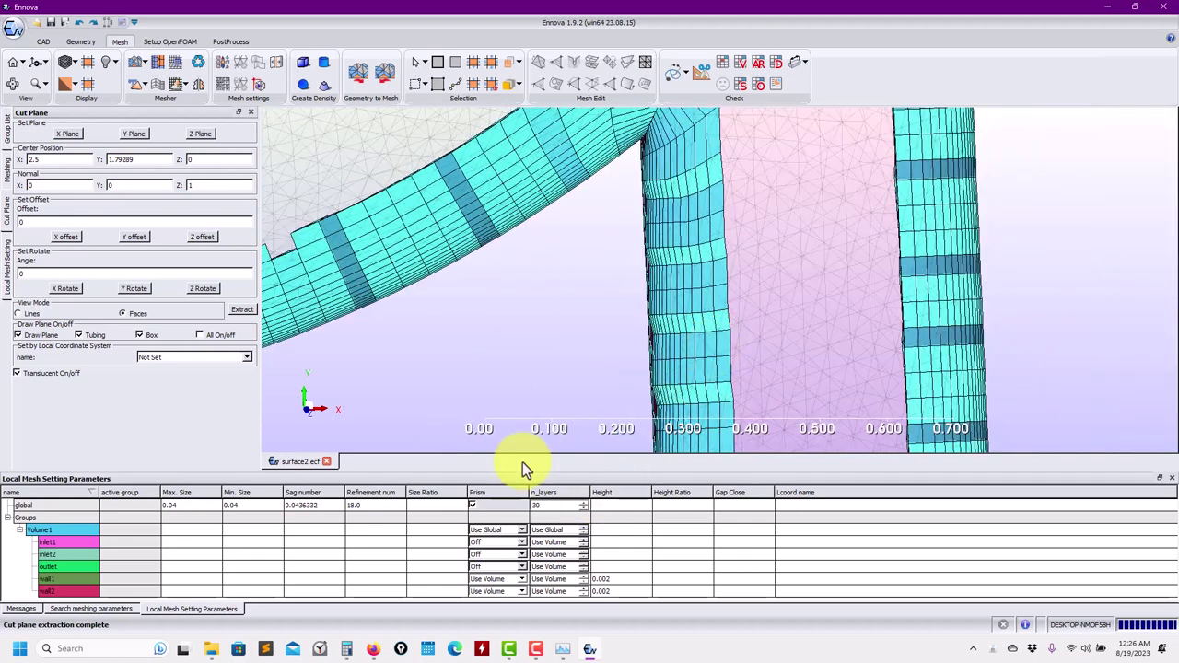
{"action": "scroll", "coordinate": [702, 293], "scroll_direction": "up", "scroll_amount": 2}
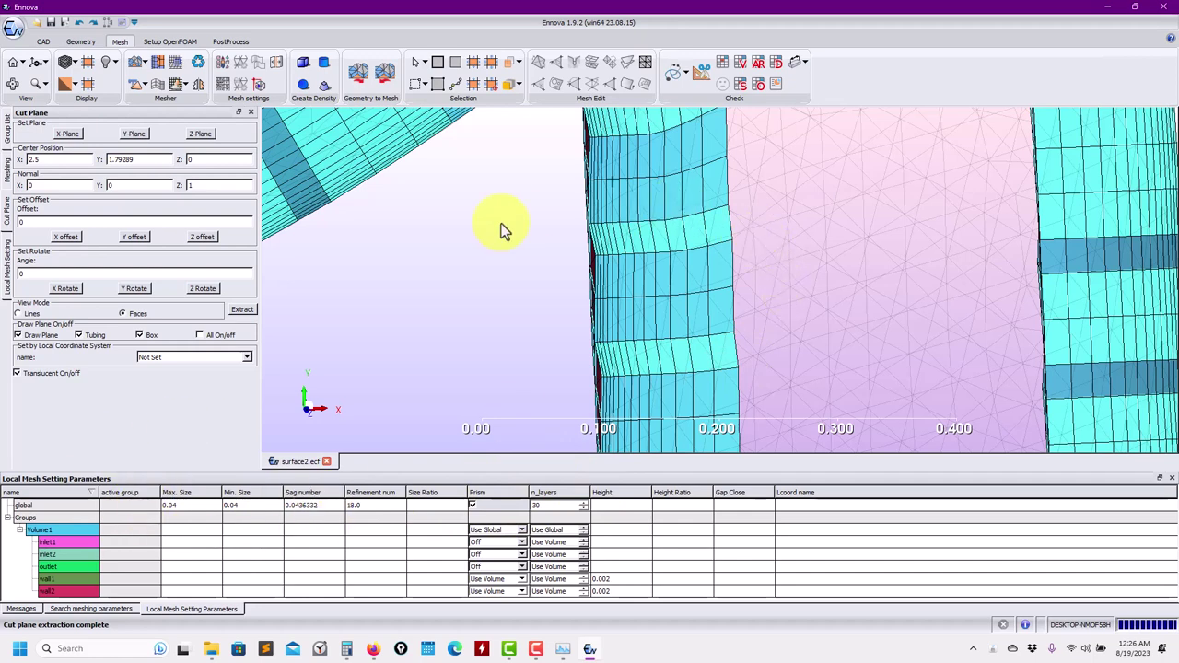
{"action": "scroll", "coordinate": [764, 248], "scroll_direction": "up", "scroll_amount": 2}
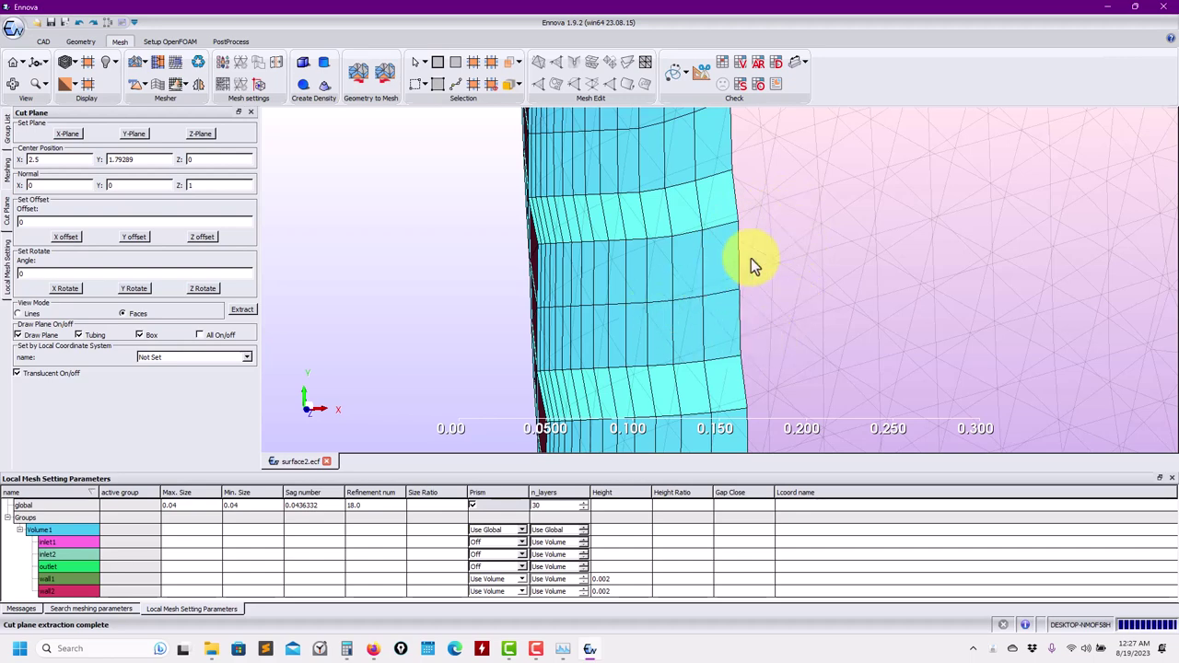
{"action": "scroll", "coordinate": [750, 262], "scroll_direction": "down", "scroll_amount": 1}
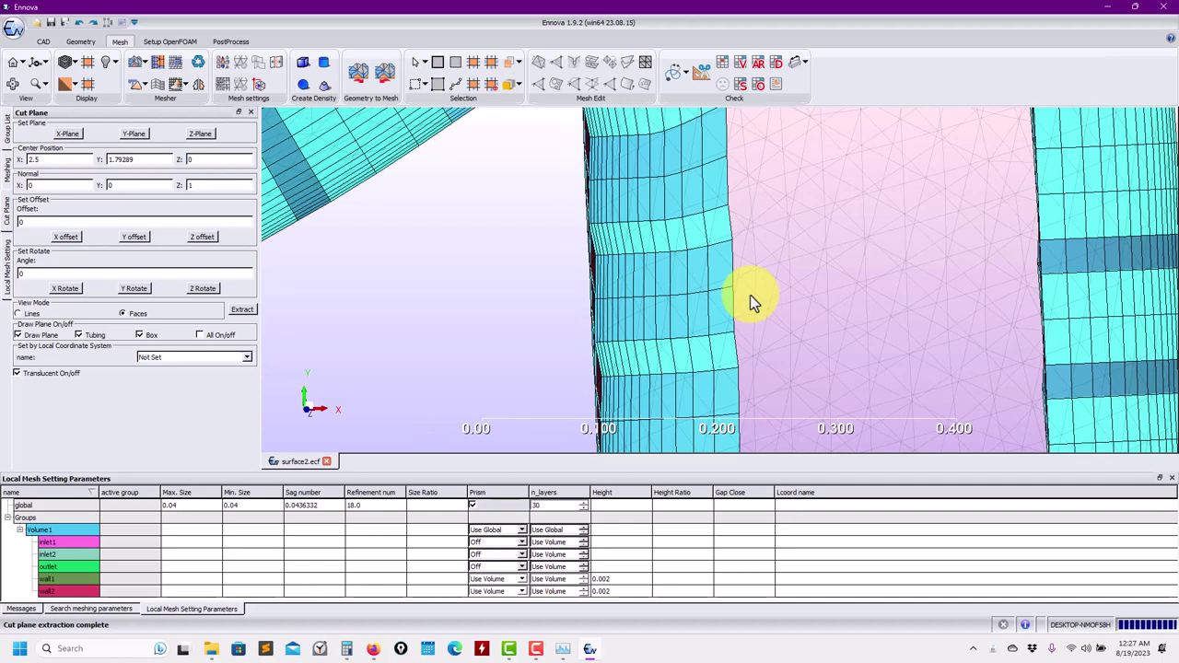
Step: Examine the prism layers along the wall1 main pipe and where they turn the corner into the branch
{"action": "scroll", "coordinate": [750, 294], "scroll_direction": "down", "scroll_amount": 5}
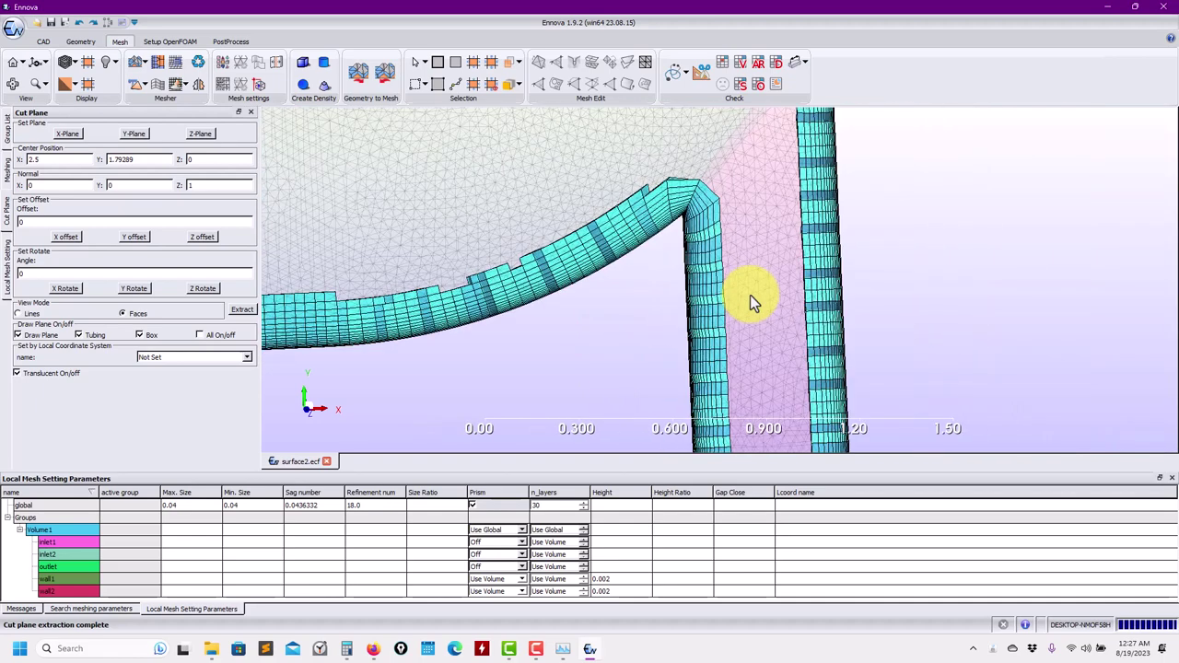
{"action": "scroll", "coordinate": [749, 295], "scroll_direction": "down", "scroll_amount": 3}
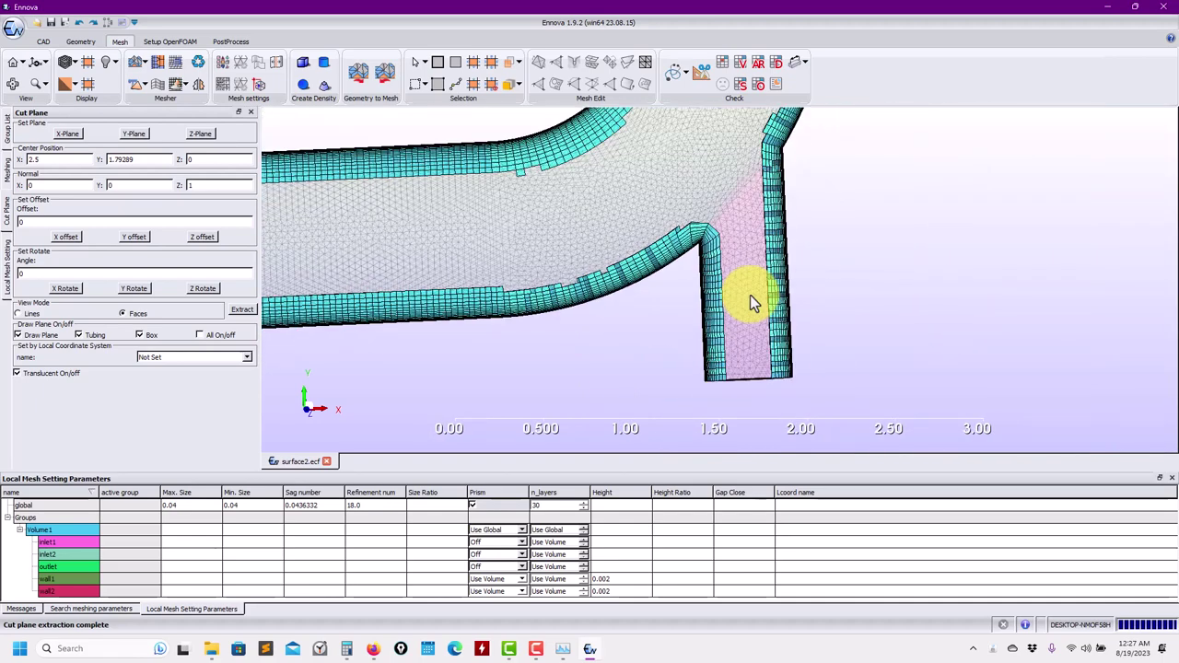
{"action": "scroll", "coordinate": [539, 282], "scroll_direction": "down", "scroll_amount": 2}
{"action": "scroll", "coordinate": [540, 295], "scroll_direction": "up", "scroll_amount": 2}
{"action": "middle_click_drag", "start_coordinate": [540, 294], "coordinate": [753, 315]}
{"action": "scroll", "coordinate": [639, 322], "scroll_direction": "up", "scroll_amount": 2}
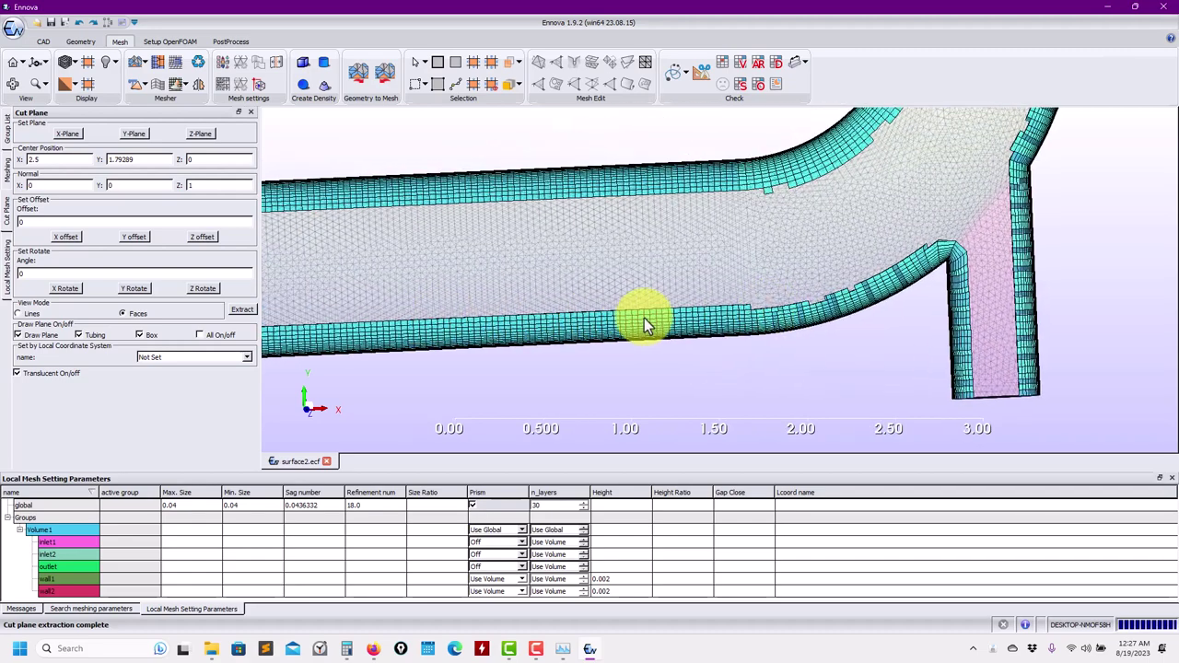
{"action": "scroll", "coordinate": [482, 318], "scroll_direction": "down", "scroll_amount": 2}
{"action": "scroll", "coordinate": [529, 313], "scroll_direction": "down", "scroll_amount": 2}
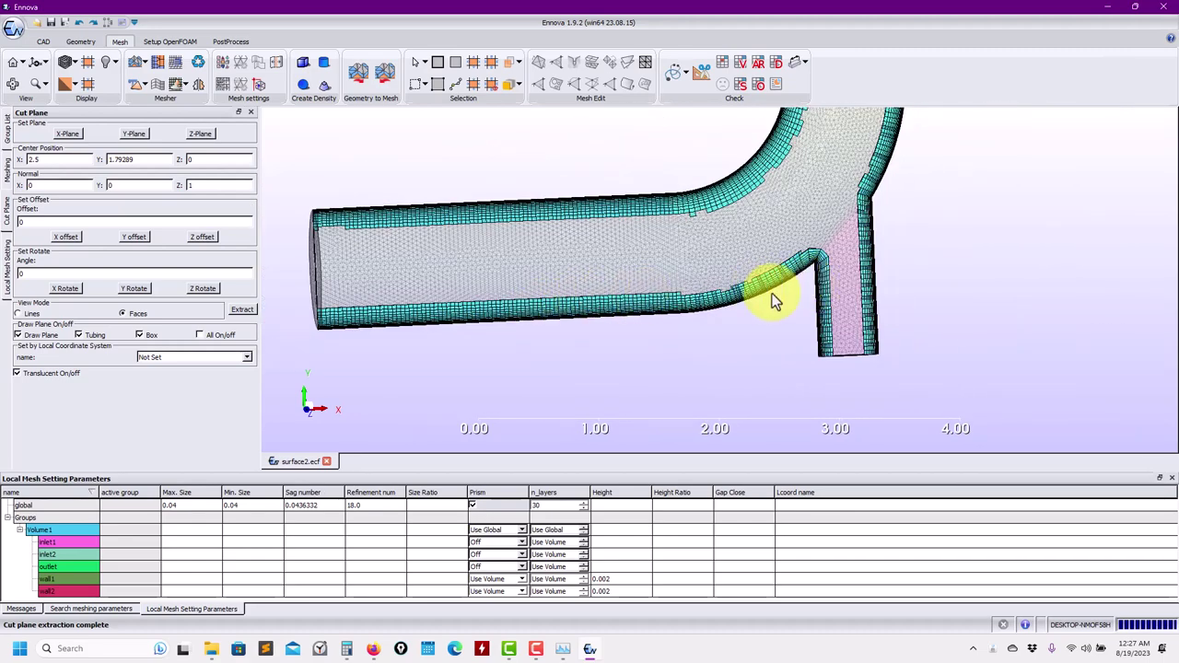
{"action": "scroll", "coordinate": [722, 291], "scroll_direction": "up", "scroll_amount": 5}
{"action": "scroll", "coordinate": [722, 291], "scroll_direction": "up", "scroll_amount": 1}
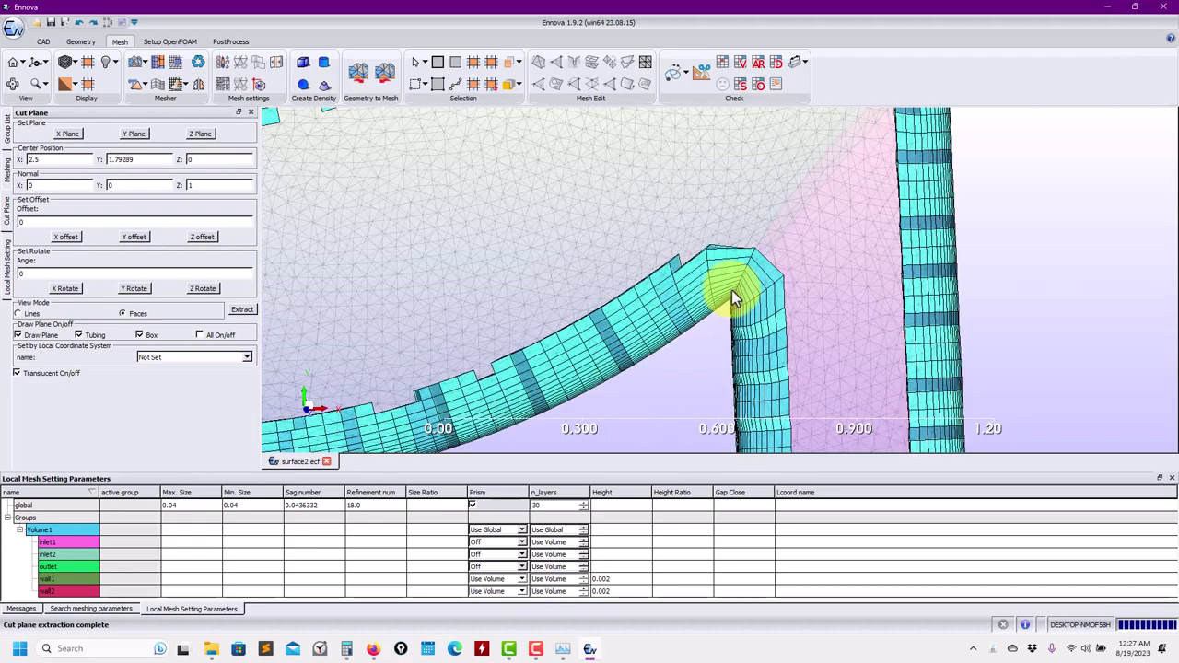
{"action": "scroll", "coordinate": [724, 296], "scroll_direction": "down", "scroll_amount": 1}
{"action": "scroll", "coordinate": [724, 314], "scroll_direction": "up", "scroll_amount": 3}
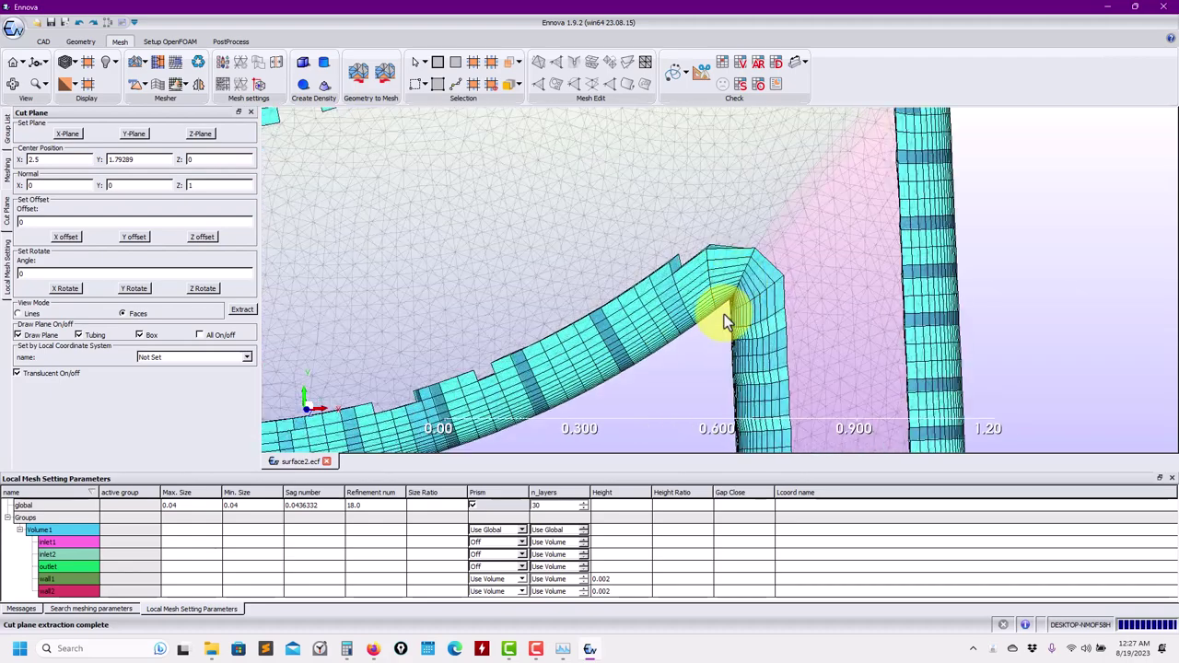
{"action": "scroll", "coordinate": [729, 292], "scroll_direction": "up", "scroll_amount": 4}
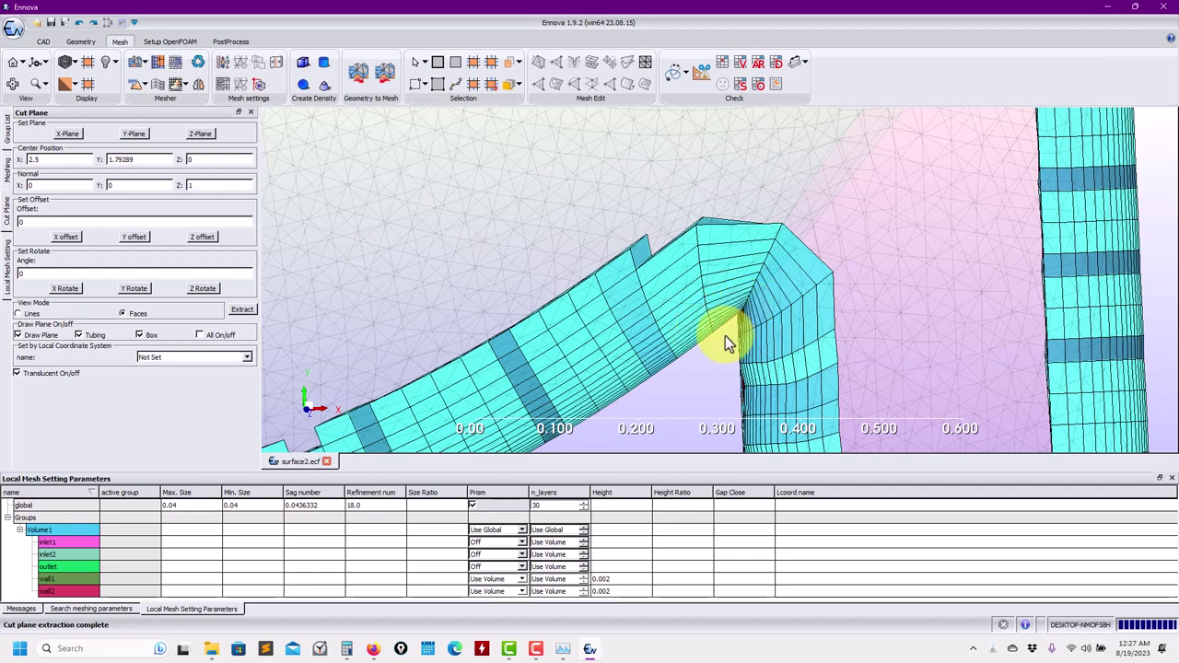
{"action": "scroll", "coordinate": [920, 267], "scroll_direction": "down", "scroll_amount": 6}
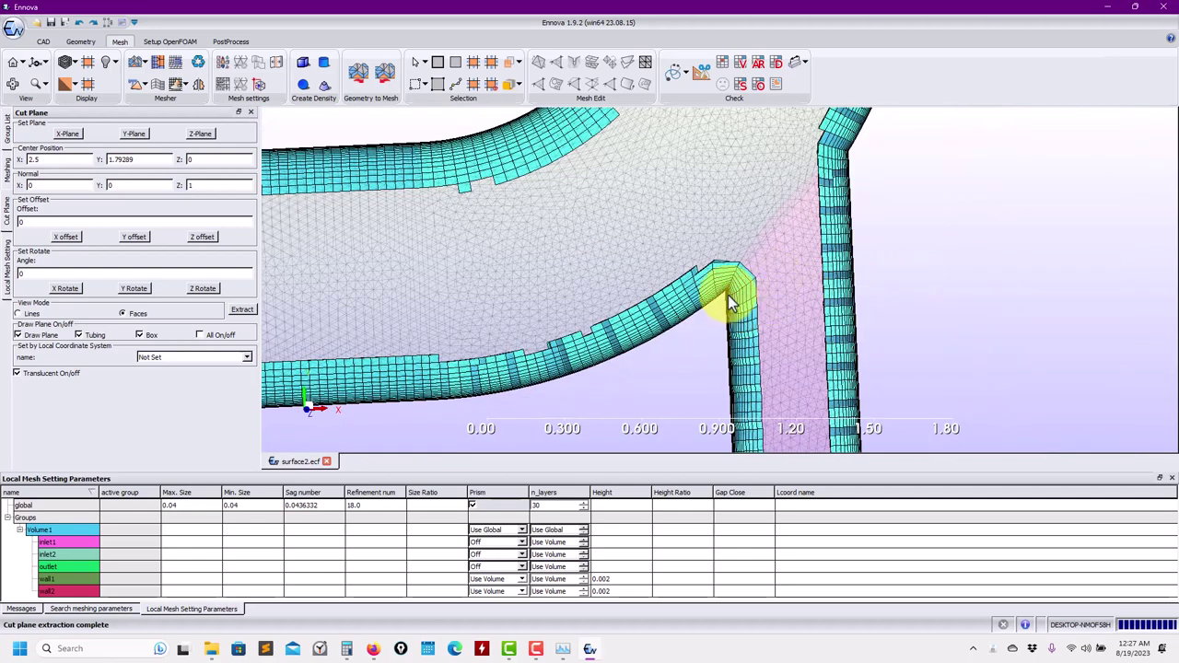
Step: Check the mesh skewness and show the elements in the 3.5 < Q <= 4.0 range
{"action": "scroll", "coordinate": [727, 276], "scroll_direction": "up", "scroll_amount": 3}
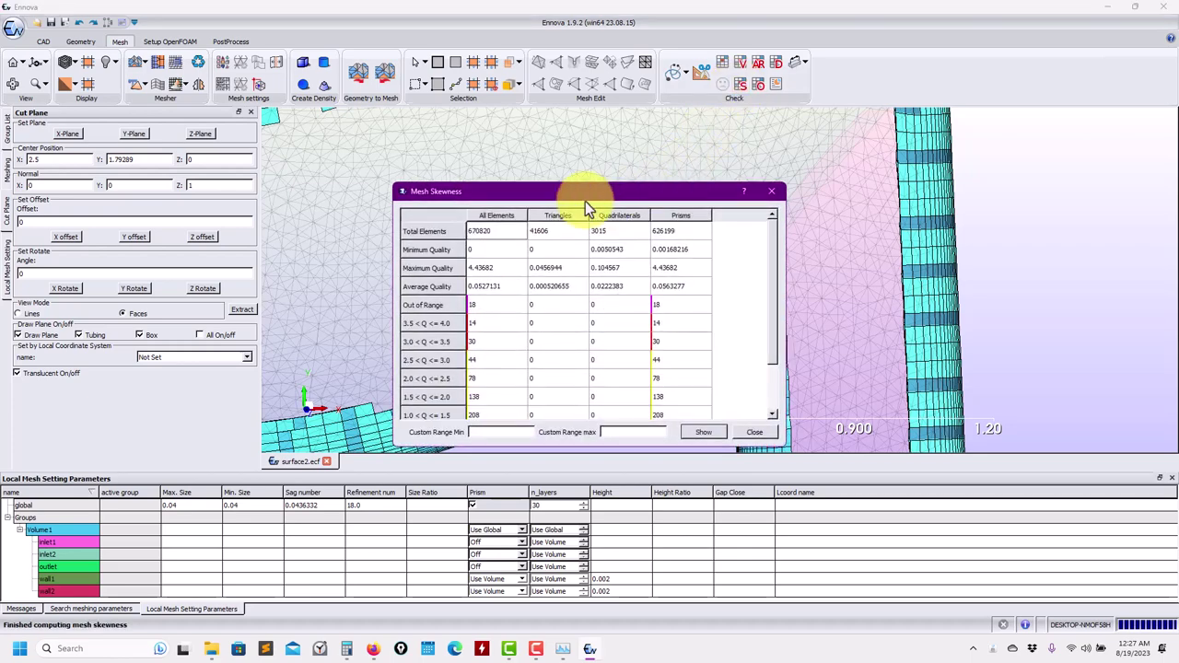
{"action": "left_click_drag", "start_coordinate": [585, 193], "coordinate": [256, 54]}
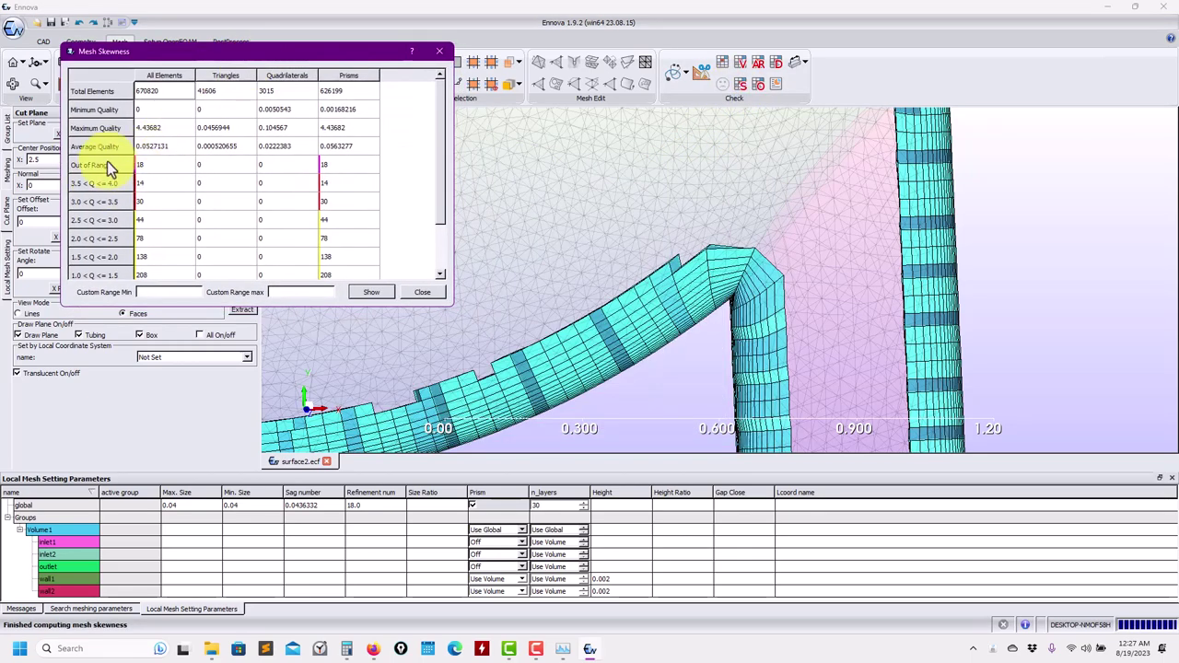
{"action": "left_click", "coordinate": [113, 183]}
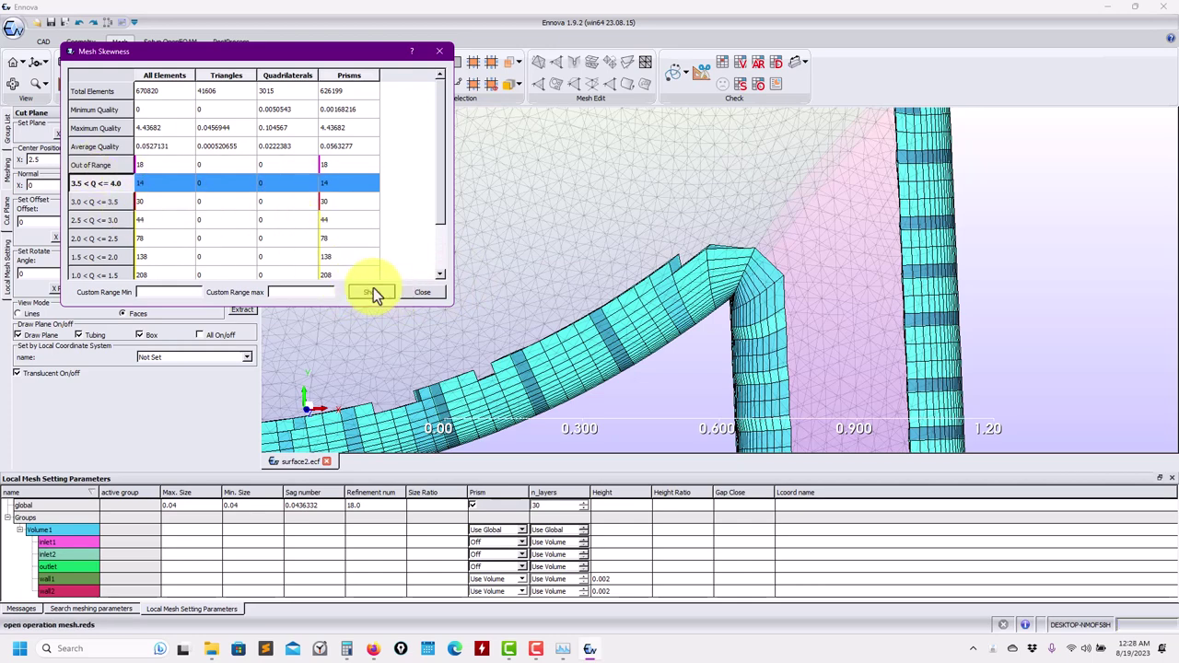
{"action": "left_click", "coordinate": [429, 294]}
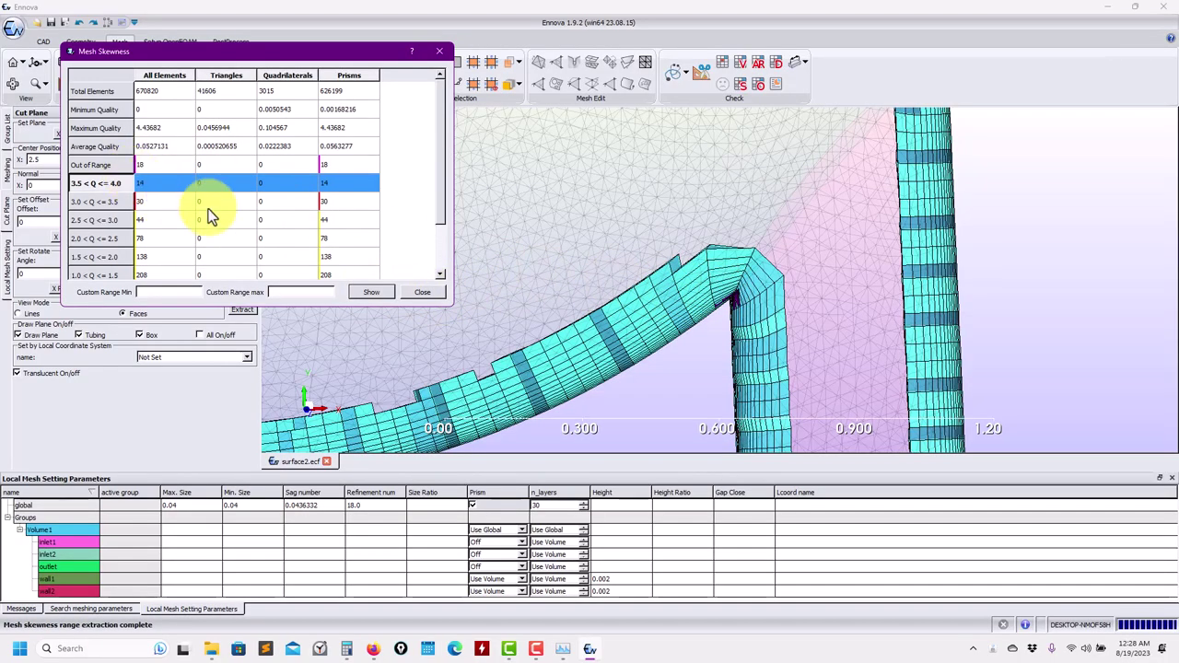
Step: Examine the highlighted skewed prisms at the corner between the main pipe and the branch
{"action": "left_click_drag", "start_coordinate": [763, 319], "coordinate": [912, 315]}
{"action": "scroll", "coordinate": [912, 315], "scroll_direction": "down", "scroll_amount": 2}
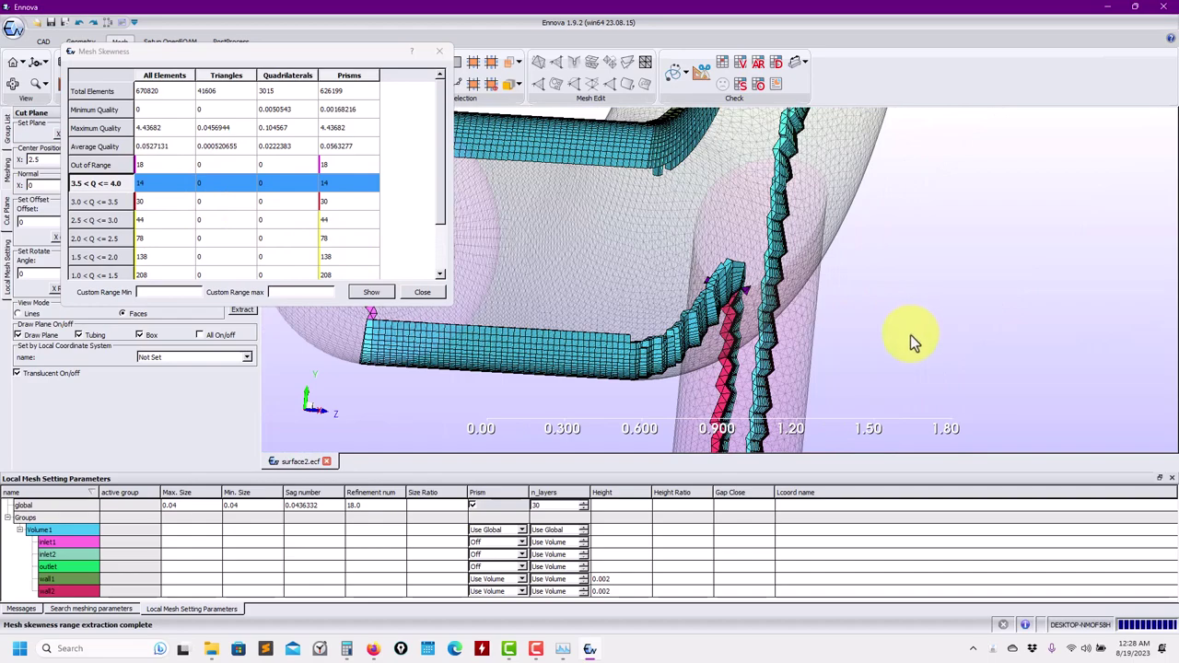
{"action": "scroll", "coordinate": [913, 340], "scroll_direction": "up", "scroll_amount": 5}
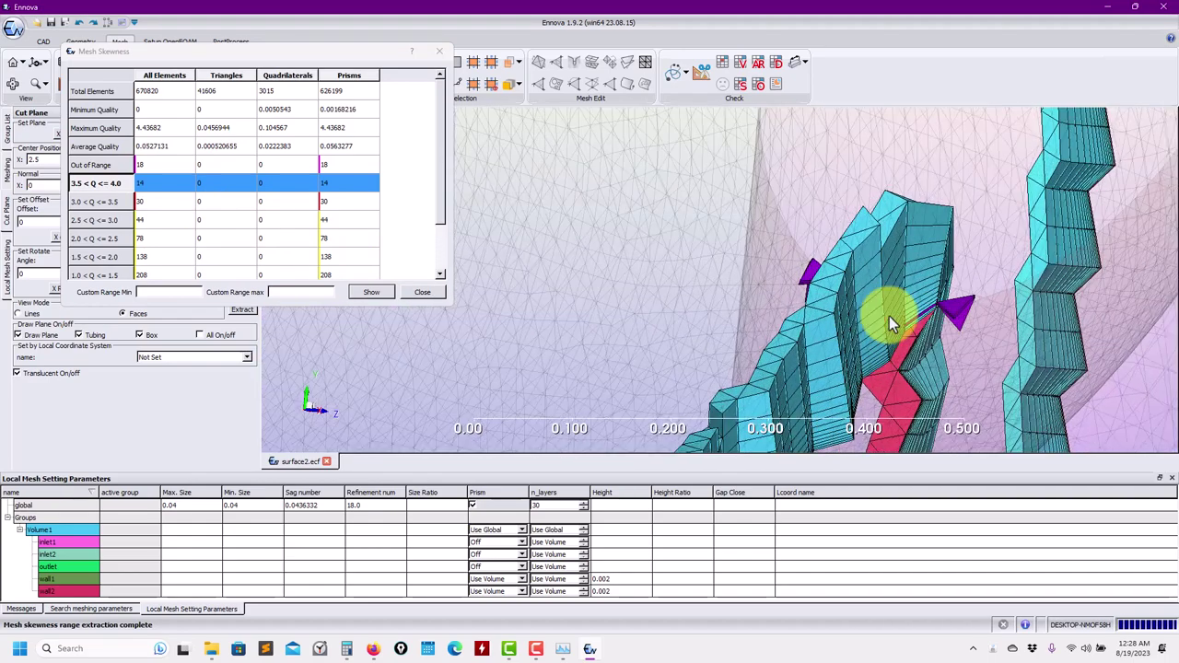
{"action": "scroll", "coordinate": [837, 310], "scroll_direction": "up", "scroll_amount": 3}
{"action": "mouse_move", "coordinate": [837, 311]}
{"action": "left_mouse_down"}
{"action": "mouse_move", "coordinate": [452, 189]}
{"action": "mouse_move", "coordinate": [837, 295]}
{"action": "left_mouse_up"}
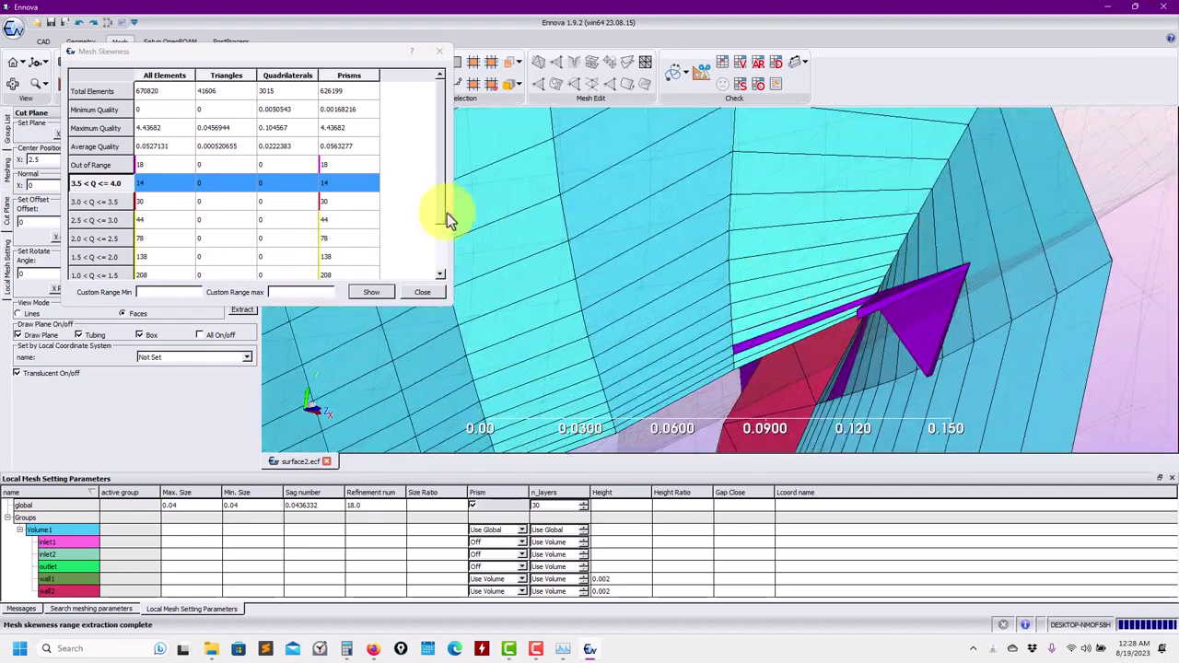
Step: Expand the diagnostics group and hide the cut plane so the skewed prisms can be viewed on their own
{"action": "left_click_drag", "start_coordinate": [310, 55], "coordinate": [393, 281]}
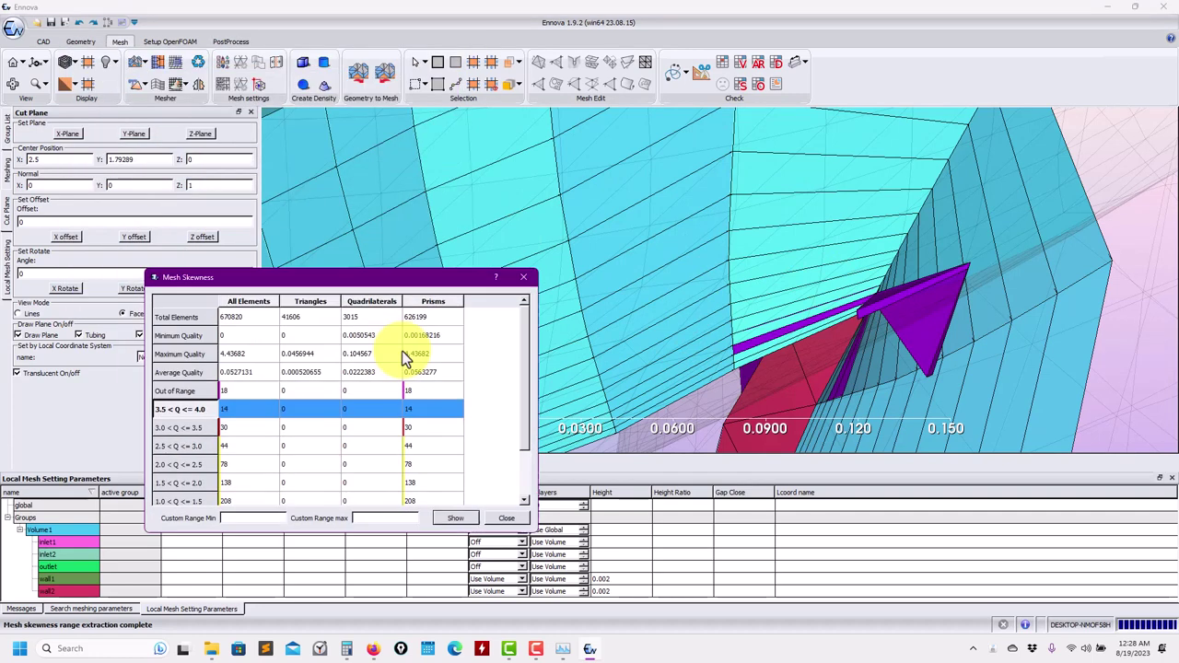
{"action": "left_click_drag", "start_coordinate": [401, 358], "coordinate": [497, 333]}
{"action": "left_click", "coordinate": [8, 133]}
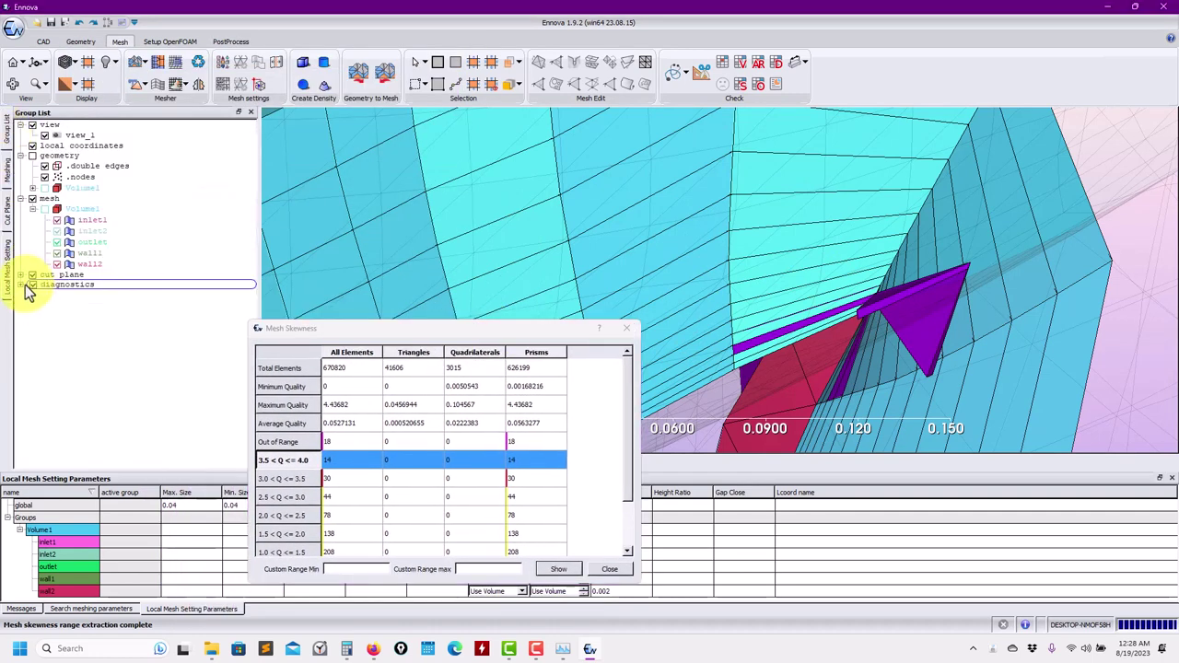
{"action": "left_click", "coordinate": [20, 286]}
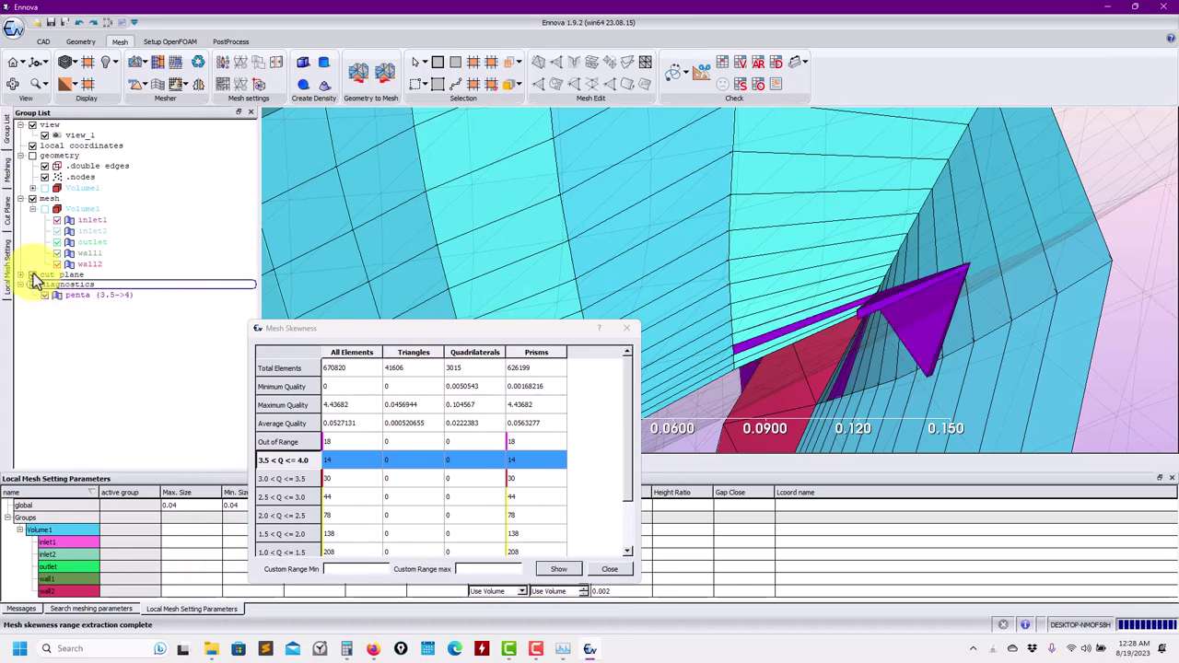
{"action": "left_click", "coordinate": [34, 275]}
Step: Examine the shape of the isolated 3.5 to 4 skewness prisms wrapping around the pipe junction corner
{"action": "scroll", "coordinate": [728, 308], "scroll_direction": "down", "scroll_amount": 5}
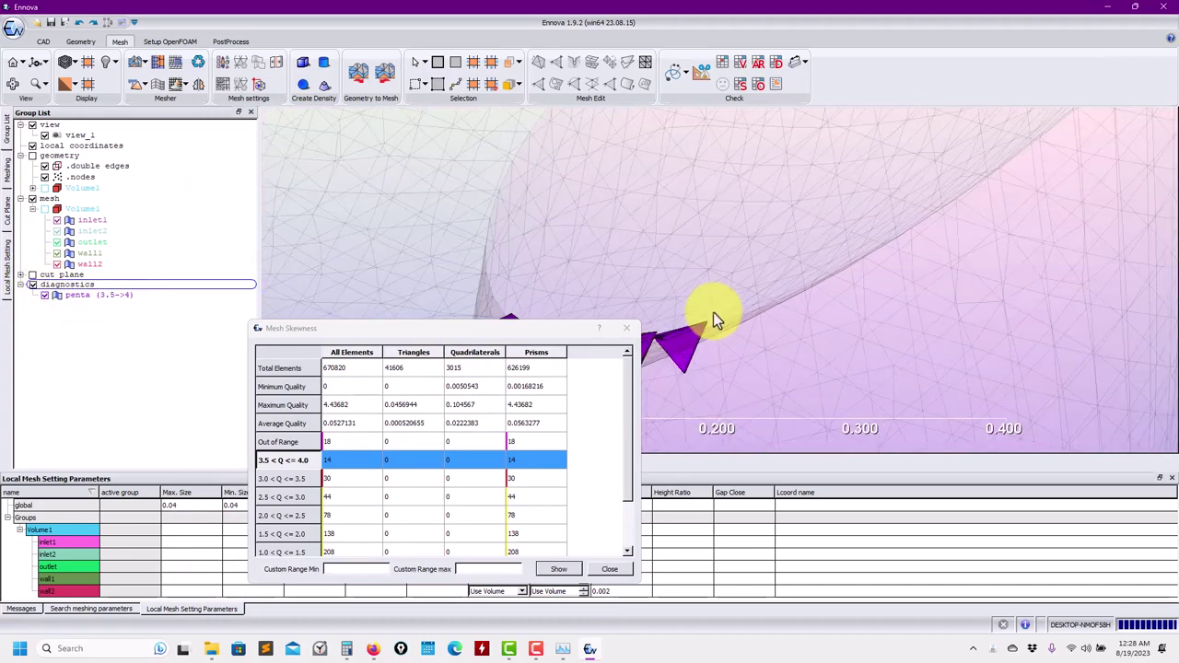
{"action": "left_click_drag", "start_coordinate": [713, 312], "coordinate": [867, 222]}
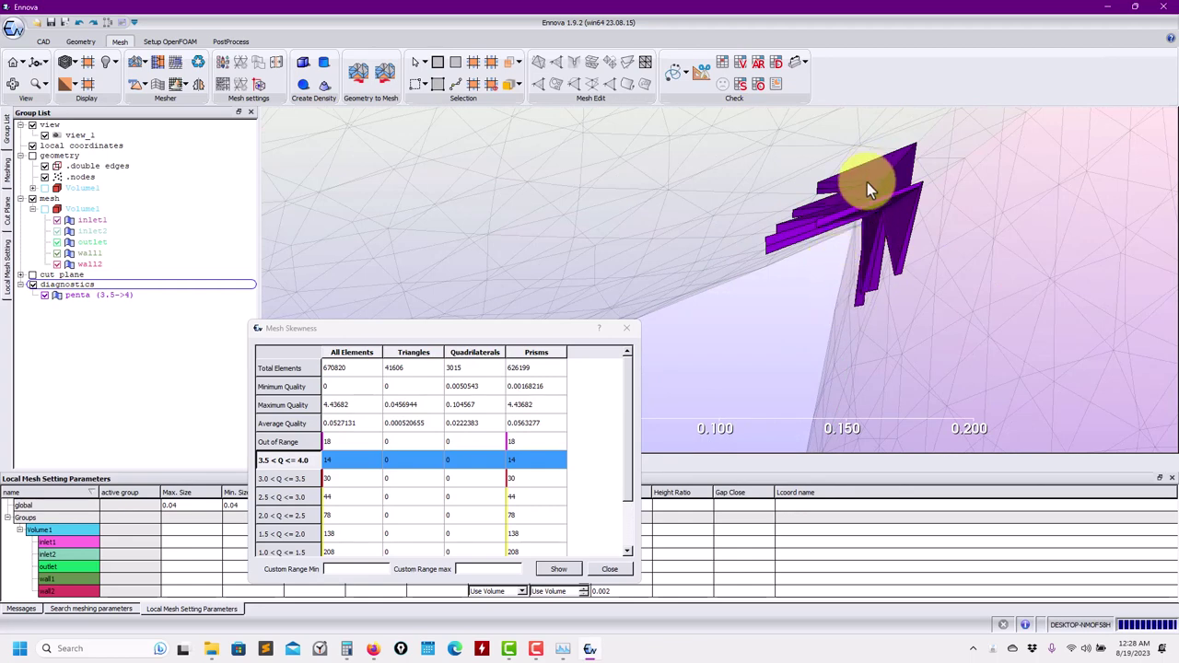
{"action": "left_click_drag", "start_coordinate": [748, 270], "coordinate": [861, 210]}
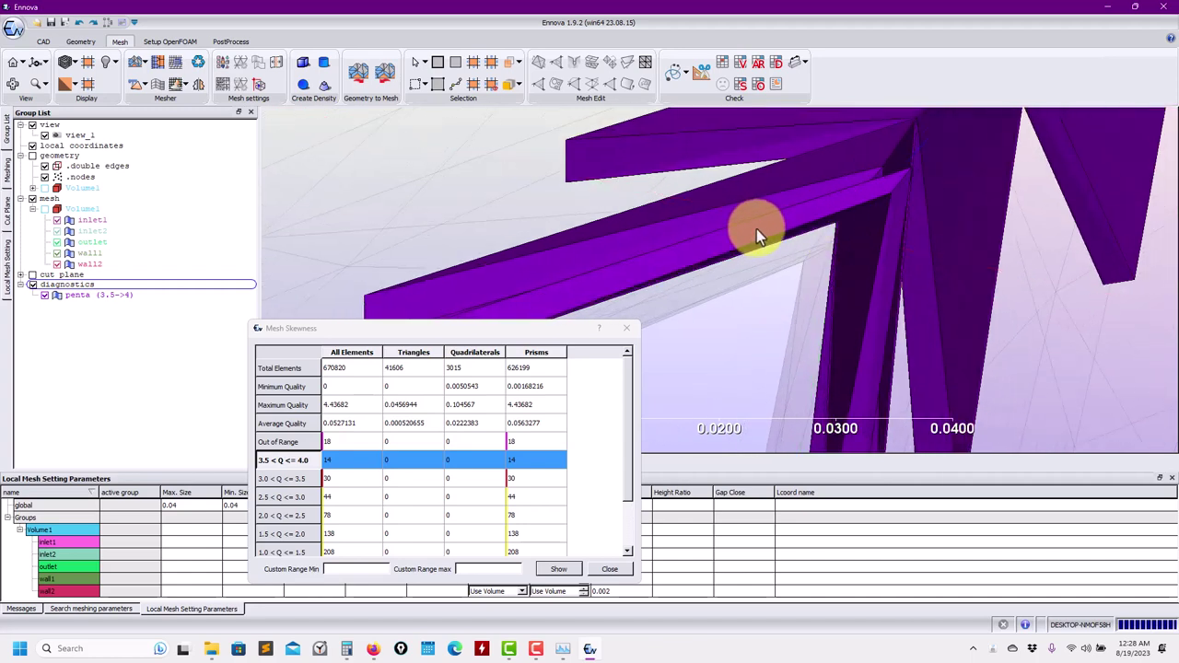
{"action": "left_click_drag", "start_coordinate": [778, 217], "coordinate": [913, 342]}
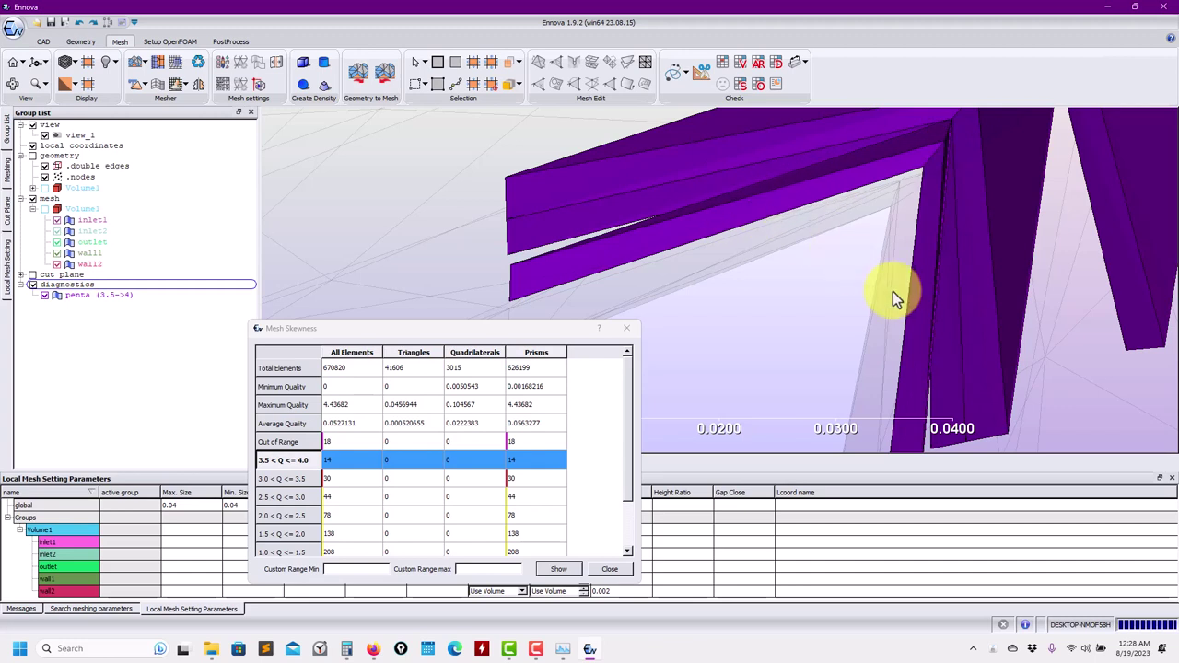
{"action": "scroll", "coordinate": [882, 283], "scroll_direction": "down", "scroll_amount": 2}
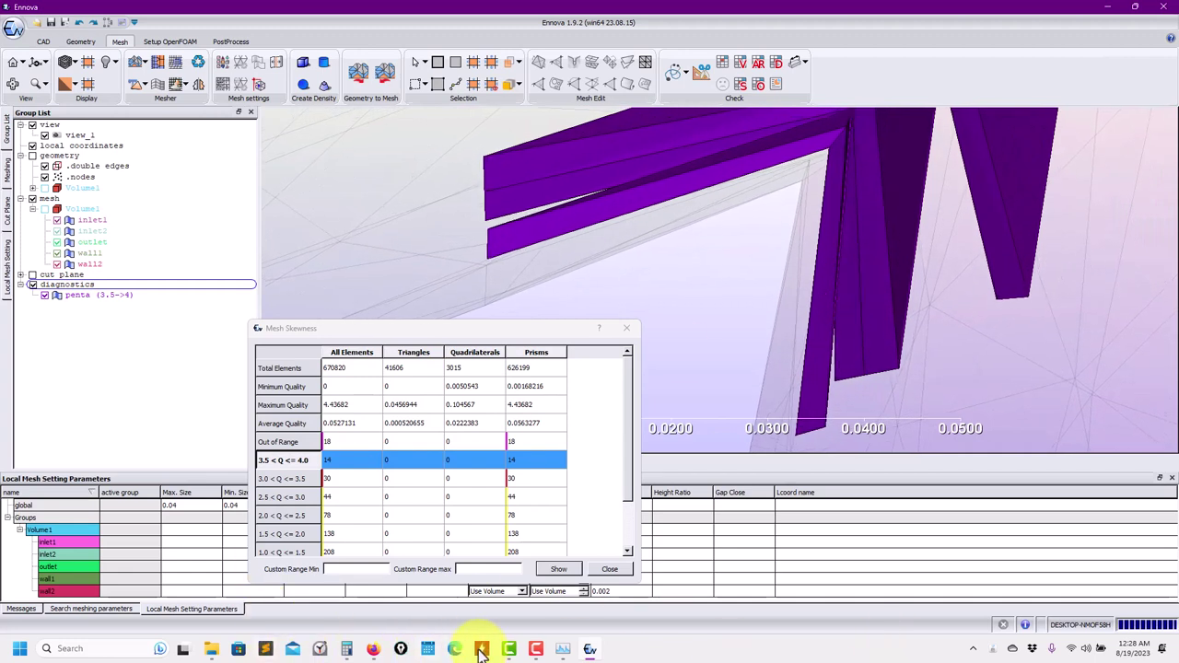
Step: Open the on-screen pen tool and mark dots at the corner and on both arms of the bent prisms
{"action": "left_click", "coordinate": [400, 648]}
{"action": "mouse_move", "coordinate": [1138, 433]}
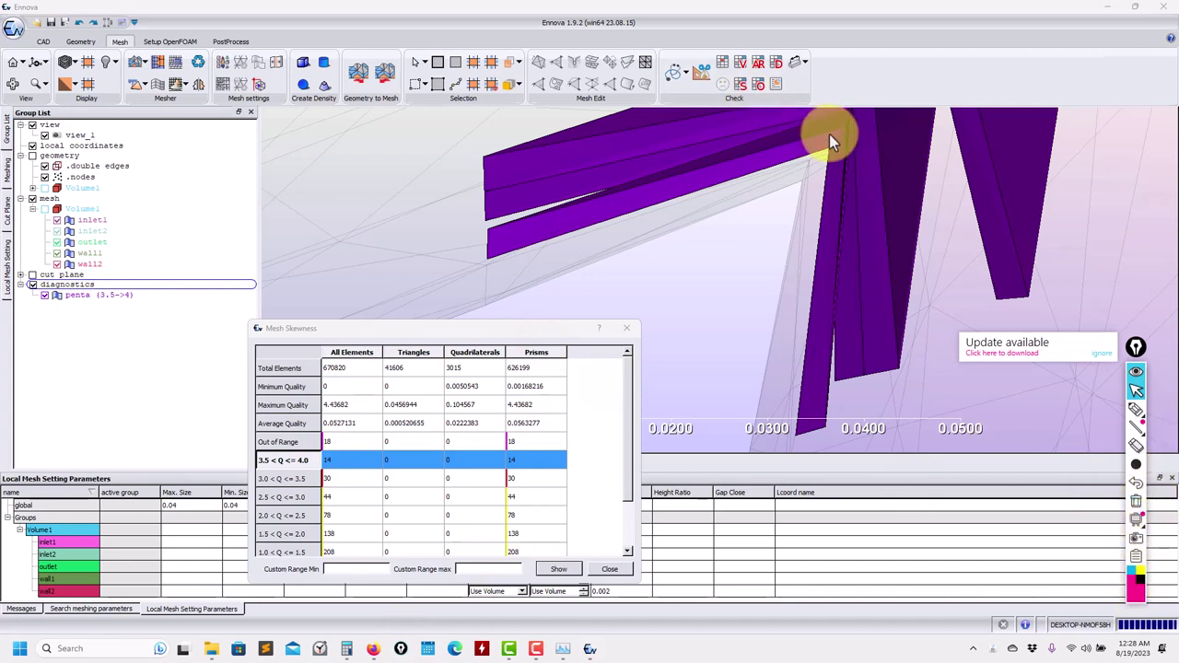
{"action": "left_click", "coordinate": [1136, 410]}
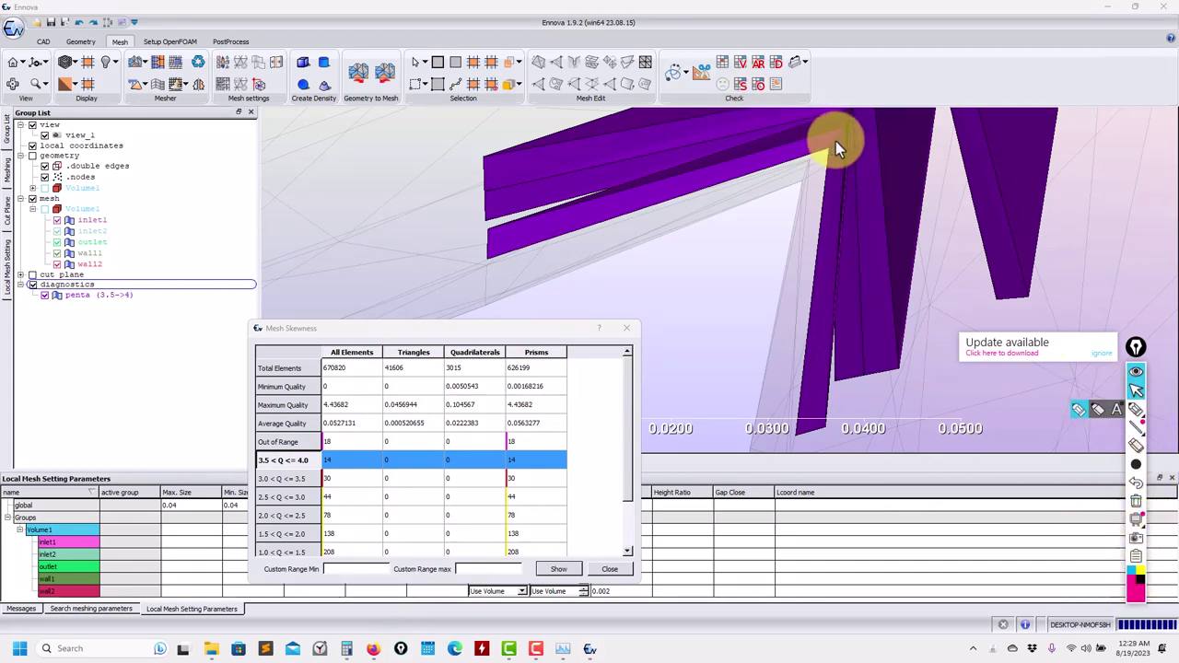
{"action": "left_click_drag", "start_coordinate": [837, 141], "coordinate": [838, 137]}
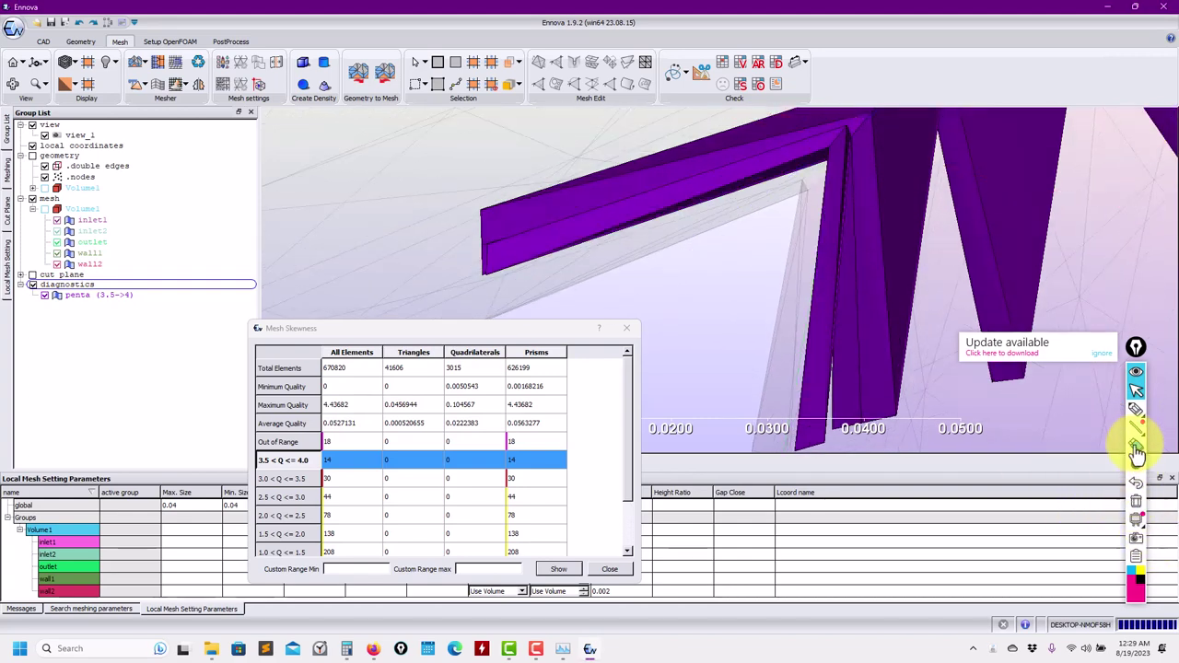
{"action": "left_click", "coordinate": [1135, 409]}
{"action": "left_click", "coordinate": [1138, 413]}
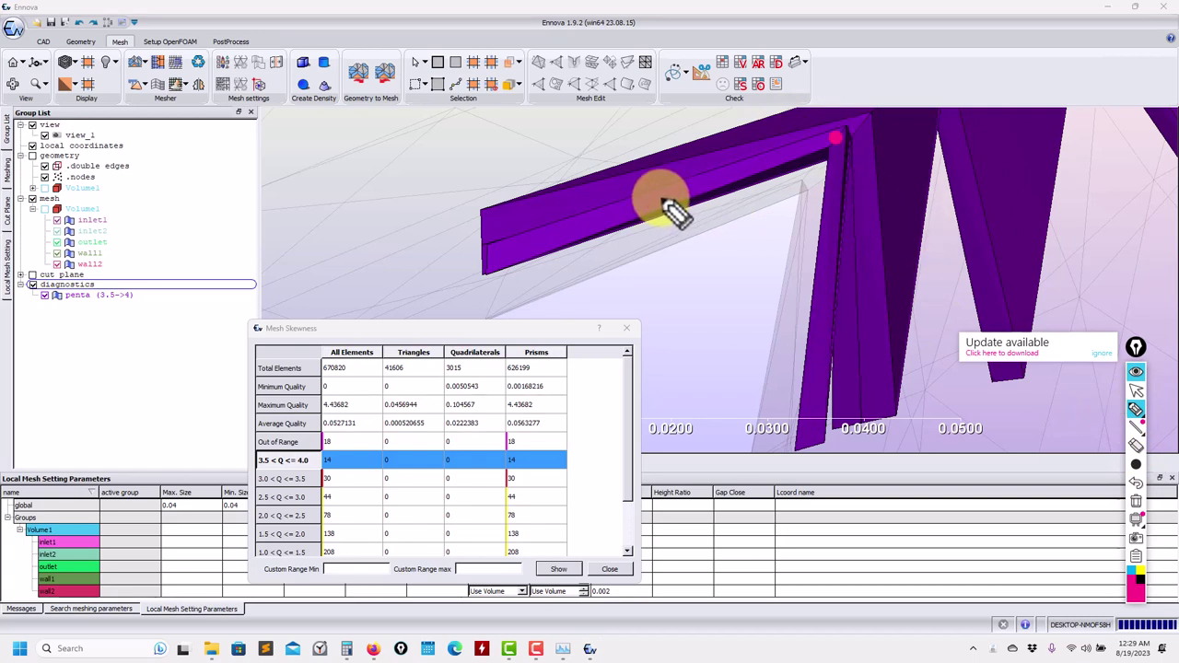
{"action": "left_click", "coordinate": [819, 306]}
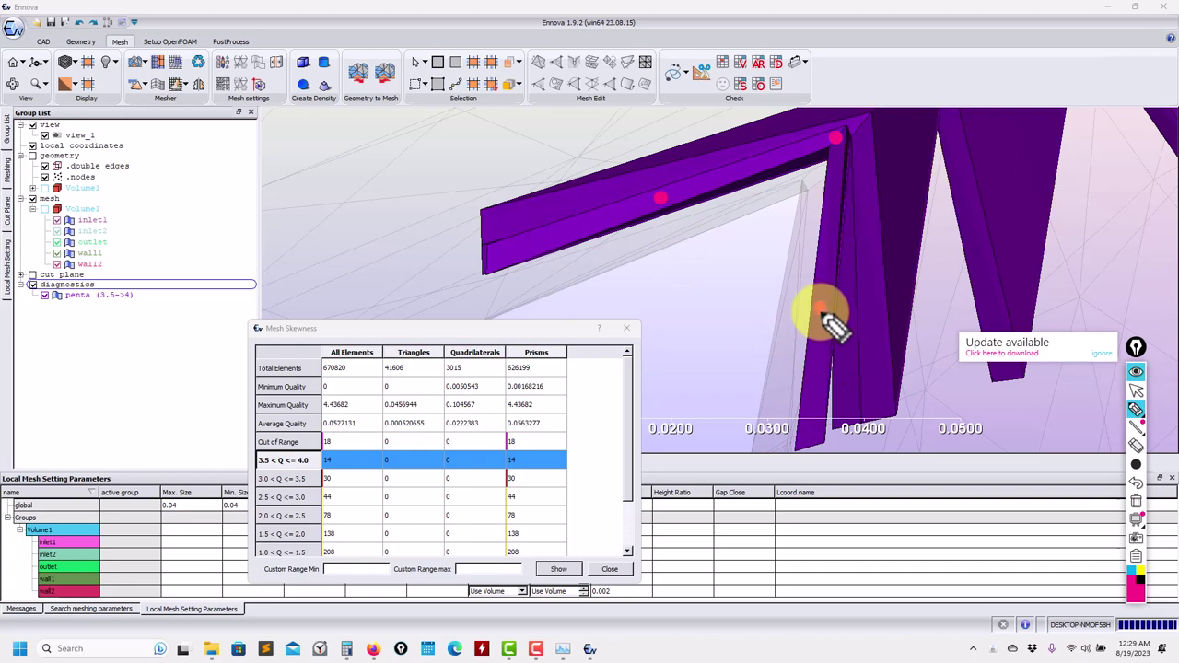
Step: Draw a pen line joining the dots on the two prism arms, and another linking it to the corner dot
{"action": "left_click", "coordinate": [1137, 427]}
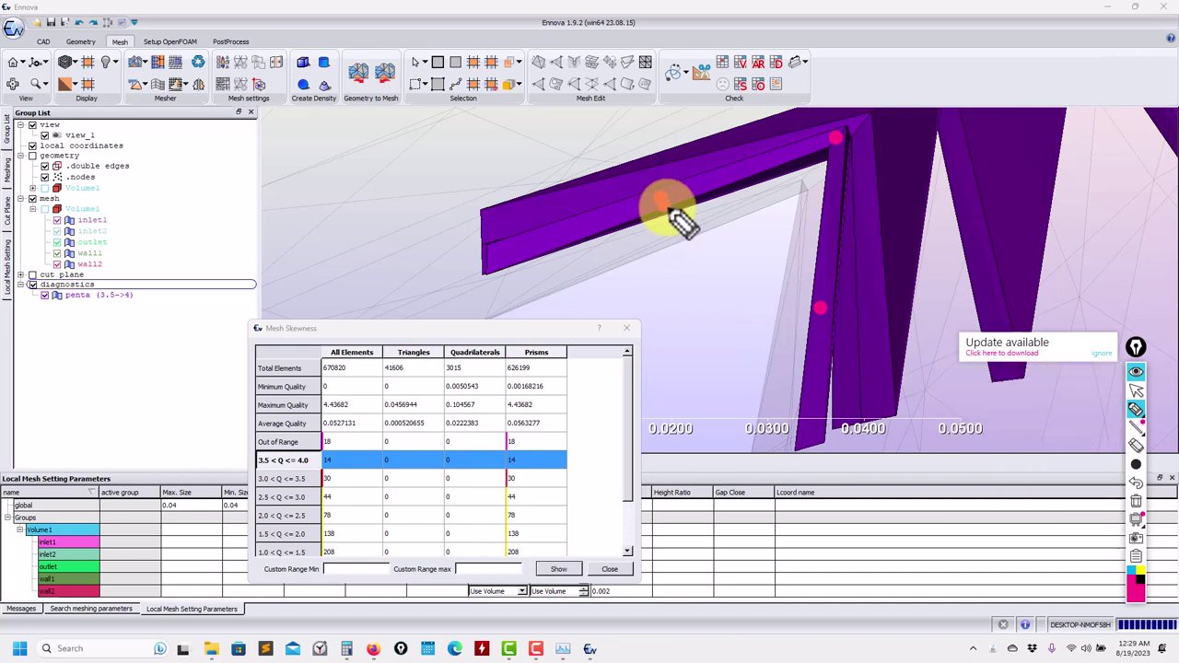
{"action": "left_click_drag", "start_coordinate": [659, 198], "coordinate": [816, 304]}
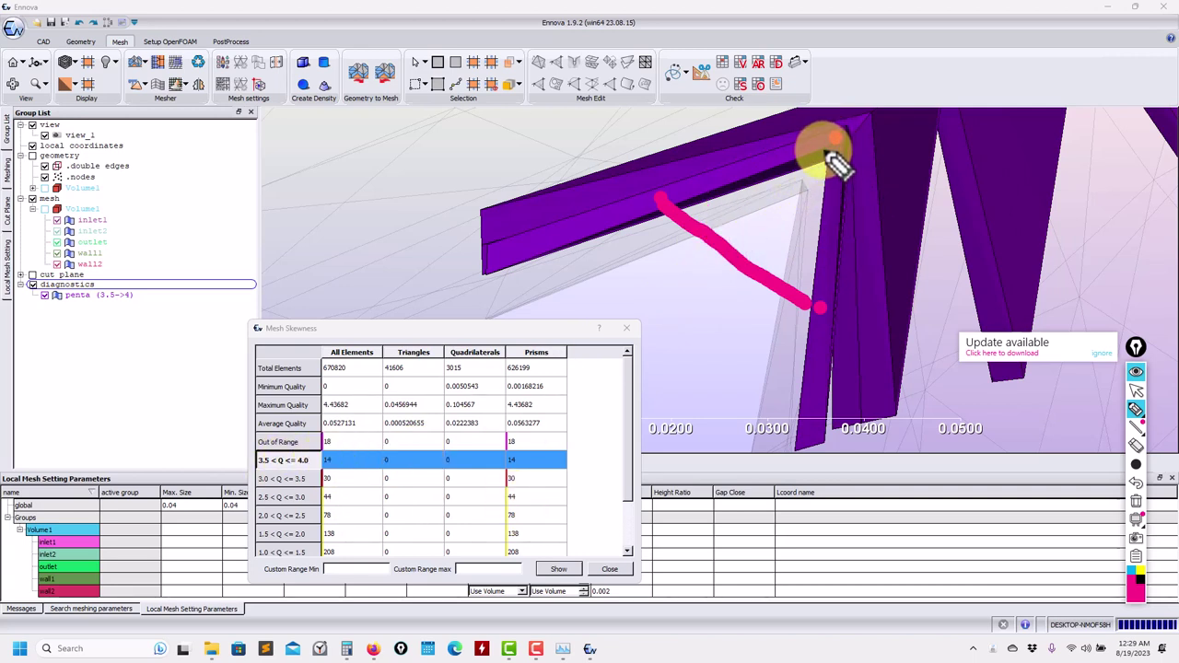
{"action": "mouse_move", "coordinate": [831, 155]}
{"action": "left_mouse_down"}
{"action": "mouse_move", "coordinate": [737, 255]}
{"action": "mouse_move", "coordinate": [810, 190]}
{"action": "mouse_move", "coordinate": [836, 145]}
{"action": "left_mouse_up"}
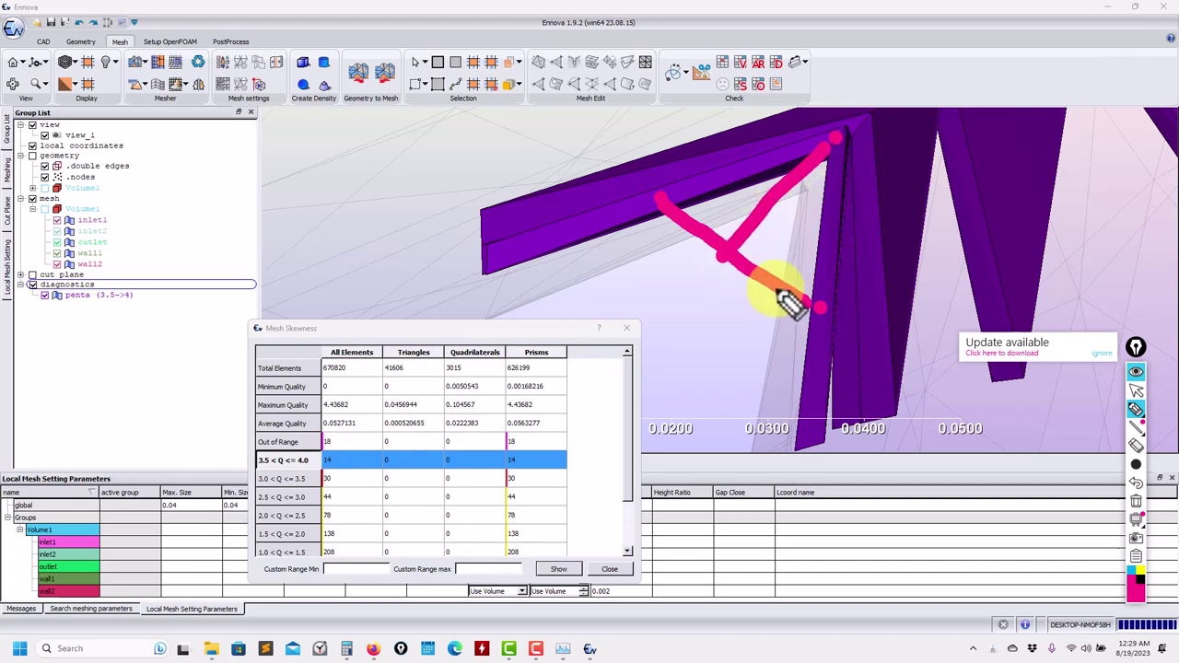
Step: Clear all pen annotations and close the on-screen pen tool
{"action": "left_click", "coordinate": [1138, 505]}
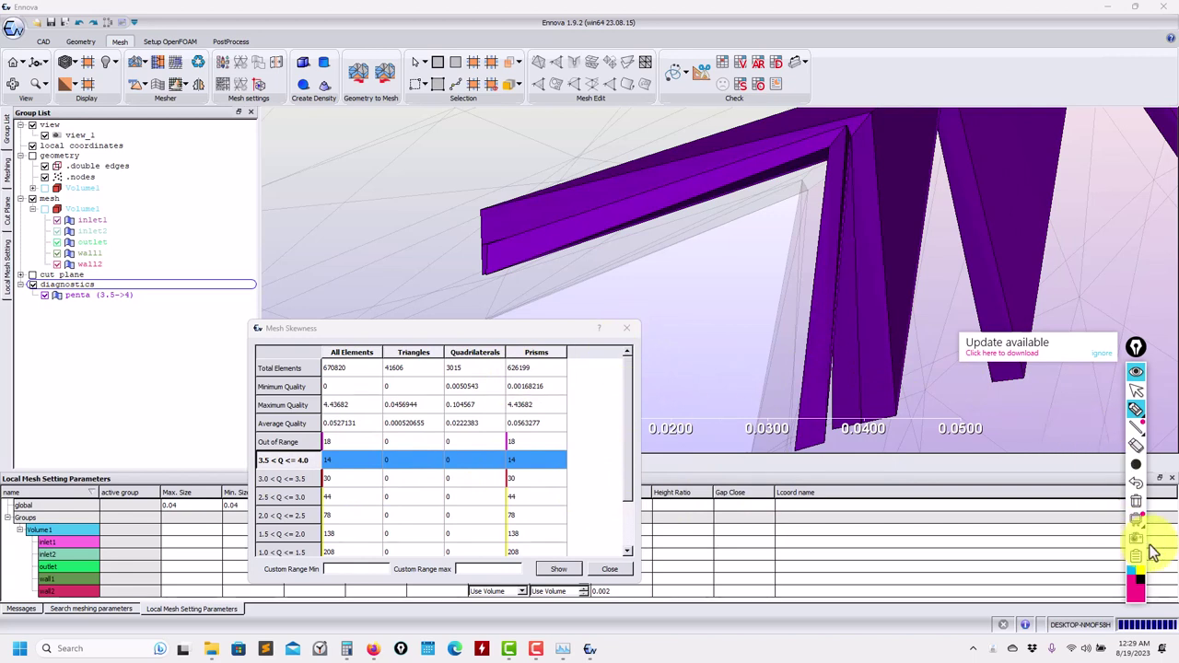
{"action": "left_click", "coordinate": [1135, 390]}
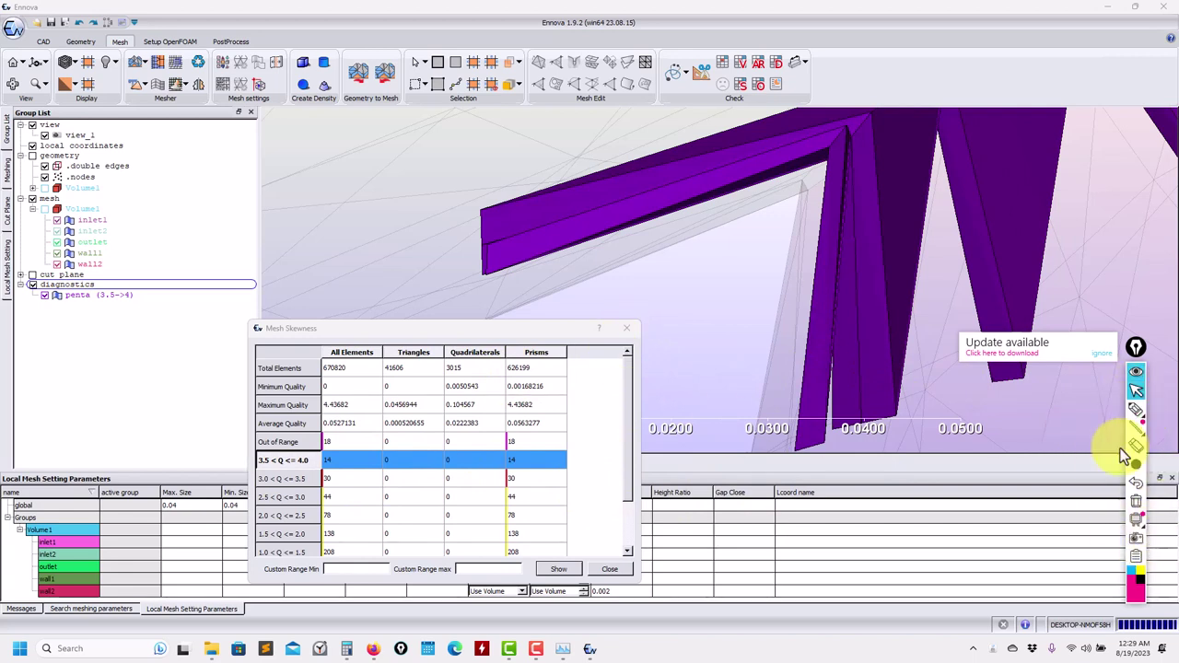
{"action": "left_click", "coordinate": [1137, 571]}
{"action": "left_click", "coordinate": [1108, 593]}
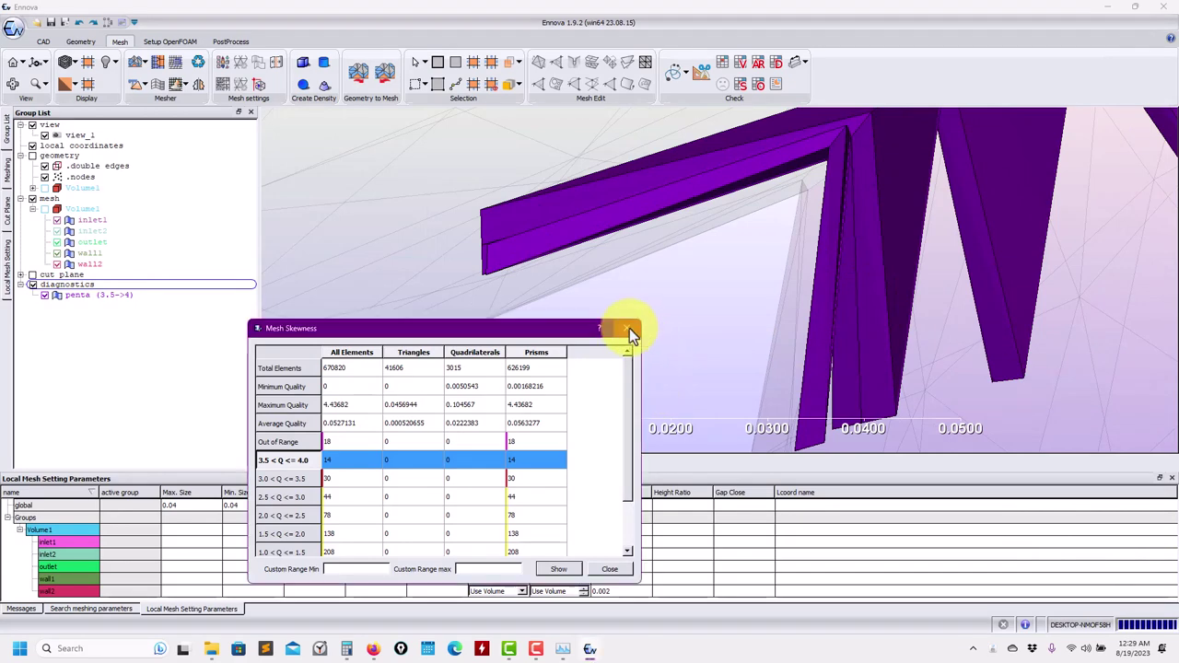
Step: Close the skewness report, then set the wall1 and wall2 heights to 0.005 and the global number of layers to 10
{"action": "left_click", "coordinate": [627, 328]}
{"action": "left_click", "coordinate": [626, 583]}
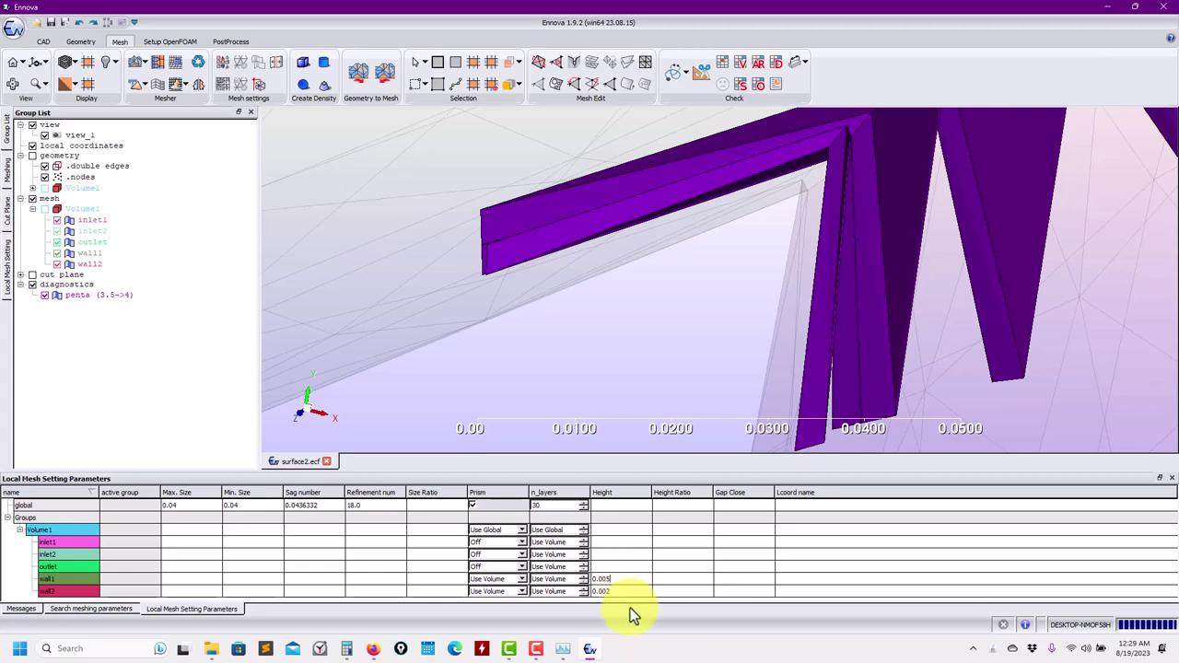
{"action": "left_click", "coordinate": [634, 591]}
{"action": "left_click", "coordinate": [557, 506]}
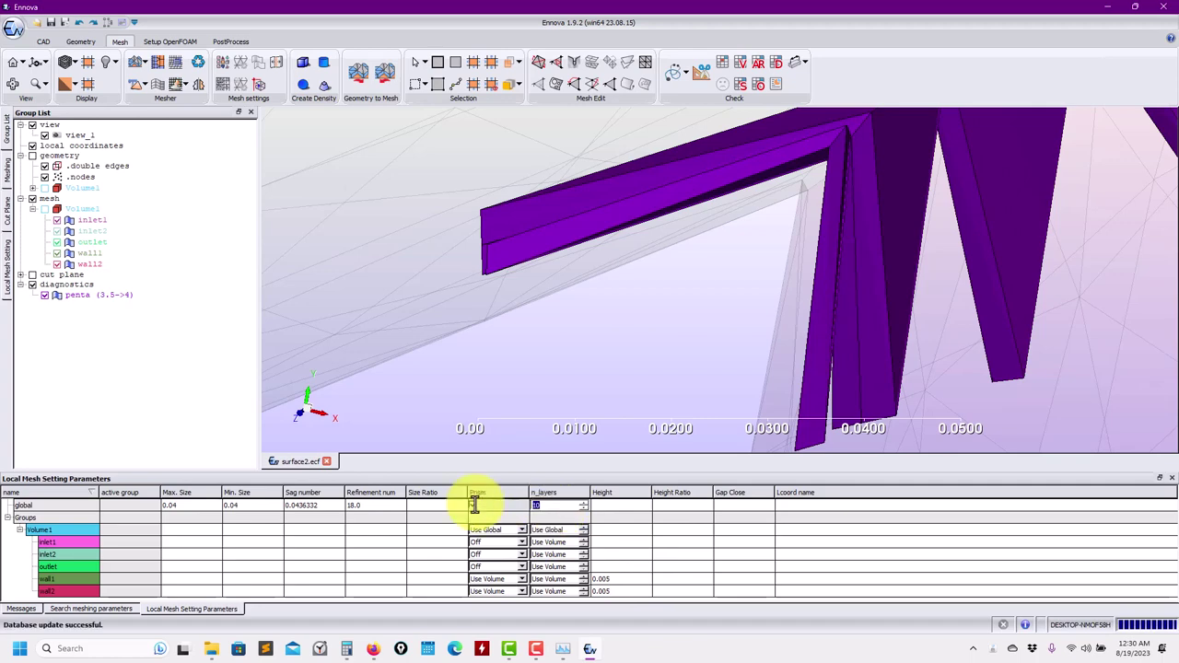
Step: Regenerate the surface mesh in place of the existing mesh and start building its prism boundary layers
{"action": "left_click", "coordinate": [136, 62]}
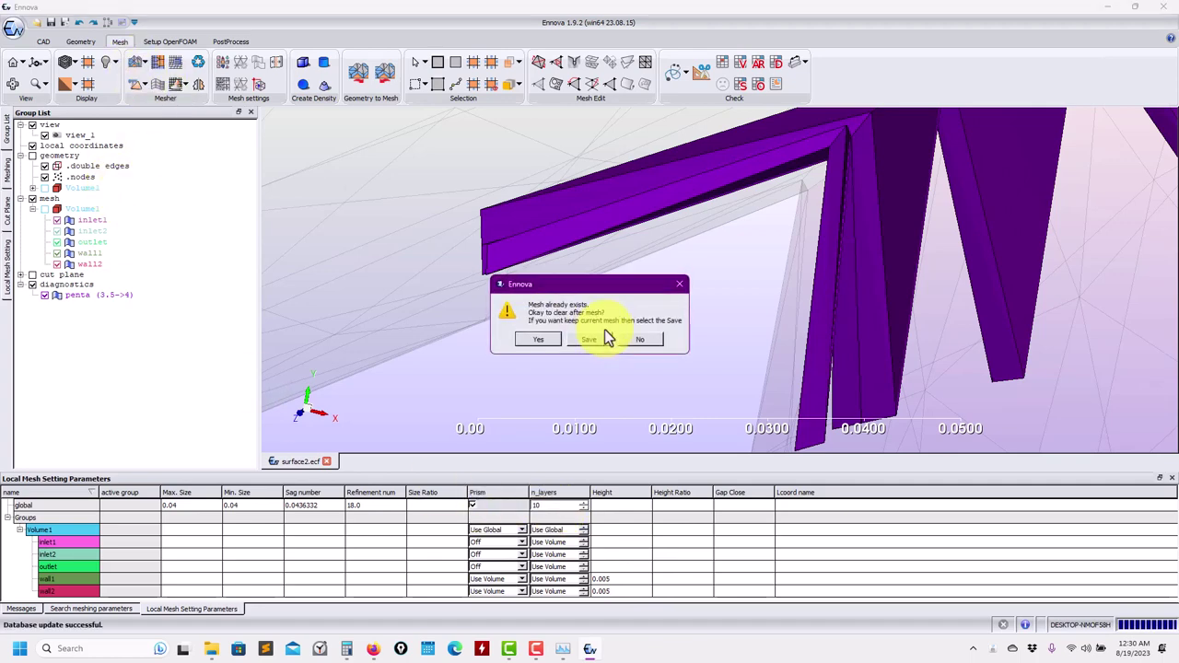
{"action": "left_click", "coordinate": [538, 340]}
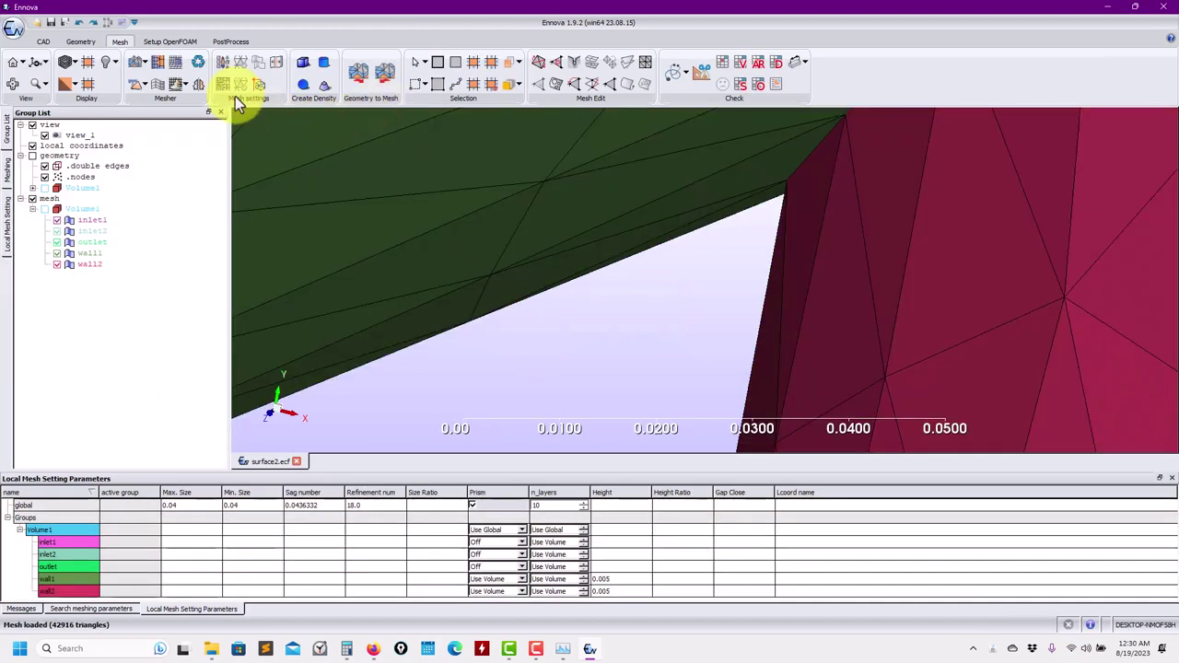
{"action": "left_click", "coordinate": [162, 88]}
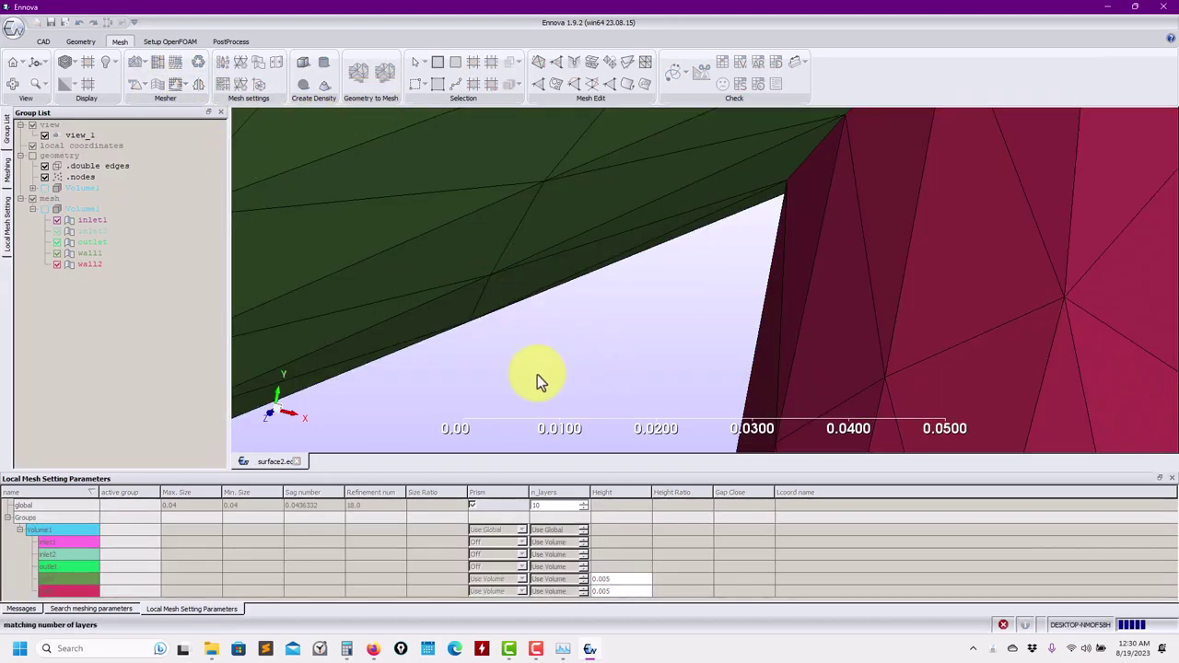
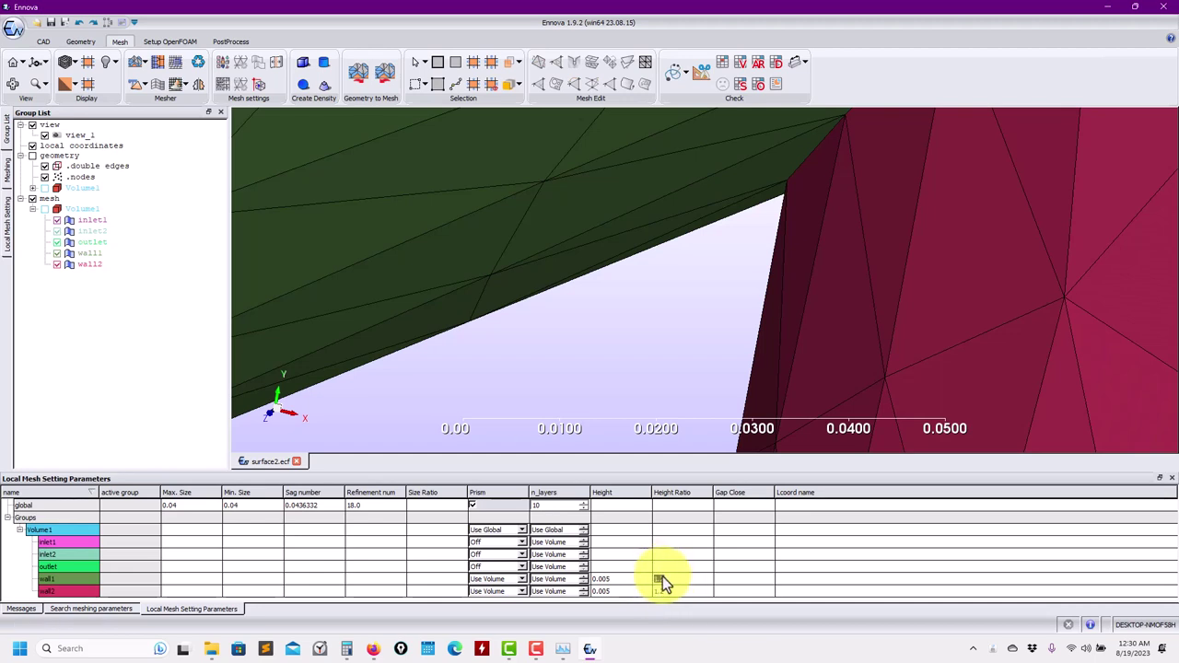
Step: Clear the height ratios of wall1 and wall2 and build the prism boundary layers with the 0.005 heights
{"action": "left_click", "coordinate": [662, 577]}
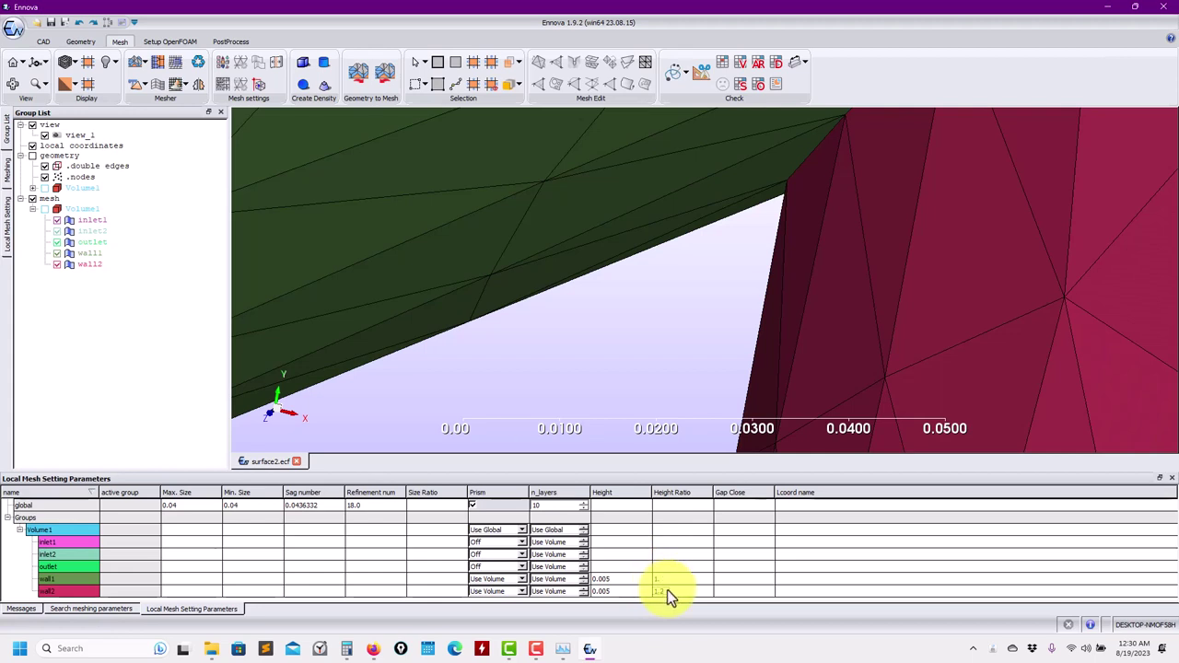
{"action": "left_click", "coordinate": [726, 506]}
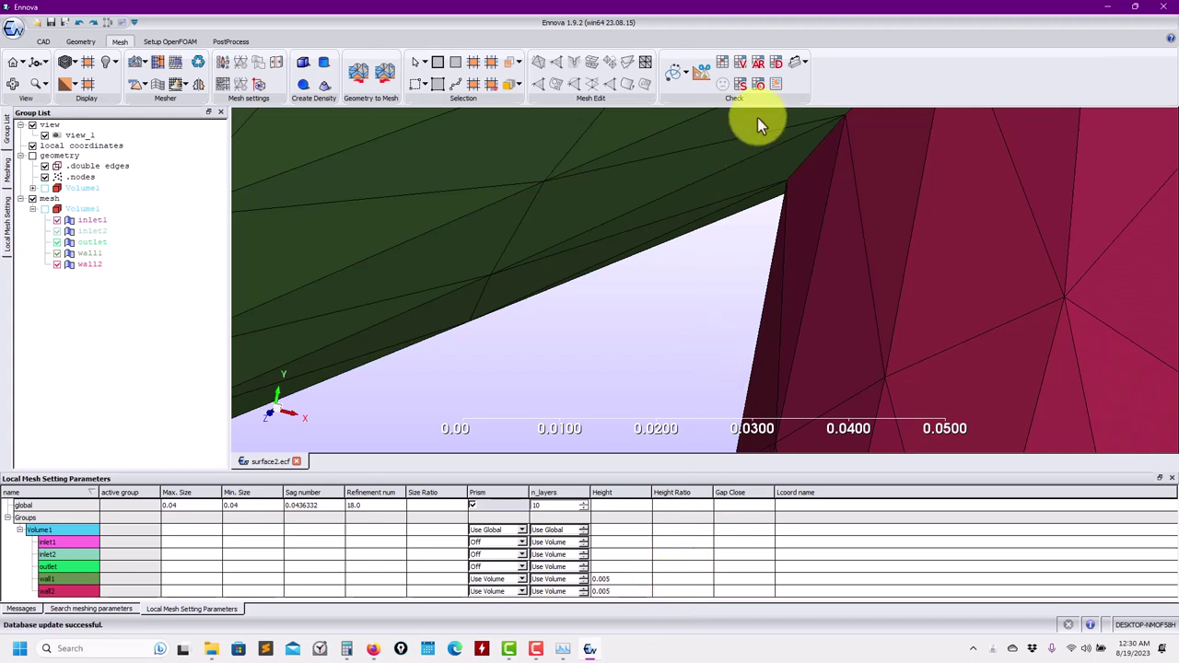
{"action": "left_click", "coordinate": [157, 83]}
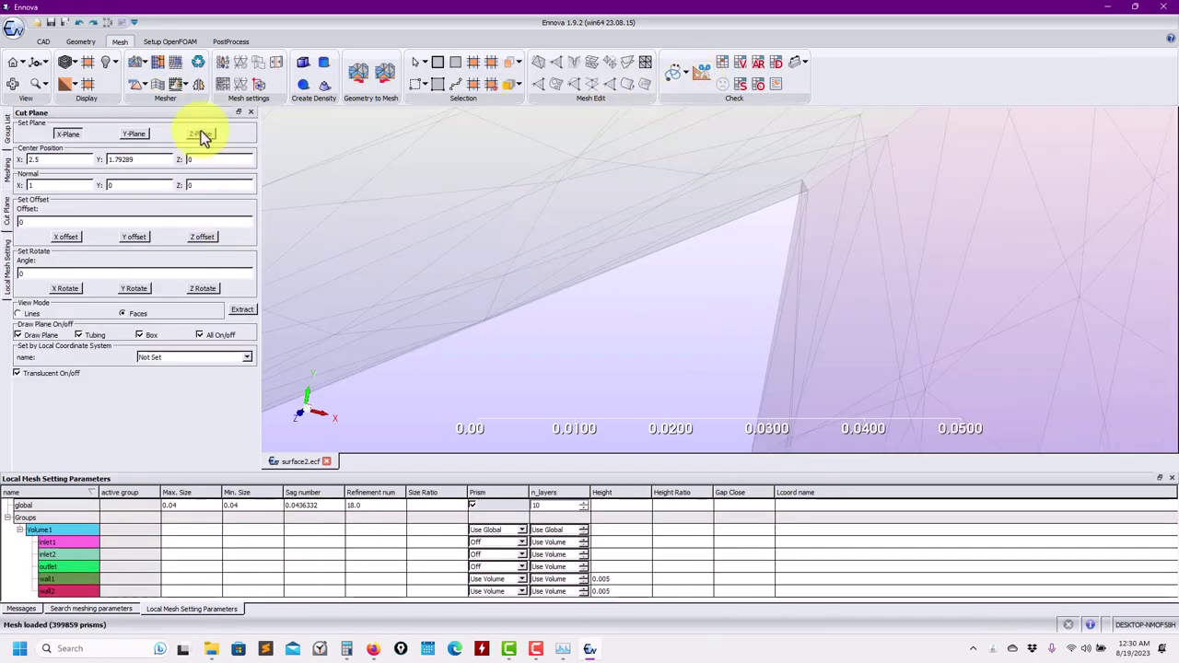
Step: Extract a Z-plane cut of the 10-layer mesh at the junction corner, hiding the plane drawing and keeping the surrounding mesh translucent
{"action": "left_click", "coordinate": [202, 136]}
{"action": "left_click", "coordinate": [241, 311]}
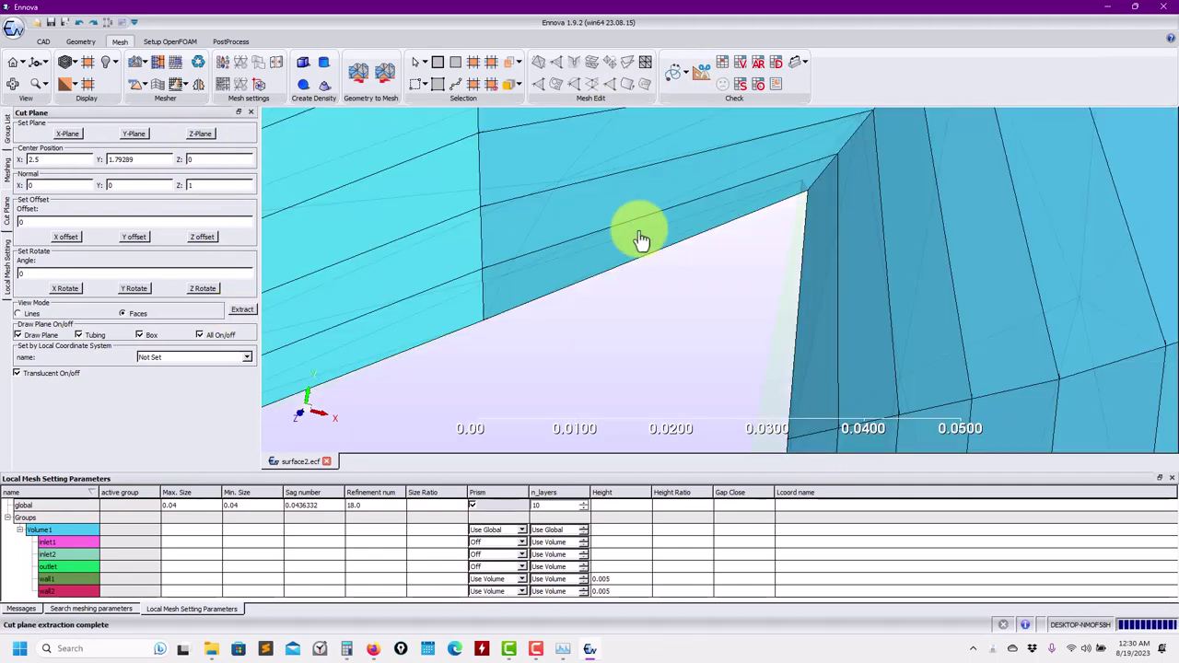
{"action": "scroll", "coordinate": [642, 239], "scroll_direction": "down", "scroll_amount": 5}
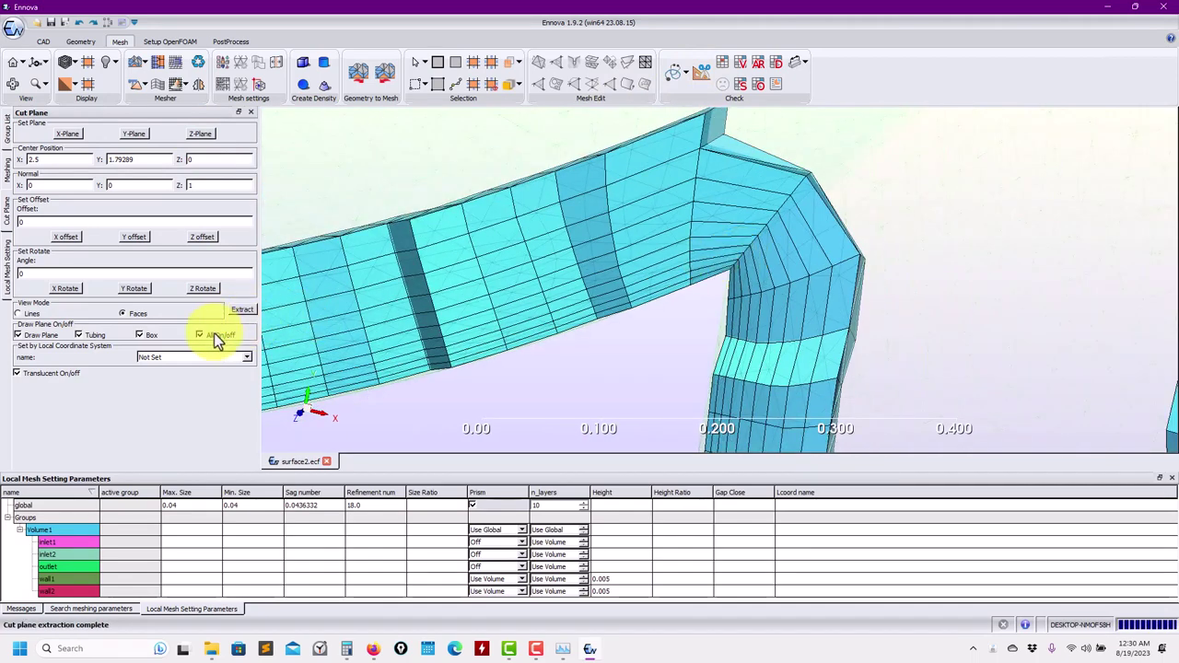
{"action": "left_click", "coordinate": [214, 332]}
{"action": "left_click", "coordinate": [16, 373]}
{"action": "left_click", "coordinate": [16, 373]}
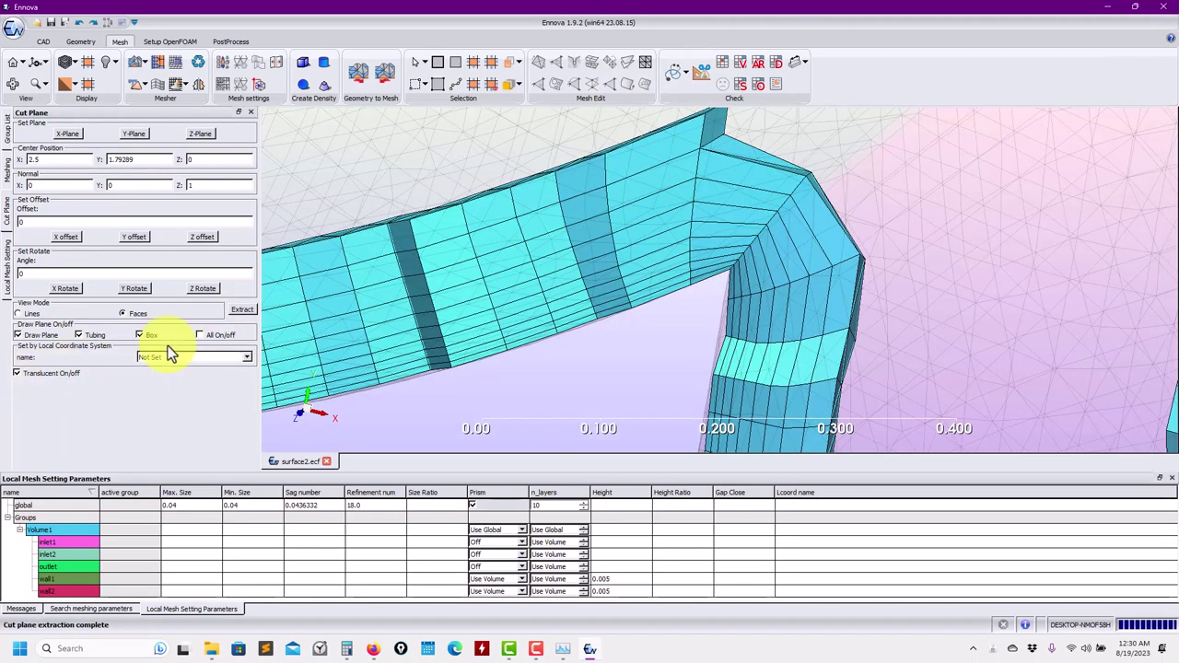
{"action": "scroll", "coordinate": [598, 268], "scroll_direction": "up", "scroll_amount": 5}
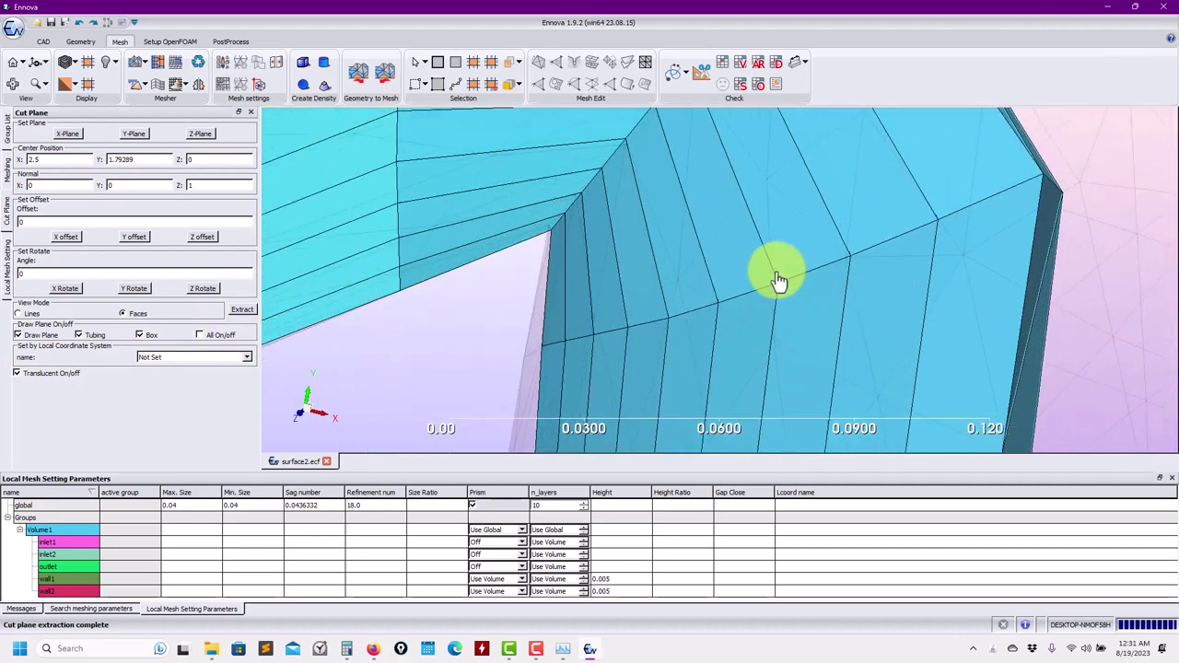
Step: Examine the extracted prism layers around the corner where the narrow branch meets the curved main wall
{"action": "scroll", "coordinate": [778, 281], "scroll_direction": "down", "scroll_amount": 10}
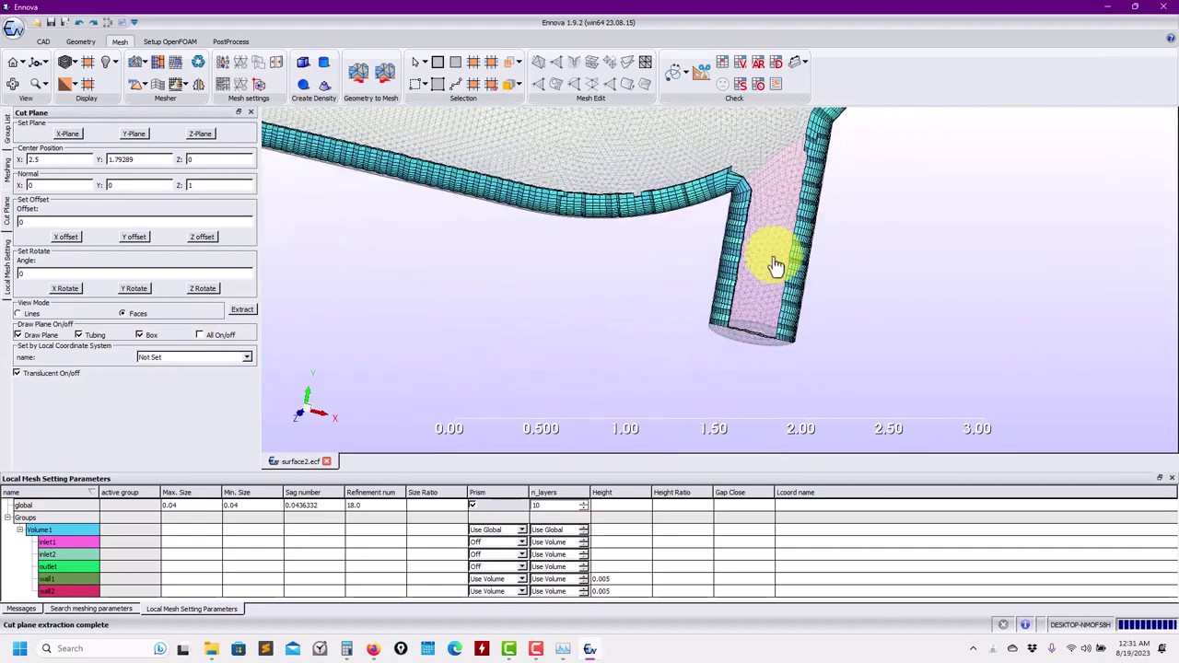
{"action": "scroll", "coordinate": [755, 249], "scroll_direction": "up", "scroll_amount": 2}
{"action": "scroll", "coordinate": [736, 206], "scroll_direction": "up", "scroll_amount": 5}
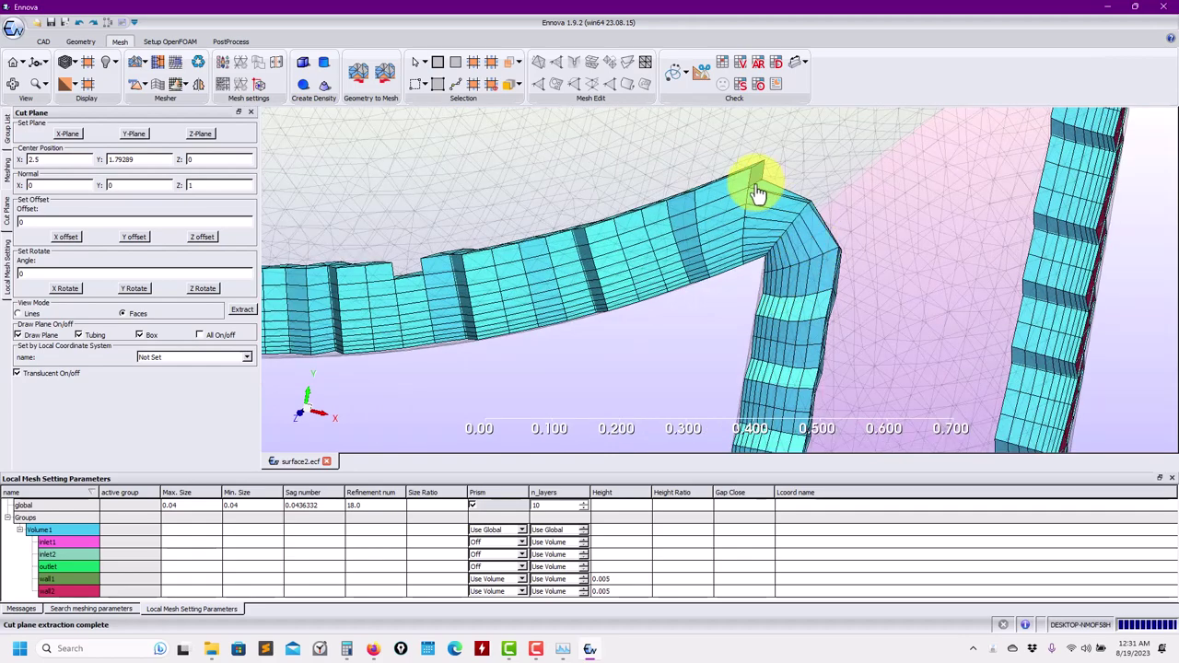
{"action": "middle_click_drag", "start_coordinate": [700, 298], "coordinate": [727, 189]}
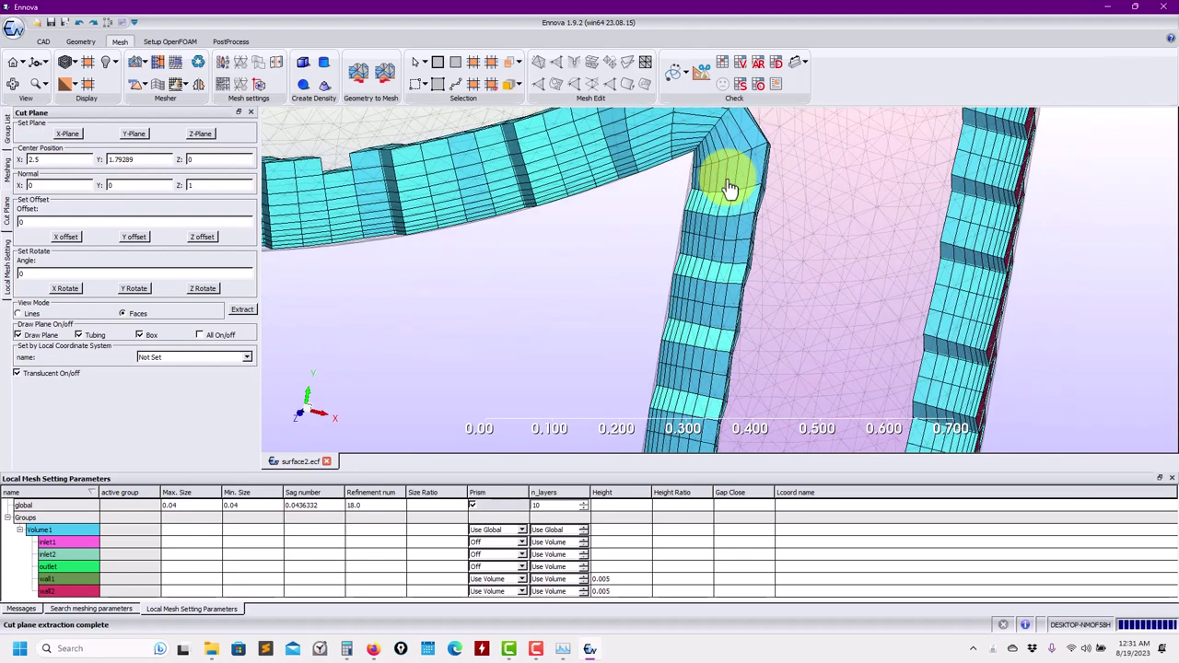
{"action": "scroll", "coordinate": [736, 250], "scroll_direction": "down", "scroll_amount": 2}
{"action": "scroll", "coordinate": [755, 255], "scroll_direction": "up", "scroll_amount": 1}
{"action": "scroll", "coordinate": [754, 277], "scroll_direction": "down", "scroll_amount": 2}
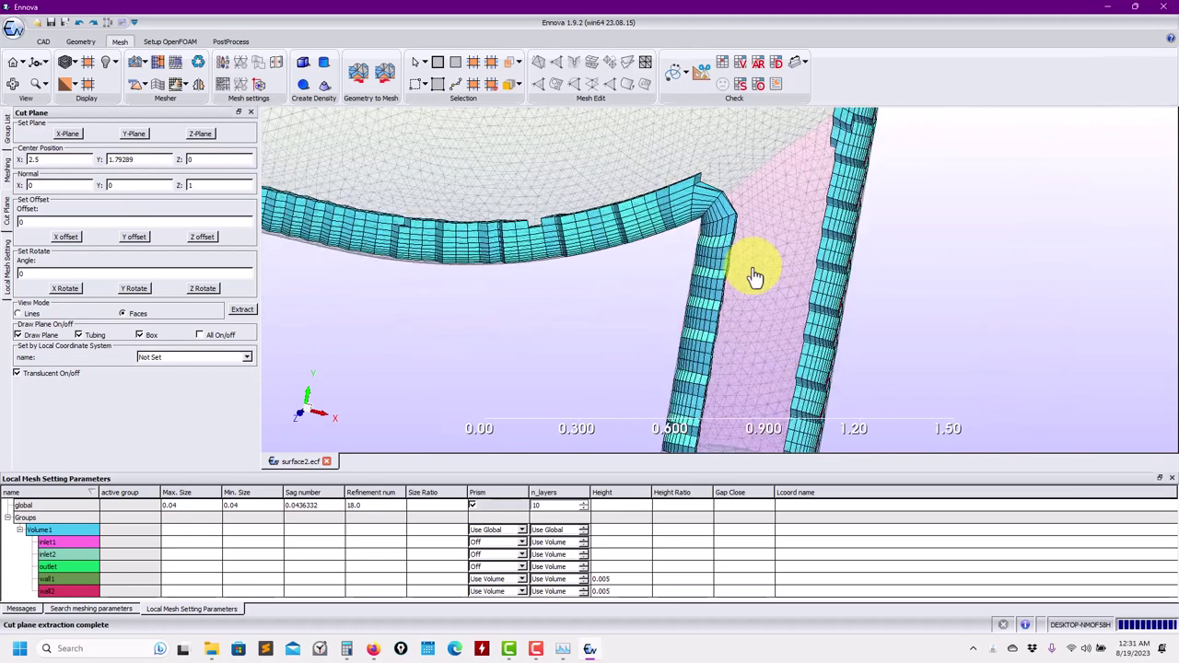
{"action": "scroll", "coordinate": [753, 276], "scroll_direction": "up", "scroll_amount": 1}
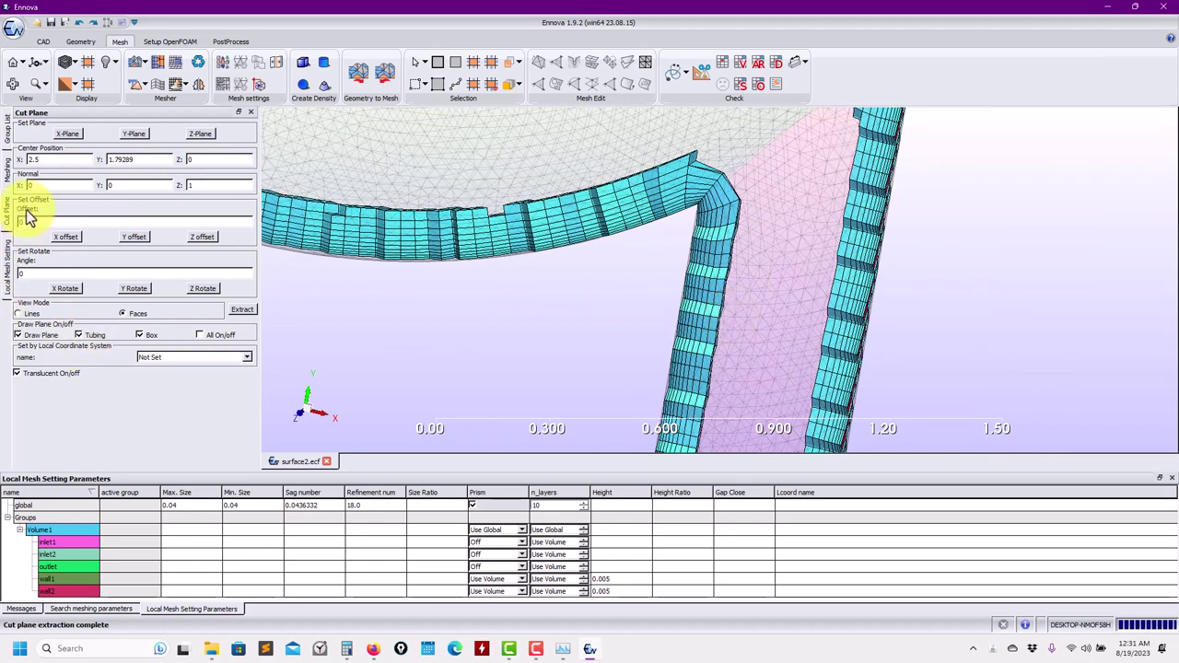
Step: Review the Boundary Layer meshing settings and inspect the prism layers closely at the sharp branch corner
{"action": "left_click", "coordinate": [7, 171]}
{"action": "scroll", "coordinate": [119, 350], "scroll_direction": "down", "scroll_amount": 3}
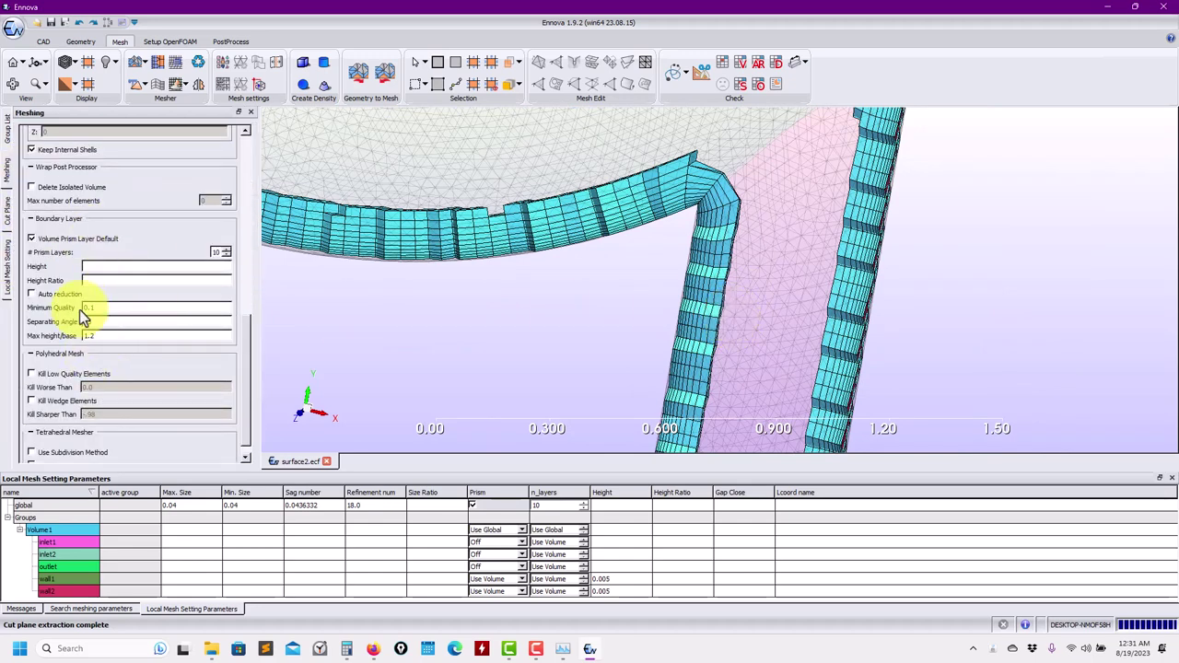
{"action": "left_click_drag", "start_coordinate": [717, 221], "coordinate": [751, 248]}
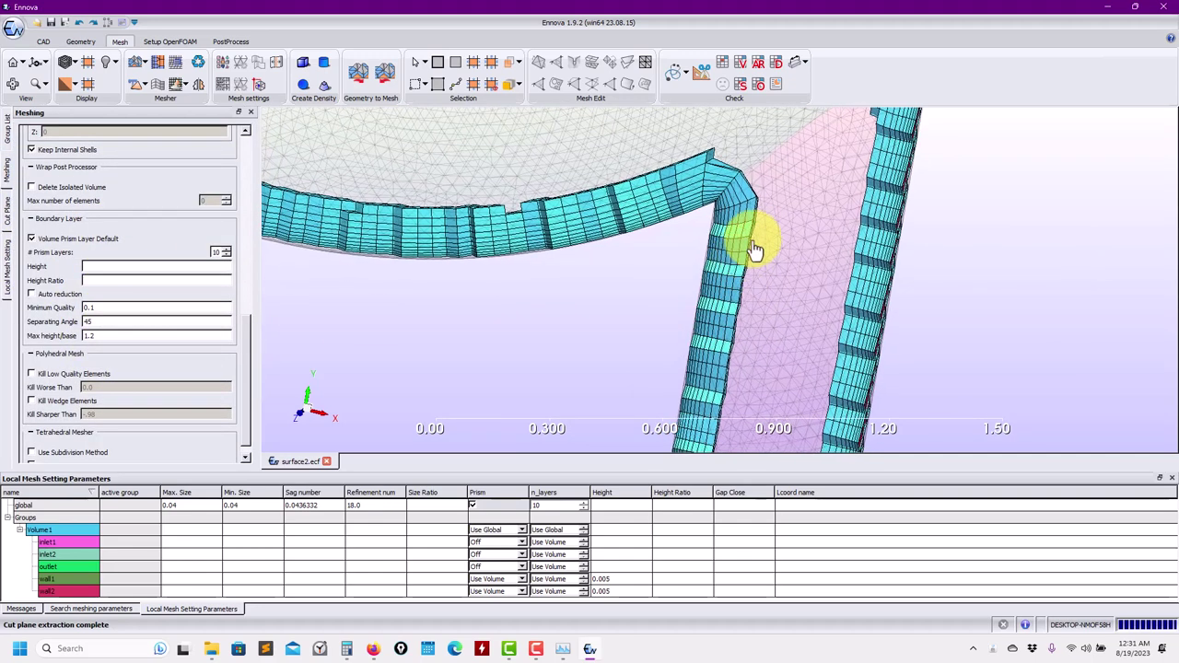
{"action": "scroll", "coordinate": [755, 241], "scroll_direction": "up", "scroll_amount": 5}
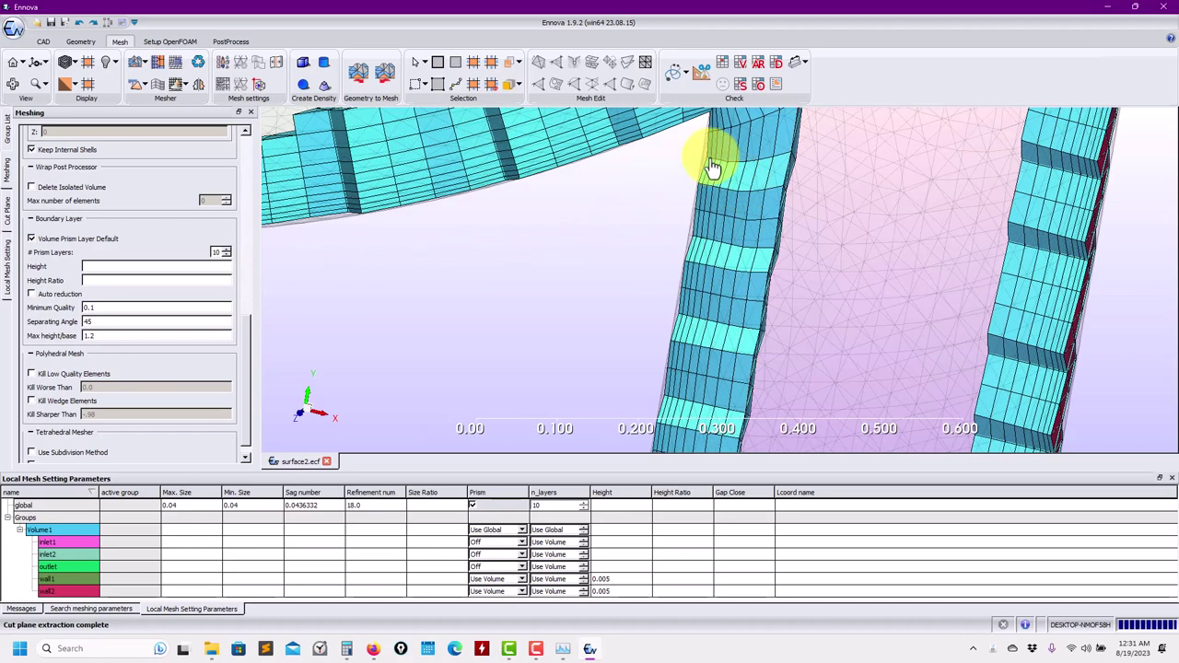
{"action": "left_click_drag", "start_coordinate": [771, 287], "coordinate": [728, 271]}
{"action": "scroll", "coordinate": [746, 202], "scroll_direction": "up", "scroll_amount": 3}
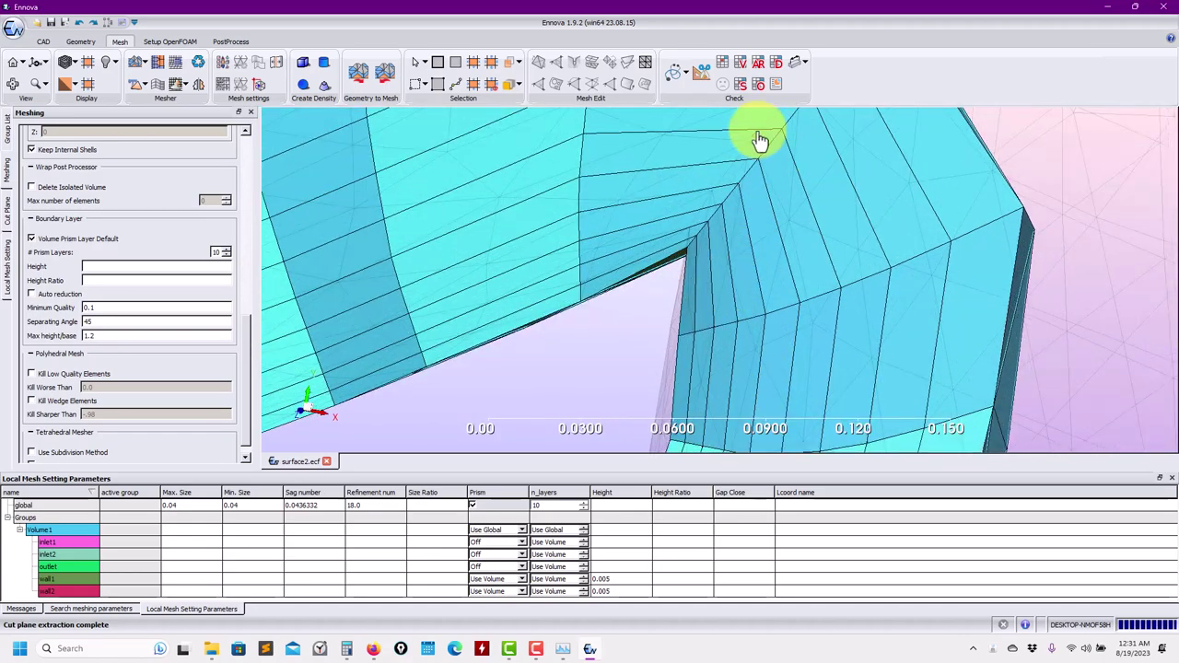
Step: Check the skewness and orthogonality distributions of the current mesh
{"action": "left_click", "coordinate": [740, 88]}
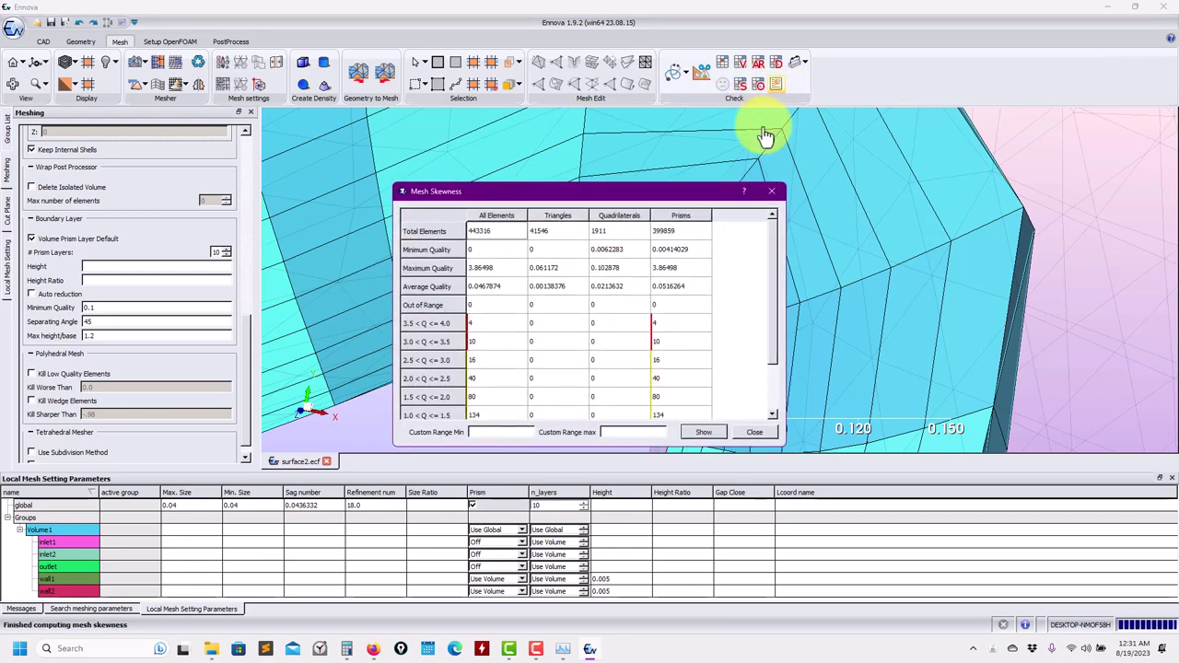
{"action": "left_click", "coordinate": [771, 191]}
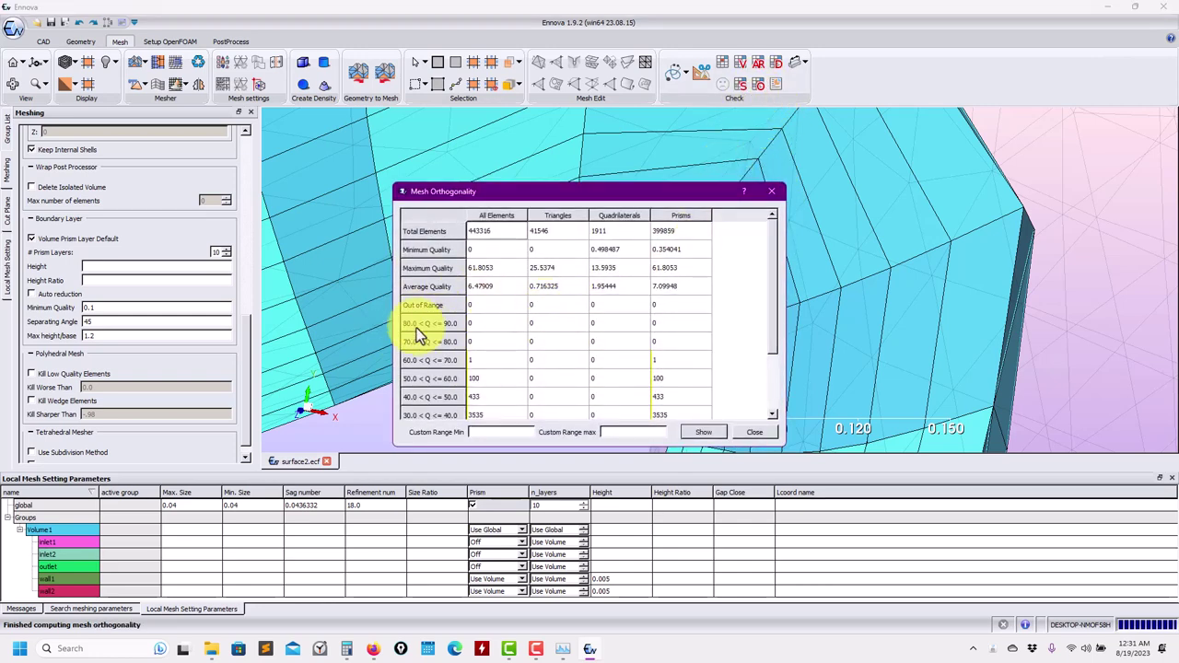
{"action": "left_click", "coordinate": [772, 193]}
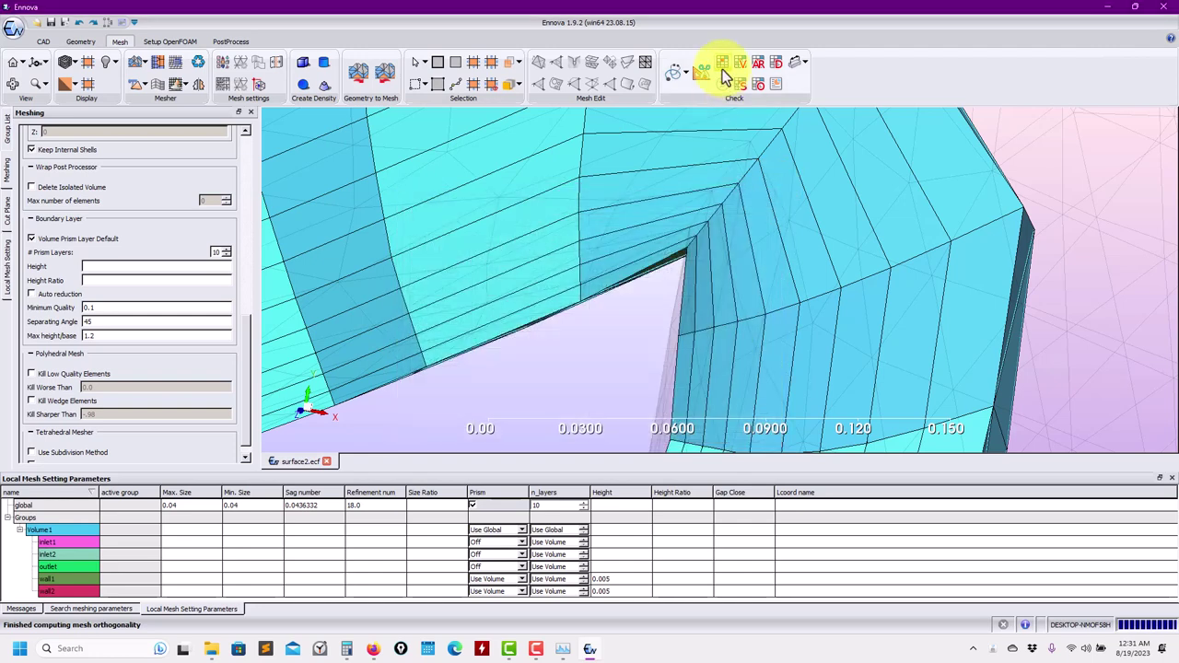
Step: Check the mesh quality distribution down to the lowest quality ranges
{"action": "left_click", "coordinate": [723, 72]}
{"action": "scroll", "coordinate": [451, 332], "scroll_direction": "down", "scroll_amount": 2}
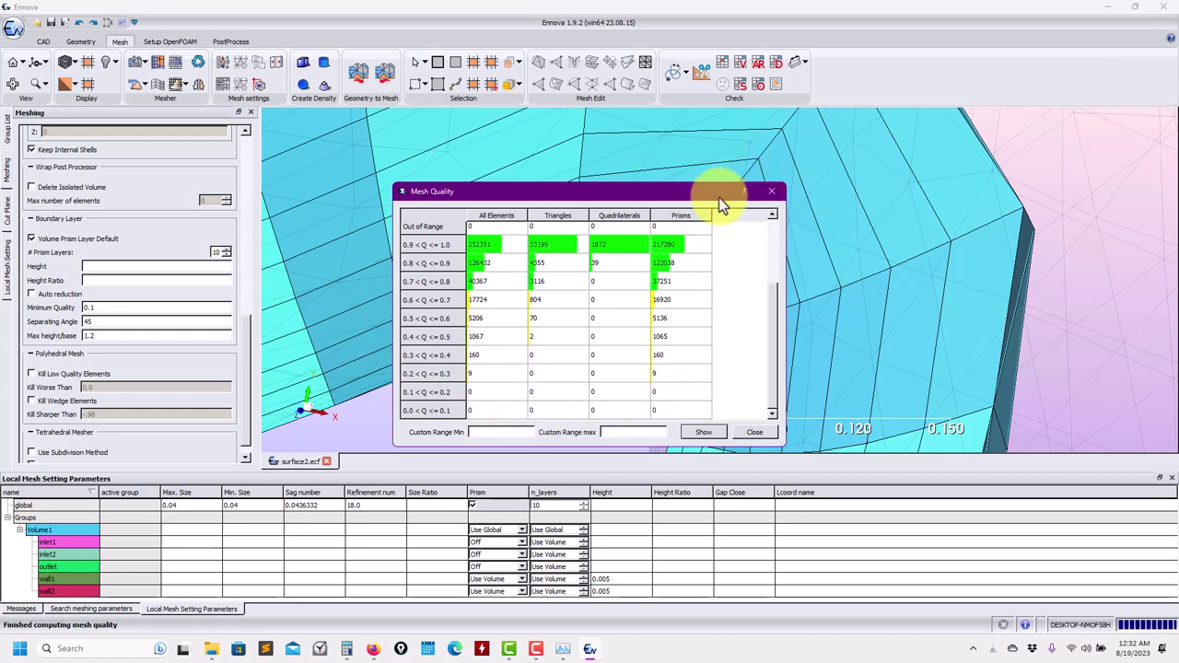
{"action": "left_click_drag", "start_coordinate": [719, 193], "coordinate": [437, 194]}
{"action": "left_click", "coordinate": [490, 190]}
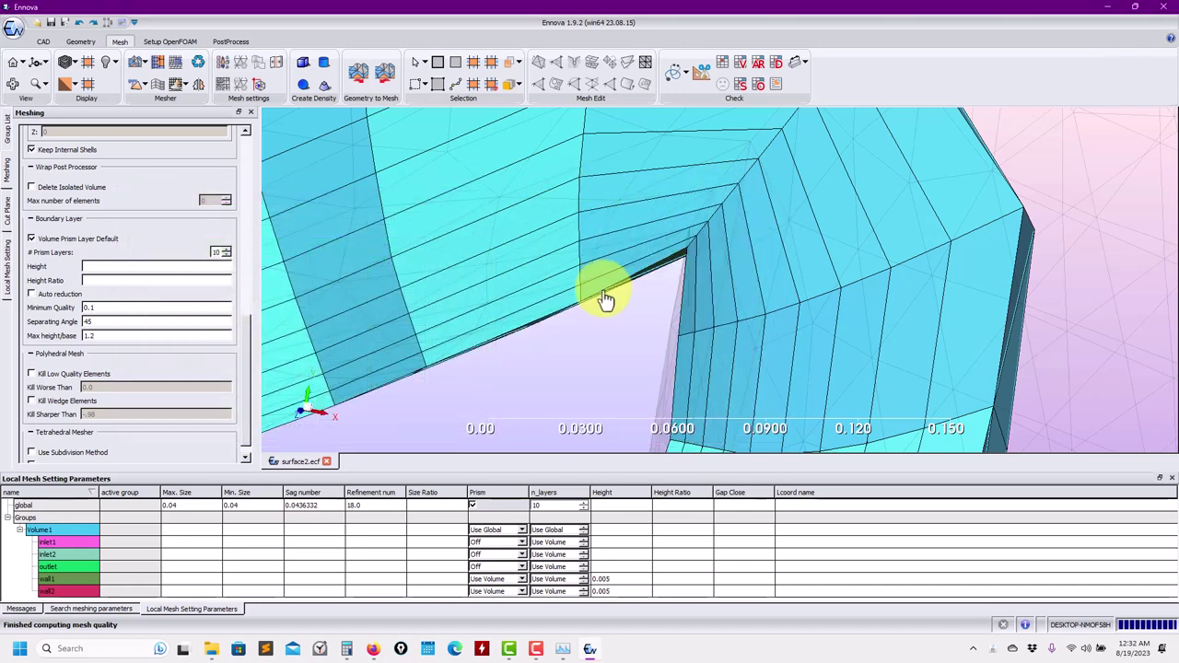
Step: Display the mesh elements with skewness between 3.5 and 4.0 and examine them at the sharp branch corner
{"action": "scroll", "coordinate": [640, 267], "scroll_direction": "up", "scroll_amount": 4}
{"action": "scroll", "coordinate": [635, 175], "scroll_direction": "up", "scroll_amount": 2}
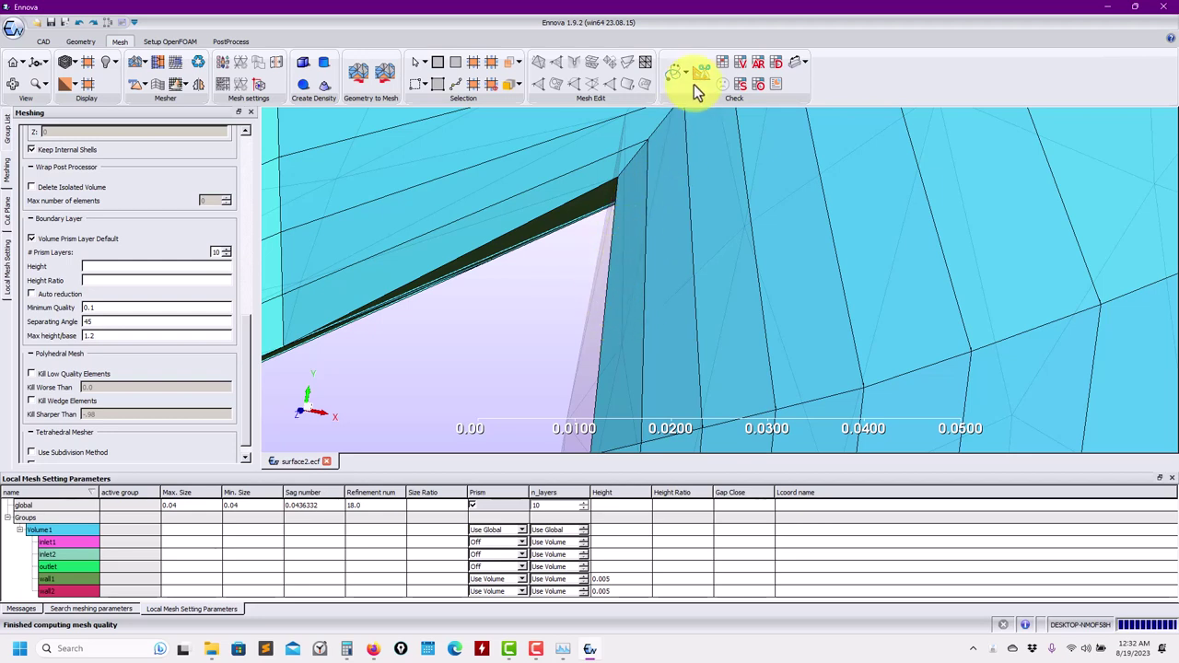
{"action": "left_click", "coordinate": [740, 83]}
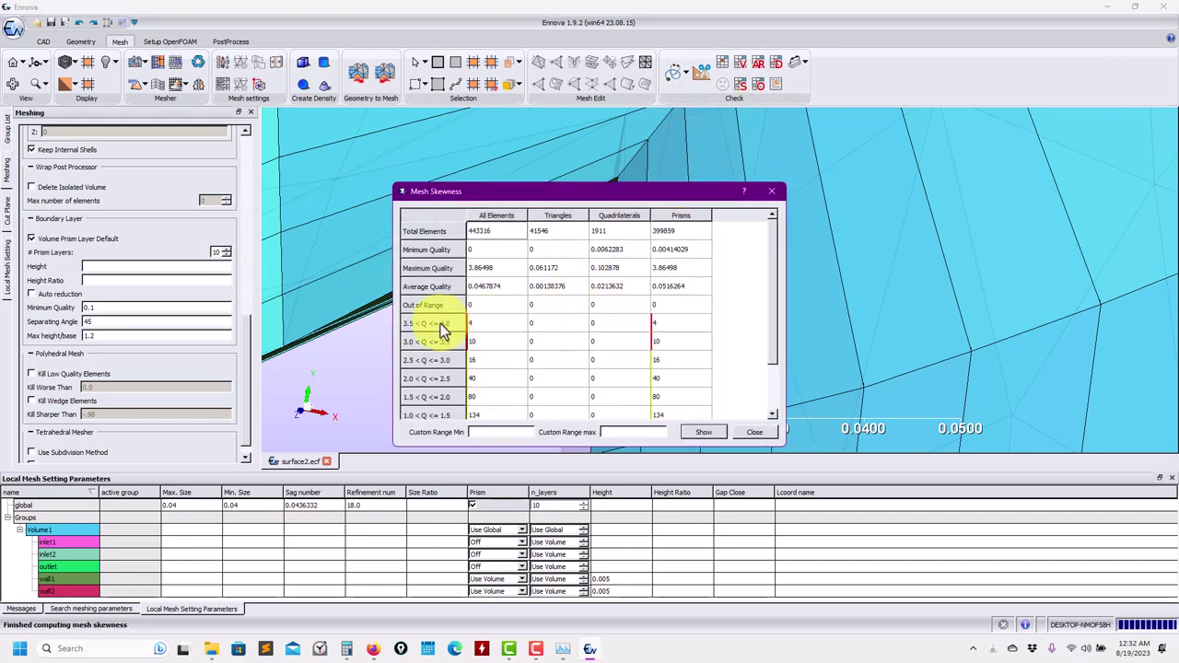
{"action": "left_click", "coordinate": [441, 323]}
{"action": "left_click", "coordinate": [699, 432]}
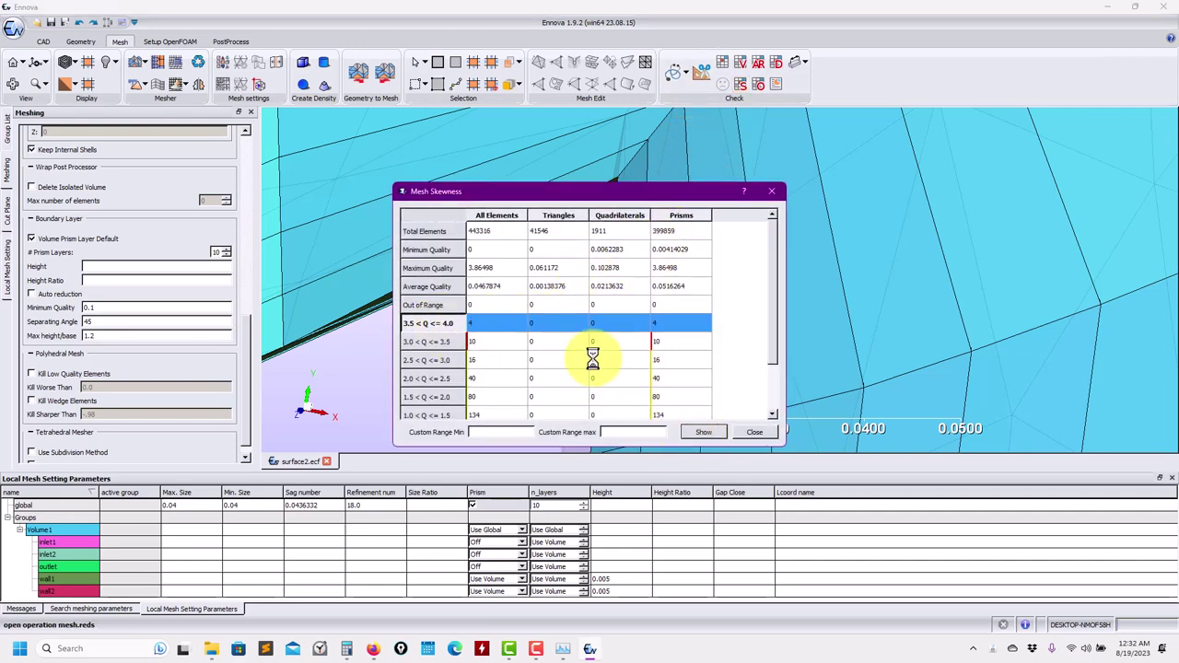
{"action": "left_click_drag", "start_coordinate": [633, 193], "coordinate": [941, 192]}
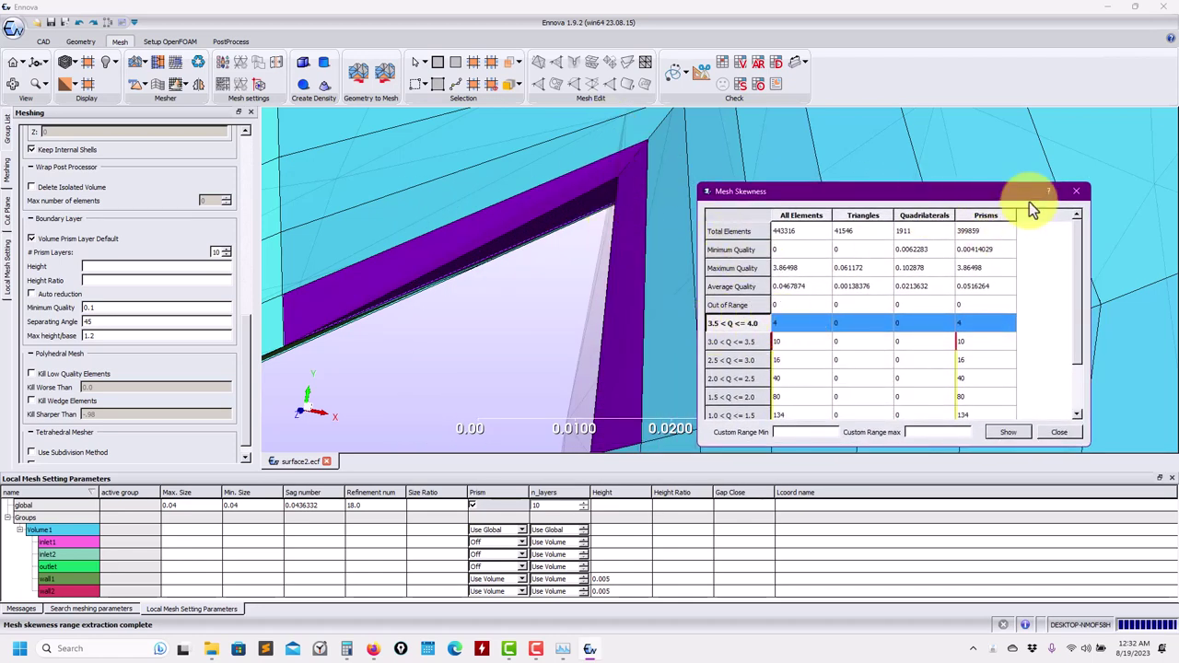
{"action": "left_click", "coordinate": [1076, 191]}
{"action": "scroll", "coordinate": [633, 258], "scroll_direction": "down", "scroll_amount": 3}
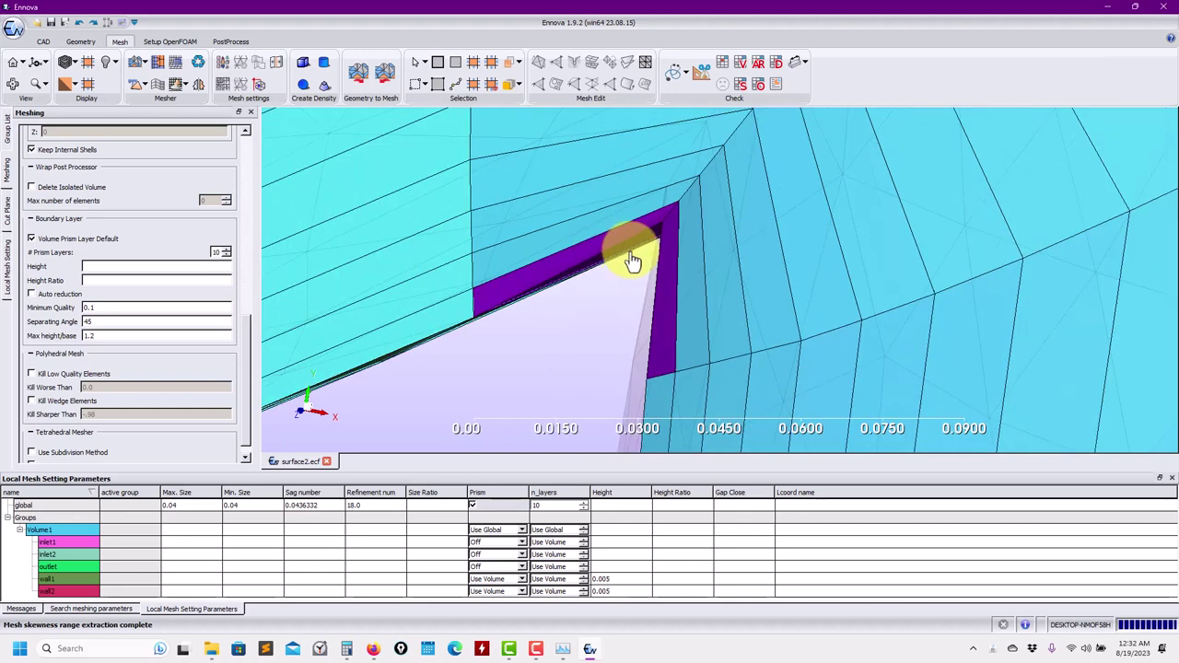
{"action": "scroll", "coordinate": [634, 258], "scroll_direction": "down", "scroll_amount": 2}
{"action": "scroll", "coordinate": [637, 318], "scroll_direction": "up", "scroll_amount": 3}
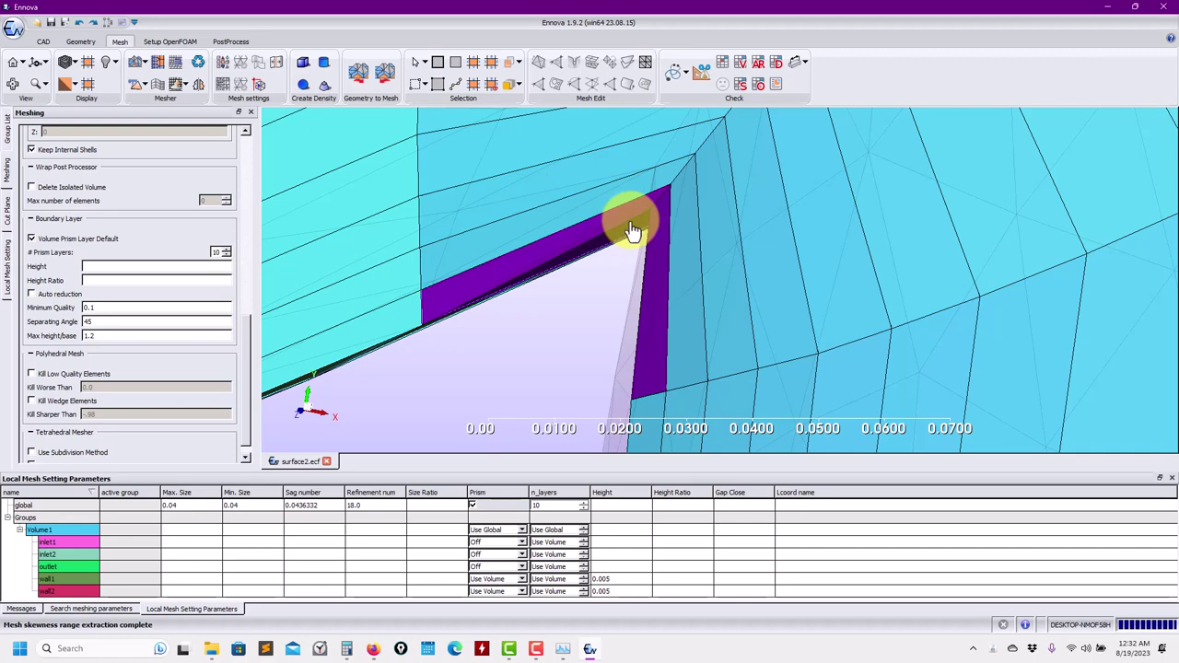
{"action": "scroll", "coordinate": [633, 230], "scroll_direction": "up", "scroll_amount": 2}
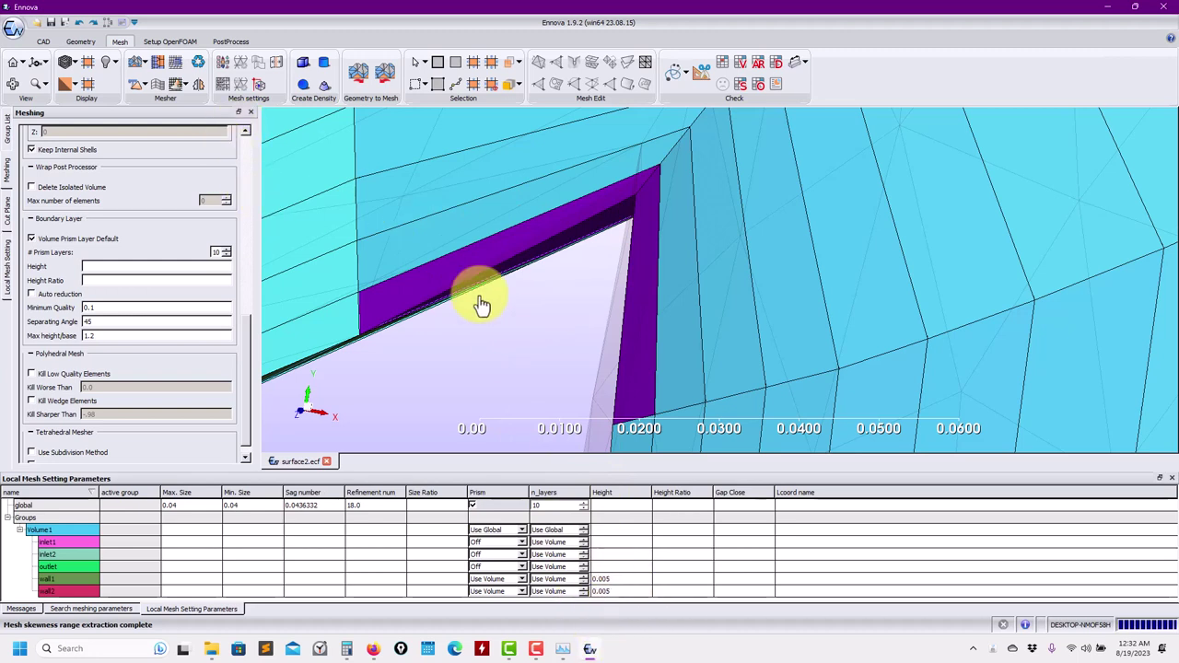
Step: Set the global maximum and minimum mesh sizes to 0.02 and regenerate the surface mesh
{"action": "left_click", "coordinate": [11, 133]}
{"action": "left_click", "coordinate": [7, 187]}
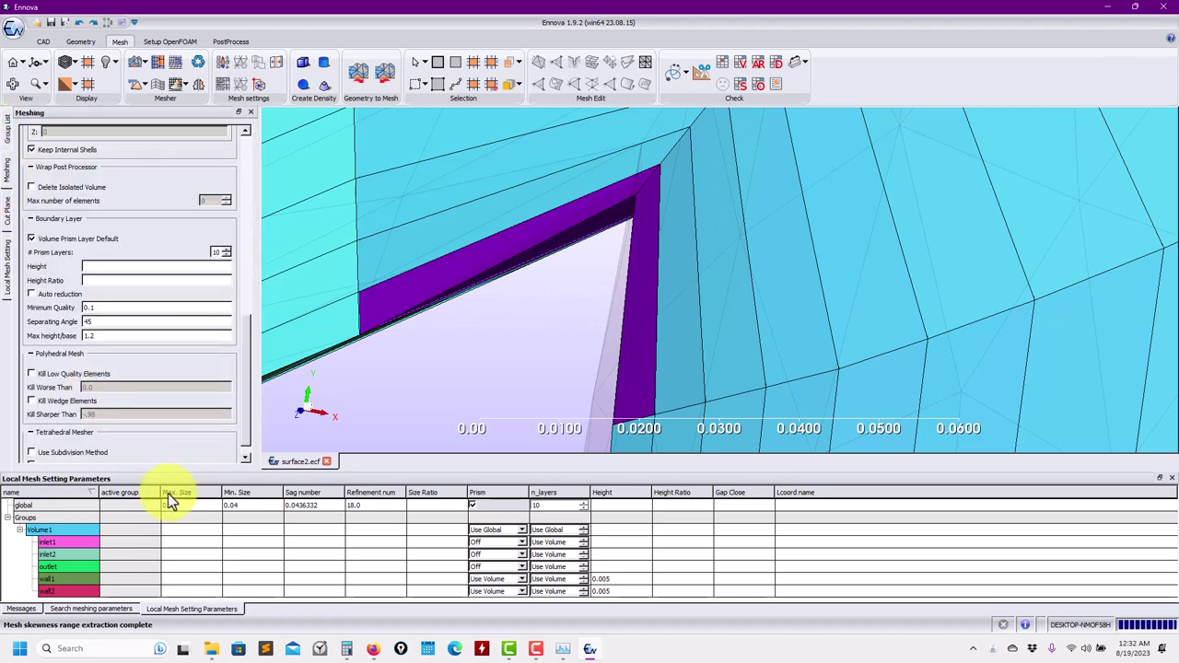
{"action": "left_click", "coordinate": [184, 505]}
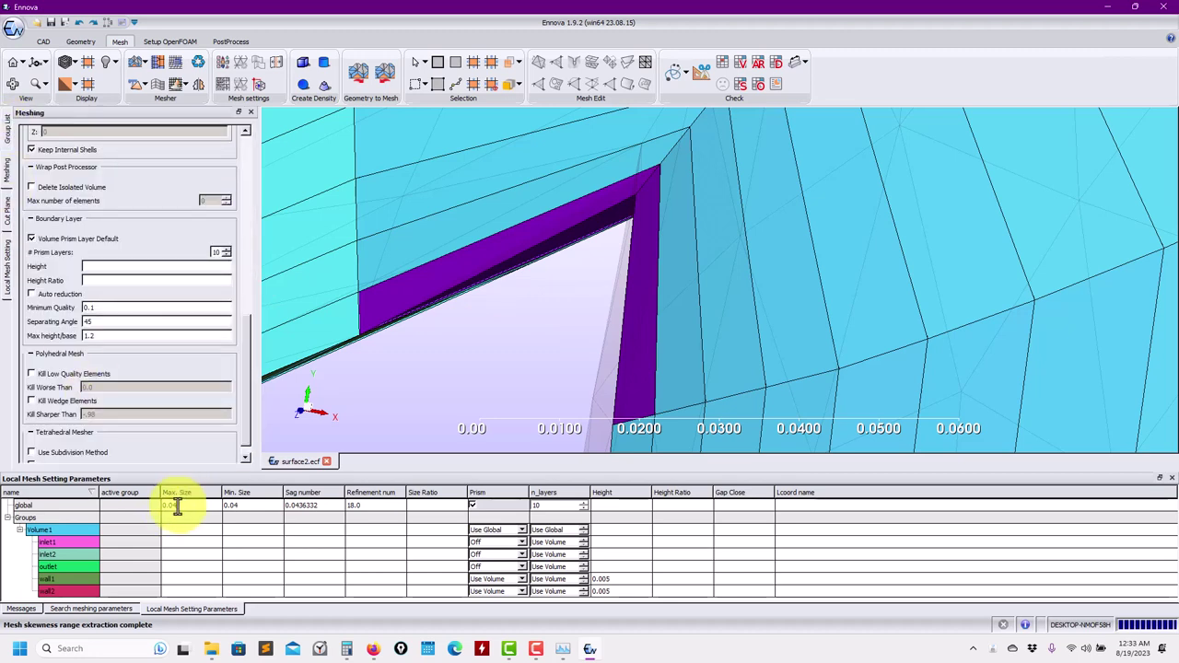
{"action": "left_click", "coordinate": [238, 507]}
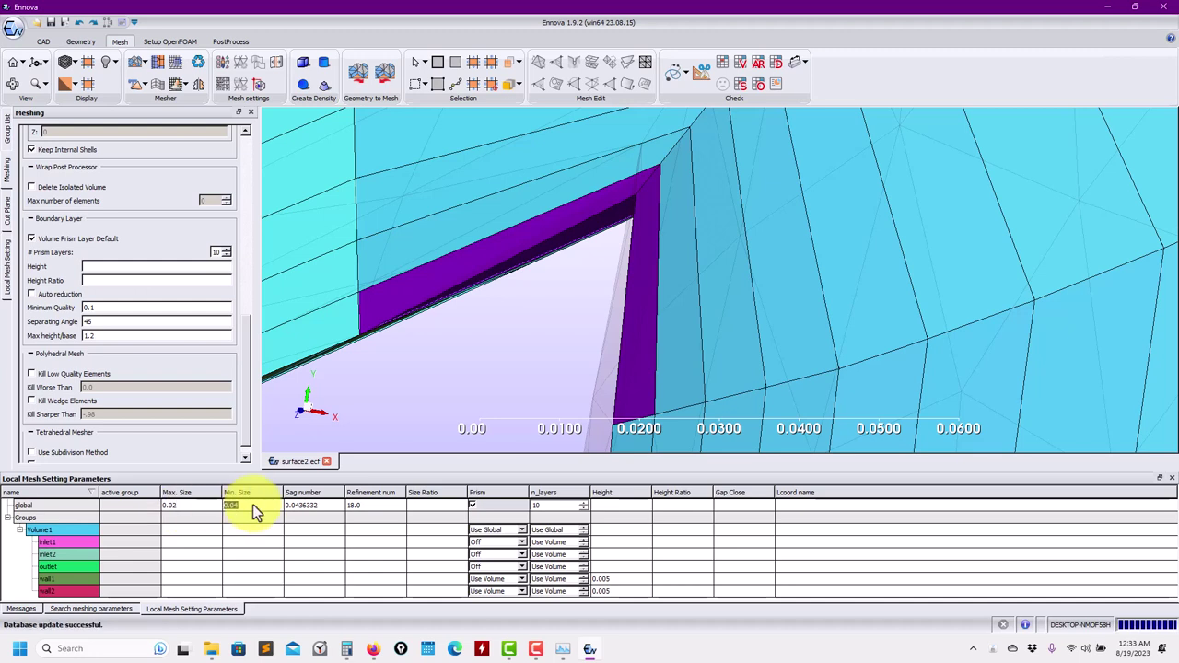
{"action": "left_click", "coordinate": [248, 507]}
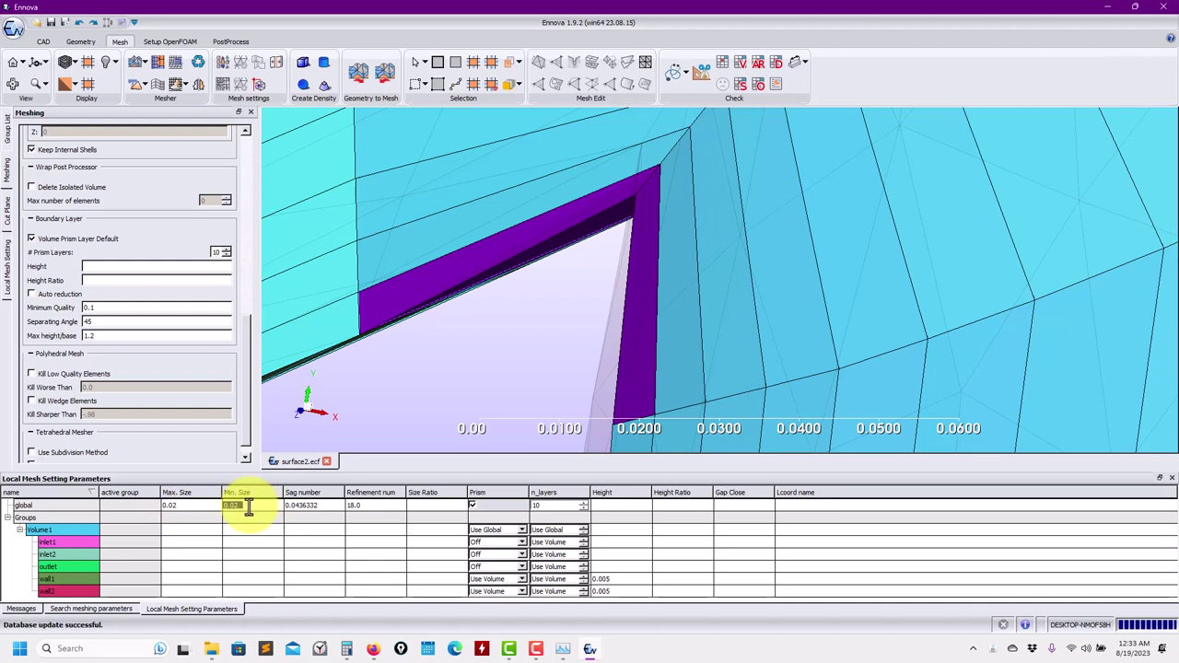
{"action": "left_click", "coordinate": [136, 62]}
{"action": "left_click", "coordinate": [540, 339]}
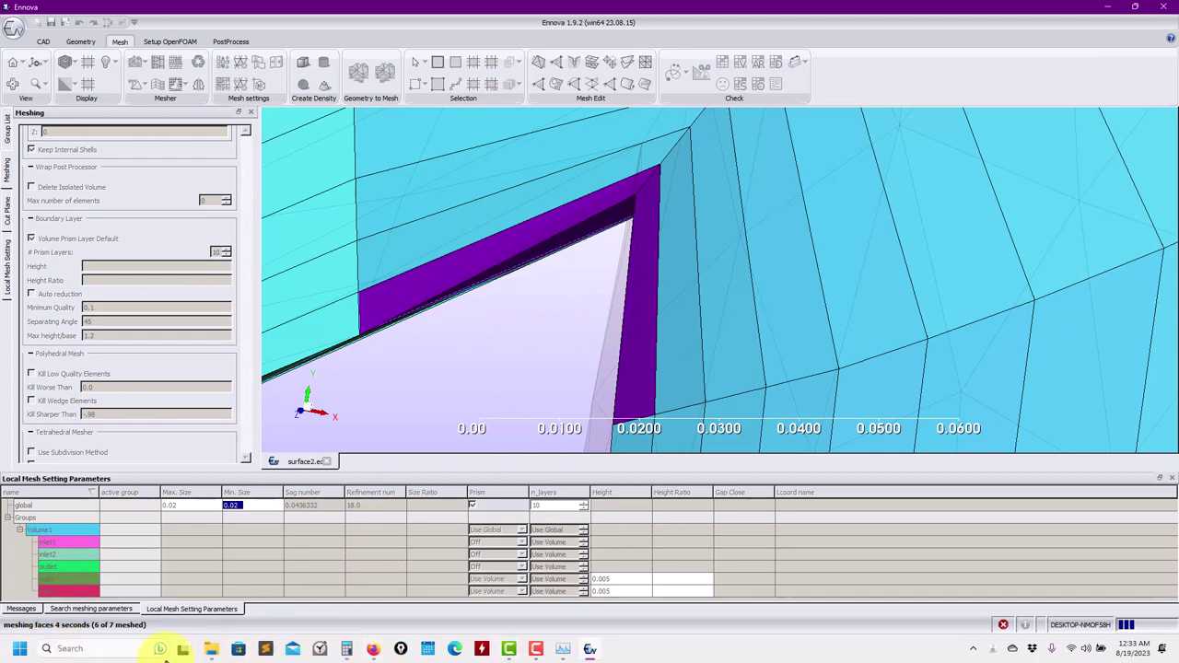
Step: Launch the Snipping Tool and minimize its window
{"action": "left_click", "coordinate": [114, 649]}
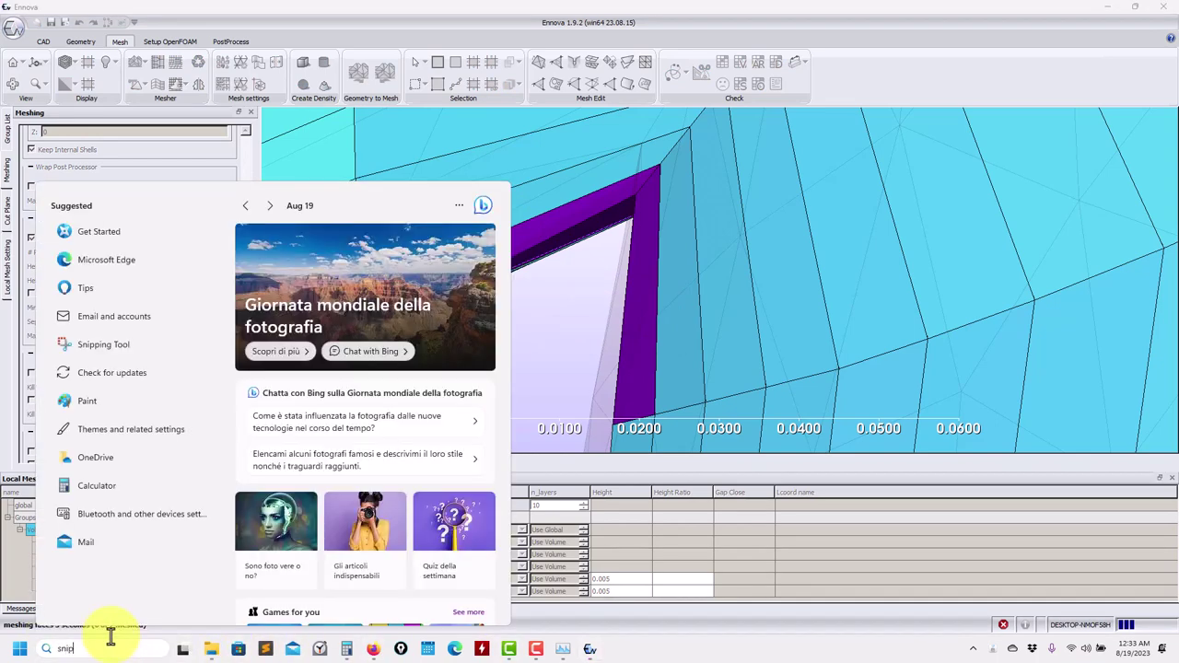
{"action": "type", "text": "snip"}
{"action": "key", "text": "Return"}
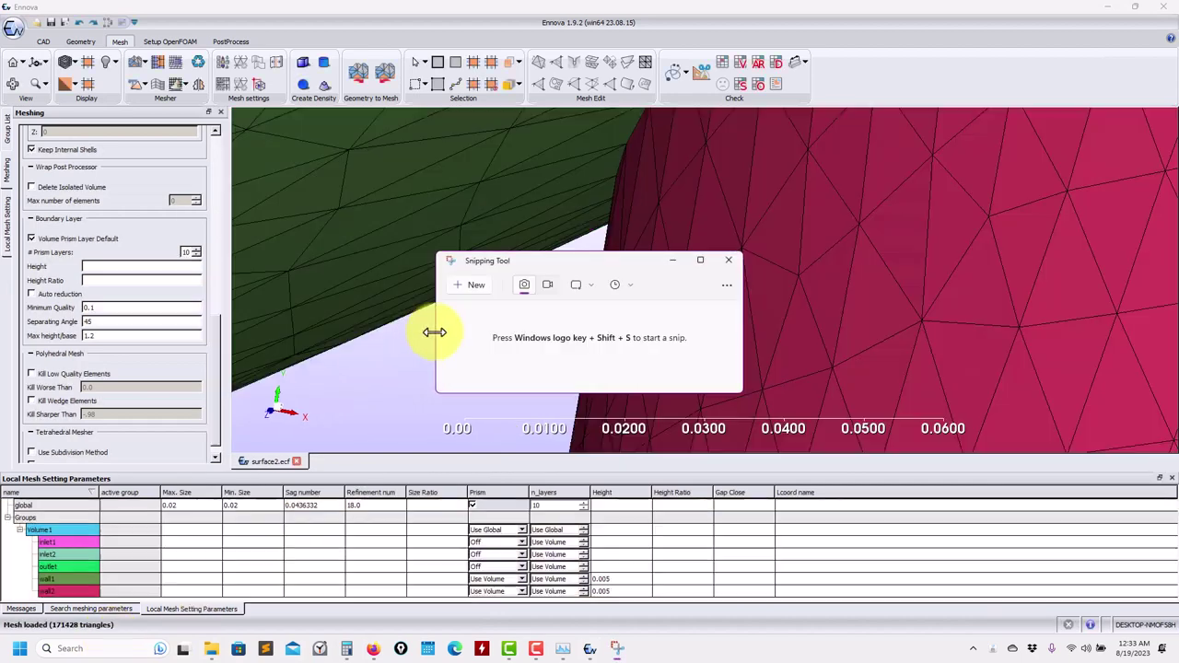
{"action": "left_click", "coordinate": [673, 262]}
Step: Generate the prism layer mesh on the refined surface and extract a Z-plane cut through it in Faces mode
{"action": "left_click", "coordinate": [154, 78]}
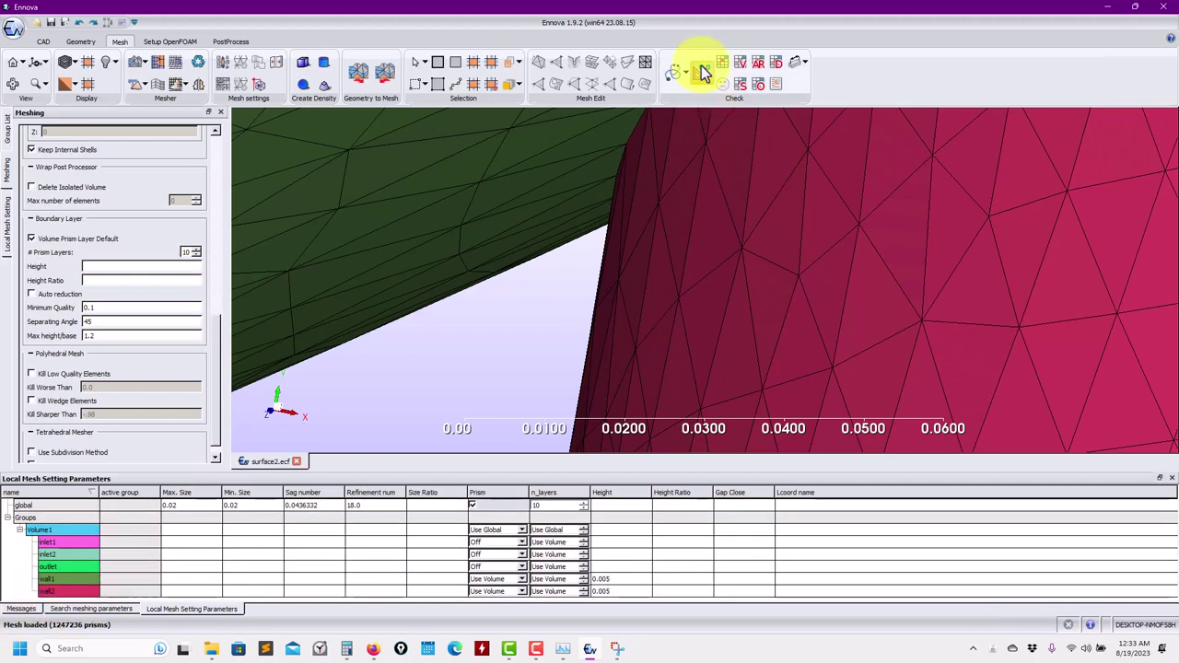
{"action": "left_click", "coordinate": [699, 68]}
{"action": "left_click", "coordinate": [200, 133]}
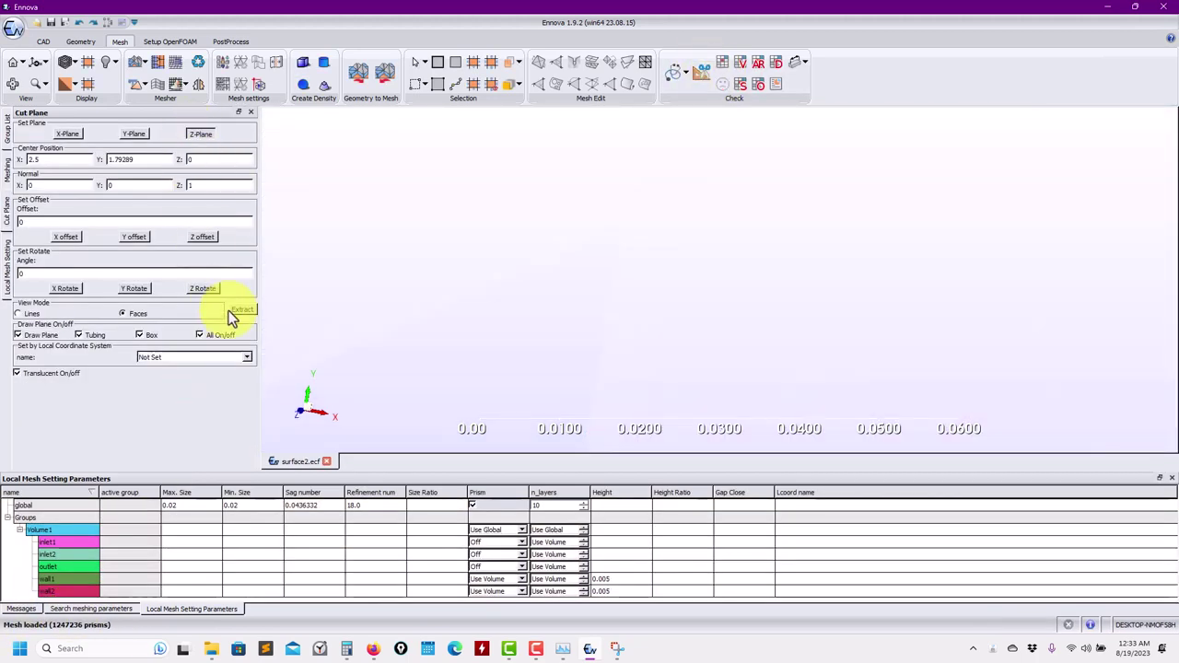
{"action": "left_click", "coordinate": [245, 311]}
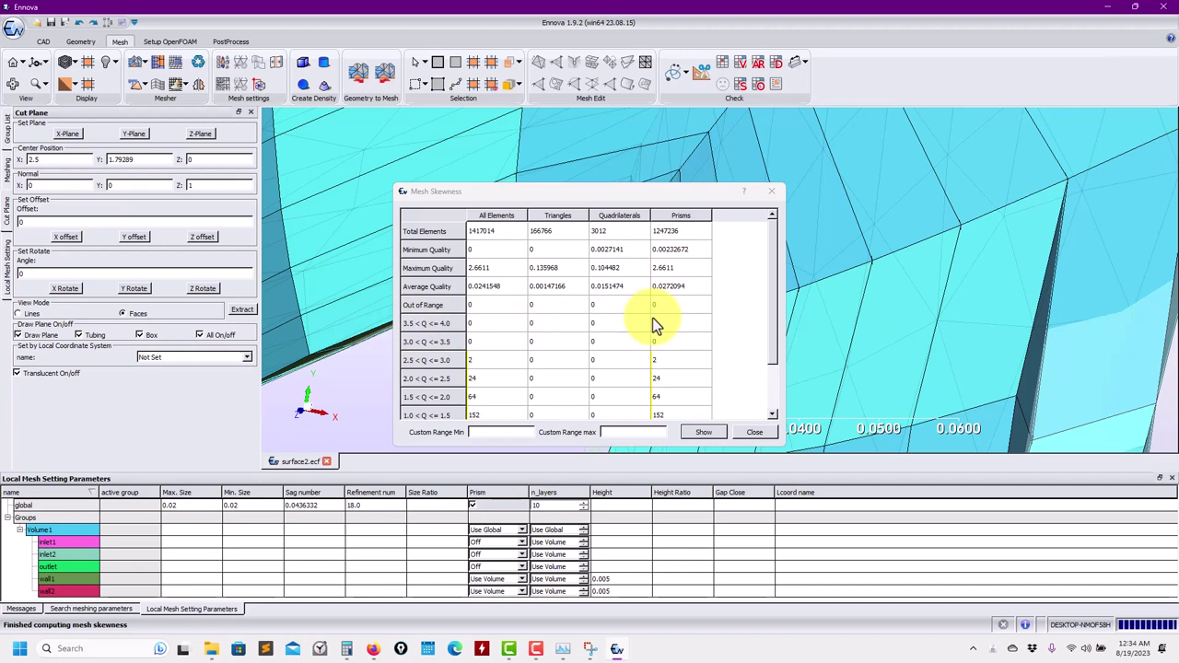
Step: Display the refined mesh's elements with skewness between 2.0 and 2.5 and shift the cut plane along Z to inspect them
{"action": "left_click", "coordinate": [444, 377]}
{"action": "left_click", "coordinate": [700, 431]}
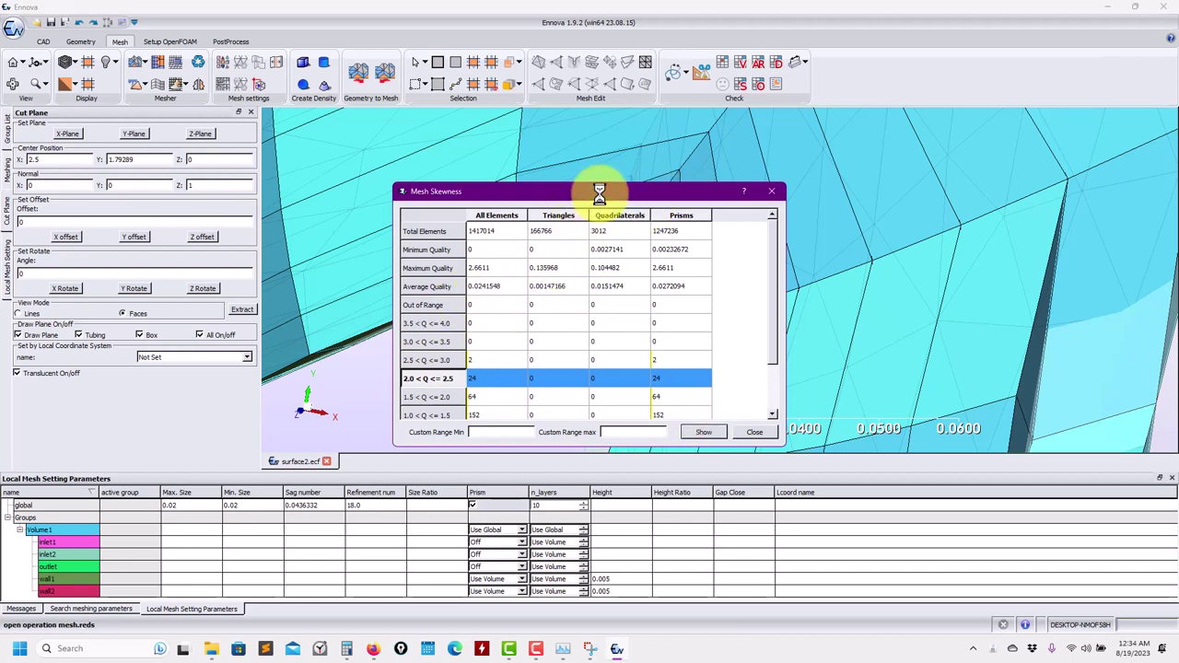
{"action": "left_click_drag", "start_coordinate": [602, 190], "coordinate": [858, 376]}
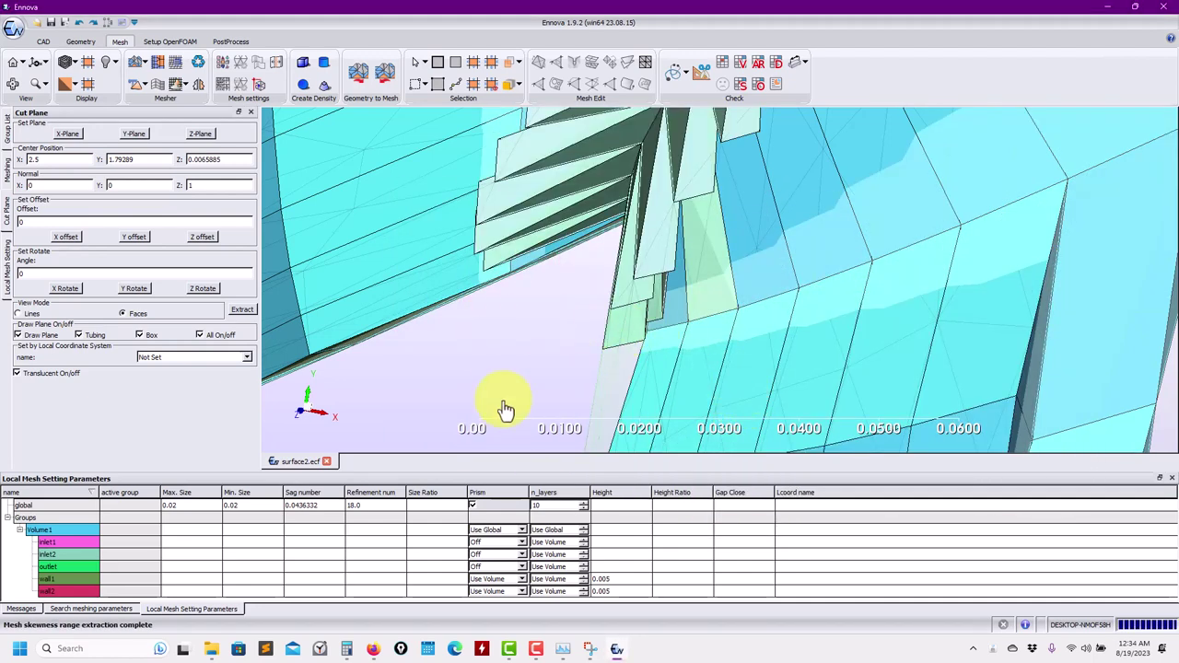
{"action": "scroll", "coordinate": [557, 312], "scroll_direction": "down", "scroll_amount": 2}
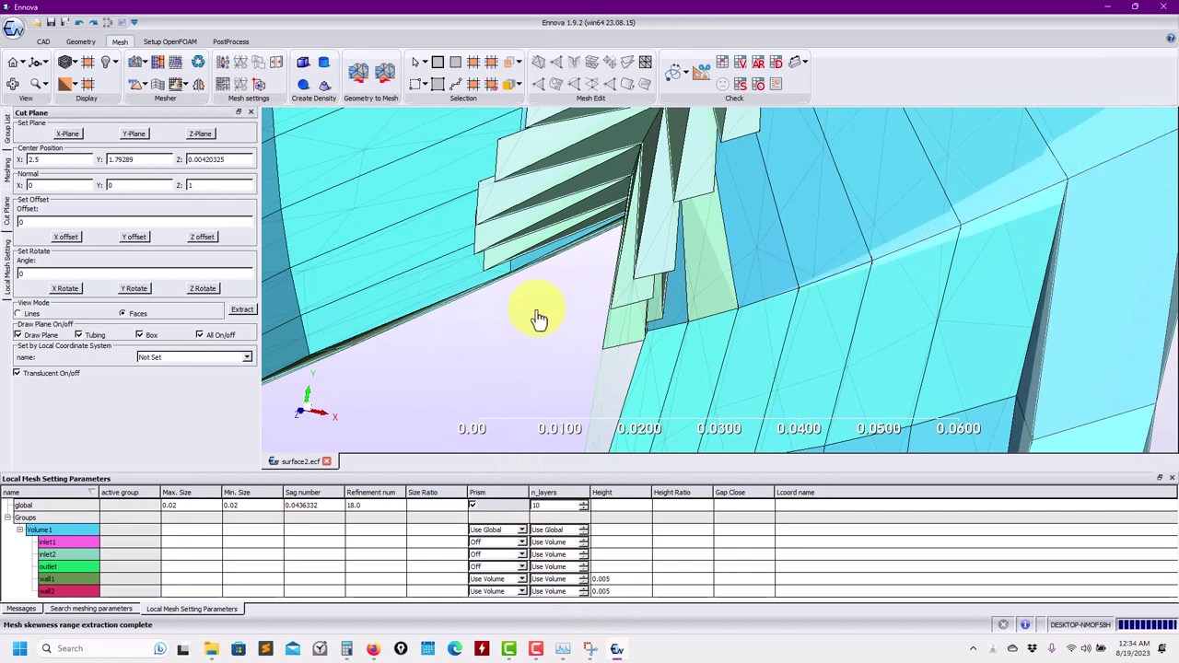
{"action": "left_click", "coordinate": [228, 336]}
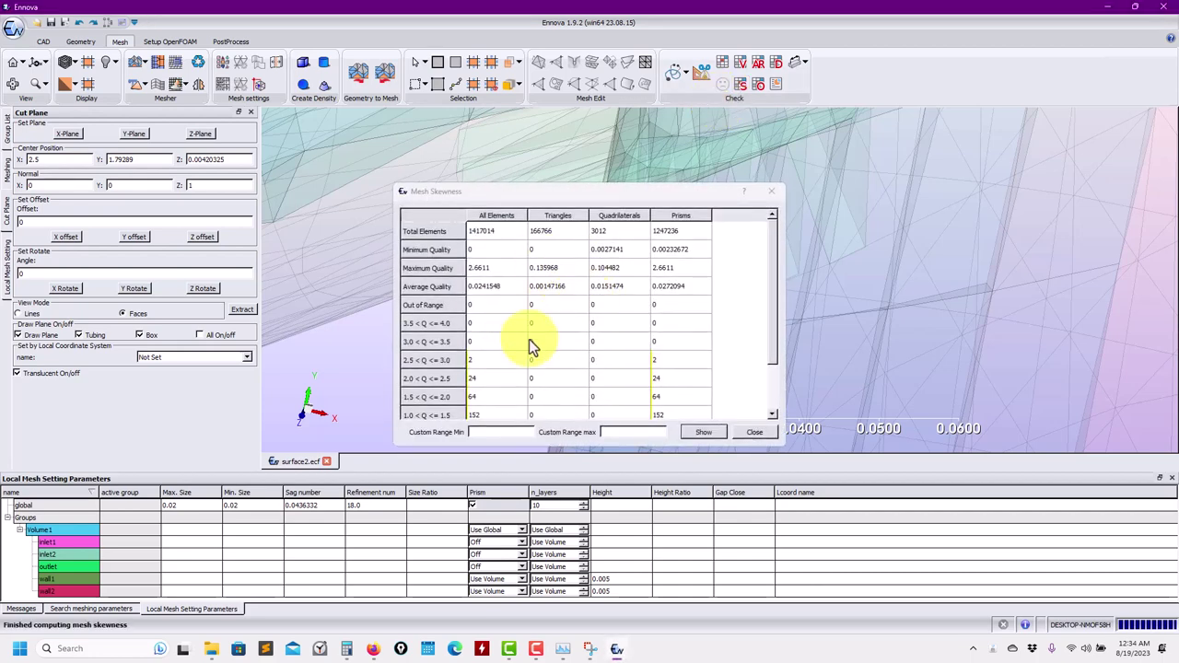
Step: Display the elements in the 2.5–3.0 and 3.0–3.5 skewness ranges and inspect them at the sharp corner
{"action": "left_click", "coordinate": [447, 344]}
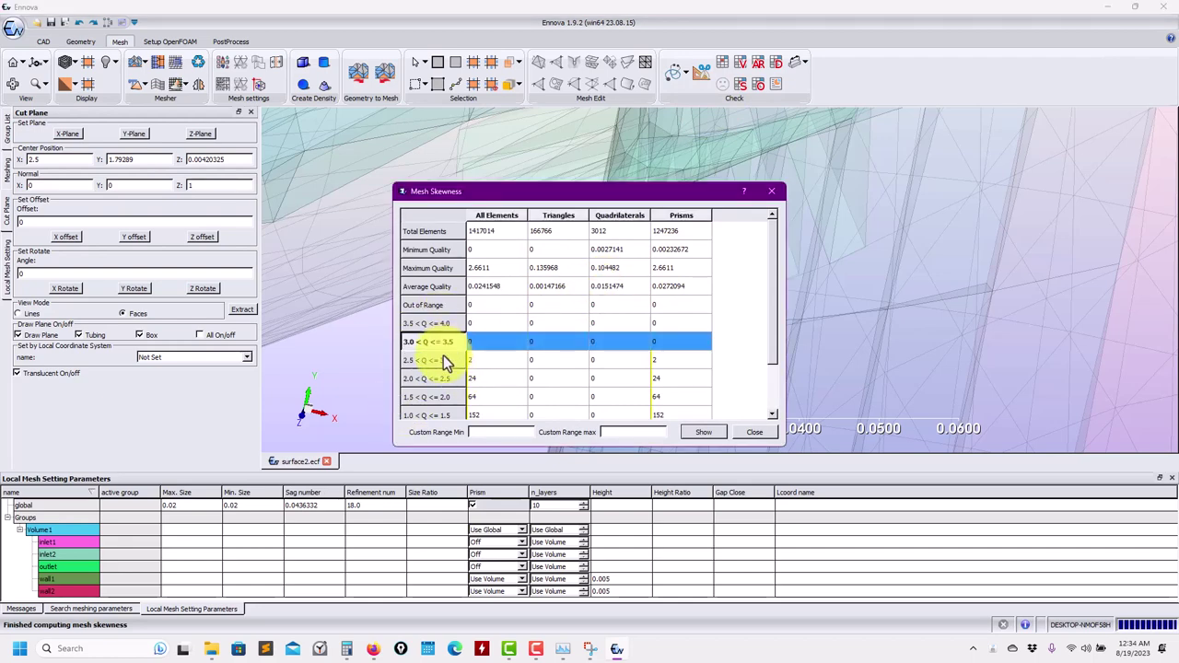
{"action": "left_click", "coordinate": [445, 362], "text": "shift"}
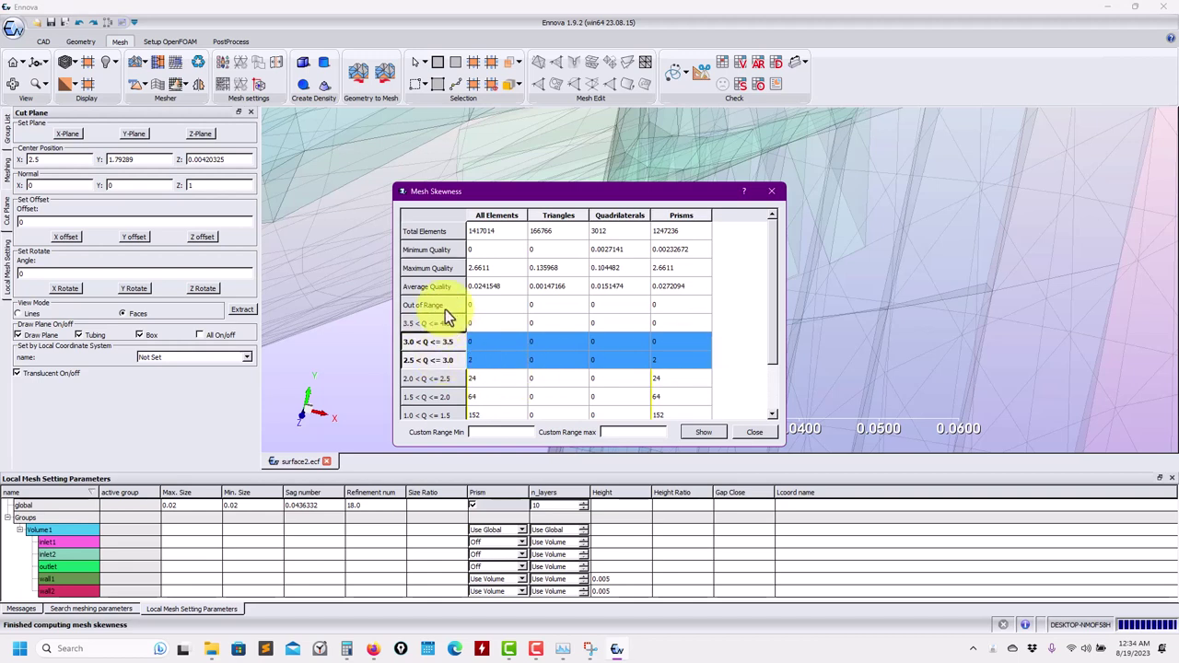
{"action": "left_click", "coordinate": [433, 399], "text": "ctrl"}
{"action": "left_click", "coordinate": [433, 400], "text": "ctrl"}
{"action": "left_click", "coordinate": [702, 432]}
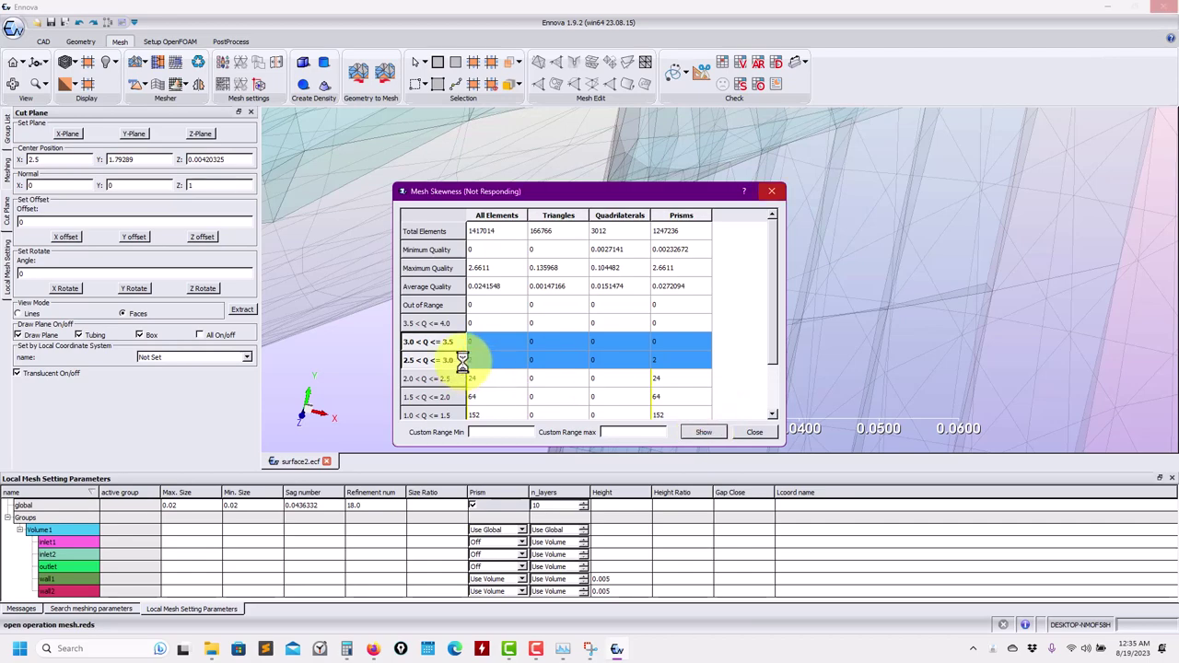
{"action": "left_click_drag", "start_coordinate": [579, 278], "coordinate": [408, 313]}
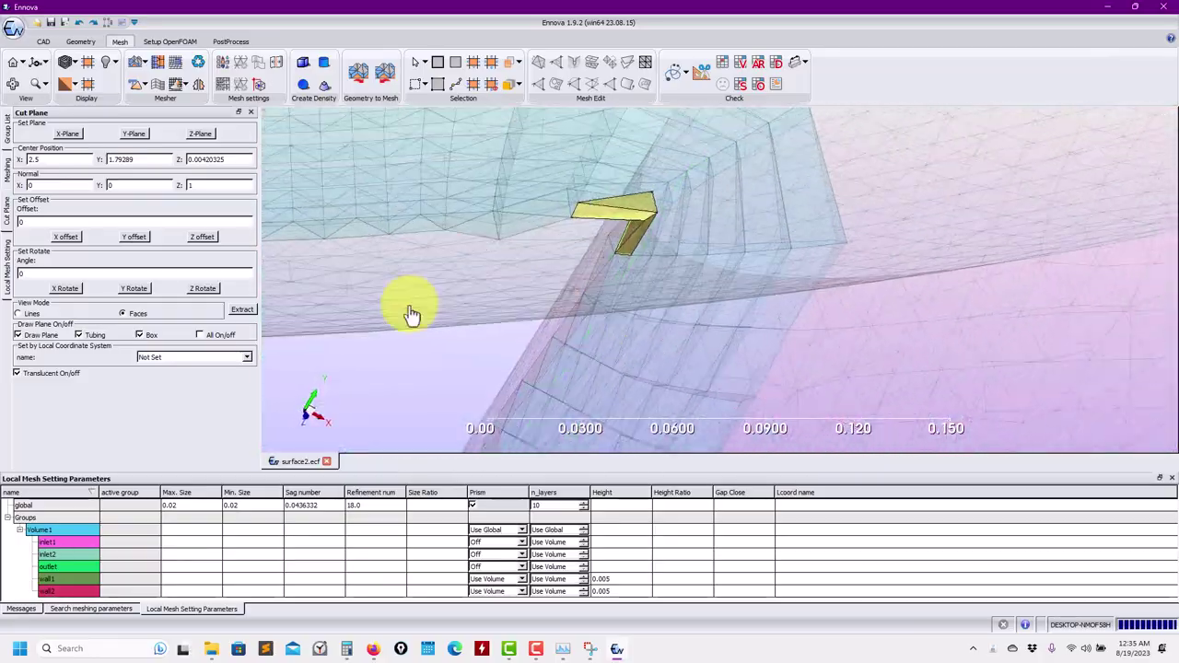
Step: Expand the diagnostics groups and select the penta (2.5->3) group
{"action": "left_click", "coordinate": [8, 146]}
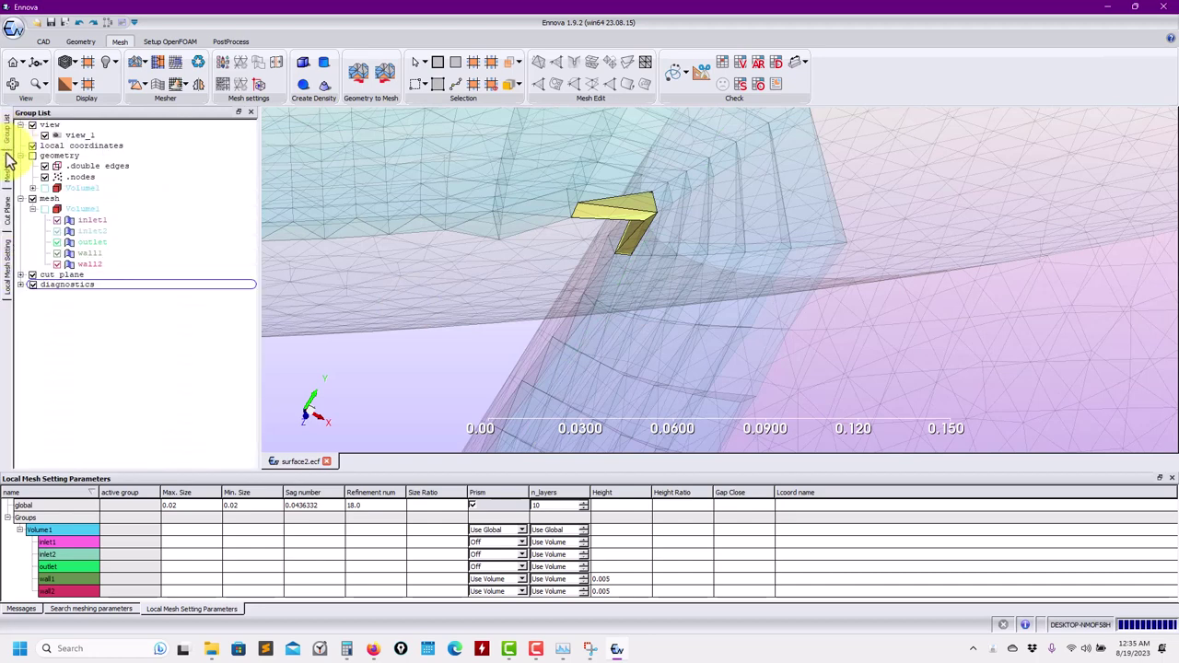
{"action": "left_click", "coordinate": [21, 285]}
{"action": "left_click", "coordinate": [84, 297]}
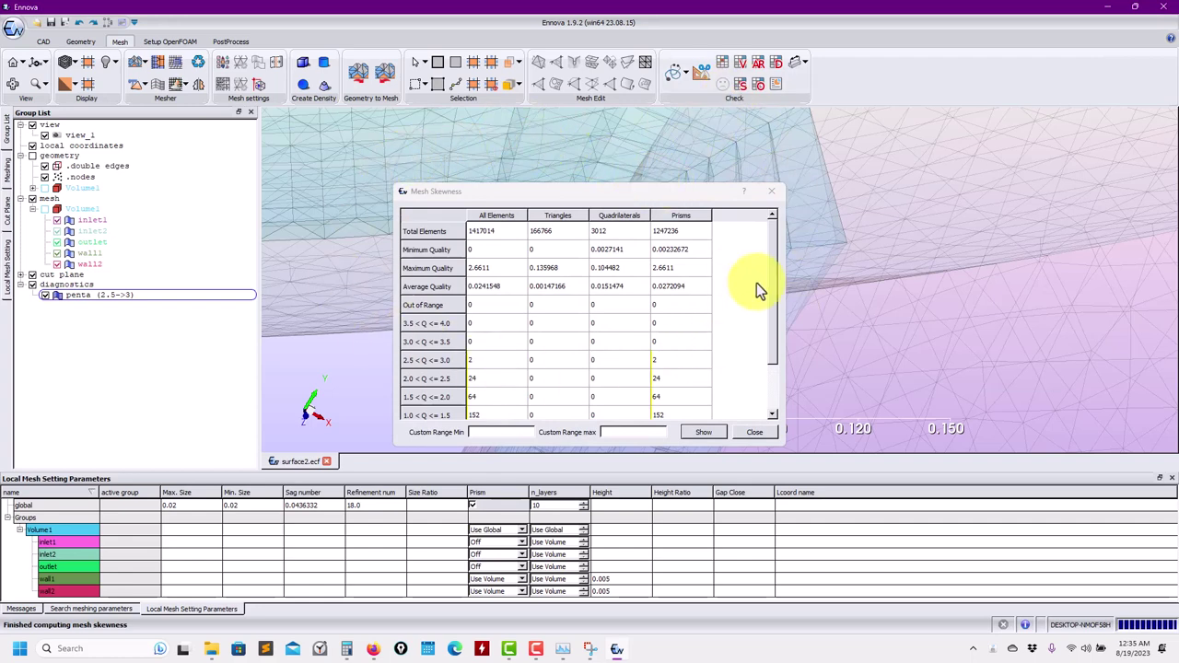
Step: Display the elements in the 2.0–2.5 and 2.5–3.0 skewness ranges and expand their diagnostics groups
{"action": "left_click", "coordinate": [438, 367]}
{"action": "left_click", "coordinate": [437, 381], "text": "shift"}
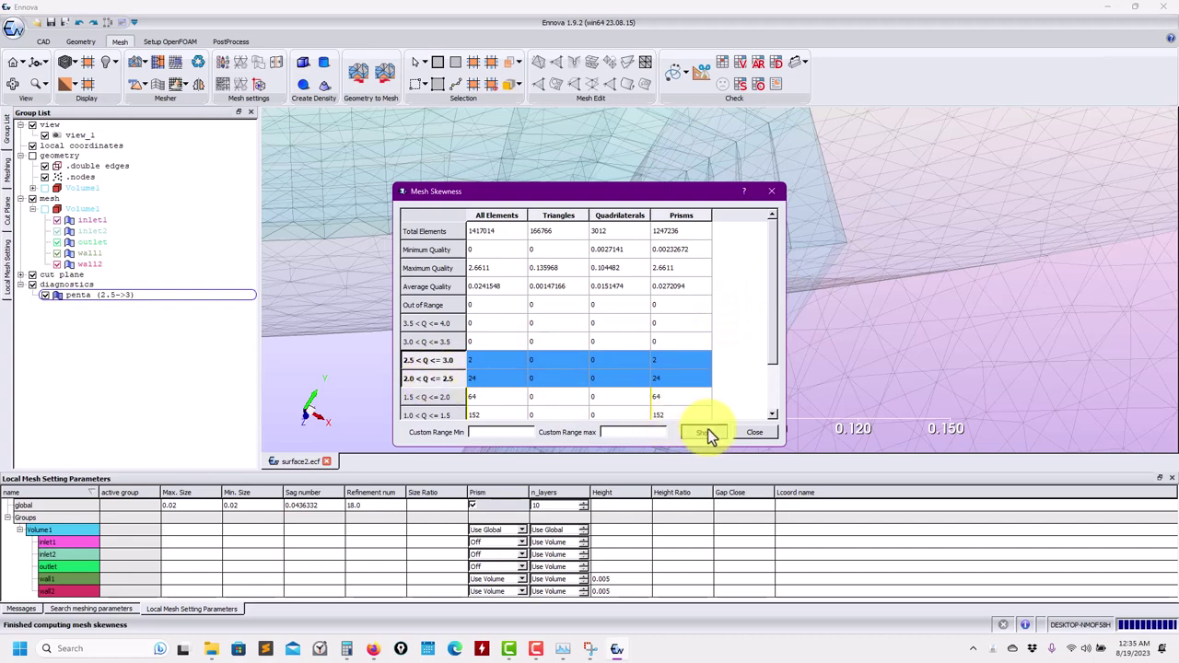
{"action": "left_click", "coordinate": [705, 433]}
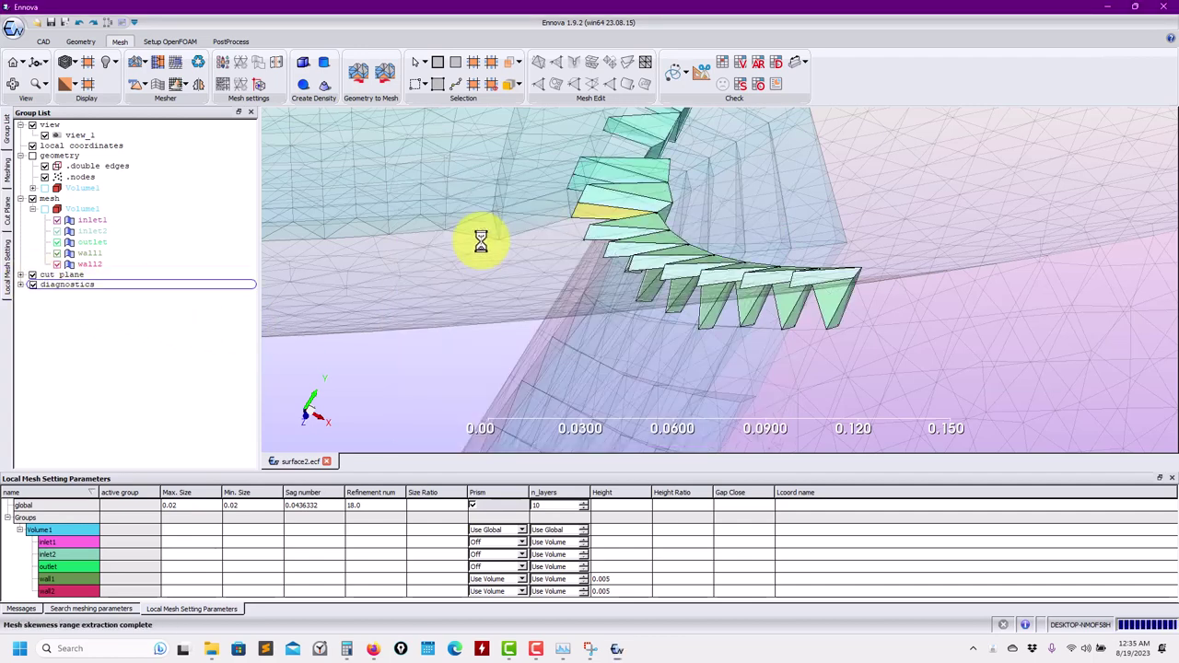
{"action": "left_click", "coordinate": [20, 284]}
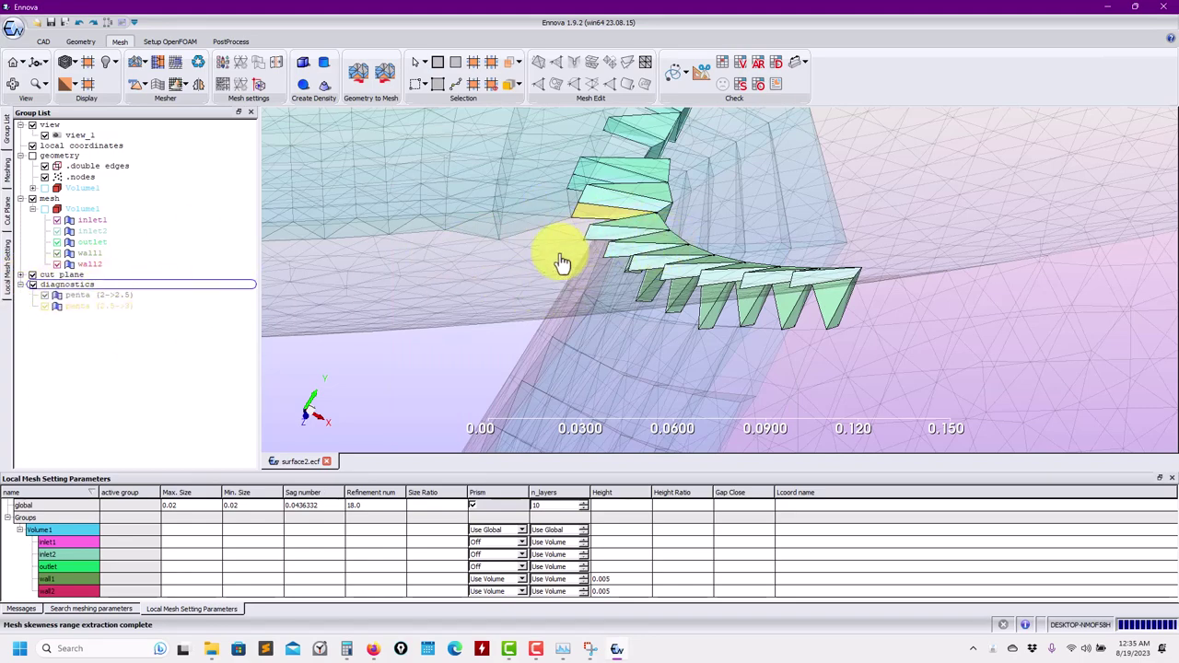
{"action": "left_click_drag", "start_coordinate": [560, 258], "coordinate": [603, 266]}
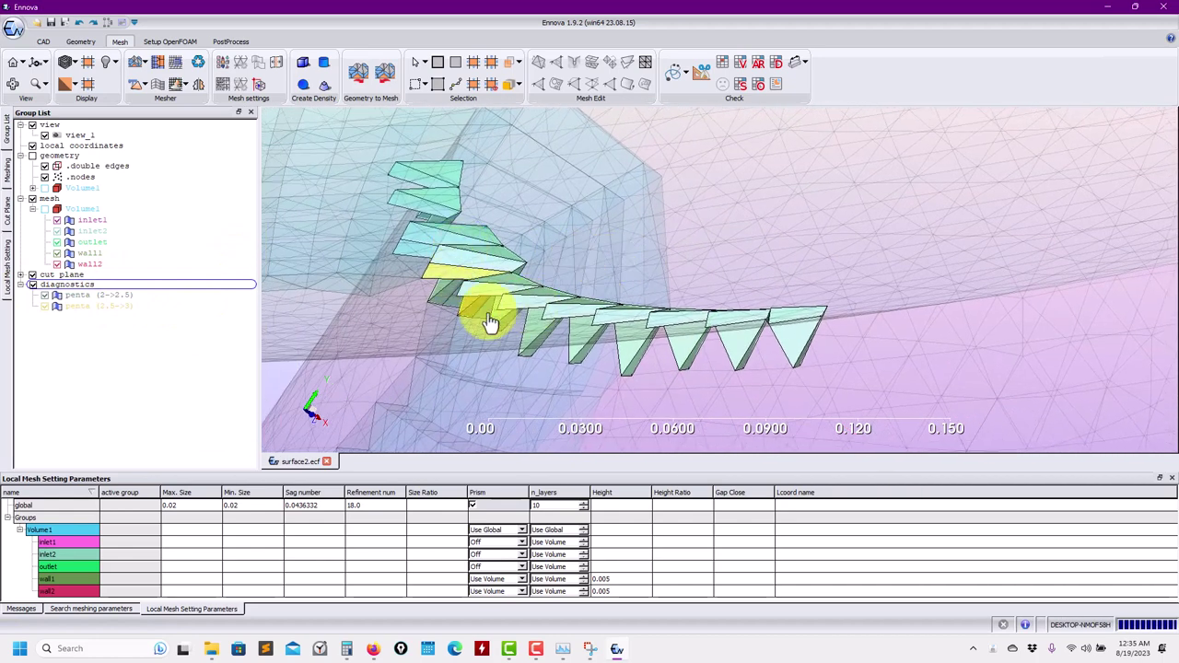
Step: Find the first entity of the penta (2->2.5) diagnostics group, inspect it, and close the entity finder
{"action": "left_click", "coordinate": [77, 296]}
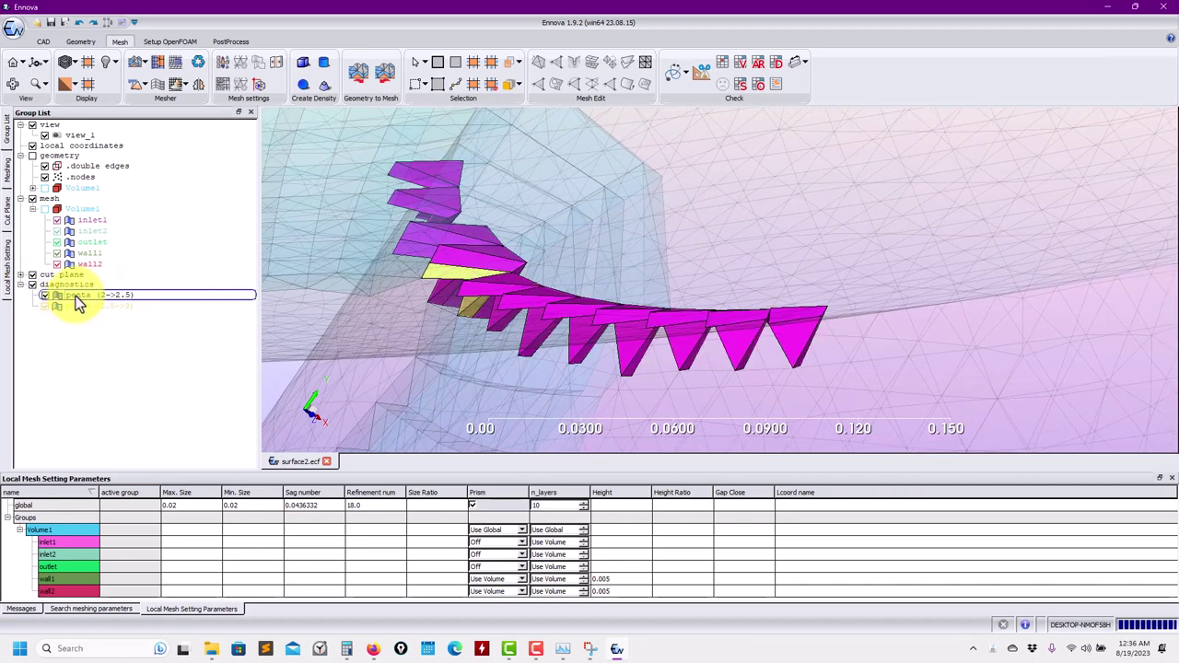
{"action": "right_click", "coordinate": [78, 304]}
{"action": "left_click", "coordinate": [111, 314]}
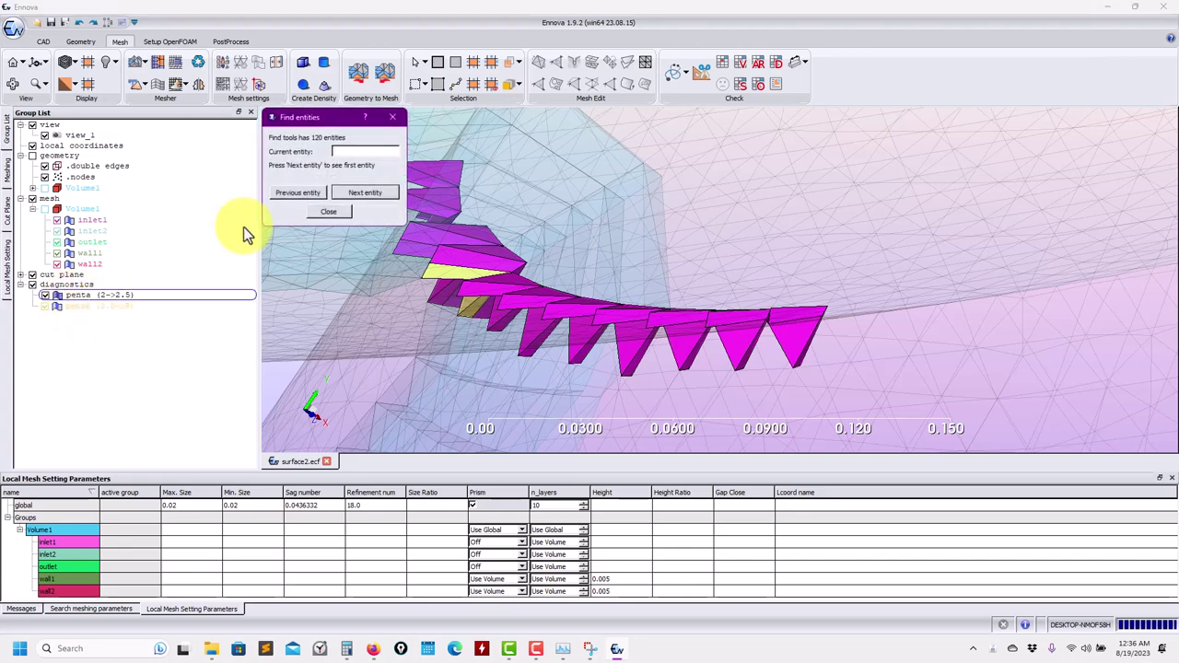
{"action": "left_click", "coordinate": [368, 195]}
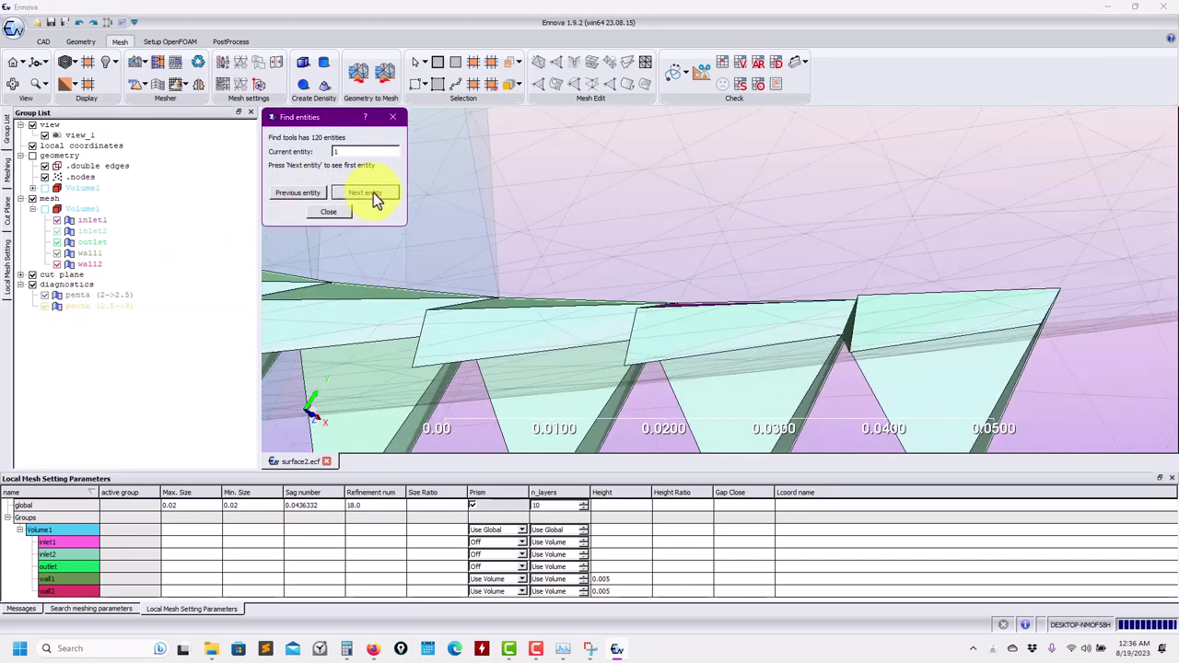
{"action": "left_click", "coordinate": [568, 348]}
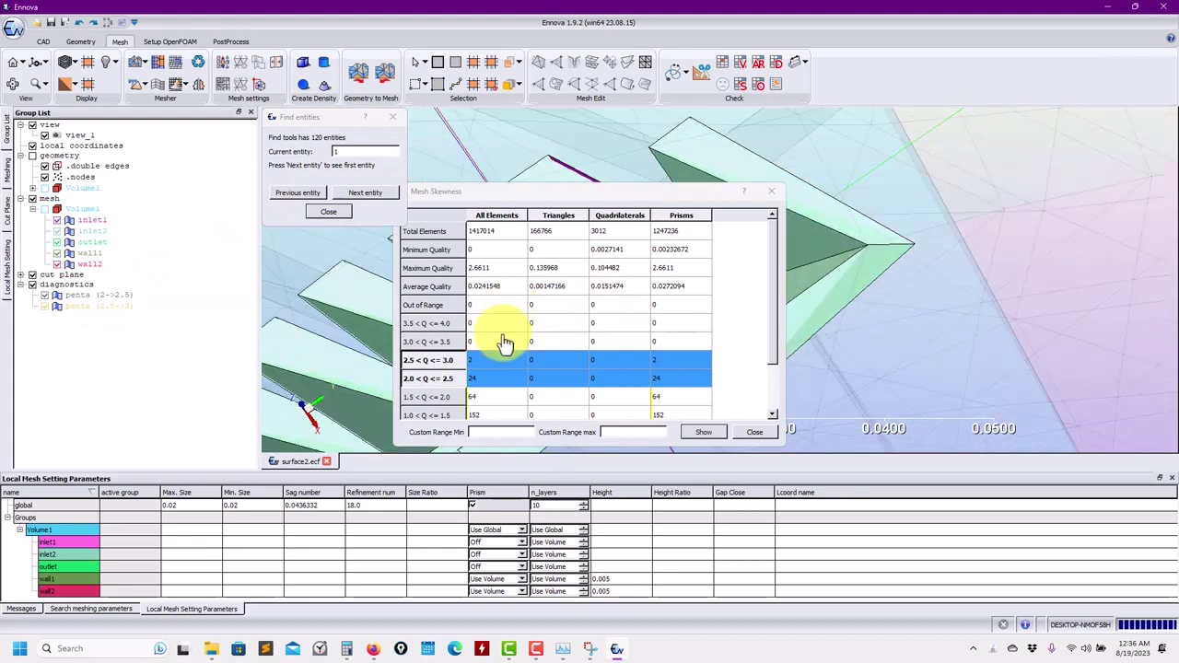
{"action": "left_click_drag", "start_coordinate": [579, 213], "coordinate": [206, 338]}
{"action": "left_click", "coordinate": [379, 557]}
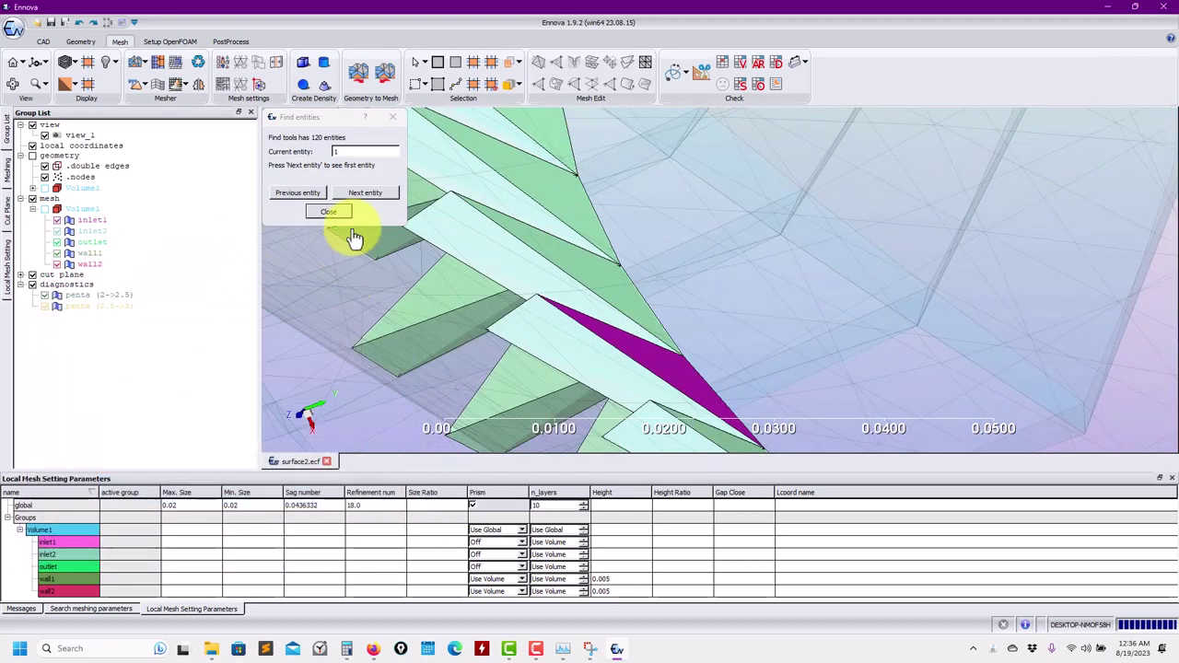
{"action": "left_click", "coordinate": [392, 117]}
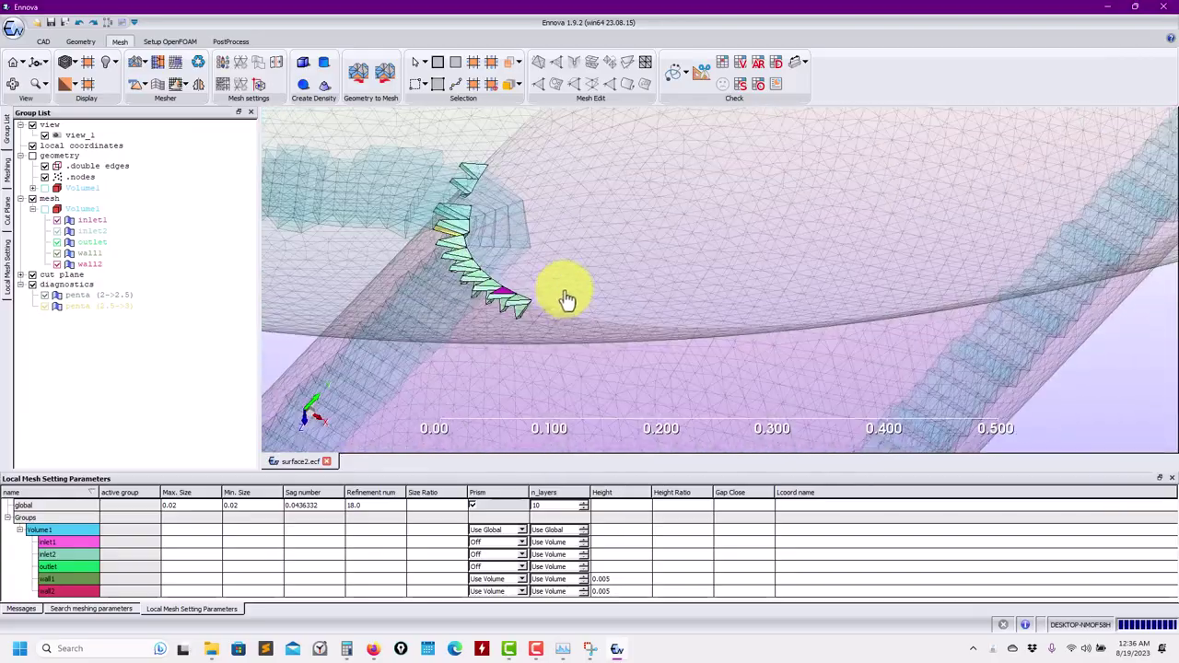
Step: Hide the diagnostics and cut plane groups and turn off the translucent display of the mesh
{"action": "left_click_drag", "start_coordinate": [612, 247], "coordinate": [645, 179]}
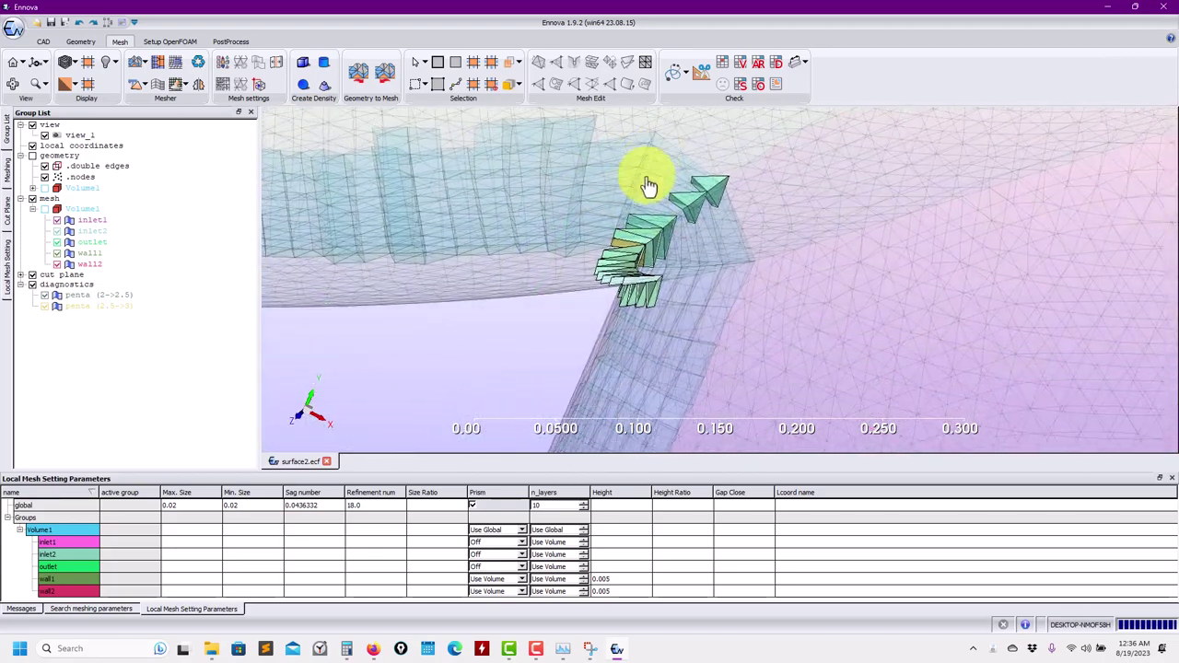
{"action": "left_click", "coordinate": [32, 284]}
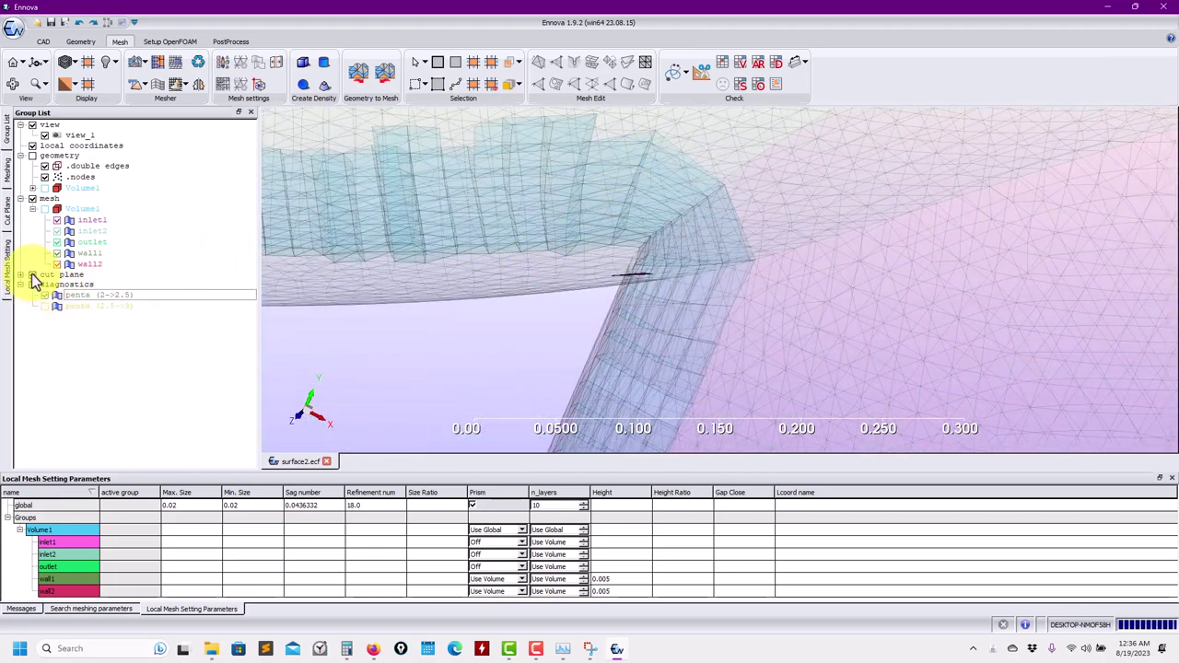
{"action": "left_click", "coordinate": [33, 286]}
{"action": "scroll", "coordinate": [589, 308], "scroll_direction": "up", "scroll_amount": 8}
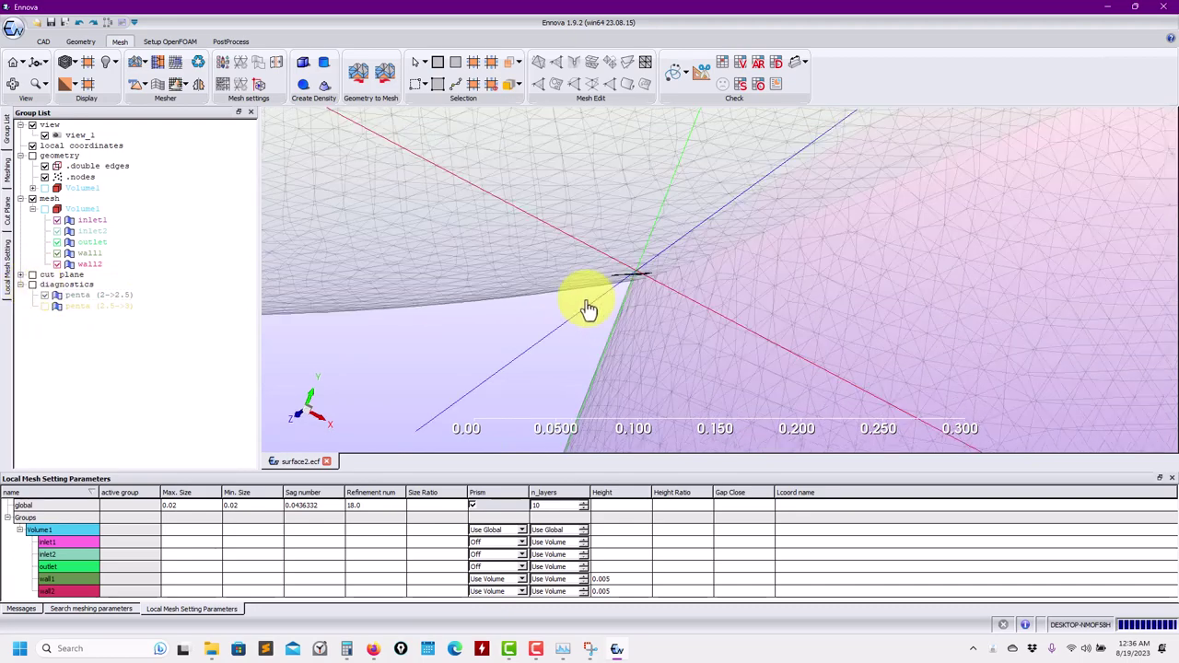
{"action": "middle_click_drag", "start_coordinate": [765, 299], "coordinate": [665, 296]}
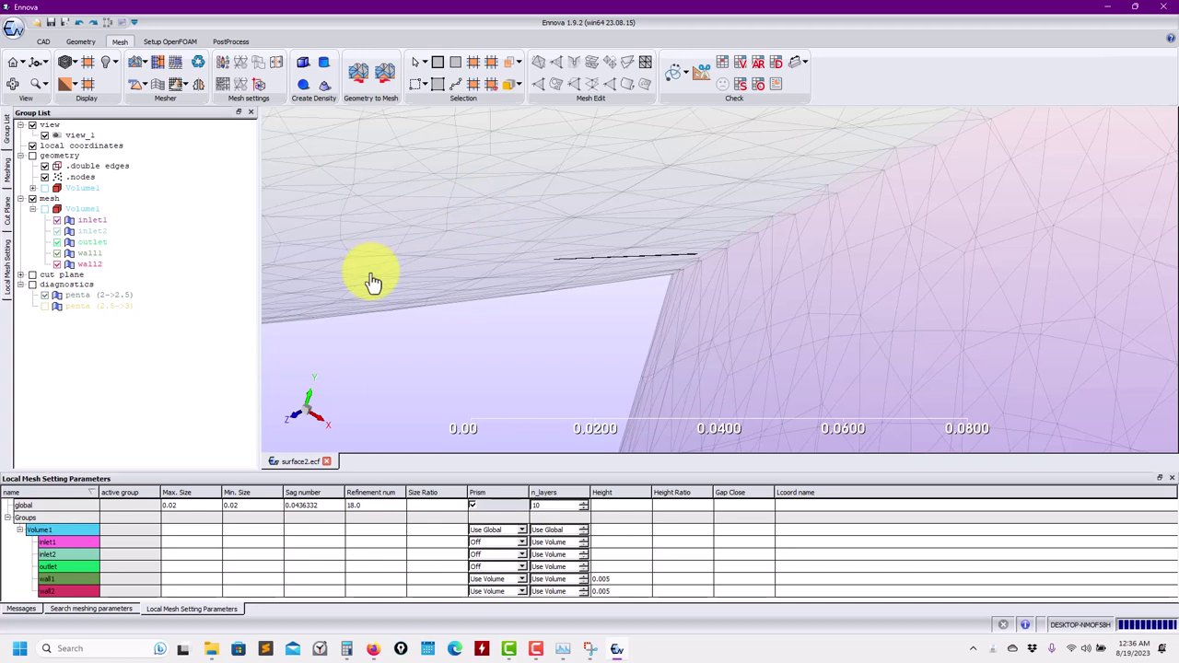
{"action": "left_click", "coordinate": [44, 294]}
{"action": "left_click", "coordinate": [115, 62]}
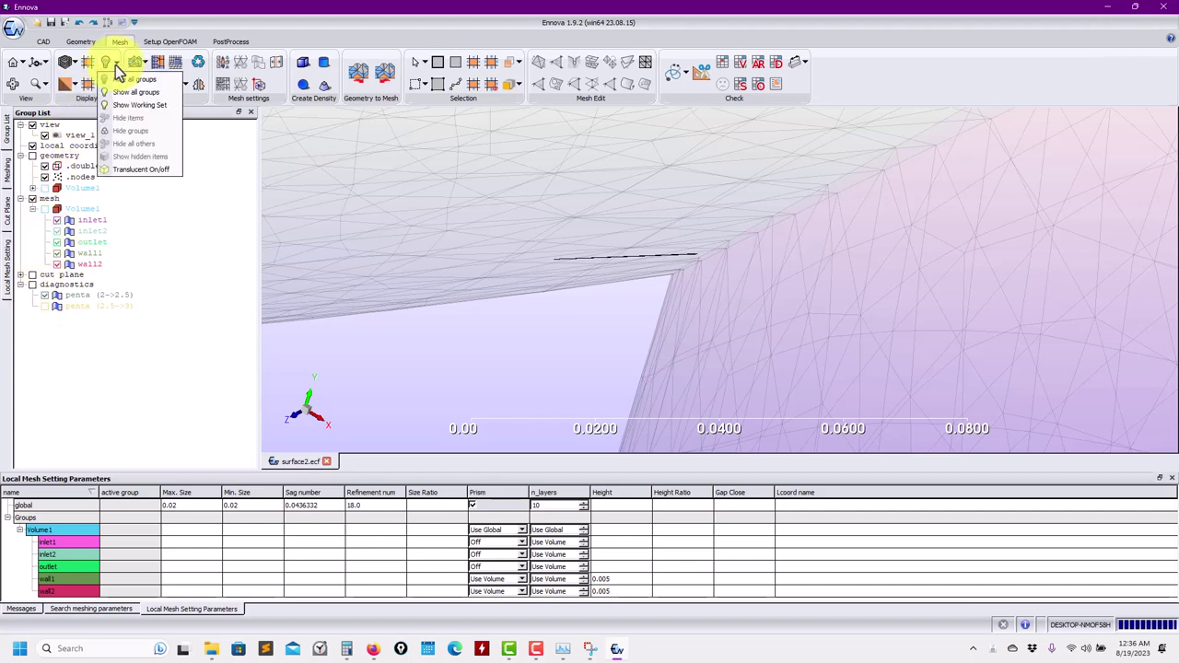
{"action": "left_click", "coordinate": [115, 177]}
Step: Examine the surface mesh density along the sharp junction between wall1 and wall2
{"action": "scroll", "coordinate": [719, 284], "scroll_direction": "up", "scroll_amount": 3}
{"action": "scroll", "coordinate": [742, 289], "scroll_direction": "down", "scroll_amount": 6}
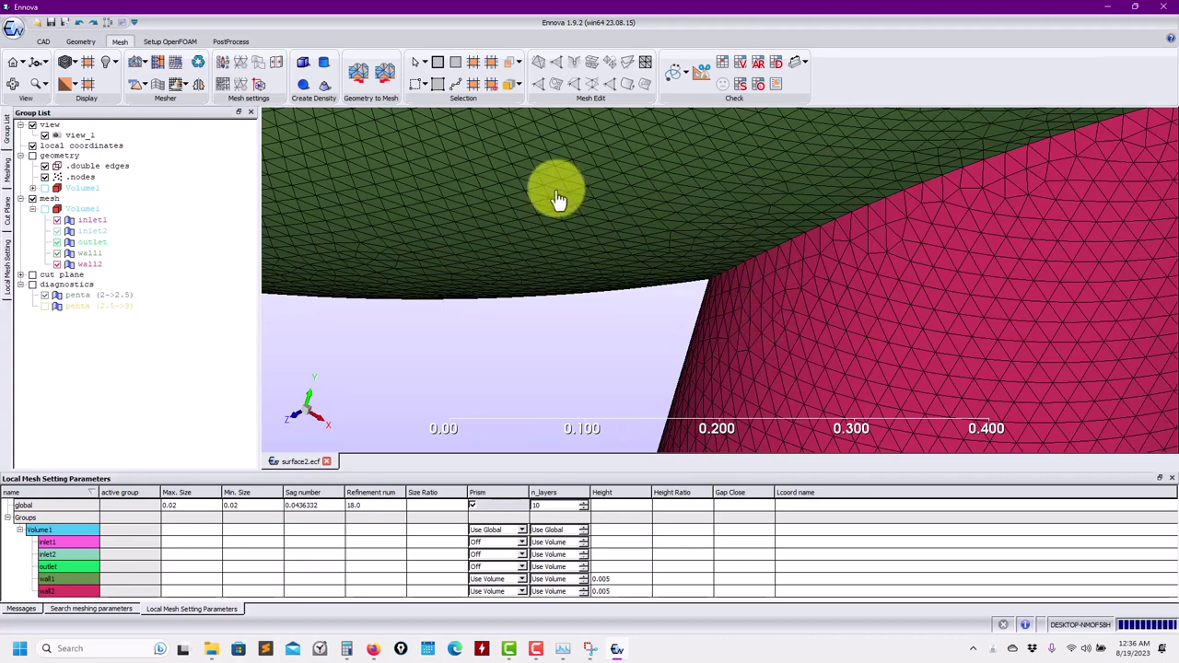
{"action": "scroll", "coordinate": [873, 276], "scroll_direction": "up", "scroll_amount": 2}
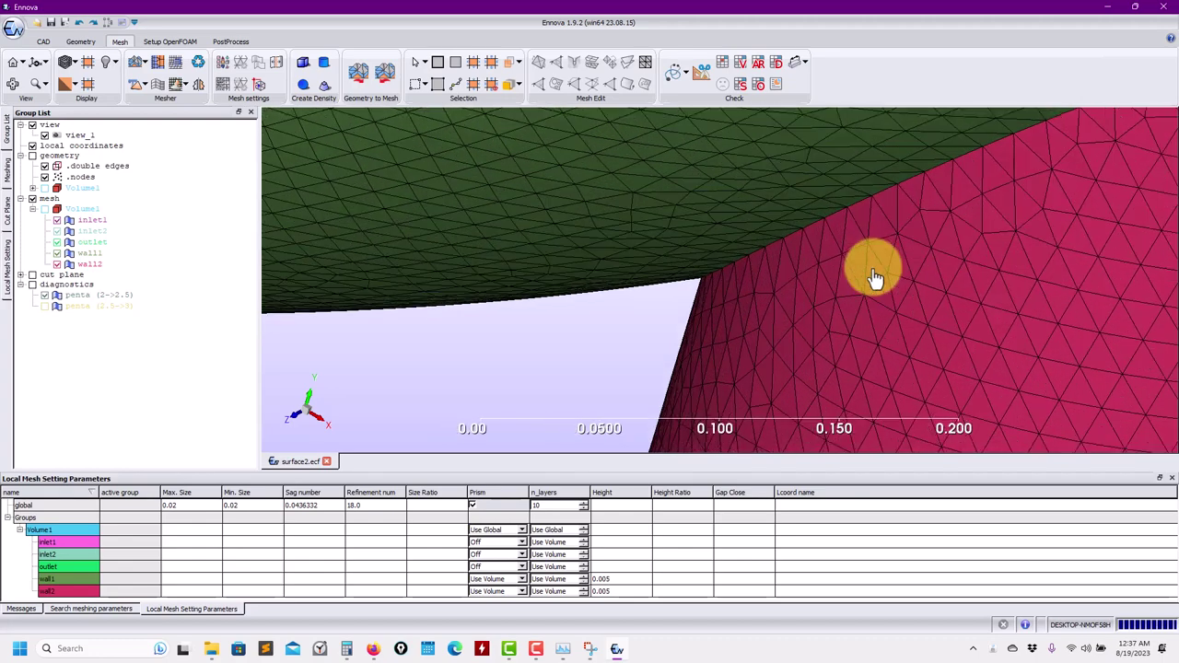
{"action": "scroll", "coordinate": [873, 276], "scroll_direction": "up", "scroll_amount": 1}
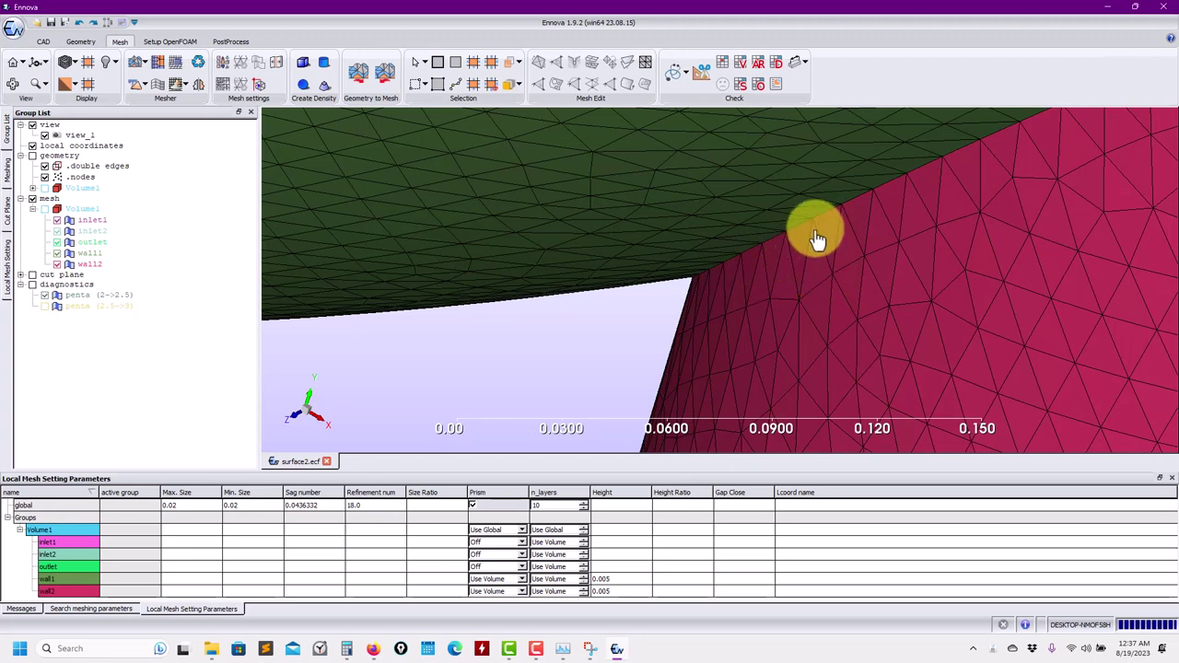
{"action": "scroll", "coordinate": [773, 259], "scroll_direction": "down", "scroll_amount": 1}
{"action": "scroll", "coordinate": [774, 268], "scroll_direction": "down", "scroll_amount": 1}
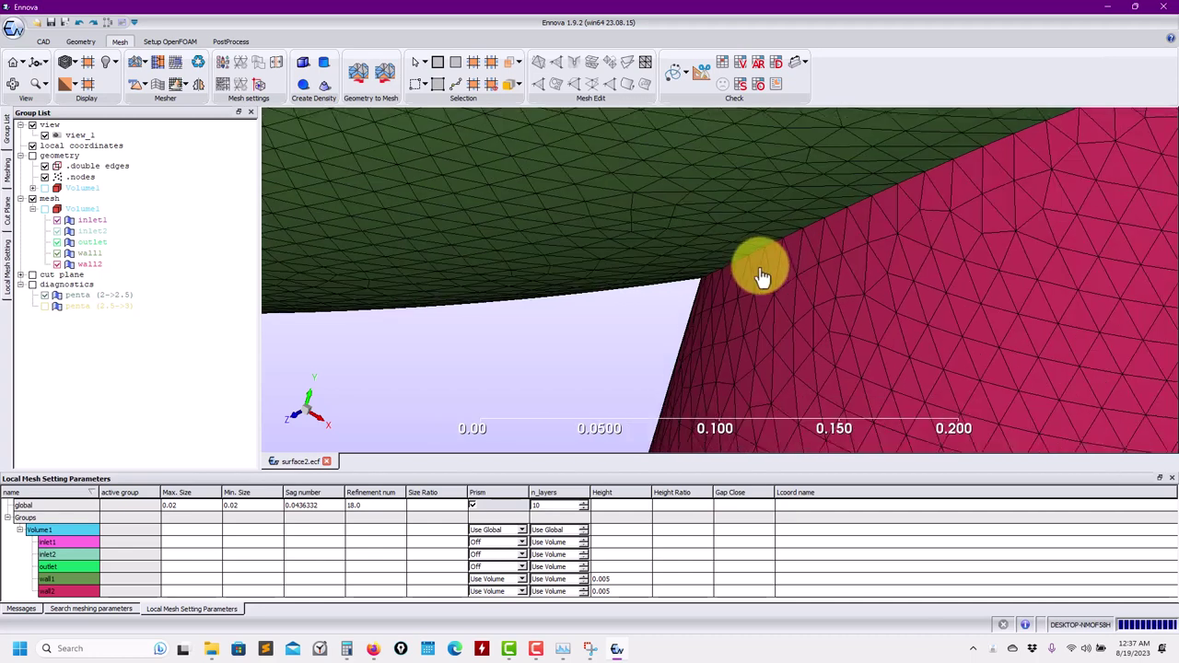
{"action": "scroll", "coordinate": [677, 263], "scroll_direction": "up", "scroll_amount": 2}
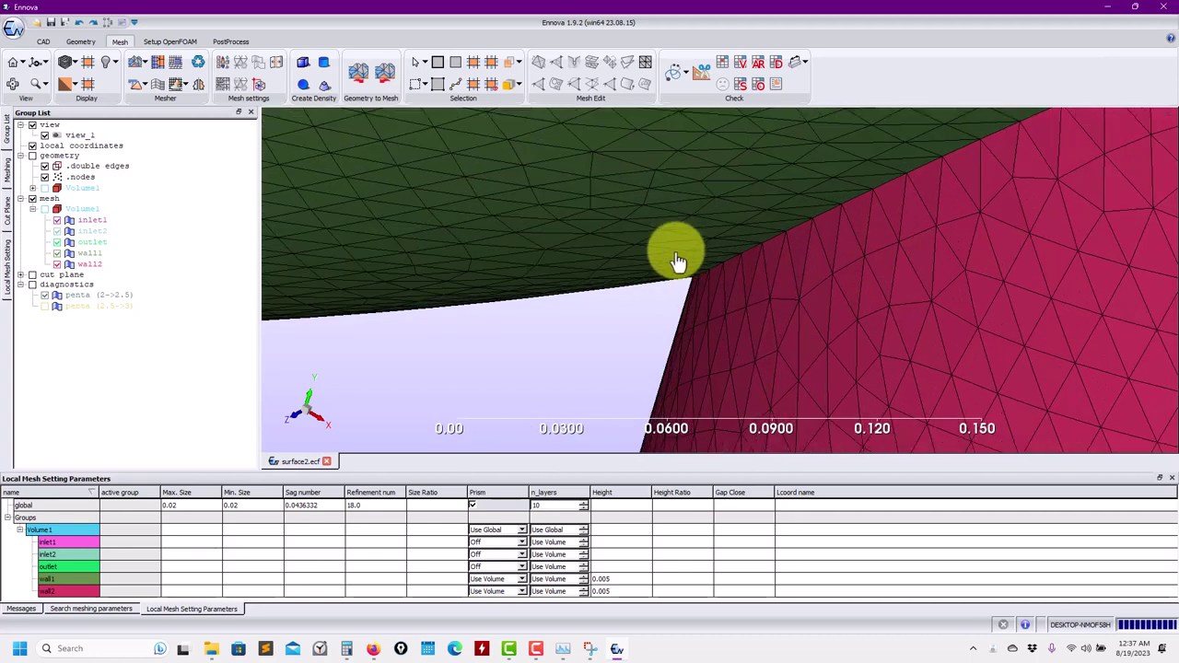
{"action": "scroll", "coordinate": [681, 264], "scroll_direction": "up", "scroll_amount": 2}
{"action": "scroll", "coordinate": [737, 305], "scroll_direction": "up", "scroll_amount": 1}
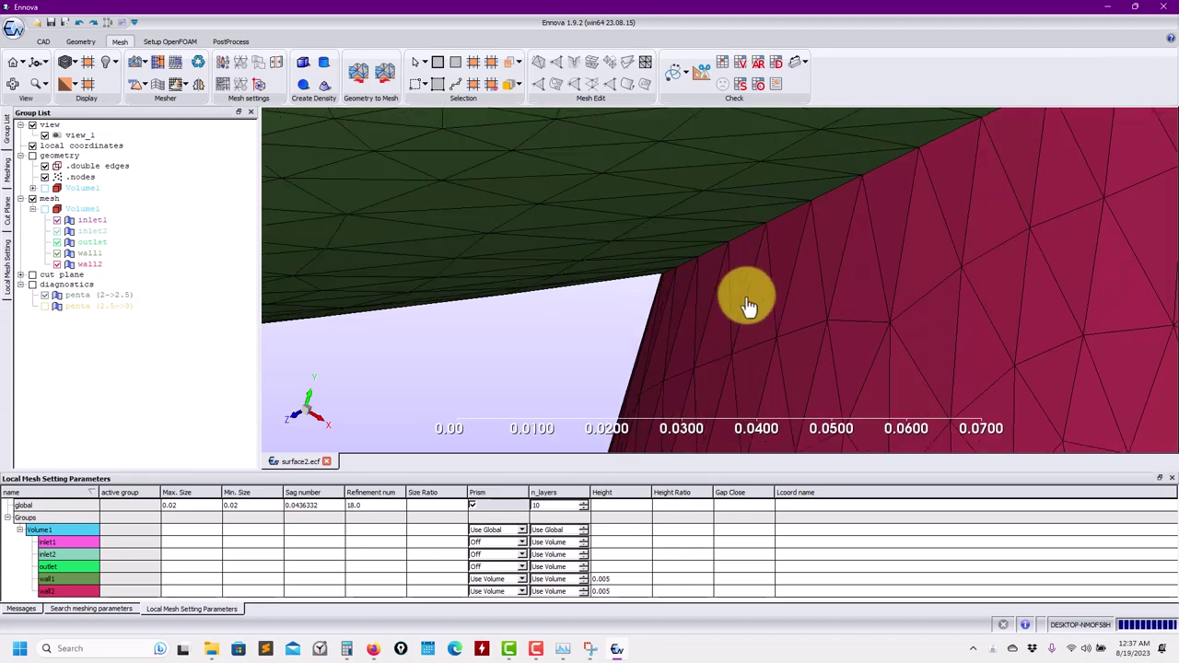
{"action": "scroll", "coordinate": [747, 307], "scroll_direction": "down", "scroll_amount": 5}
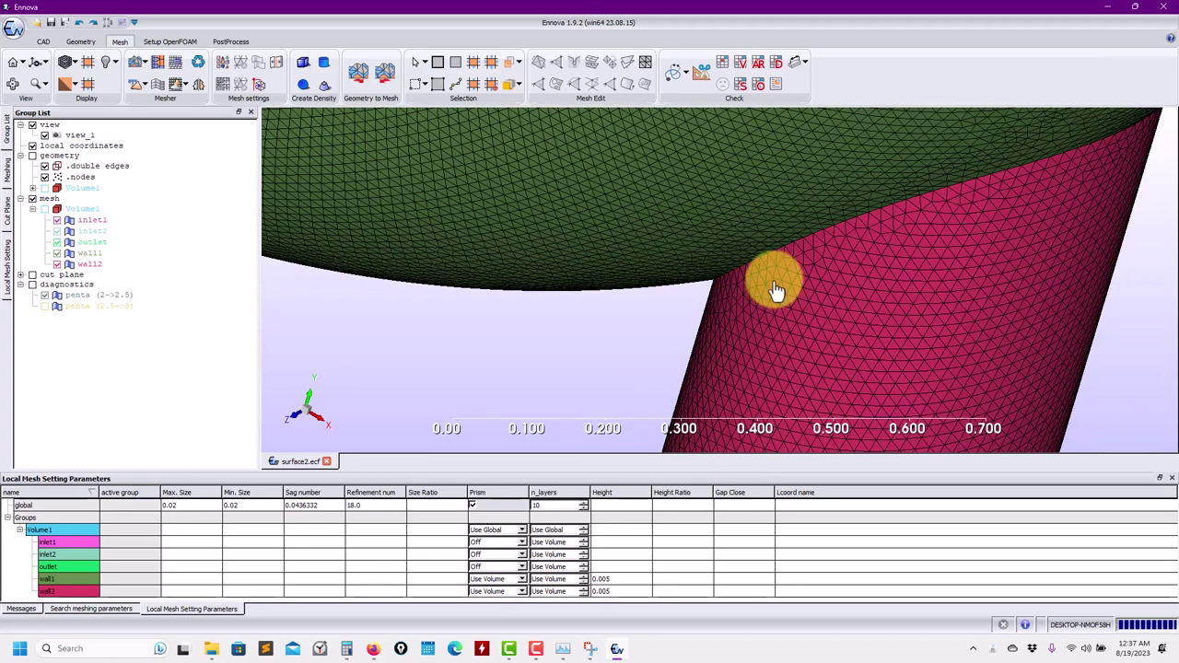
{"action": "middle_click_drag", "start_coordinate": [779, 265], "coordinate": [710, 304]}
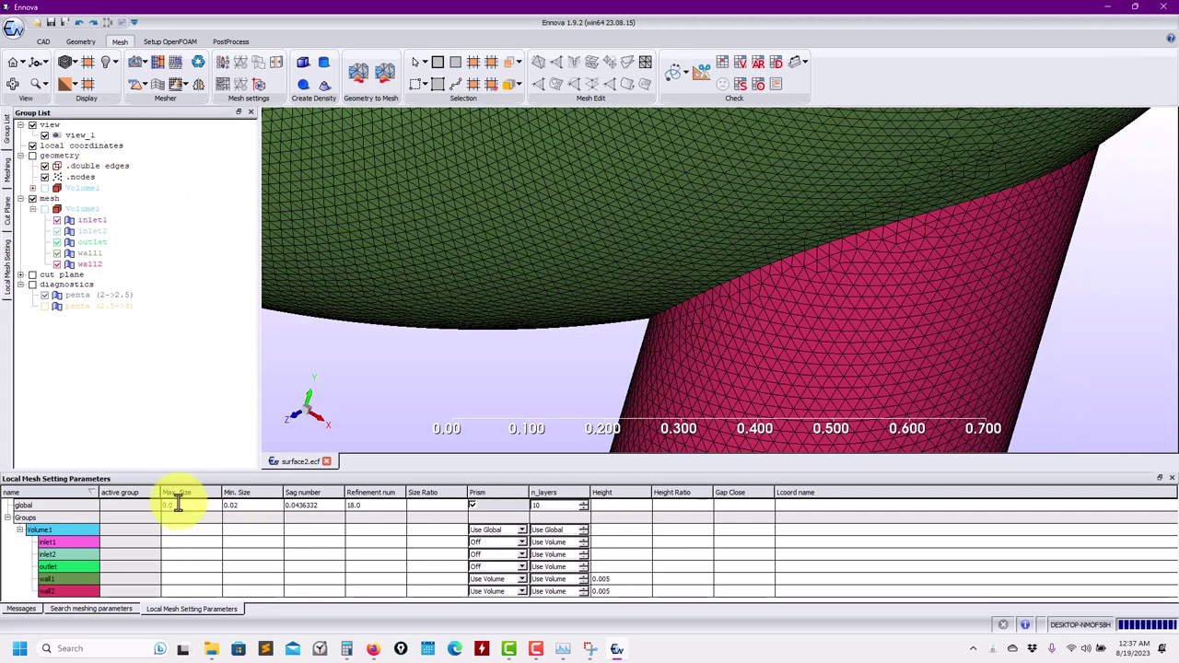
Step: Set the global maximum size to 0.05 and minimum size to 0.01, and regenerate the surface mesh over the existing one
{"action": "double_click", "coordinate": [271, 505]}
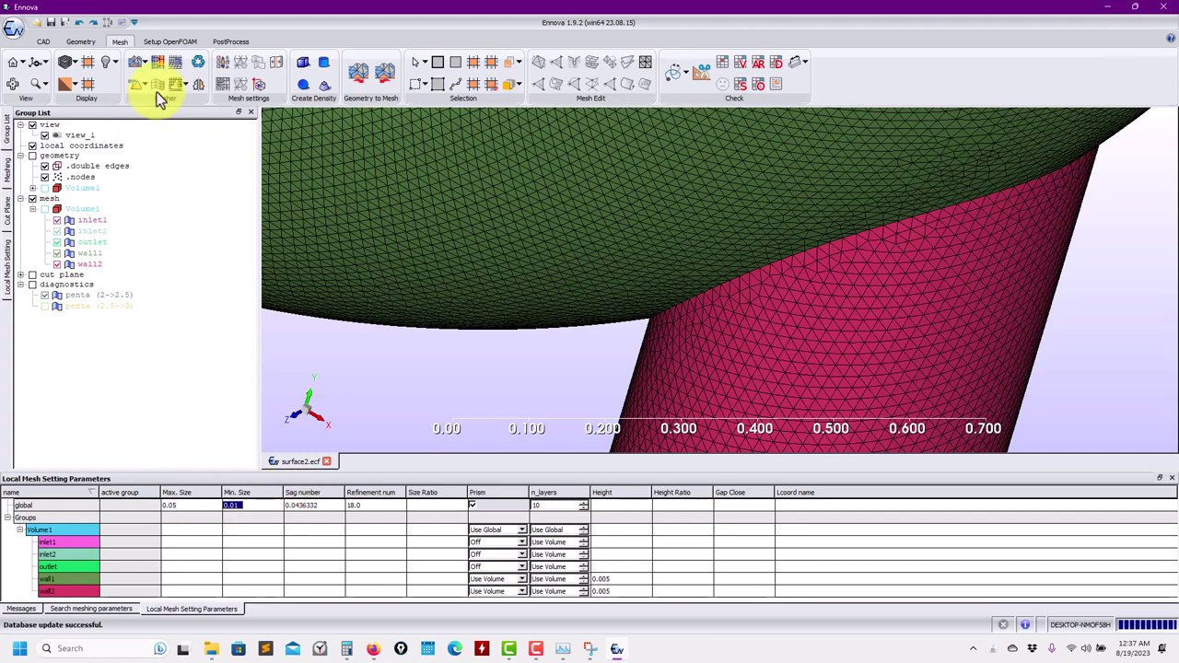
{"action": "left_click", "coordinate": [134, 66]}
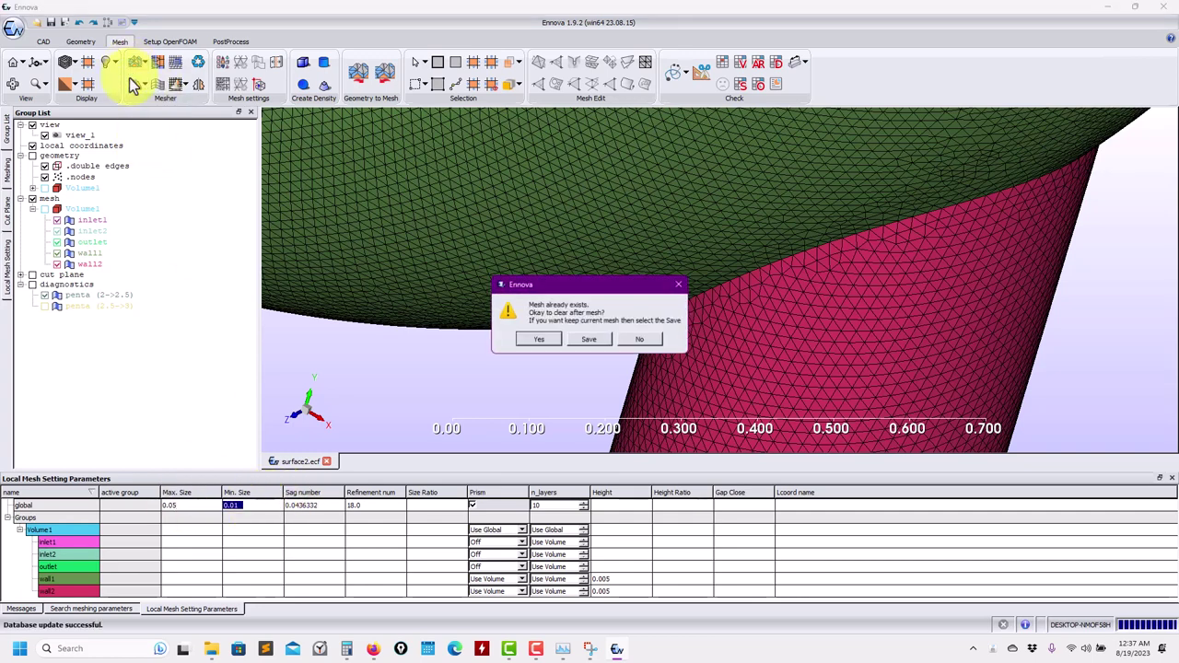
{"action": "left_click", "coordinate": [543, 341]}
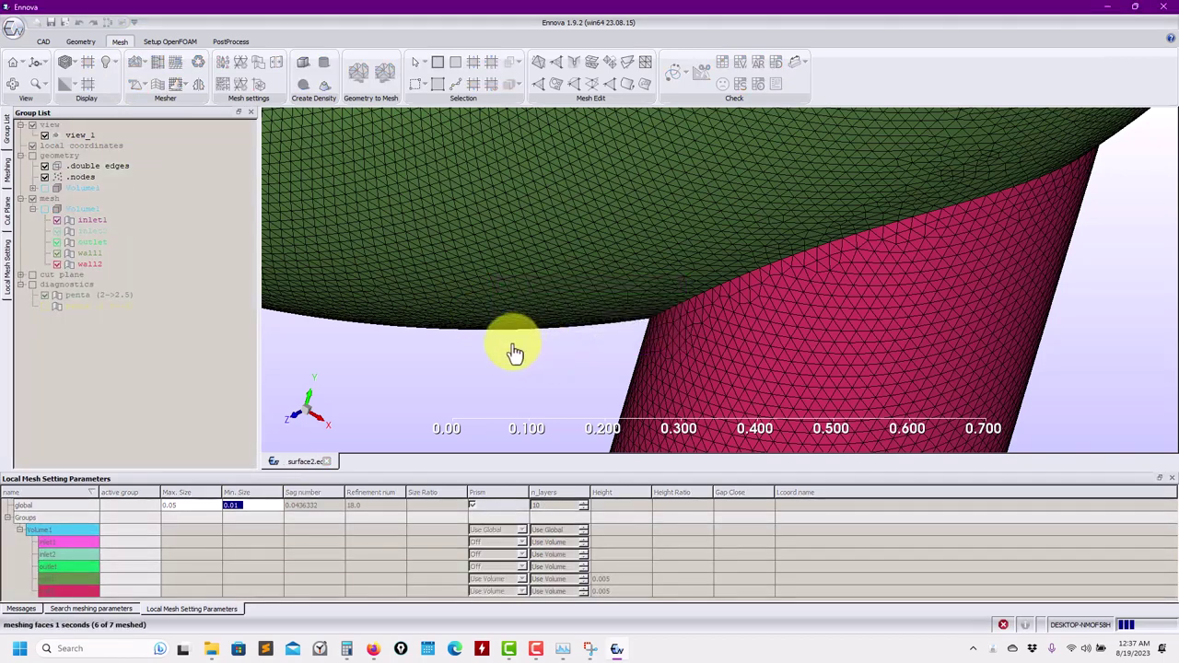
{"action": "scroll", "coordinate": [642, 321], "scroll_direction": "down", "scroll_amount": 8}
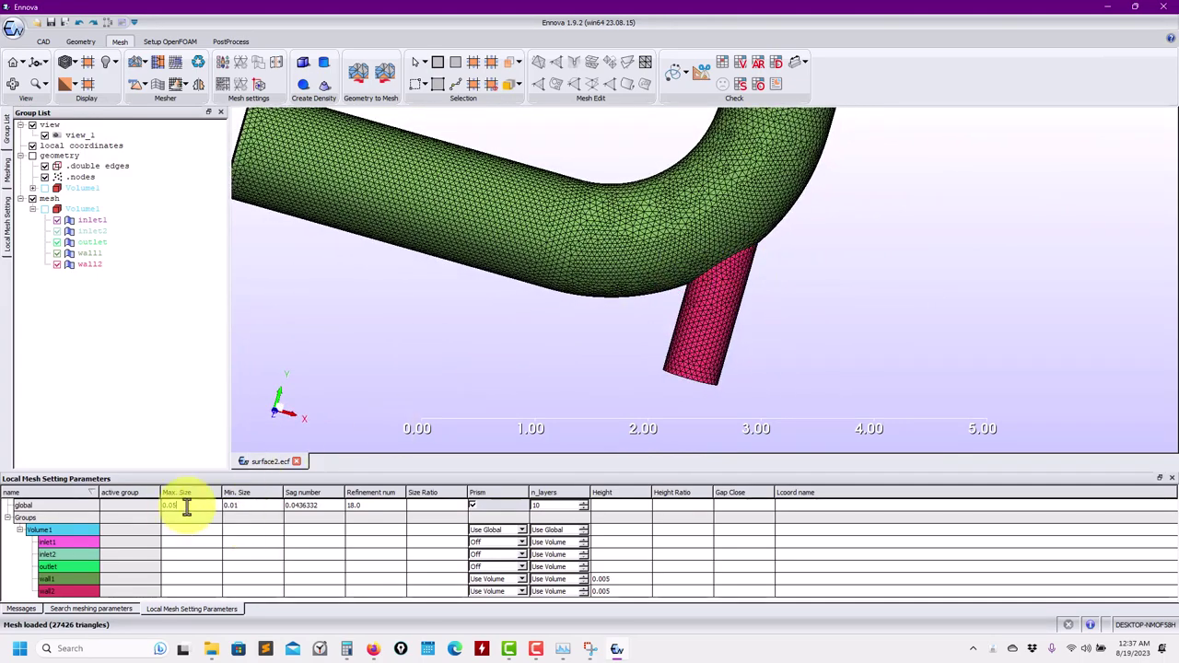
Step: Set wall2's local maximum size to 0.01 and regenerate the surface mesh over the existing one
{"action": "key", "text": "Return"}
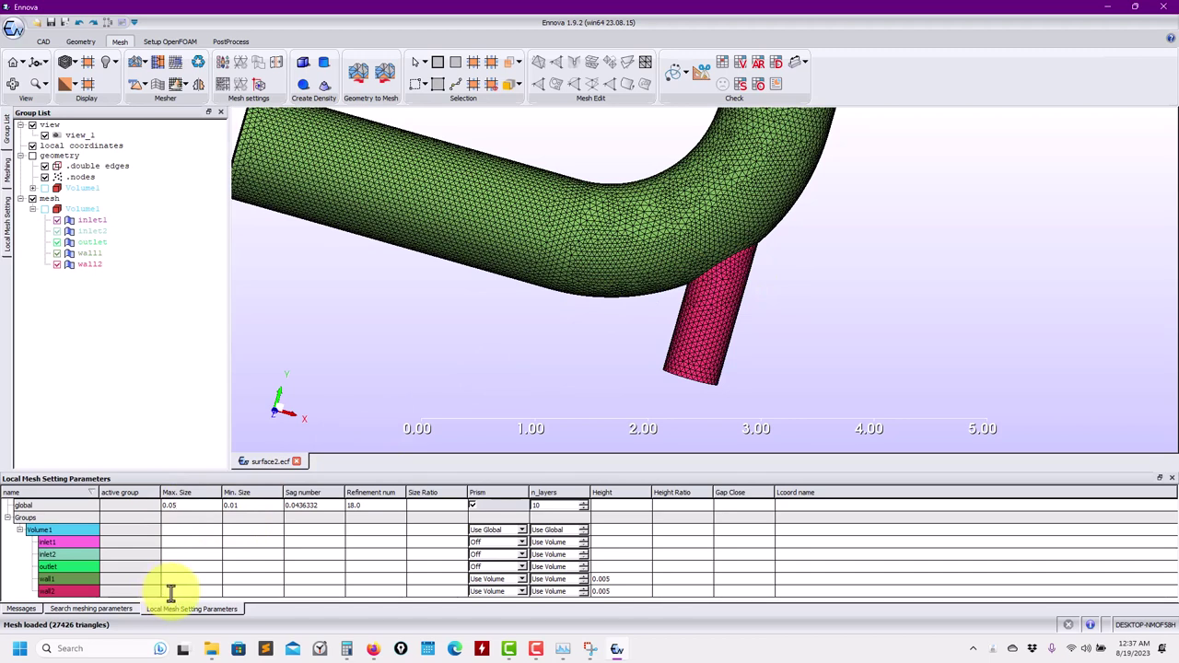
{"action": "left_click", "coordinate": [170, 592]}
{"action": "type", "text": "0.01"}
{"action": "key", "text": "Return"}
{"action": "left_click", "coordinate": [134, 85]}
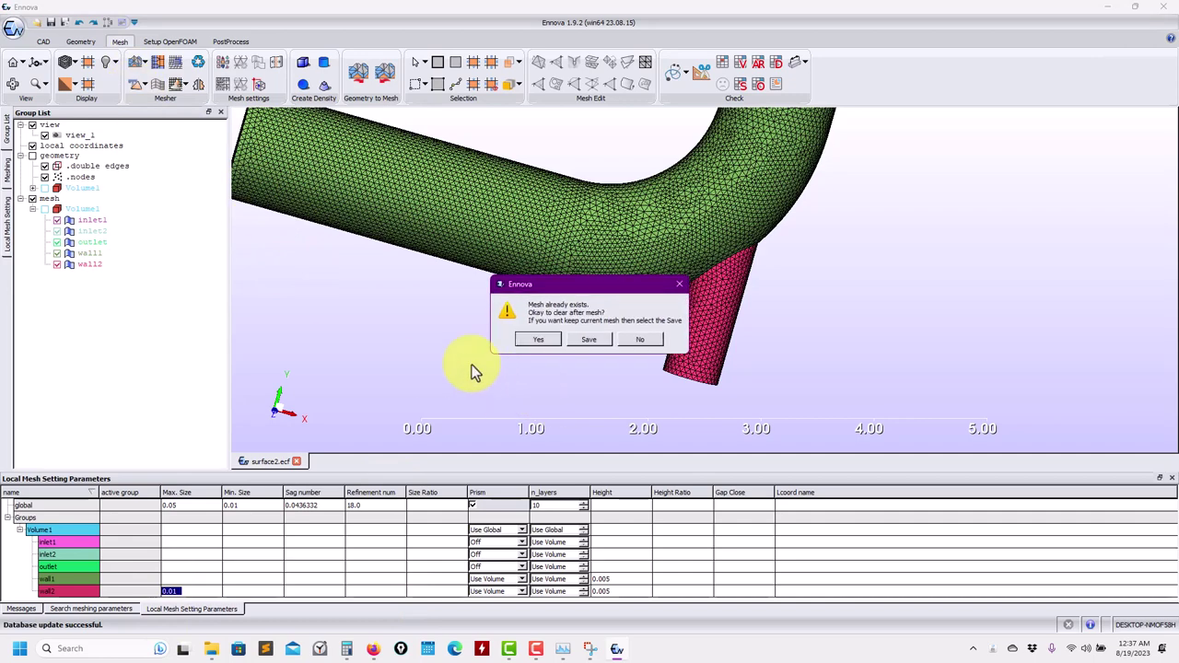
{"action": "left_click", "coordinate": [532, 338]}
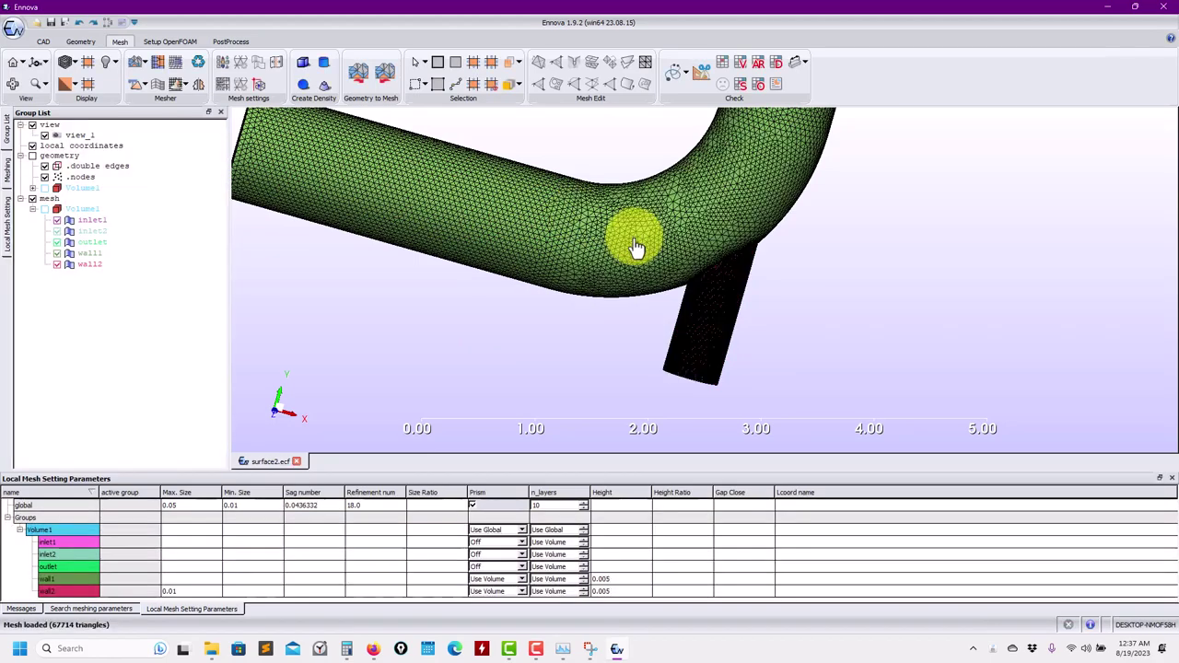
Step: Clear the prism height value of wall1 in the local mesh settings
{"action": "scroll", "coordinate": [727, 288], "scroll_direction": "up", "scroll_amount": 3}
{"action": "scroll", "coordinate": [741, 267], "scroll_direction": "up", "scroll_amount": 3}
{"action": "mouse_move", "coordinate": [739, 248]}
{"action": "left_mouse_down"}
{"action": "mouse_move", "coordinate": [589, 397]}
{"action": "mouse_move", "coordinate": [598, 316]}
{"action": "mouse_move", "coordinate": [617, 344]}
{"action": "mouse_move", "coordinate": [599, 373]}
{"action": "left_mouse_up"}
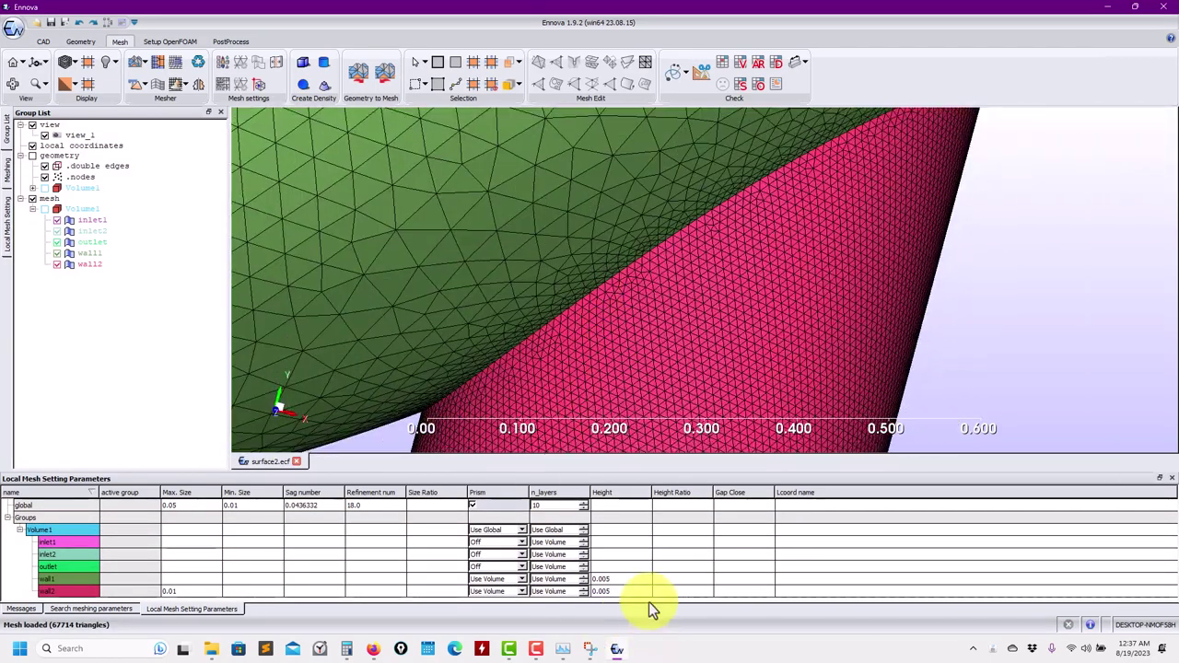
{"action": "double_click", "coordinate": [626, 580]}
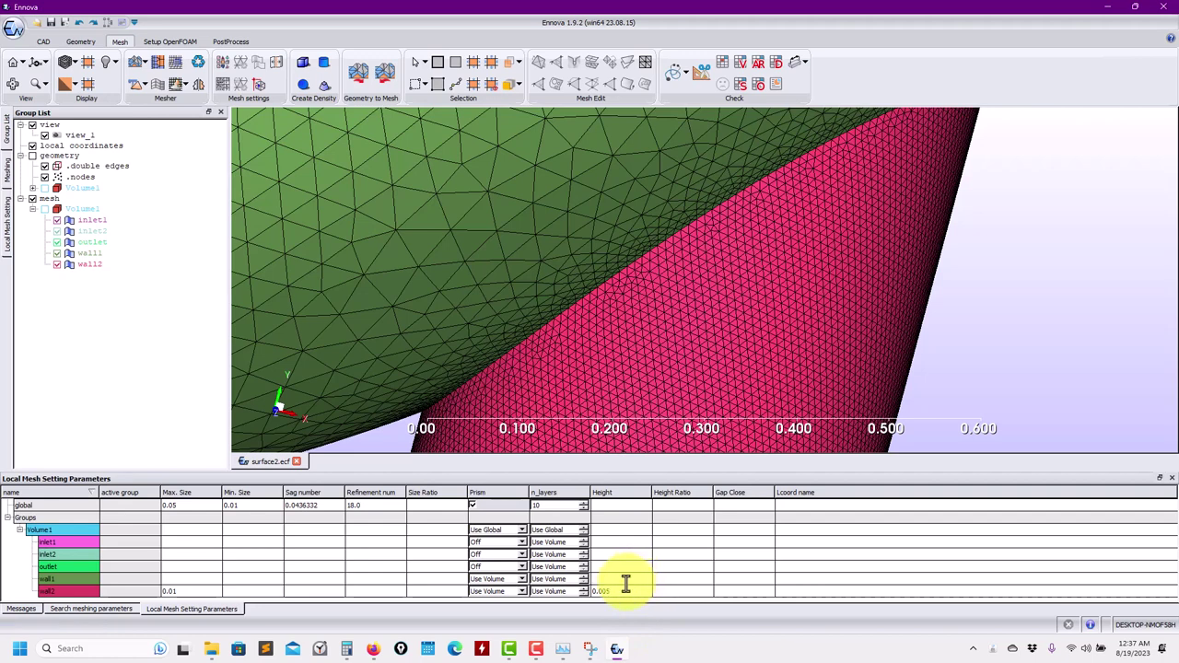
{"action": "key", "text": "Return"}
Step: Inflate the refined surface mesh to generate the prism layers
{"action": "scroll", "coordinate": [513, 297], "scroll_direction": "up", "scroll_amount": 2}
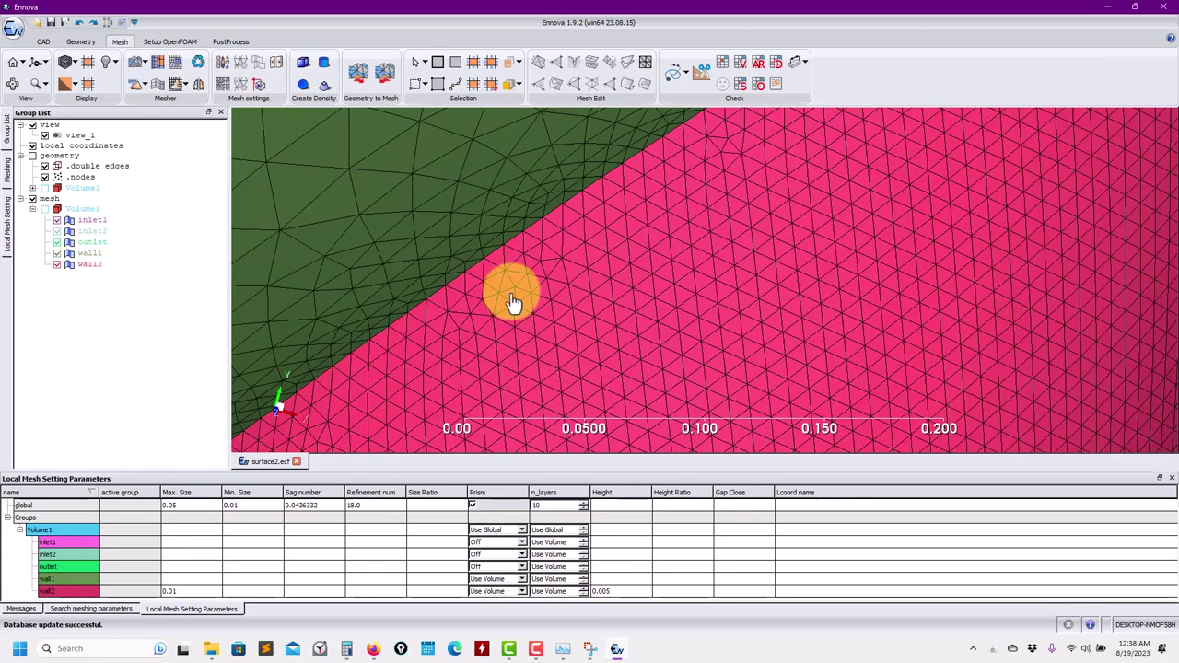
{"action": "scroll", "coordinate": [458, 329], "scroll_direction": "down", "scroll_amount": 5}
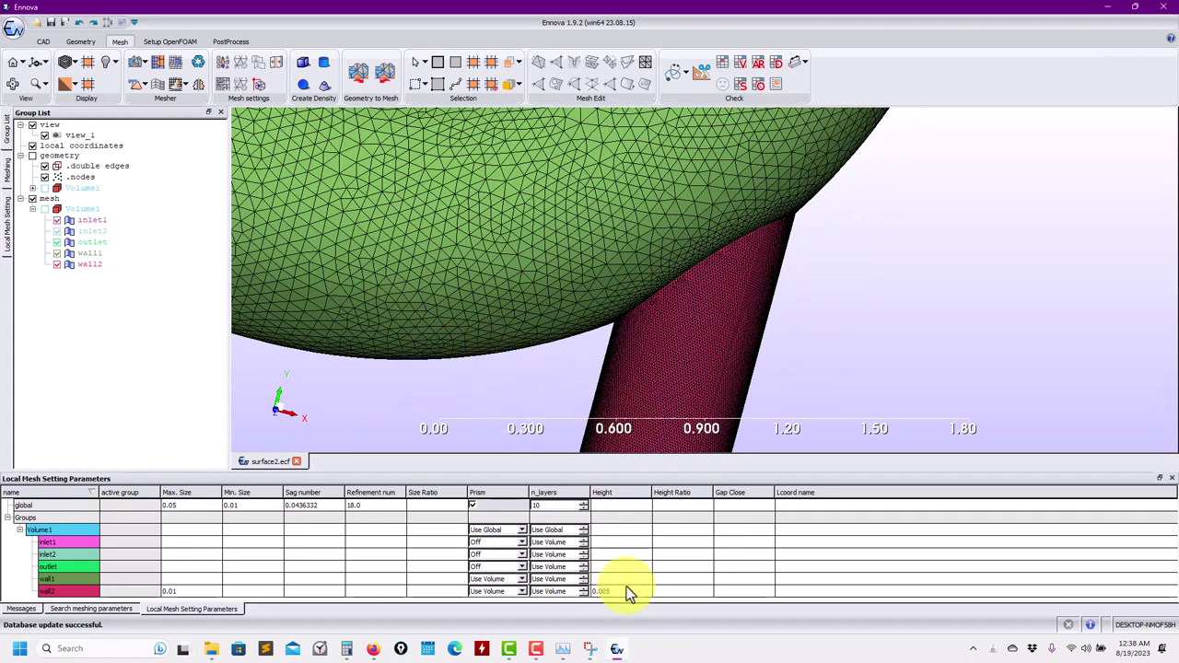
{"action": "scroll", "coordinate": [526, 255], "scroll_direction": "up", "scroll_amount": 2}
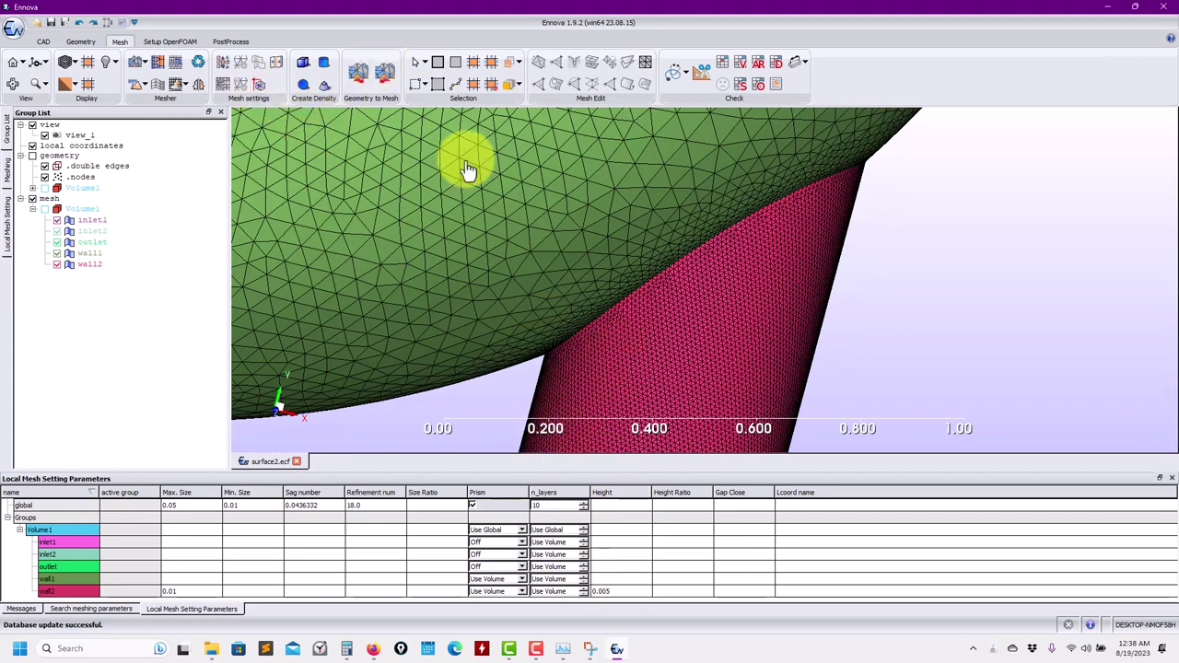
{"action": "left_click", "coordinate": [148, 90]}
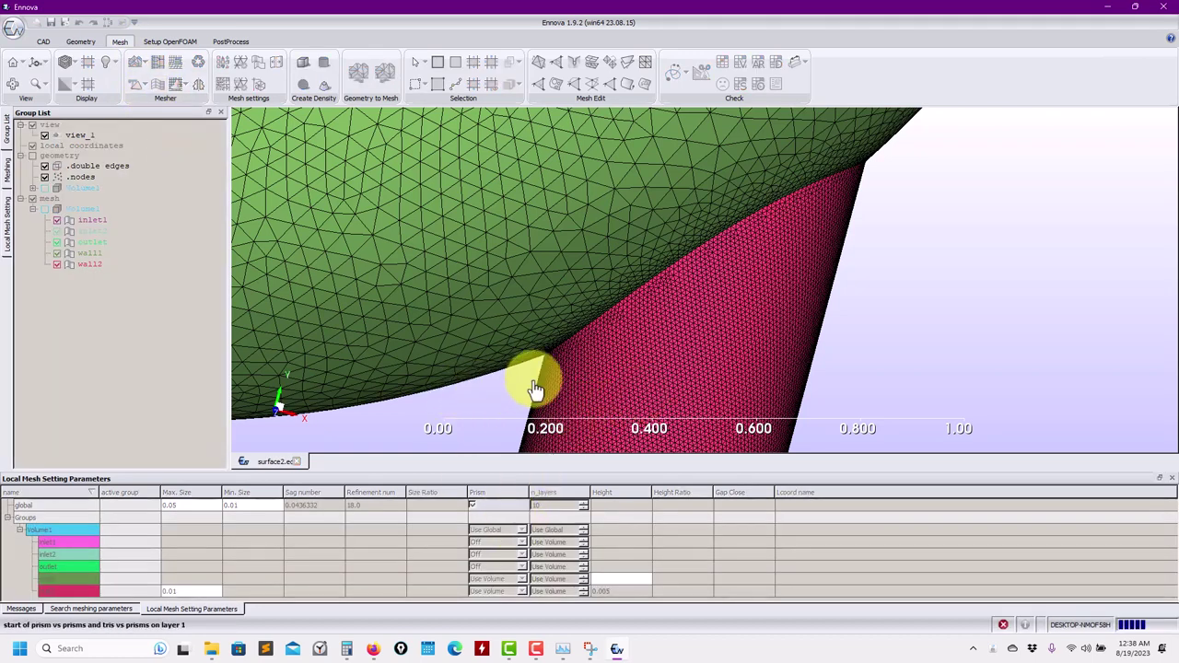
{"action": "scroll", "coordinate": [534, 387], "scroll_direction": "up", "scroll_amount": 1}
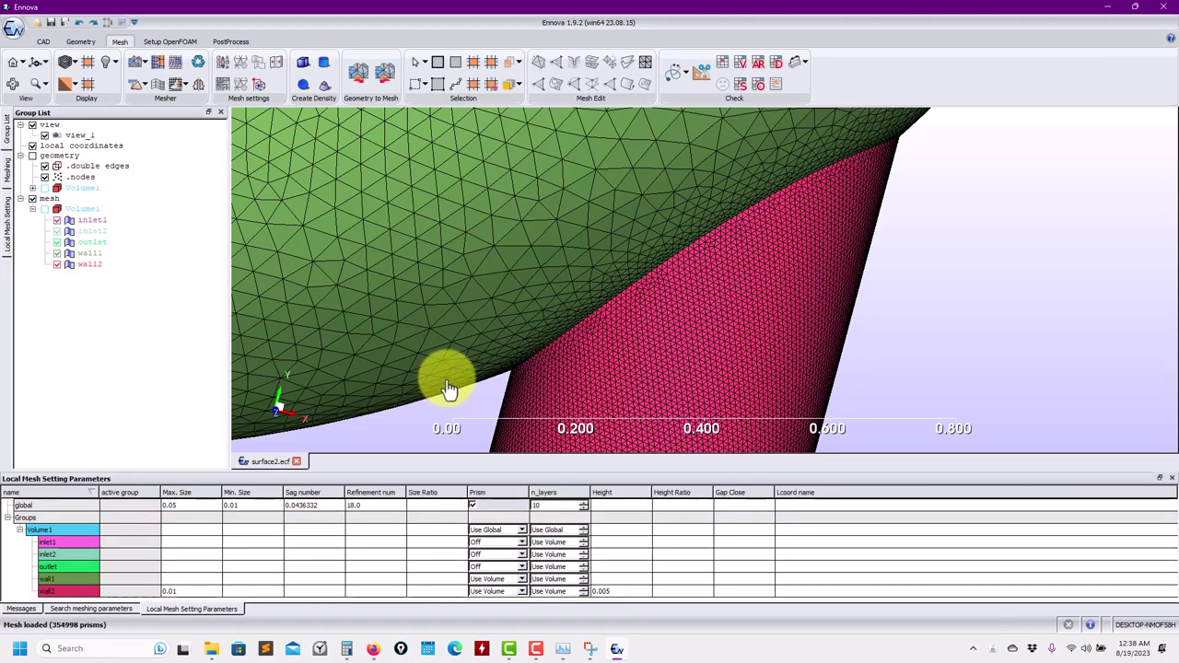
Step: Extract a Z-plane cut through the prism mesh as faces, with the plane guides off and the surrounding mesh translucent
{"action": "left_click", "coordinate": [699, 74]}
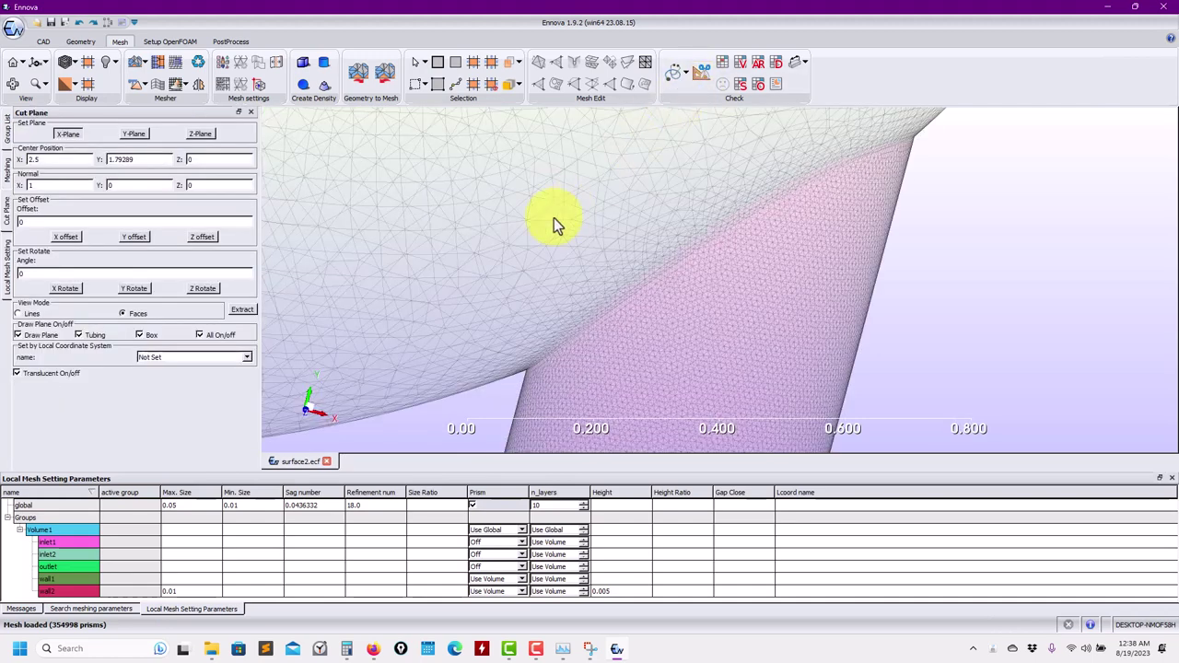
{"action": "left_click", "coordinate": [201, 134]}
{"action": "left_click", "coordinate": [240, 309]}
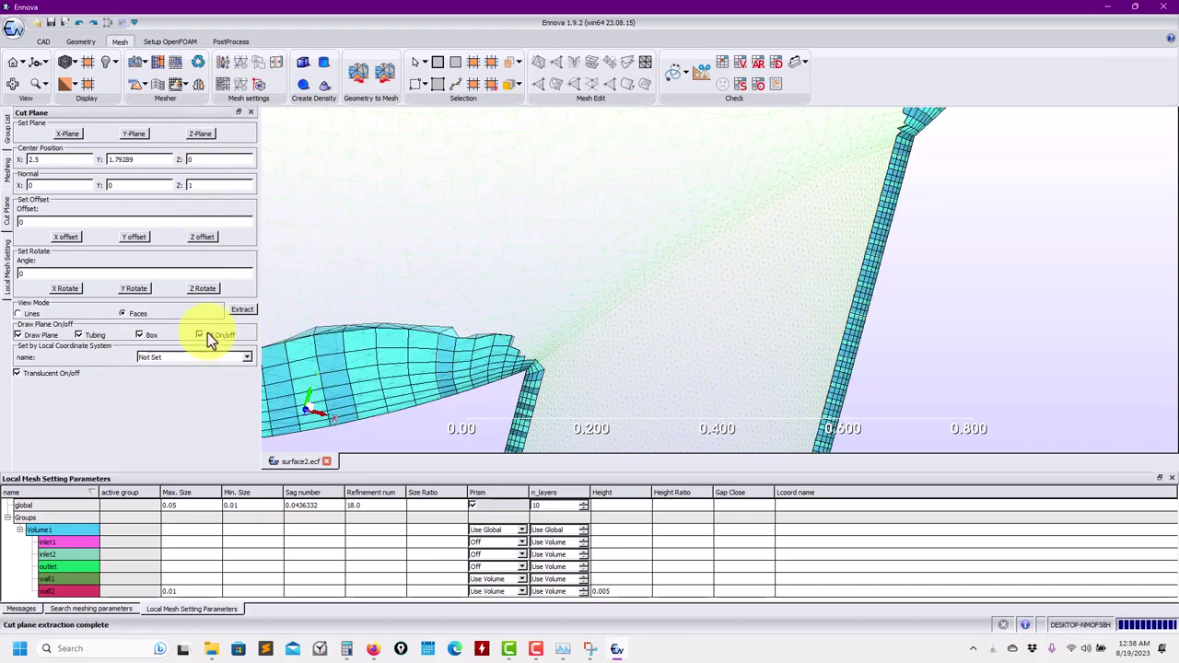
{"action": "left_click", "coordinate": [215, 332]}
{"action": "left_click", "coordinate": [215, 333]}
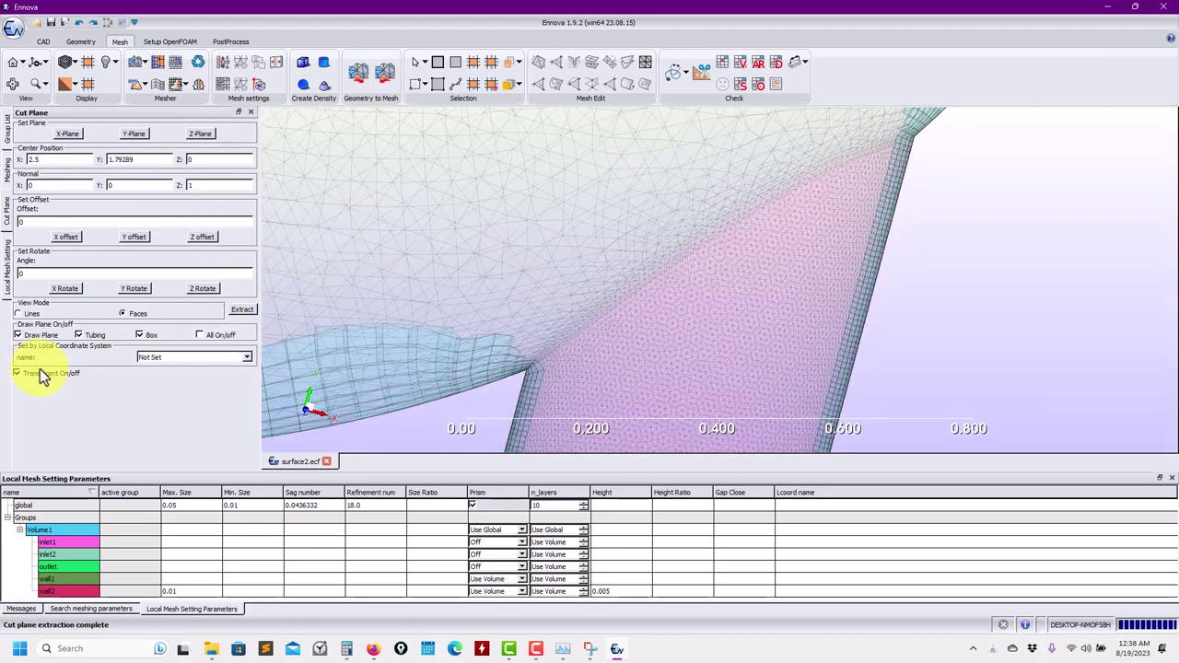
{"action": "left_click", "coordinate": [44, 374]}
{"action": "left_click", "coordinate": [41, 376]}
Step: Inspect the prism layers at the sharp corner between wall1 and wall2, and set wall1's height to 0.005
{"action": "left_click_drag", "start_coordinate": [506, 337], "coordinate": [553, 221]}
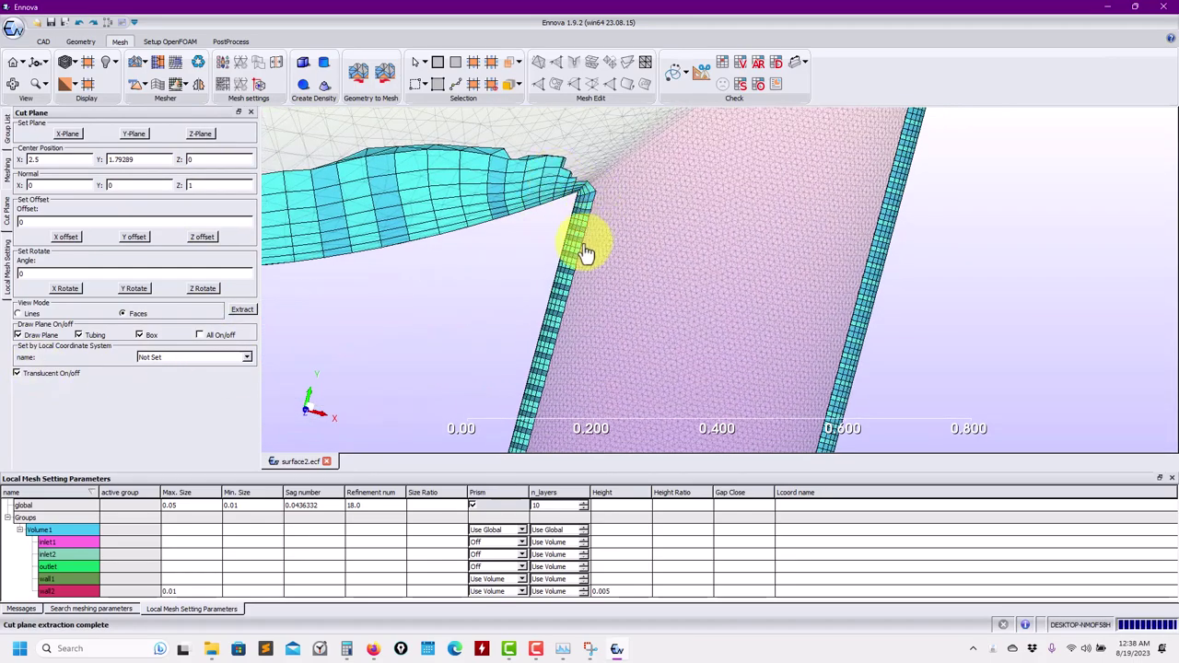
{"action": "scroll", "coordinate": [549, 281], "scroll_direction": "up", "scroll_amount": 3}
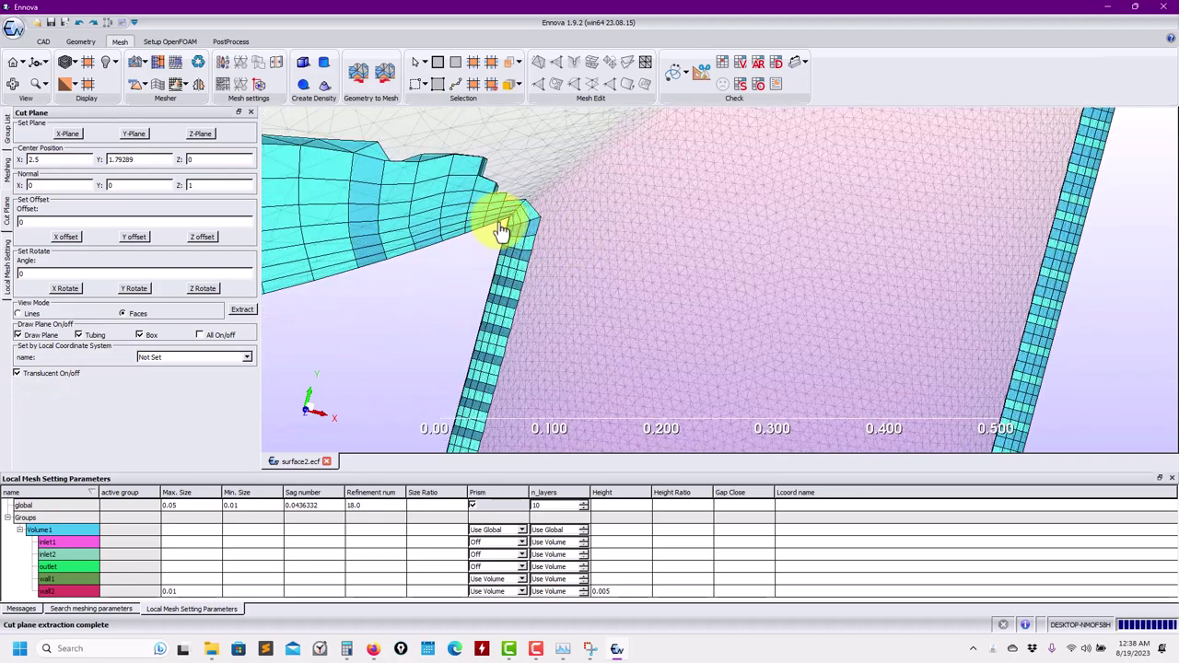
{"action": "left_click_drag", "start_coordinate": [314, 266], "coordinate": [632, 245]}
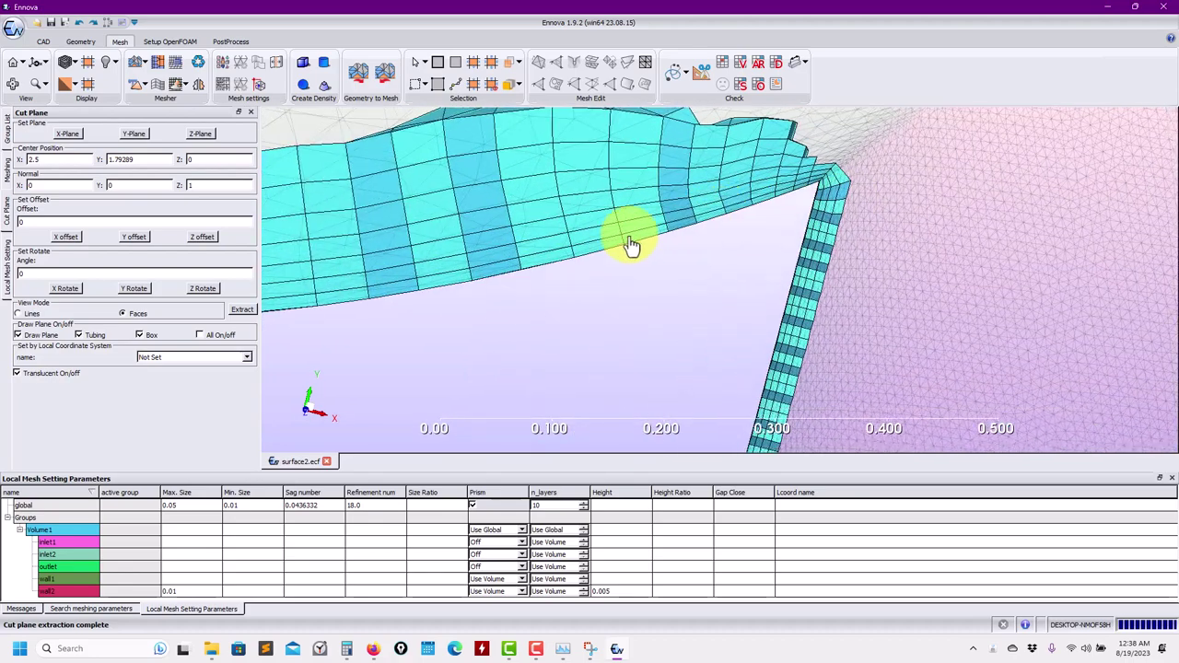
{"action": "left_click_drag", "start_coordinate": [326, 297], "coordinate": [502, 318]}
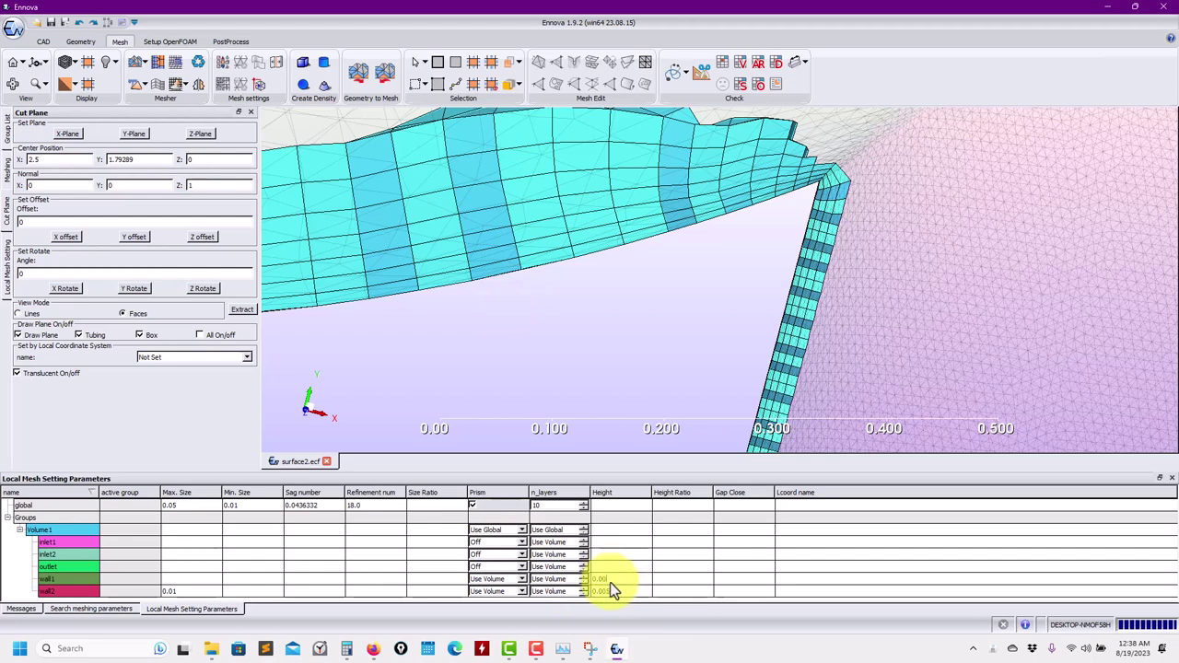
{"action": "left_click", "coordinate": [610, 582]}
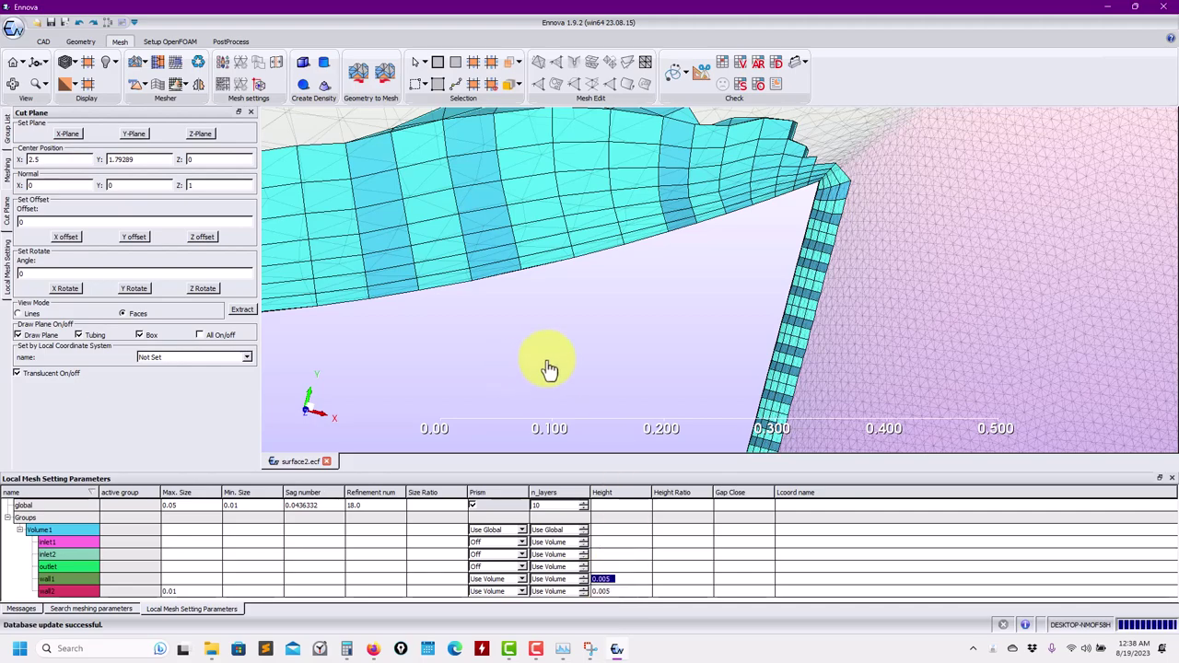
Step: Set wall2's local maximum size to 0.05
{"action": "scroll", "coordinate": [676, 297], "scroll_direction": "down", "scroll_amount": 5}
{"action": "scroll", "coordinate": [676, 298], "scroll_direction": "up", "scroll_amount": 5}
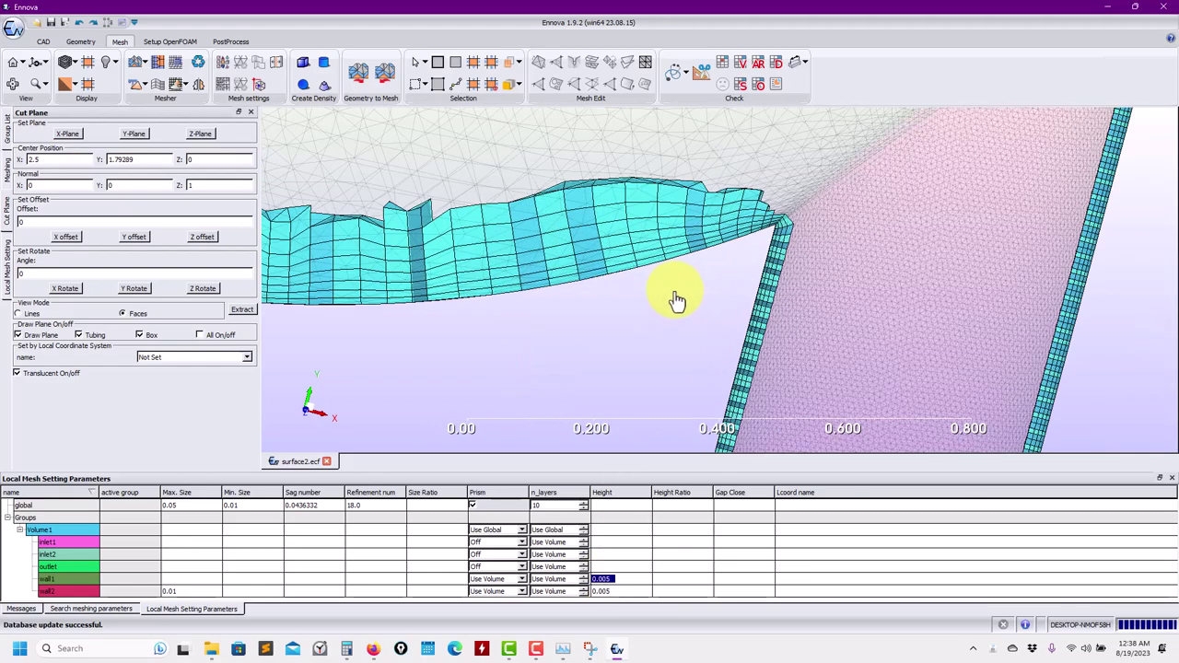
{"action": "double_click", "coordinate": [194, 591]}
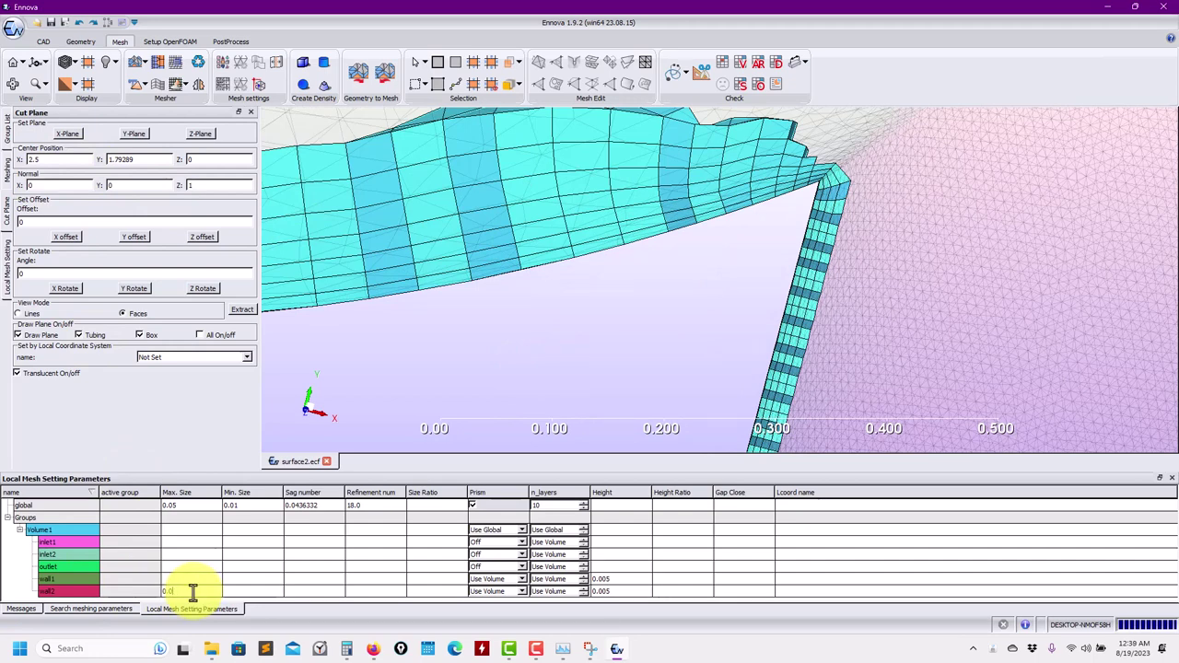
{"action": "type", "text": "0.05"}
{"action": "key", "text": "Return"}
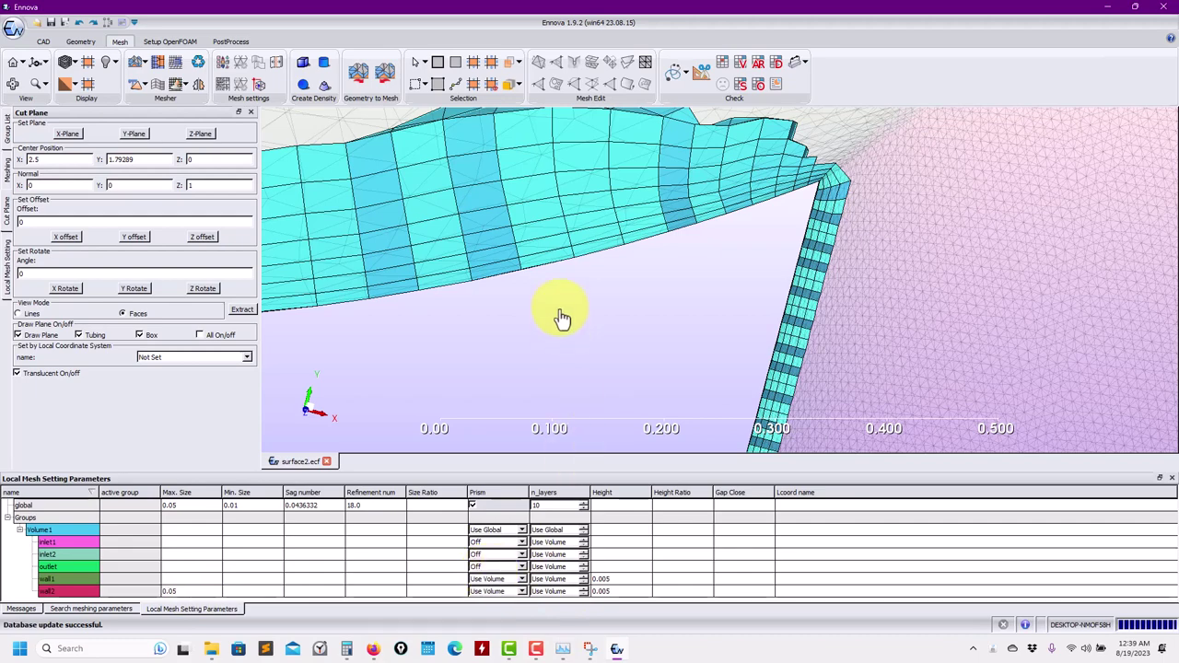
Step: Review the prism layers around the branch junction and set the global number of layers to 50
{"action": "left_click_drag", "start_coordinate": [561, 310], "coordinate": [700, 368]}
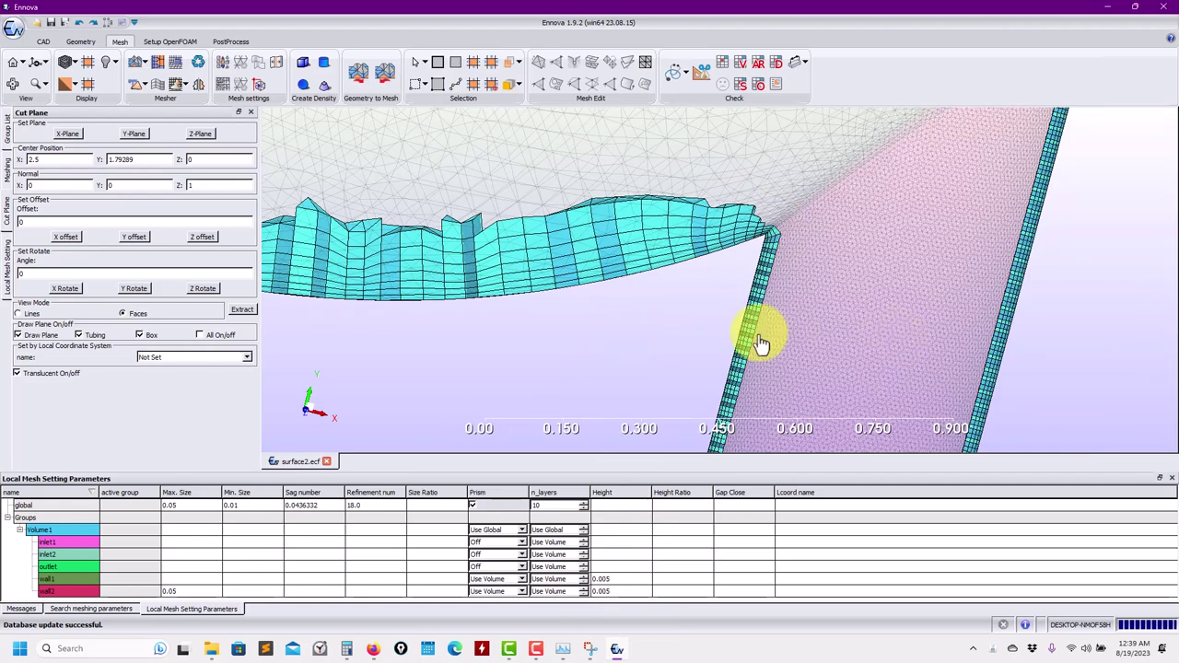
{"action": "scroll", "coordinate": [760, 332], "scroll_direction": "down", "scroll_amount": 5}
{"action": "scroll", "coordinate": [755, 297], "scroll_direction": "up", "scroll_amount": 2}
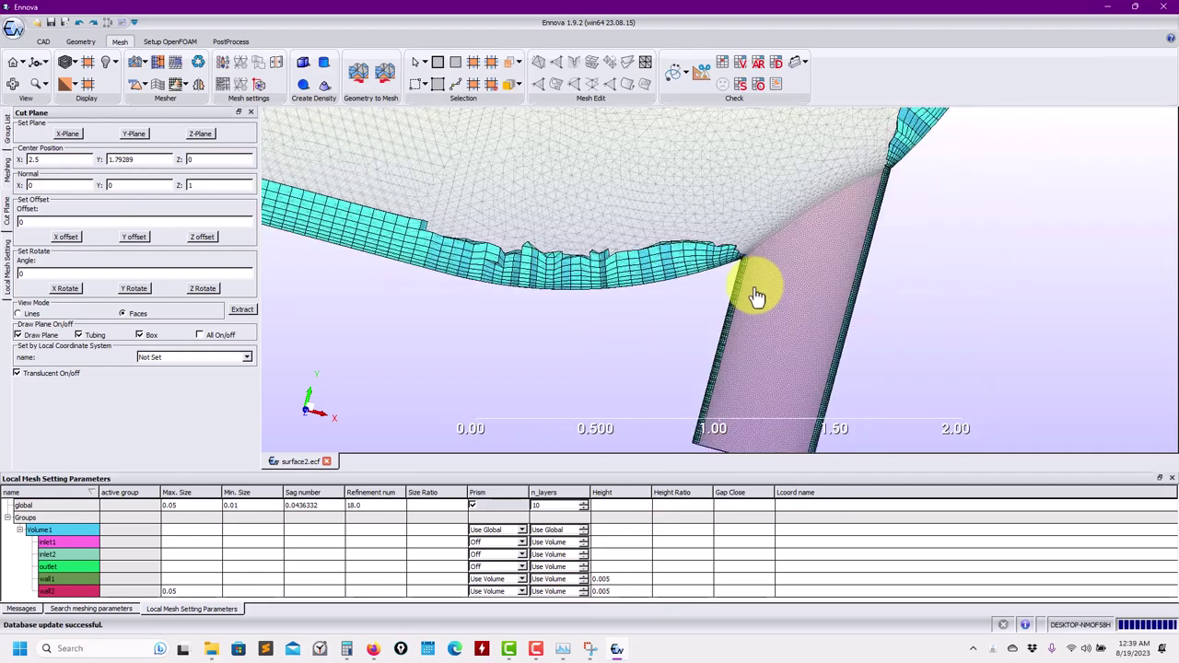
{"action": "scroll", "coordinate": [755, 296], "scroll_direction": "up", "scroll_amount": 1}
{"action": "scroll", "coordinate": [679, 416], "scroll_direction": "down", "scroll_amount": 1}
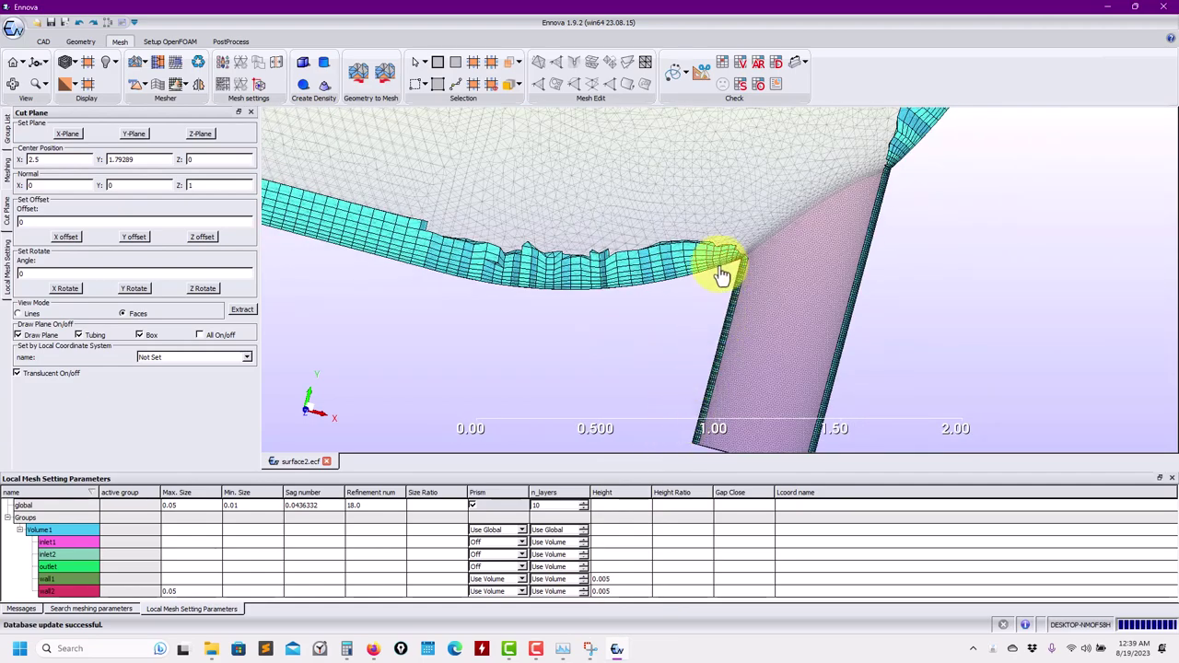
{"action": "scroll", "coordinate": [723, 269], "scroll_direction": "up", "scroll_amount": 1}
{"action": "scroll", "coordinate": [723, 269], "scroll_direction": "down", "scroll_amount": 1}
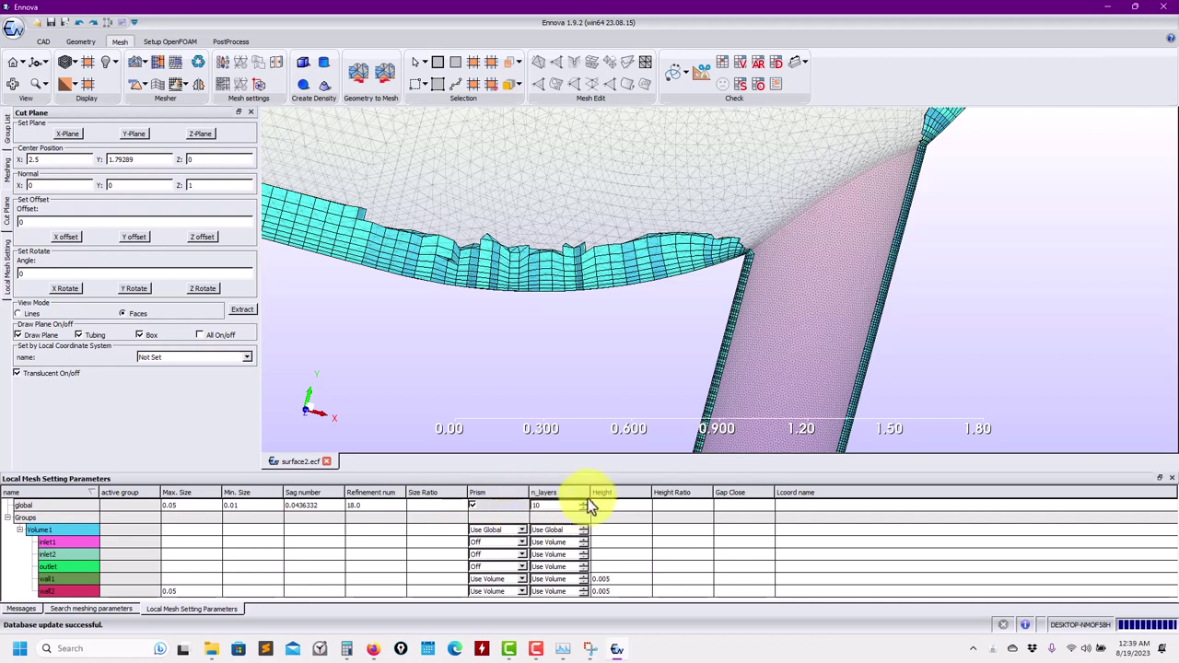
{"action": "double_click", "coordinate": [557, 506]}
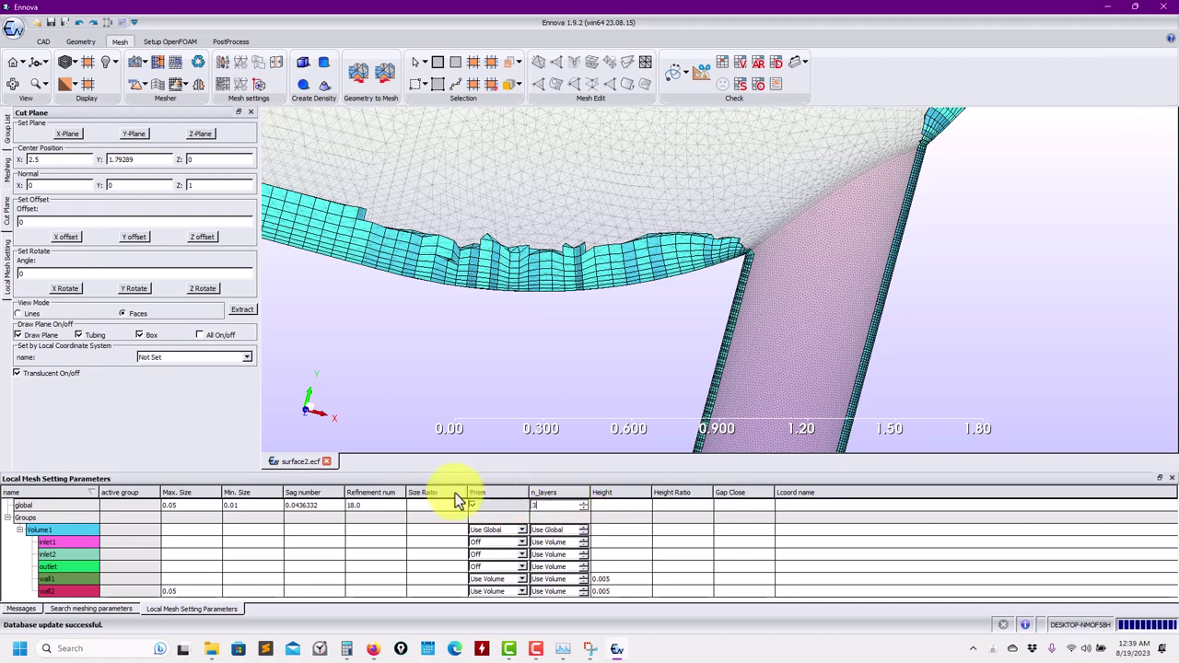
{"action": "left_click", "coordinate": [545, 504]}
{"action": "double_click", "coordinate": [545, 505]}
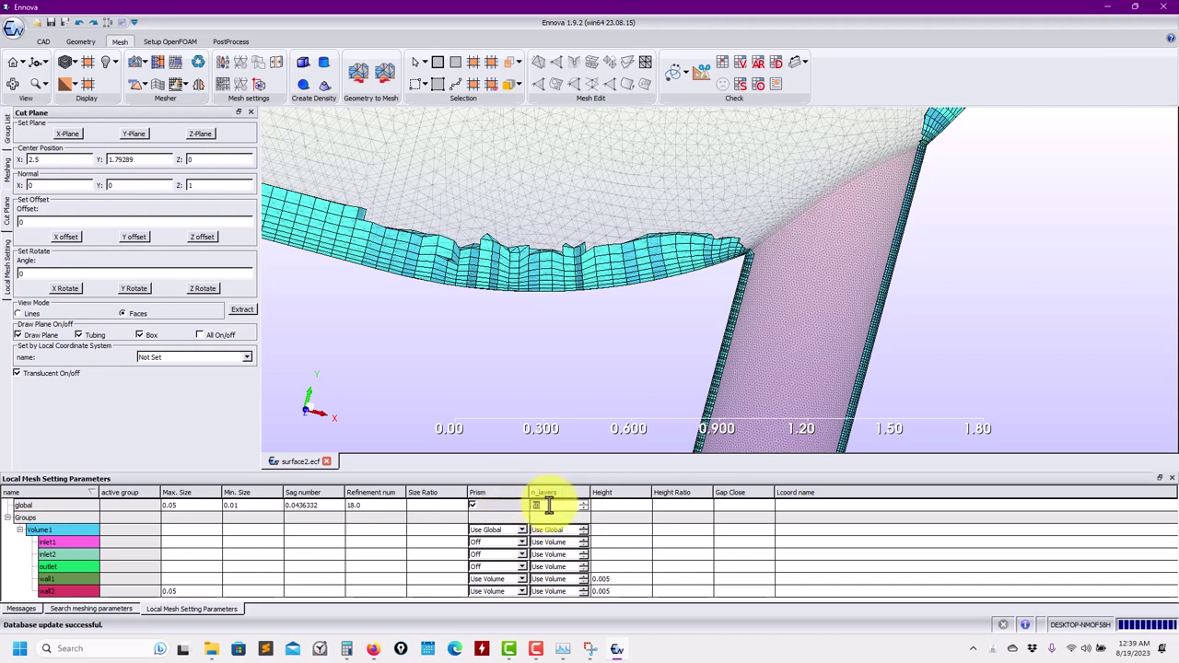
{"action": "double_click", "coordinate": [545, 505]}
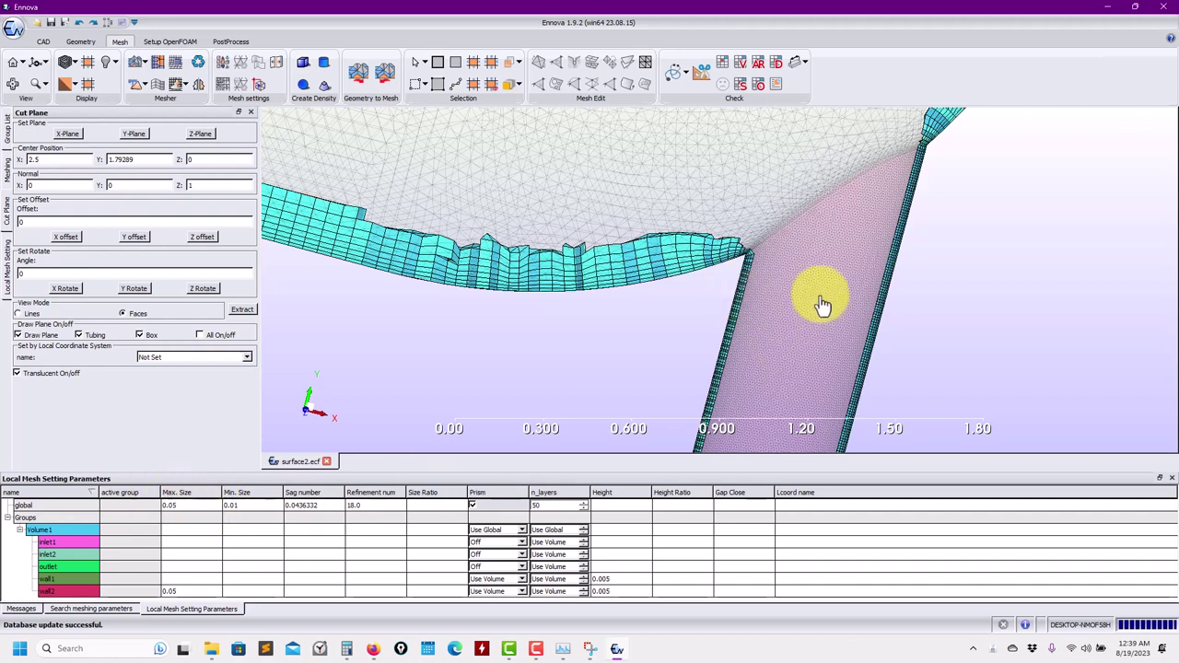
Step: Regenerate the surface mesh over the existing one and inflate it into prism layers
{"action": "middle_click_drag", "start_coordinate": [752, 300], "coordinate": [712, 260]}
{"action": "scroll", "coordinate": [718, 305], "scroll_direction": "down", "scroll_amount": 2}
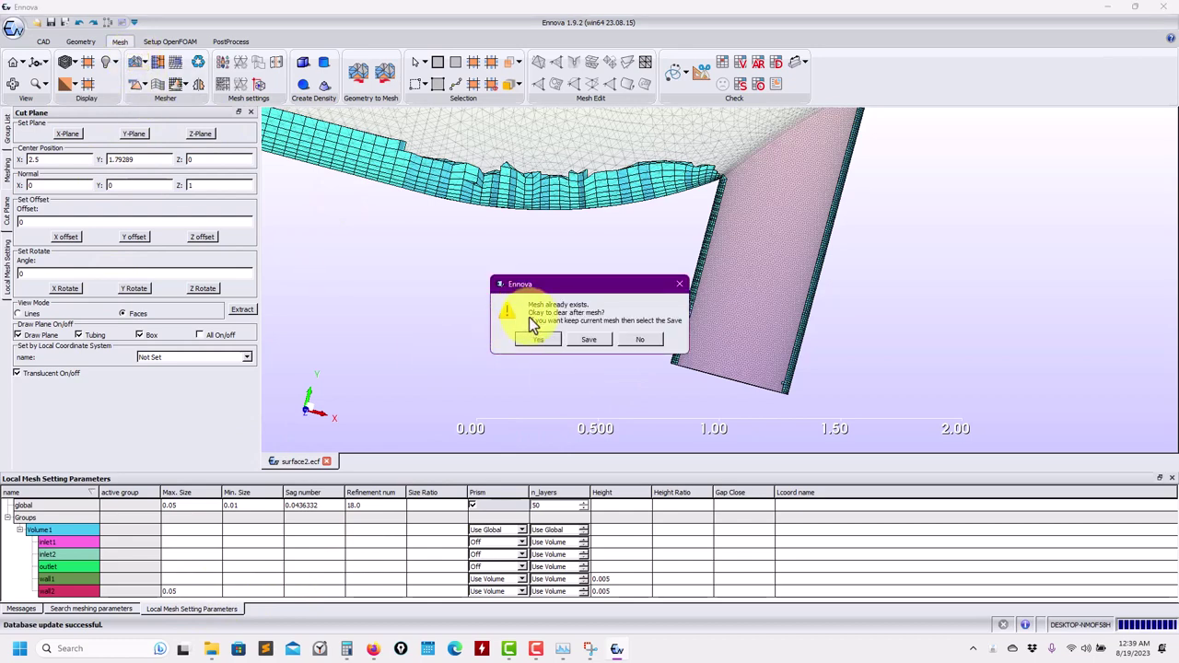
{"action": "left_click", "coordinate": [545, 340]}
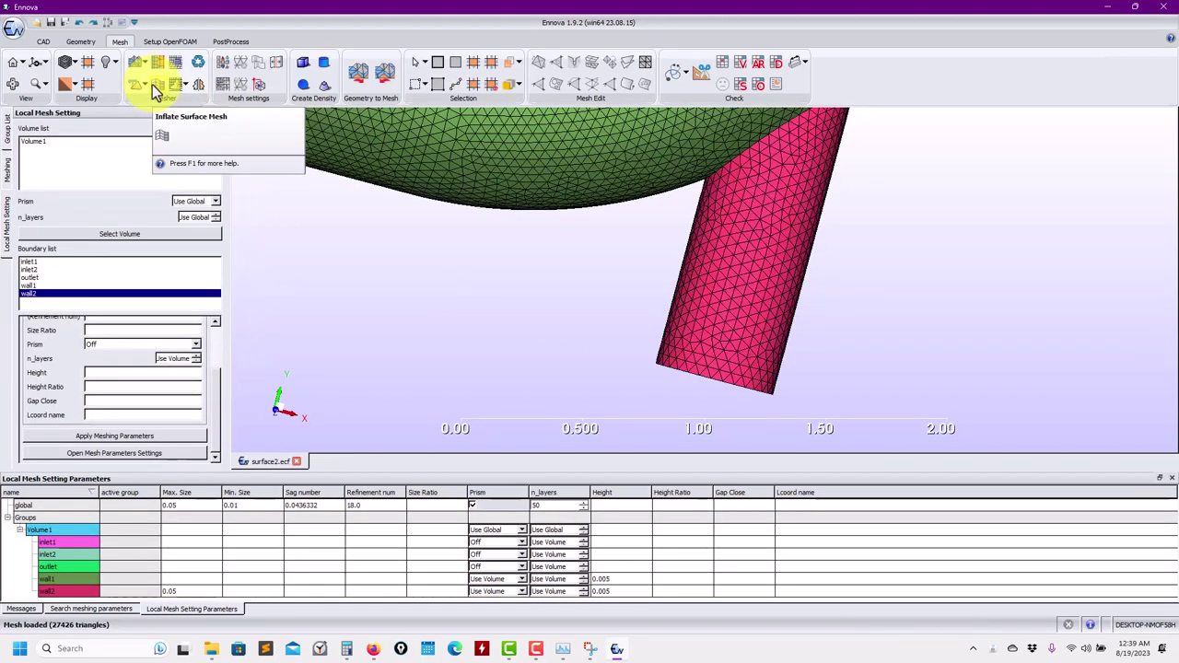
{"action": "left_click", "coordinate": [154, 84]}
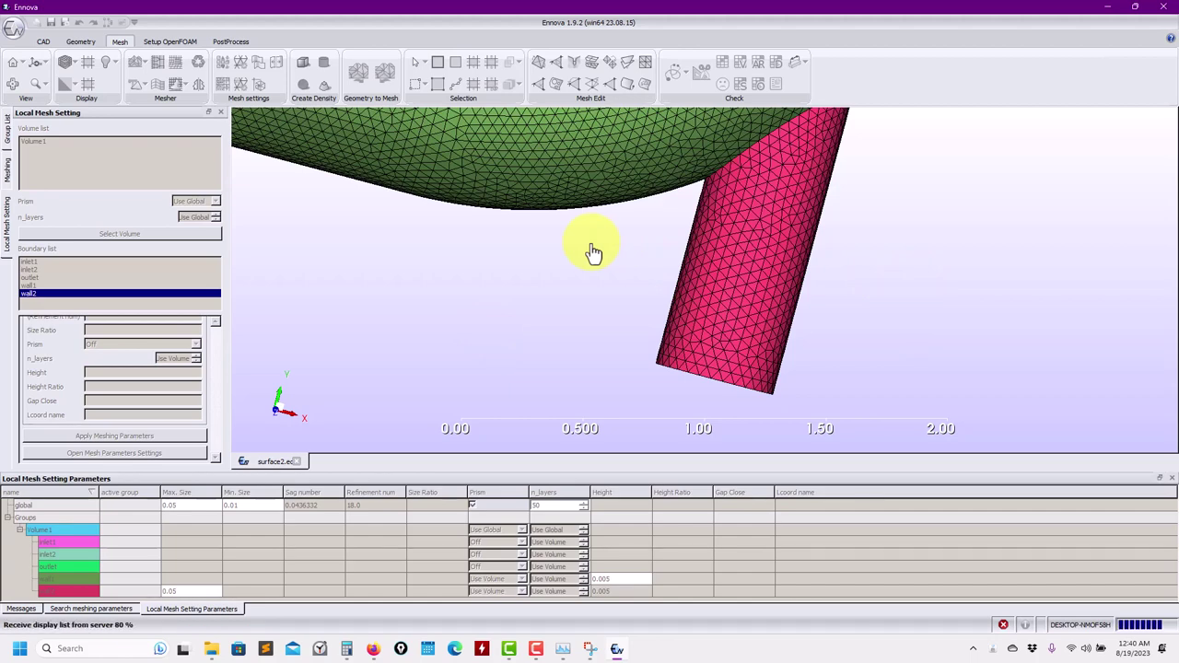
Step: Extract a Z-plane cut through the new prism layers, hide the plane guides, and keep the surrounding mesh translucent
{"action": "left_click", "coordinate": [673, 74]}
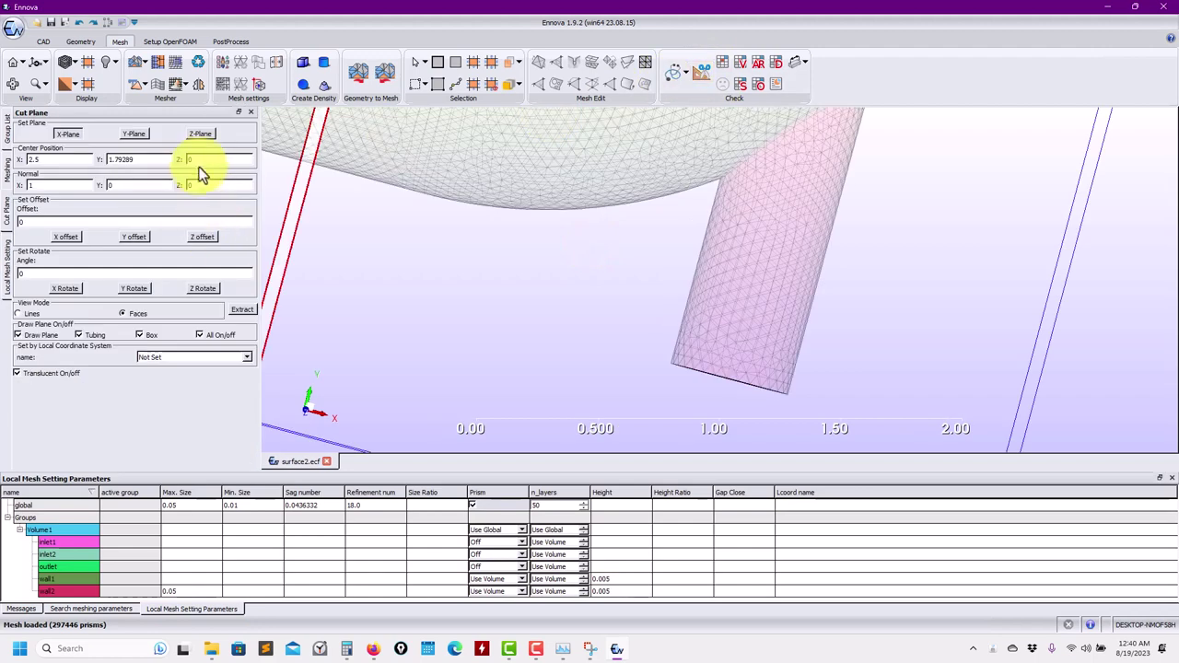
{"action": "left_click", "coordinate": [201, 135]}
{"action": "left_click", "coordinate": [241, 310]}
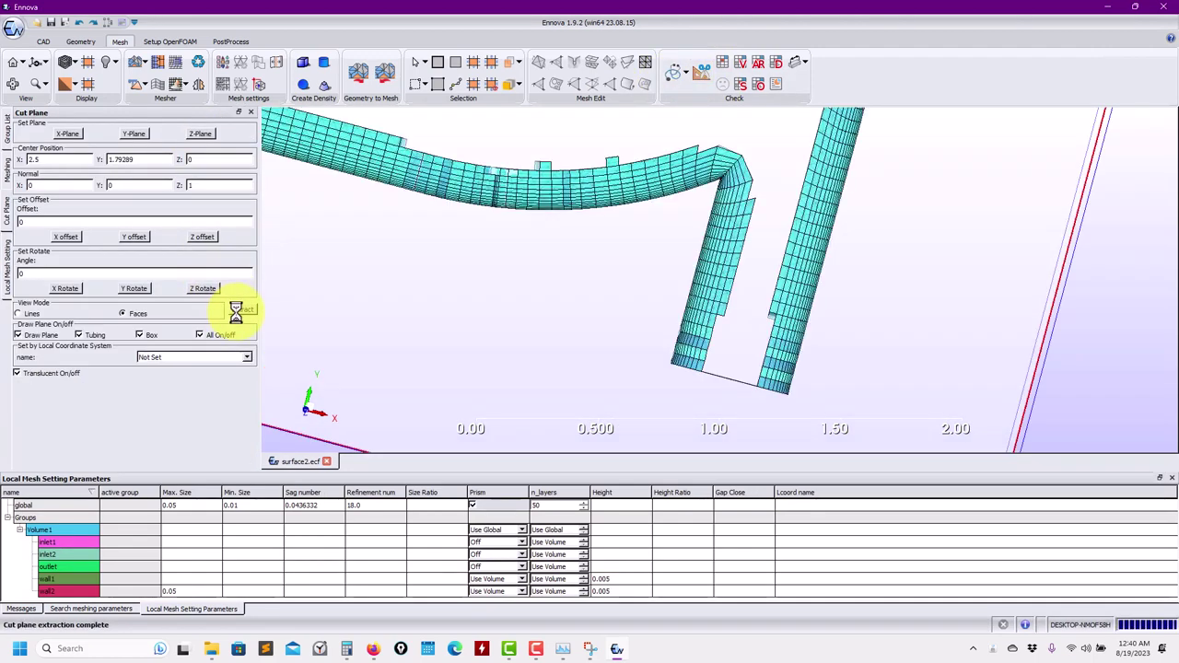
{"action": "left_click", "coordinate": [208, 334]}
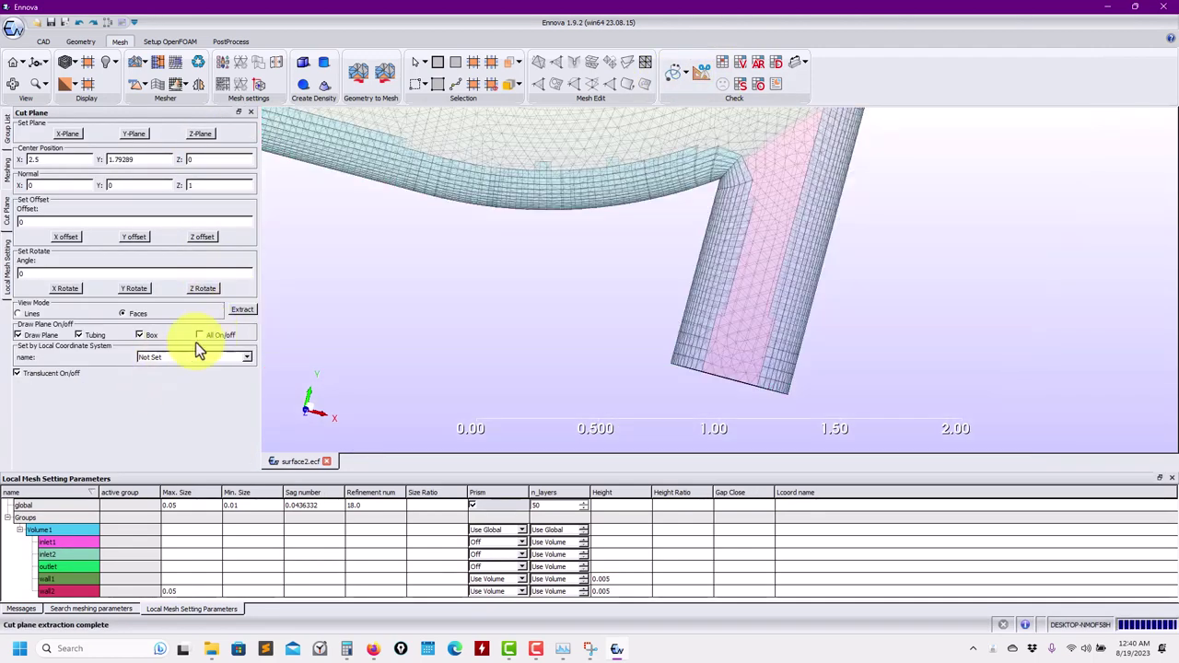
{"action": "left_click", "coordinate": [42, 375]}
{"action": "left_click", "coordinate": [42, 375]}
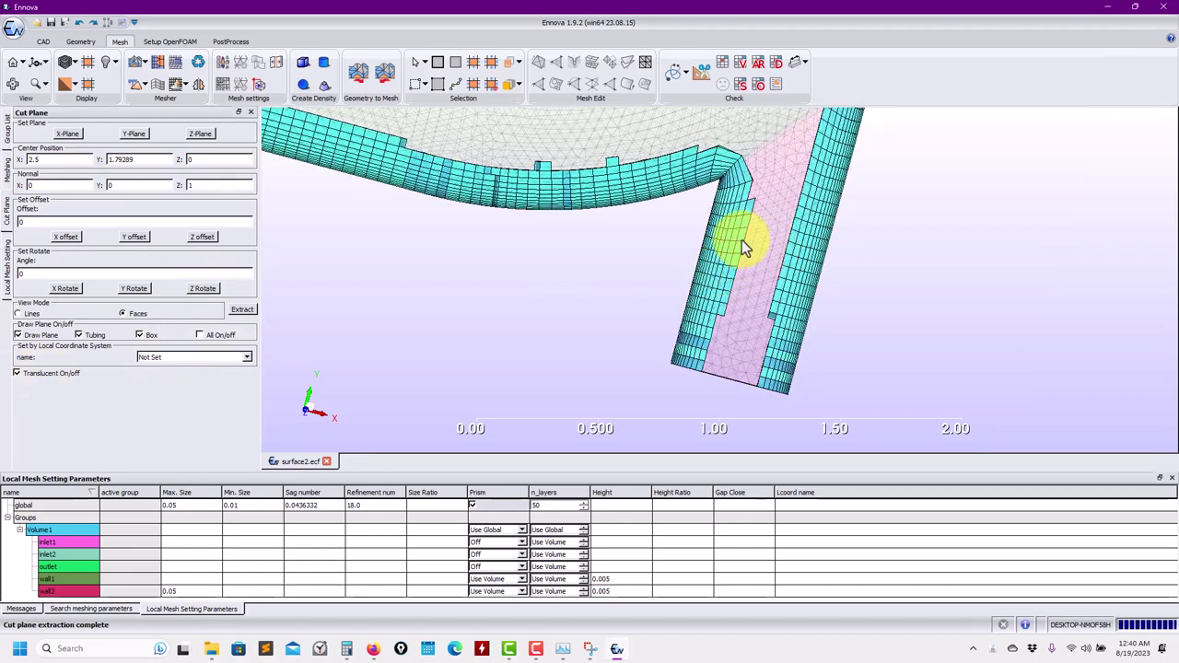
Step: Examine the prism layers on the cut plane along the branch pipe, its sharp corner and the main pipe
{"action": "scroll", "coordinate": [771, 253], "scroll_direction": "up", "scroll_amount": 6}
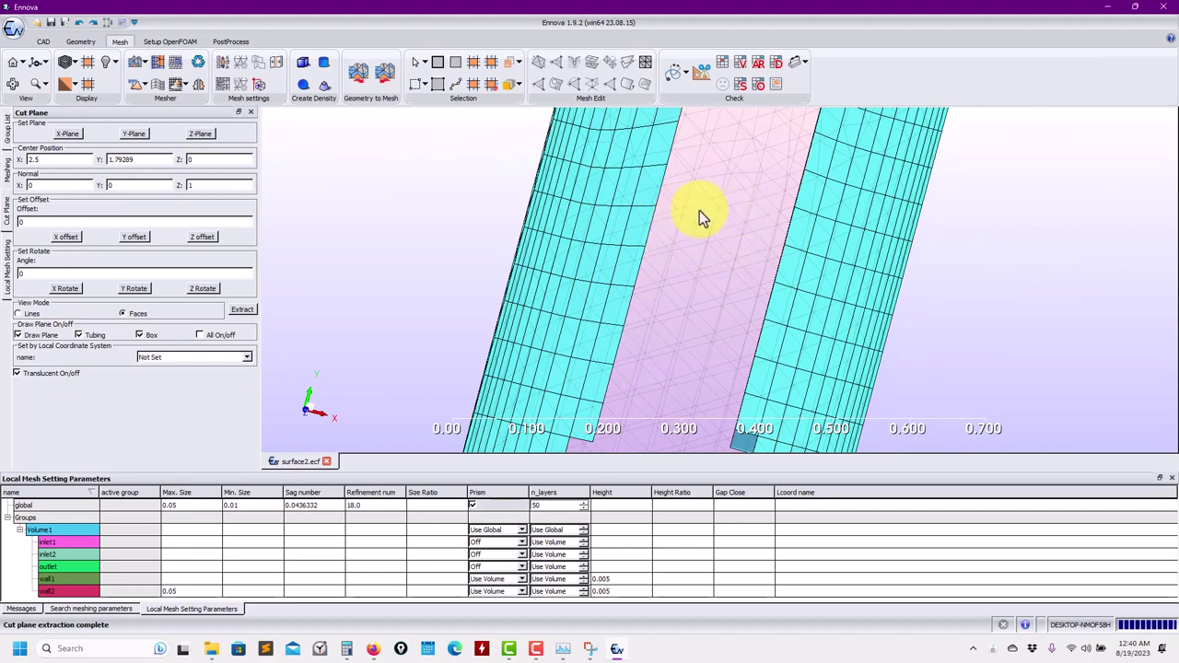
{"action": "scroll", "coordinate": [717, 239], "scroll_direction": "down", "scroll_amount": 4}
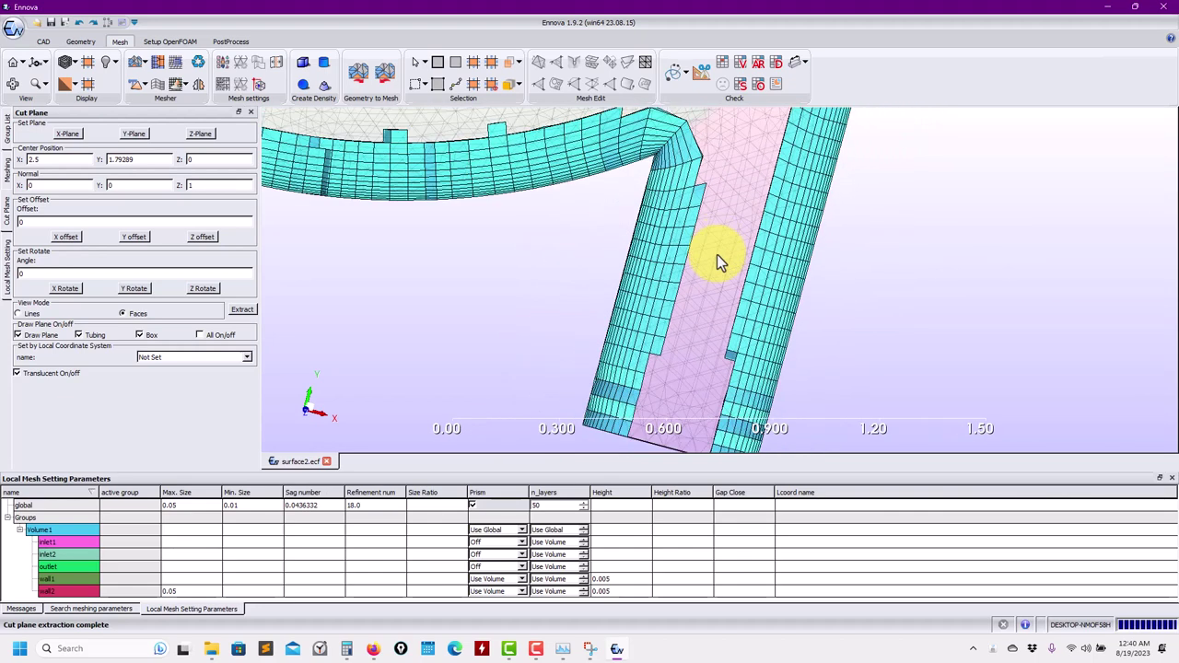
{"action": "scroll", "coordinate": [671, 307], "scroll_direction": "up", "scroll_amount": 3}
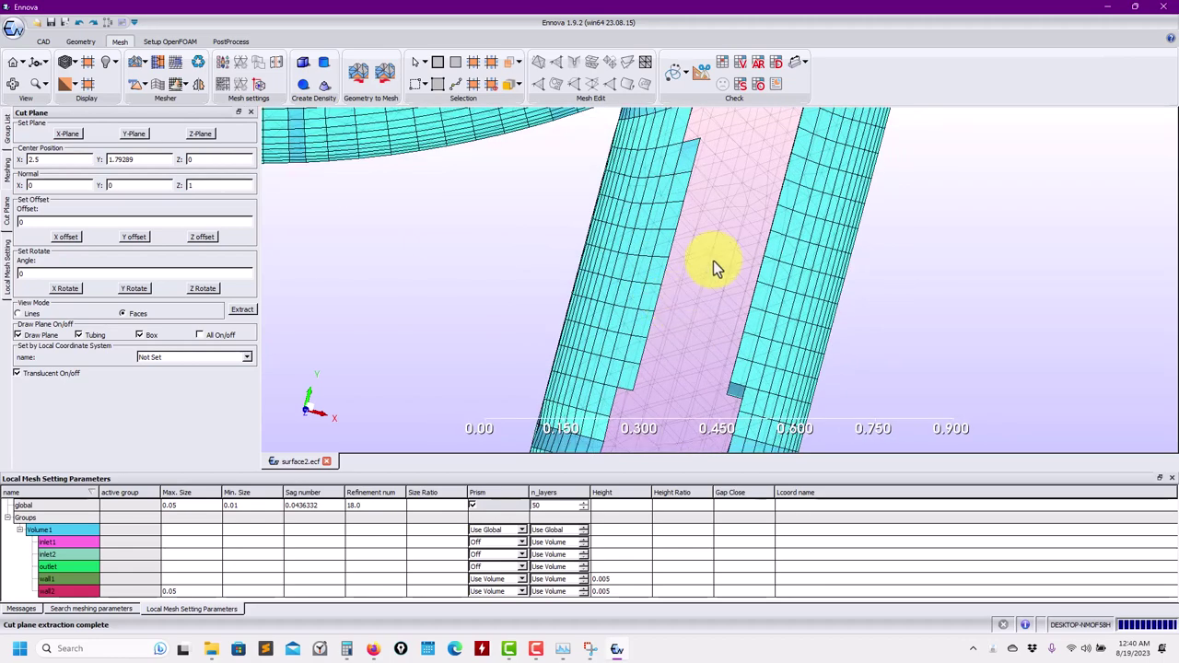
{"action": "scroll", "coordinate": [663, 244], "scroll_direction": "down", "scroll_amount": 4}
{"action": "scroll", "coordinate": [574, 201], "scroll_direction": "down", "scroll_amount": 3}
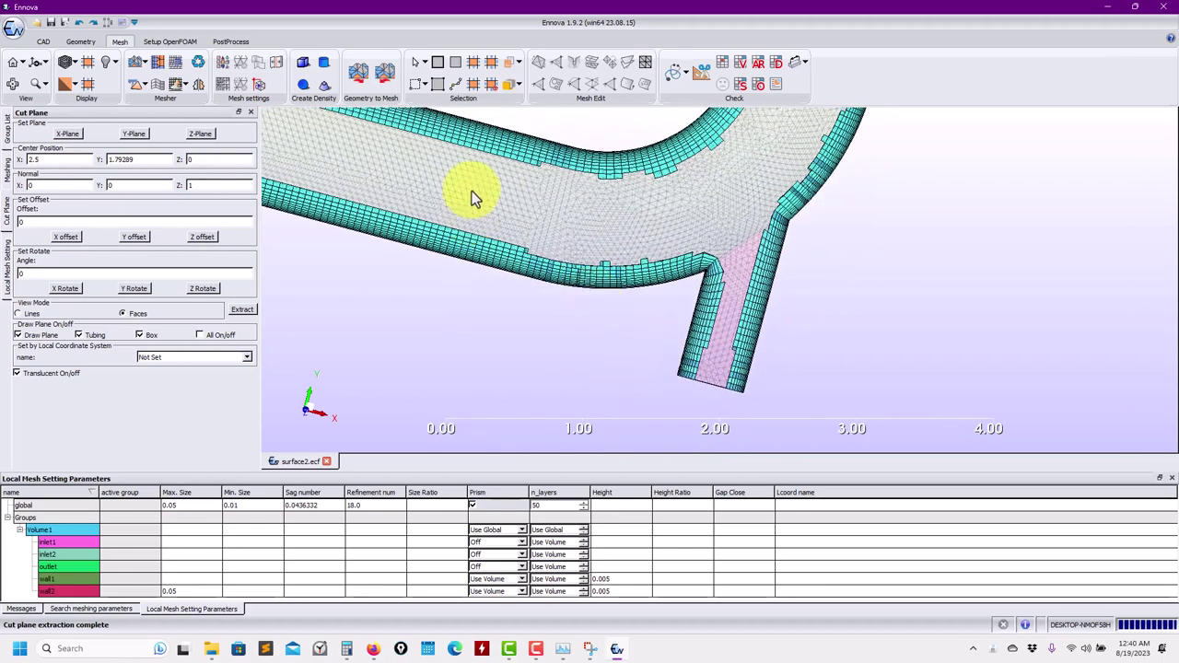
{"action": "scroll", "coordinate": [666, 179], "scroll_direction": "up", "scroll_amount": 2}
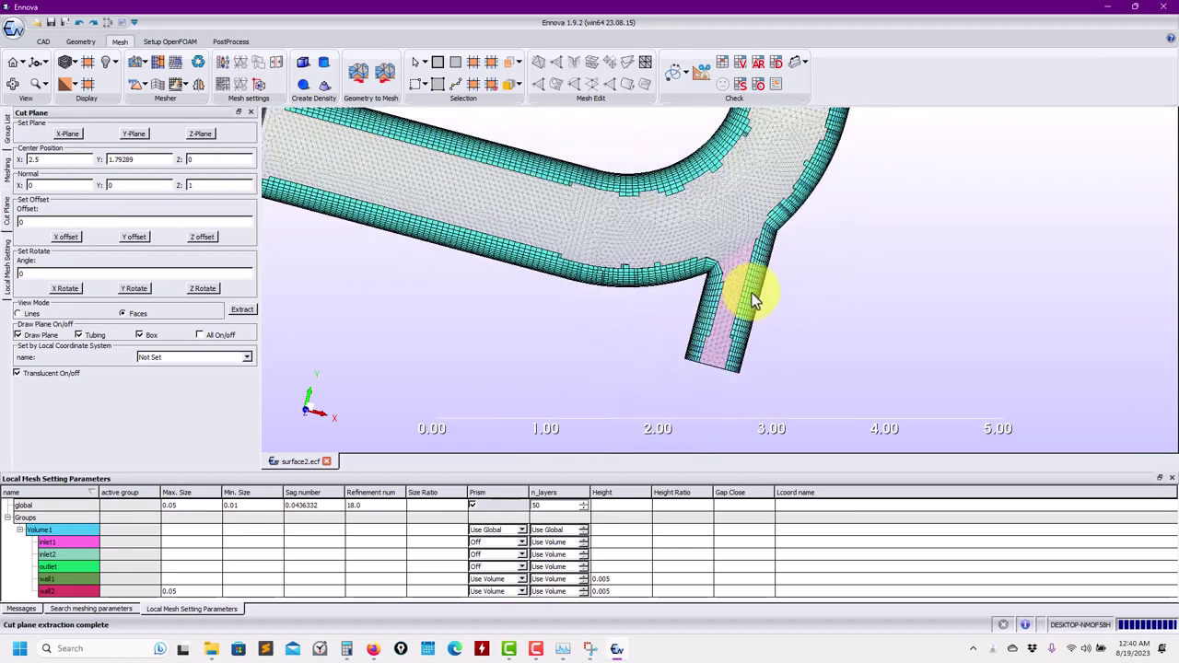
{"action": "scroll", "coordinate": [715, 373], "scroll_direction": "up", "scroll_amount": 3}
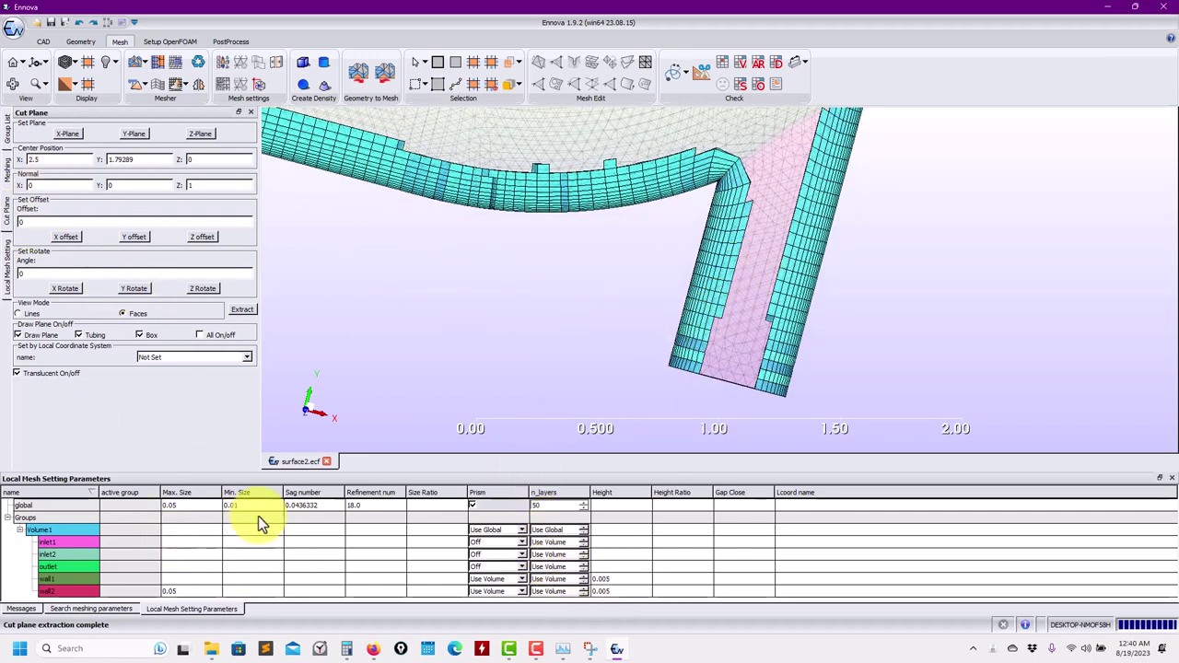
{"action": "scroll", "coordinate": [595, 287], "scroll_direction": "down", "scroll_amount": 3}
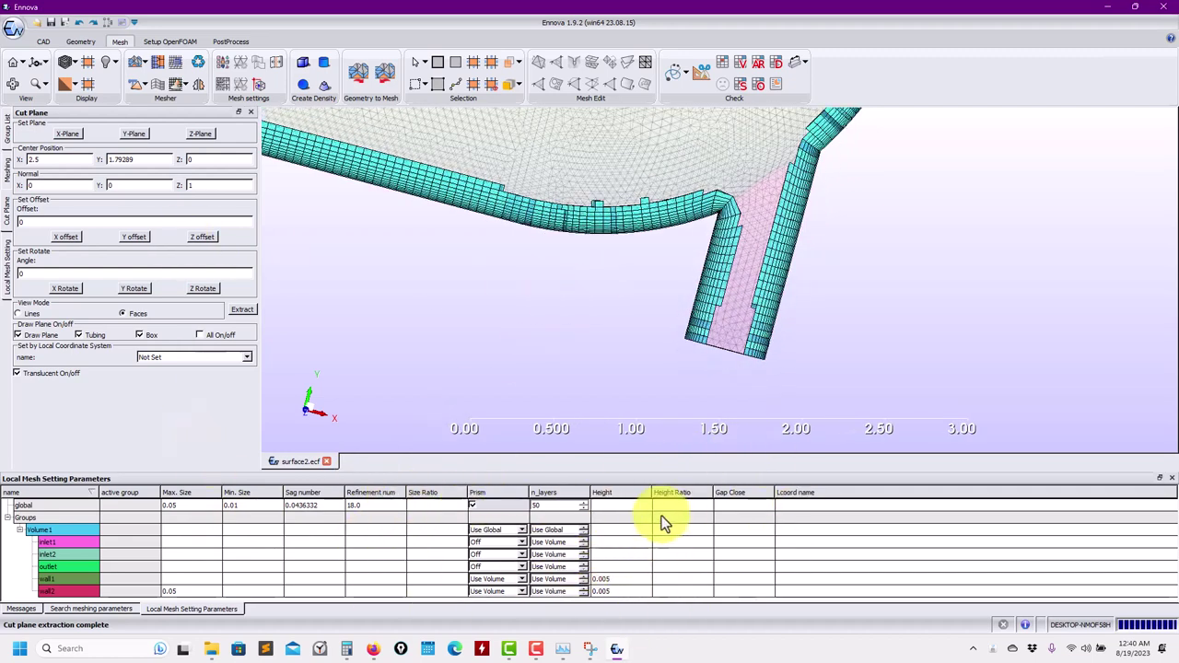
Step: Set the prism height ratio to 1.8 for wall2 and 1.1 for wall1
{"action": "double_click", "coordinate": [695, 580]}
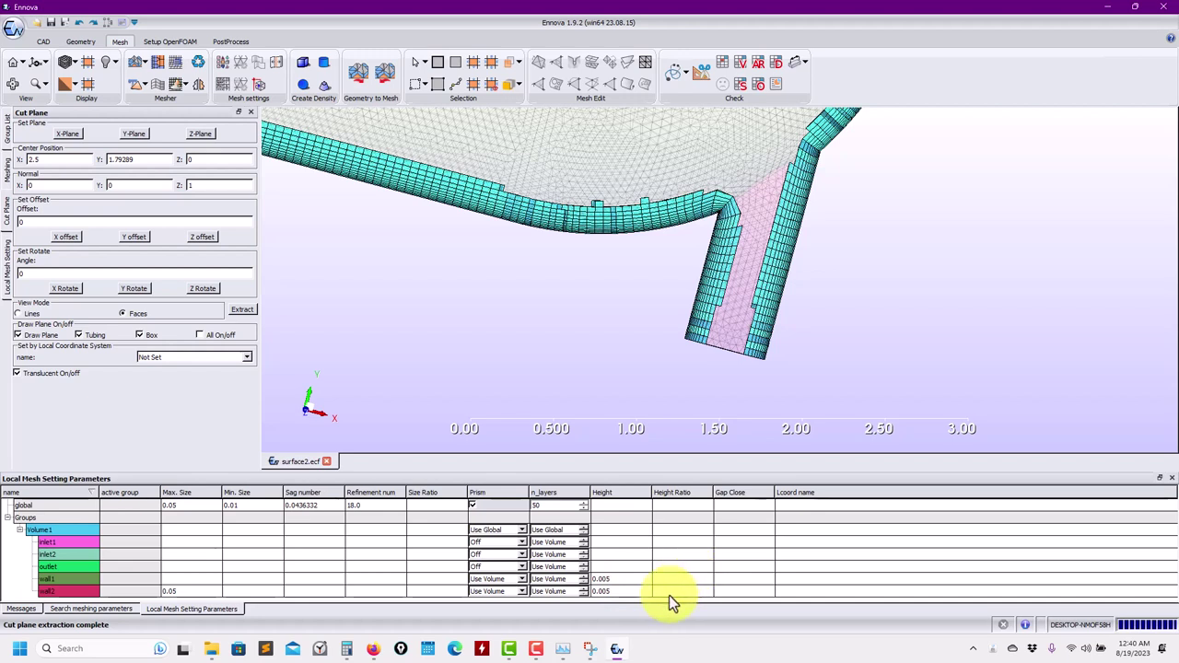
{"action": "double_click", "coordinate": [668, 594]}
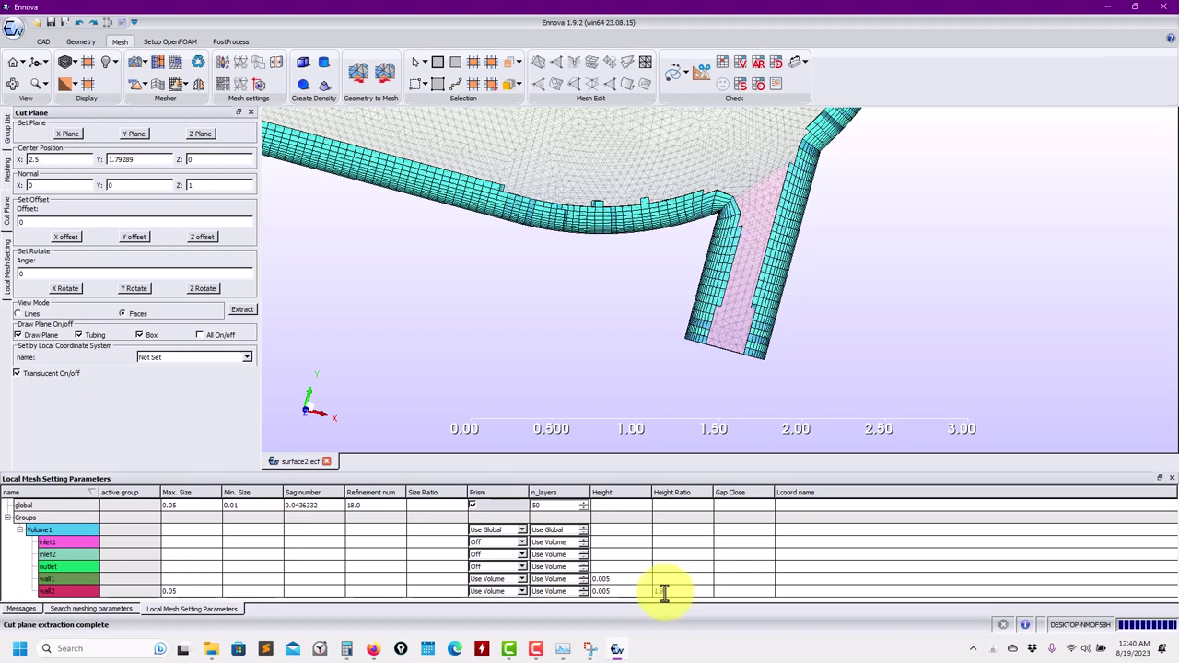
{"action": "key", "text": "Return"}
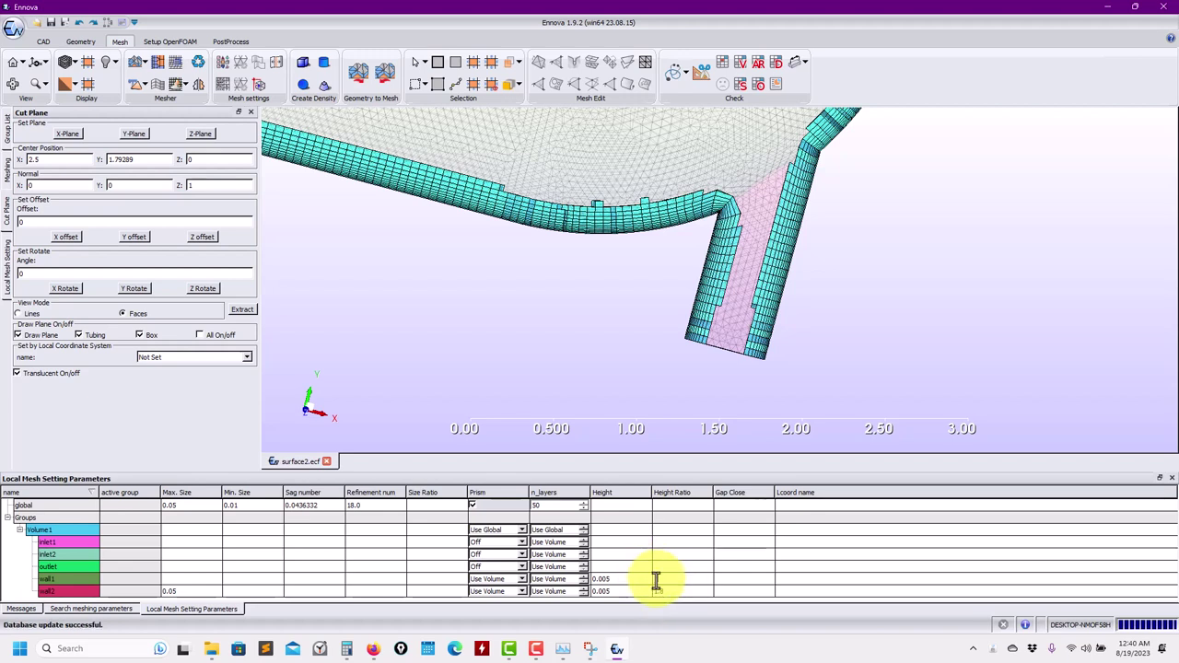
{"action": "double_click", "coordinate": [658, 580]}
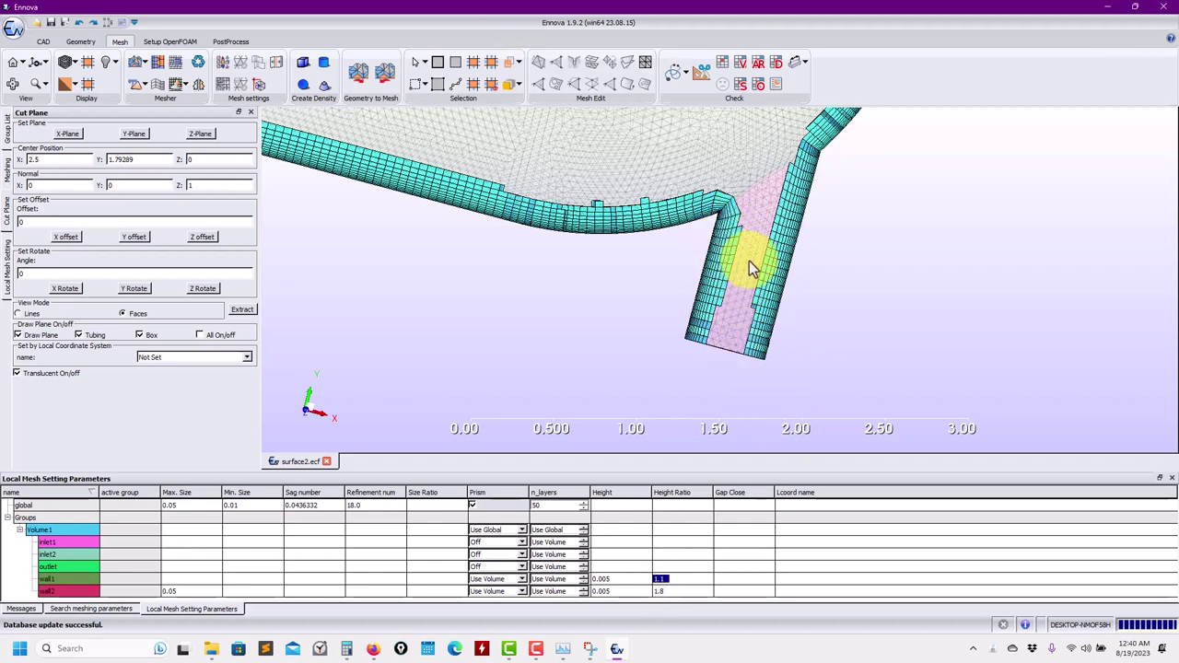
{"action": "scroll", "coordinate": [715, 276], "scroll_direction": "up", "scroll_amount": 5}
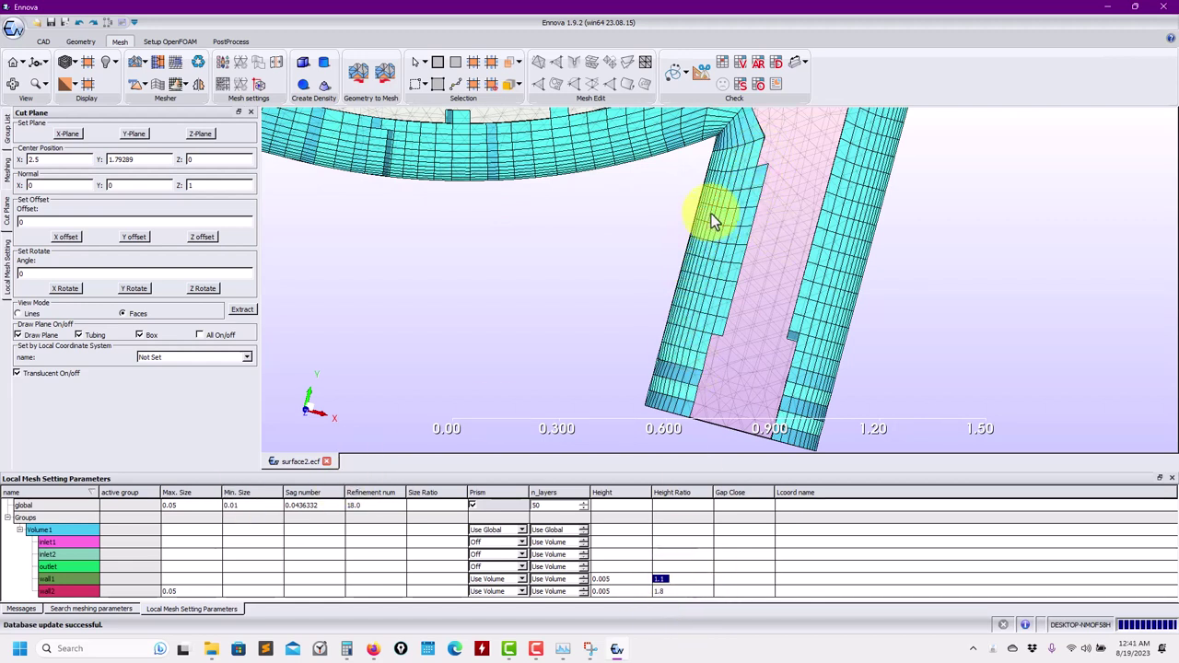
{"action": "left_click_drag", "start_coordinate": [660, 579], "coordinate": [672, 590]}
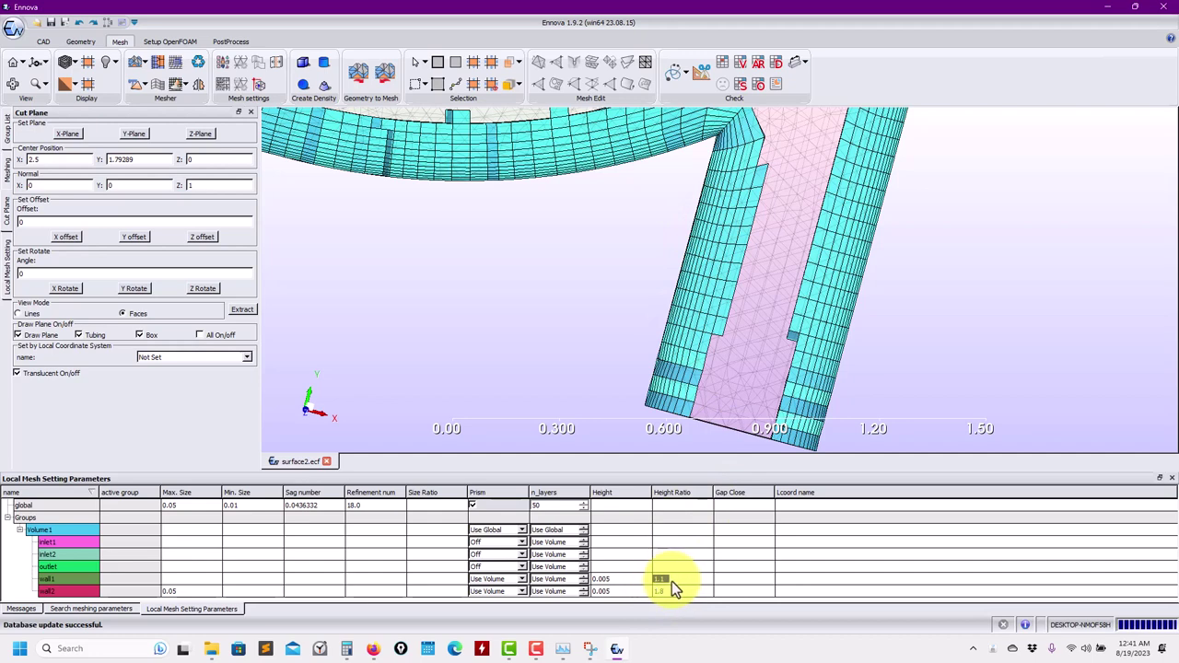
{"action": "scroll", "coordinate": [538, 346], "scroll_direction": "down", "scroll_amount": 2}
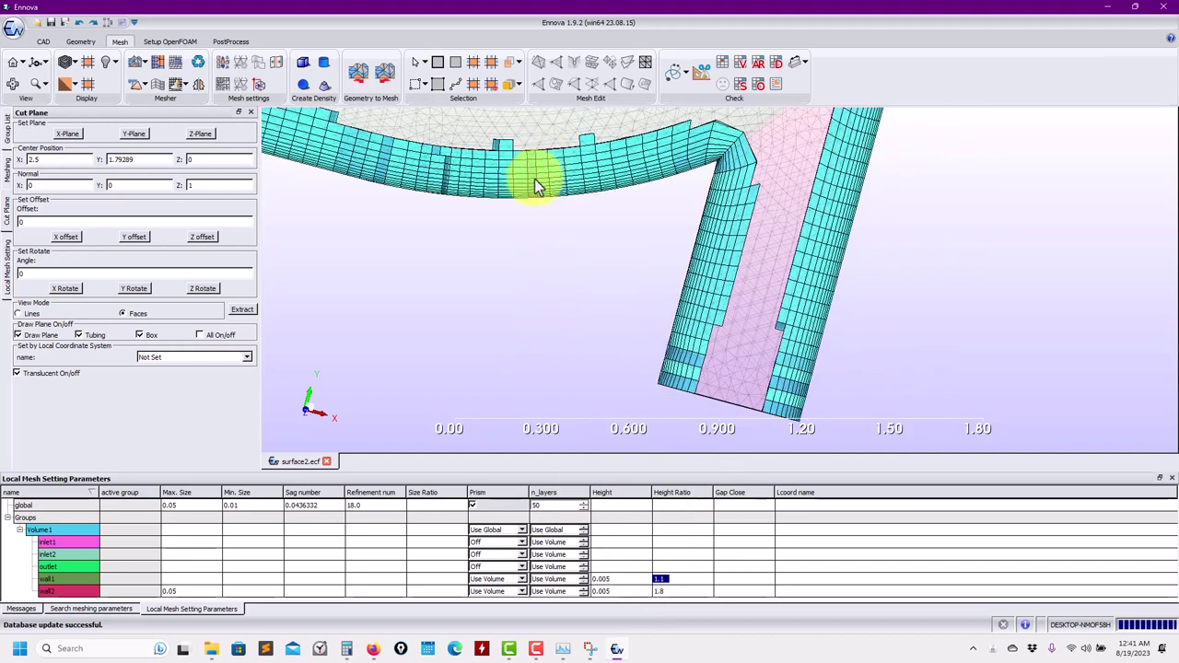
Step: Regenerate the surface mesh, clearing the existing mesh, and inflate it into prism layers
{"action": "left_click", "coordinate": [135, 67]}
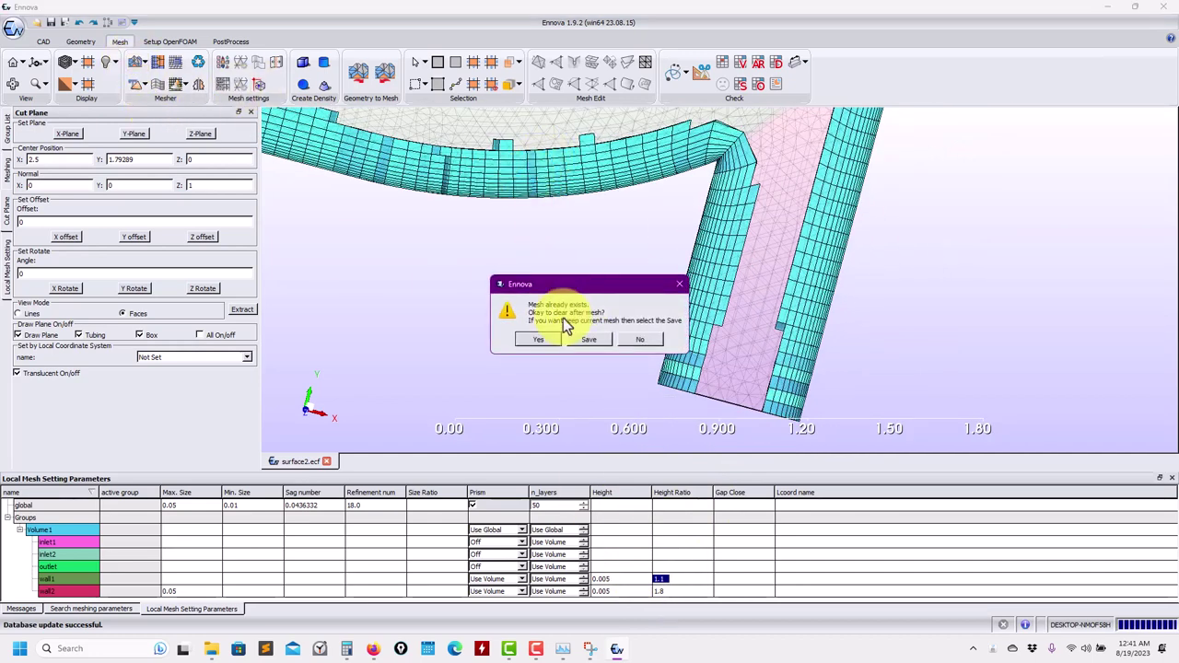
{"action": "left_click", "coordinate": [540, 342]}
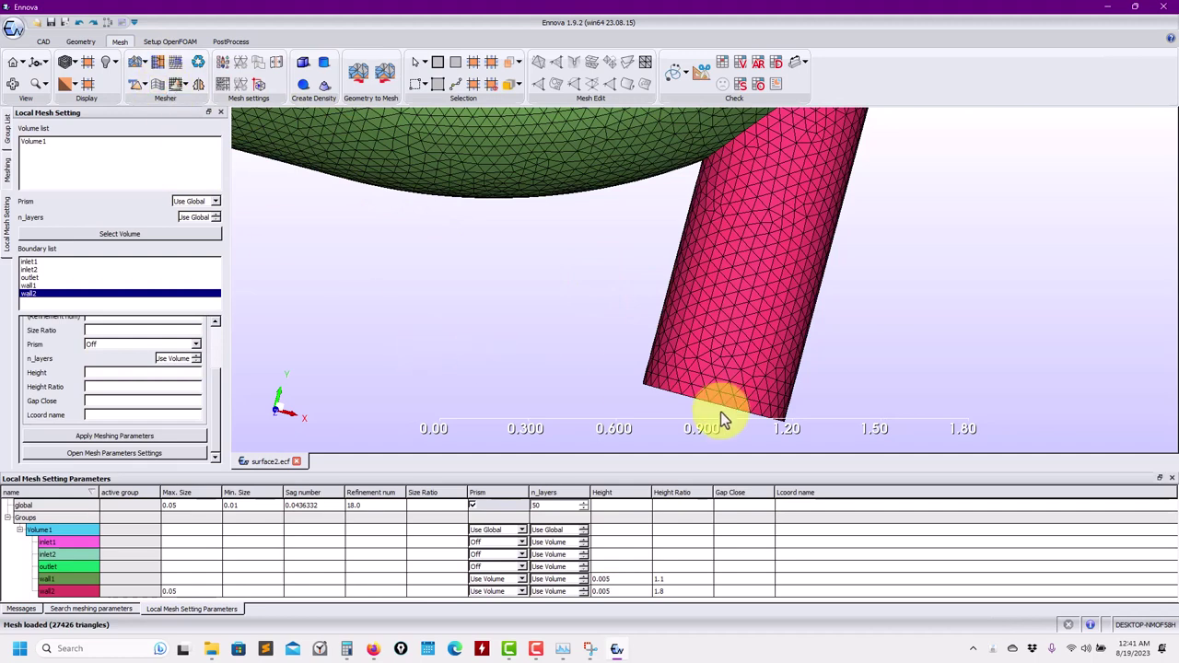
{"action": "left_click", "coordinate": [158, 83]}
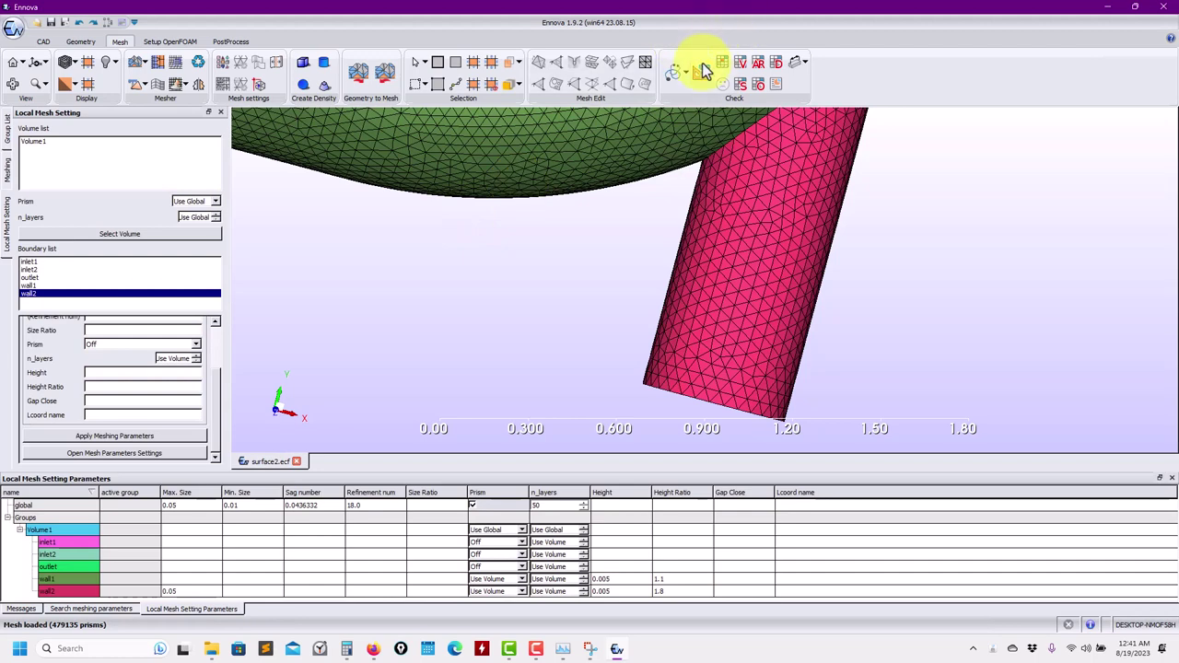
Step: Extract a Z-plane cut through the regenerated prism layers
{"action": "left_click", "coordinate": [702, 71]}
{"action": "left_click", "coordinate": [204, 135]}
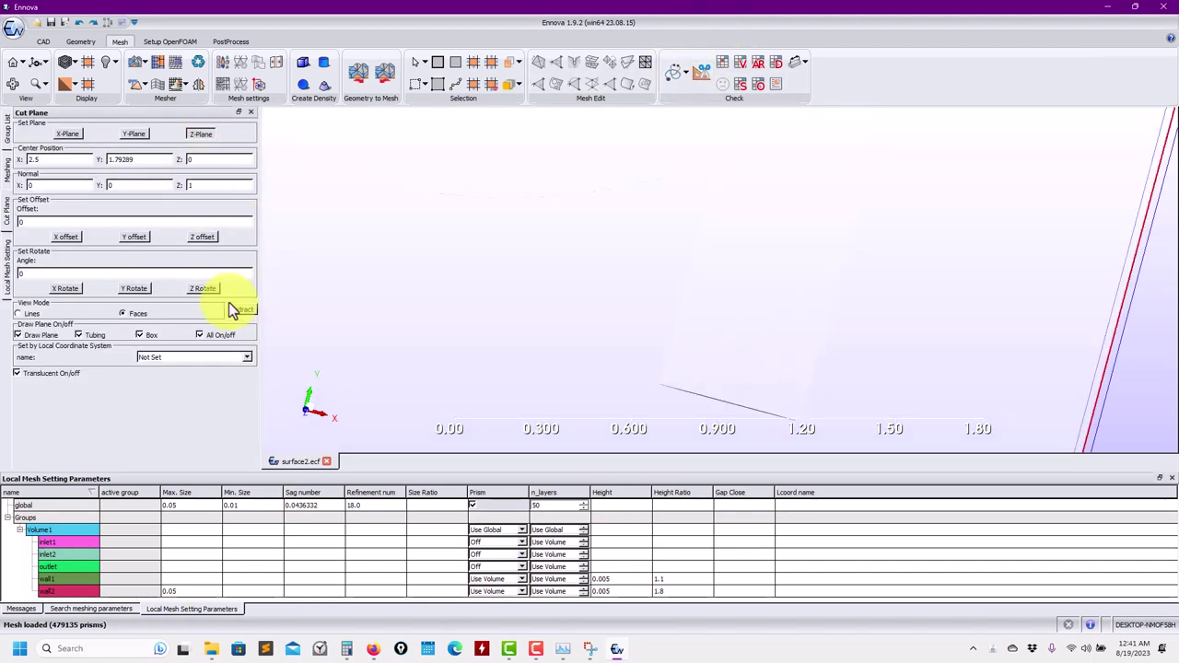
{"action": "left_click", "coordinate": [242, 310]}
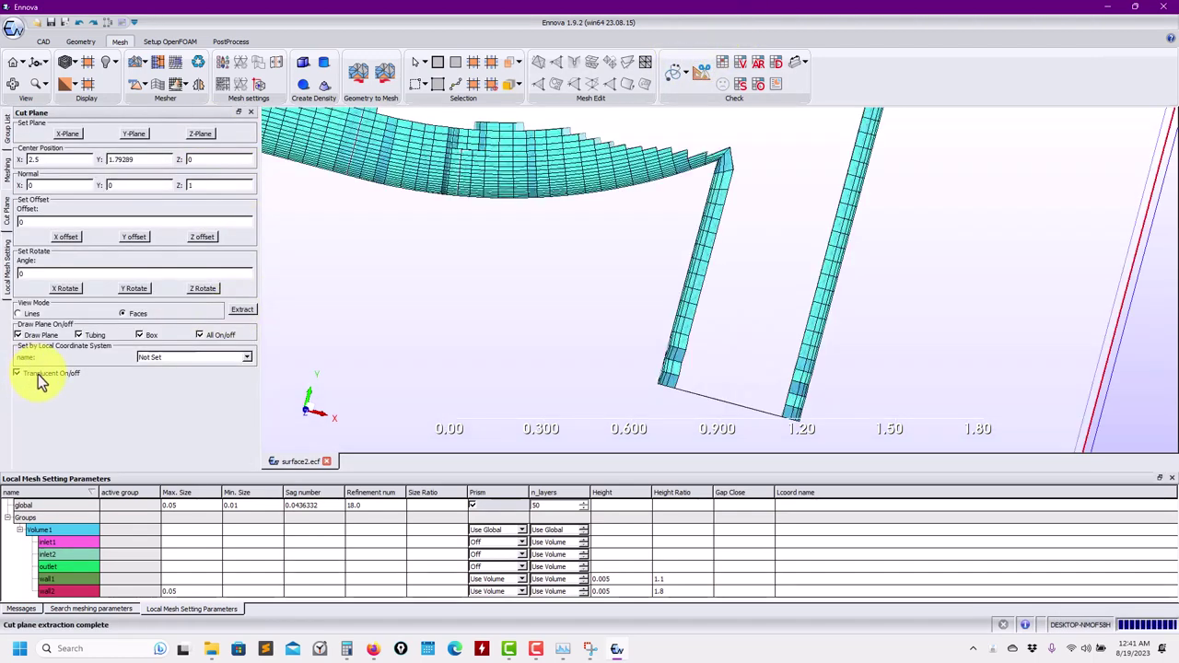
Step: Compare the prism layer growth on the branch pipe with that on the main pipe around the sharp corner
{"action": "scroll", "coordinate": [634, 313], "scroll_direction": "up", "scroll_amount": 2}
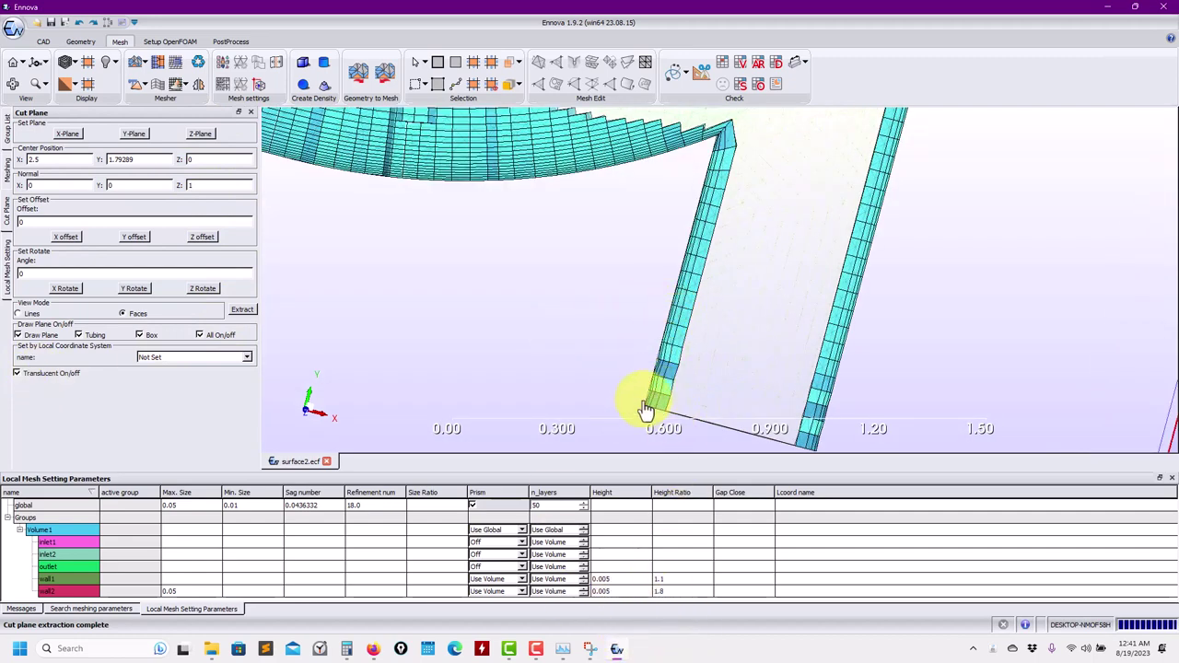
{"action": "scroll", "coordinate": [650, 411], "scroll_direction": "up", "scroll_amount": 2}
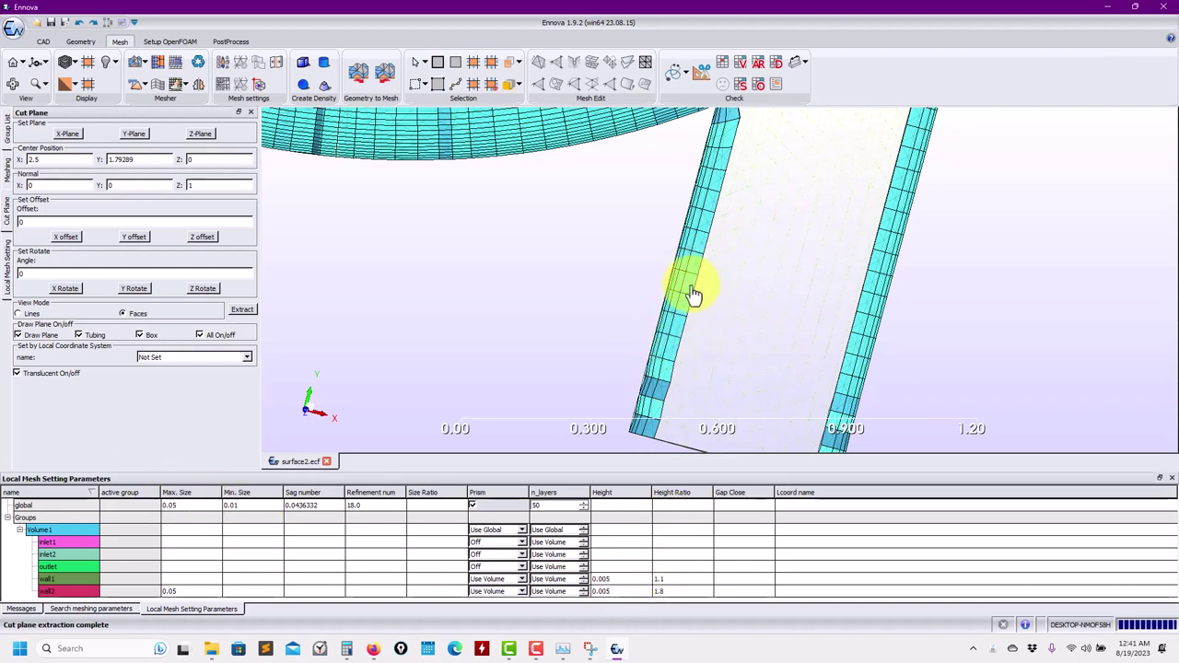
{"action": "scroll", "coordinate": [676, 254], "scroll_direction": "down", "scroll_amount": 3}
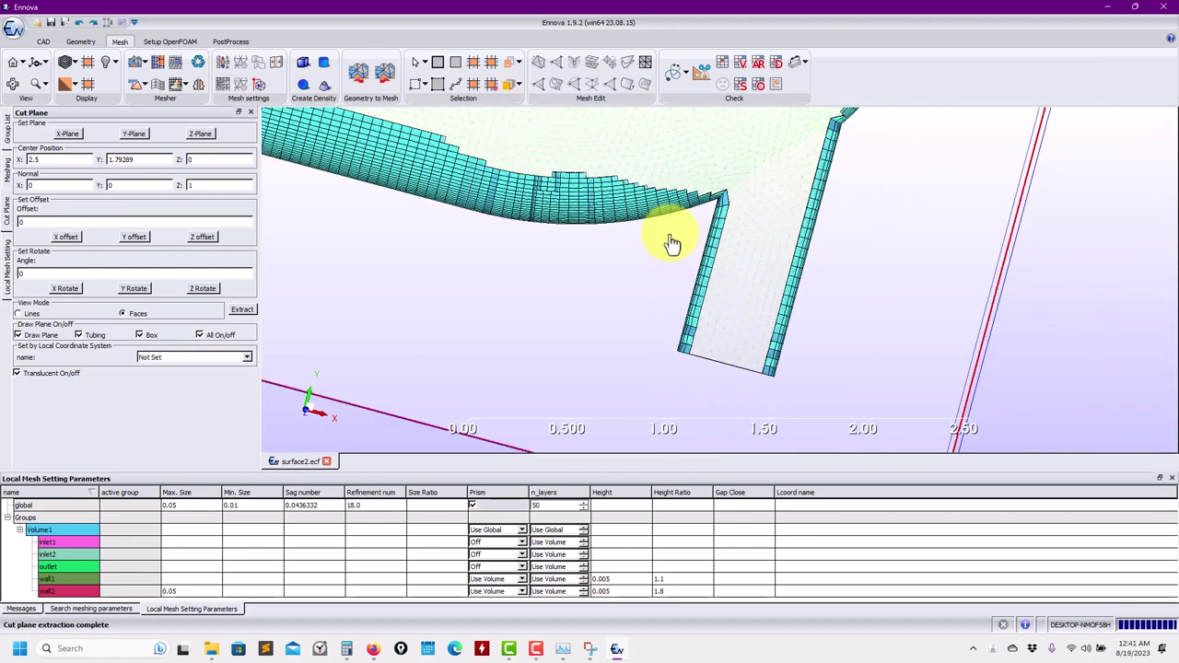
{"action": "scroll", "coordinate": [421, 180], "scroll_direction": "down", "scroll_amount": 2}
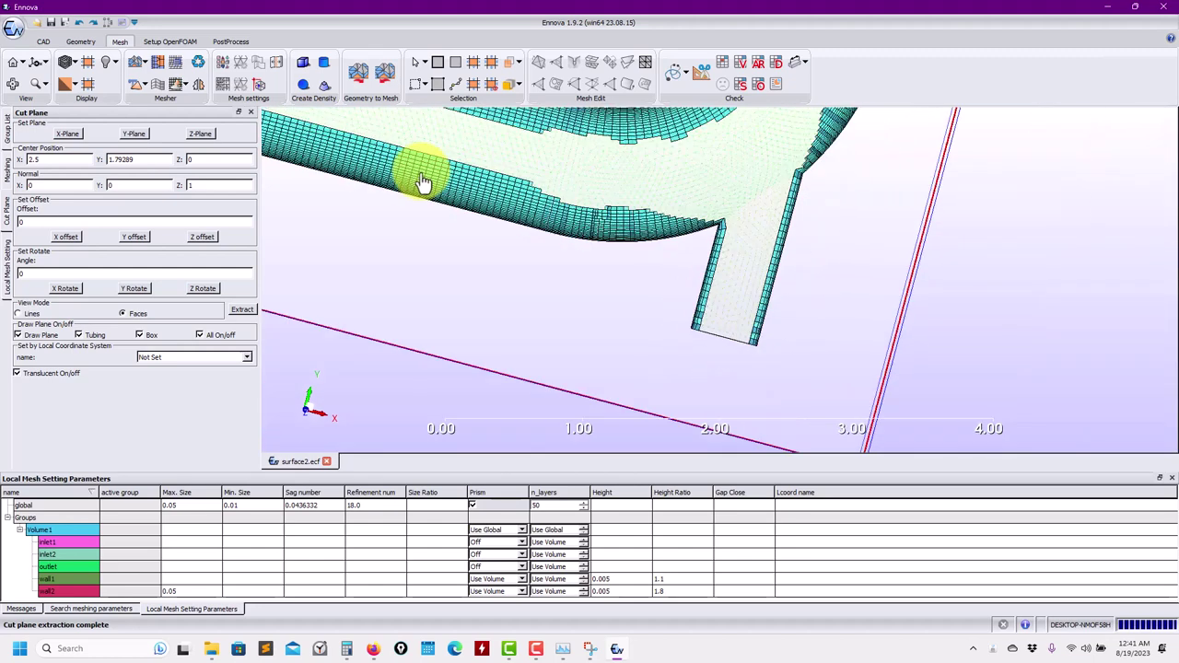
{"action": "scroll", "coordinate": [473, 206], "scroll_direction": "up", "scroll_amount": 1}
{"action": "scroll", "coordinate": [479, 207], "scroll_direction": "down", "scroll_amount": 1}
{"action": "scroll", "coordinate": [636, 223], "scroll_direction": "up", "scroll_amount": 2}
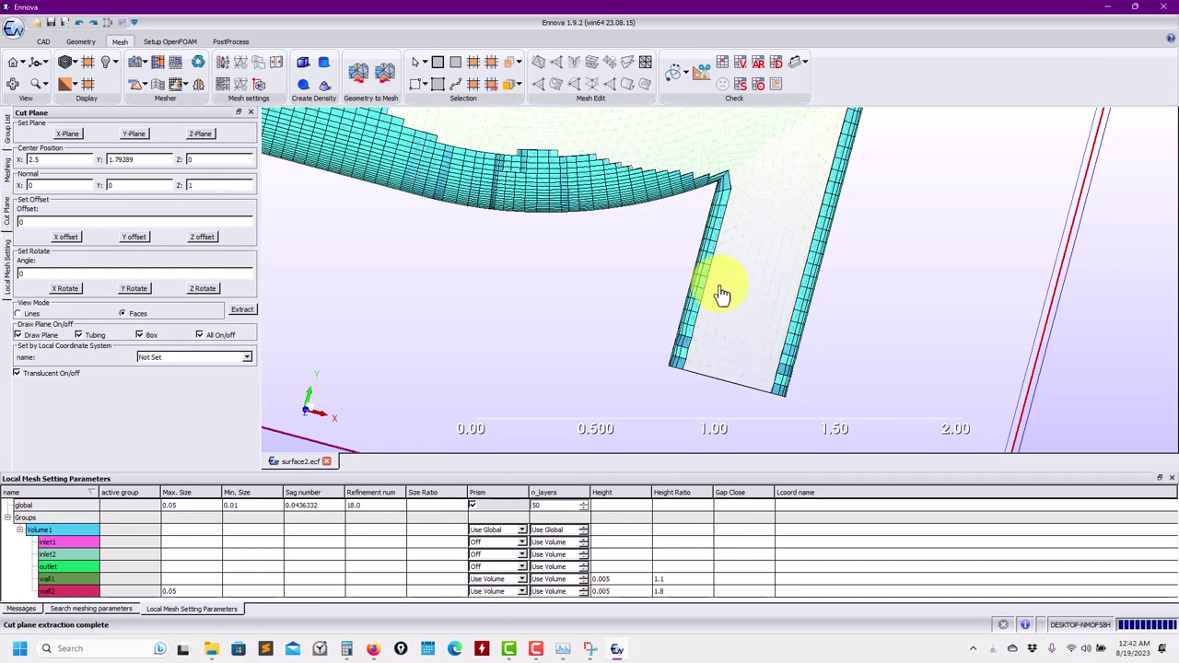
{"action": "scroll", "coordinate": [682, 305], "scroll_direction": "down", "scroll_amount": 1}
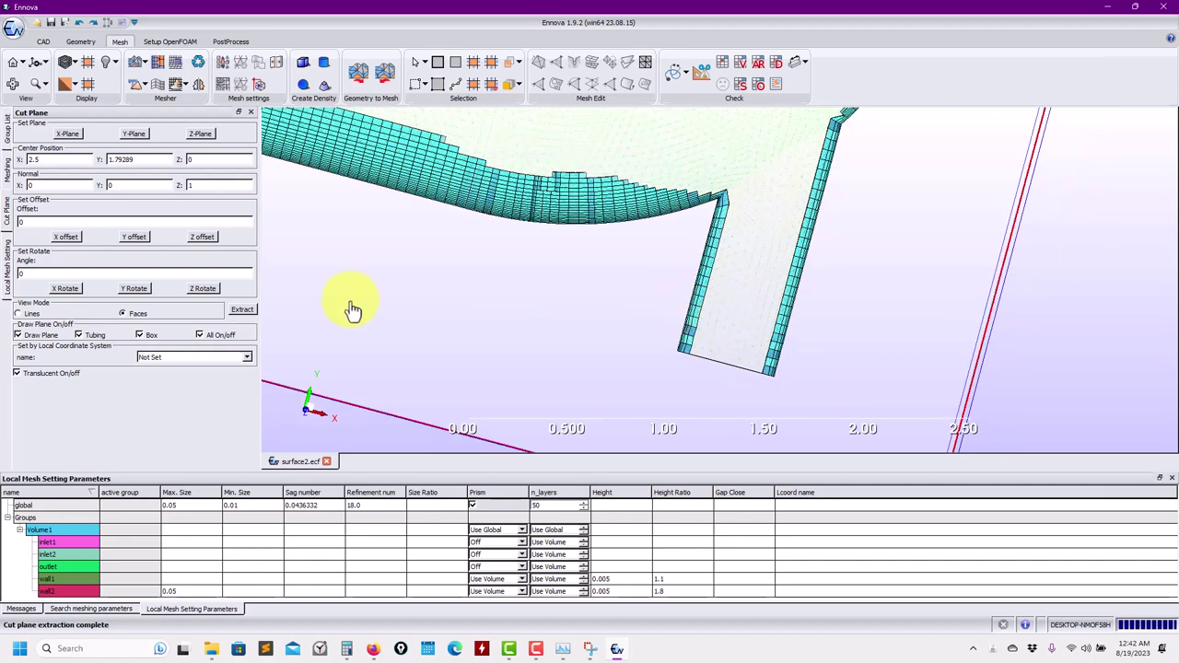
Step: Hide all cut plane guides and keep the surrounding mesh translucent behind the extracted prism layers
{"action": "left_click", "coordinate": [202, 334]}
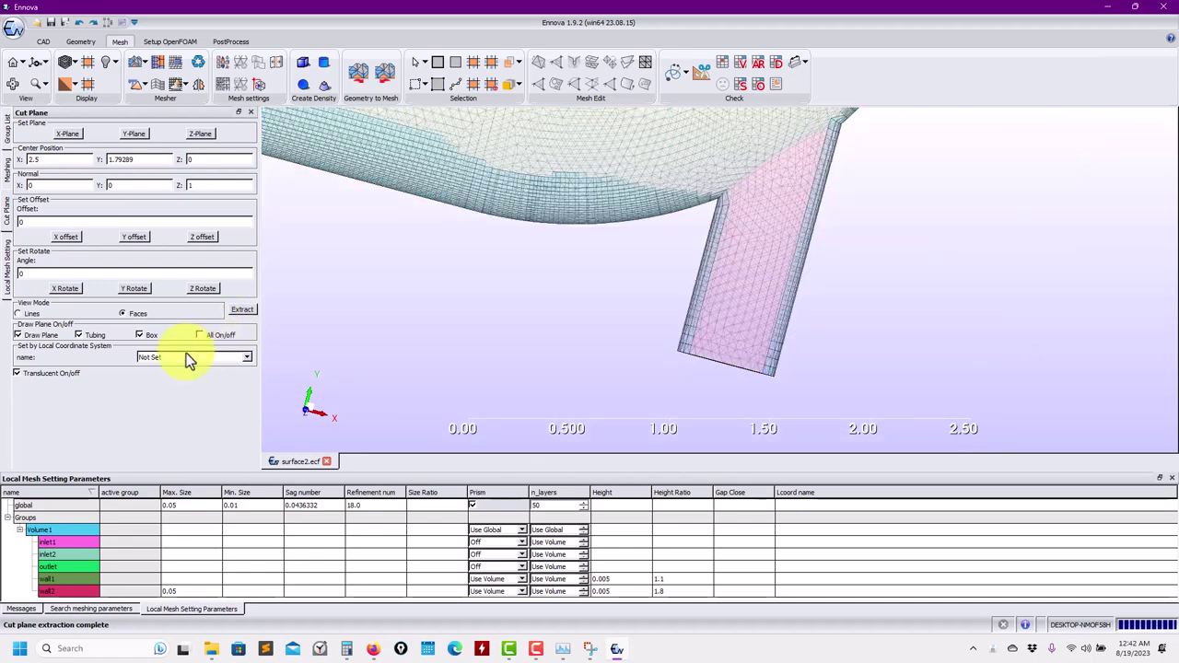
{"action": "left_click", "coordinate": [57, 373]}
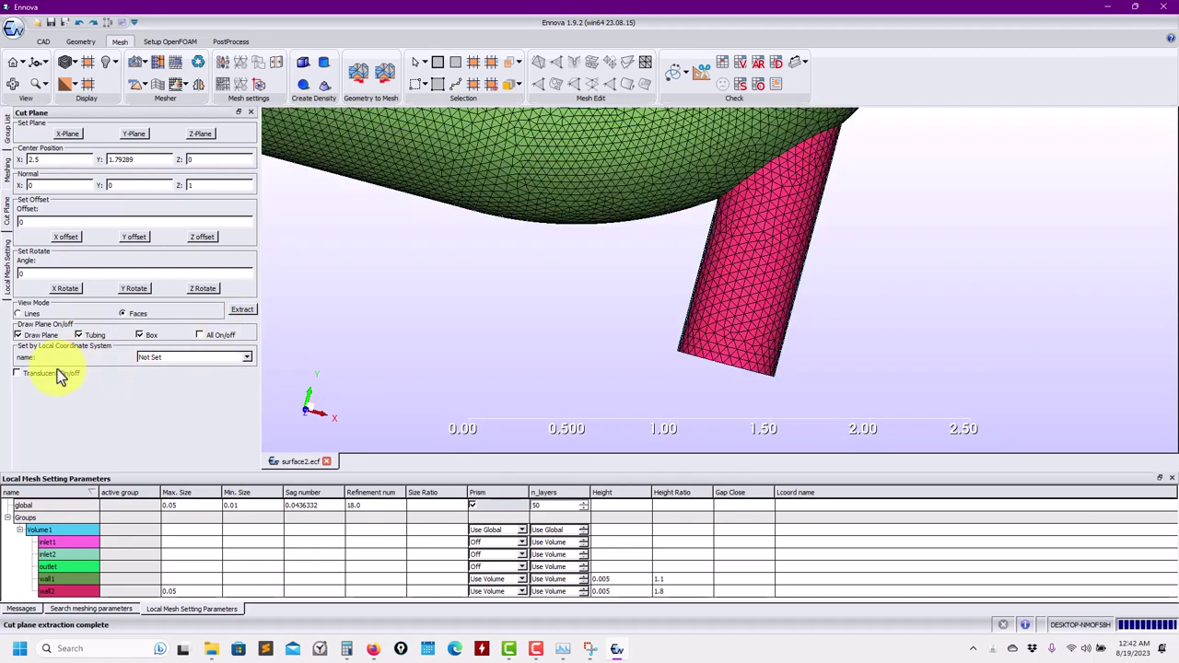
{"action": "left_click", "coordinate": [57, 373]}
Step: Set the height ratio of wall1 and wall2 to 1.2 and regenerate the surface mesh, clearing the existing mesh
{"action": "scroll", "coordinate": [561, 282], "scroll_direction": "up", "scroll_amount": 3}
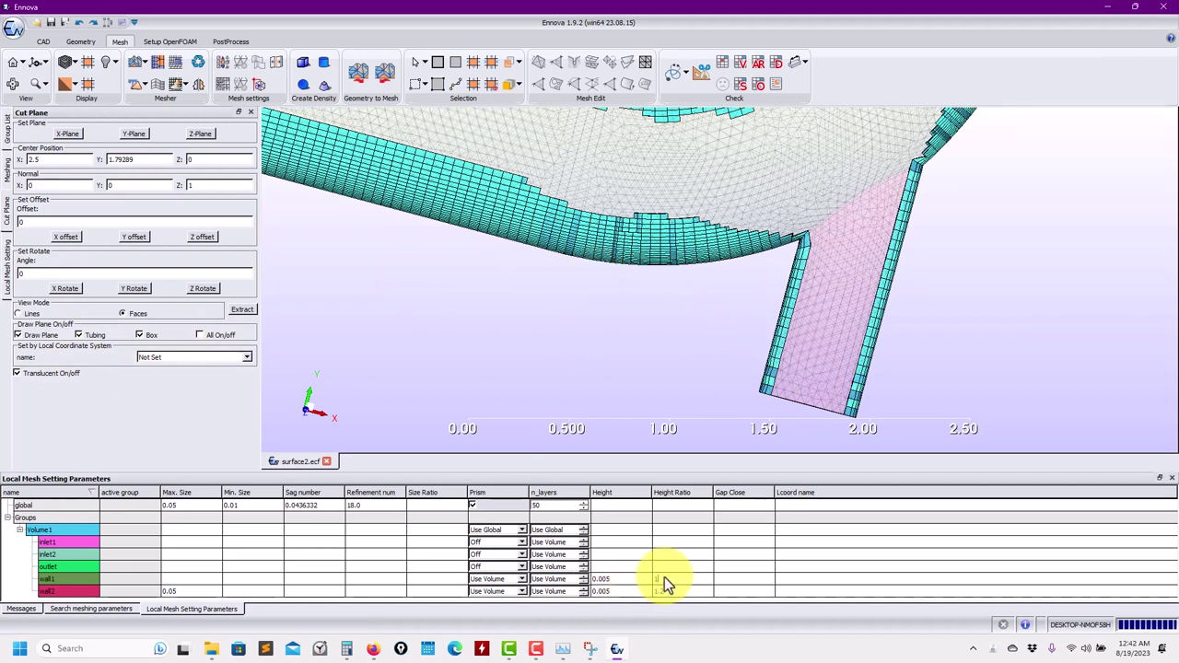
{"action": "key", "text": "Return"}
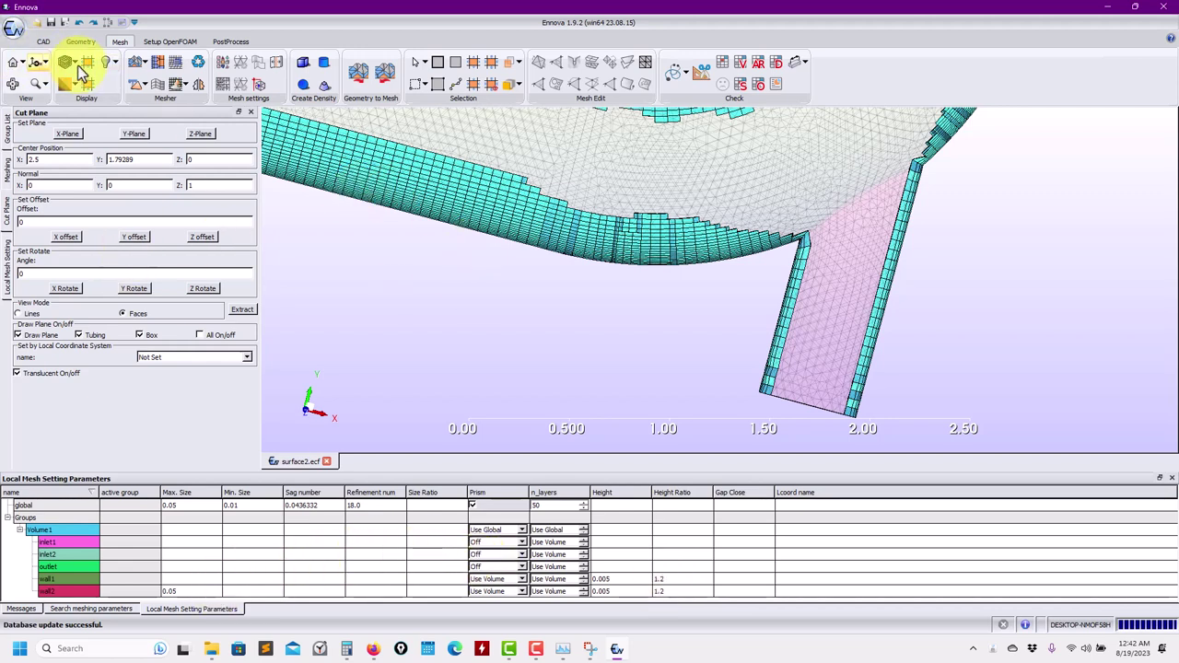
{"action": "left_click", "coordinate": [136, 79]}
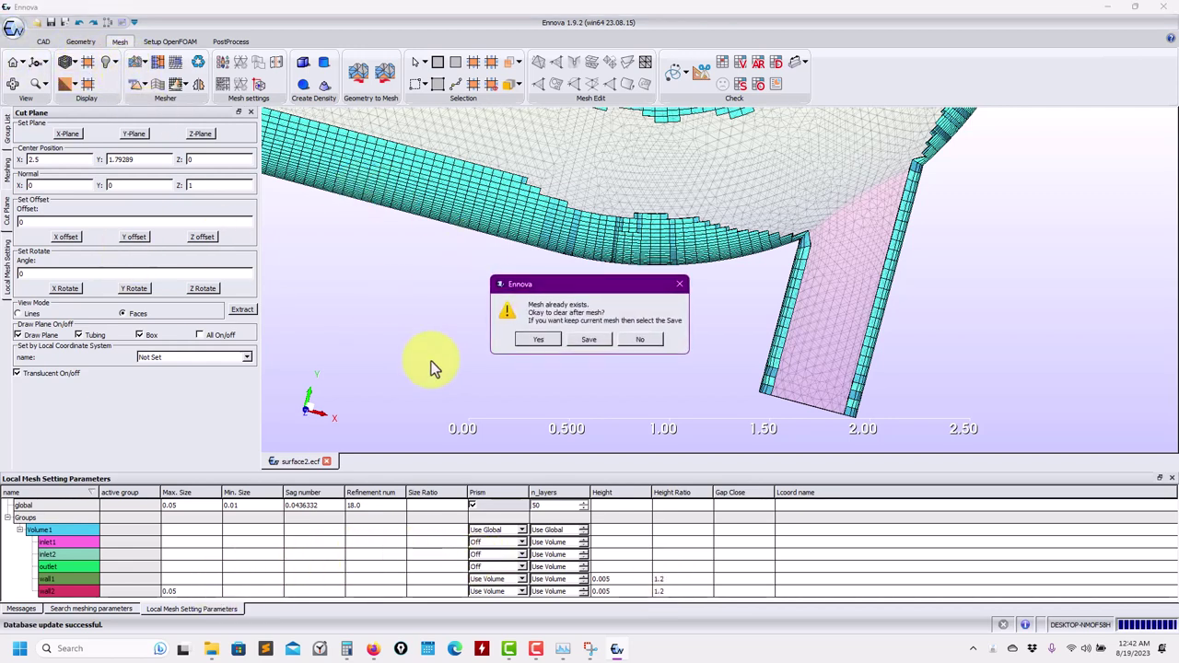
{"action": "left_click", "coordinate": [537, 338]}
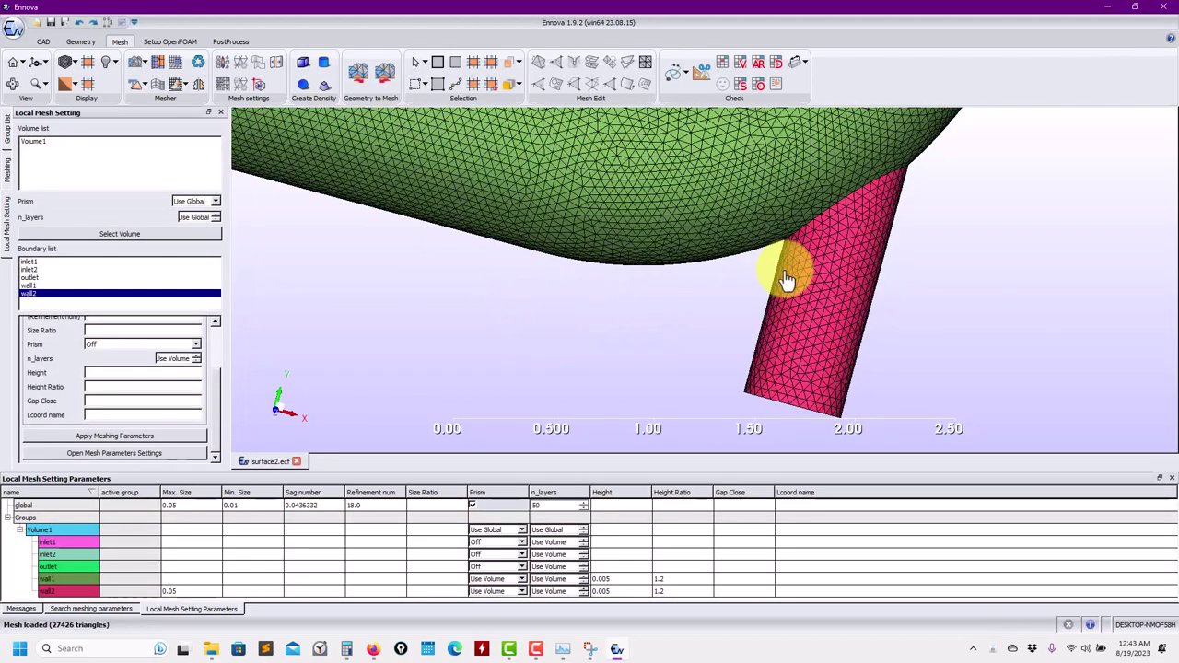
Step: Inspect the surface mesh along the wall1–wall2 junction and open the global boundary layer meshing settings
{"action": "scroll", "coordinate": [768, 268], "scroll_direction": "up", "scroll_amount": 5}
{"action": "scroll", "coordinate": [622, 339], "scroll_direction": "up", "scroll_amount": 3}
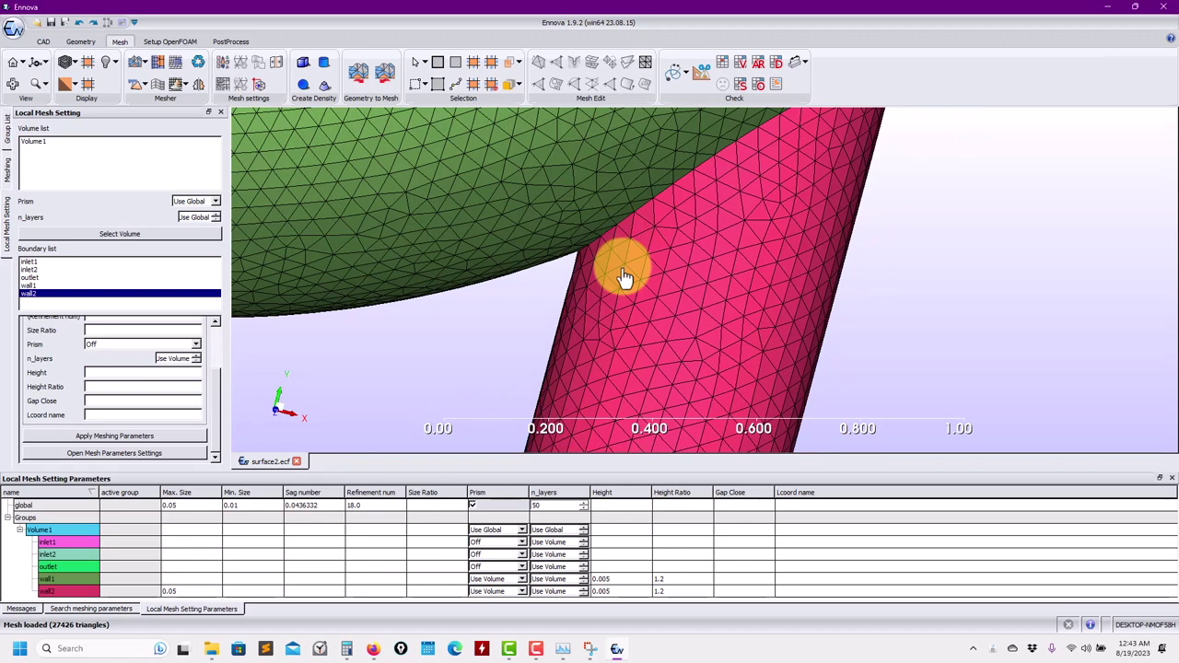
{"action": "left_click_drag", "start_coordinate": [669, 250], "coordinate": [518, 356]}
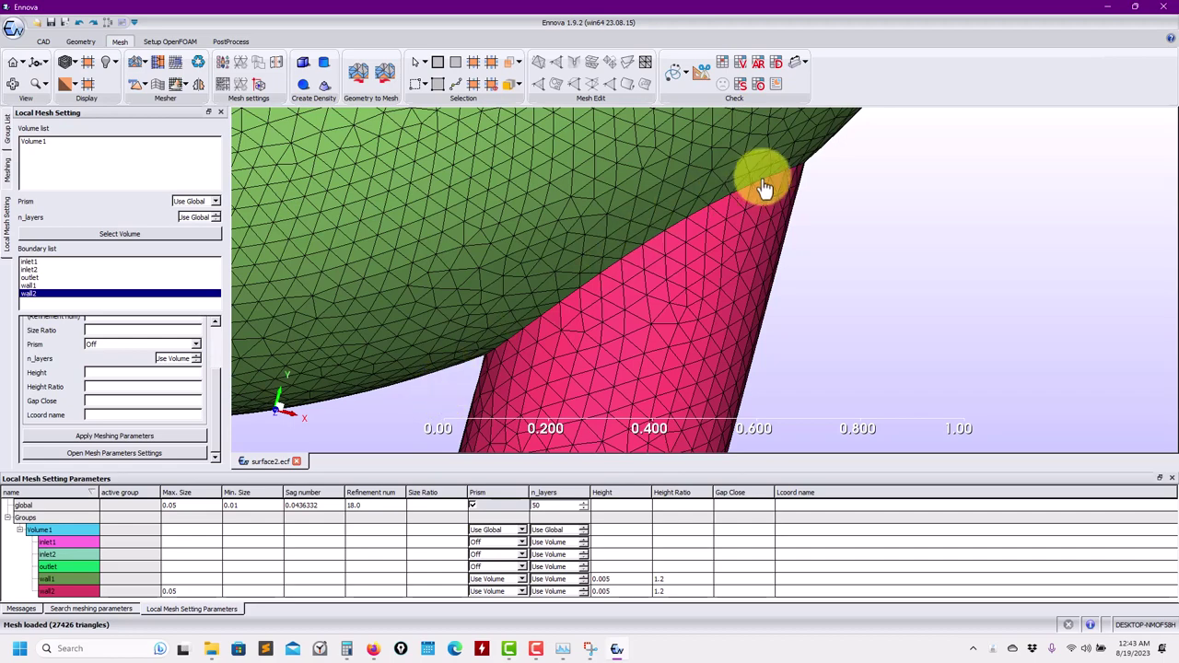
{"action": "left_click", "coordinate": [7, 167]}
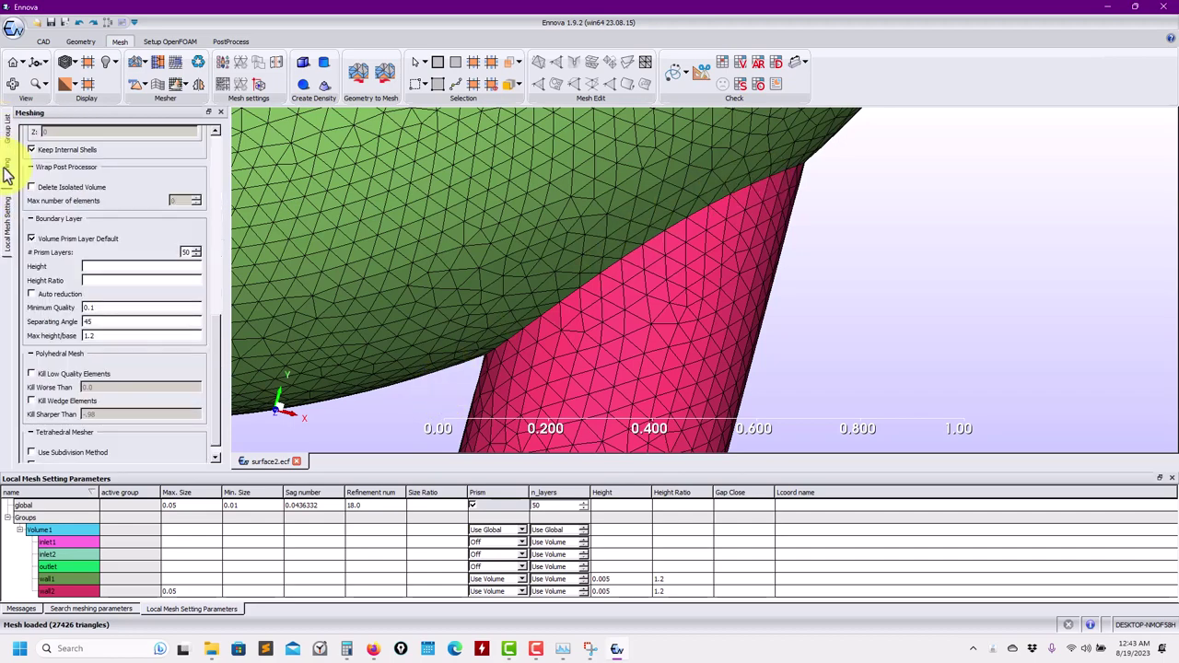
{"action": "scroll", "coordinate": [529, 368], "scroll_direction": "up", "scroll_amount": 2}
{"action": "scroll", "coordinate": [605, 381], "scroll_direction": "down", "scroll_amount": 3}
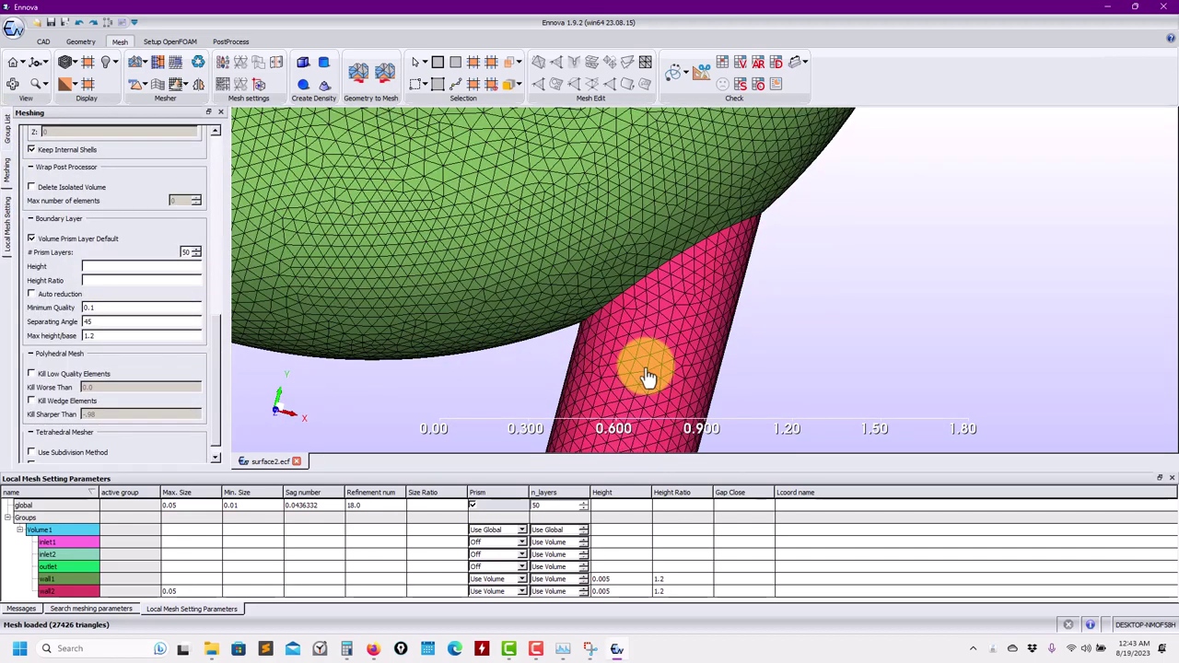
Step: Hide the surface mesh and display the geometry around the wall1–wall2 junction instead
{"action": "scroll", "coordinate": [647, 378], "scroll_direction": "down", "scroll_amount": 2}
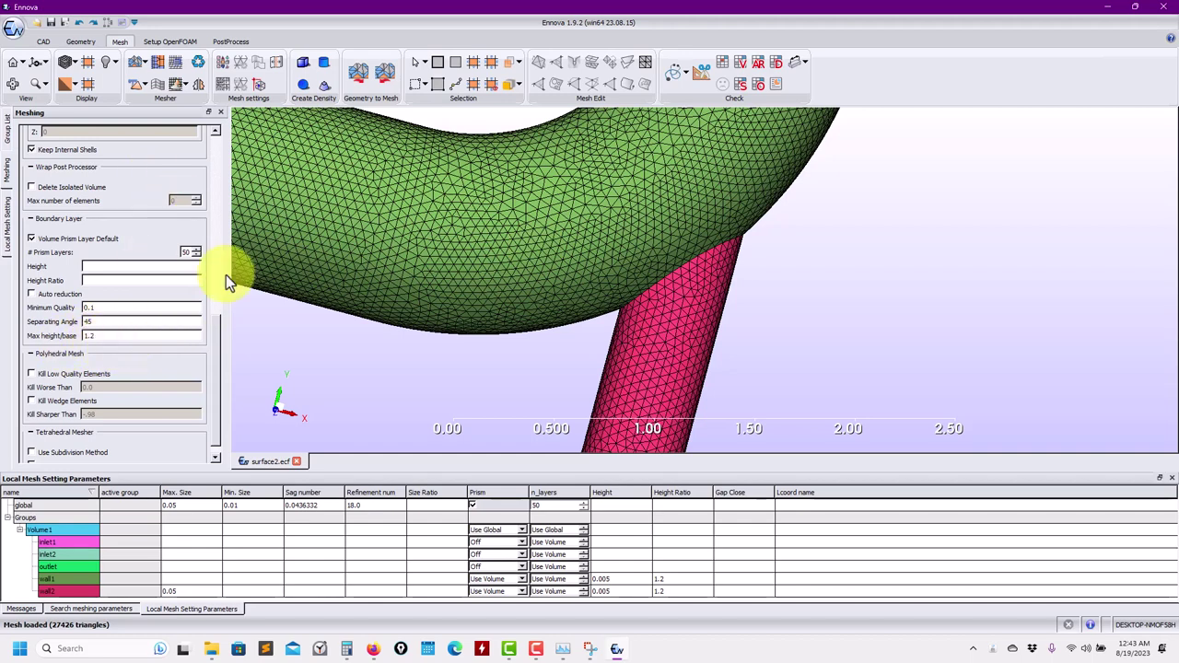
{"action": "mouse_move", "coordinate": [213, 331]}
{"action": "left_mouse_down"}
{"action": "mouse_move", "coordinate": [205, 190]}
{"action": "mouse_move", "coordinate": [219, 335]}
{"action": "left_mouse_up"}
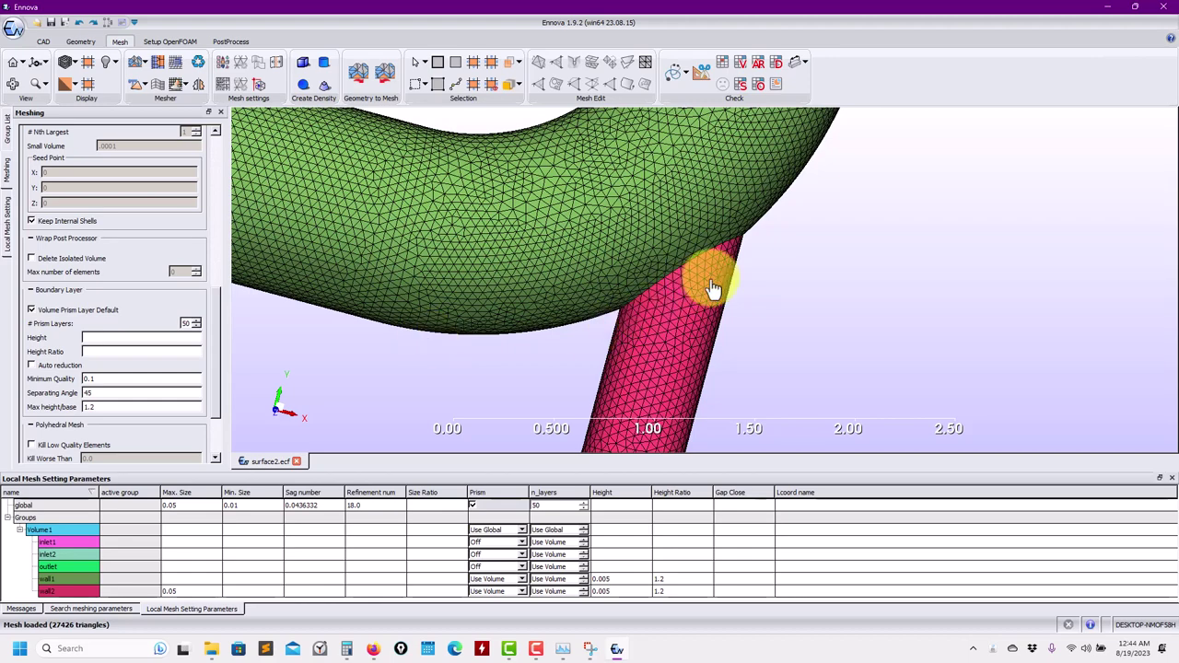
{"action": "scroll", "coordinate": [678, 295], "scroll_direction": "up", "scroll_amount": 2}
{"action": "scroll", "coordinate": [668, 277], "scroll_direction": "up", "scroll_amount": 2}
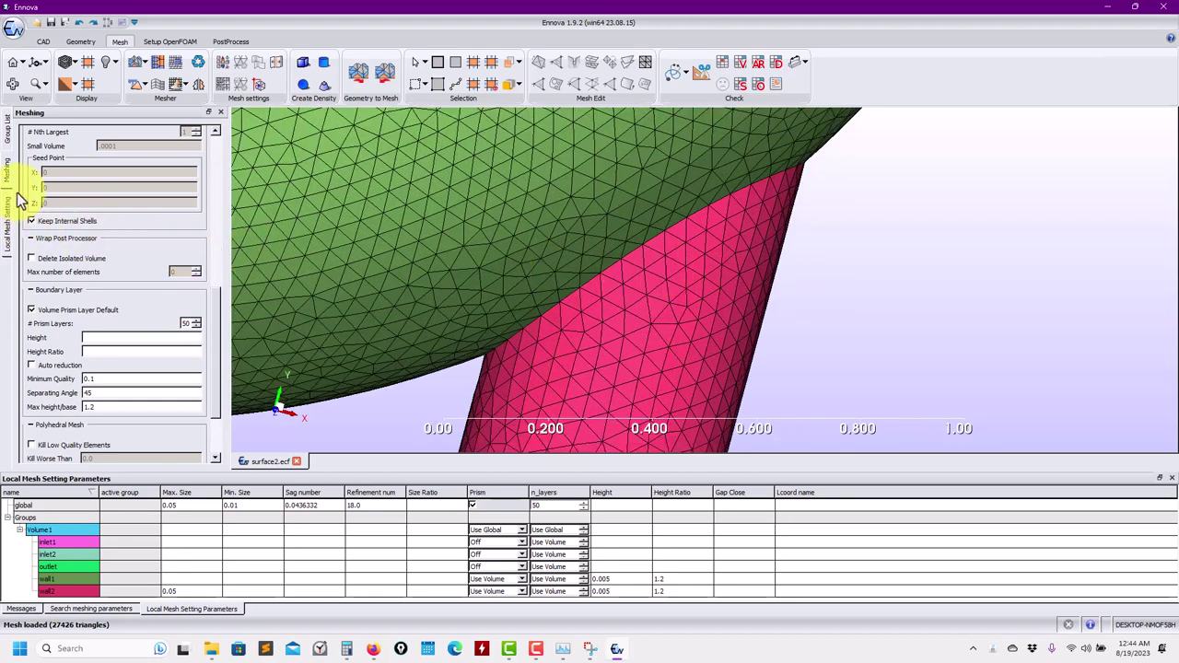
{"action": "left_click", "coordinate": [7, 129]}
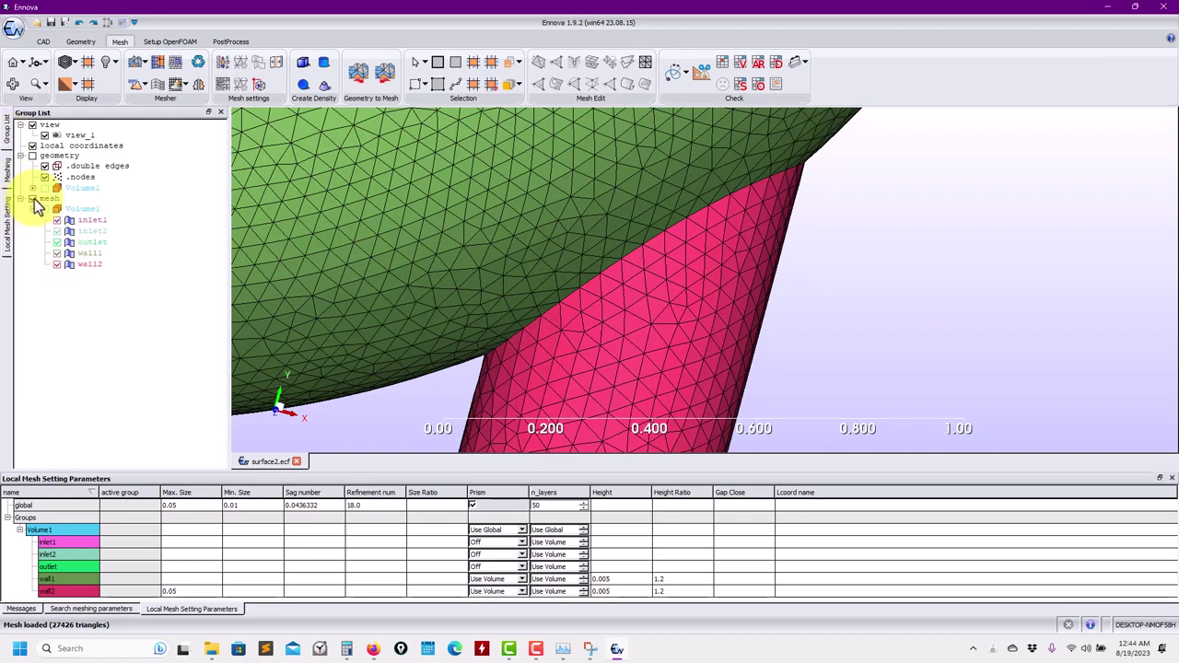
{"action": "left_click", "coordinate": [33, 199]}
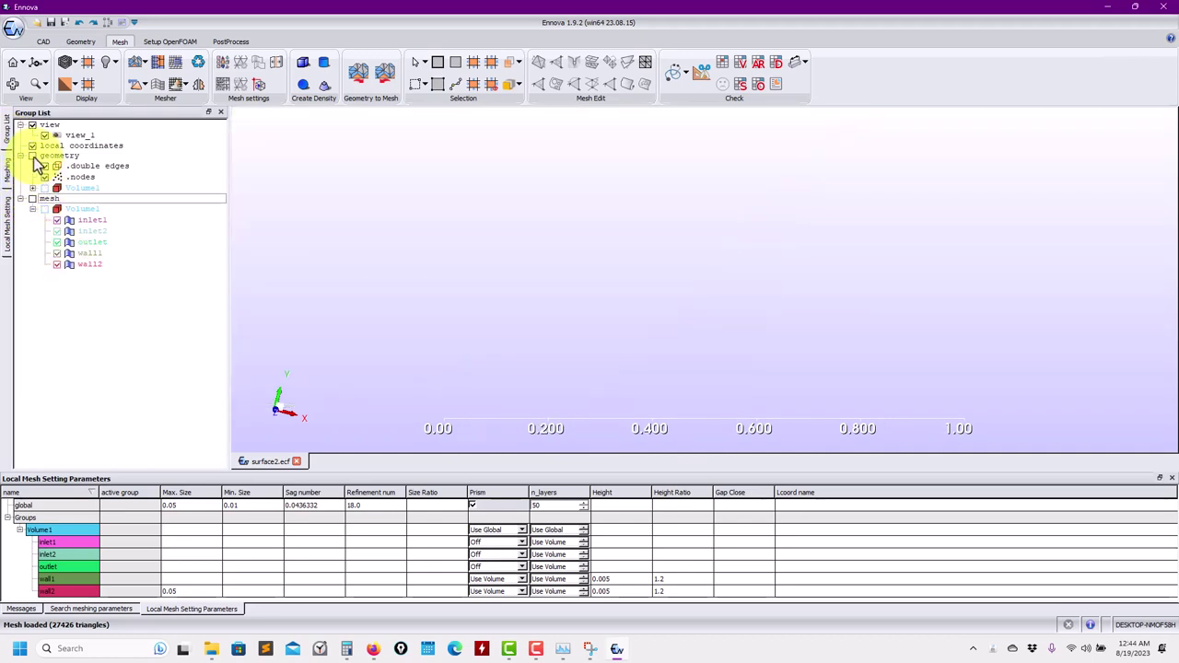
{"action": "left_click", "coordinate": [32, 156]}
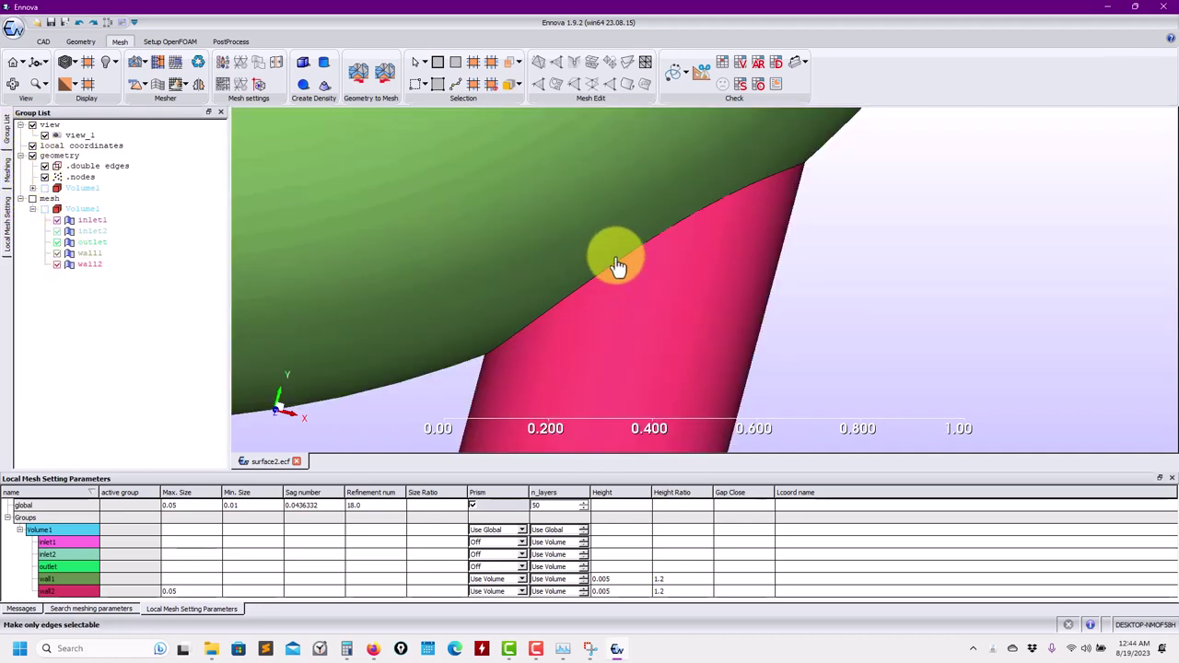
Step: Set the maximum mesh size of the wall1–wall2 junction edge to 0.01 and regenerate the surface mesh, clearing the existing mesh
{"action": "left_click", "coordinate": [624, 268]}
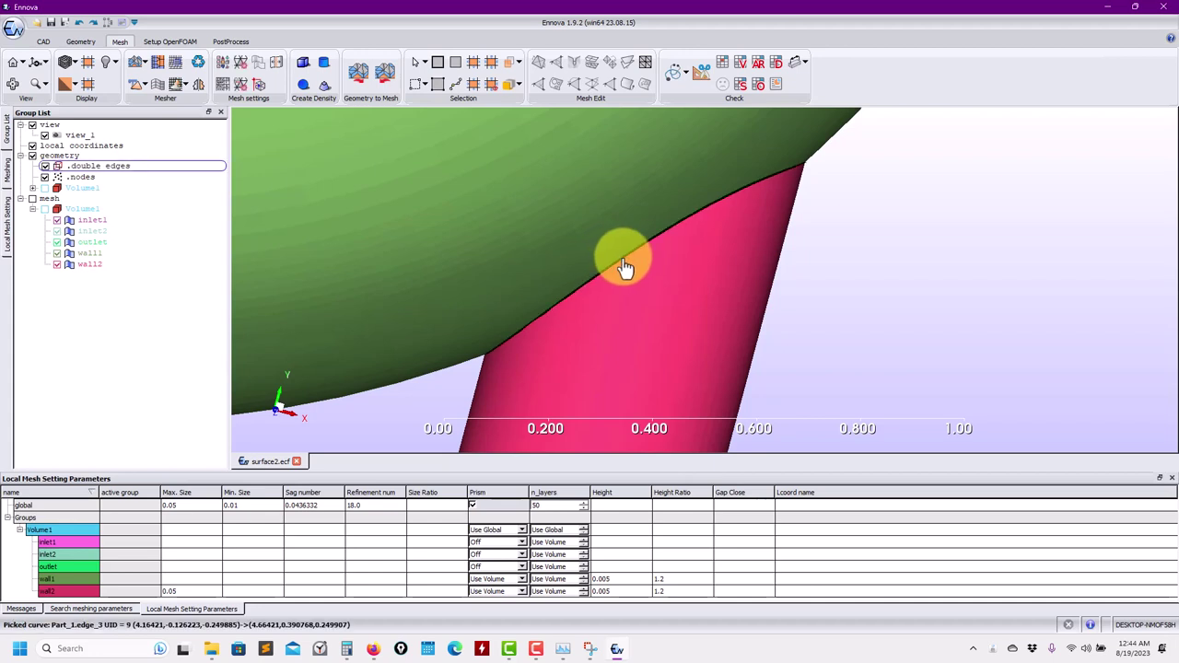
{"action": "right_click", "coordinate": [624, 267]}
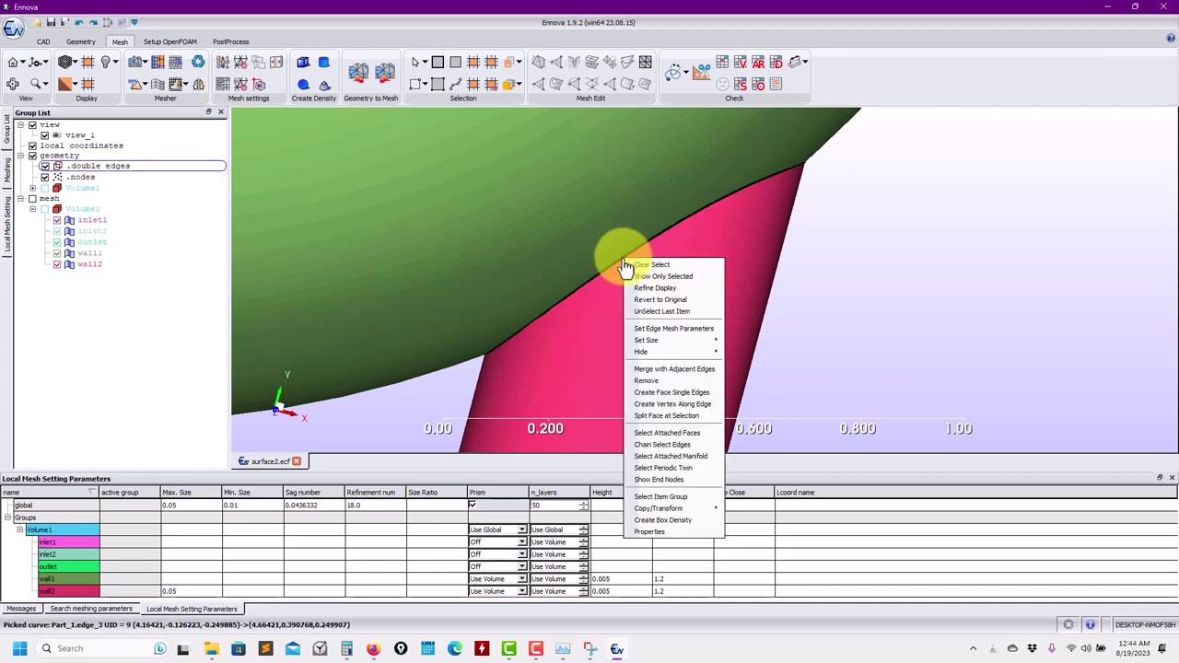
{"action": "left_click", "coordinate": [657, 329]}
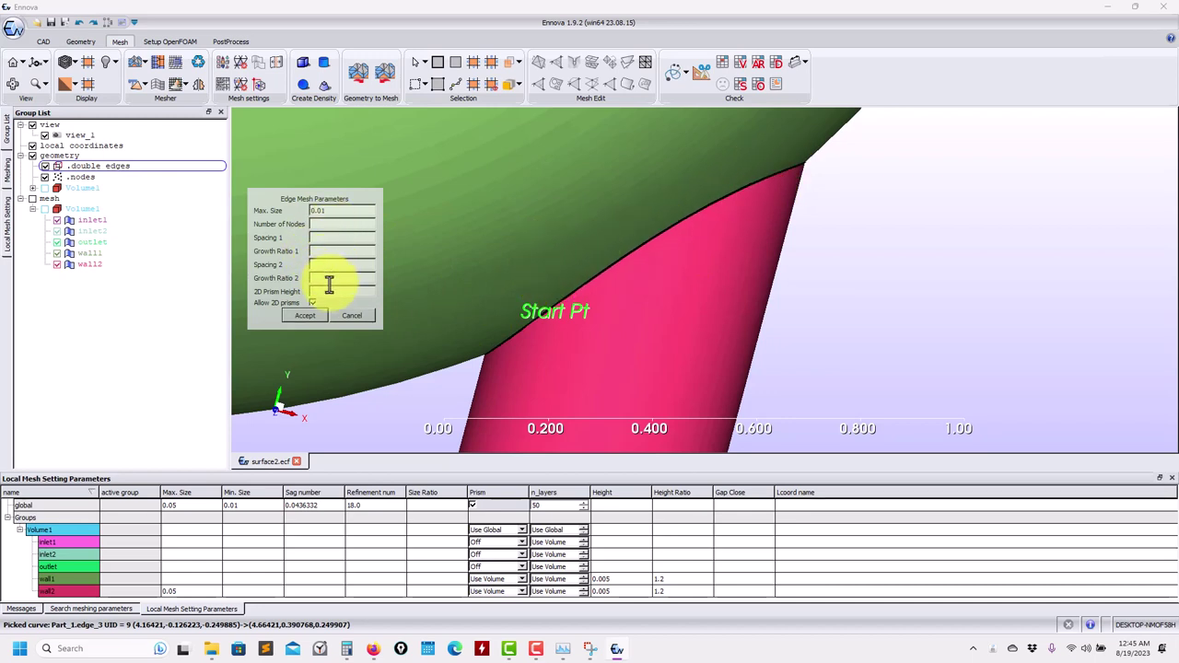
{"action": "left_click", "coordinate": [312, 317]}
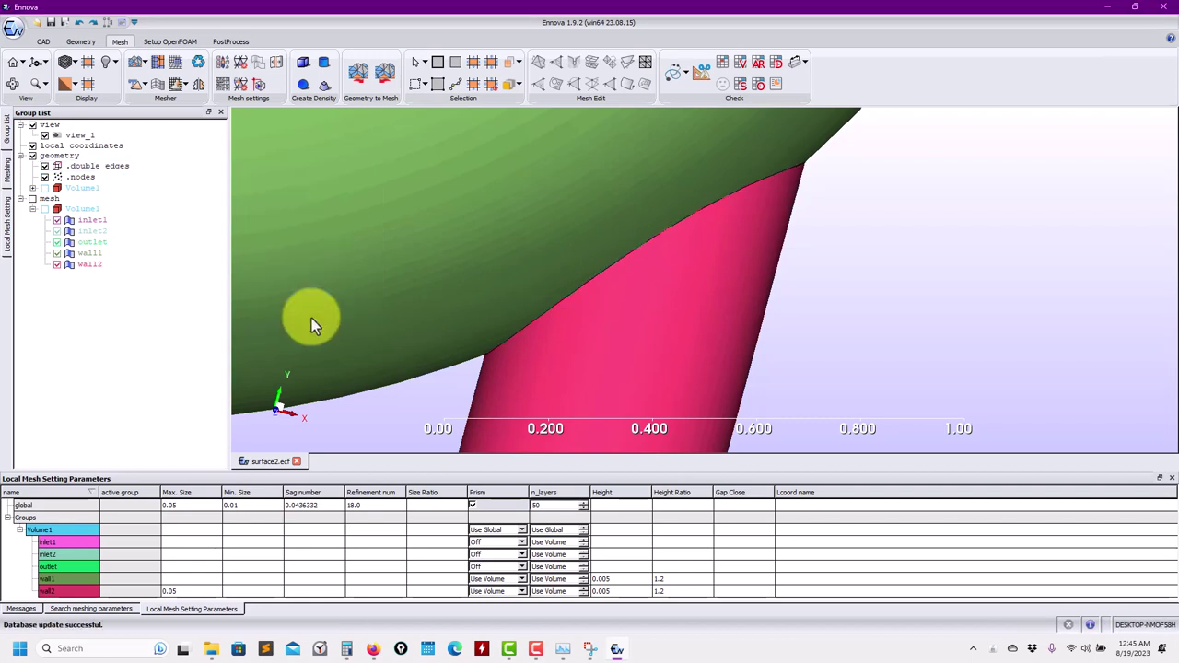
{"action": "left_click", "coordinate": [136, 61]}
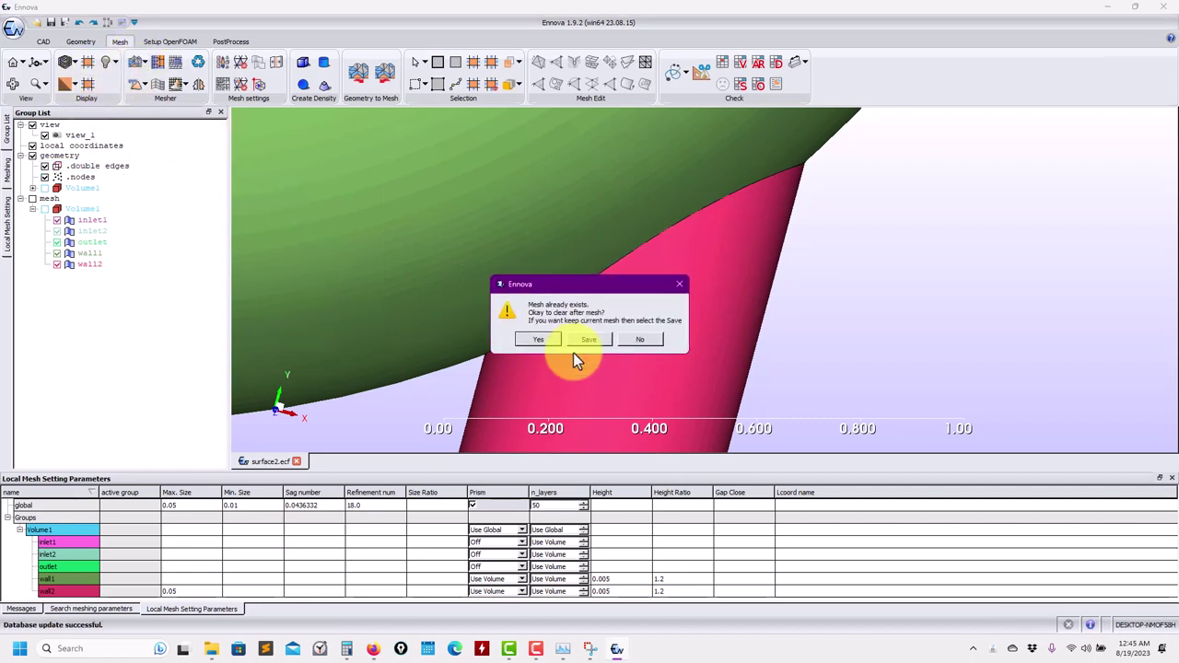
{"action": "left_click", "coordinate": [538, 340]}
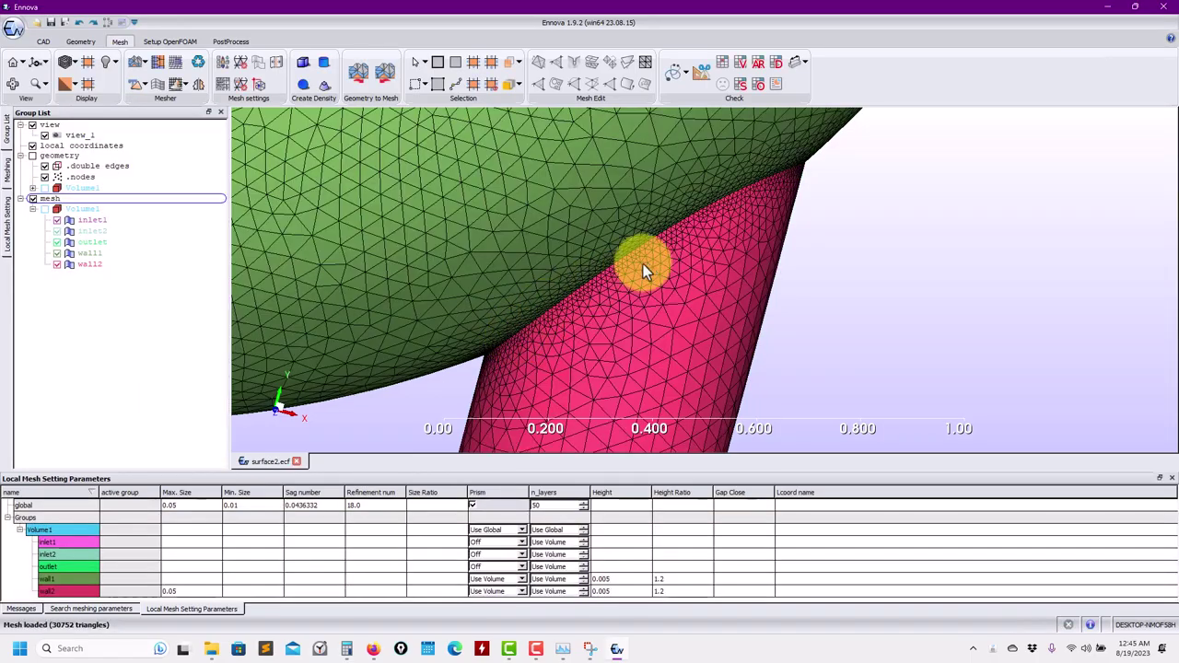
Step: Examine the surface mesh refinement along the junction edge between the main pipe and the branch pipe
{"action": "middle_click_drag", "start_coordinate": [640, 264], "coordinate": [554, 252]}
{"action": "scroll", "coordinate": [555, 257], "scroll_direction": "up", "scroll_amount": 10}
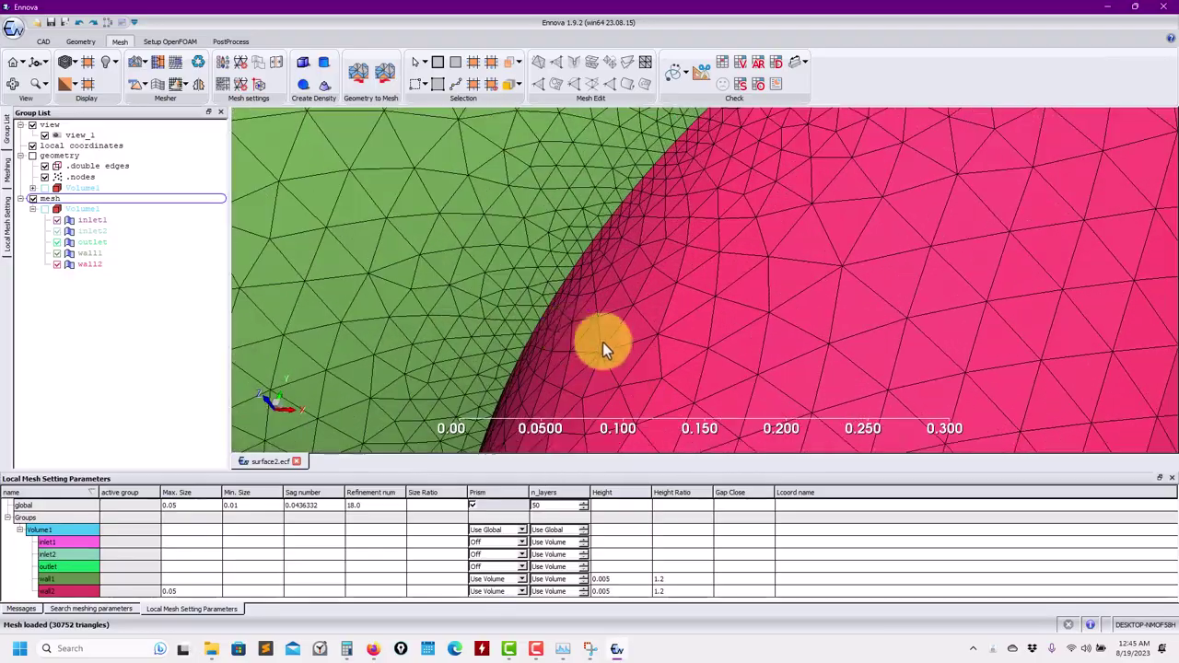
{"action": "scroll", "coordinate": [506, 341], "scroll_direction": "up", "scroll_amount": 5}
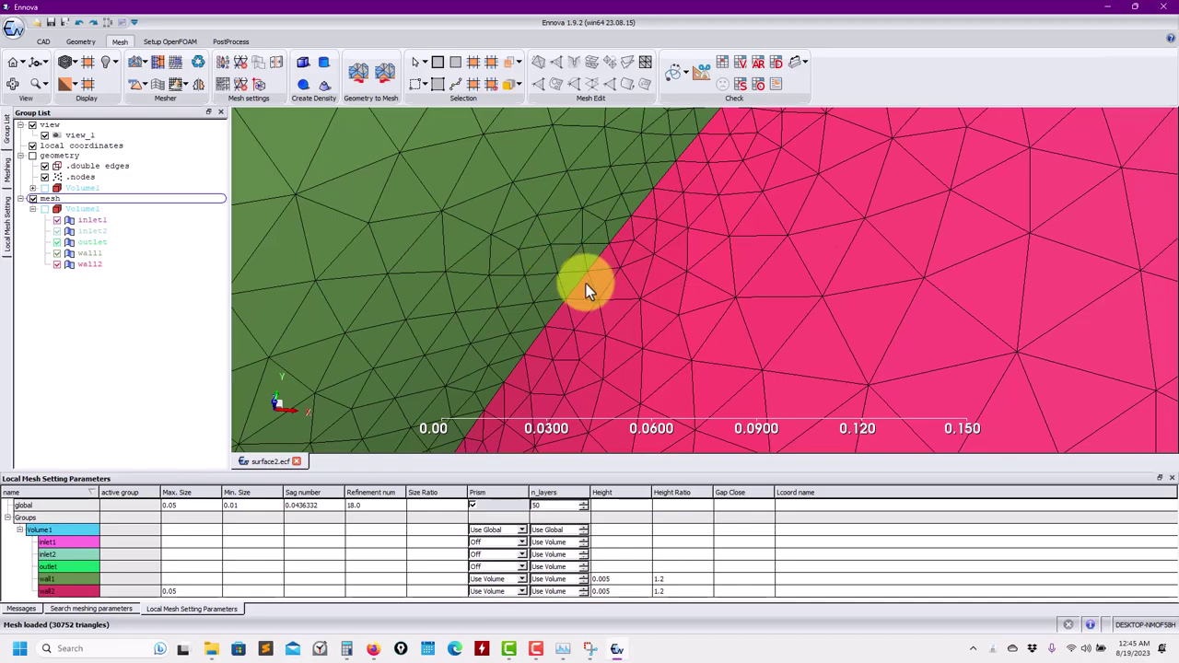
{"action": "scroll", "coordinate": [553, 313], "scroll_direction": "down", "scroll_amount": 15}
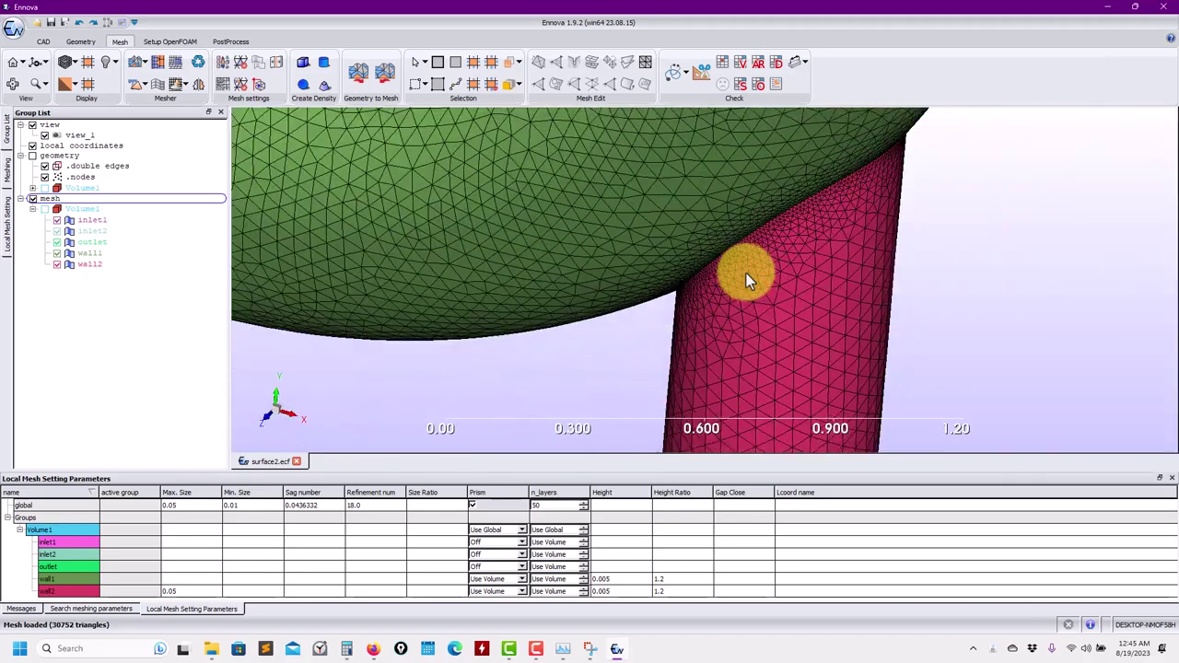
{"action": "scroll", "coordinate": [757, 258], "scroll_direction": "up", "scroll_amount": 8}
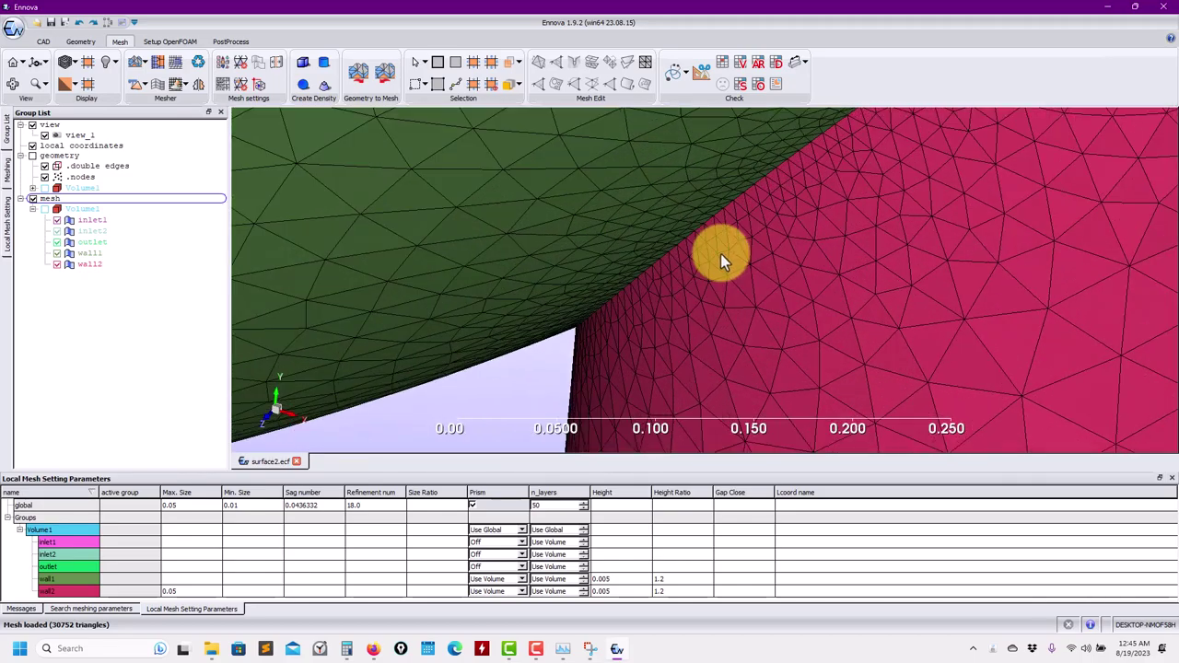
{"action": "scroll", "coordinate": [720, 260], "scroll_direction": "up", "scroll_amount": 2}
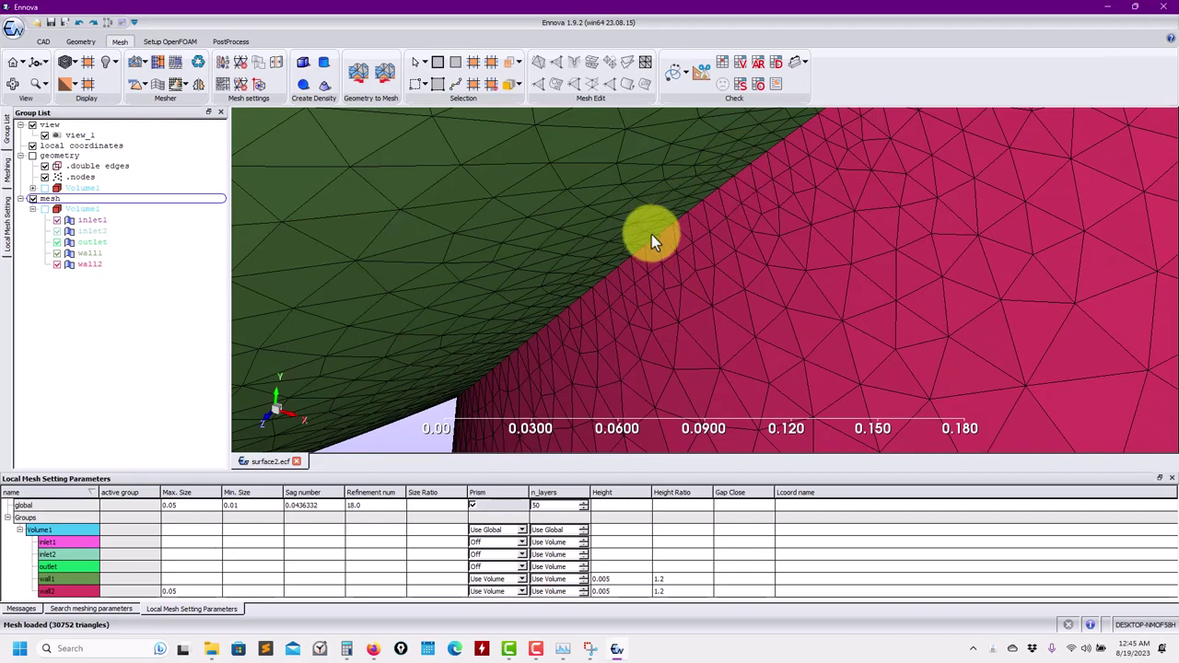
{"action": "mouse_move", "coordinate": [650, 240]}
{"action": "middle_mouse_down"}
{"action": "mouse_move", "coordinate": [602, 282]}
{"action": "mouse_move", "coordinate": [577, 285]}
{"action": "mouse_move", "coordinate": [652, 241]}
{"action": "middle_mouse_up"}
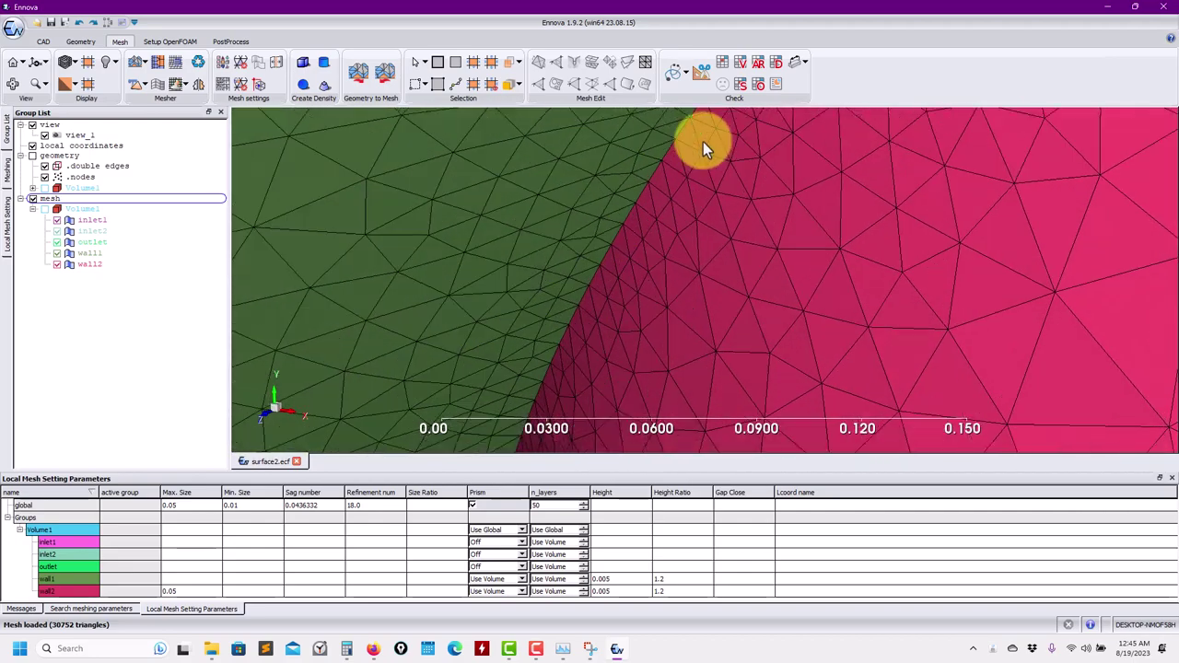
{"action": "scroll", "coordinate": [703, 143], "scroll_direction": "down", "scroll_amount": 8}
{"action": "middle_click_drag", "start_coordinate": [782, 158], "coordinate": [678, 257]}
{"action": "scroll", "coordinate": [702, 216], "scroll_direction": "up", "scroll_amount": 3}
{"action": "scroll", "coordinate": [702, 216], "scroll_direction": "up", "scroll_amount": 3}
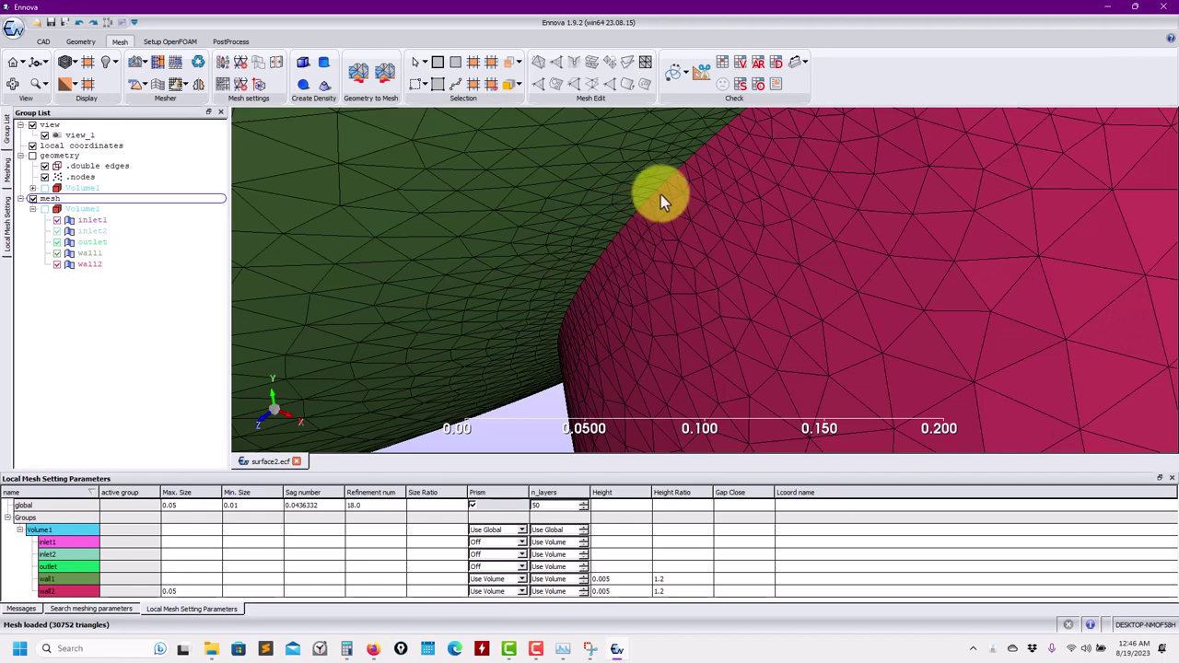
{"action": "middle_click_drag", "start_coordinate": [658, 202], "coordinate": [691, 257]}
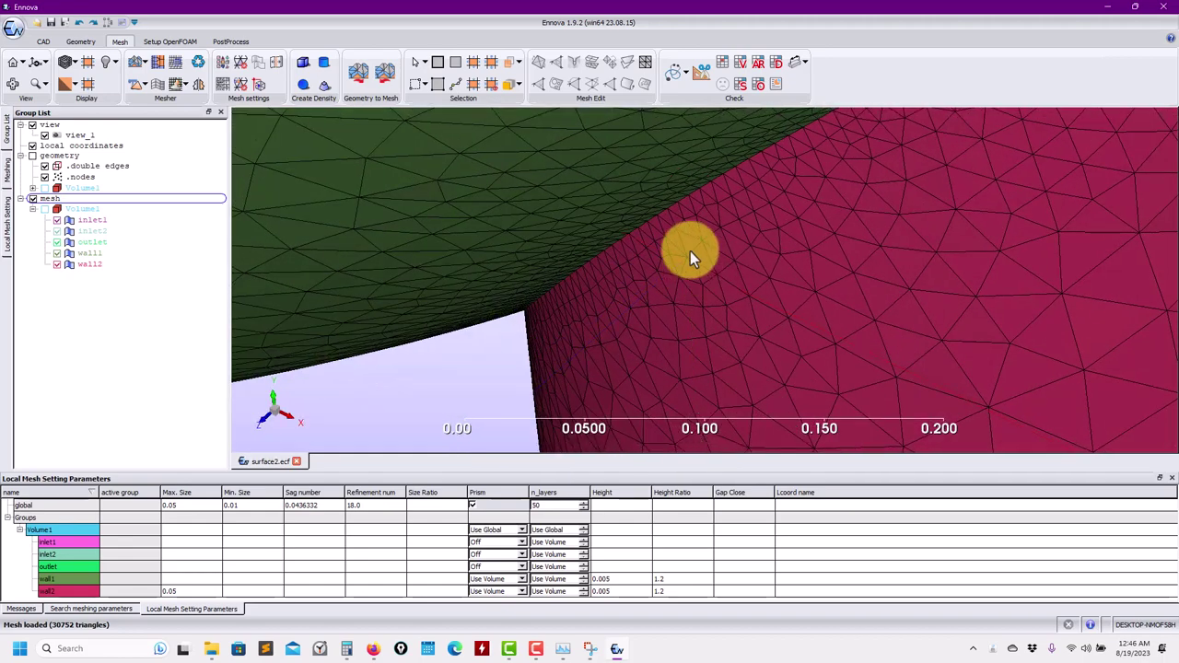
Step: Generate the prism layers and extract a cut plane through them with its normal along Z
{"action": "left_click", "coordinate": [156, 84]}
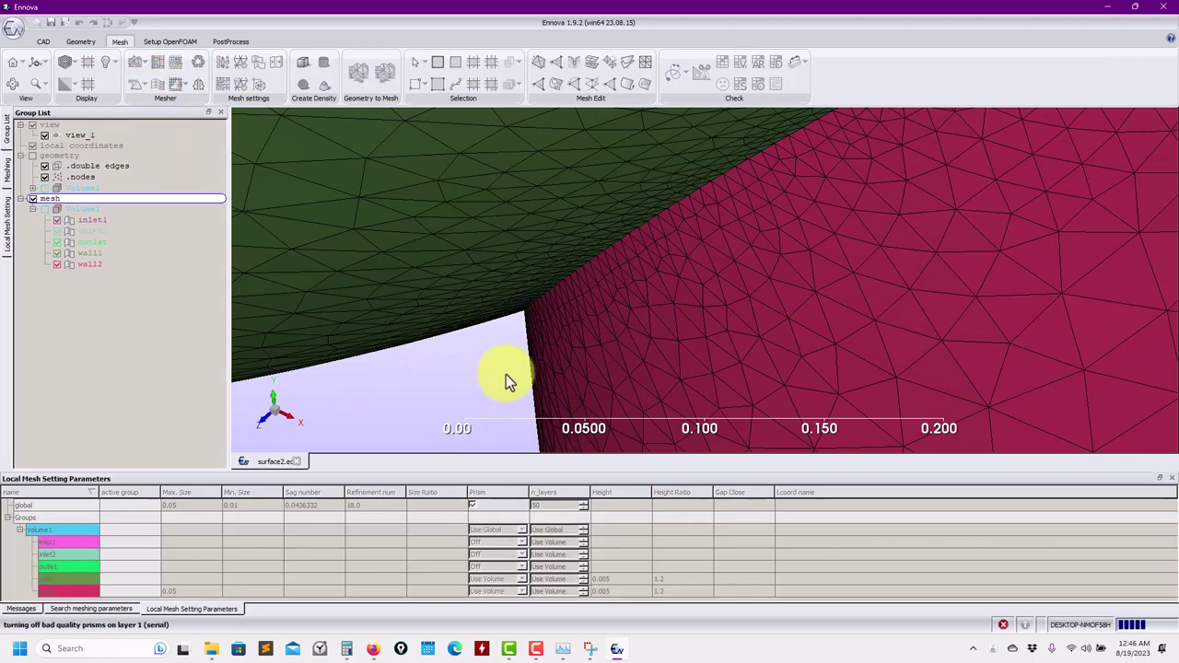
{"action": "left_click", "coordinate": [694, 78]}
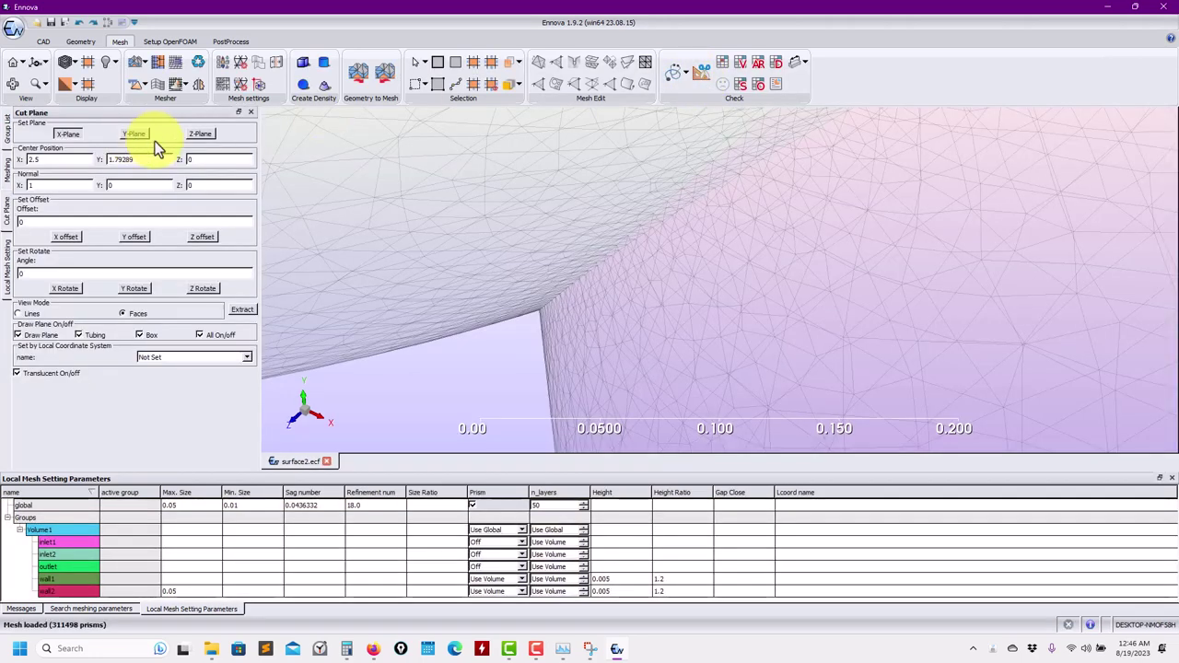
{"action": "left_click", "coordinate": [200, 133]}
{"action": "left_click", "coordinate": [240, 309]}
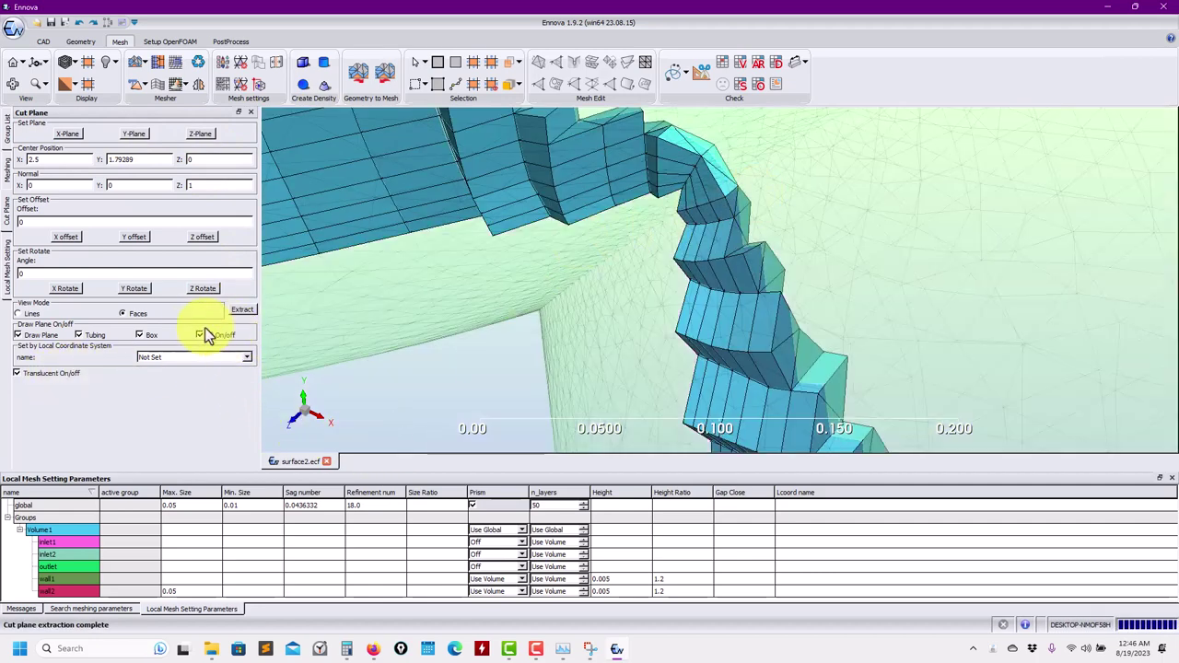
Step: Hide all cut plane guides and inspect the extracted prism layers around the sharp corner on both pipes
{"action": "left_click", "coordinate": [200, 335]}
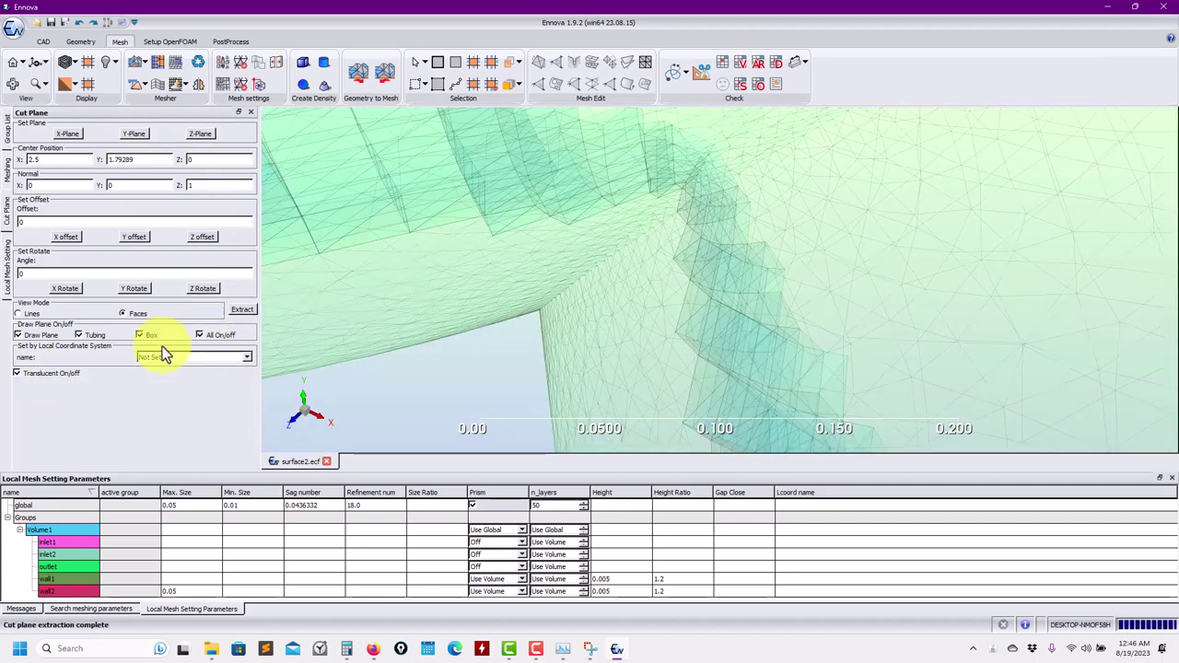
{"action": "left_click", "coordinate": [46, 375]}
{"action": "scroll", "coordinate": [626, 313], "scroll_direction": "down", "scroll_amount": 2}
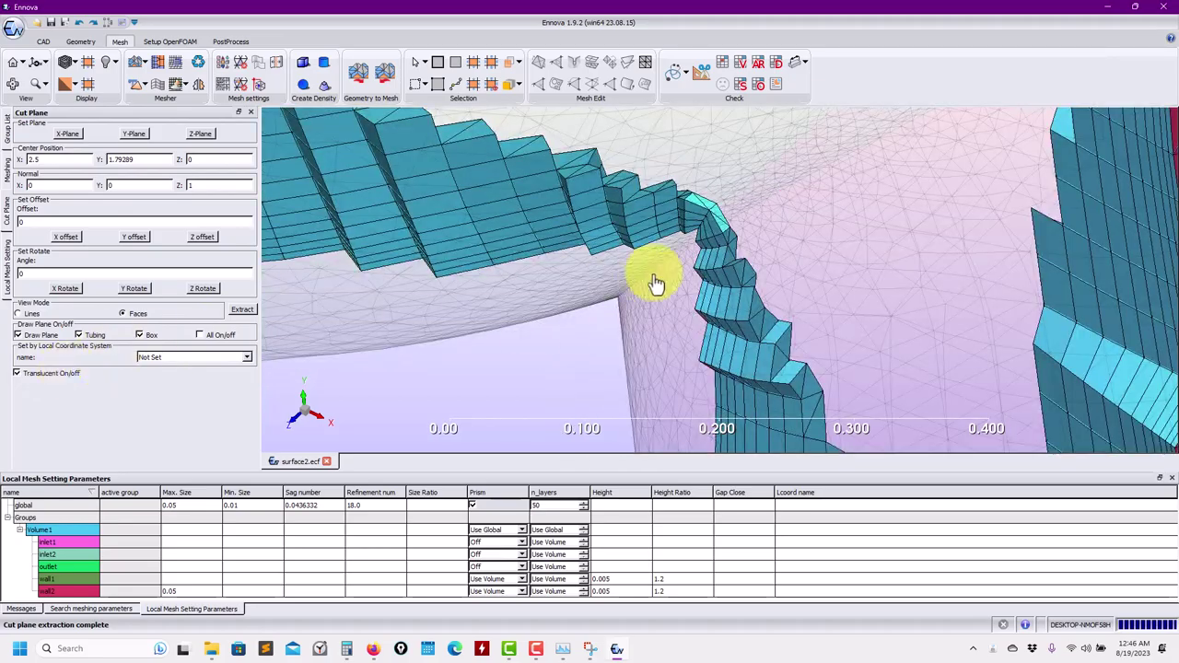
{"action": "left_click_drag", "start_coordinate": [652, 270], "coordinate": [631, 172]}
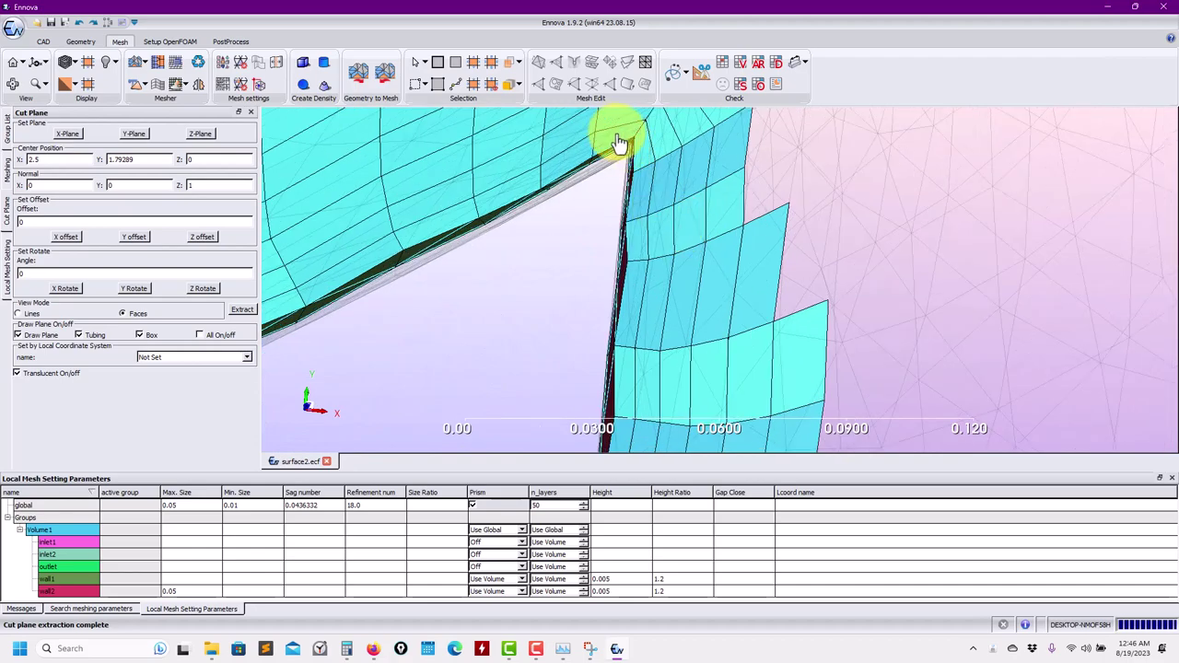
{"action": "scroll", "coordinate": [684, 192], "scroll_direction": "down", "scroll_amount": 5}
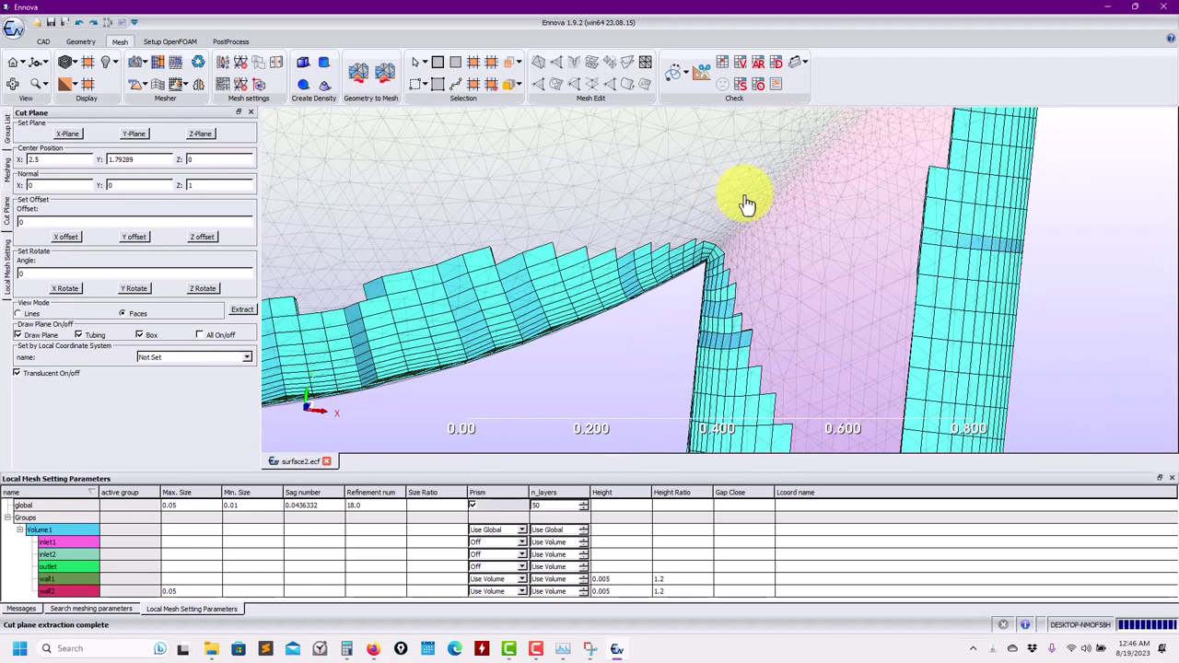
{"action": "scroll", "coordinate": [837, 216], "scroll_direction": "up", "scroll_amount": 3}
{"action": "scroll", "coordinate": [821, 229], "scroll_direction": "down", "scroll_amount": 4}
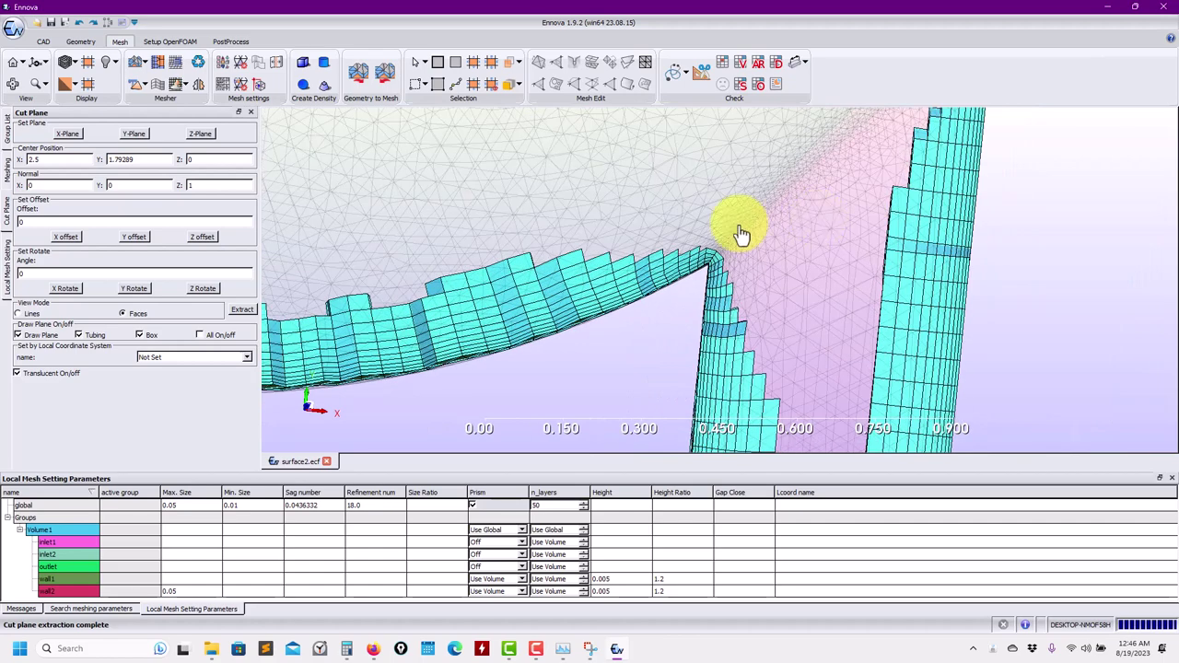
{"action": "scroll", "coordinate": [697, 273], "scroll_direction": "up", "scroll_amount": 2}
{"action": "scroll", "coordinate": [695, 281], "scroll_direction": "down", "scroll_amount": 2}
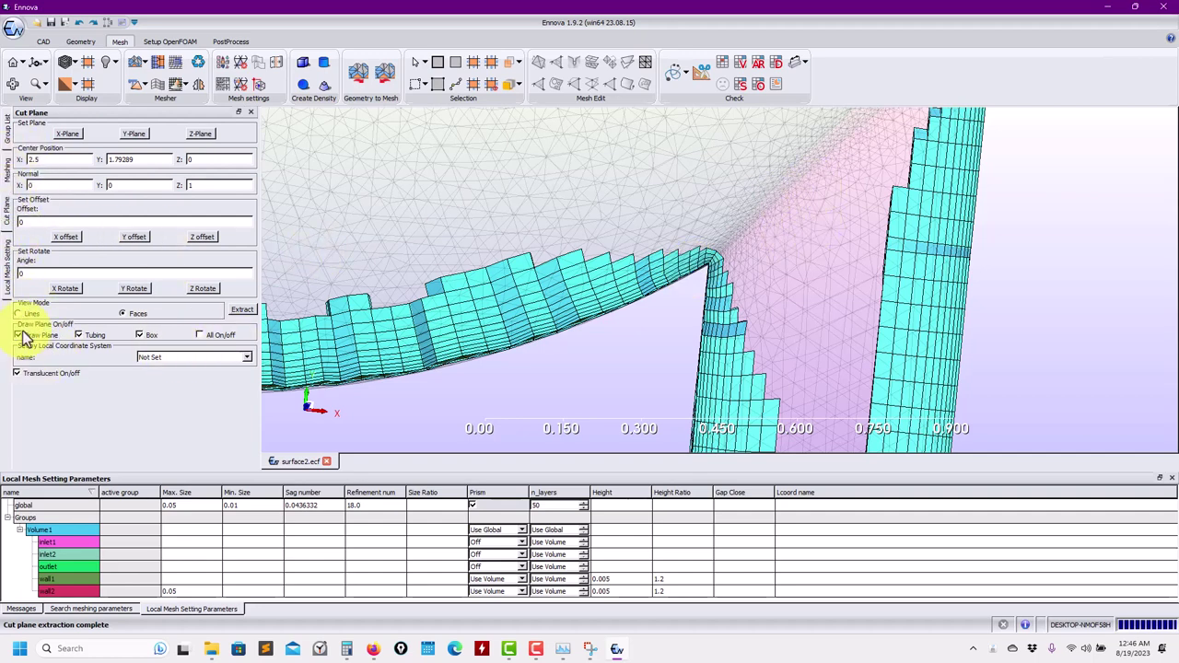
Step: Hide the cut plane and delete the whole mesh so that only the geometry is left
{"action": "left_click", "coordinate": [8, 171]}
{"action": "left_click", "coordinate": [8, 127]}
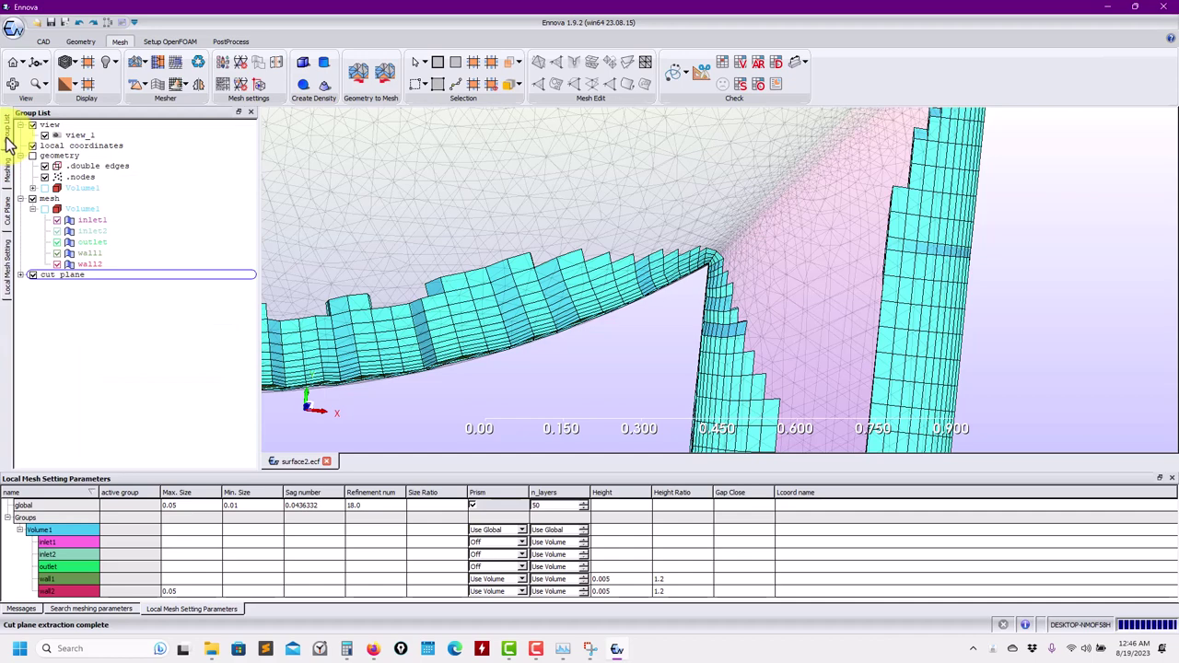
{"action": "left_click", "coordinate": [32, 274]}
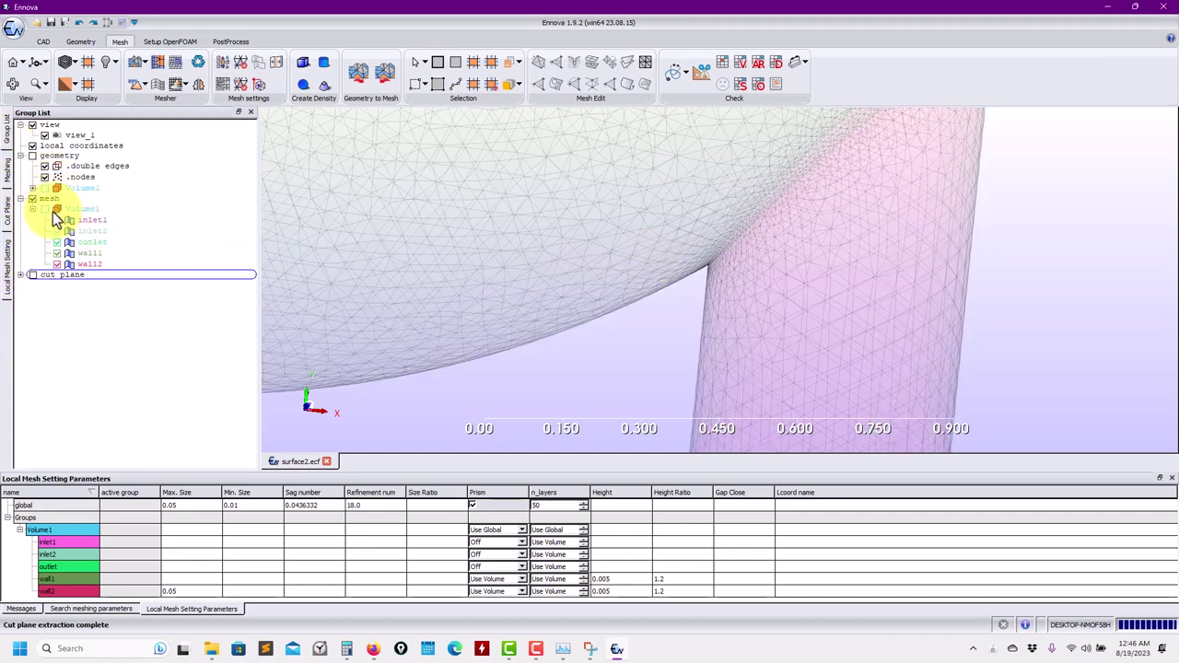
{"action": "scroll", "coordinate": [754, 273], "scroll_direction": "up", "scroll_amount": 10}
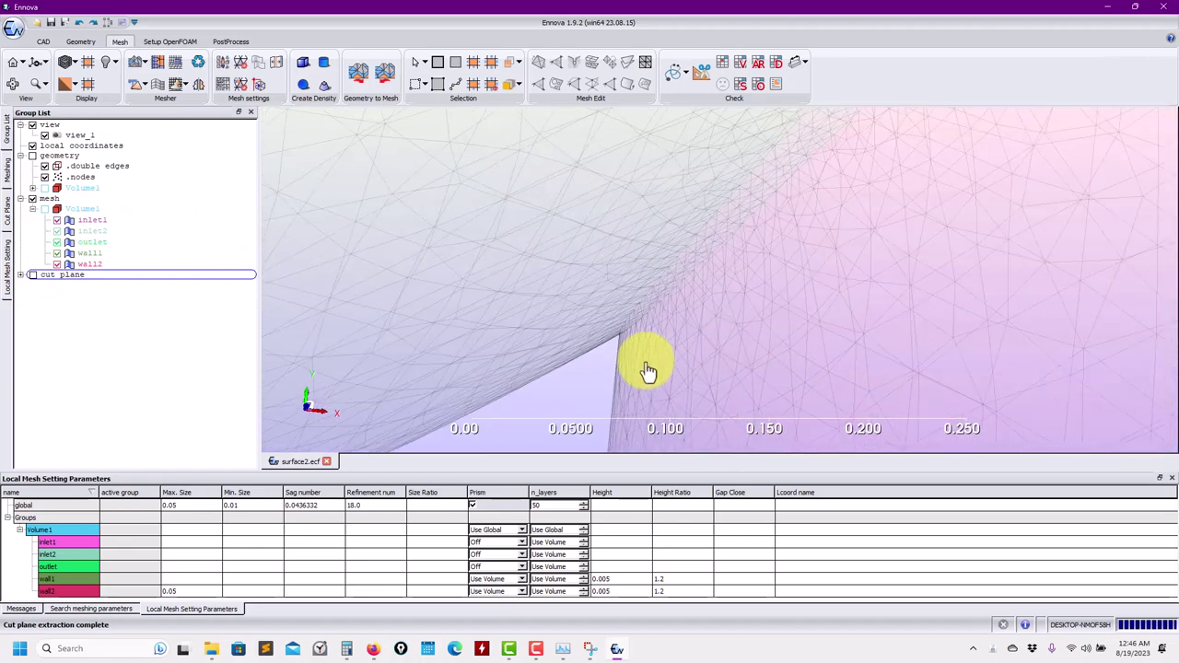
{"action": "right_click", "coordinate": [80, 201]}
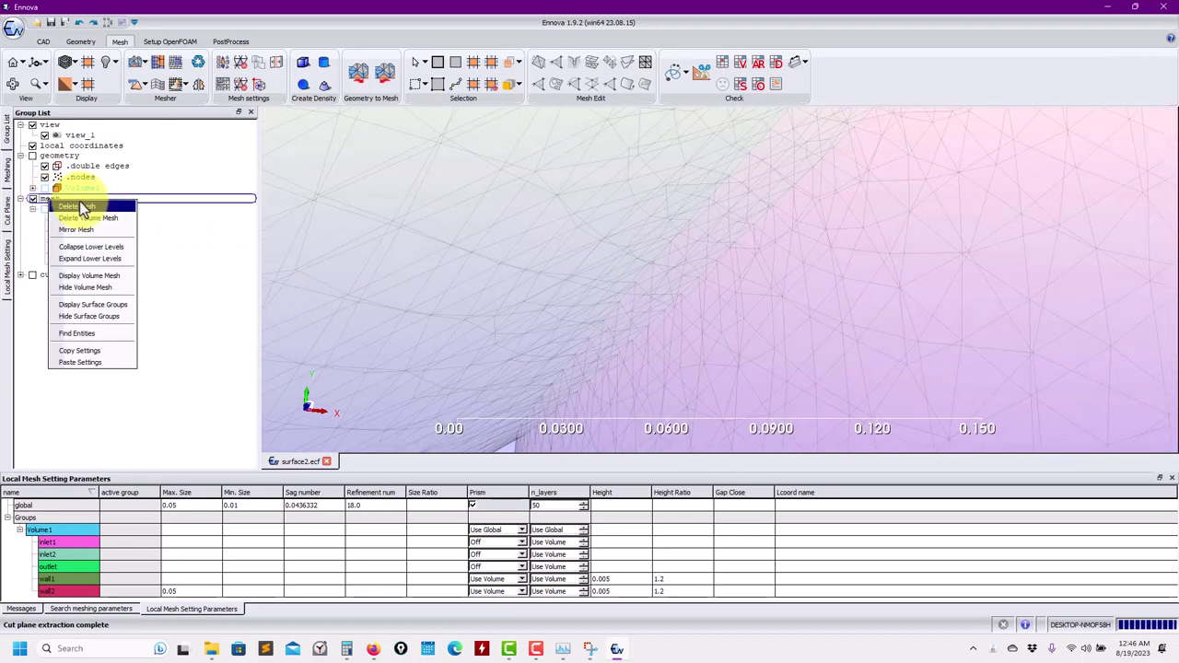
{"action": "left_click", "coordinate": [111, 205]}
{"action": "left_click", "coordinate": [558, 333]}
{"action": "scroll", "coordinate": [632, 303], "scroll_direction": "down", "scroll_amount": 9}
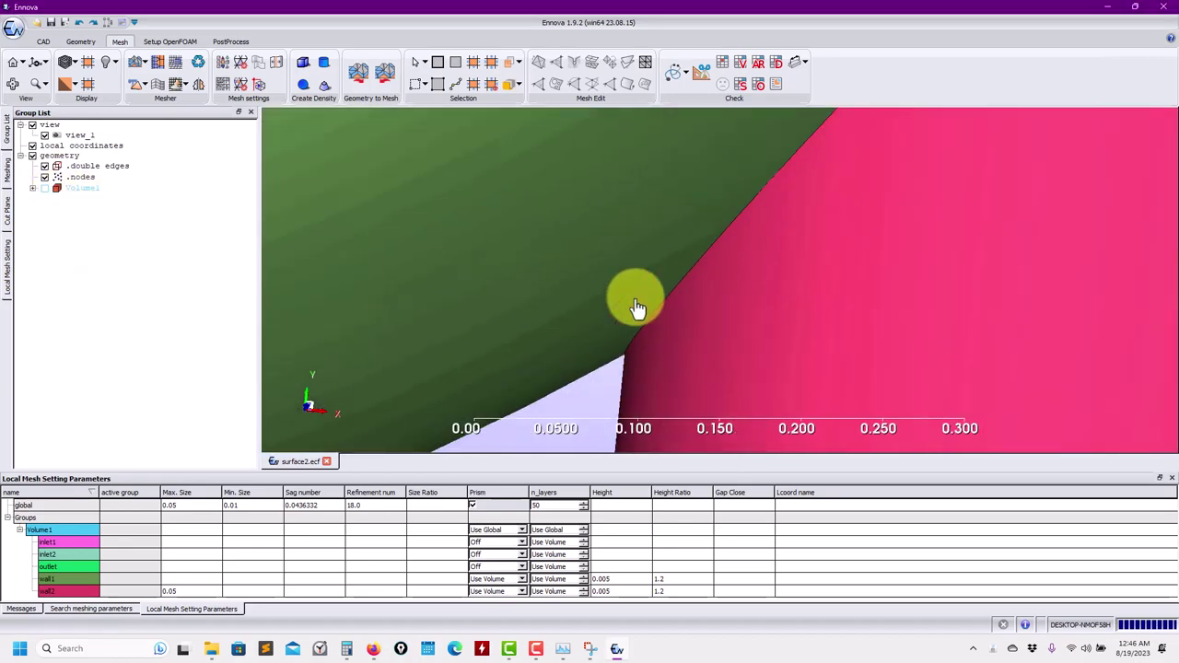
{"action": "scroll", "coordinate": [741, 291], "scroll_direction": "down", "scroll_amount": 2}
{"action": "scroll", "coordinate": [695, 295], "scroll_direction": "down", "scroll_amount": 2}
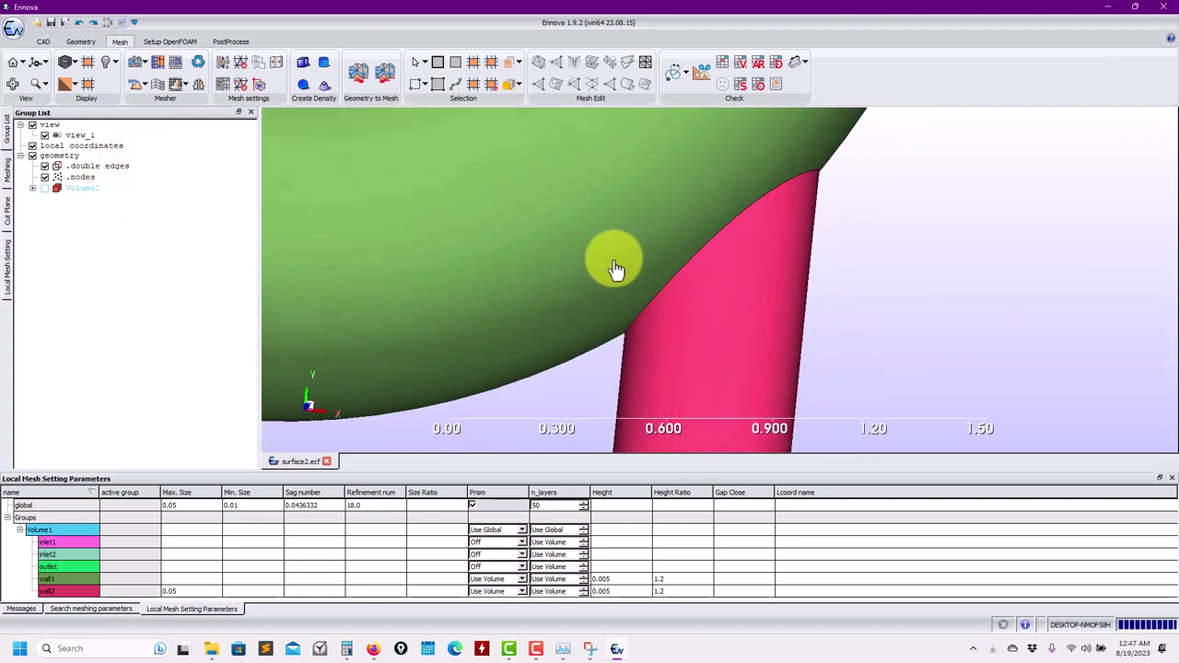
Step: Set the 2D prism height to 0.005 on the junction edge between the main pipe and the branch pipe
{"action": "left_click", "coordinate": [709, 256]}
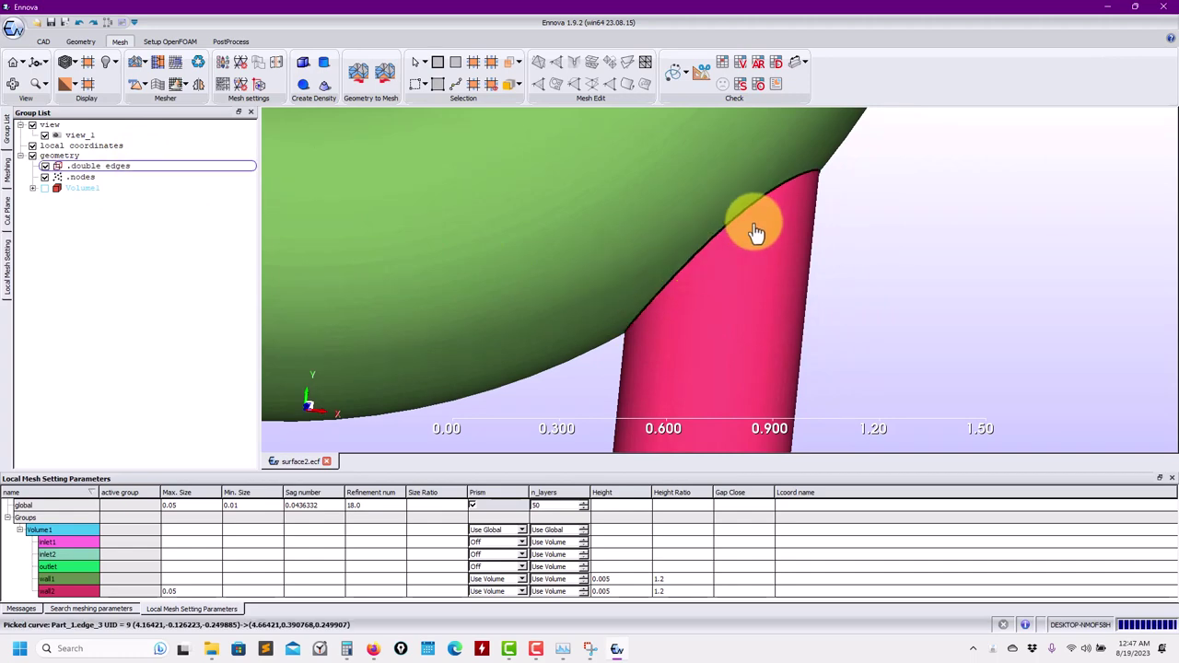
{"action": "left_click_drag", "start_coordinate": [632, 316], "coordinate": [686, 309]}
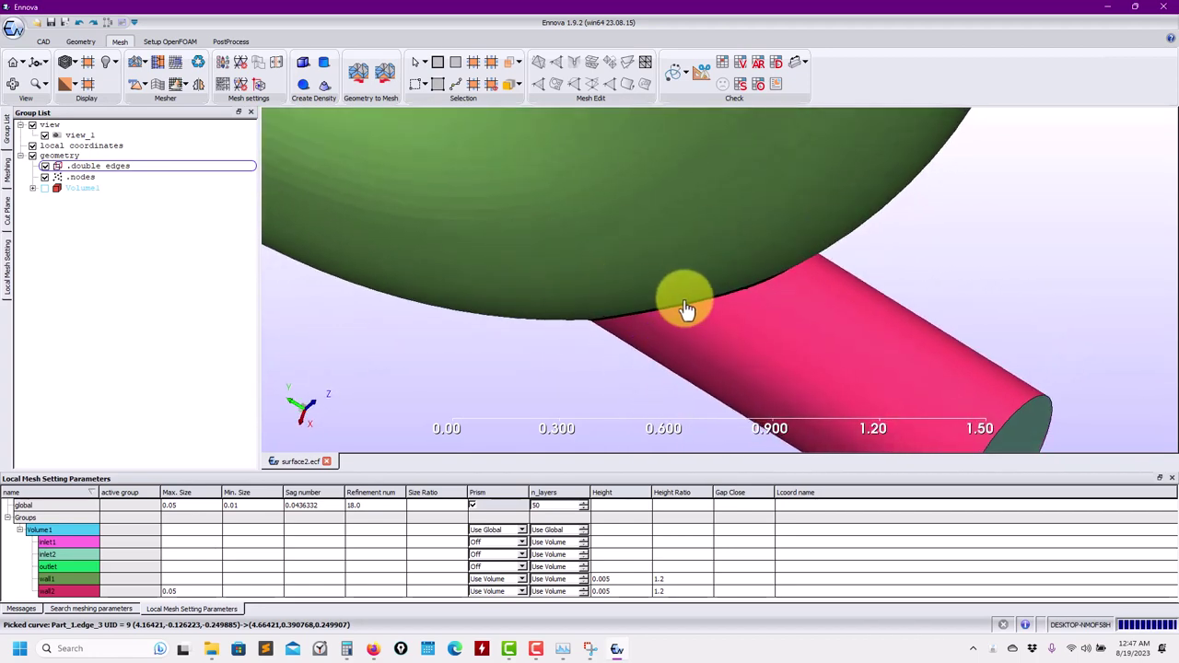
{"action": "scroll", "coordinate": [744, 308], "scroll_direction": "up", "scroll_amount": 5}
{"action": "right_click", "coordinate": [751, 313]}
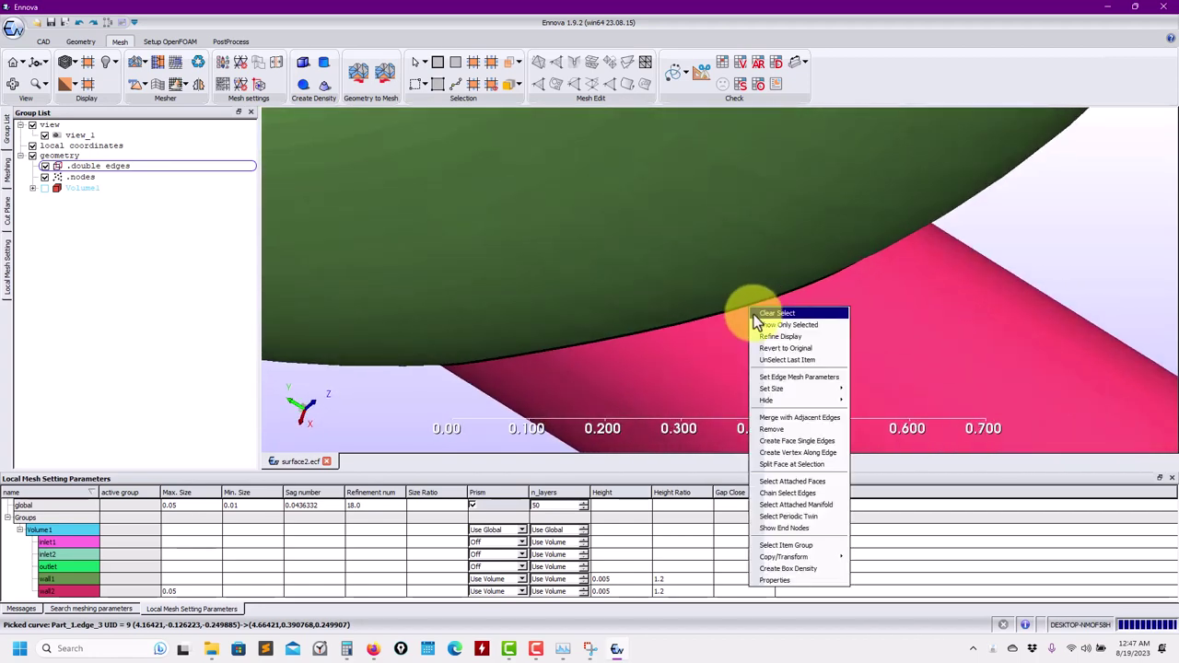
{"action": "left_click", "coordinate": [813, 377]}
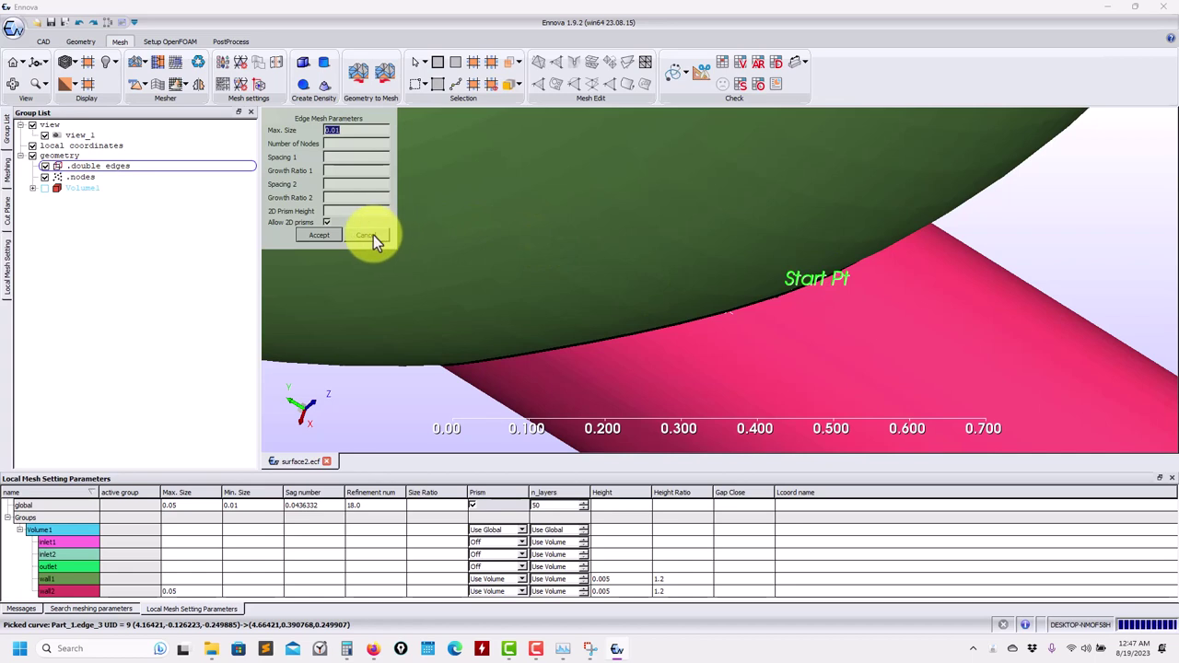
{"action": "left_click", "coordinate": [332, 158]}
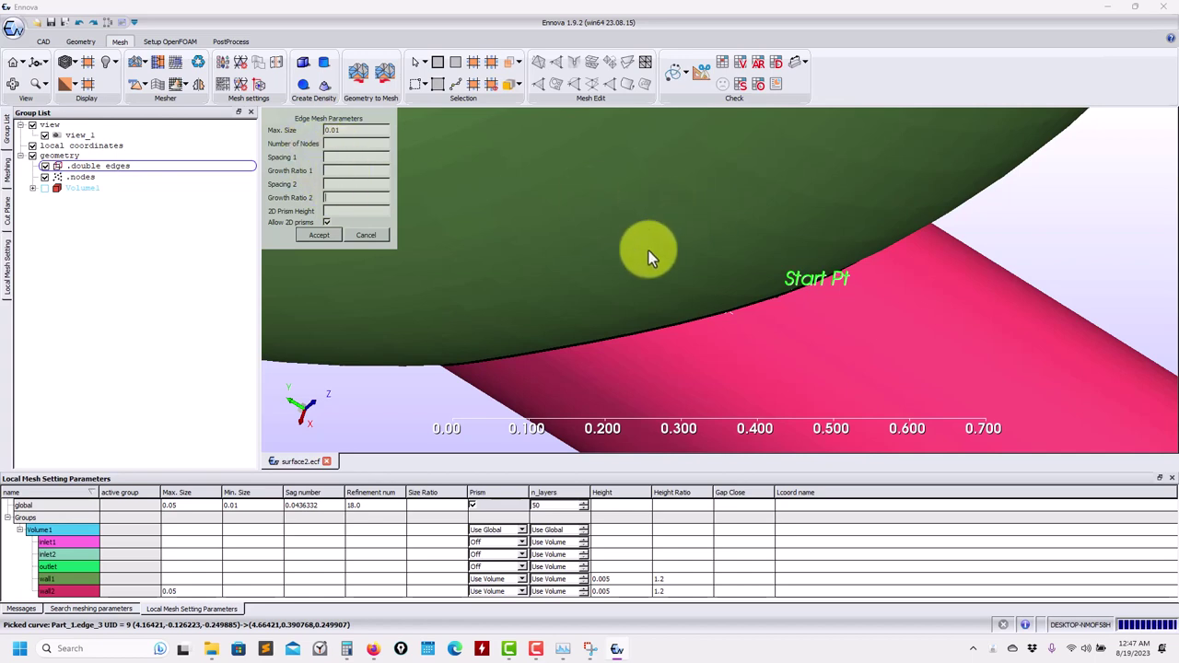
{"action": "left_click", "coordinate": [334, 232]}
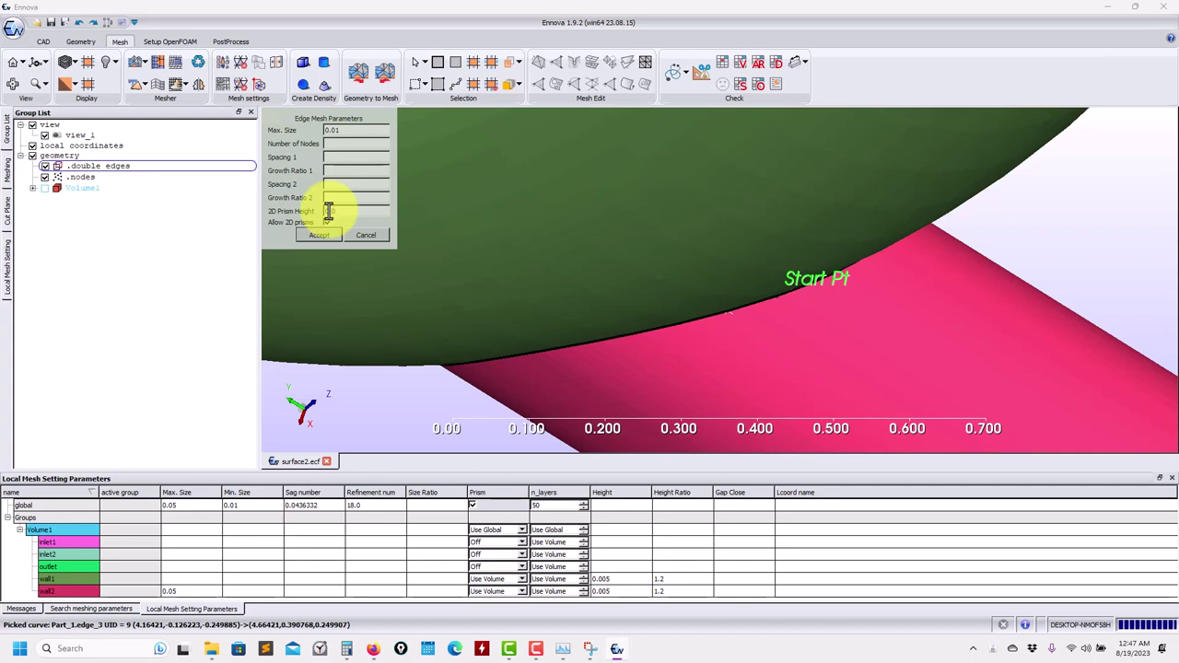
{"action": "left_click_drag", "start_coordinate": [361, 134], "coordinate": [297, 137]}
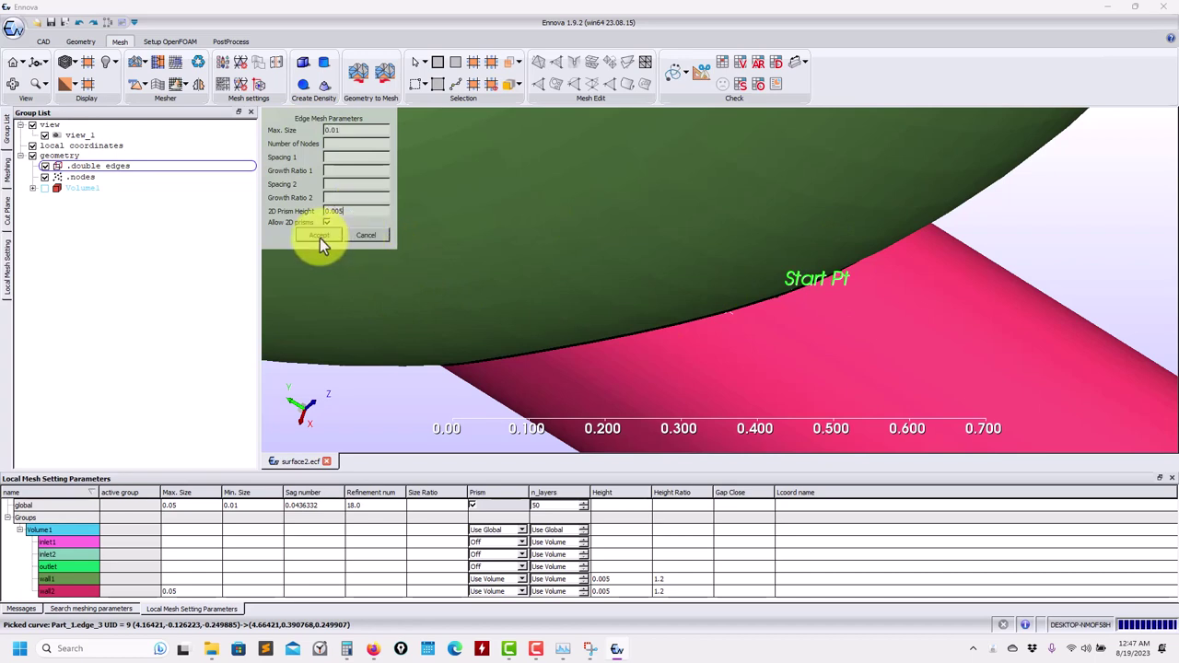
Step: Generate the surface mesh, and regenerate it with All Triangles turned off, clearing the existing mesh
{"action": "left_click", "coordinate": [9, 171]}
{"action": "scroll", "coordinate": [147, 304], "scroll_direction": "up", "scroll_amount": 10}
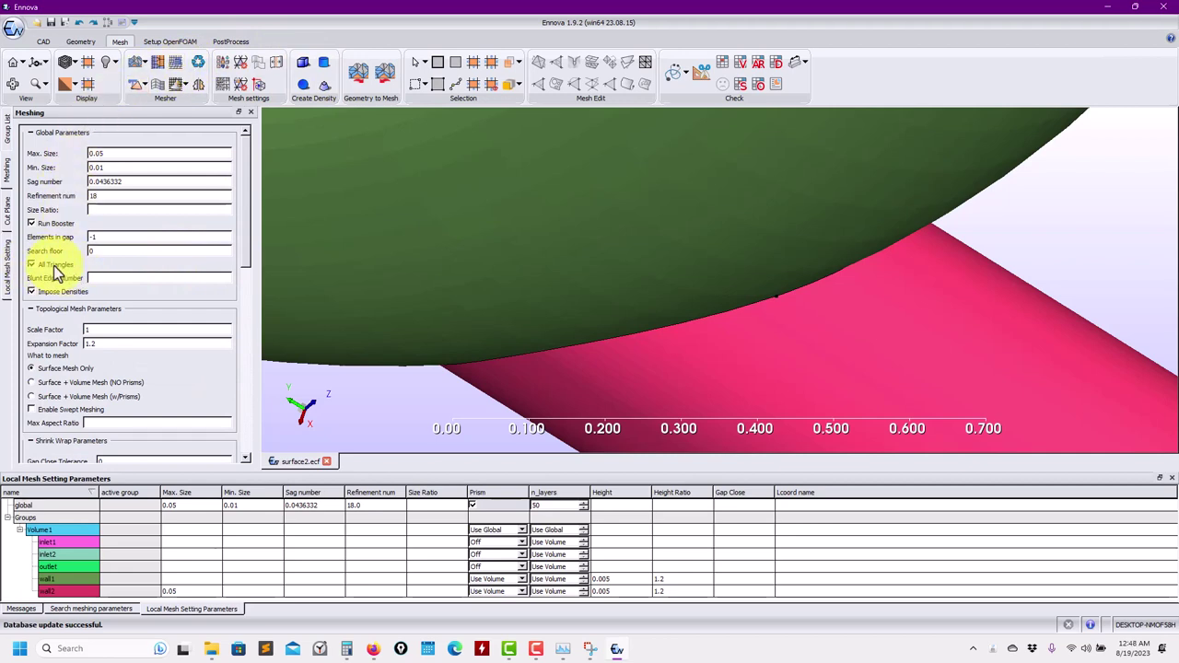
{"action": "left_click", "coordinate": [137, 62]}
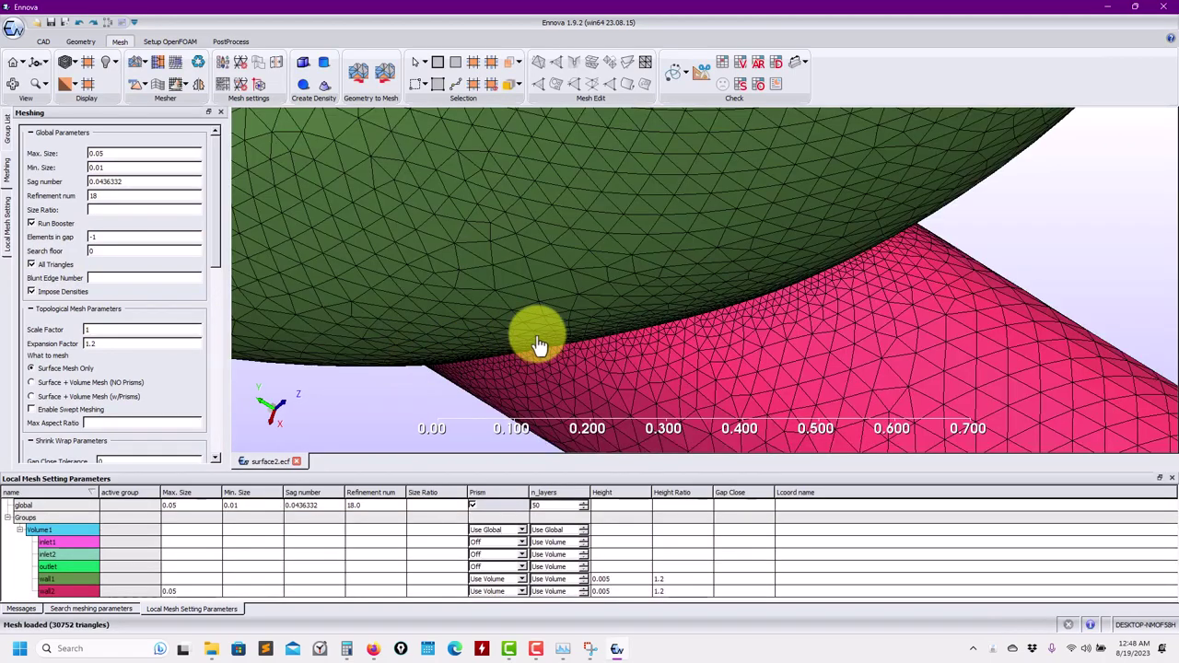
{"action": "middle_click_drag", "start_coordinate": [540, 337], "coordinate": [337, 400]}
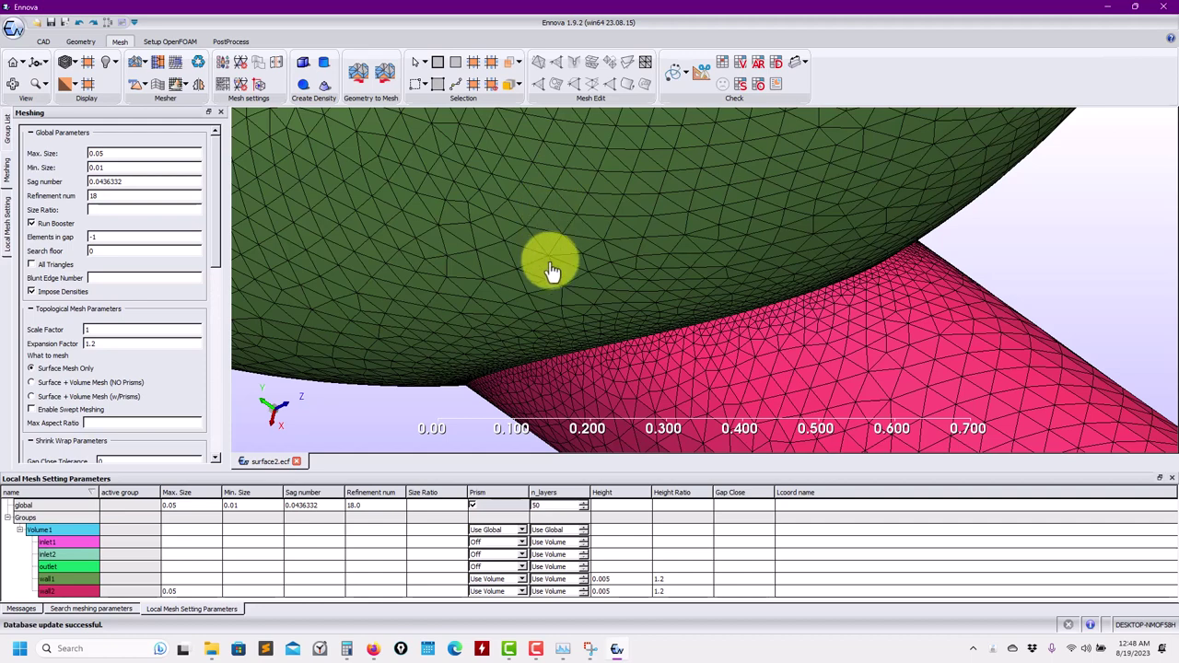
{"action": "left_click", "coordinate": [134, 66]}
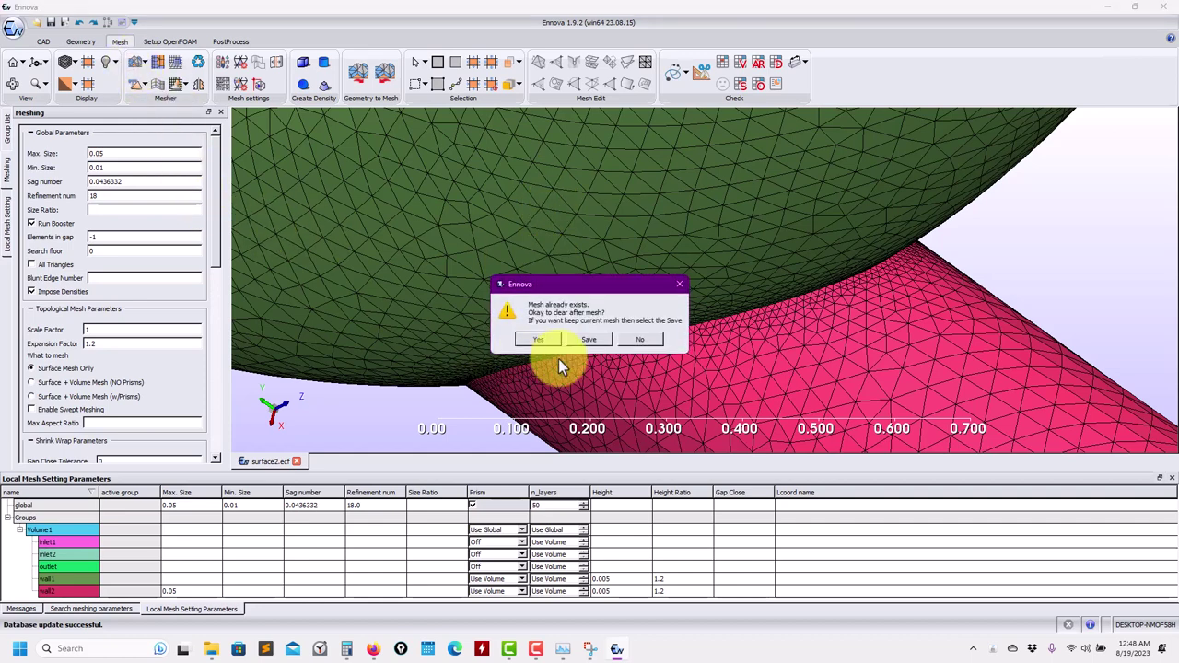
{"action": "left_click", "coordinate": [530, 342]}
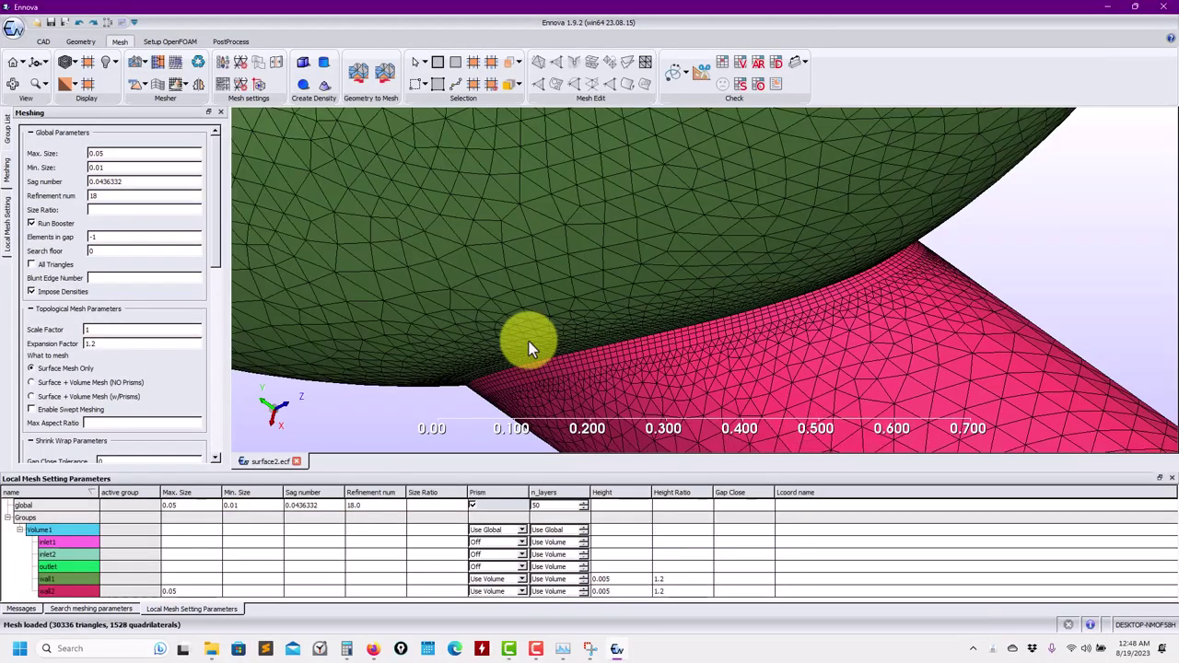
Step: Switch to Epic Pen and draw a thick pink stroke across the sharp corner where the two pipes meet
{"action": "left_click_drag", "start_coordinate": [531, 342], "coordinate": [405, 303]}
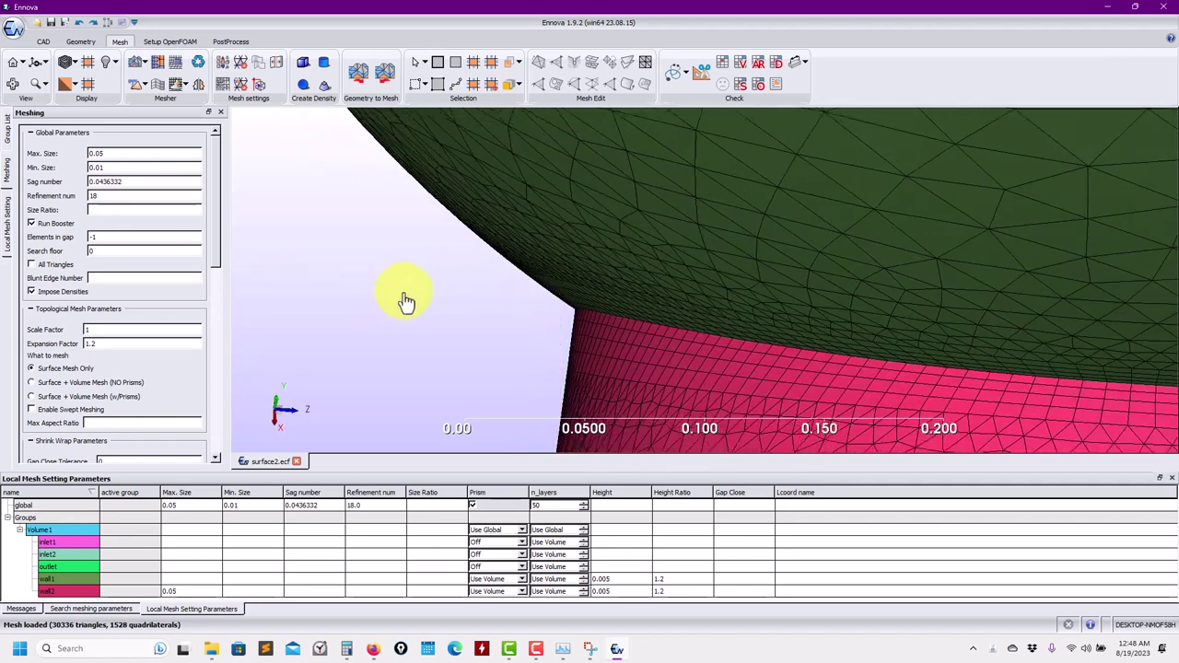
{"action": "left_click", "coordinate": [402, 648]}
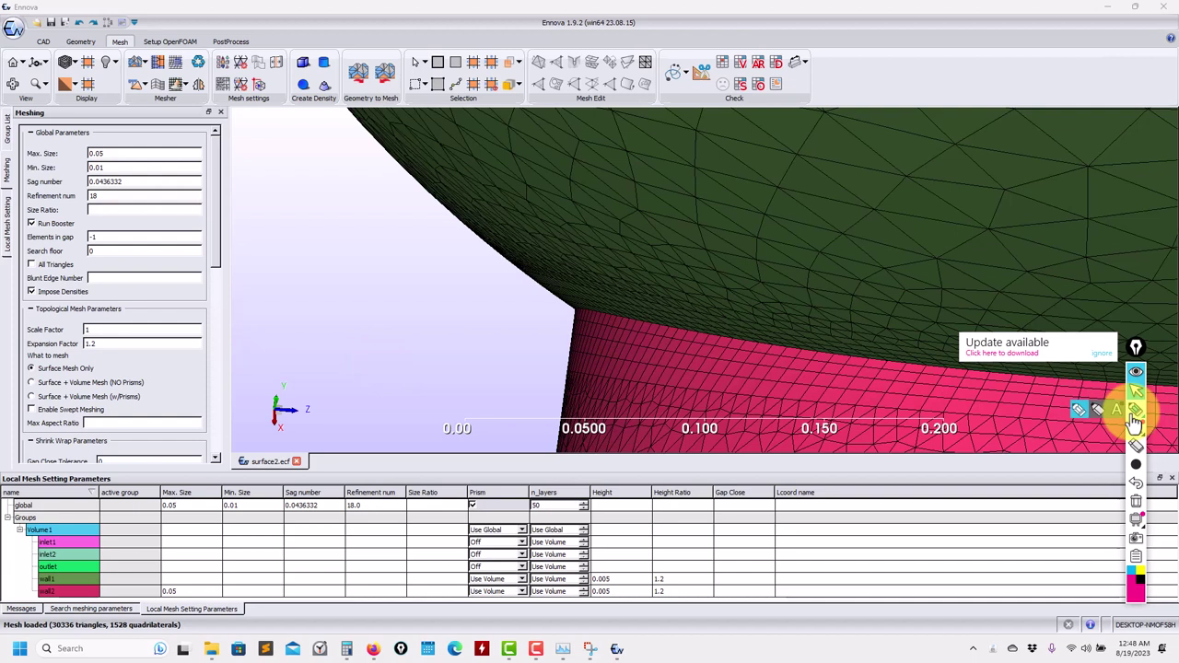
{"action": "left_click", "coordinate": [1135, 416]}
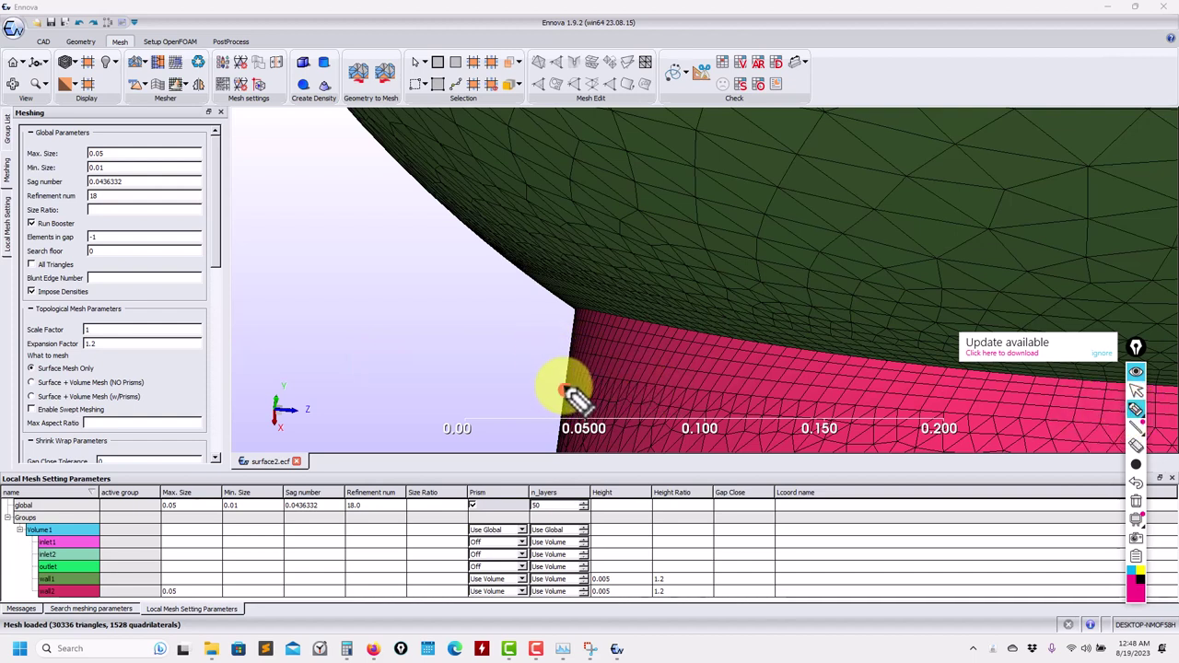
{"action": "mouse_move", "coordinate": [565, 394]}
{"action": "left_mouse_down"}
{"action": "mouse_move", "coordinate": [553, 329]}
{"action": "mouse_move", "coordinate": [479, 226]}
{"action": "left_mouse_up"}
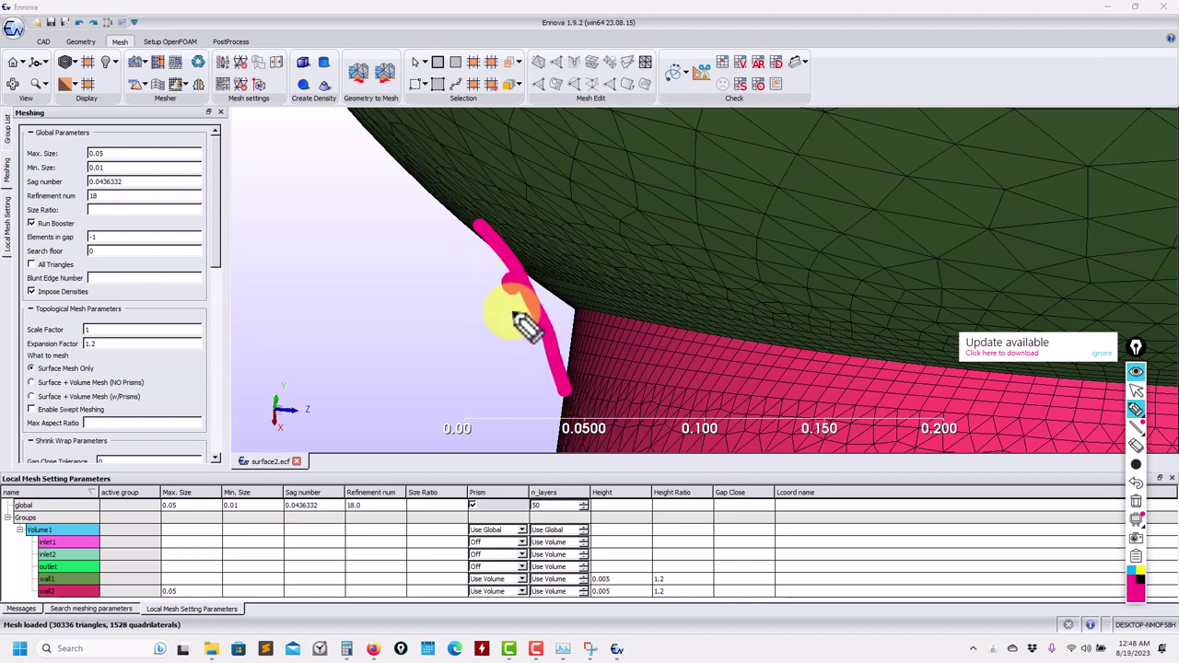
{"action": "mouse_move", "coordinate": [1142, 428]}
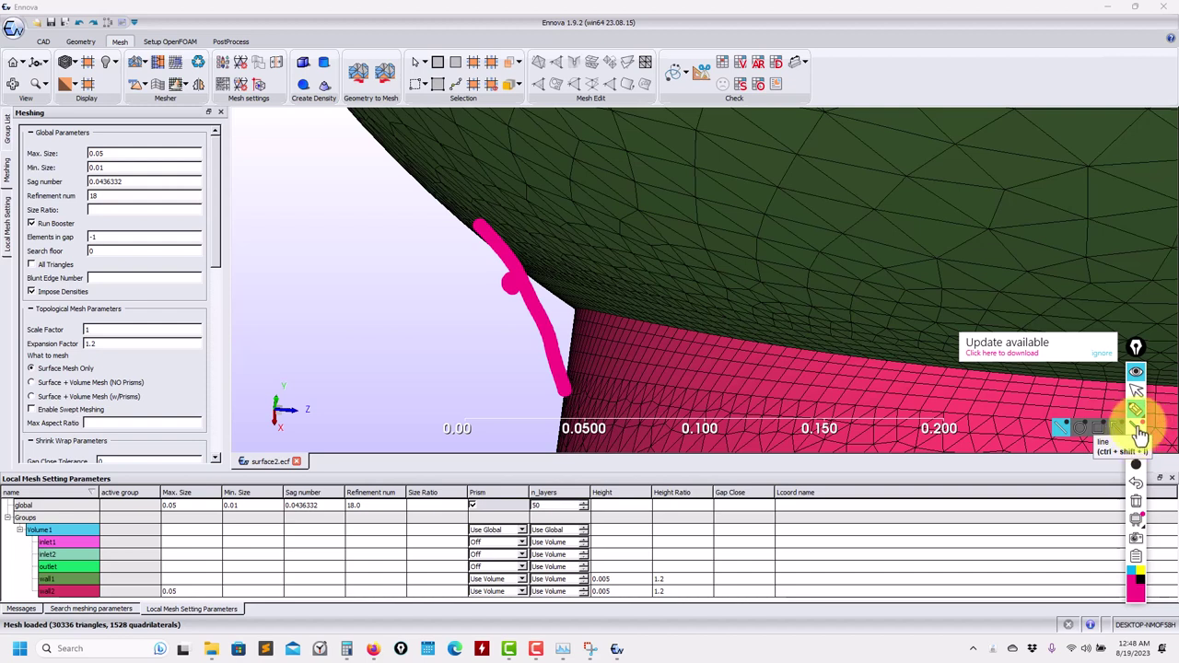
{"action": "left_click", "coordinate": [1142, 431]}
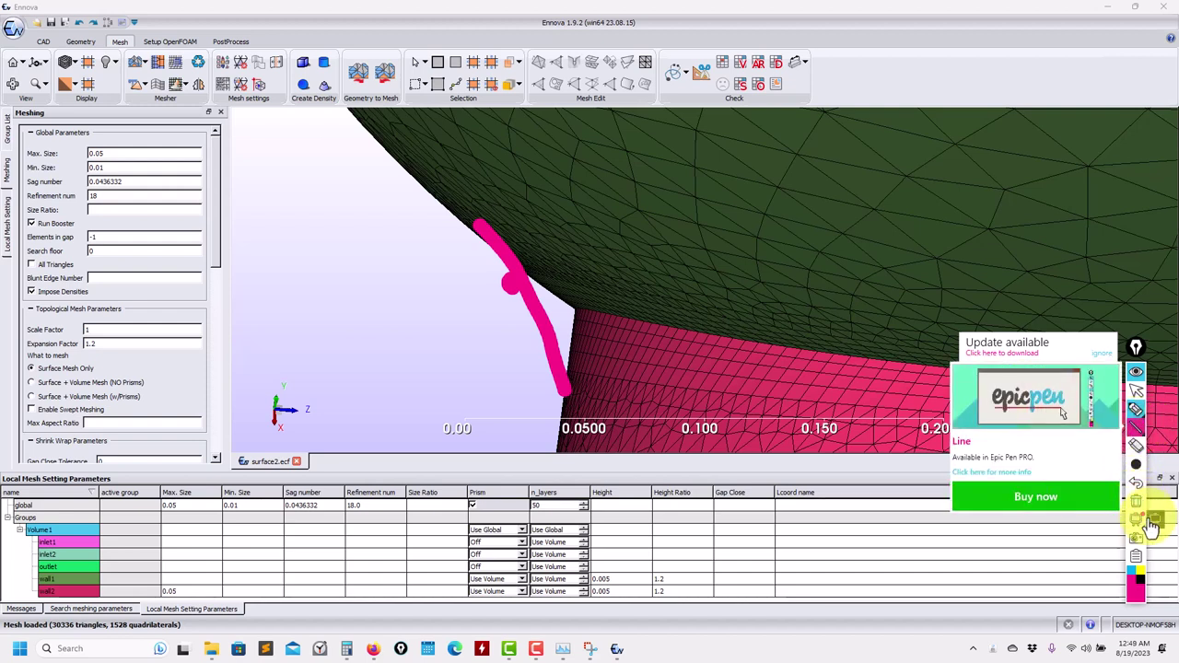
Step: Set the pen to the thinnest stroke in light blue and outline the quad cells along the branch pipe side of the junction
{"action": "mouse_move", "coordinate": [1136, 464]}
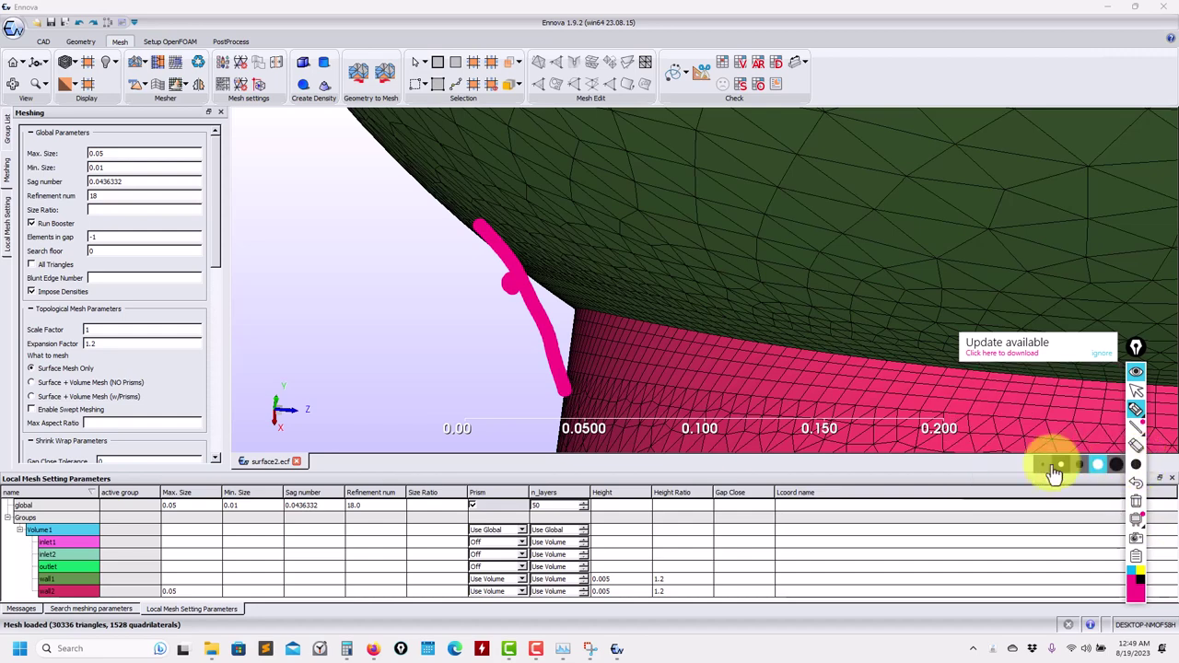
{"action": "left_click", "coordinate": [1044, 465]}
{"action": "left_click", "coordinate": [1140, 560]}
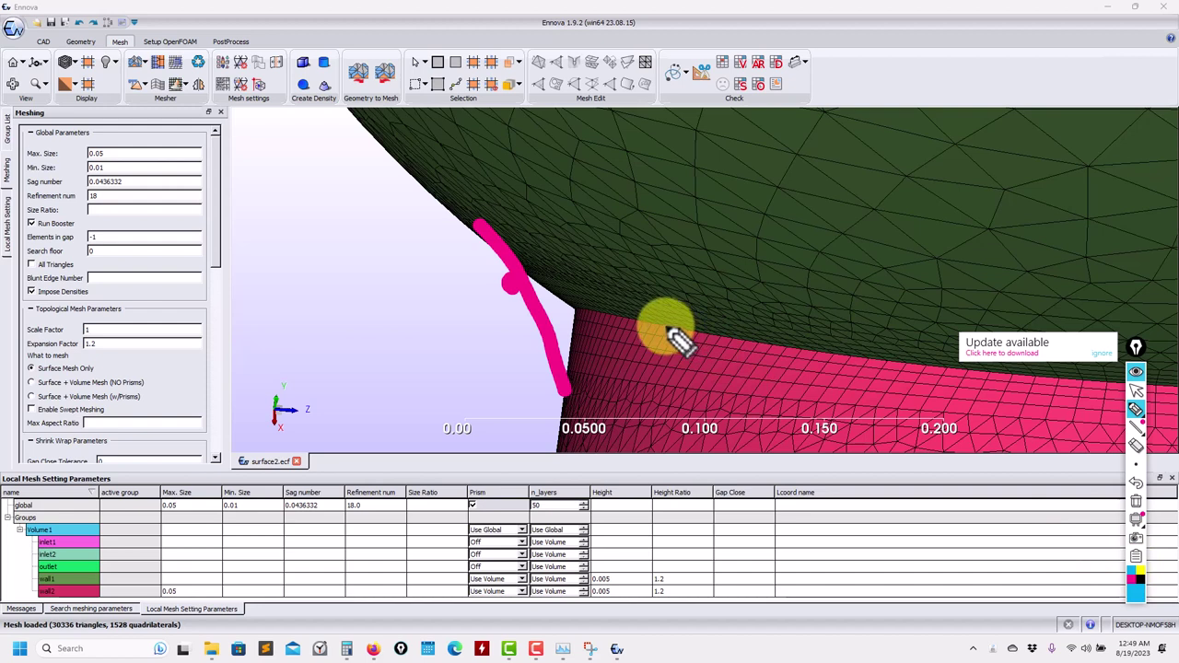
{"action": "mouse_move", "coordinate": [665, 327]}
{"action": "left_mouse_down"}
{"action": "mouse_move", "coordinate": [734, 339]}
{"action": "mouse_move", "coordinate": [707, 347]}
{"action": "mouse_move", "coordinate": [666, 327]}
{"action": "mouse_move", "coordinate": [663, 343]}
{"action": "mouse_move", "coordinate": [731, 346]}
{"action": "mouse_move", "coordinate": [717, 365]}
{"action": "mouse_move", "coordinate": [667, 364]}
{"action": "mouse_move", "coordinate": [658, 348]}
{"action": "mouse_move", "coordinate": [706, 374]}
{"action": "mouse_move", "coordinate": [726, 361]}
{"action": "mouse_move", "coordinate": [721, 377]}
{"action": "mouse_move", "coordinate": [667, 383]}
{"action": "mouse_move", "coordinate": [658, 354]}
{"action": "left_mouse_up"}
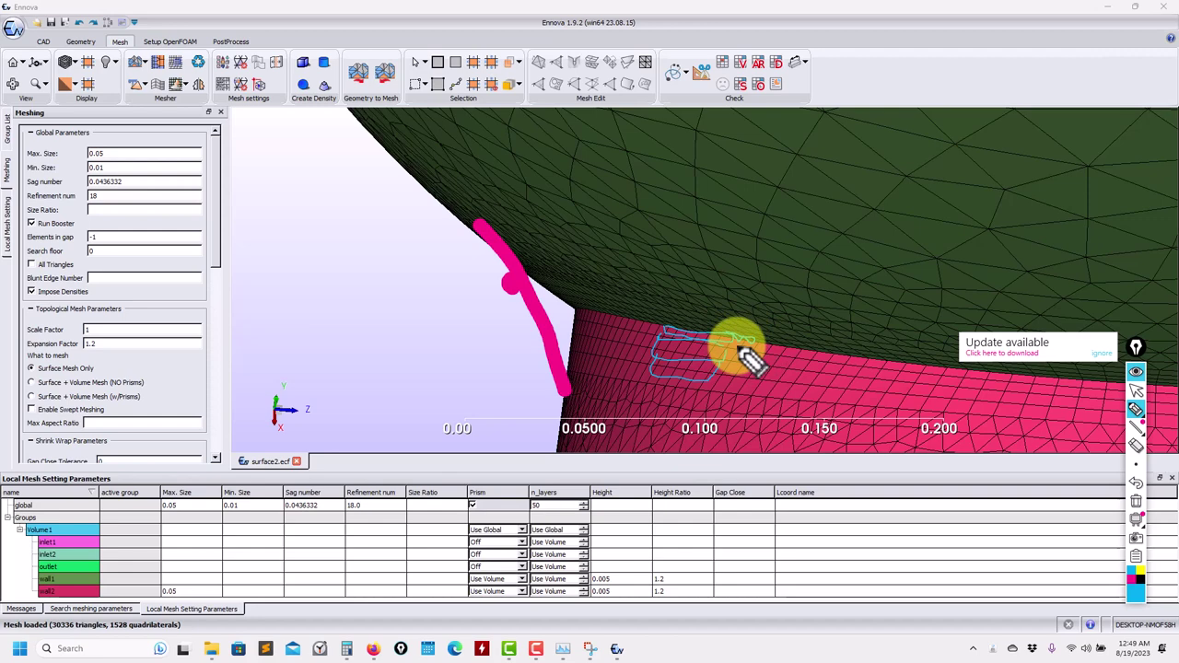
{"action": "mouse_move", "coordinate": [740, 352]}
{"action": "left_mouse_down"}
{"action": "mouse_move", "coordinate": [700, 385]}
{"action": "mouse_move", "coordinate": [708, 407]}
{"action": "left_mouse_up"}
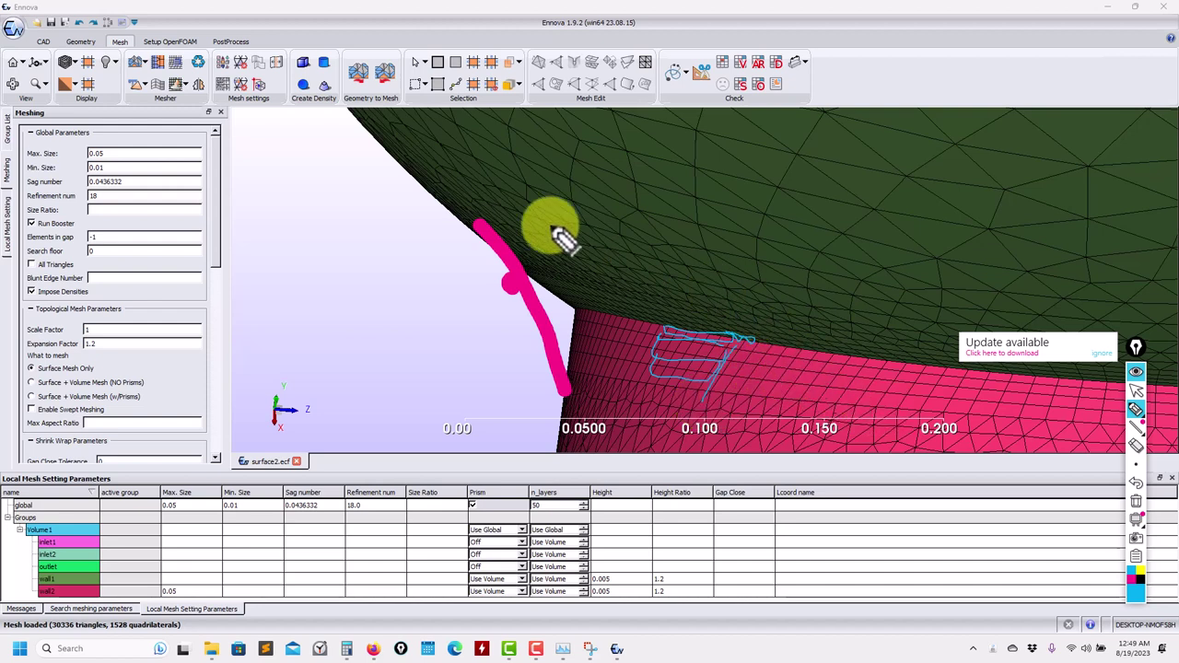
Step: Erase all pen annotations and close the drawing tool
{"action": "left_click", "coordinate": [1135, 500]}
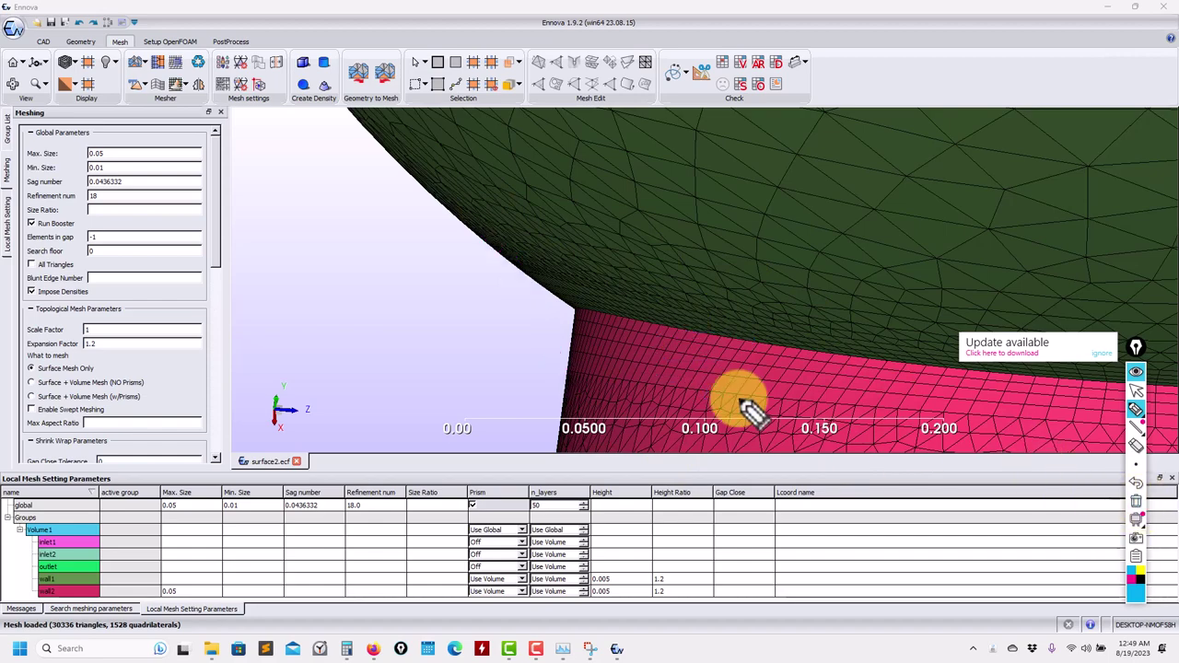
{"action": "left_click", "coordinate": [1136, 555]}
{"action": "left_click", "coordinate": [1104, 592]}
Step: Examine the quad layers around the pipe junction and the triangle sizes along the main and branch pipes
{"action": "scroll", "coordinate": [724, 382], "scroll_direction": "down", "scroll_amount": 6}
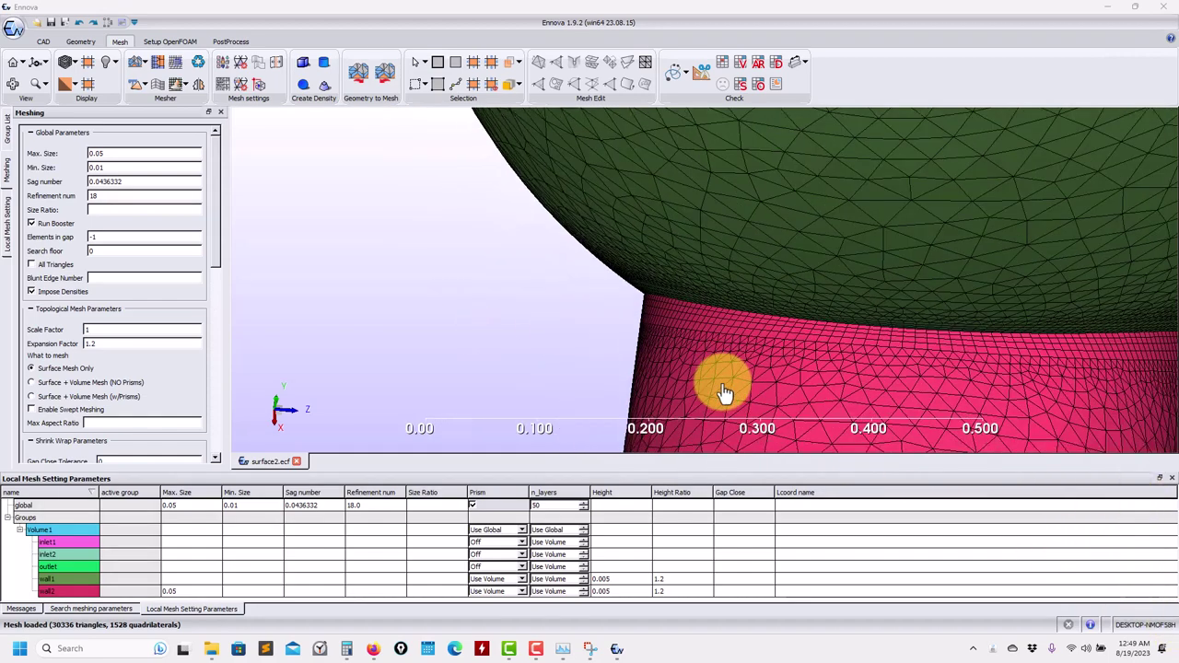
{"action": "middle_click_drag", "start_coordinate": [785, 368], "coordinate": [628, 368]}
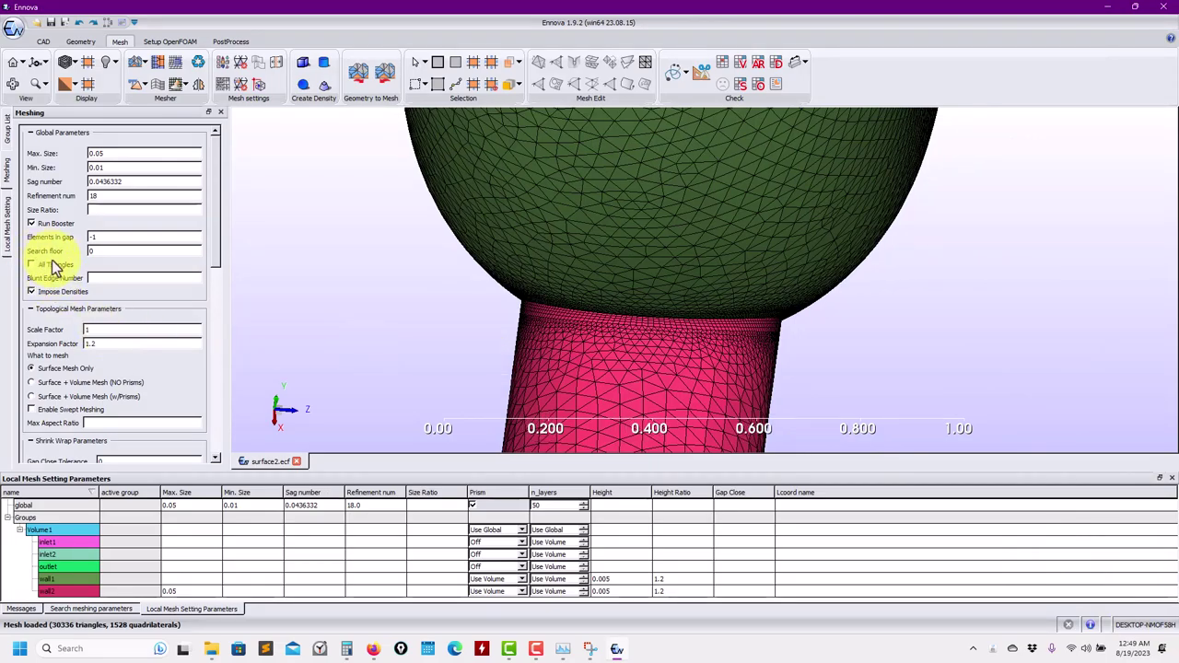
{"action": "scroll", "coordinate": [760, 324], "scroll_direction": "up", "scroll_amount": 2}
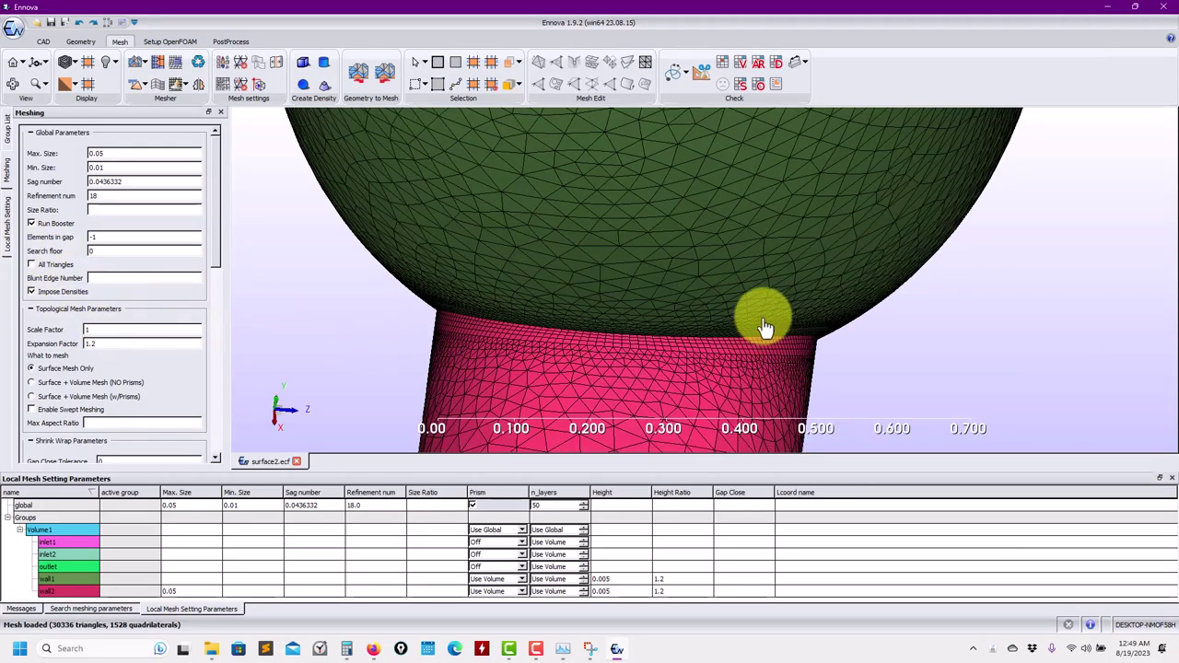
{"action": "left_click_drag", "start_coordinate": [761, 322], "coordinate": [553, 258]}
{"action": "scroll", "coordinate": [629, 327], "scroll_direction": "down", "scroll_amount": 4}
{"action": "left_click_drag", "start_coordinate": [574, 321], "coordinate": [58, 298]}
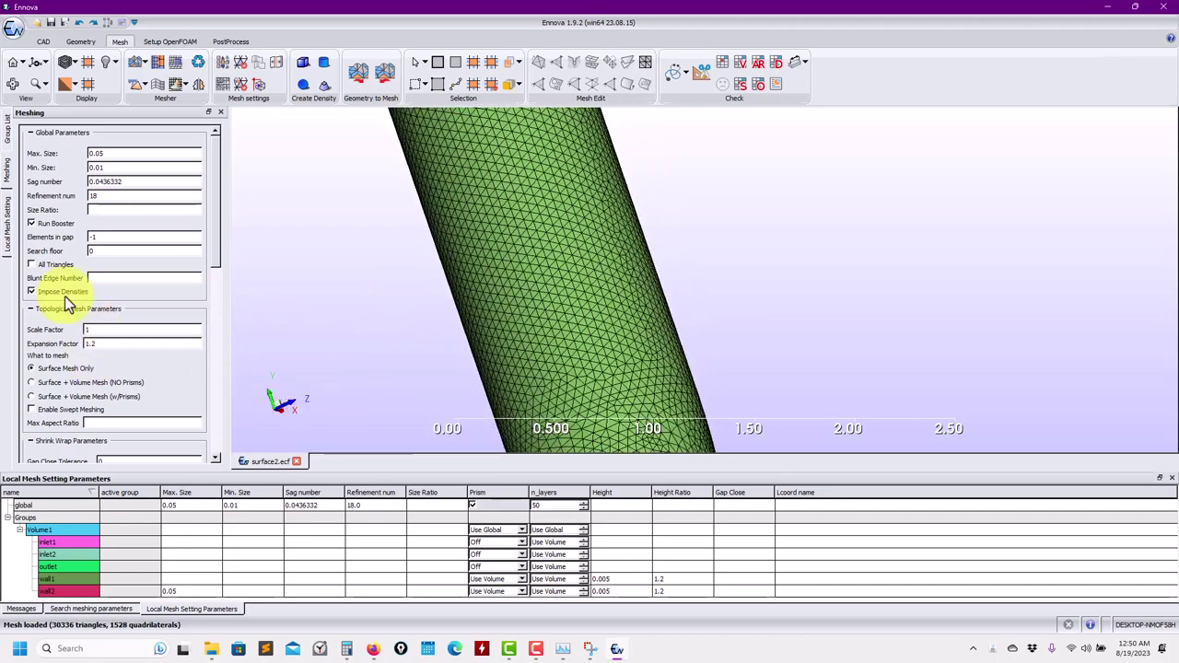
{"action": "scroll", "coordinate": [498, 297], "scroll_direction": "down", "scroll_amount": 3}
{"action": "left_click_drag", "start_coordinate": [498, 296], "coordinate": [653, 308]}
{"action": "scroll", "coordinate": [653, 308], "scroll_direction": "up", "scroll_amount": 3}
{"action": "left_click_drag", "start_coordinate": [558, 316], "coordinate": [452, 270]}
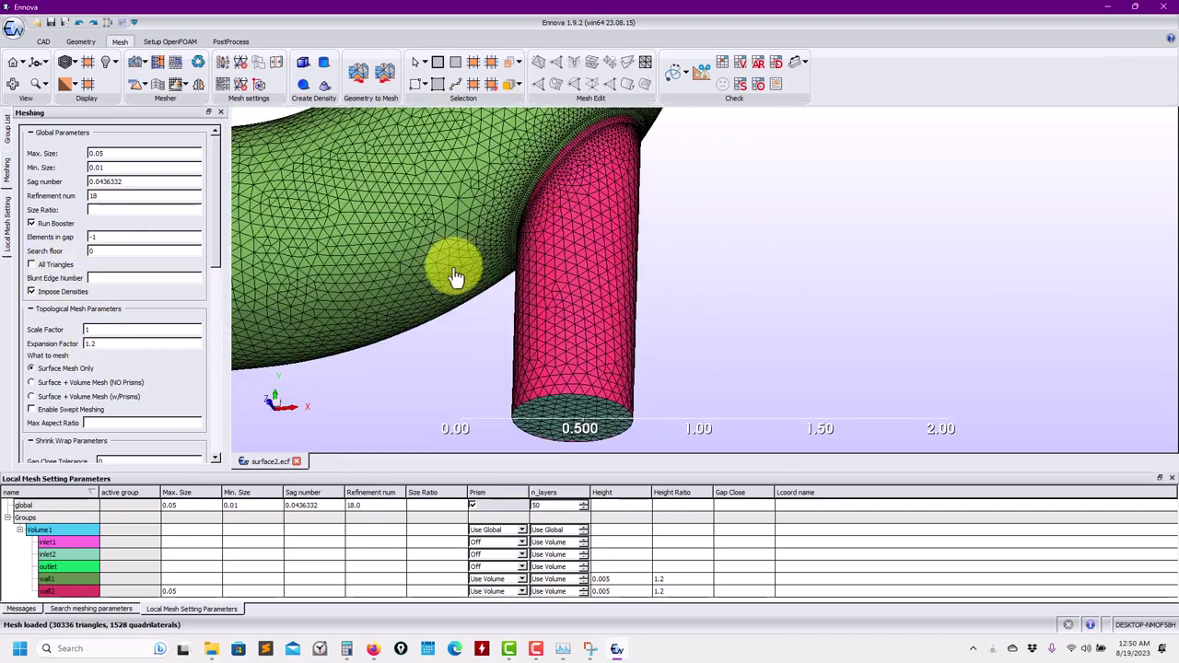
Step: Set the global minimum size to 0.05 and regenerate the surface mesh, clearing the existing one
{"action": "left_click", "coordinate": [100, 169]}
{"action": "type", "text": "5"}
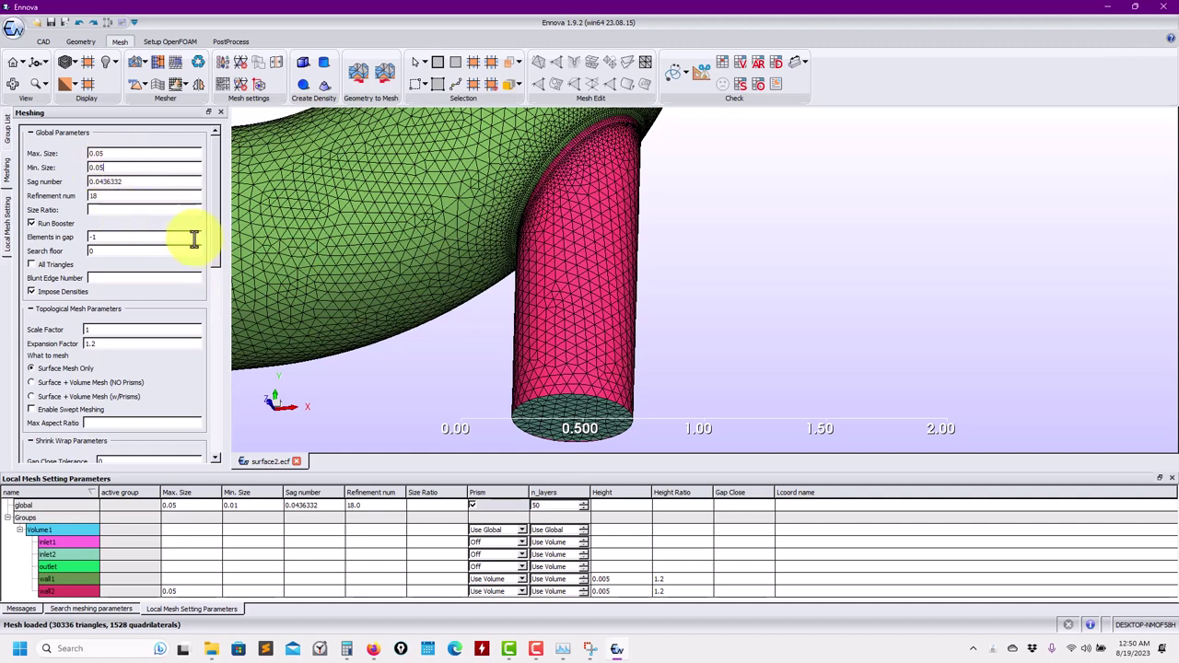
{"action": "left_click", "coordinate": [137, 62]}
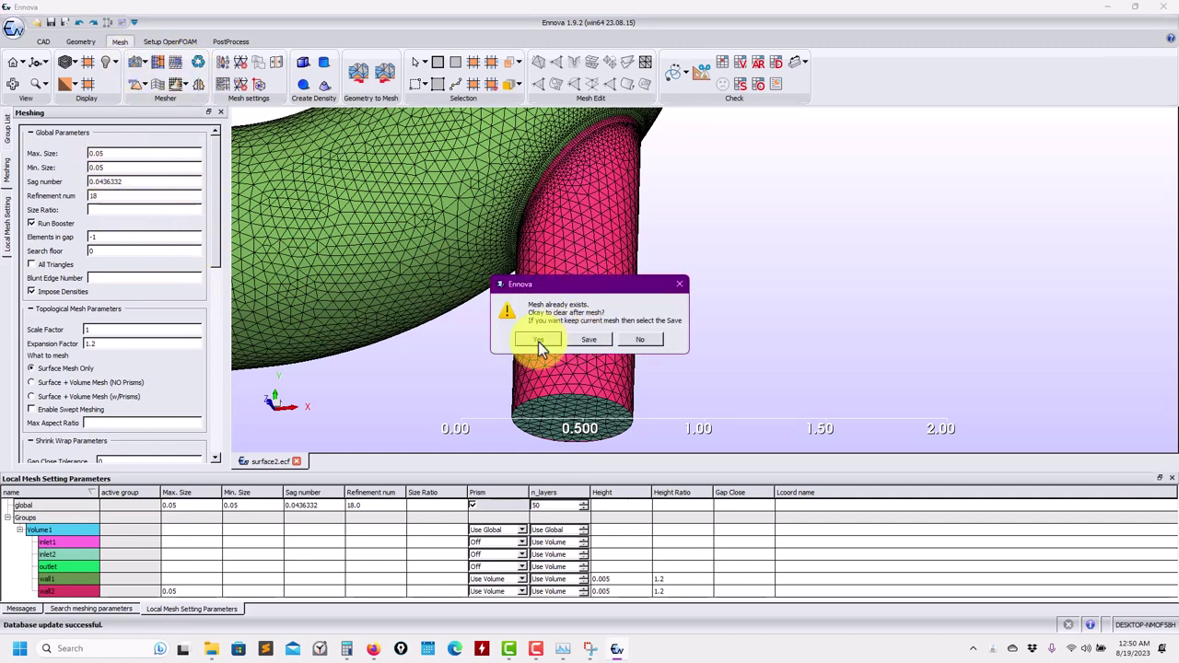
{"action": "left_click", "coordinate": [527, 341]}
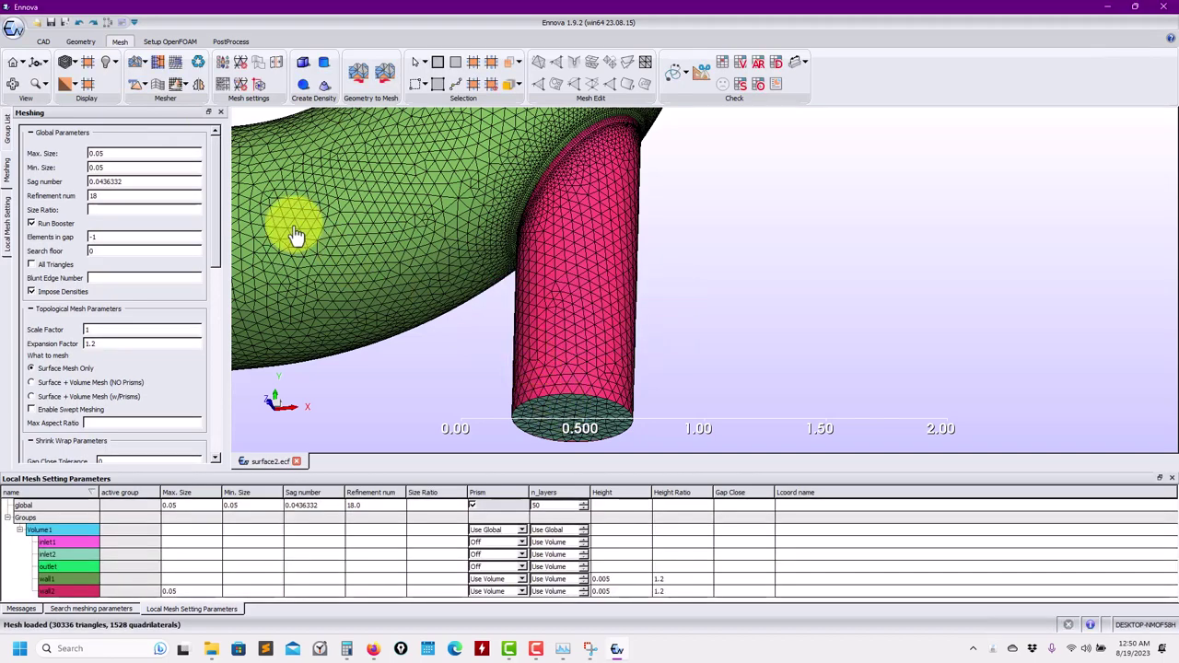
Step: Set the global maximum size to 0.1, regenerate the surface mesh and inspect it around the branch pipe
{"action": "middle_click_drag", "start_coordinate": [295, 237], "coordinate": [313, 258]}
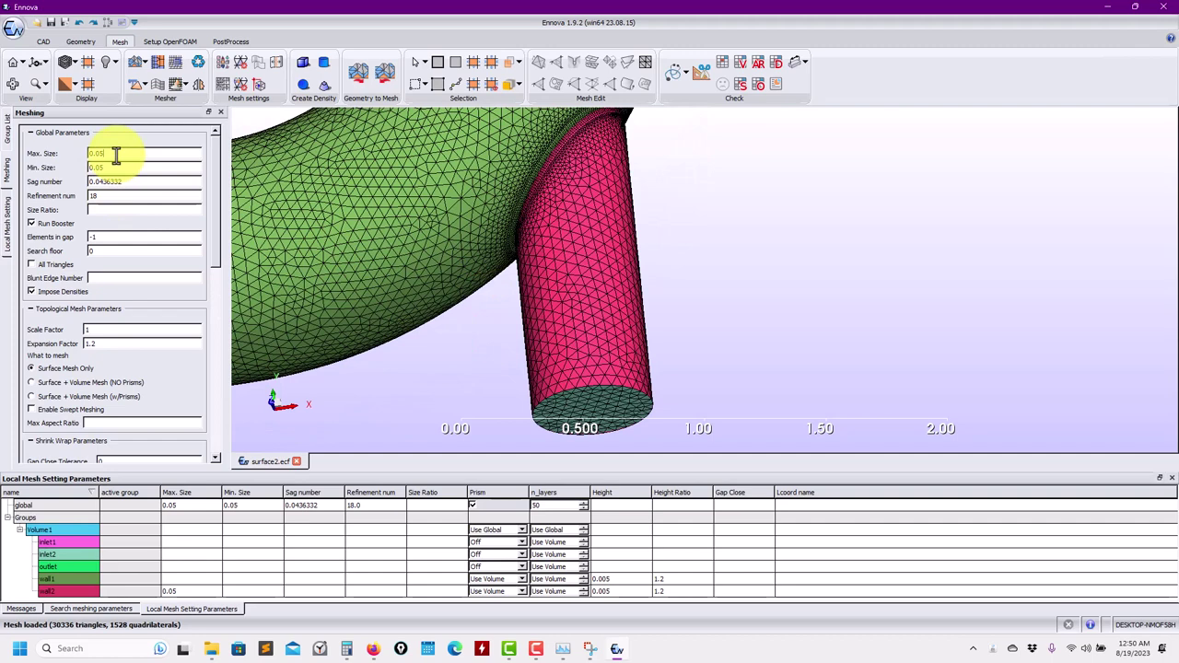
{"action": "left_click", "coordinate": [138, 65]}
{"action": "left_click", "coordinate": [551, 337]}
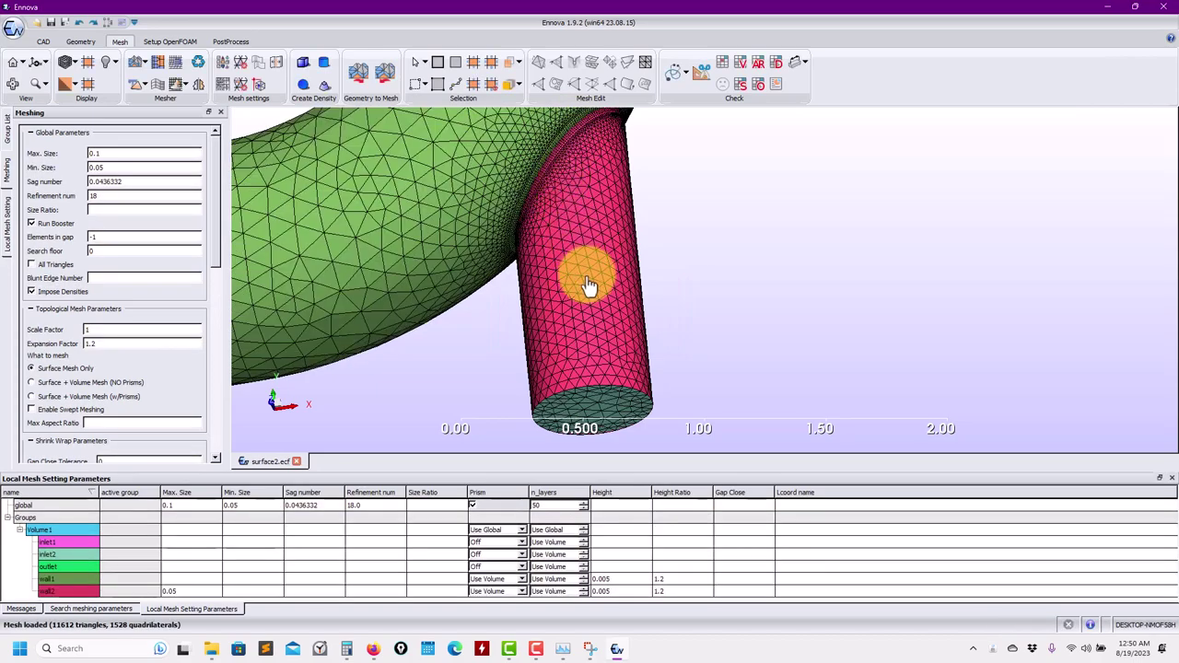
{"action": "scroll", "coordinate": [585, 297], "scroll_direction": "down", "scroll_amount": 10}
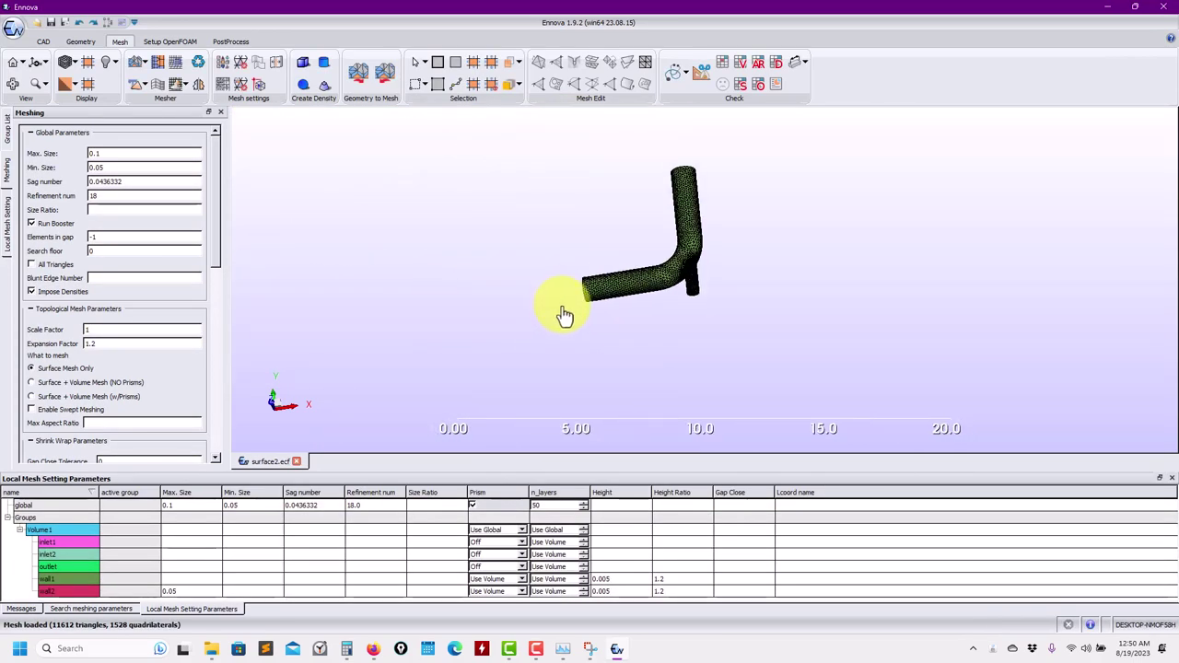
{"action": "scroll", "coordinate": [553, 309], "scroll_direction": "up", "scroll_amount": 5}
{"action": "left_click_drag", "start_coordinate": [497, 285], "coordinate": [195, 244]}
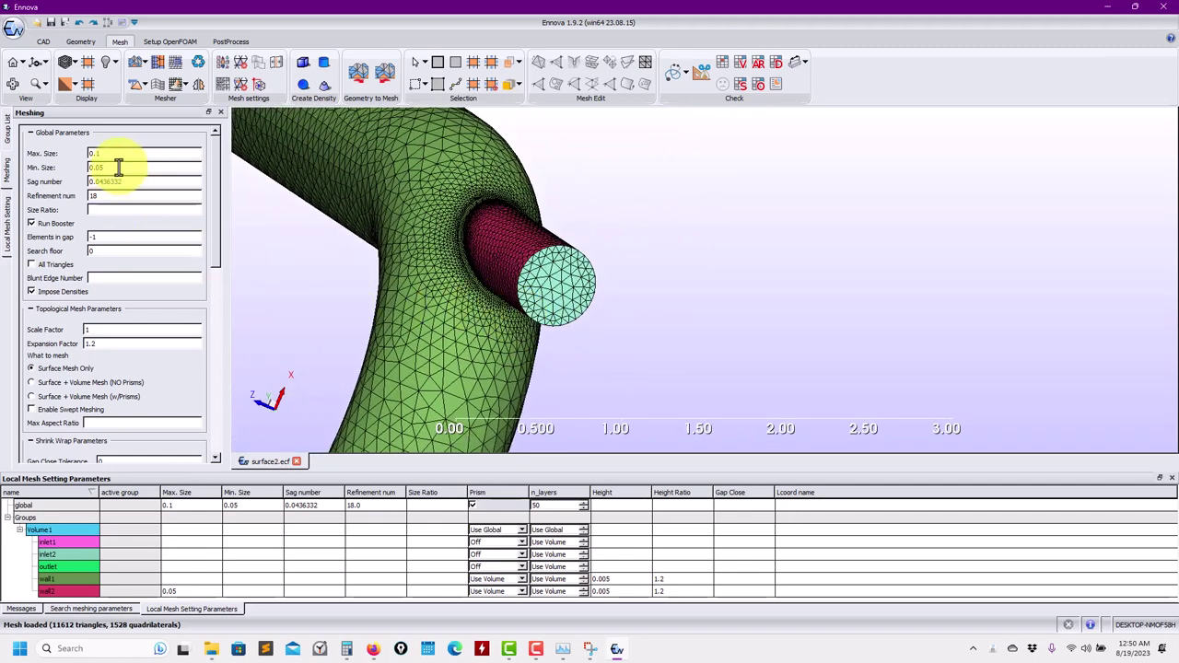
Step: Set the global minimum size to 0.01, regenerate the surface mesh and inspect it around the branch pipe junction
{"action": "left_click", "coordinate": [135, 66]}
{"action": "left_click", "coordinate": [550, 339]}
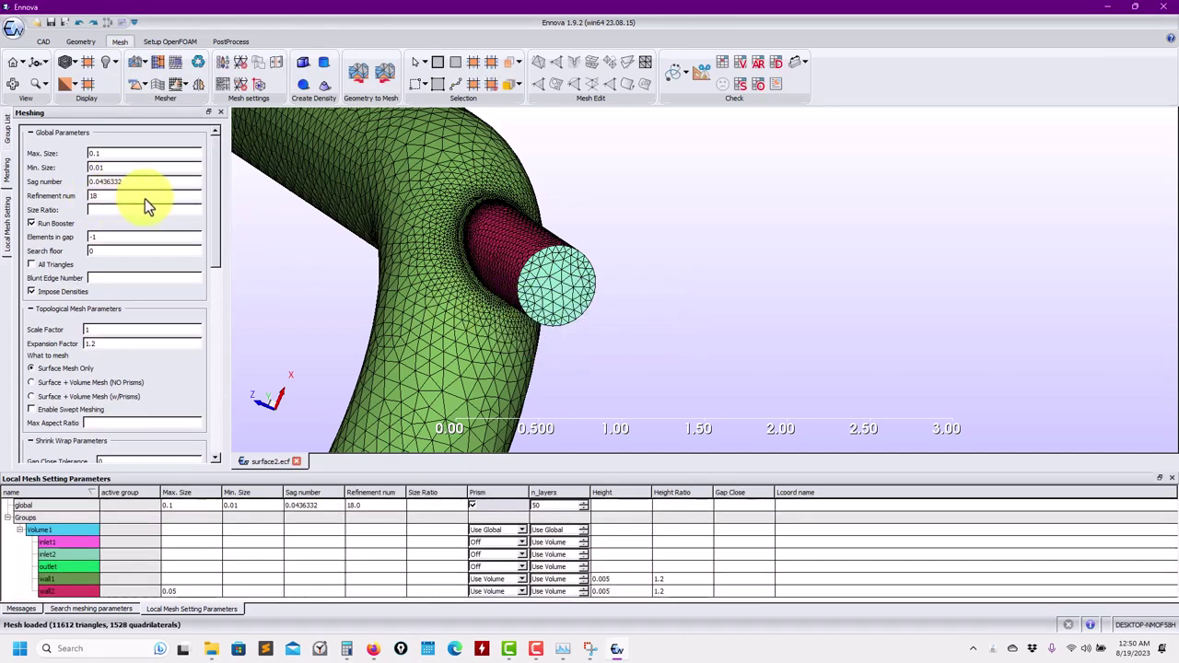
{"action": "double_click", "coordinate": [87, 199]}
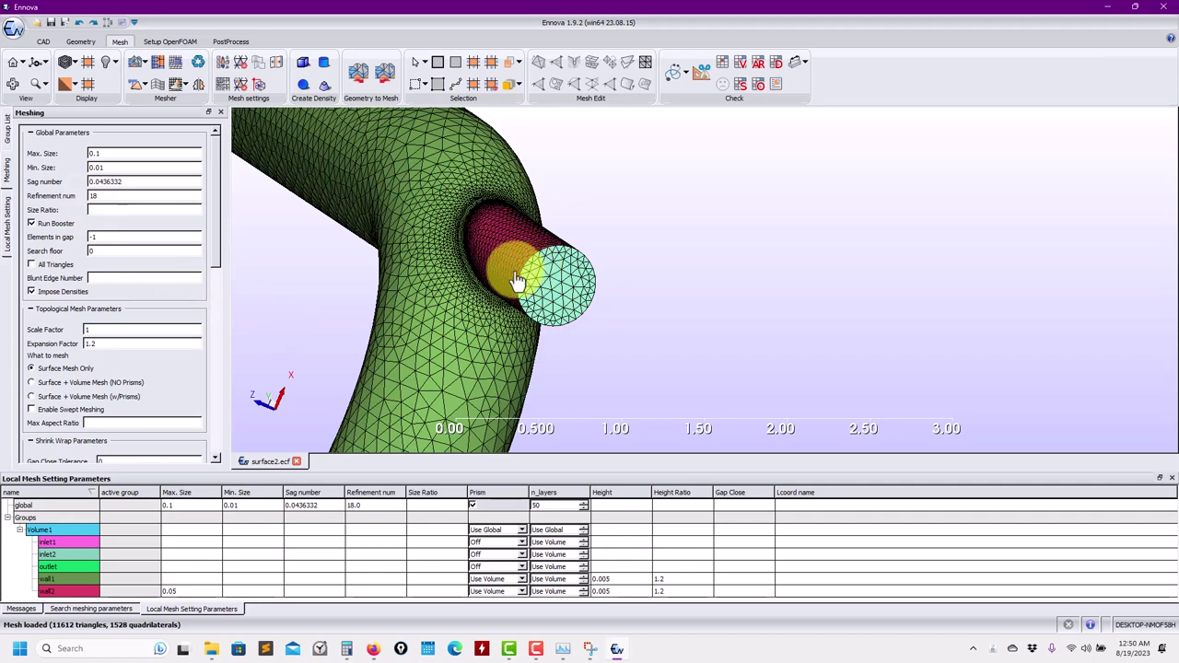
{"action": "double_click", "coordinate": [102, 195]}
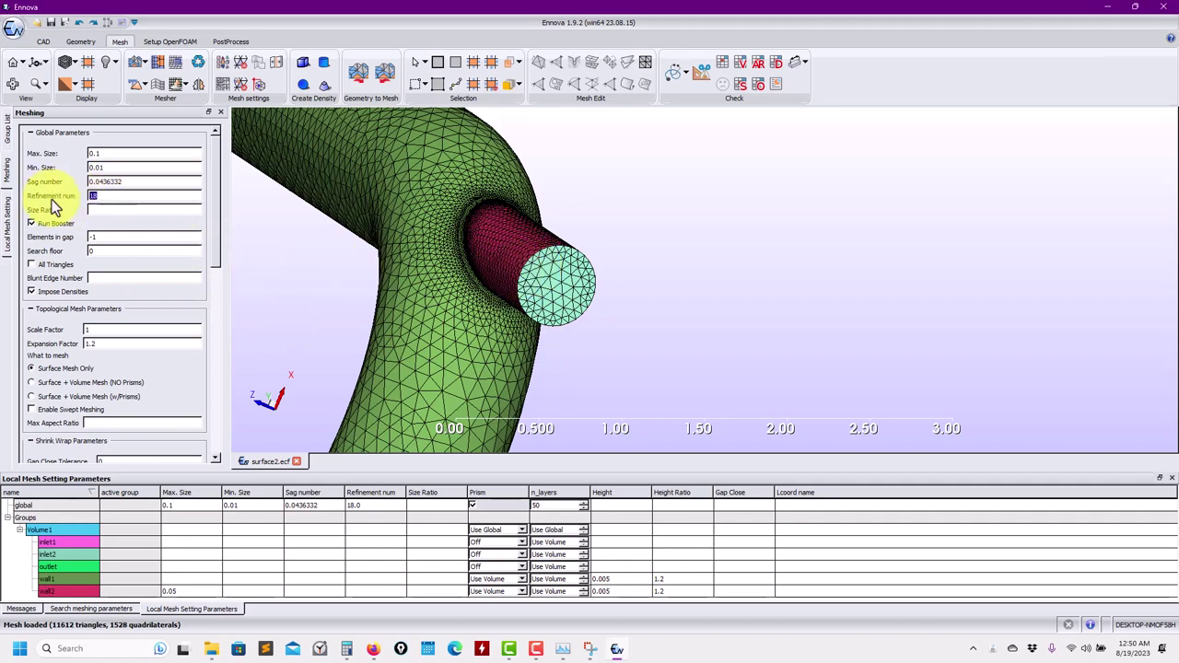
{"action": "left_click_drag", "start_coordinate": [303, 229], "coordinate": [561, 338]}
{"action": "scroll", "coordinate": [469, 321], "scroll_direction": "up", "scroll_amount": 3}
{"action": "left_click_drag", "start_coordinate": [468, 321], "coordinate": [604, 324]}
{"action": "scroll", "coordinate": [442, 279], "scroll_direction": "up", "scroll_amount": 2}
{"action": "scroll", "coordinate": [632, 289], "scroll_direction": "down", "scroll_amount": 4}
{"action": "scroll", "coordinate": [674, 302], "scroll_direction": "up", "scroll_amount": 4}
{"action": "scroll", "coordinate": [627, 266], "scroll_direction": "up", "scroll_amount": 2}
Step: Display the geometry instead of the mesh and set the maximum size of the curved junction edge to 0.1
{"action": "left_click", "coordinate": [7, 131]}
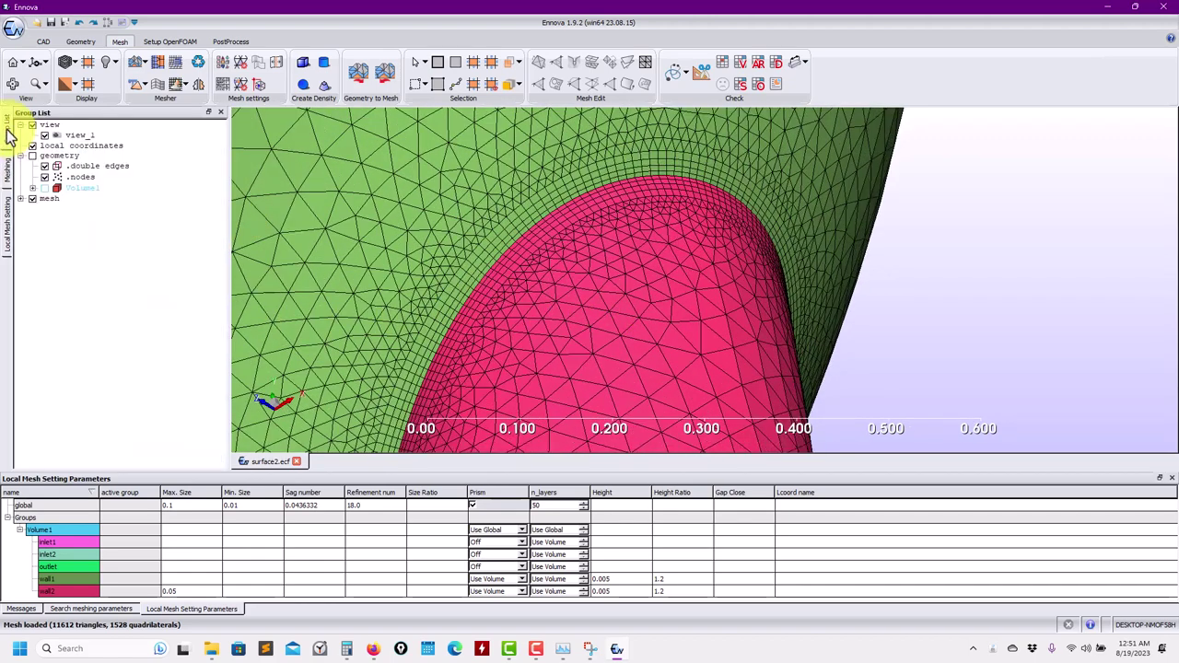
{"action": "left_click", "coordinate": [32, 199]}
{"action": "left_click", "coordinate": [43, 158]}
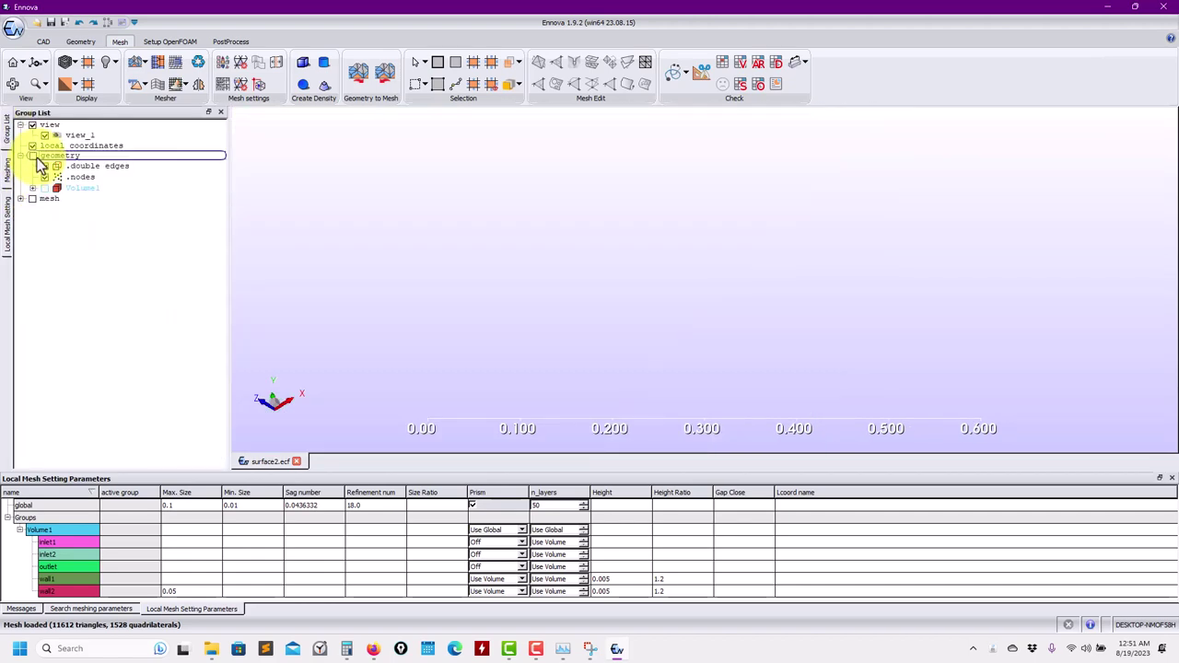
{"action": "left_click", "coordinate": [32, 156]}
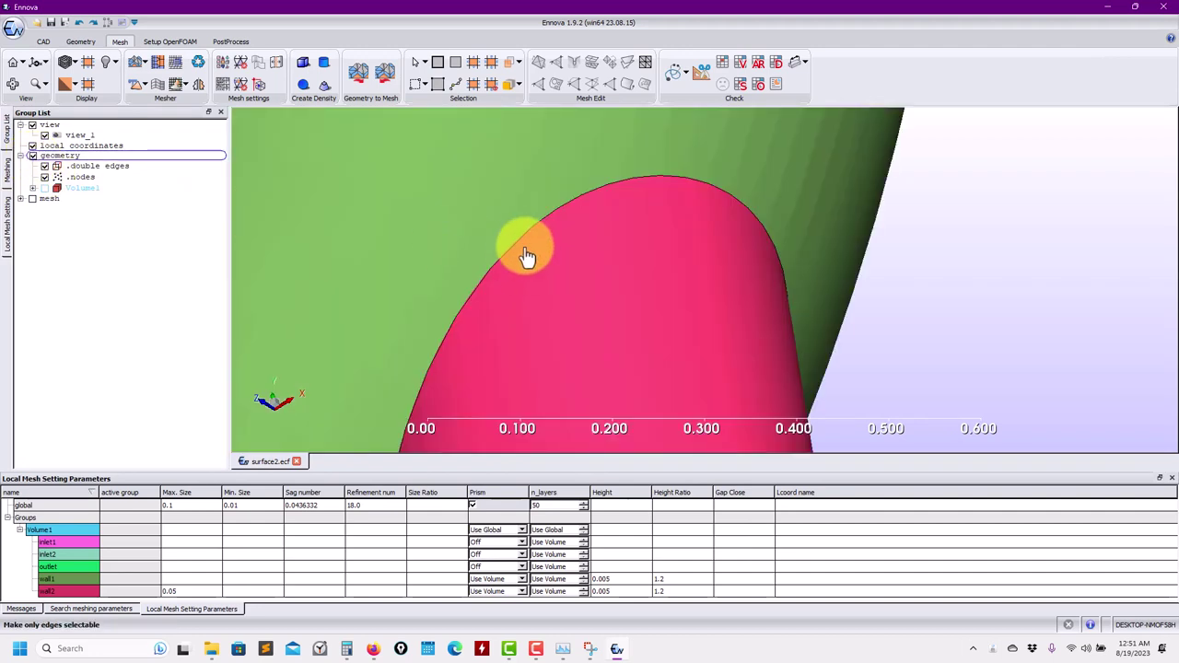
{"action": "left_click", "coordinate": [523, 244]}
{"action": "right_click", "coordinate": [523, 244]}
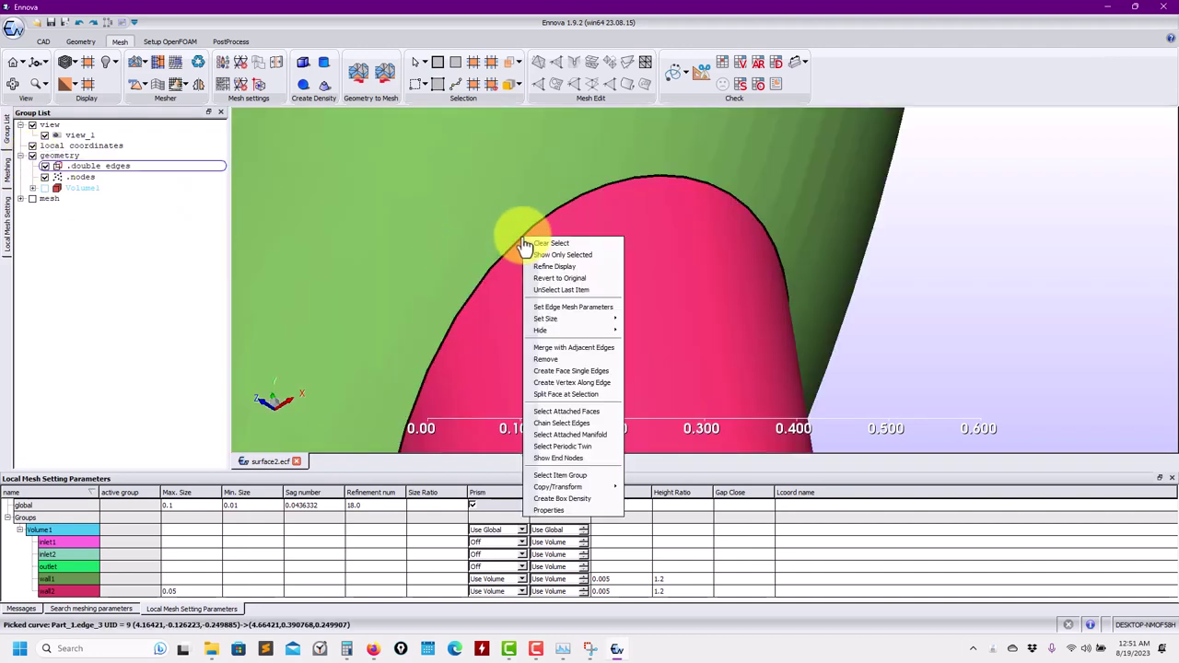
{"action": "left_click", "coordinate": [558, 309]}
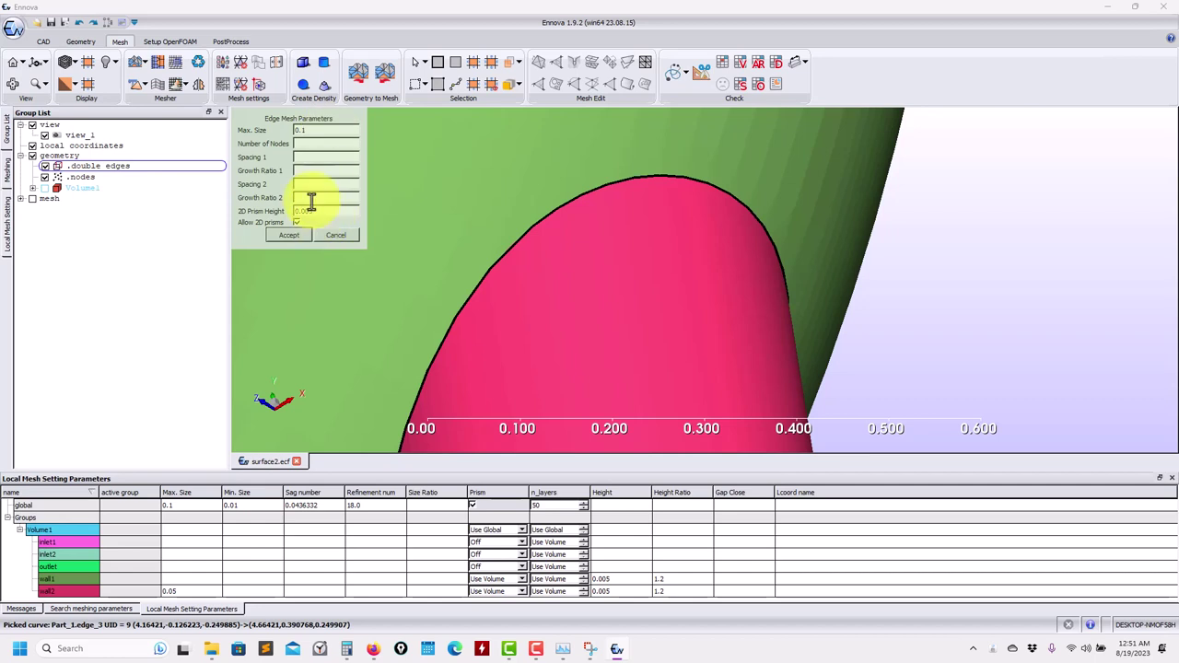
{"action": "left_click", "coordinate": [309, 235]}
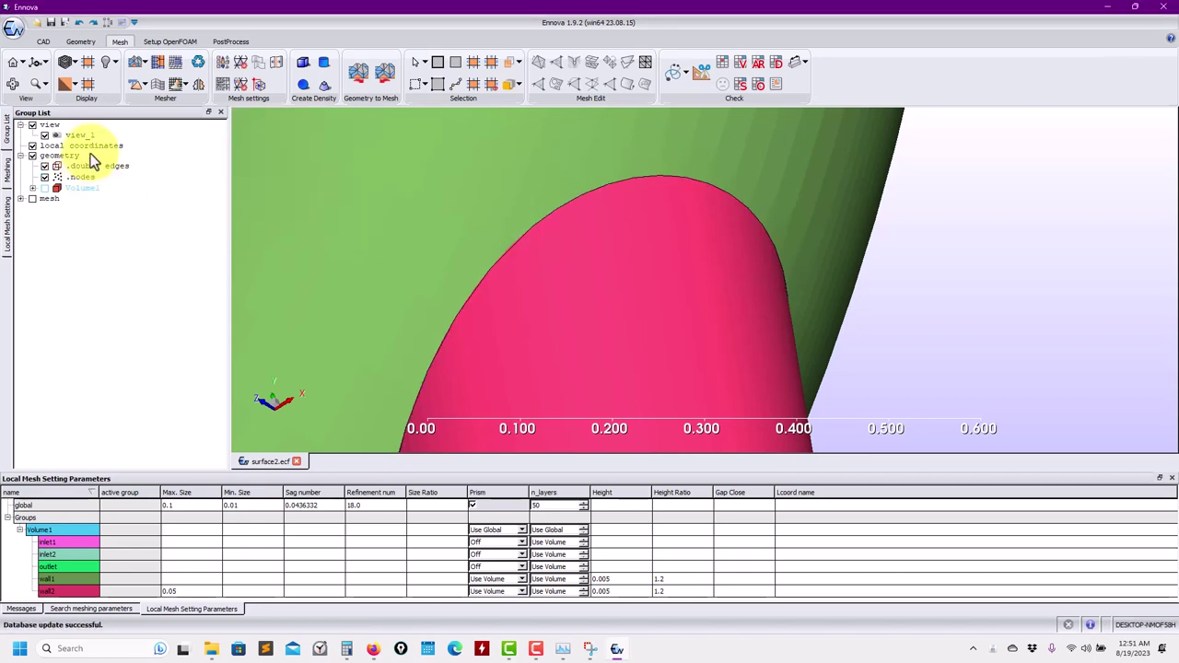
Step: Regenerate the surface mesh, clearing the existing one, and examine the quad layers on both sides of the junction edge
{"action": "left_click", "coordinate": [138, 62]}
{"action": "left_click", "coordinate": [529, 340]}
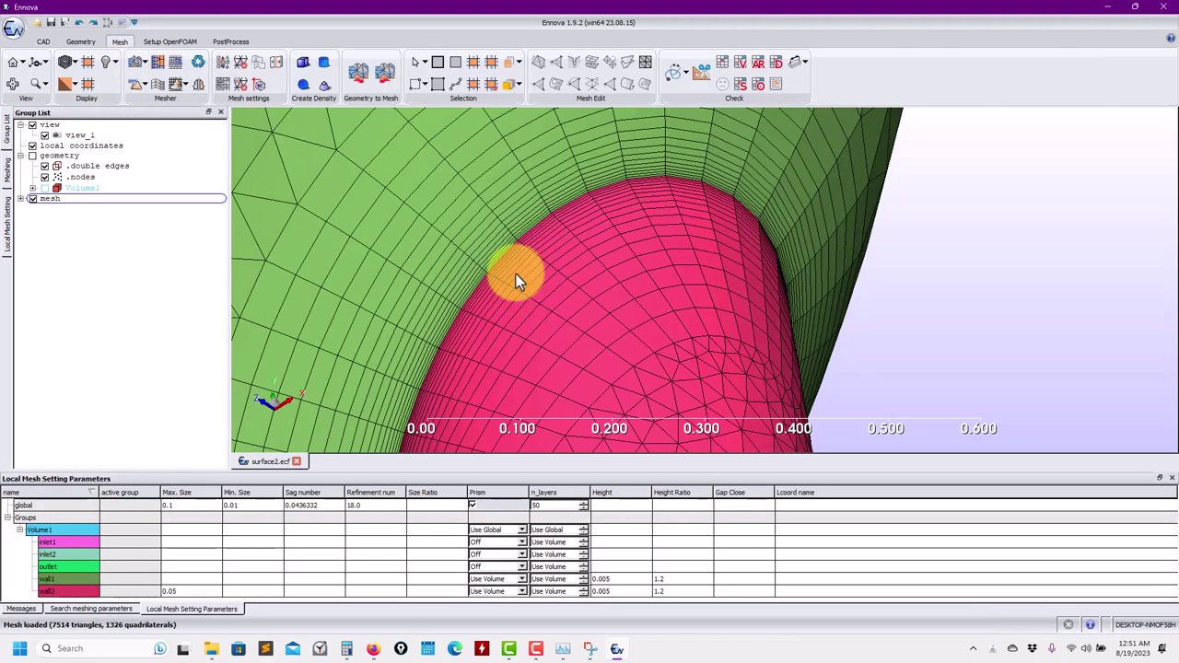
{"action": "scroll", "coordinate": [528, 249], "scroll_direction": "up", "scroll_amount": 5}
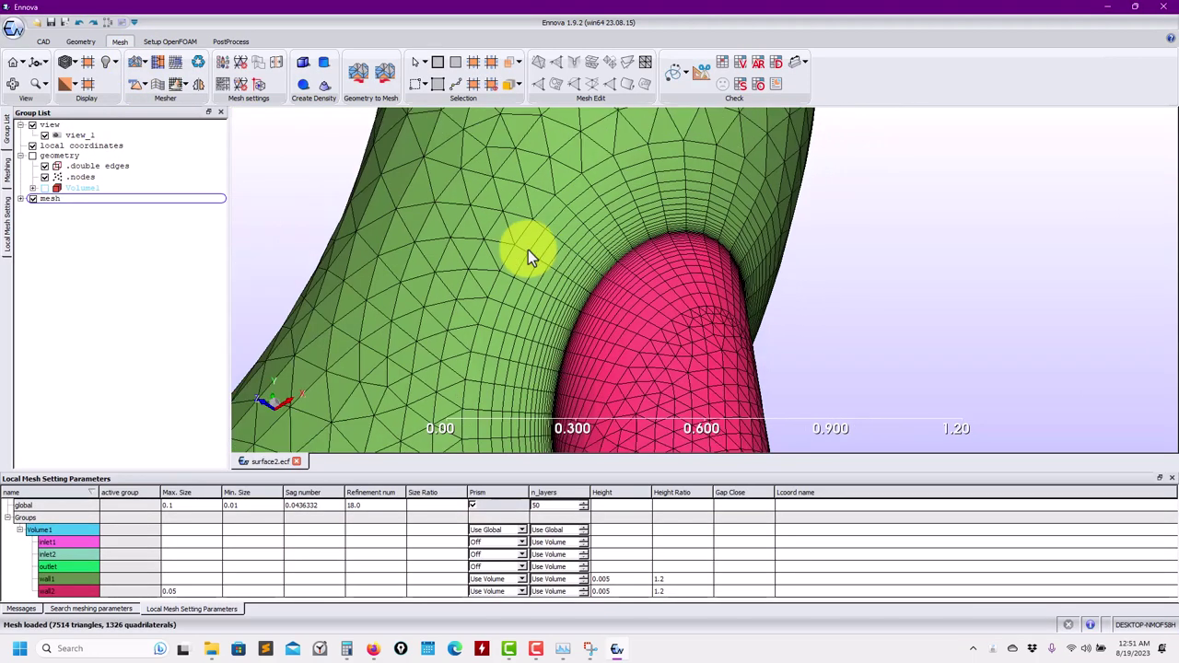
{"action": "scroll", "coordinate": [753, 286], "scroll_direction": "up", "scroll_amount": 5}
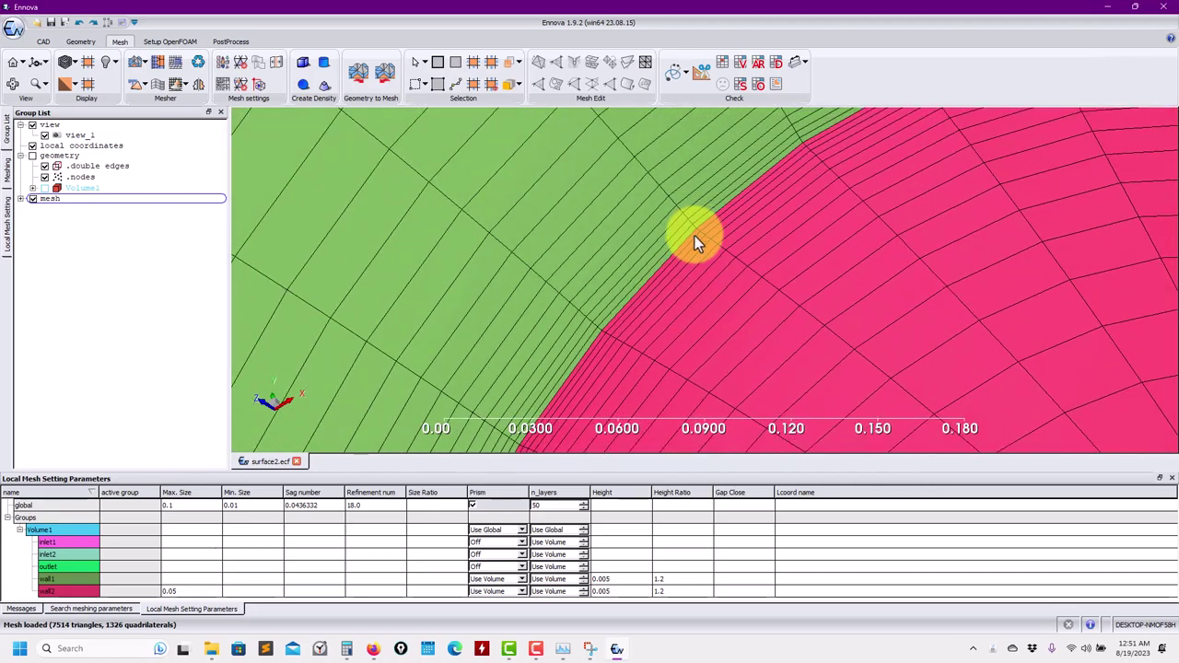
{"action": "scroll", "coordinate": [694, 236], "scroll_direction": "down", "scroll_amount": 8}
{"action": "scroll", "coordinate": [702, 279], "scroll_direction": "up", "scroll_amount": 8}
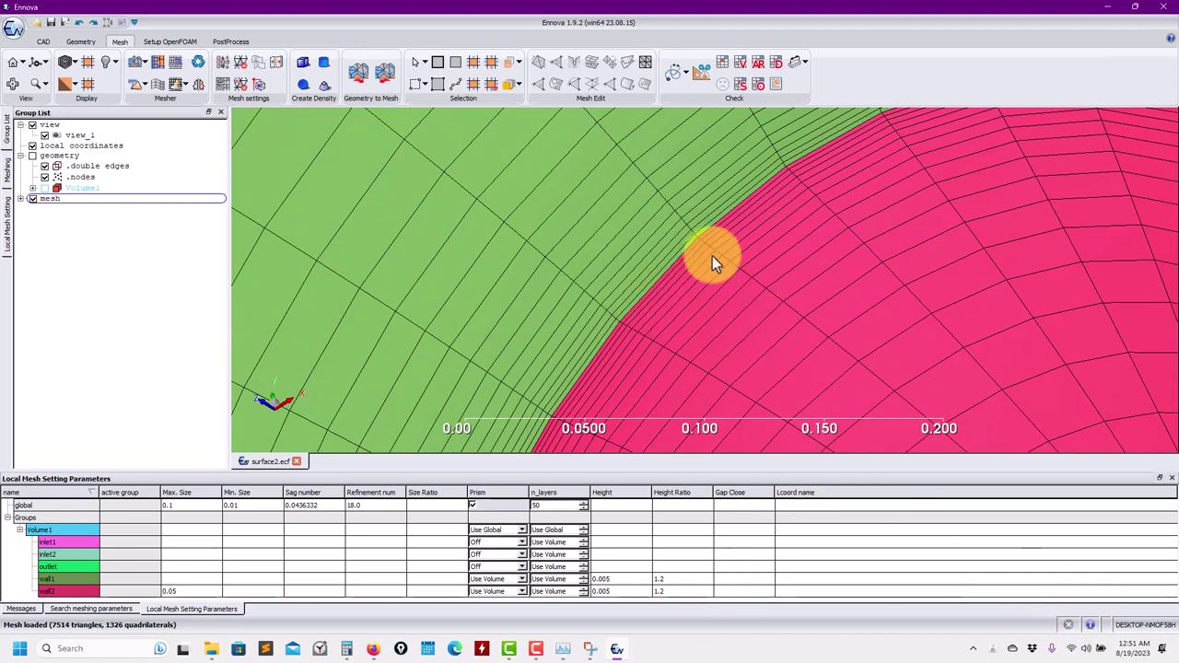
{"action": "scroll", "coordinate": [693, 327], "scroll_direction": "down", "scroll_amount": 6}
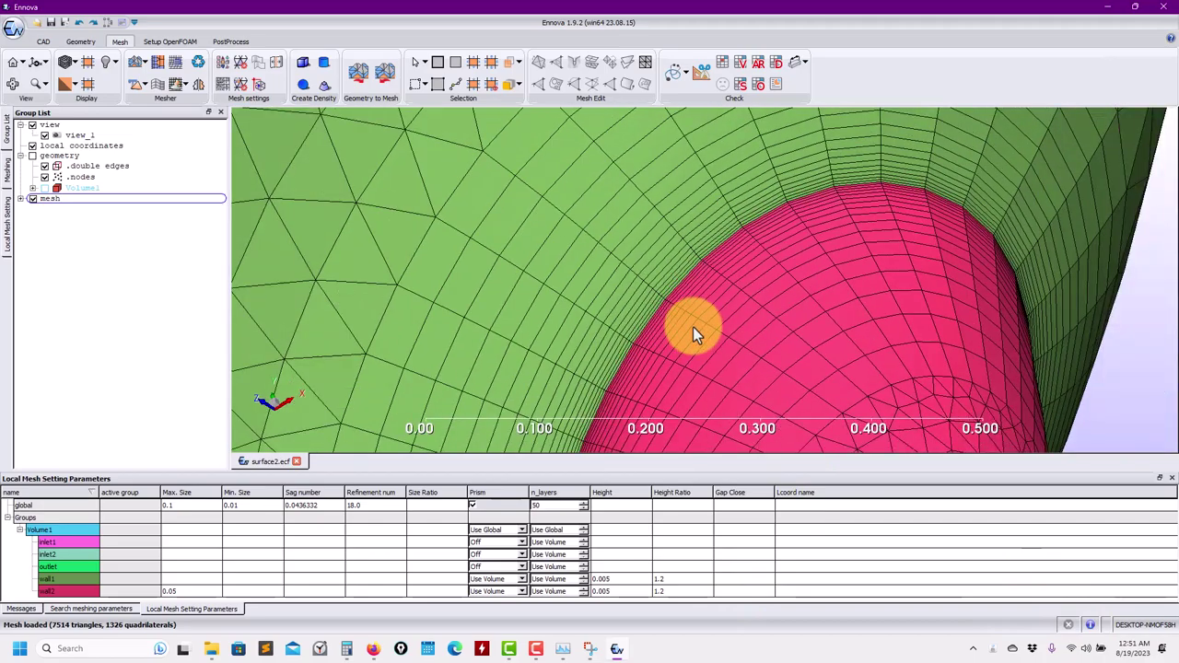
{"action": "left_click_drag", "start_coordinate": [694, 330], "coordinate": [264, 135]}
{"action": "scroll", "coordinate": [701, 338], "scroll_direction": "down", "scroll_amount": 3}
{"action": "scroll", "coordinate": [698, 340], "scroll_direction": "up", "scroll_amount": 2}
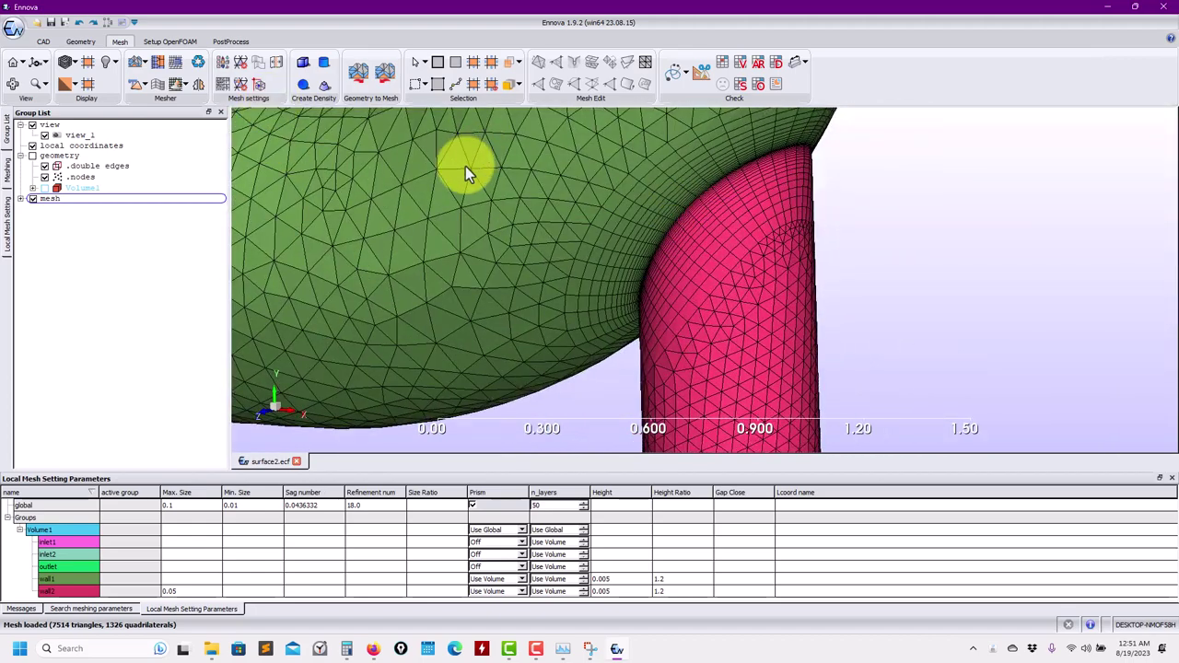
Step: Generate the prism layers from the surface mesh and bring the sharp corner between main and branch pipe into close view
{"action": "left_click_drag", "start_coordinate": [465, 170], "coordinate": [185, 99]}
{"action": "left_click", "coordinate": [149, 87]}
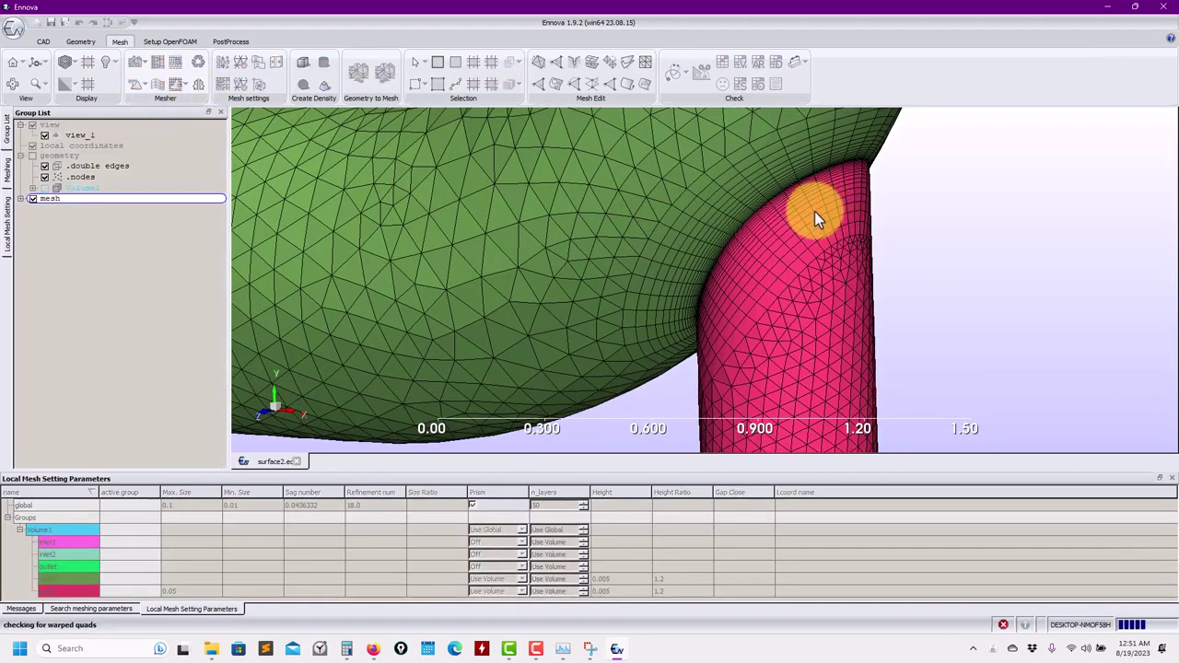
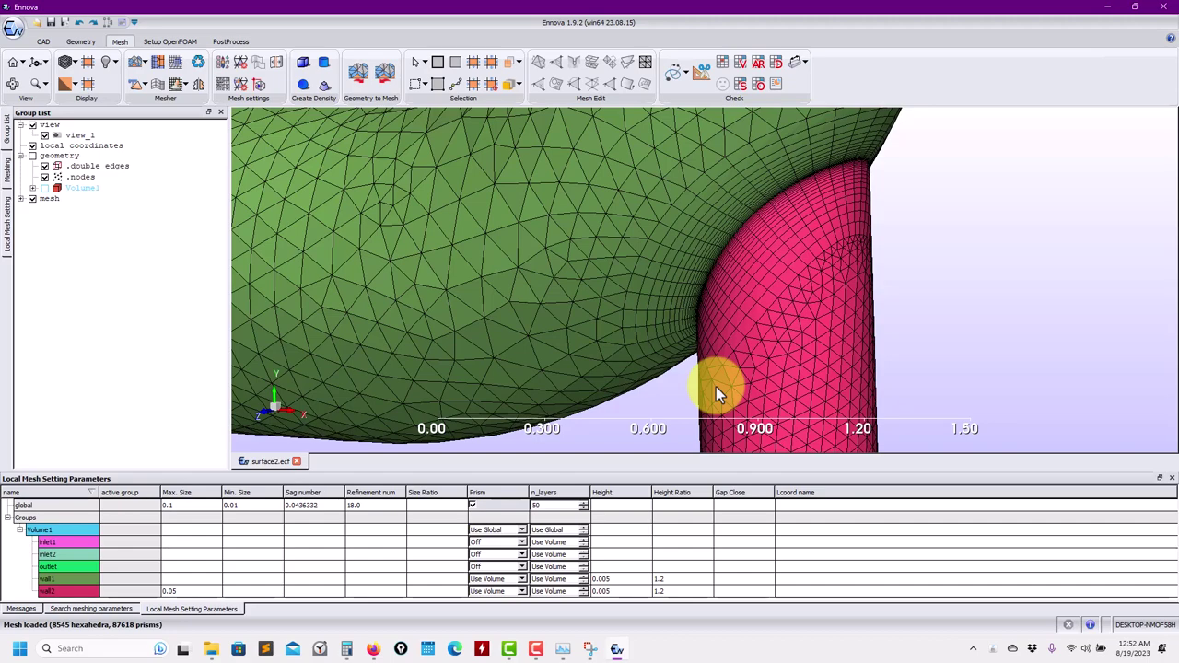
{"action": "scroll", "coordinate": [745, 261], "scroll_direction": "up", "scroll_amount": 3}
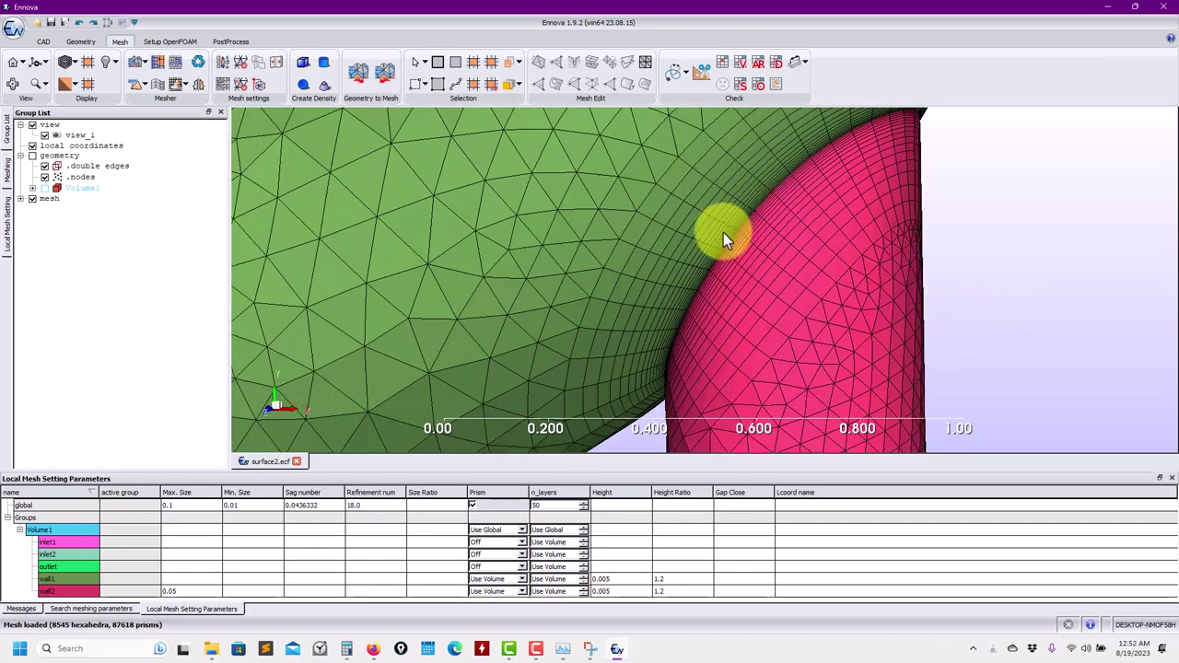
{"action": "middle_click_drag", "start_coordinate": [723, 238], "coordinate": [728, 200]}
{"action": "scroll", "coordinate": [615, 244], "scroll_direction": "up", "scroll_amount": 5}
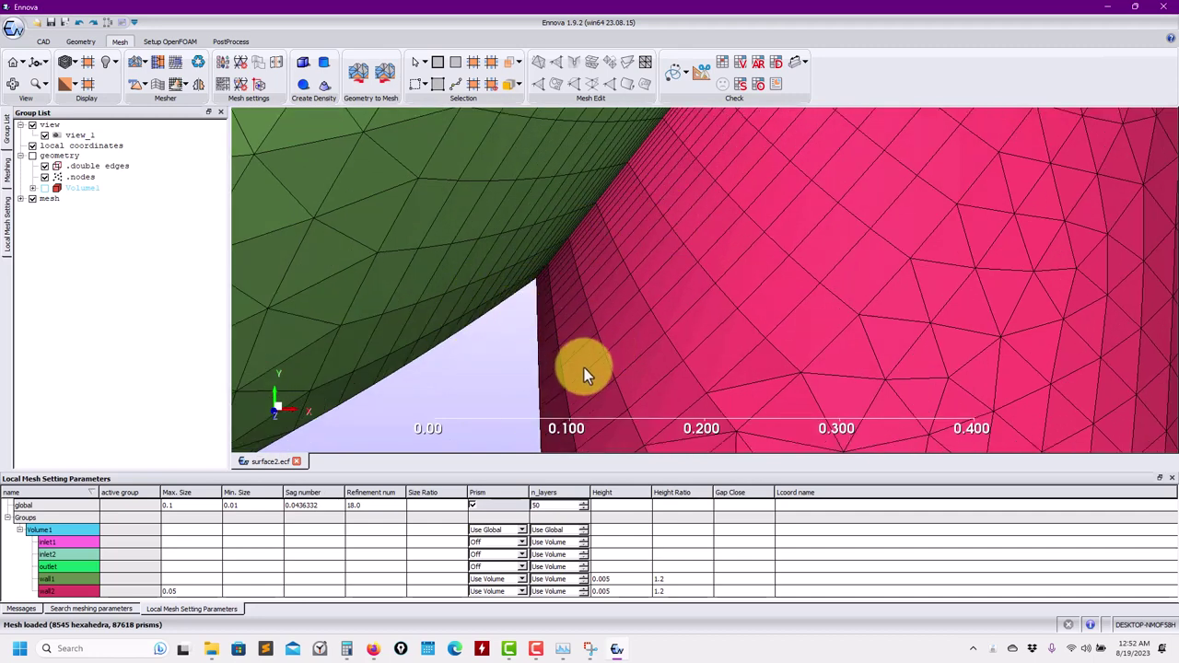
Step: Extract a Z-plane cut through the mesh and examine the prism layers at the sharp corner and along both pipes
{"action": "left_click", "coordinate": [699, 71]}
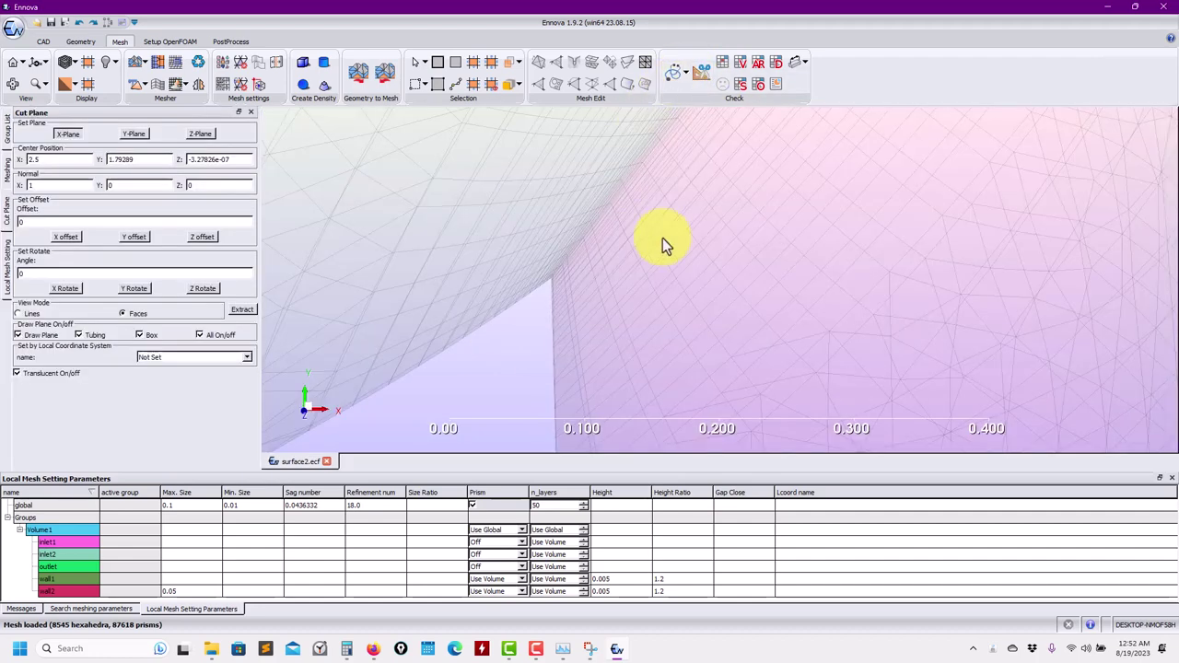
{"action": "left_click", "coordinate": [196, 134]}
{"action": "left_click", "coordinate": [242, 310]}
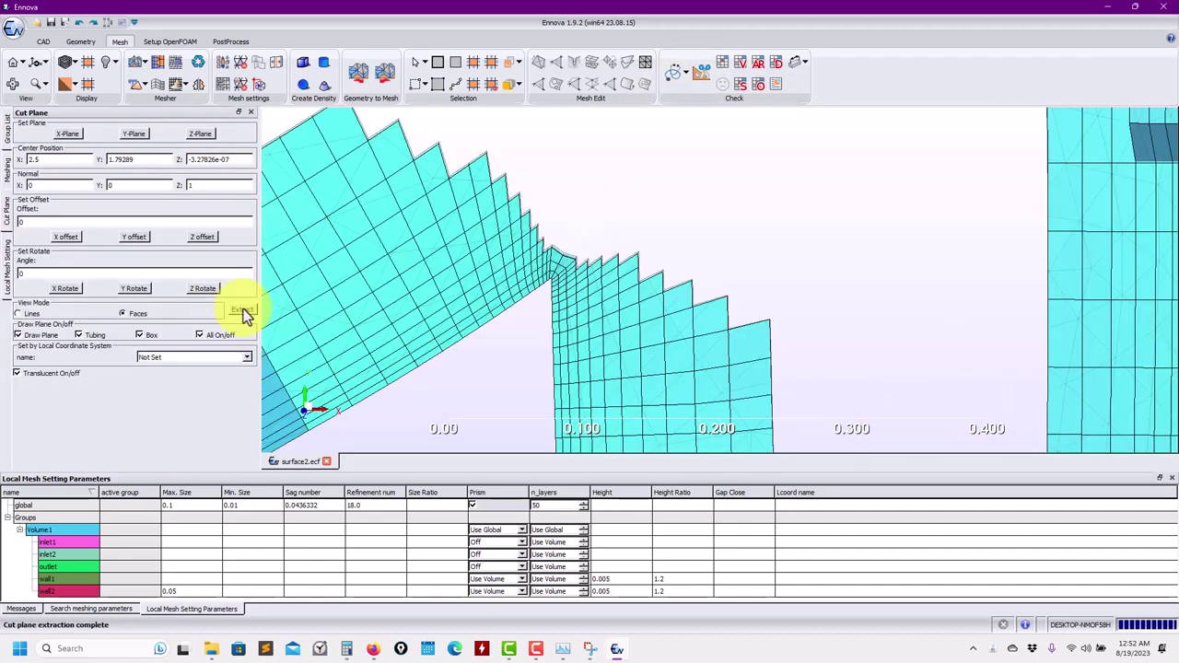
{"action": "scroll", "coordinate": [675, 311], "scroll_direction": "down", "scroll_amount": 5}
{"action": "scroll", "coordinate": [678, 318], "scroll_direction": "up", "scroll_amount": 3}
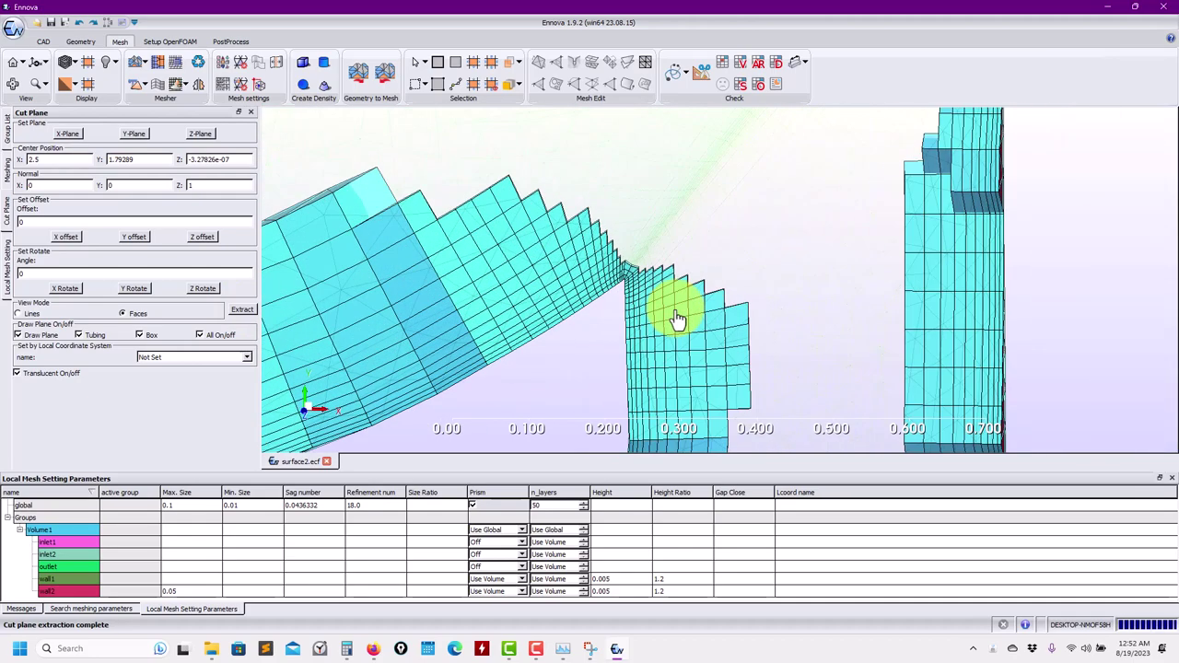
{"action": "scroll", "coordinate": [677, 319], "scroll_direction": "down", "scroll_amount": 5}
{"action": "scroll", "coordinate": [650, 353], "scroll_direction": "up", "scroll_amount": 4}
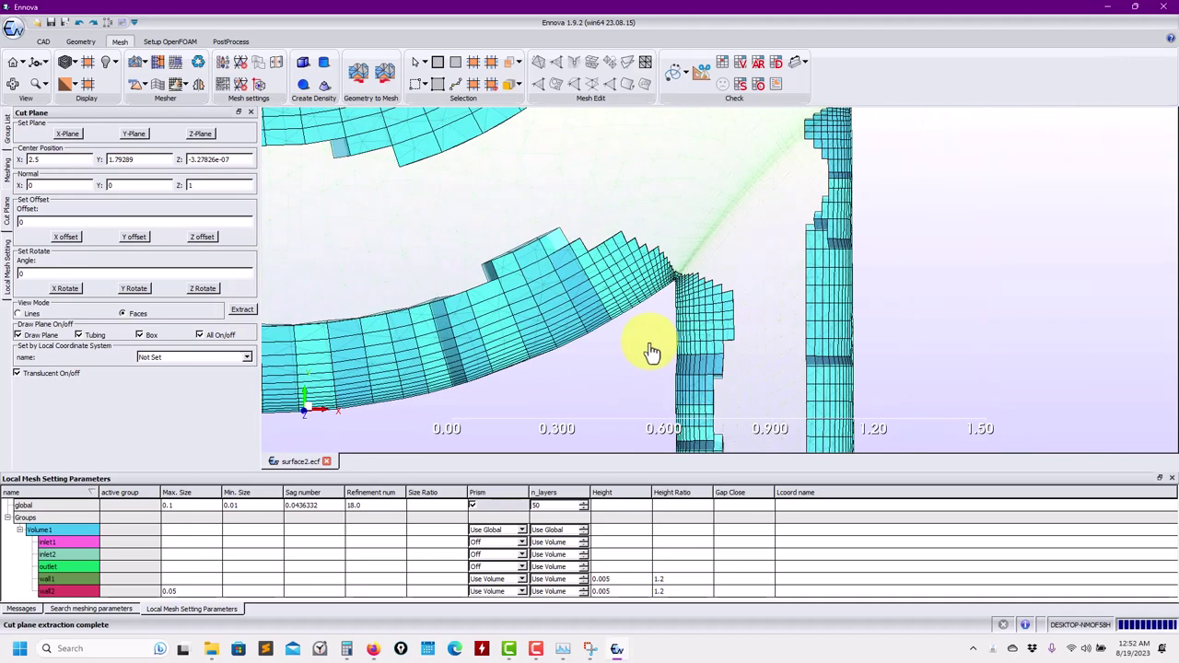
{"action": "scroll", "coordinate": [650, 352], "scroll_direction": "down", "scroll_amount": 3}
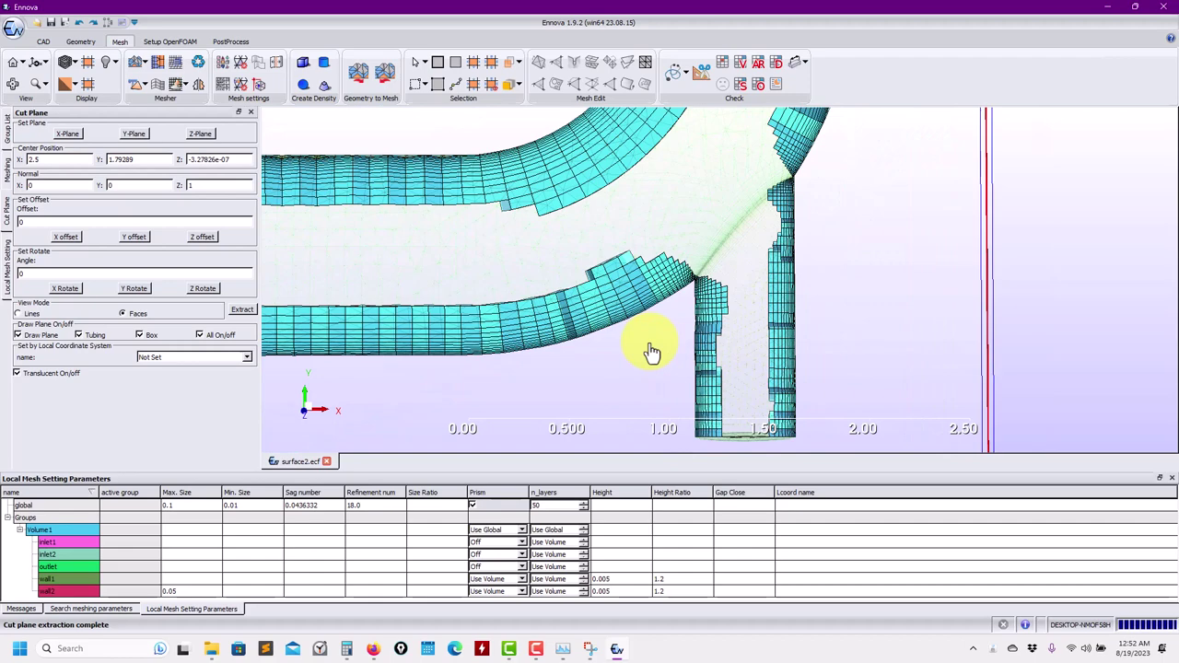
{"action": "scroll", "coordinate": [650, 352], "scroll_direction": "down", "scroll_amount": 4}
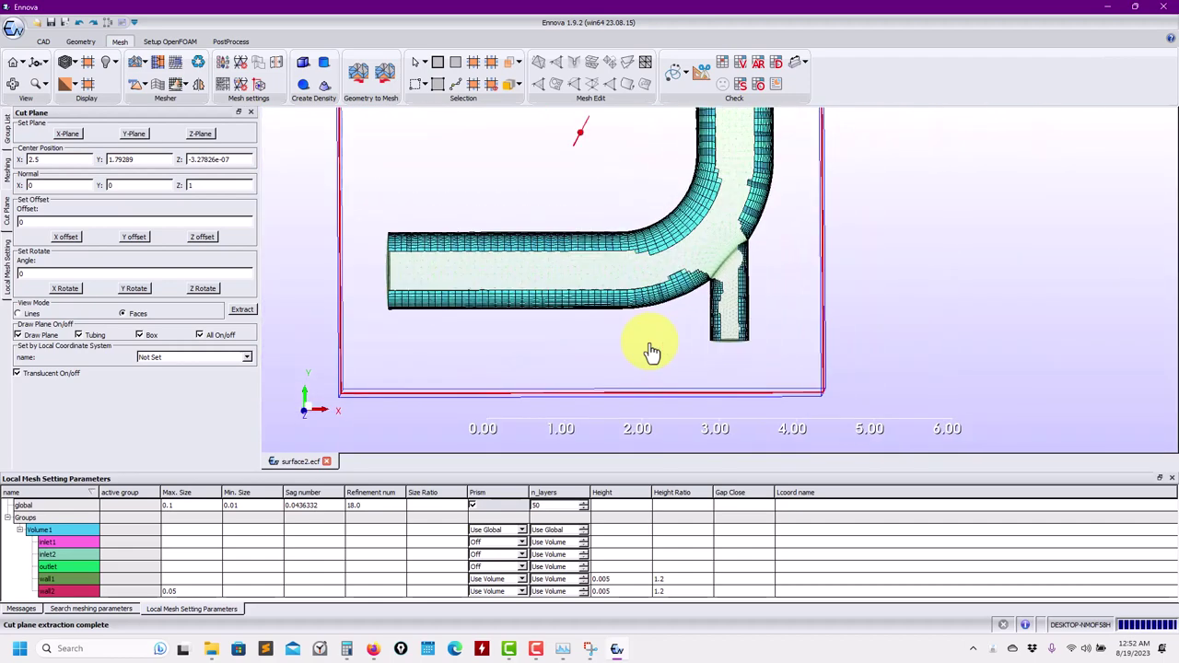
{"action": "scroll", "coordinate": [651, 353], "scroll_direction": "up", "scroll_amount": 8}
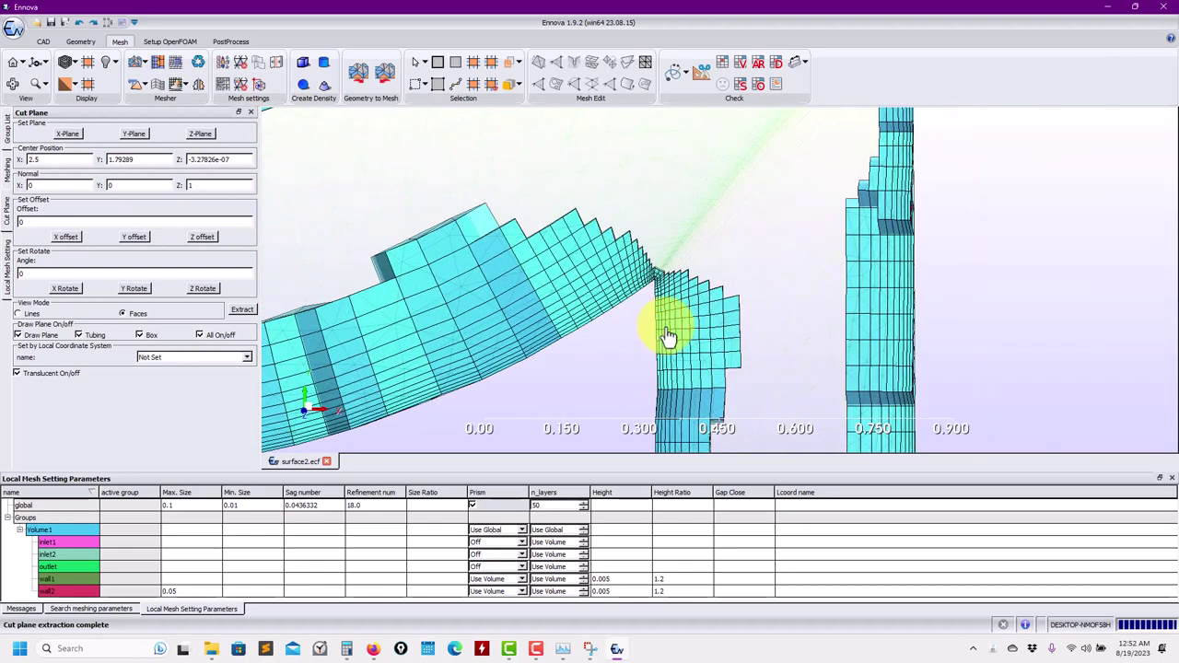
{"action": "scroll", "coordinate": [668, 337], "scroll_direction": "up", "scroll_amount": 2}
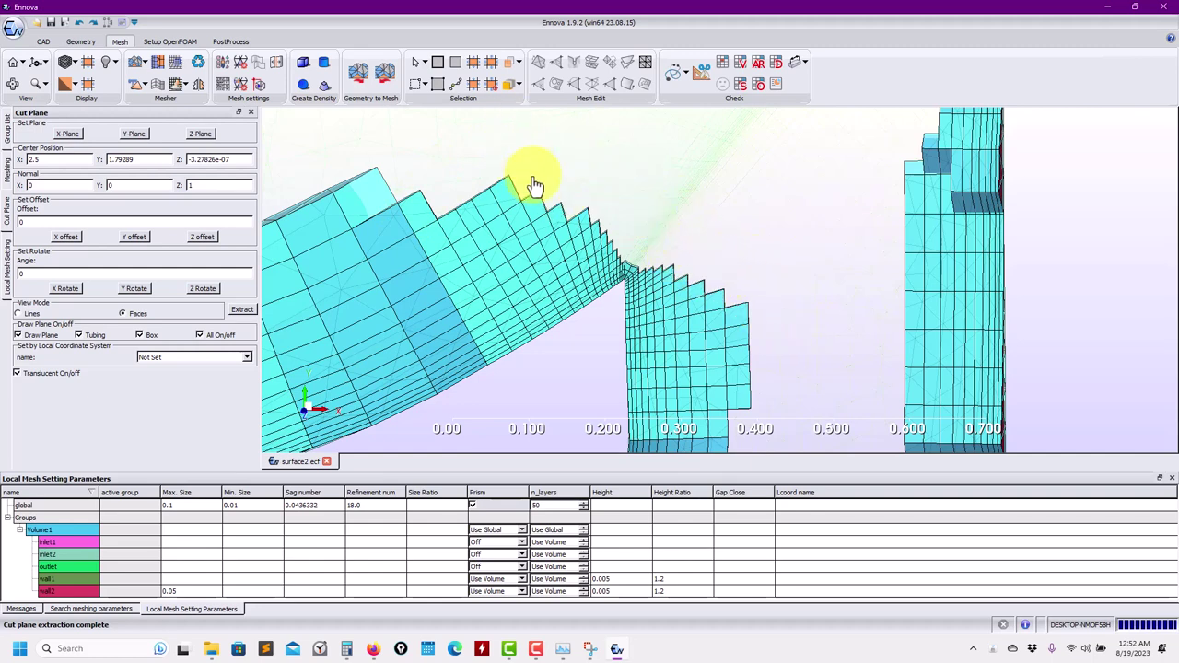
Step: Review the boundary layer minimum quality, separating angle and maximum height/base ratio in the meshing parameters
{"action": "left_click", "coordinate": [11, 138]}
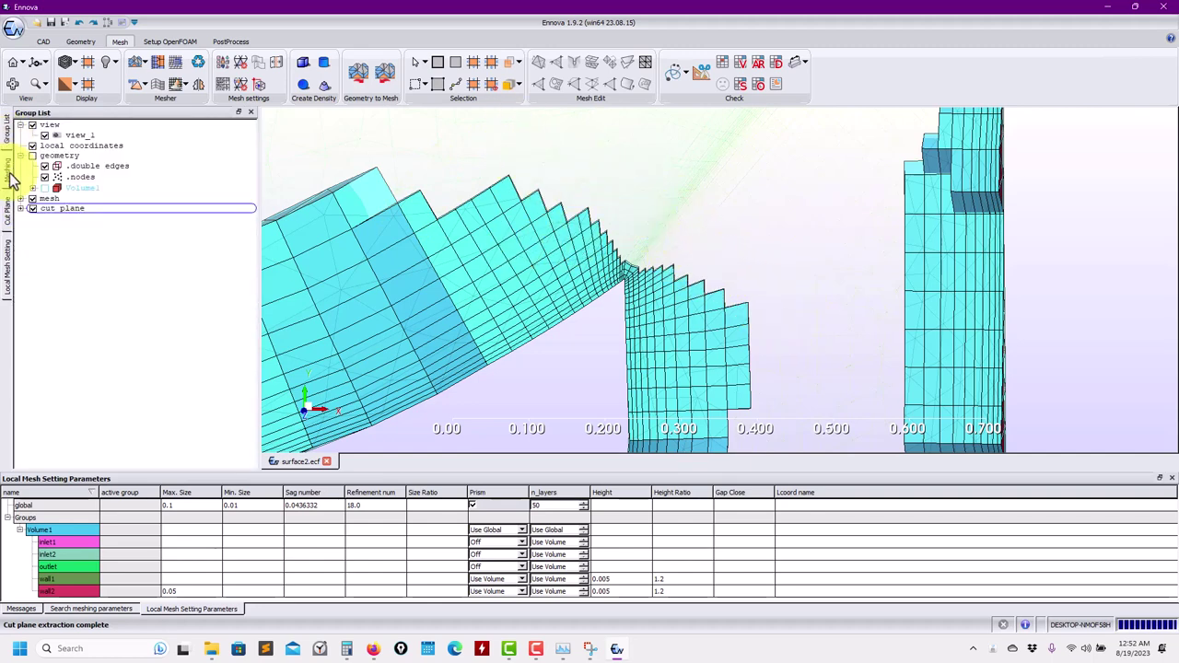
{"action": "left_click", "coordinate": [9, 171]}
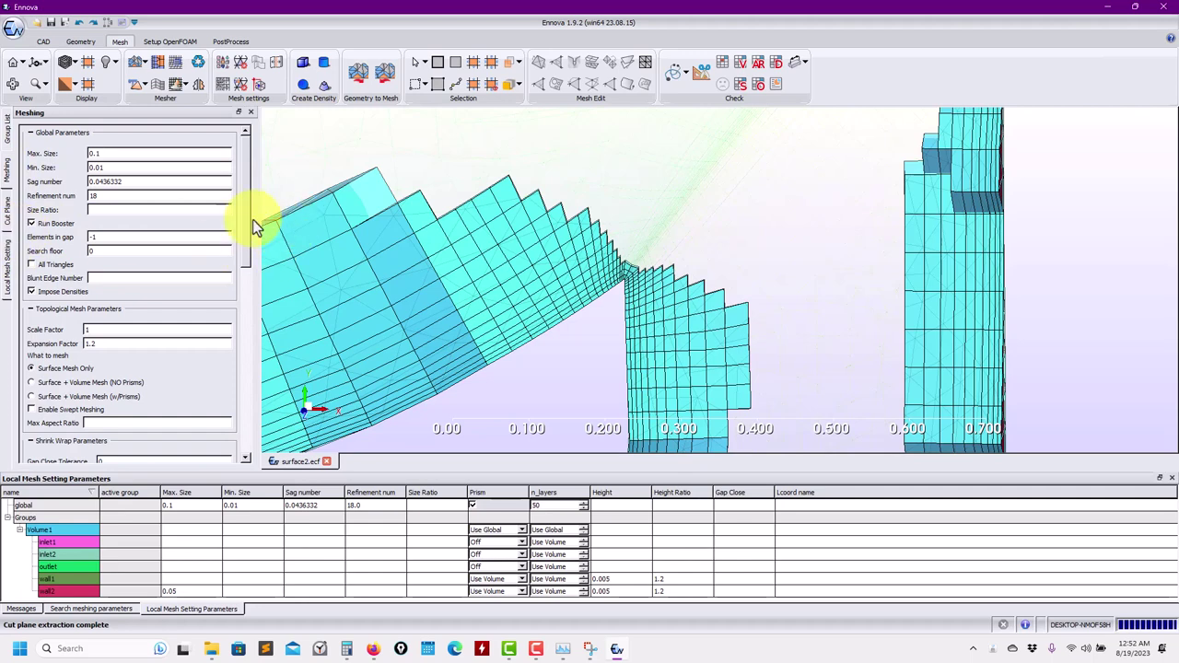
{"action": "scroll", "coordinate": [245, 226], "scroll_direction": "down", "scroll_amount": 10}
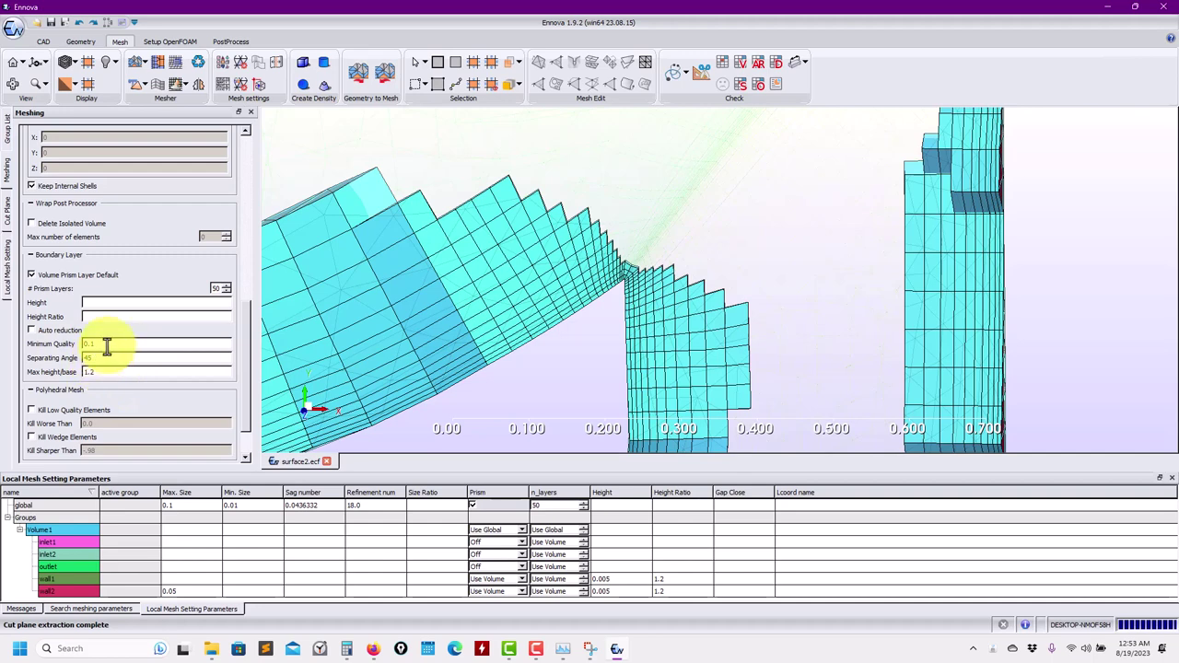
{"action": "left_click_drag", "start_coordinate": [92, 344], "coordinate": [40, 339]}
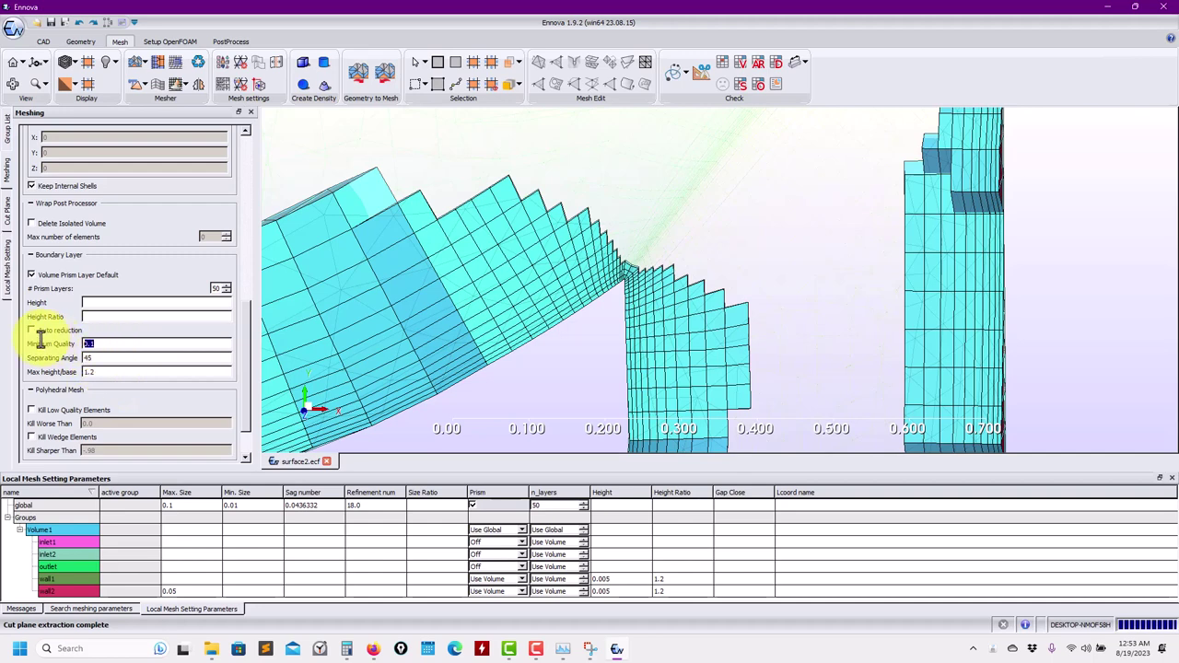
{"action": "left_click", "coordinate": [104, 359]}
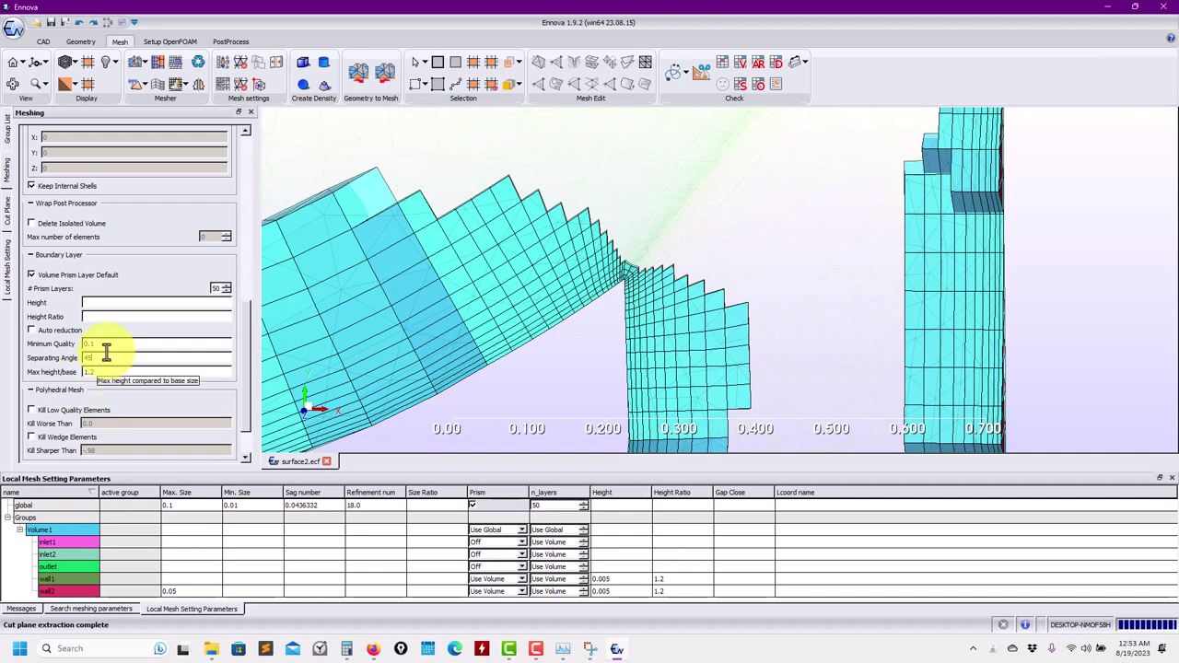
Step: Compute the mesh quality and show the elements in the 0.2 to 0.3 range, keeping the cut corner uncovered
{"action": "left_click", "coordinate": [722, 66]}
{"action": "left_click_drag", "start_coordinate": [776, 264], "coordinate": [771, 408]}
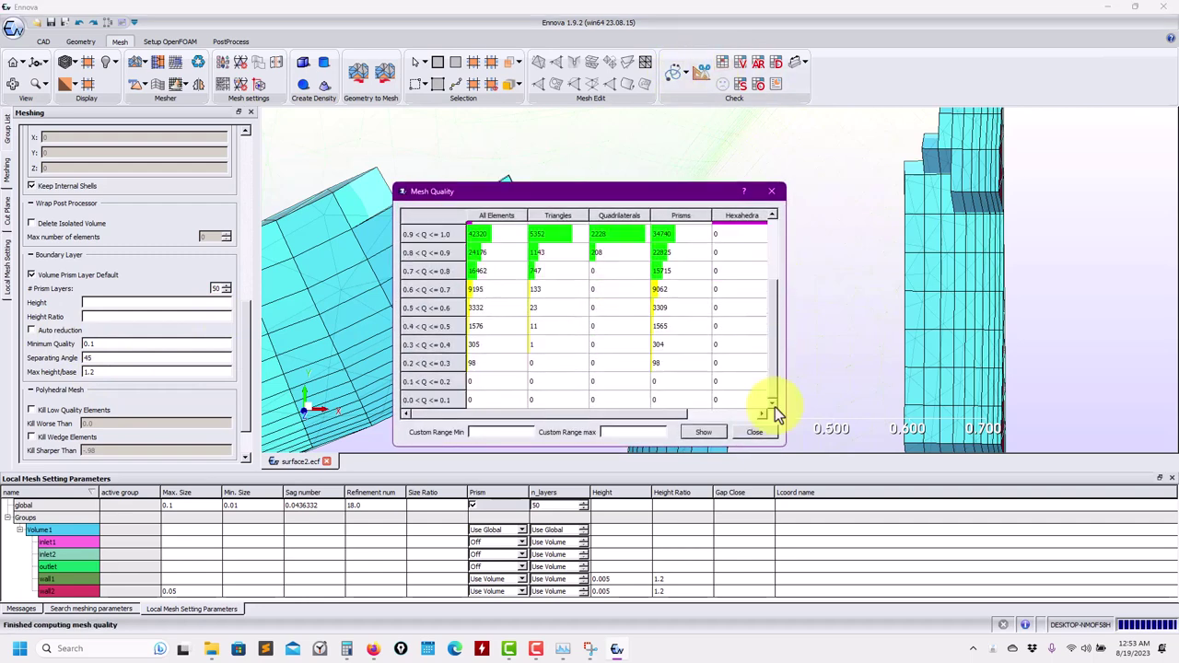
{"action": "left_click", "coordinate": [419, 364]}
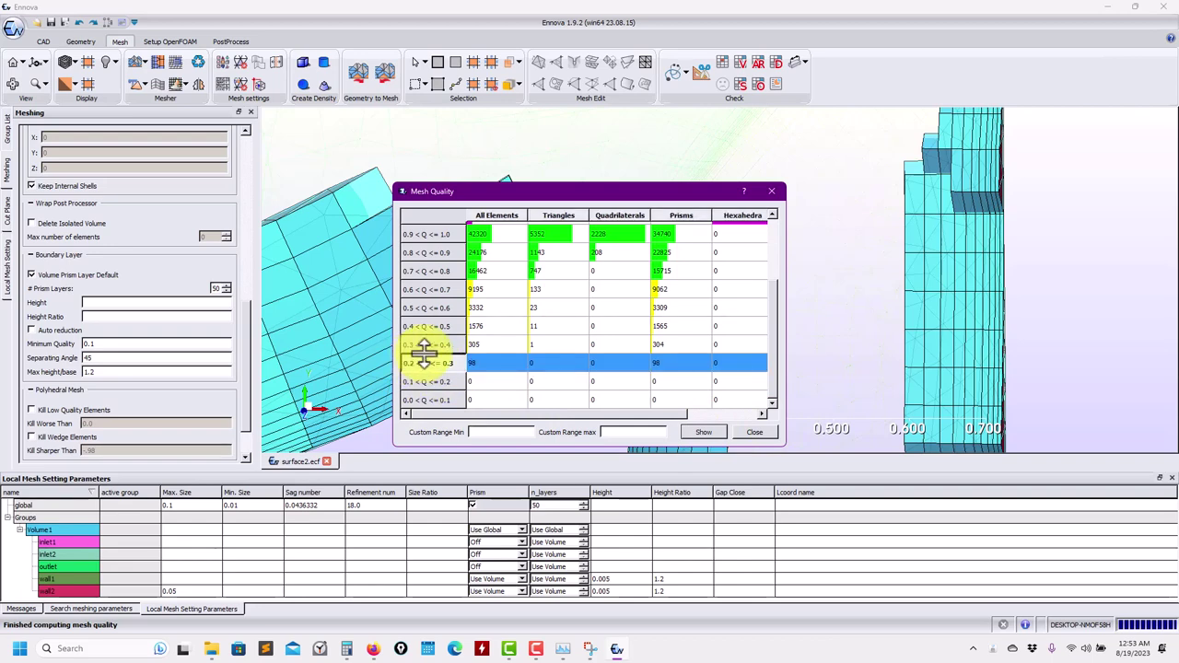
{"action": "left_click", "coordinate": [702, 432]}
{"action": "left_click_drag", "start_coordinate": [689, 190], "coordinate": [335, 152]}
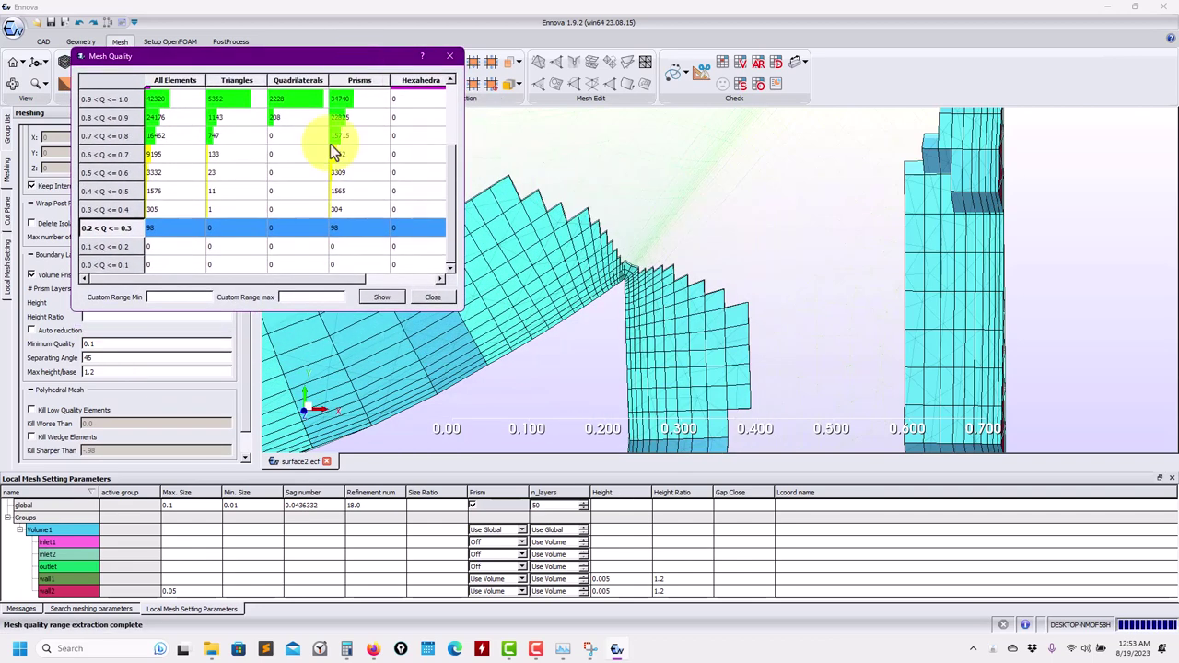
Step: Show the mesh elements in the 0.3 to 0.4 quality range and view where they lie along the pipes
{"action": "scroll", "coordinate": [666, 297], "scroll_direction": "down", "scroll_amount": 5}
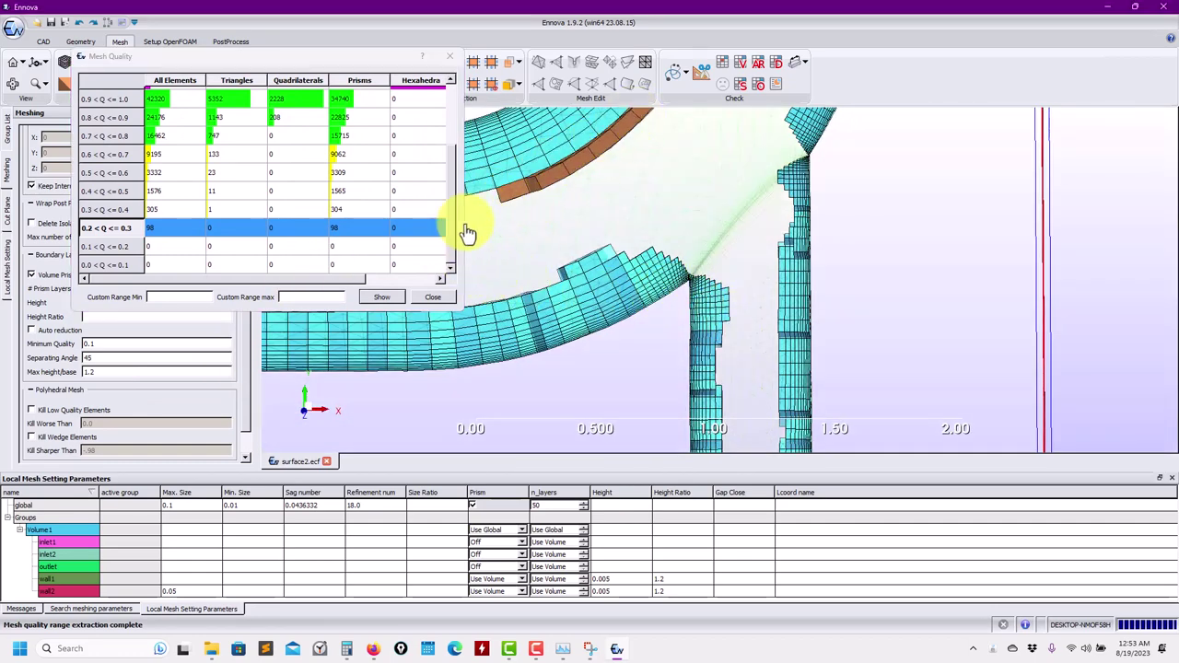
{"action": "left_click", "coordinate": [109, 209]}
{"action": "left_click", "coordinate": [379, 297]}
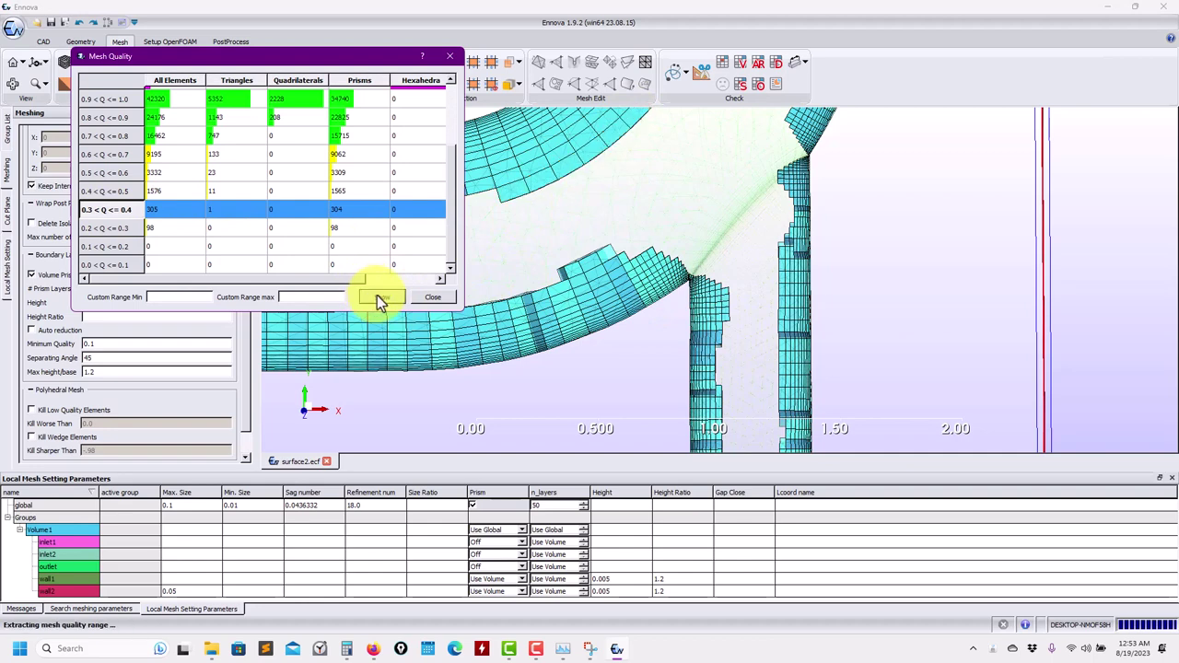
{"action": "scroll", "coordinate": [602, 342], "scroll_direction": "down", "scroll_amount": 3}
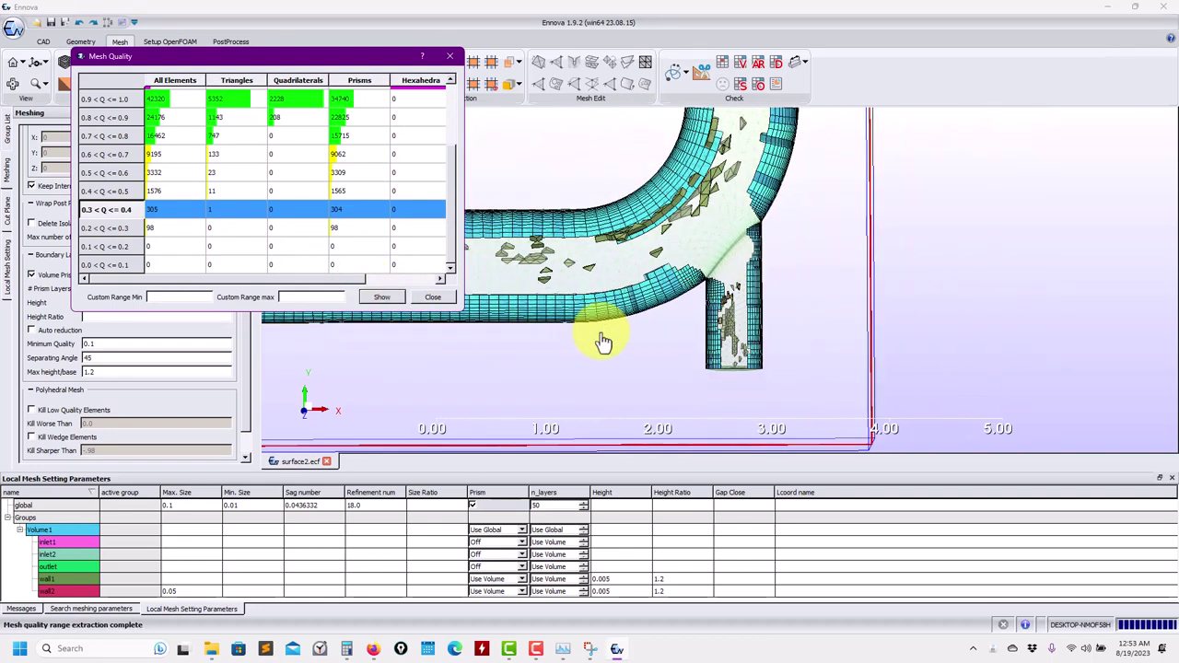
Step: Show the elements of the 0.2 to 0.3 and 0.3 to 0.4 quality ranges together, and close the quality report
{"action": "scroll", "coordinate": [602, 341], "scroll_direction": "up", "scroll_amount": 2}
{"action": "left_click", "coordinate": [102, 228], "text": "ctrl"}
{"action": "left_click", "coordinate": [391, 297]}
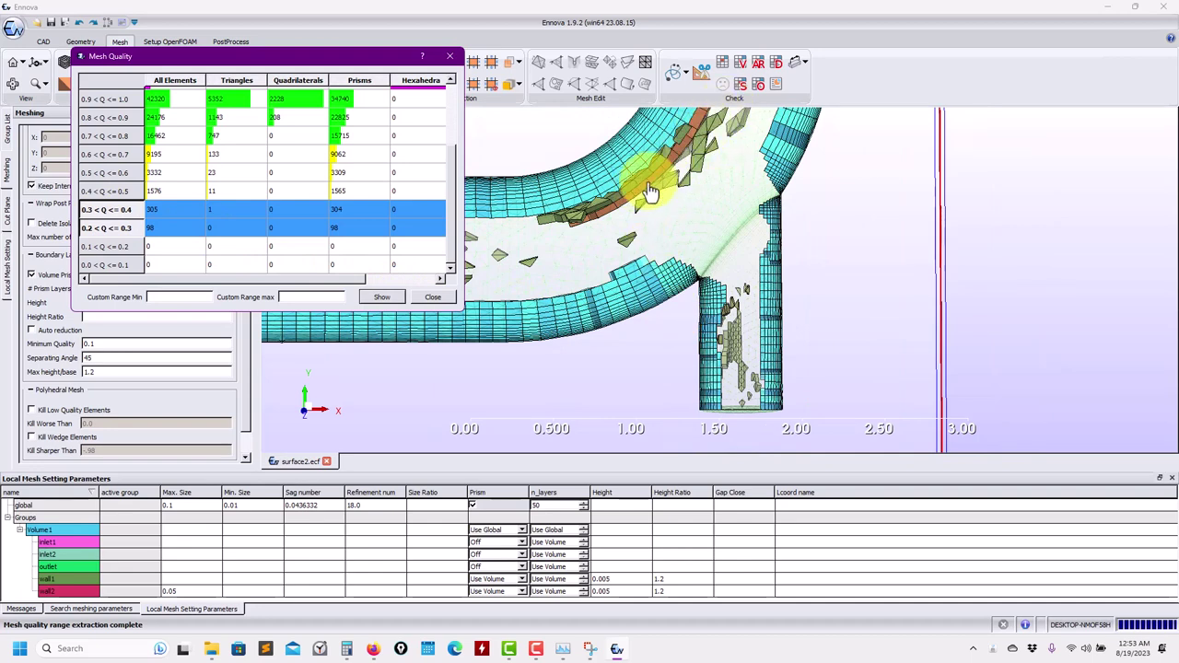
{"action": "left_click", "coordinate": [433, 296]}
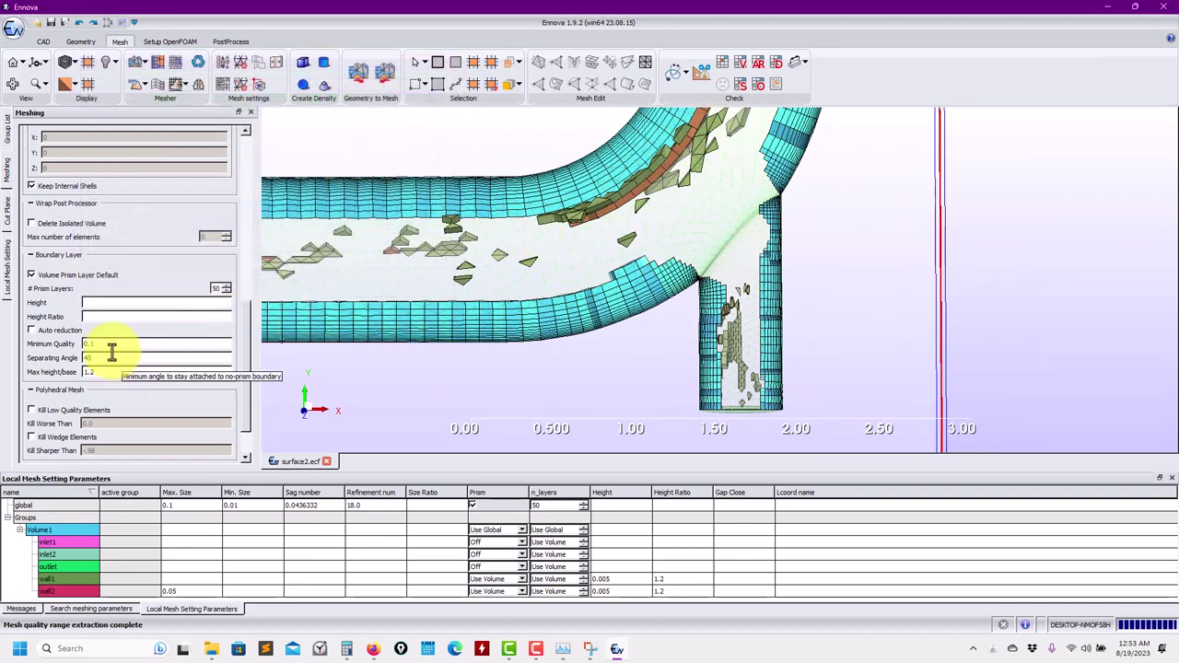
Step: Regenerate the prism layers from the surface mesh with the boundary layer minimum quality set to 0.5, discarding the existing volume mesh
{"action": "double_click", "coordinate": [113, 344]}
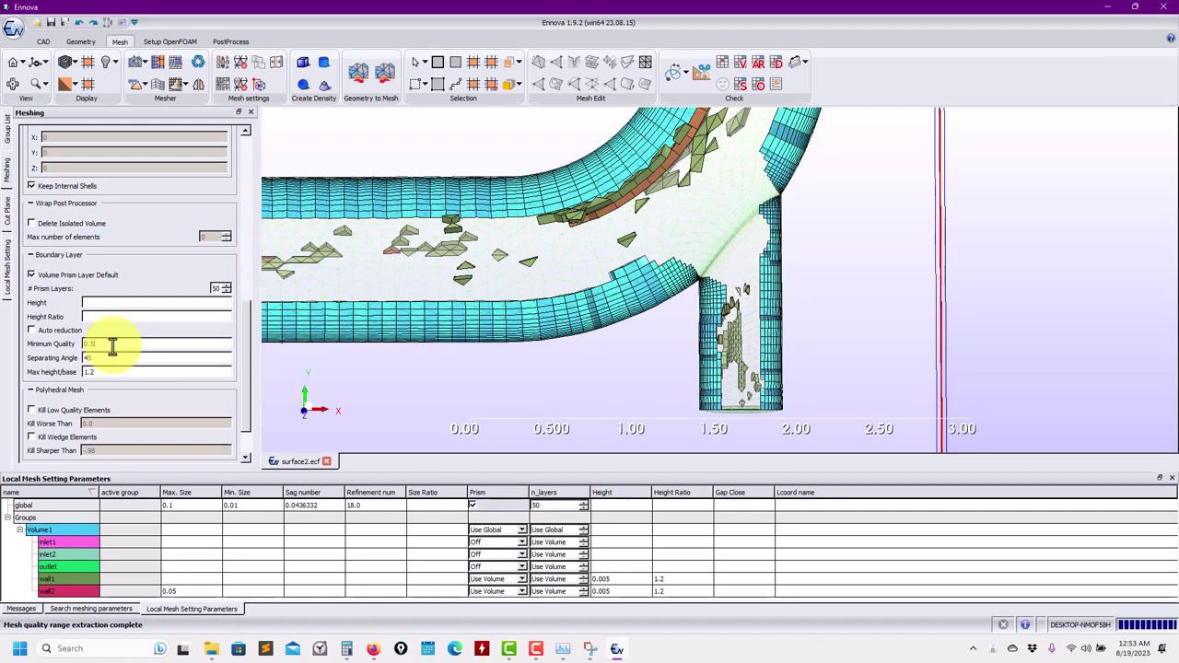
{"action": "left_click", "coordinate": [121, 343]}
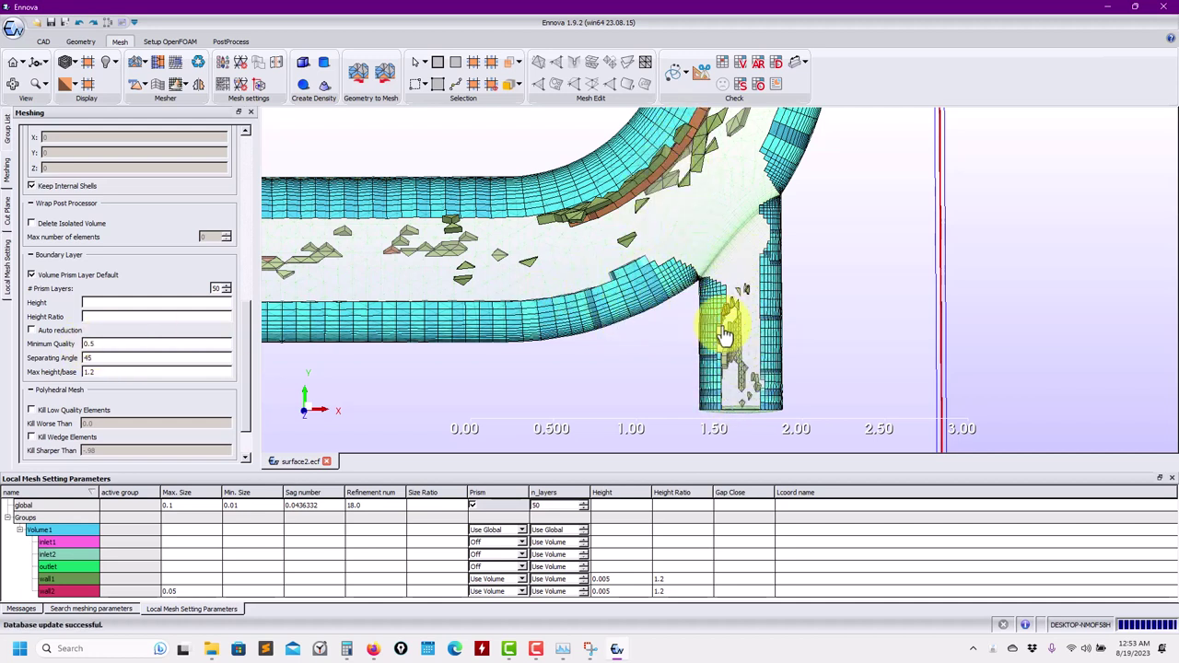
{"action": "left_click", "coordinate": [136, 70]}
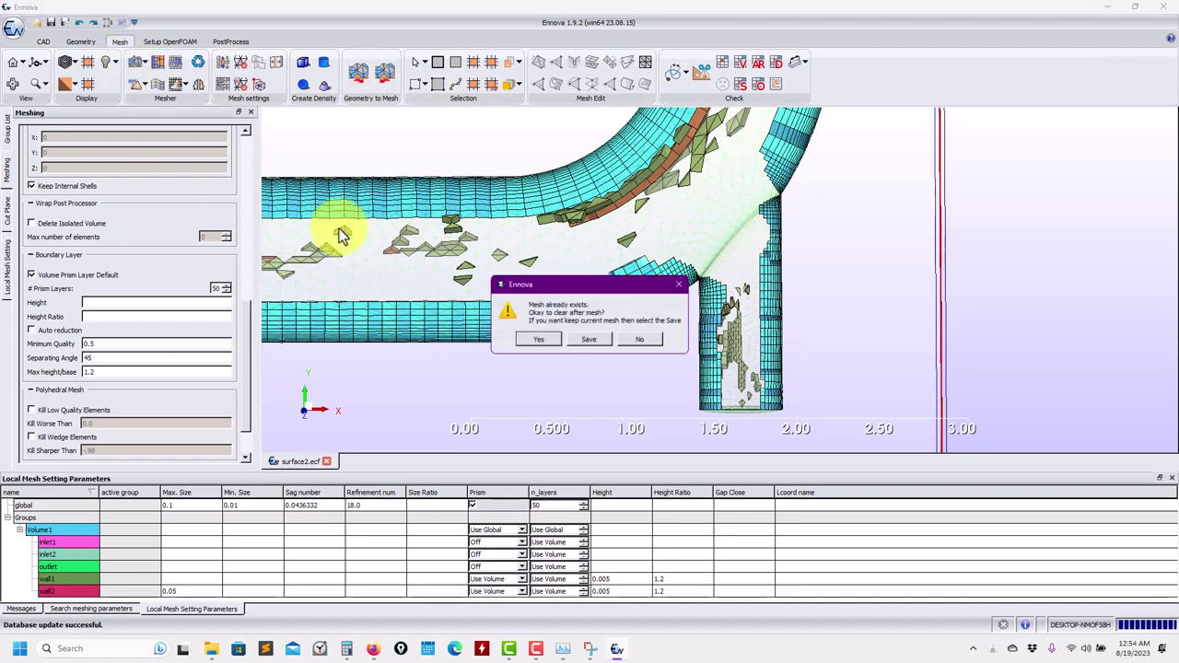
{"action": "left_click", "coordinate": [537, 339]}
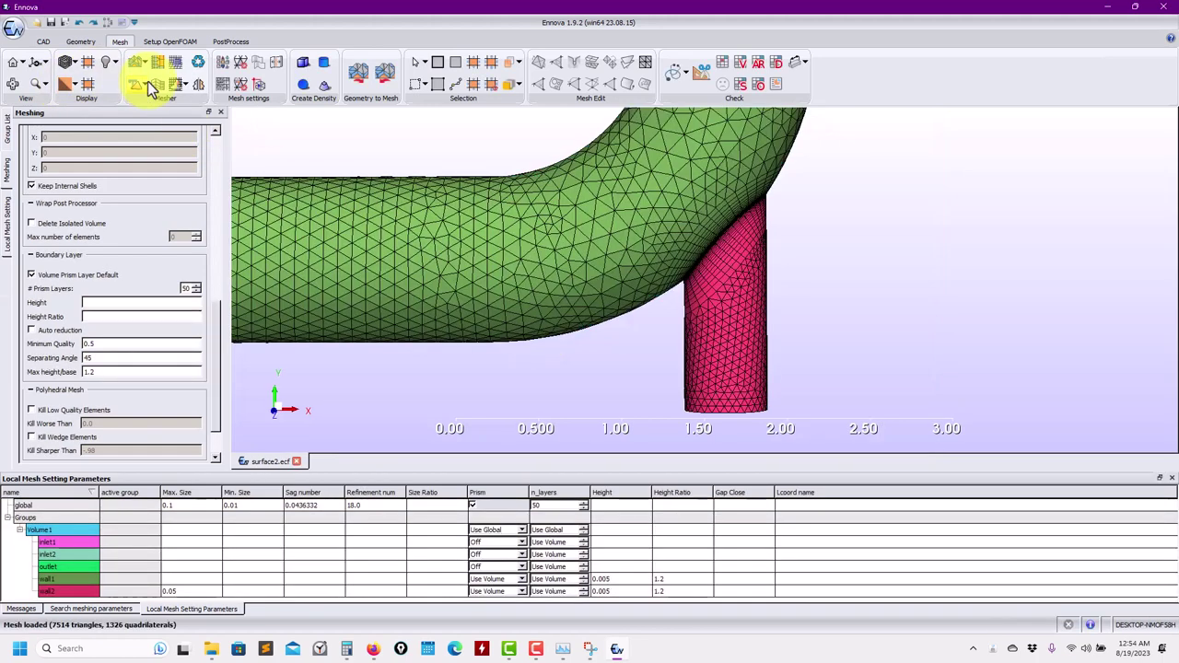
{"action": "left_click", "coordinate": [148, 82]}
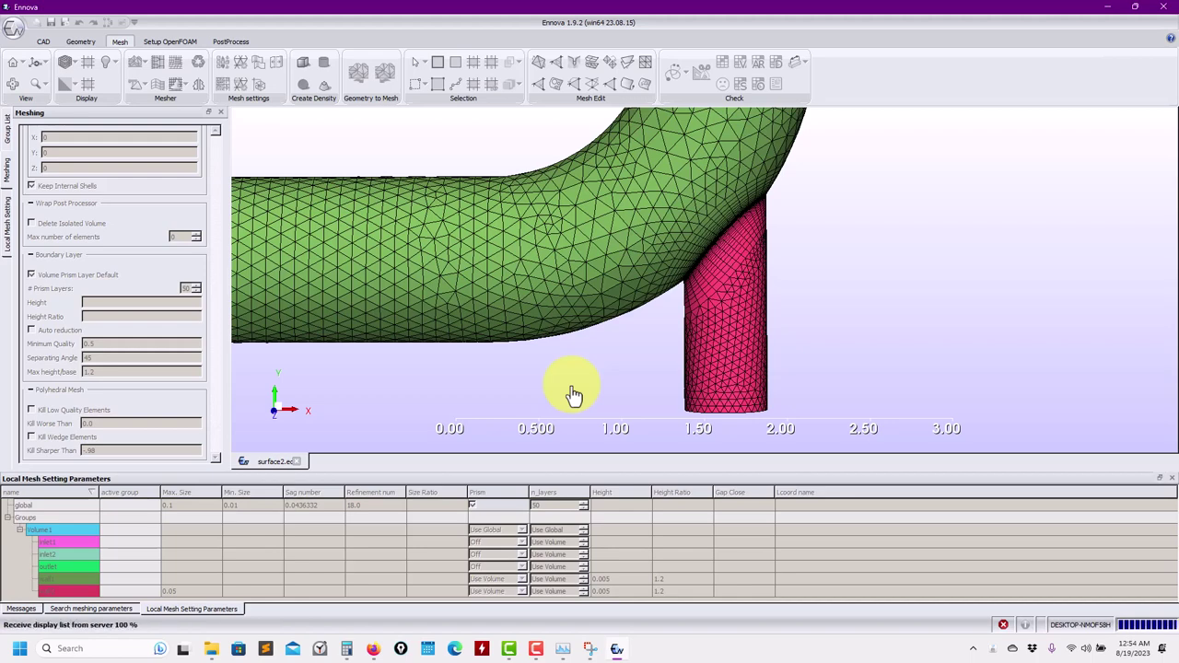
Step: Extract a Z-plane cut through the new prism mesh, keeping translucency on
{"action": "left_click", "coordinate": [693, 71]}
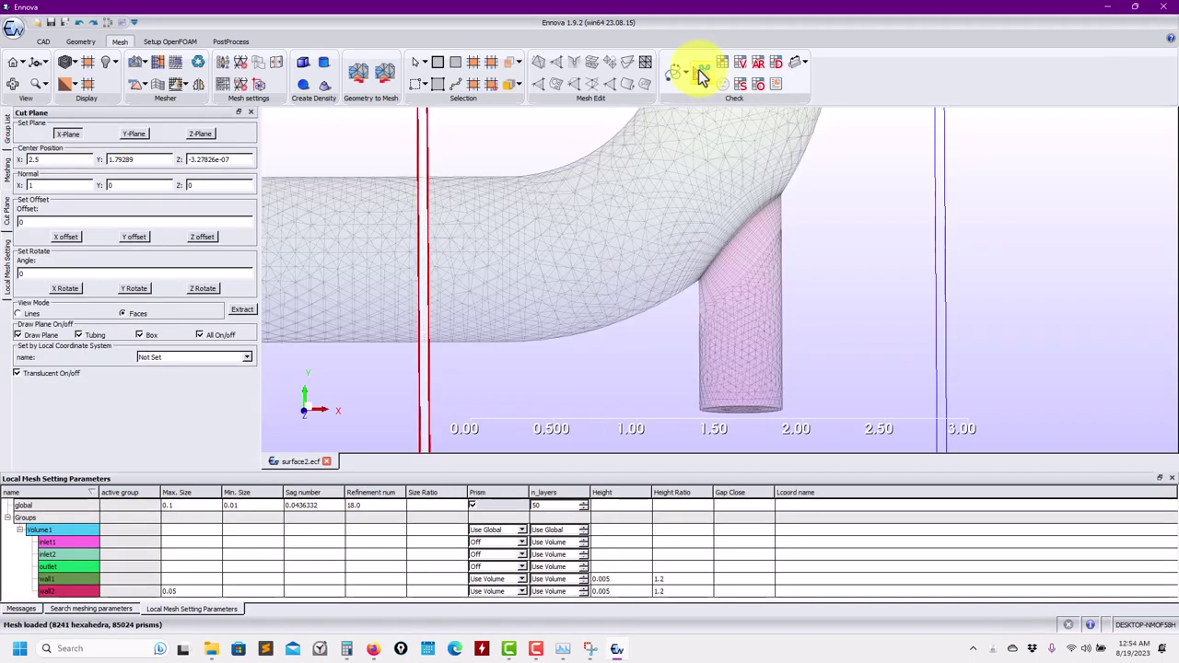
{"action": "left_click", "coordinate": [200, 133]}
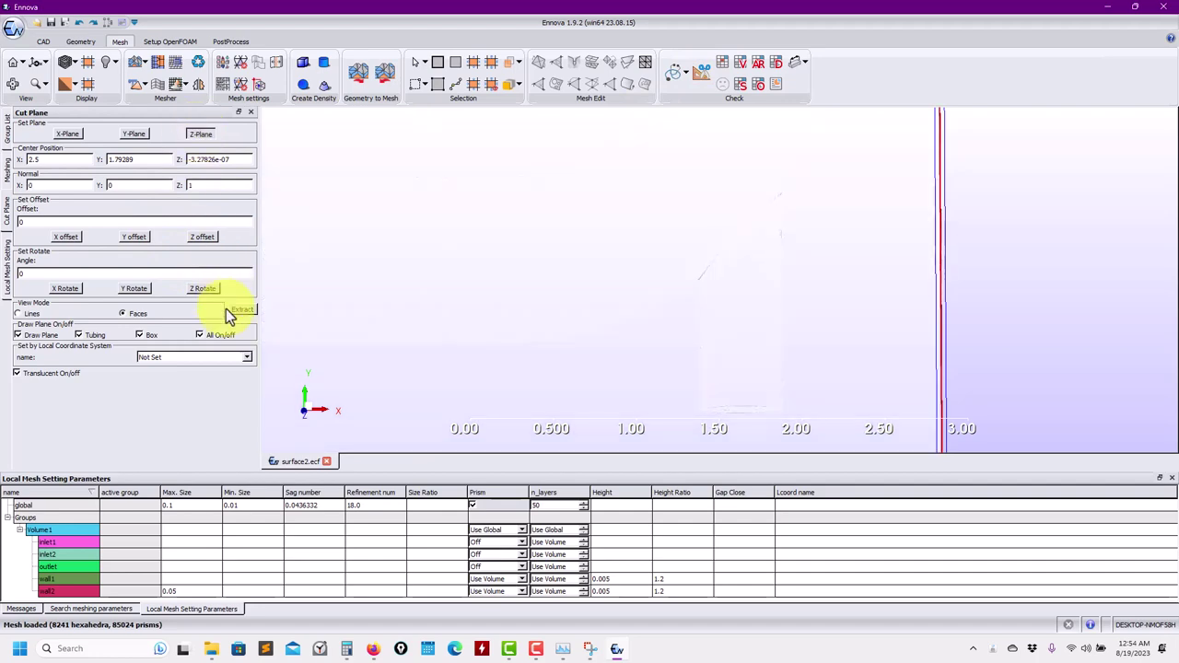
{"action": "left_click", "coordinate": [243, 310]}
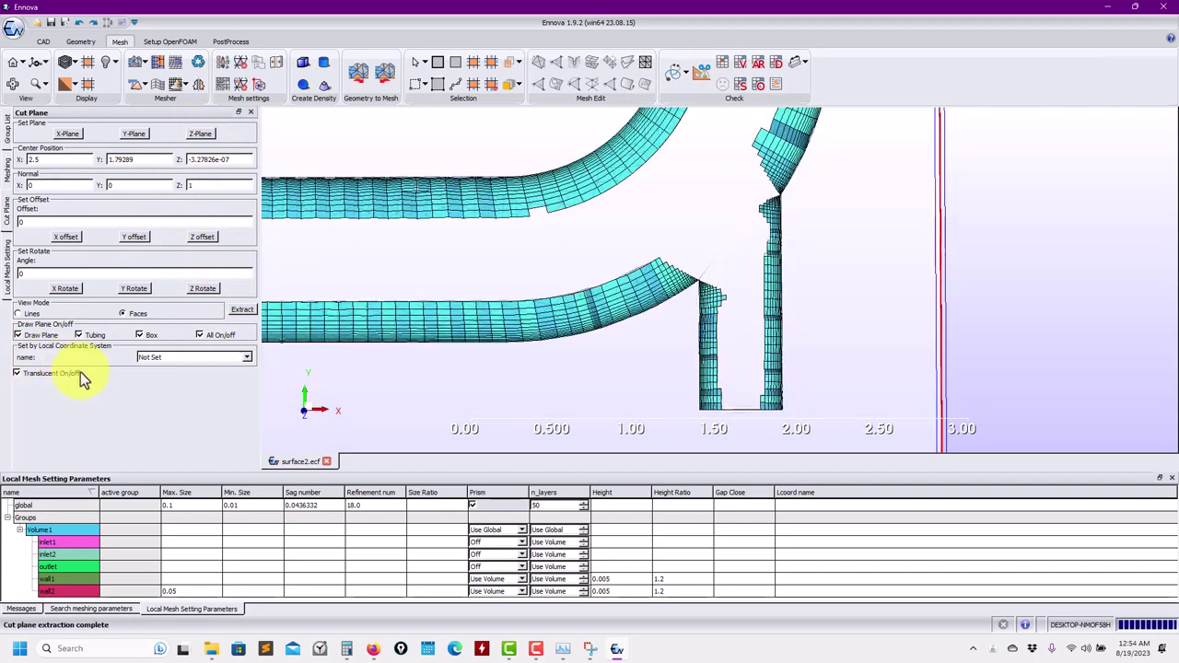
{"action": "left_click", "coordinate": [80, 372]}
{"action": "left_click", "coordinate": [80, 372]}
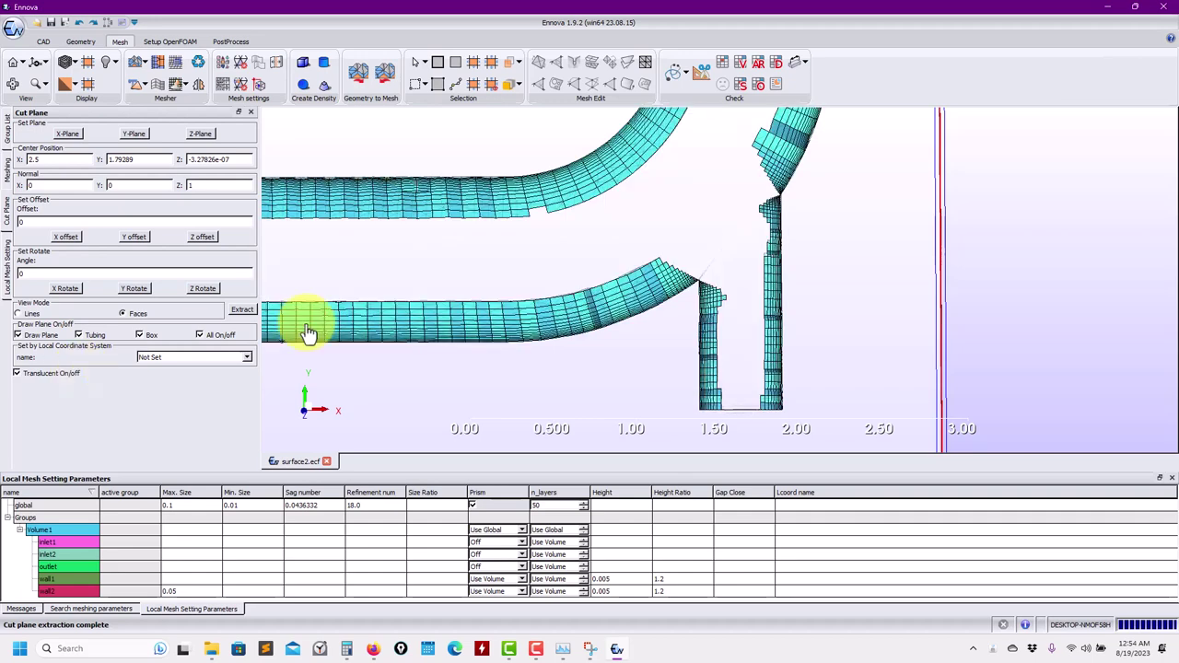
Step: Turn off the whole cut plane drawing and set the surface mesh translucent around the sharp corner of the cut
{"action": "scroll", "coordinate": [744, 313], "scroll_direction": "up", "scroll_amount": 3}
{"action": "scroll", "coordinate": [644, 320], "scroll_direction": "up", "scroll_amount": 3}
{"action": "scroll", "coordinate": [644, 320], "scroll_direction": "up", "scroll_amount": 5}
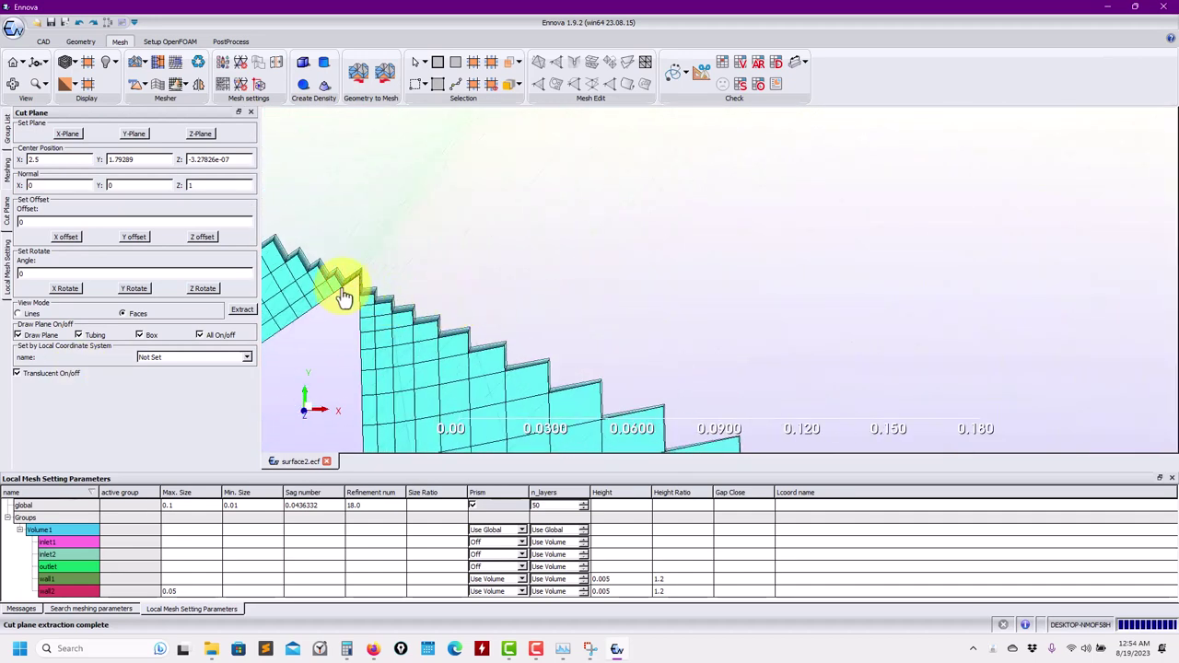
{"action": "scroll", "coordinate": [339, 295], "scroll_direction": "up", "scroll_amount": 2}
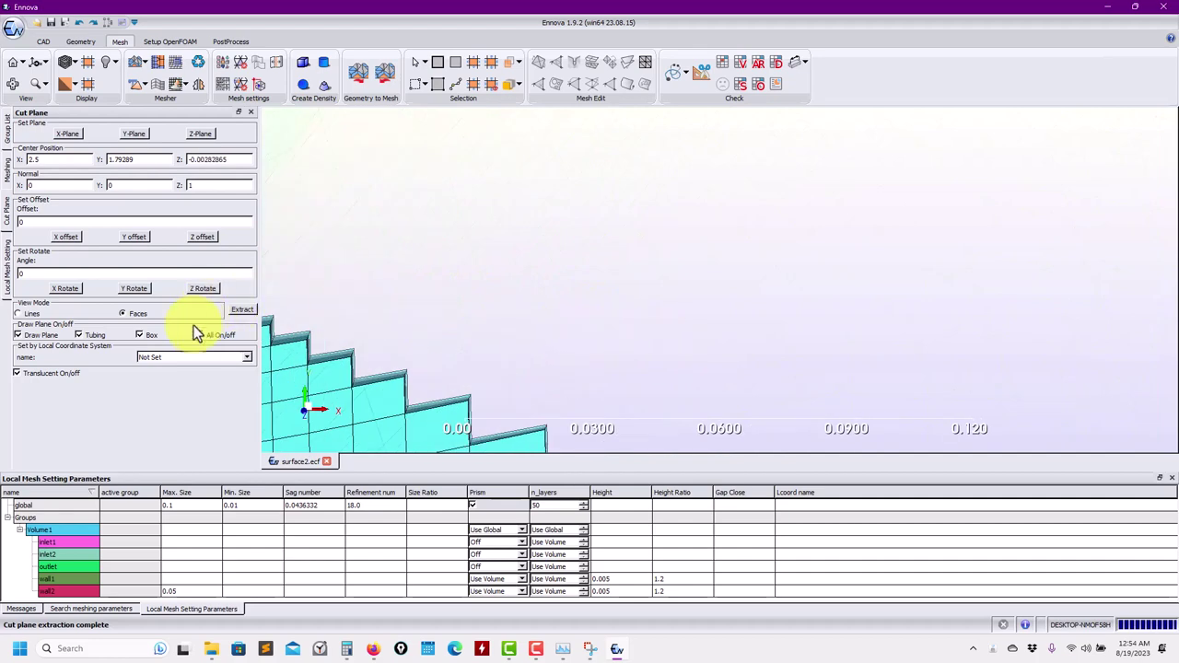
{"action": "left_click", "coordinate": [199, 334]}
{"action": "scroll", "coordinate": [381, 310], "scroll_direction": "down", "scroll_amount": 3}
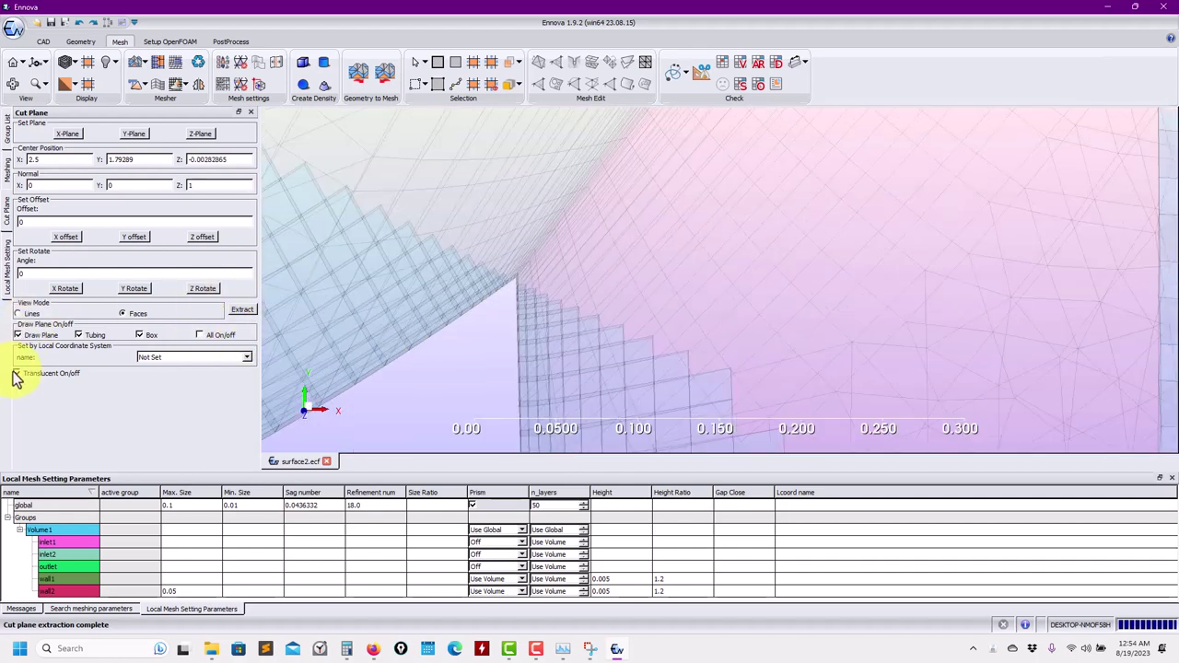
{"action": "left_click", "coordinate": [16, 374]}
{"action": "scroll", "coordinate": [665, 323], "scroll_direction": "up", "scroll_amount": 3}
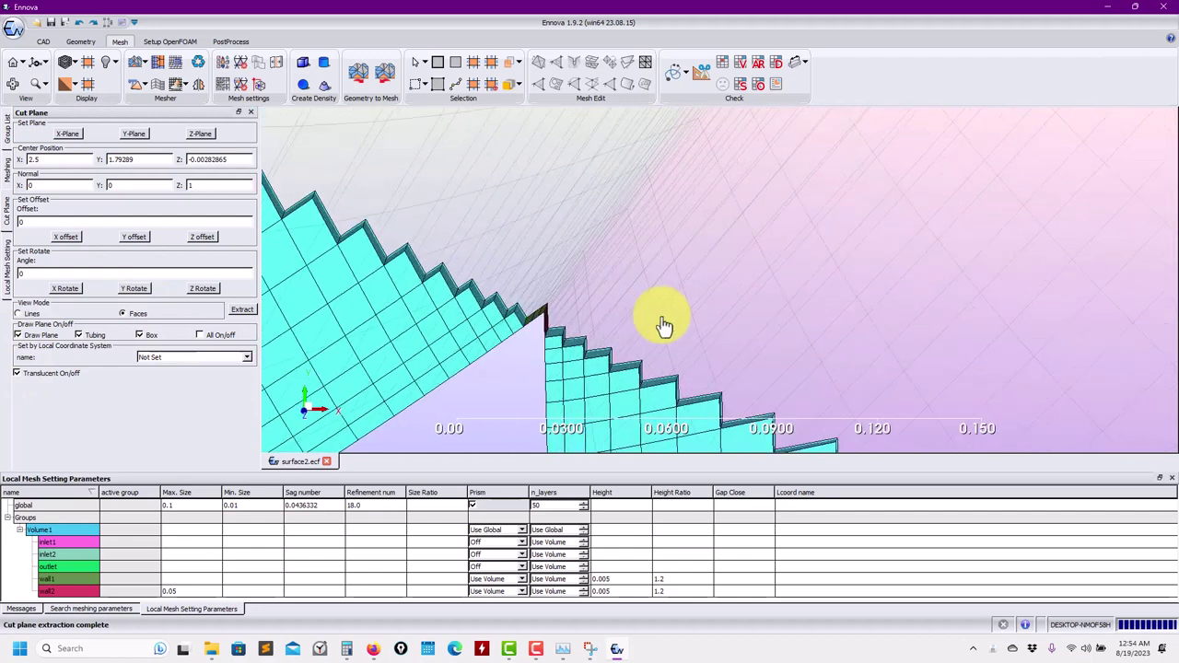
Step: Examine how the prism layers step down on both sides of the sharp corner between main and branch pipe
{"action": "middle_click_drag", "start_coordinate": [664, 323], "coordinate": [706, 321]}
{"action": "scroll", "coordinate": [636, 348], "scroll_direction": "up", "scroll_amount": 2}
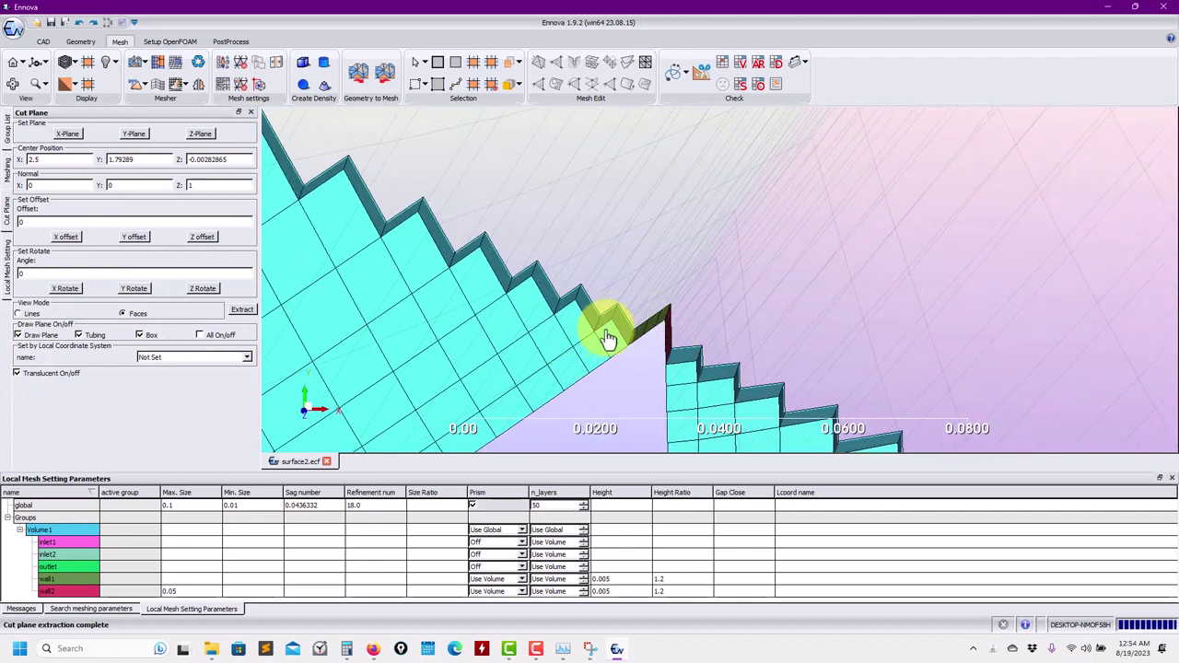
{"action": "scroll", "coordinate": [644, 329], "scroll_direction": "down", "scroll_amount": 5}
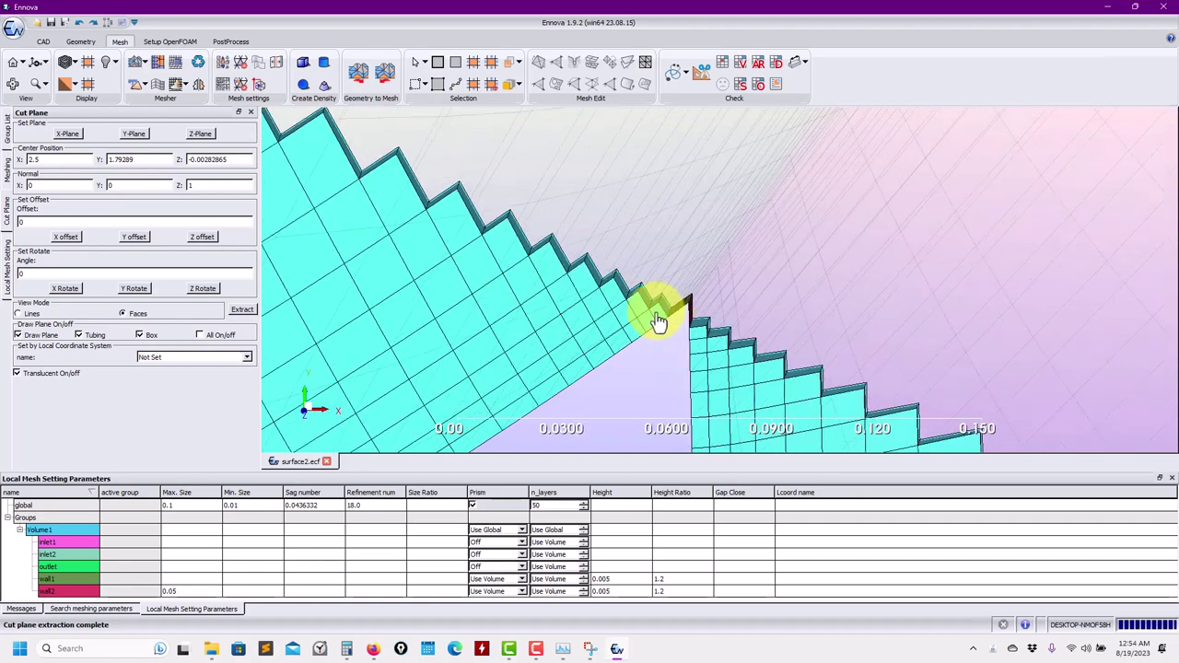
{"action": "scroll", "coordinate": [718, 284], "scroll_direction": "up", "scroll_amount": 3}
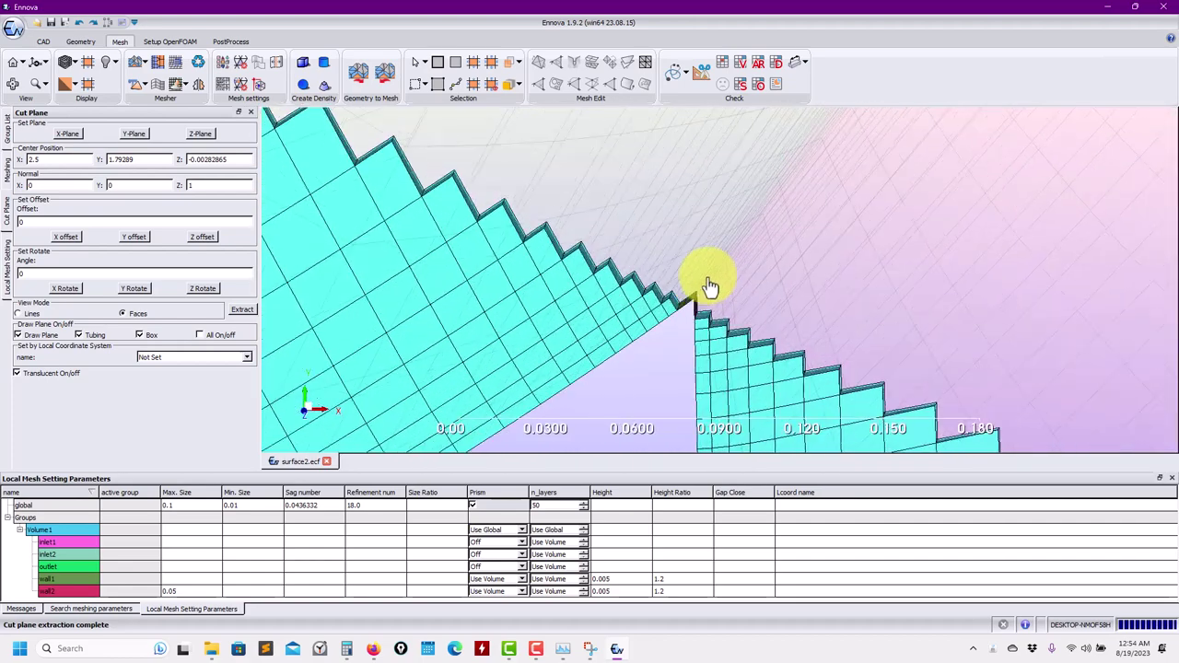
{"action": "scroll", "coordinate": [678, 312], "scroll_direction": "down", "scroll_amount": 2}
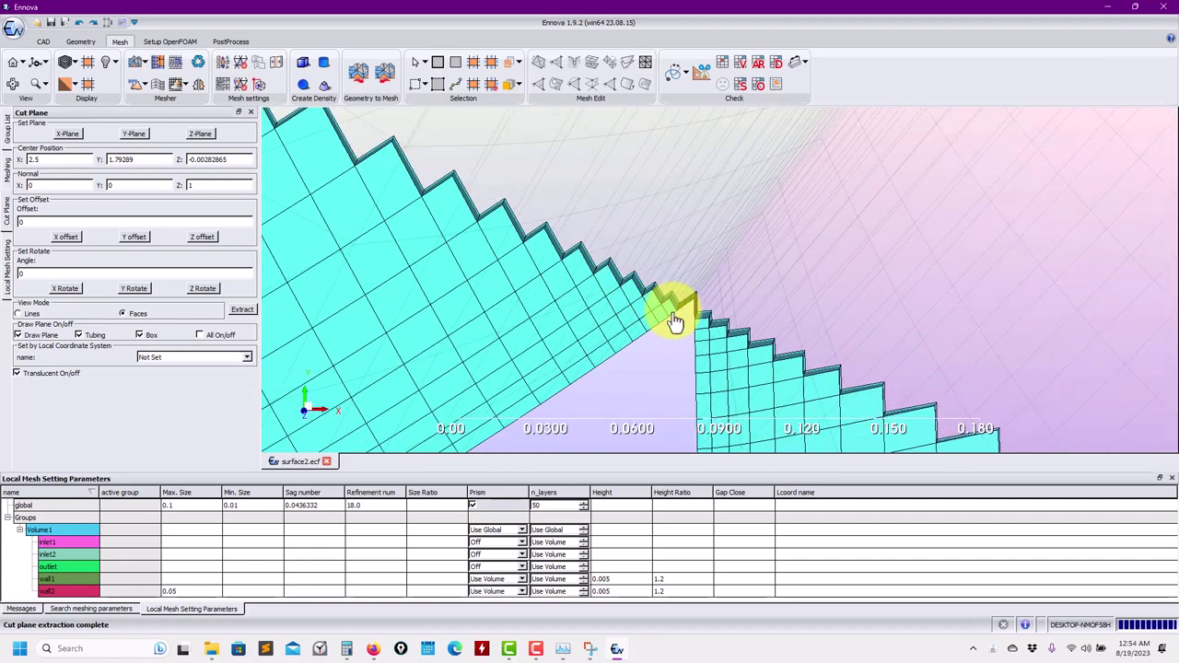
{"action": "scroll", "coordinate": [630, 333], "scroll_direction": "up", "scroll_amount": 3}
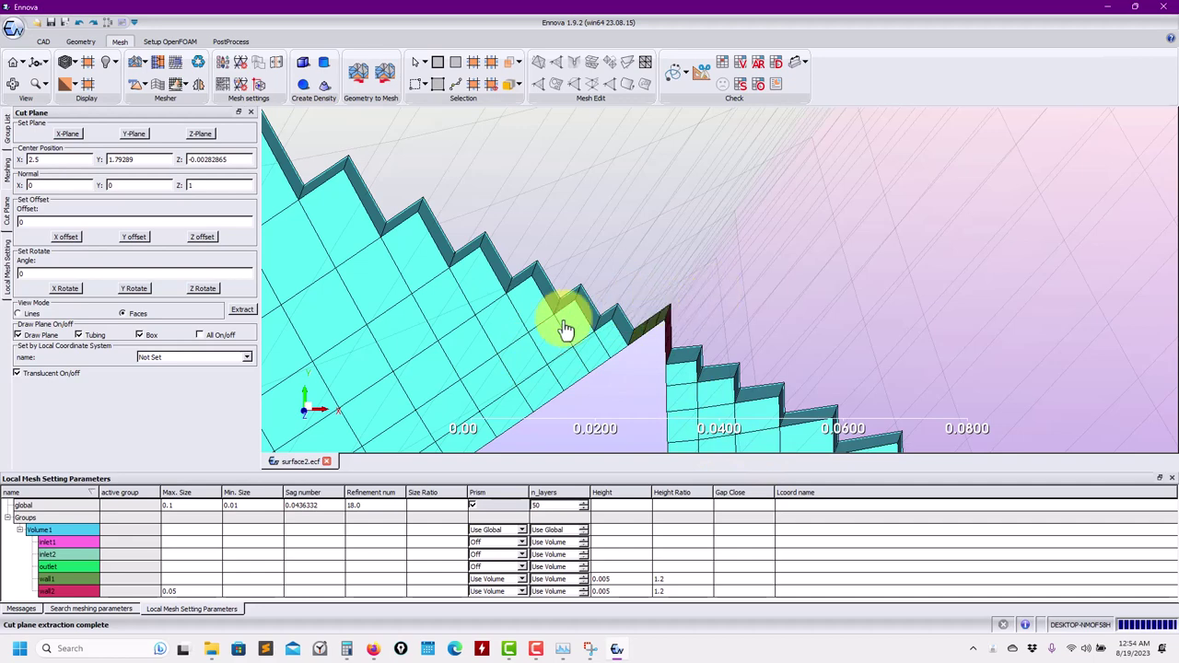
{"action": "scroll", "coordinate": [757, 218], "scroll_direction": "down", "scroll_amount": 5}
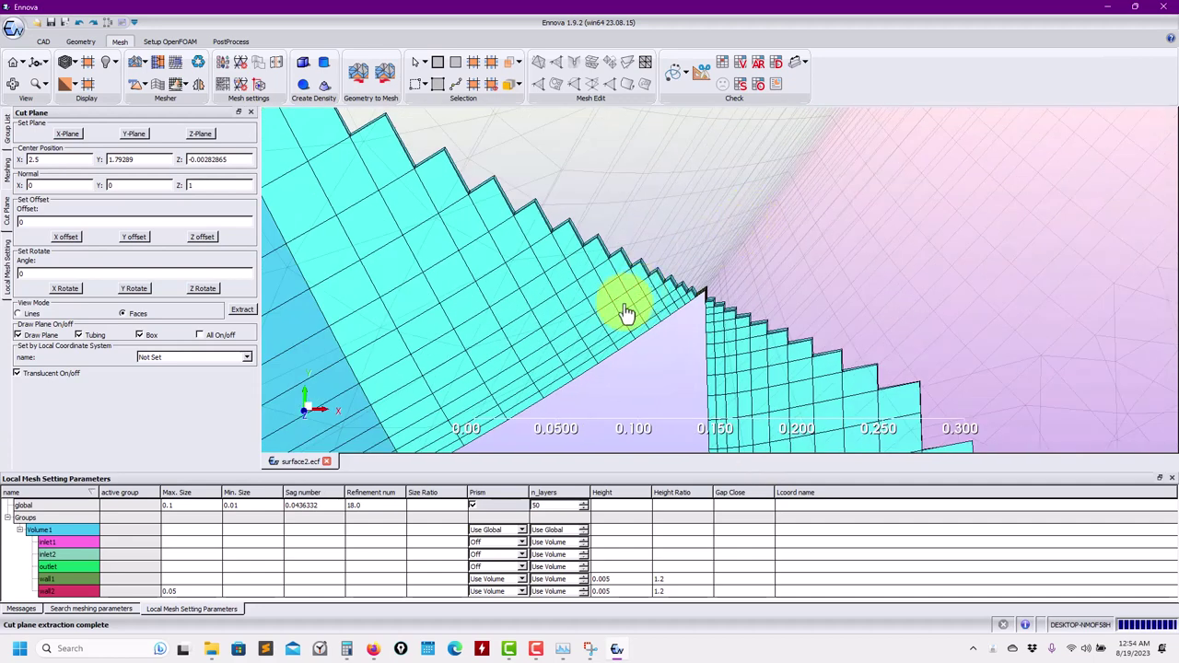
{"action": "scroll", "coordinate": [686, 308], "scroll_direction": "up", "scroll_amount": 5}
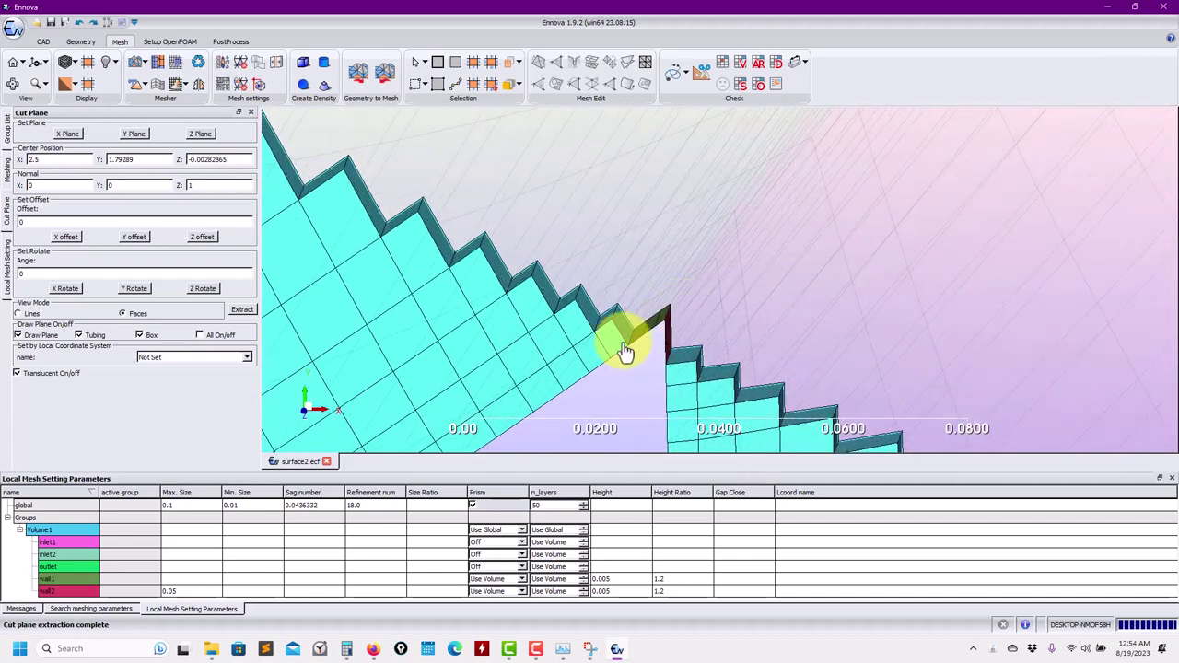
{"action": "scroll", "coordinate": [733, 304], "scroll_direction": "down", "scroll_amount": 3}
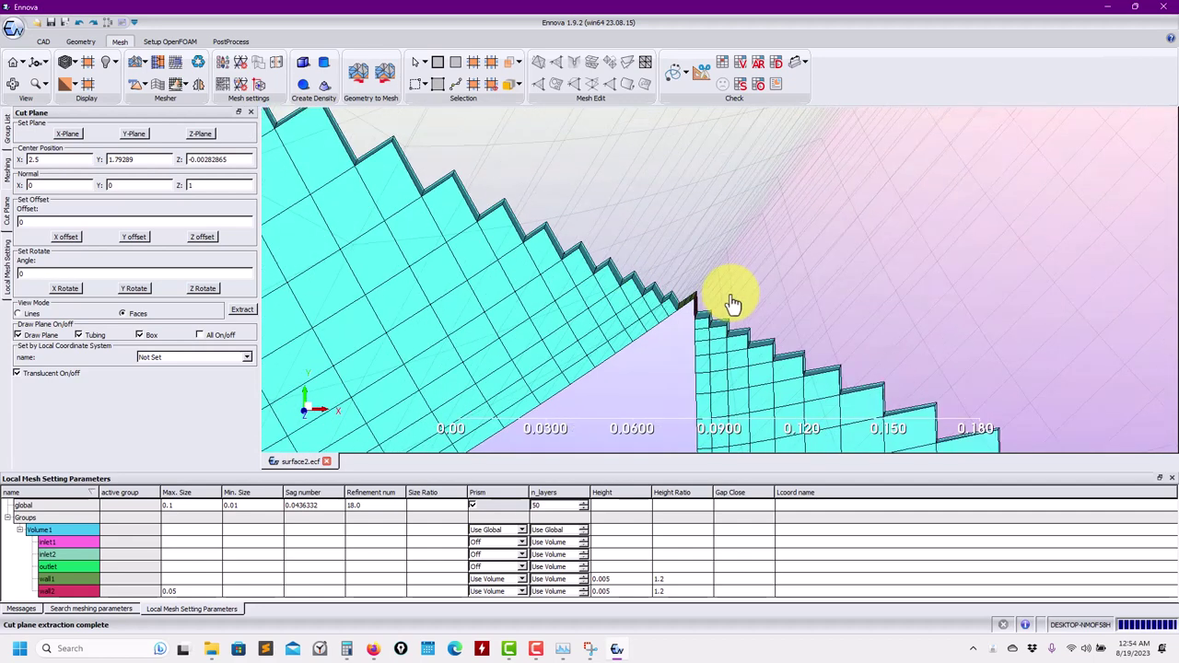
Step: Compute the mesh quality and show the elements in the 0.3 to 0.4 and 0.4 to 0.5 ranges, keeping the pipe junction uncovered
{"action": "scroll", "coordinate": [732, 304], "scroll_direction": "down", "scroll_amount": 2}
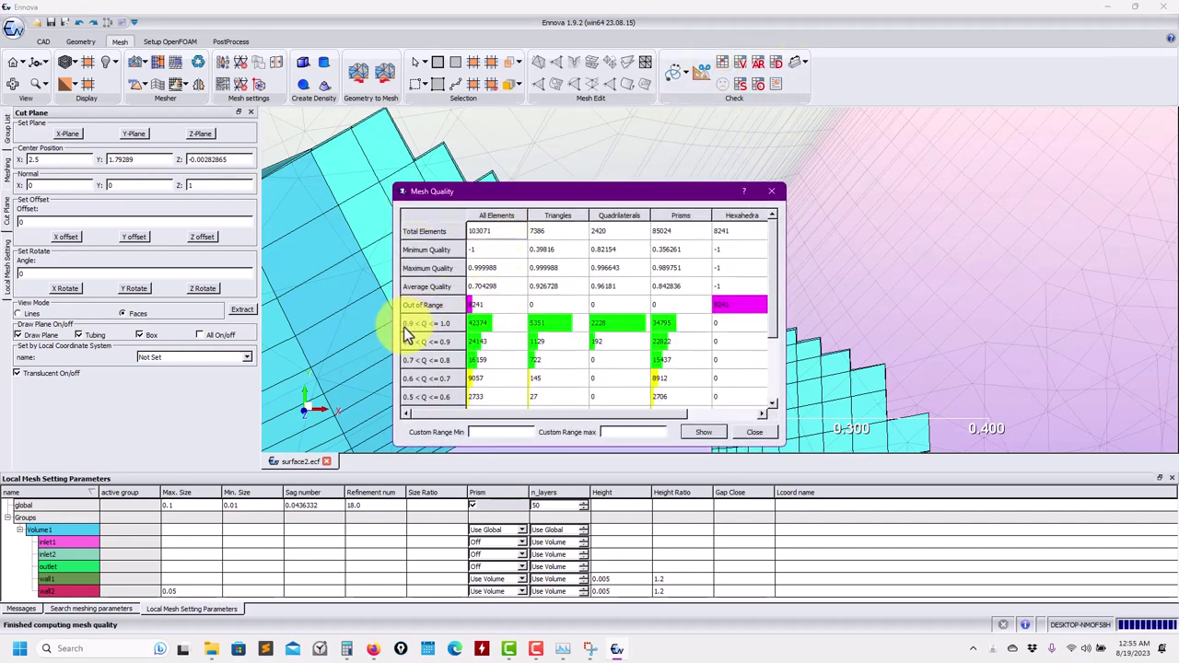
{"action": "scroll", "coordinate": [446, 332], "scroll_direction": "down", "scroll_amount": 2}
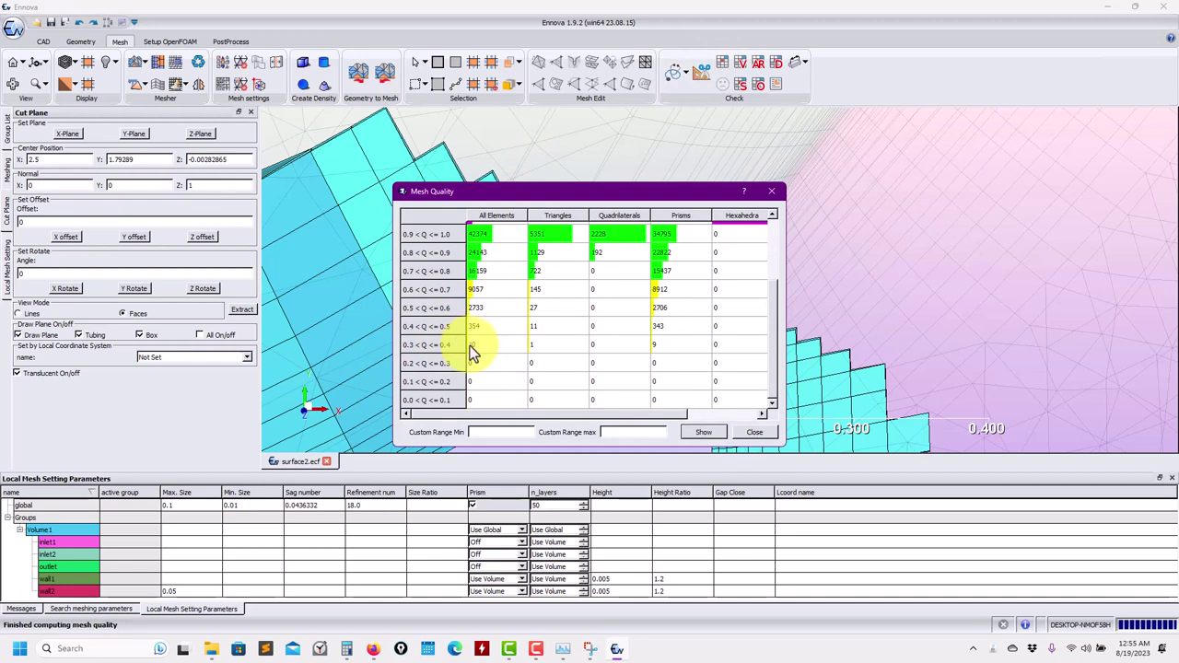
{"action": "left_click", "coordinate": [423, 347]}
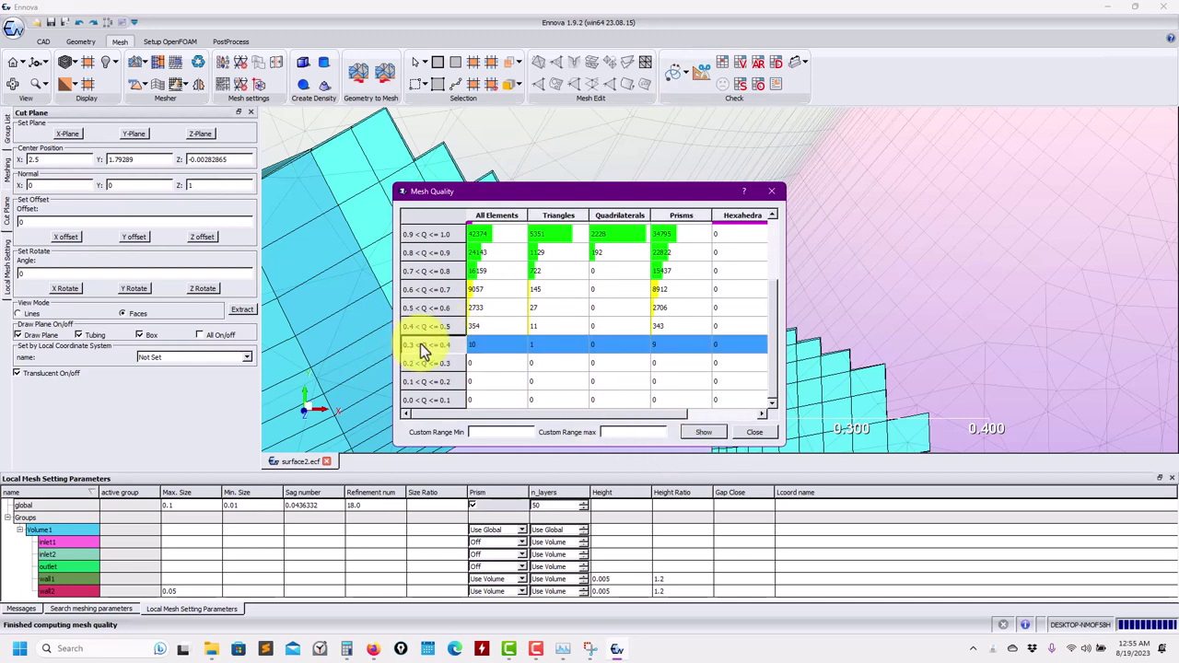
{"action": "left_click", "coordinate": [440, 327], "text": "ctrl"}
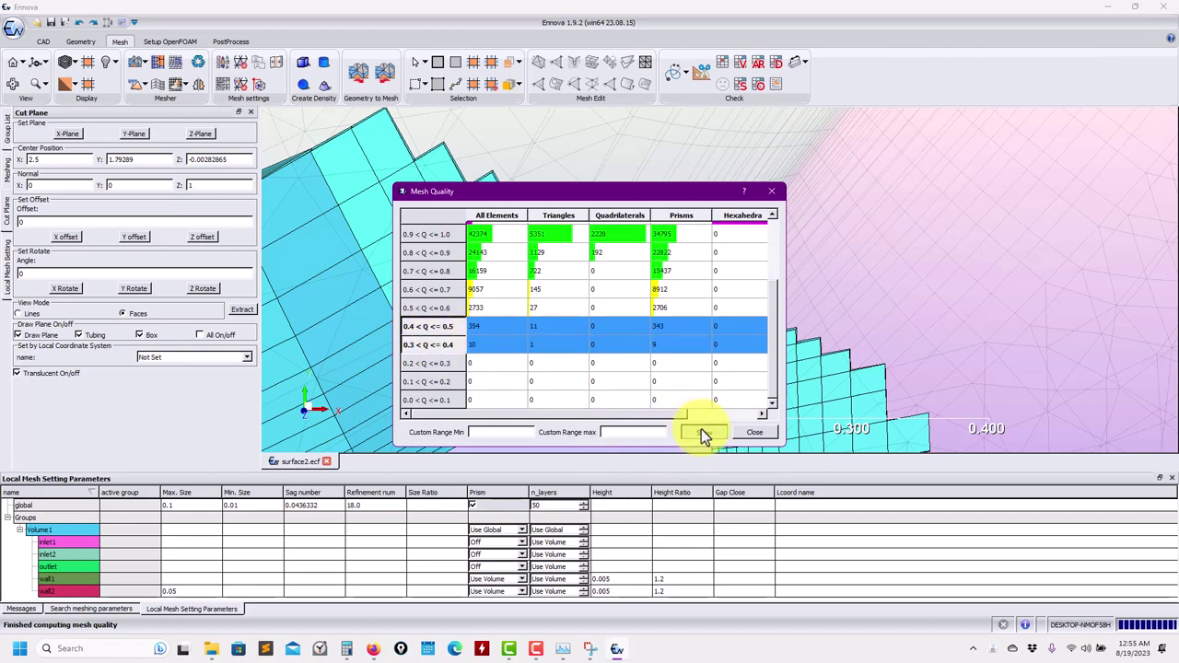
{"action": "left_click", "coordinate": [703, 432]}
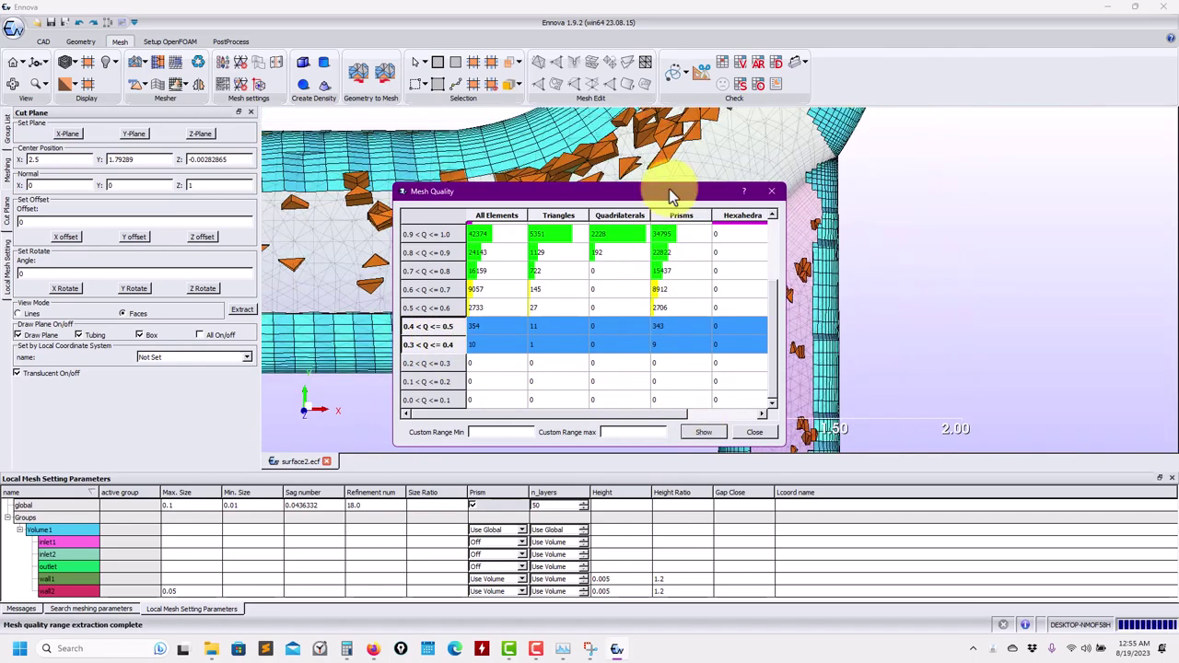
{"action": "left_click_drag", "start_coordinate": [661, 197], "coordinate": [322, 203]}
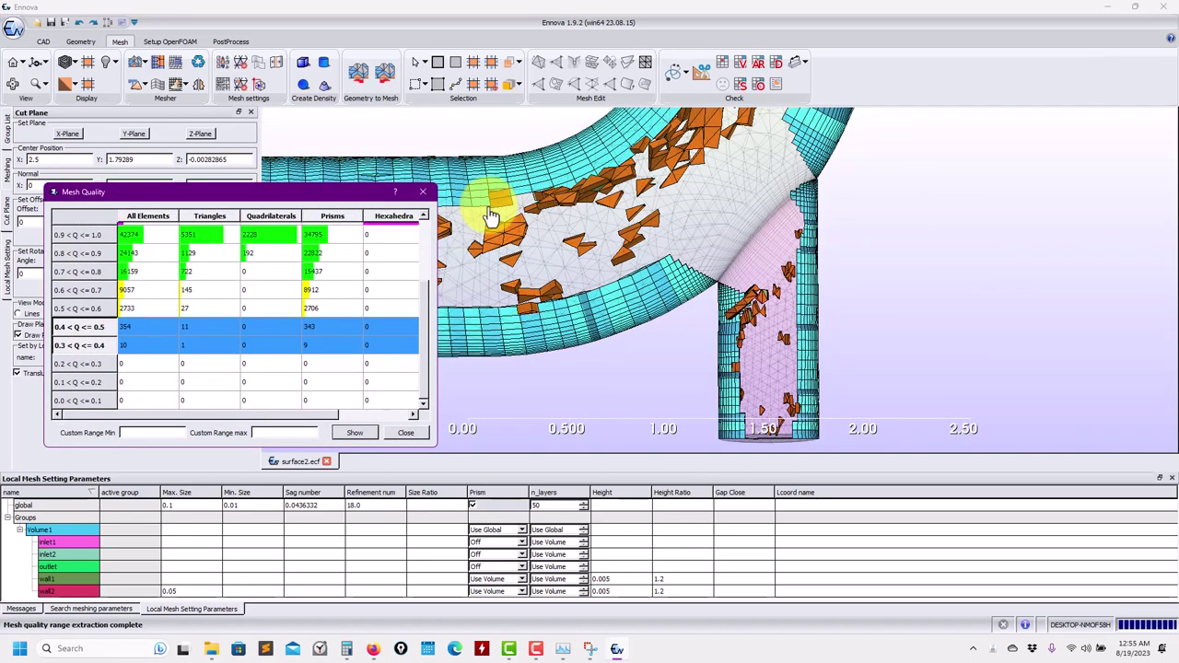
Step: Examine the low-quality elements around the pipe junction and close the Mesh Quality window
{"action": "scroll", "coordinate": [752, 214], "scroll_direction": "up", "scroll_amount": 5}
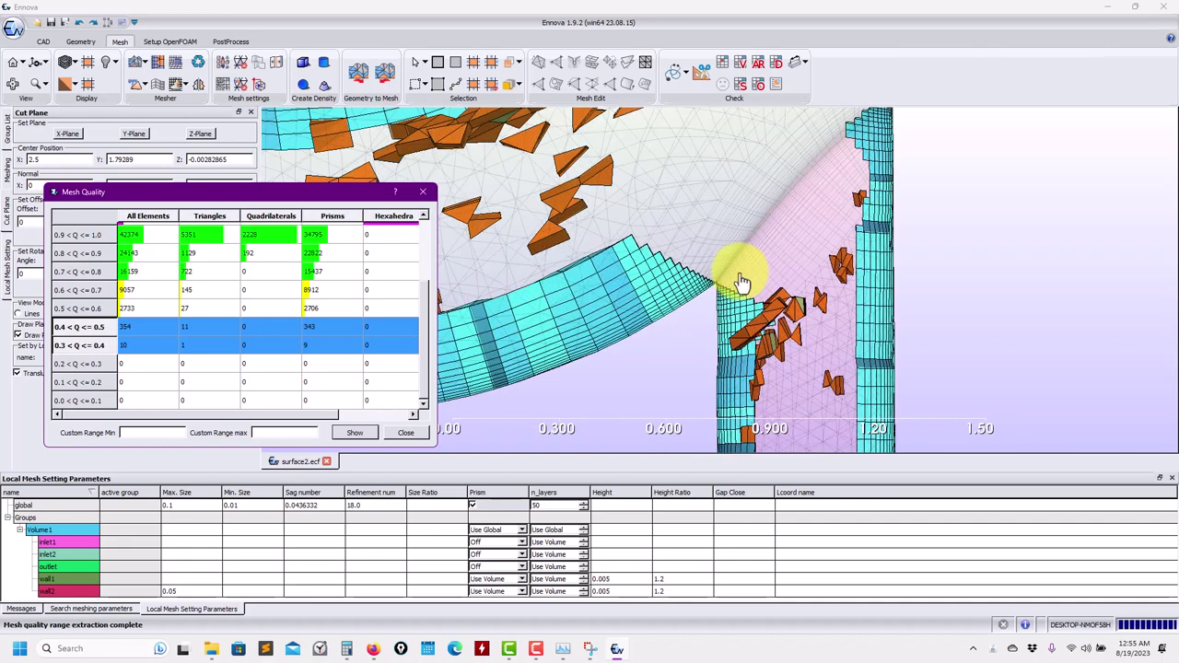
{"action": "left_click", "coordinate": [74, 327]}
{"action": "left_click", "coordinate": [402, 432]}
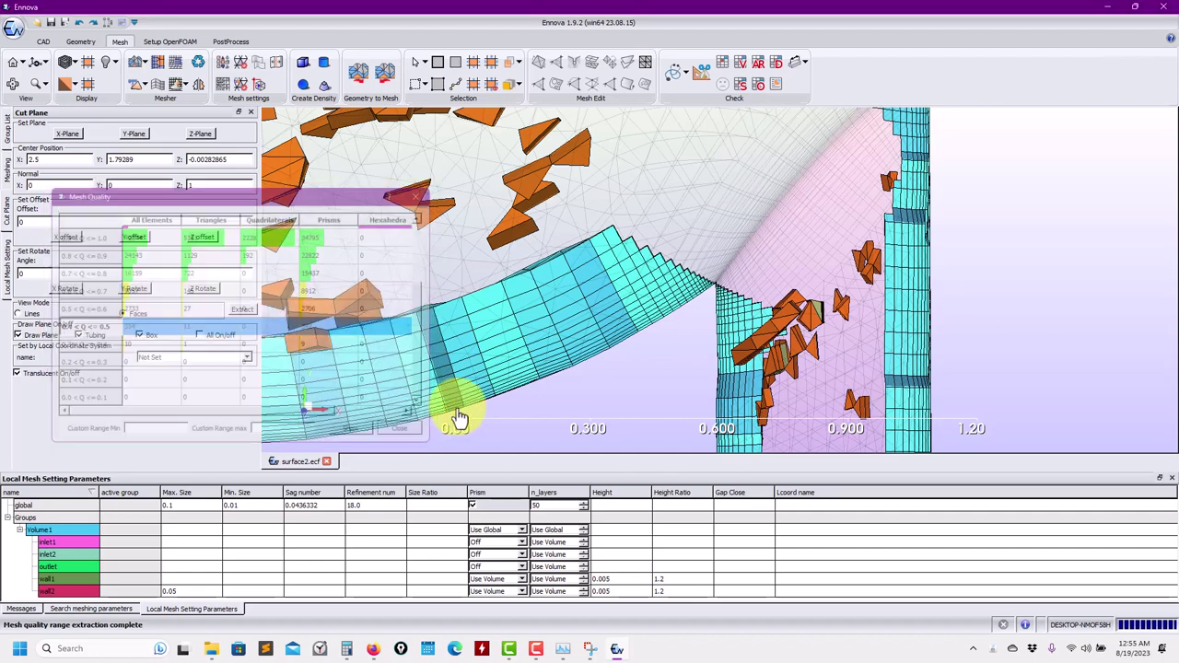
{"action": "scroll", "coordinate": [744, 242], "scroll_direction": "up", "scroll_amount": 5}
{"action": "scroll", "coordinate": [579, 310], "scroll_direction": "down", "scroll_amount": 2}
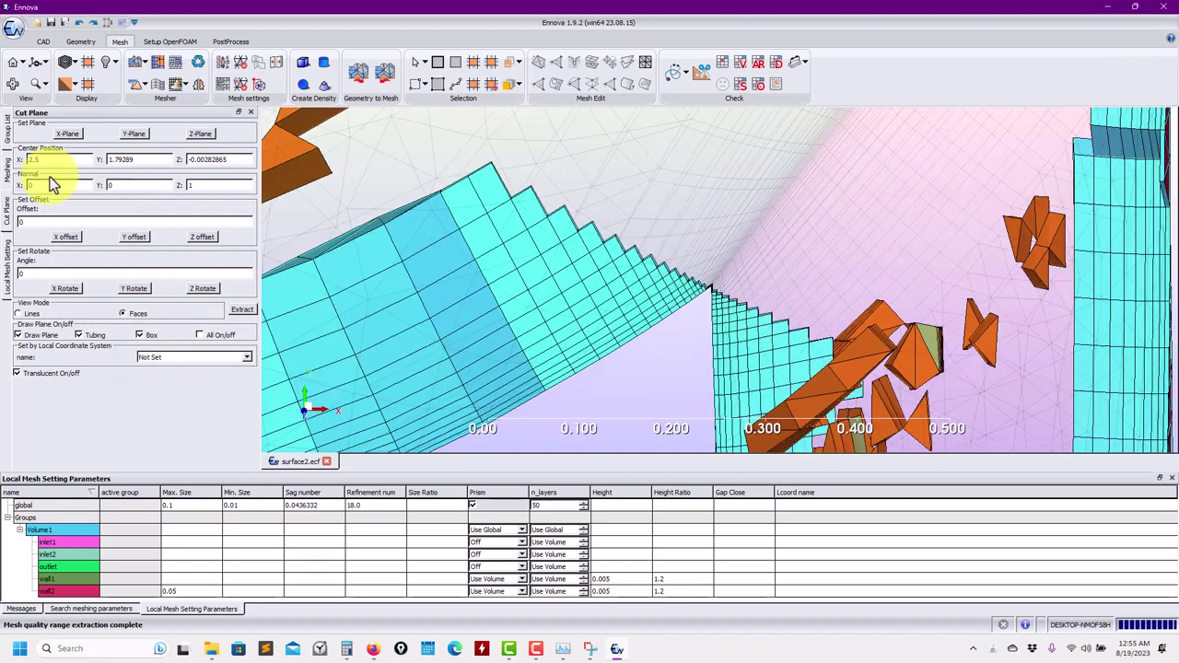
Step: Set the boundary layer Minimum Quality to 0.1 in the meshing settings
{"action": "left_click", "coordinate": [7, 171]}
{"action": "left_click", "coordinate": [7, 131]}
{"action": "left_click", "coordinate": [7, 171]}
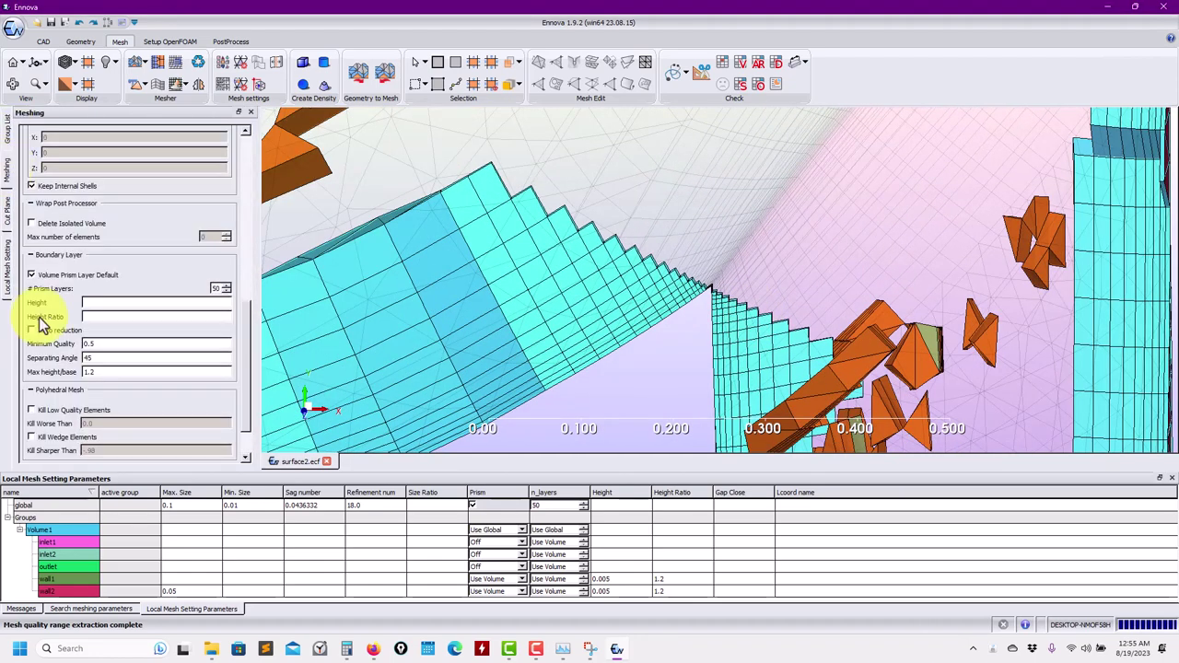
{"action": "double_click", "coordinate": [114, 344]}
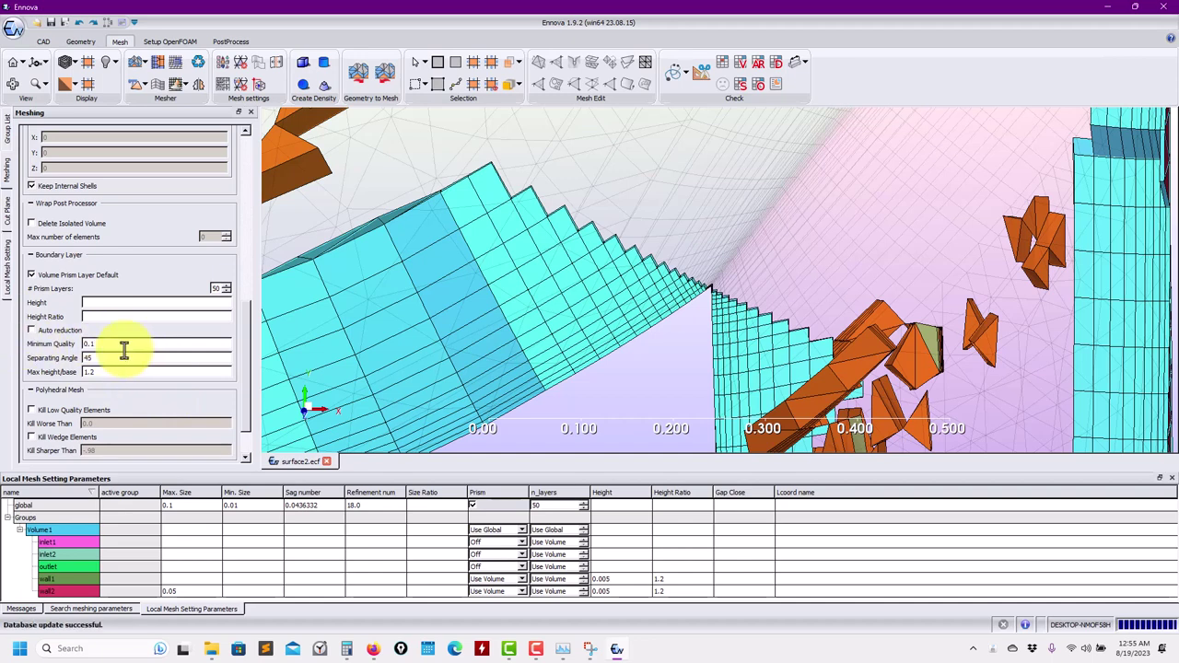
Step: Regenerate the surface mesh, clearing the existing one, and generate the boundary layer mesh from it
{"action": "left_click", "coordinate": [135, 72]}
{"action": "left_click", "coordinate": [540, 339]}
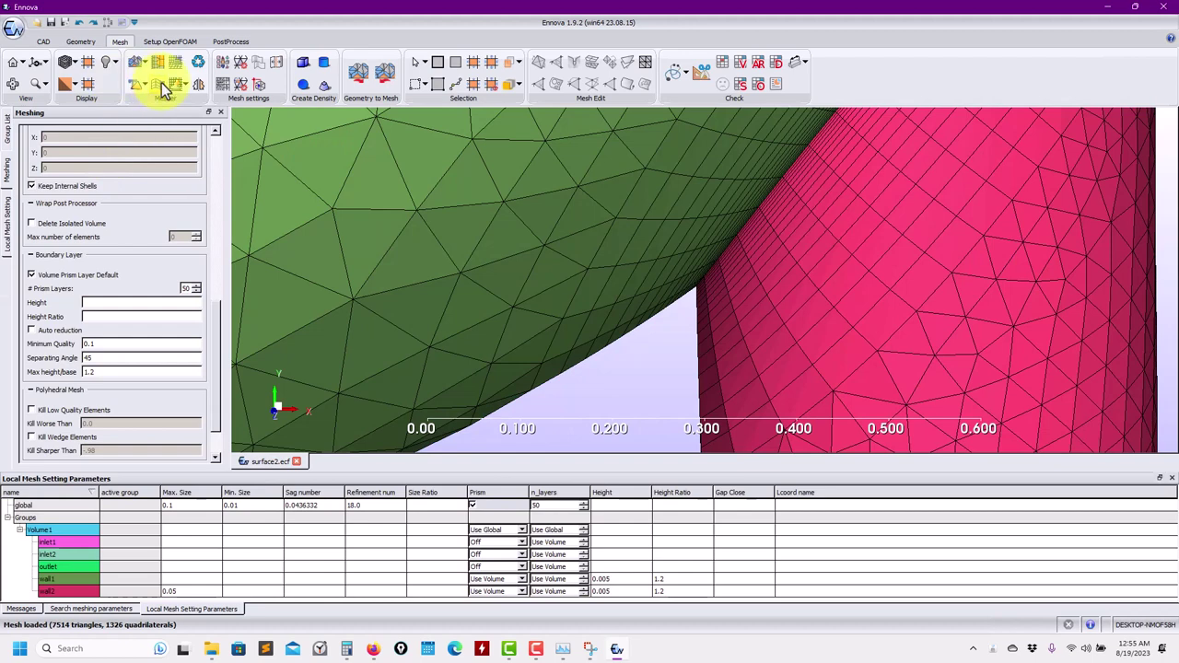
{"action": "left_click", "coordinate": [162, 88]}
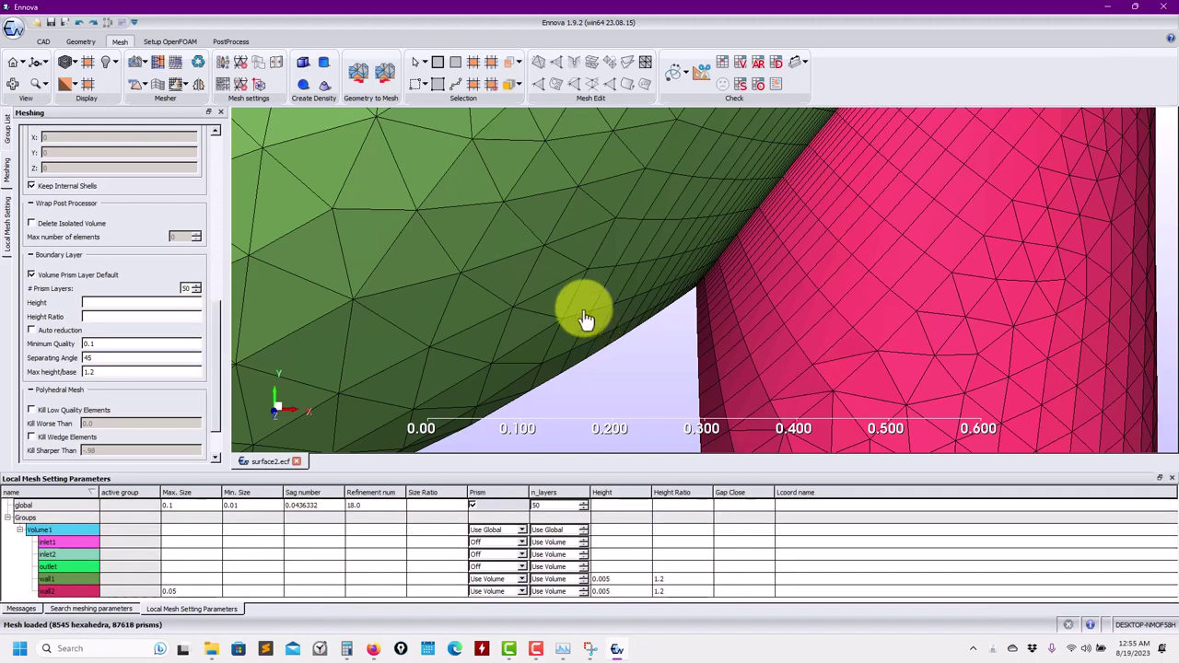
Step: Extract a Z-plane cut through the boundary layer mesh, turn off all cut plane drawing aids, and refresh the translucent display
{"action": "left_click", "coordinate": [695, 72]}
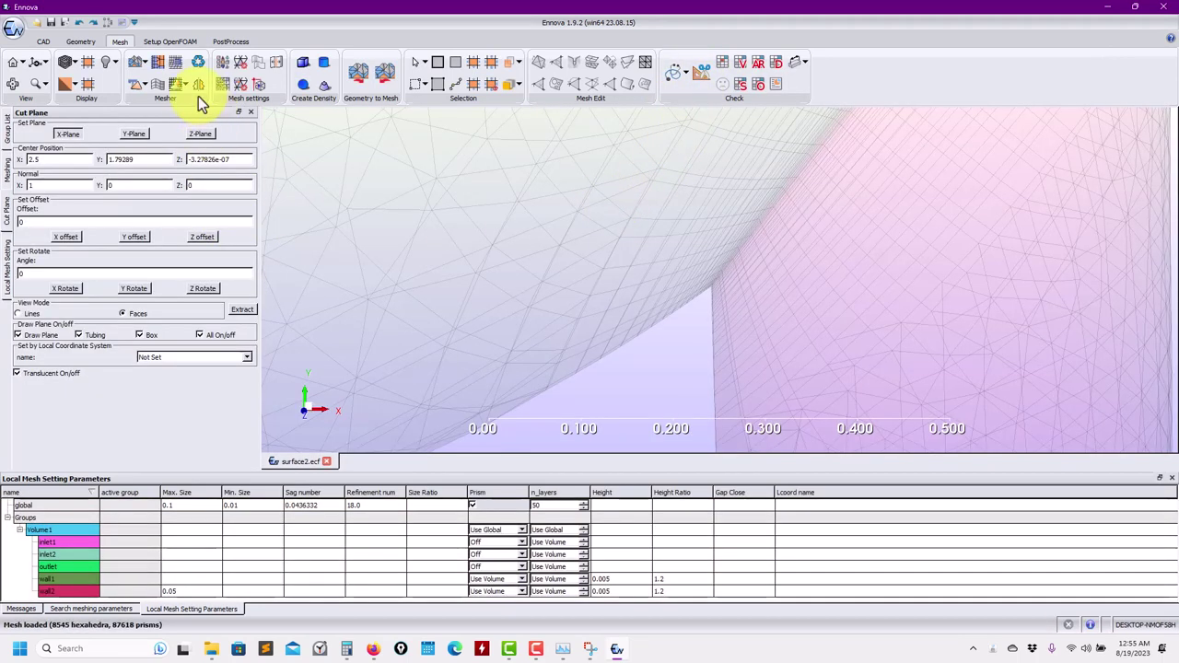
{"action": "left_click", "coordinate": [159, 85]}
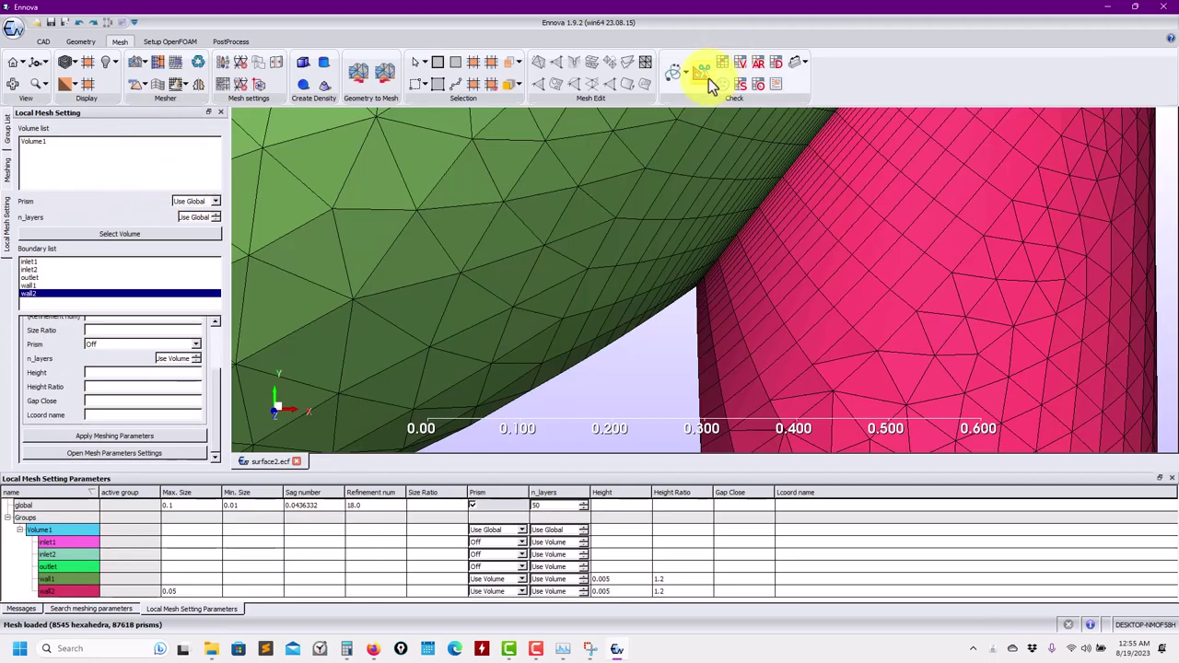
{"action": "left_click", "coordinate": [708, 78]}
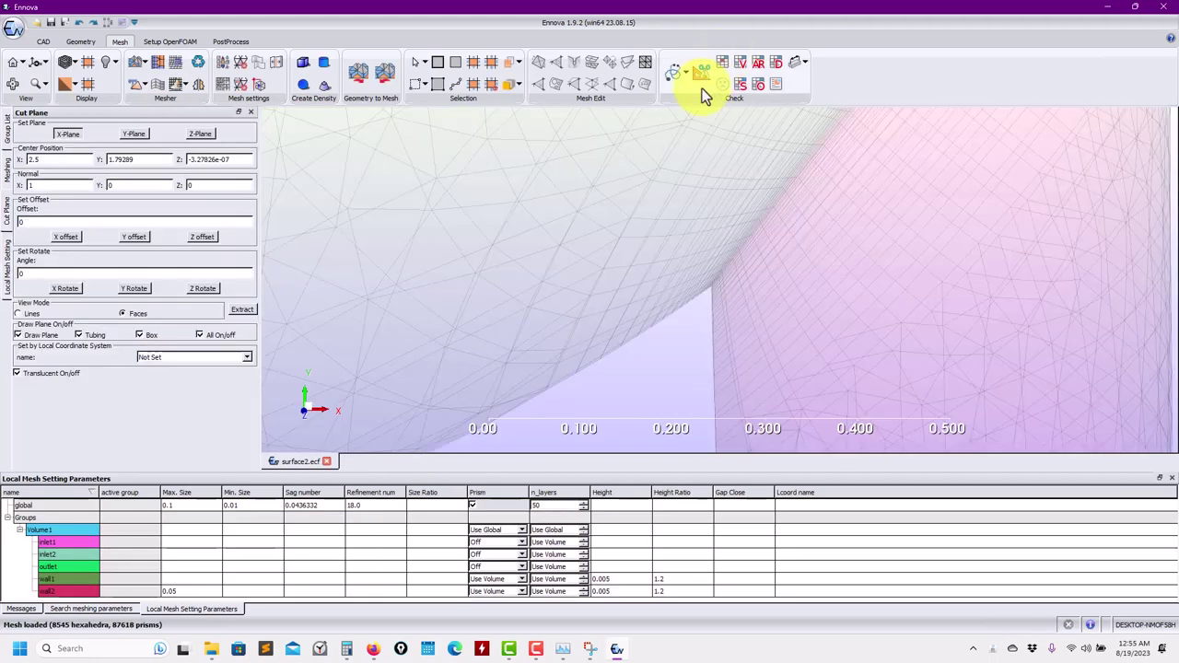
{"action": "left_click", "coordinate": [199, 134]}
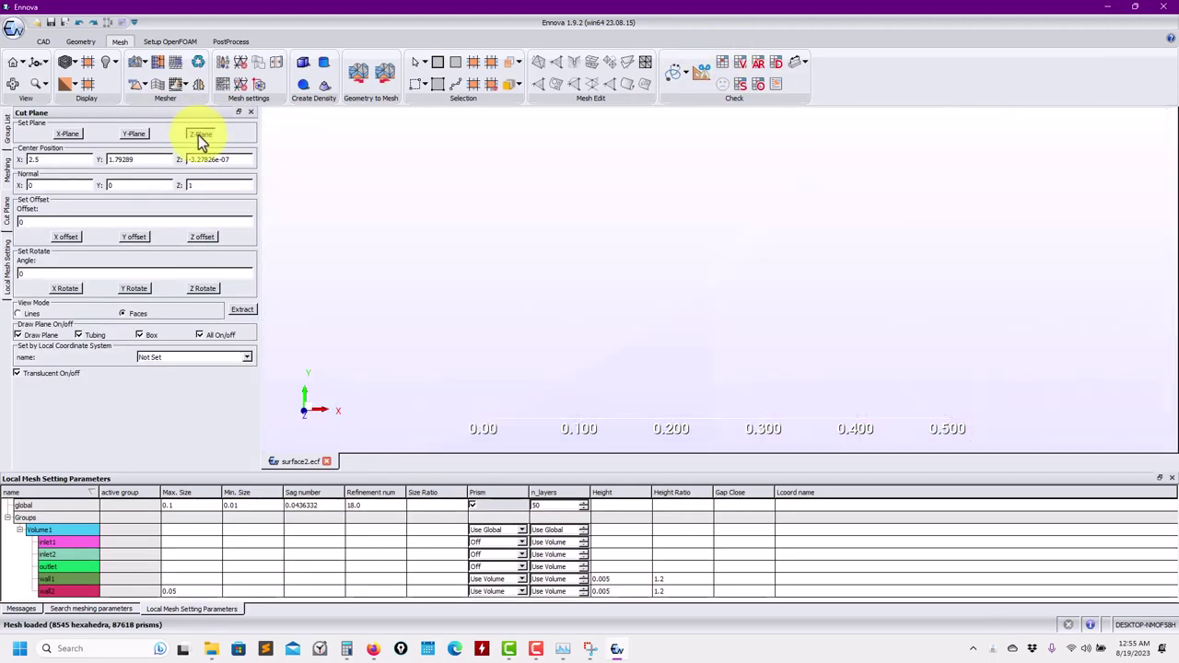
{"action": "left_click", "coordinate": [243, 309]}
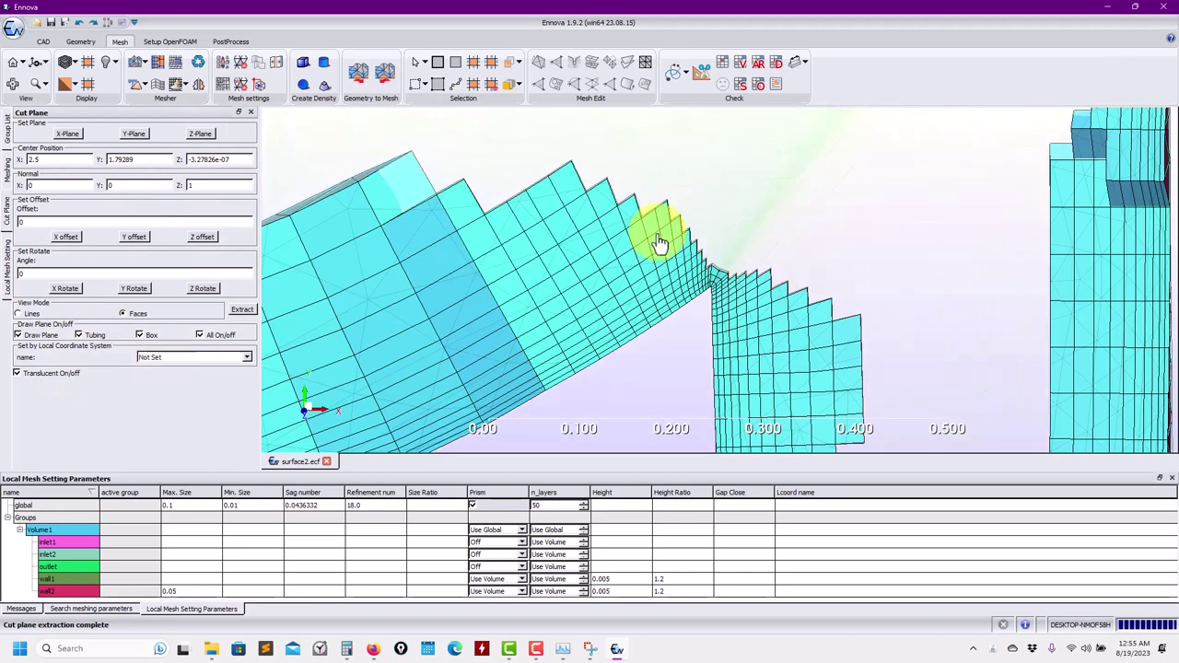
{"action": "left_click", "coordinate": [217, 337]}
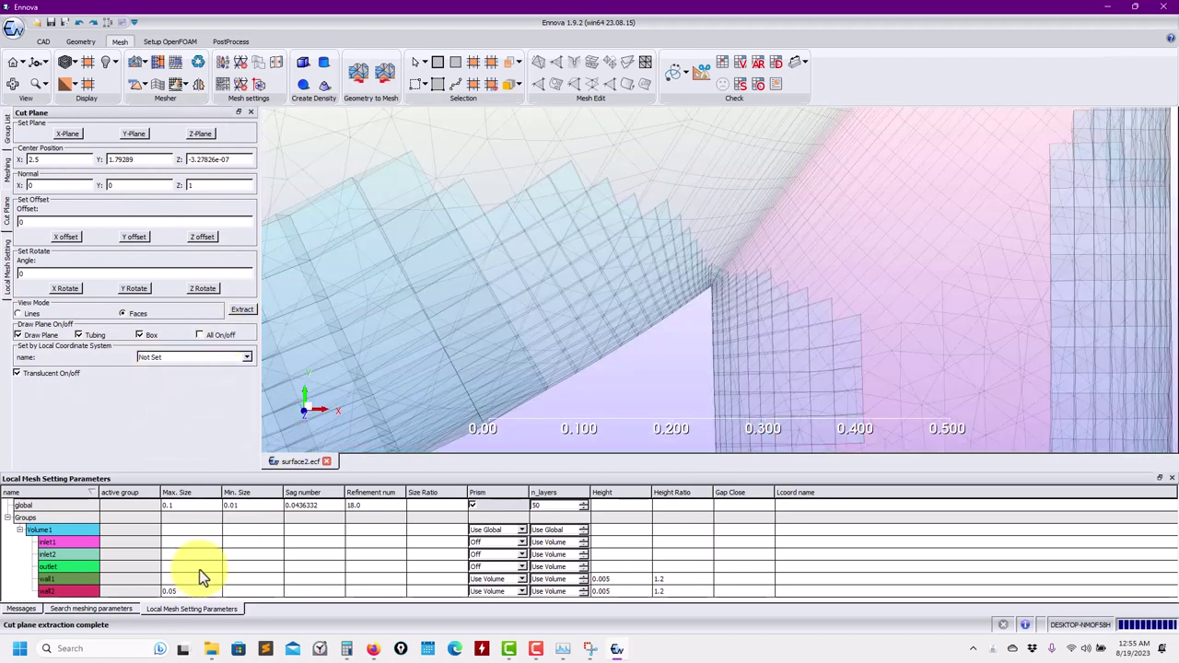
{"action": "left_click", "coordinate": [72, 378]}
{"action": "left_click", "coordinate": [72, 377]}
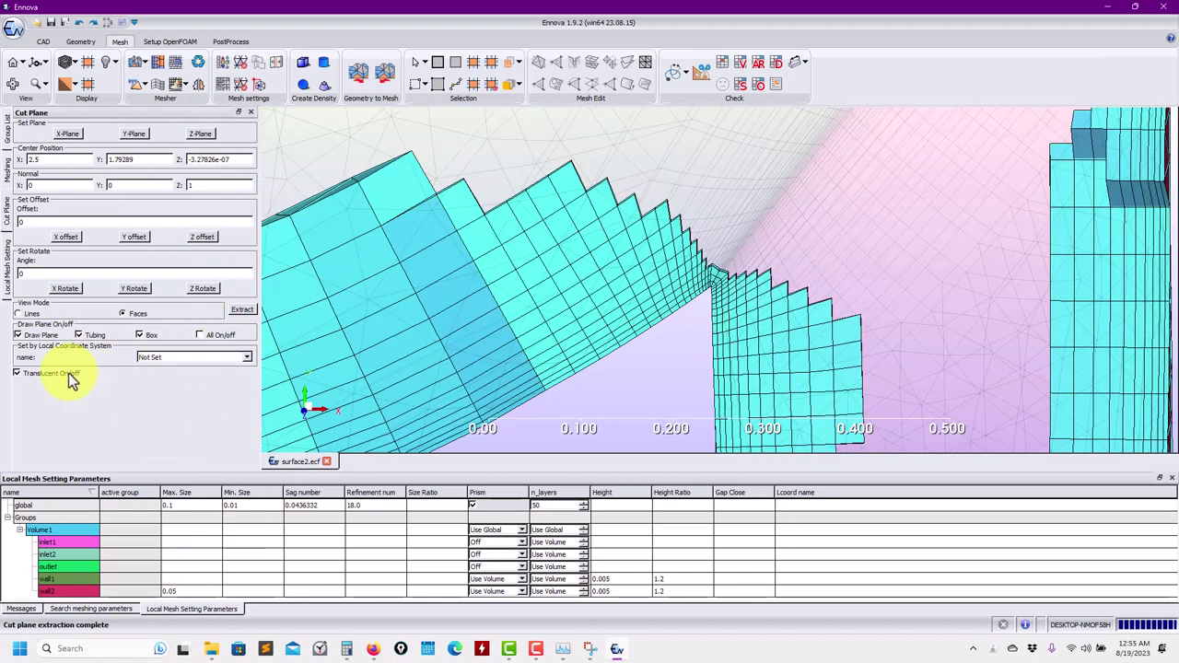
Step: Capture the cut mesh around the pipe junction as a rectangular snip with Snipping Tool
{"action": "scroll", "coordinate": [461, 381], "scroll_direction": "down", "scroll_amount": 3}
{"action": "scroll", "coordinate": [763, 322], "scroll_direction": "down", "scroll_amount": 2}
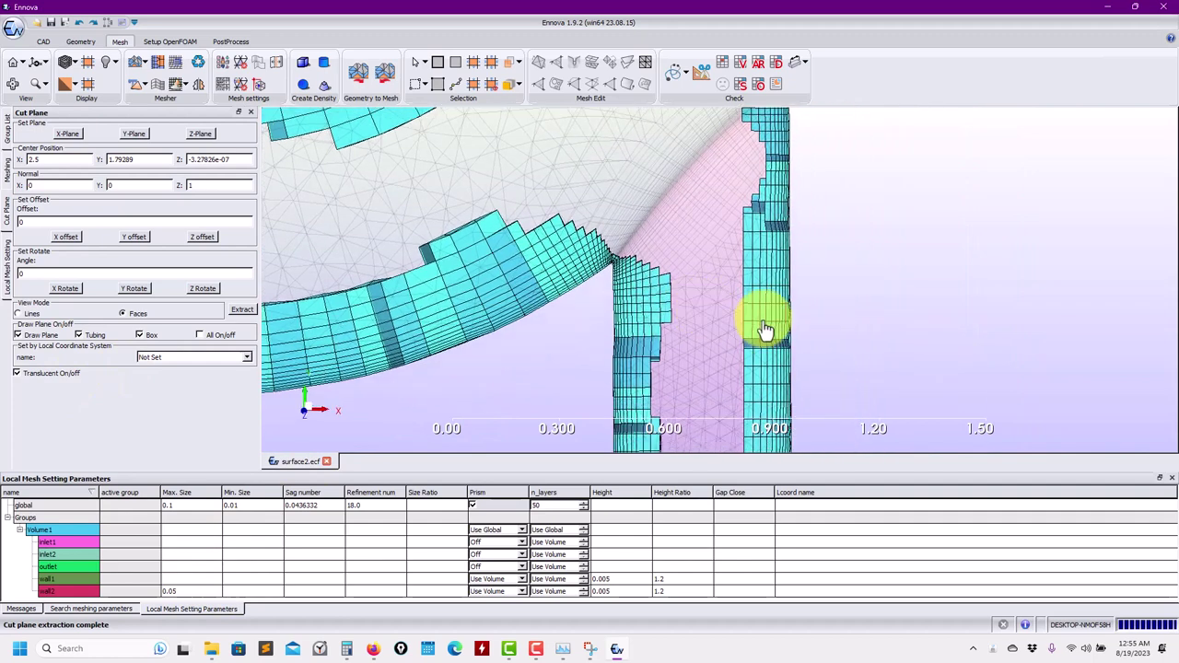
{"action": "left_click", "coordinate": [104, 635]}
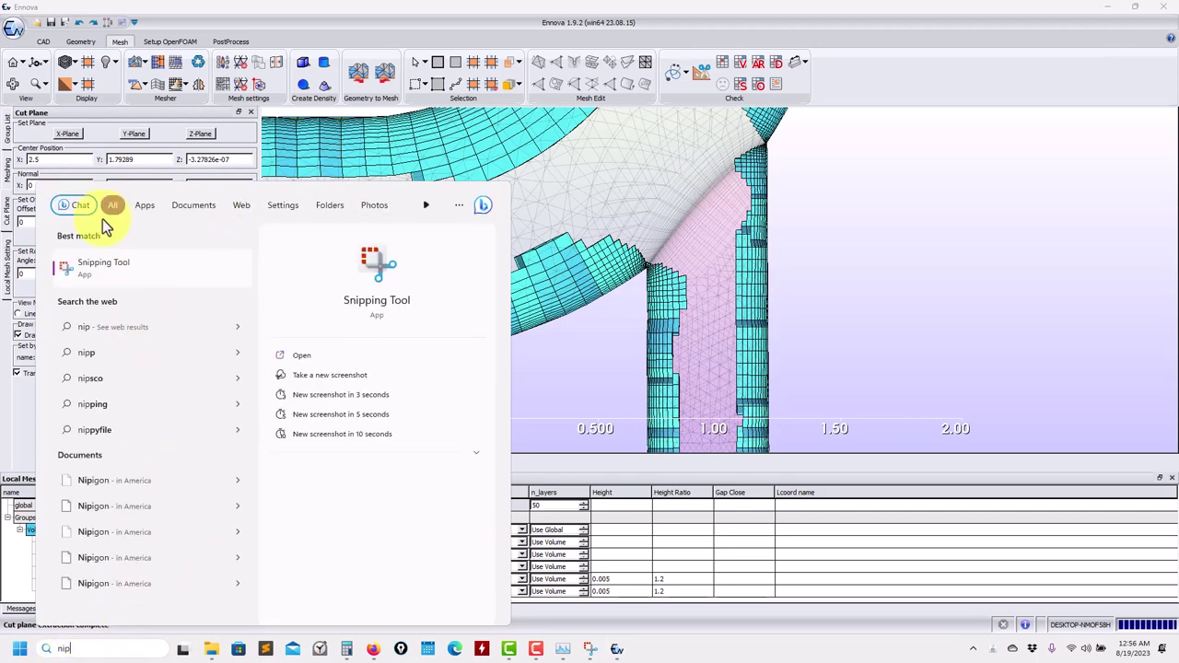
{"action": "left_click", "coordinate": [402, 276]}
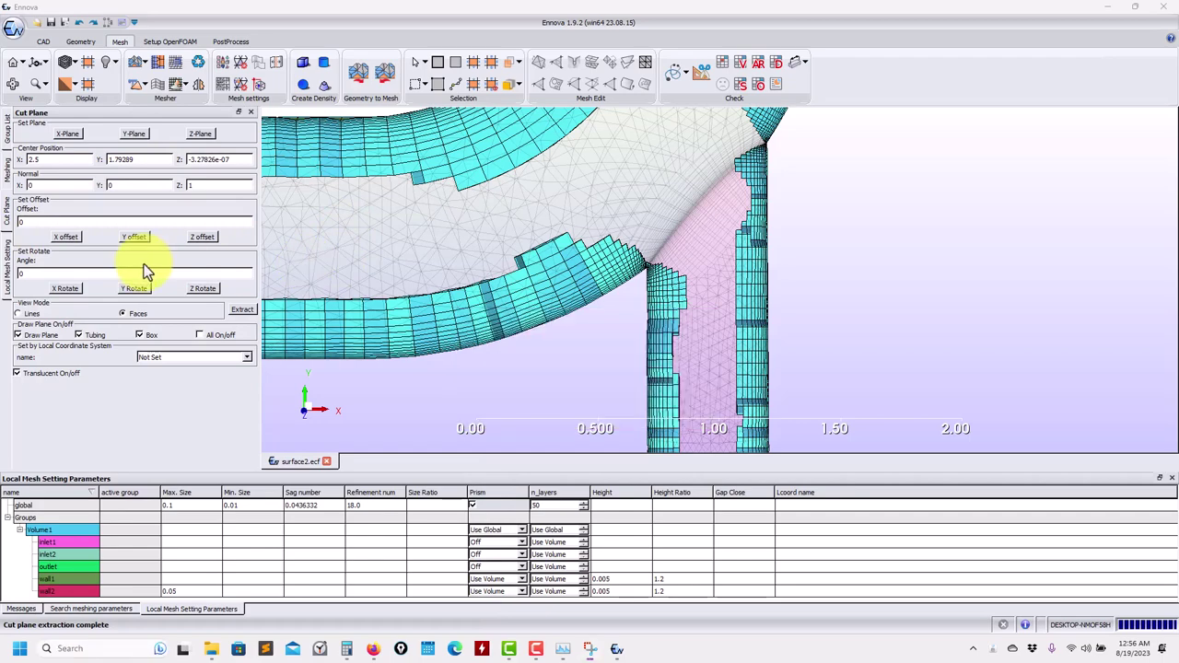
{"action": "left_click", "coordinate": [590, 648]}
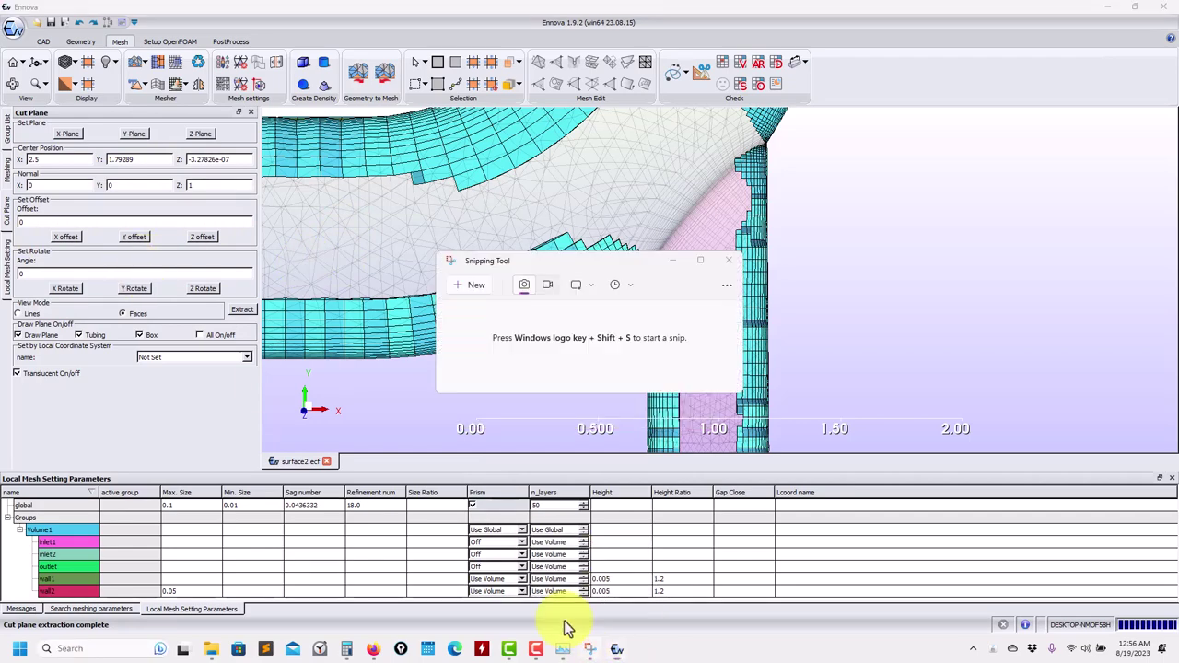
{"action": "left_click", "coordinate": [470, 284]}
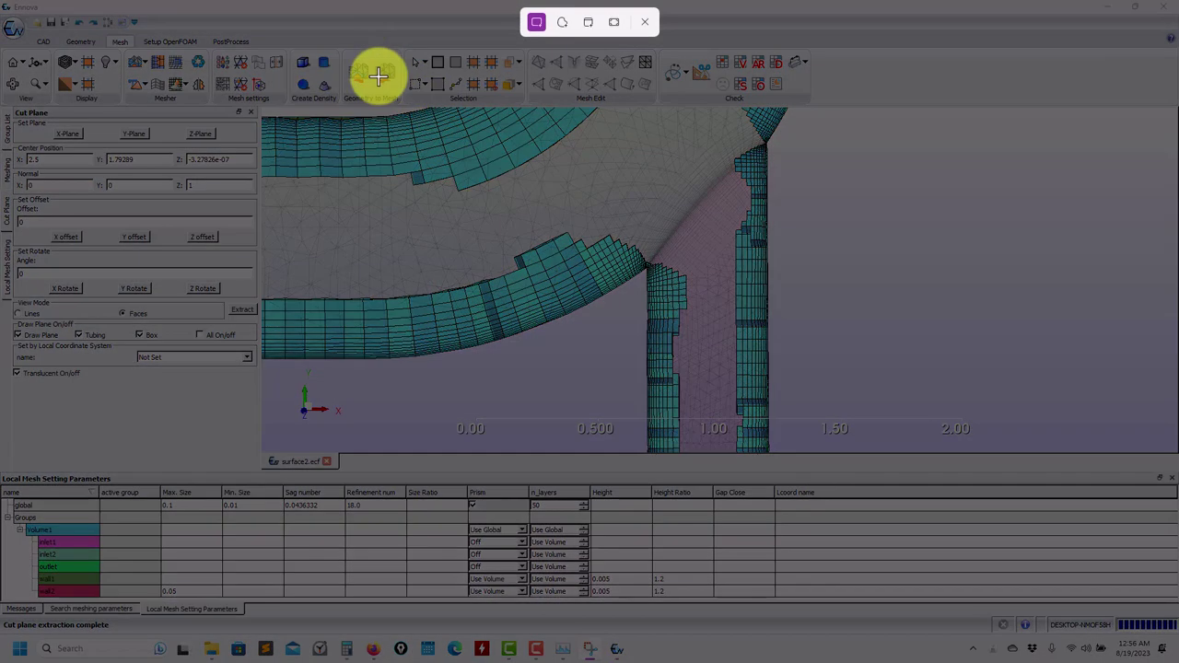
{"action": "left_click_drag", "start_coordinate": [377, 73], "coordinate": [801, 460]}
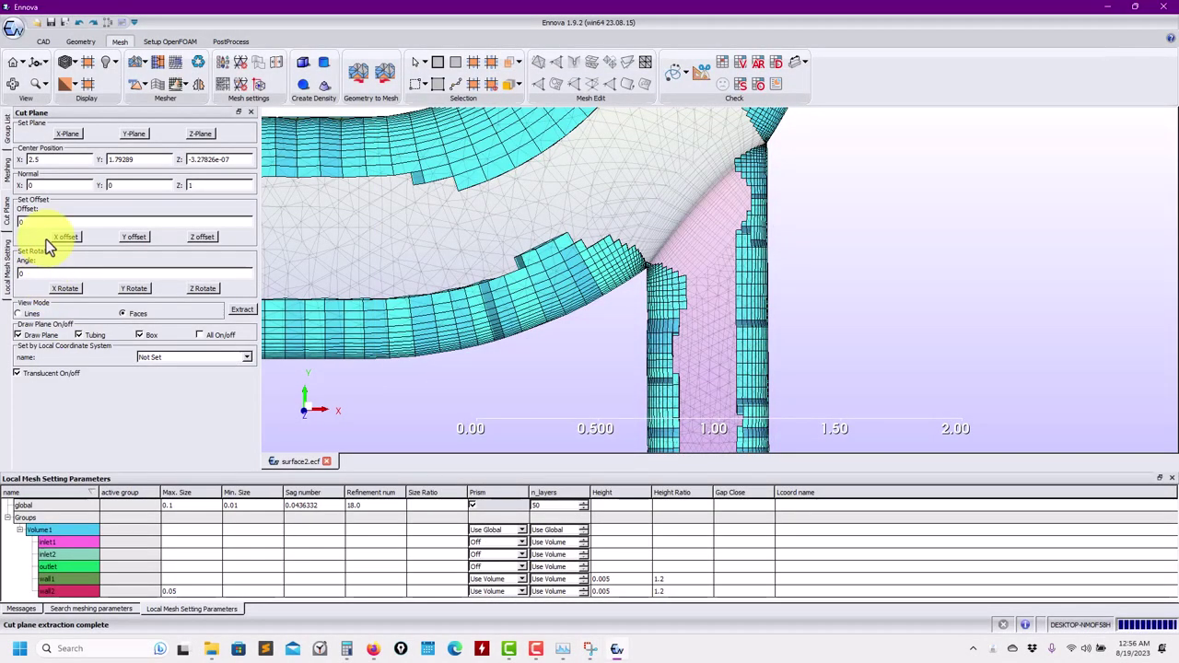
Step: Enable Auto reduction for the boundary layer, then regenerate the surface mesh and boundary layer mesh, clearing the existing mesh
{"action": "left_click", "coordinate": [10, 164]}
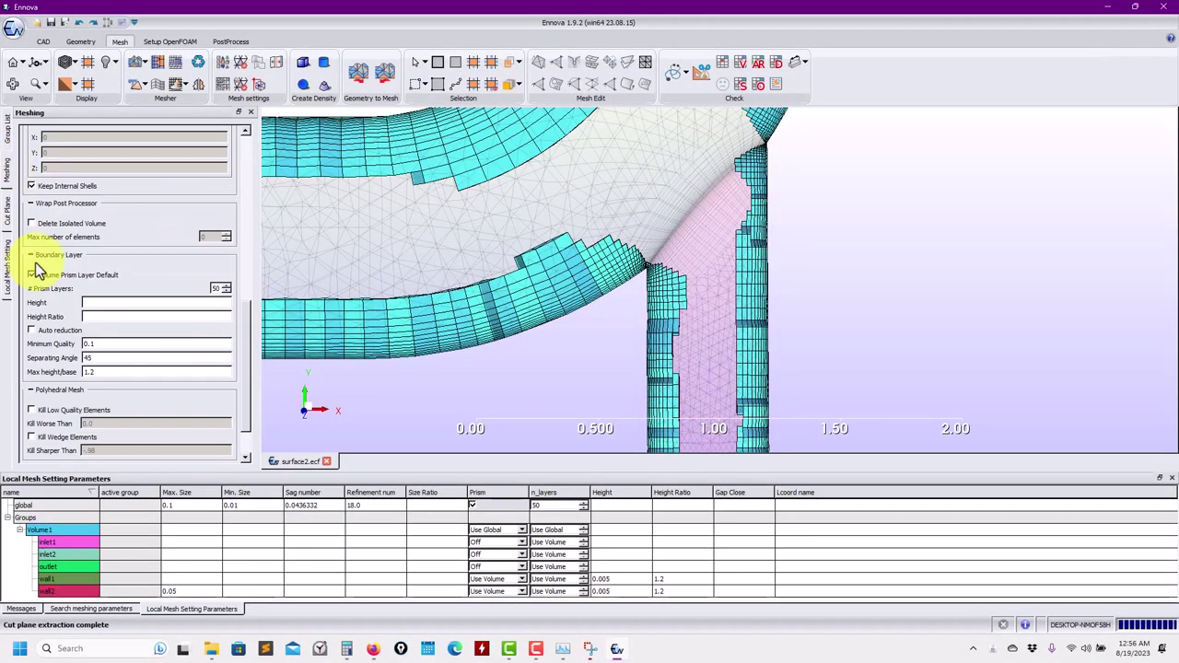
{"action": "left_click", "coordinate": [59, 330]}
{"action": "left_click", "coordinate": [137, 61]}
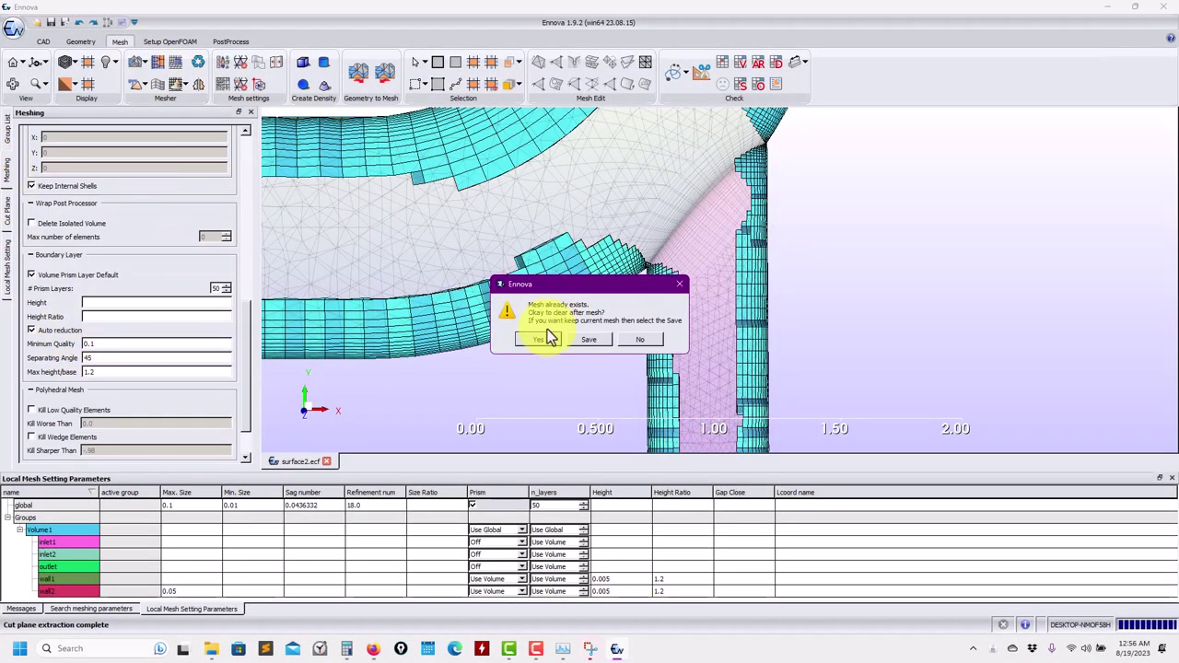
{"action": "left_click", "coordinate": [547, 339]}
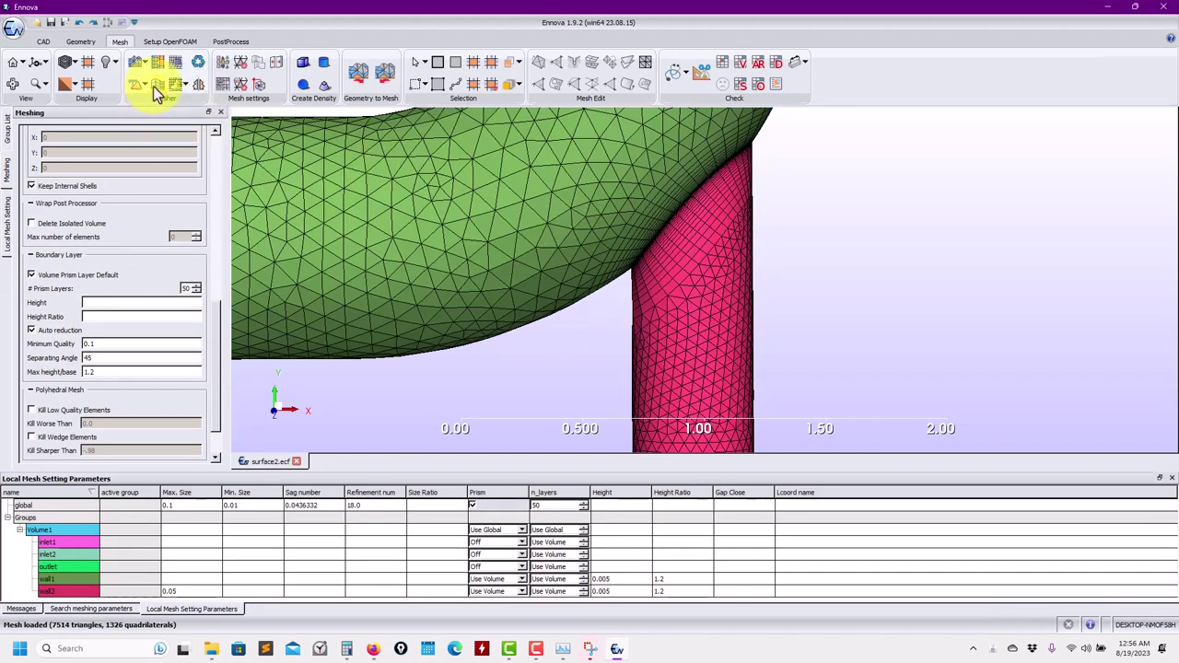
{"action": "left_click", "coordinate": [155, 85]}
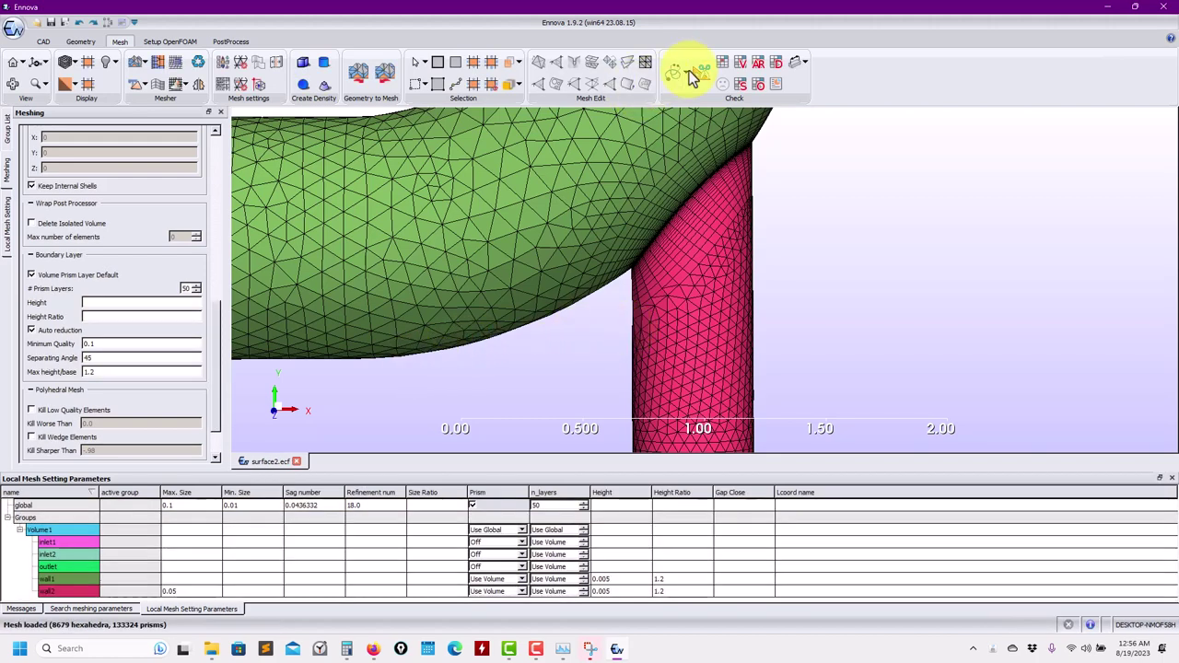
Step: Cut the auto-reduced mesh on the Z-plane, extract its faces, and turn off the All drawing option with the translucent display refreshed
{"action": "left_click", "coordinate": [646, 84]}
{"action": "left_click", "coordinate": [201, 134]}
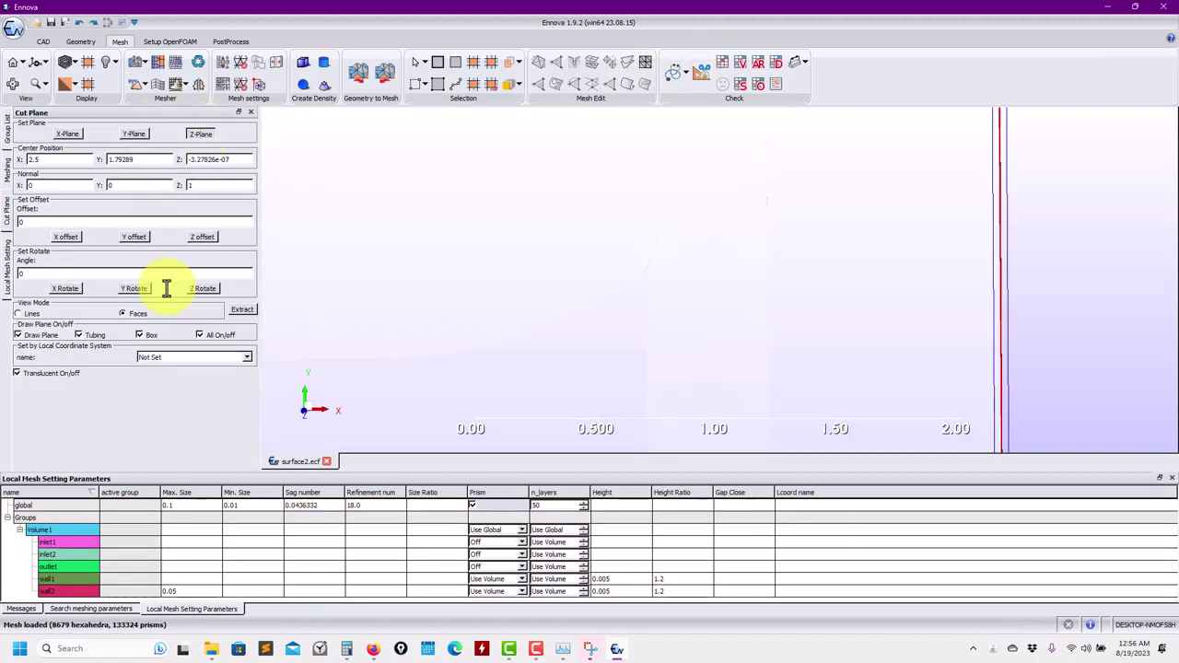
{"action": "left_click", "coordinate": [243, 310]}
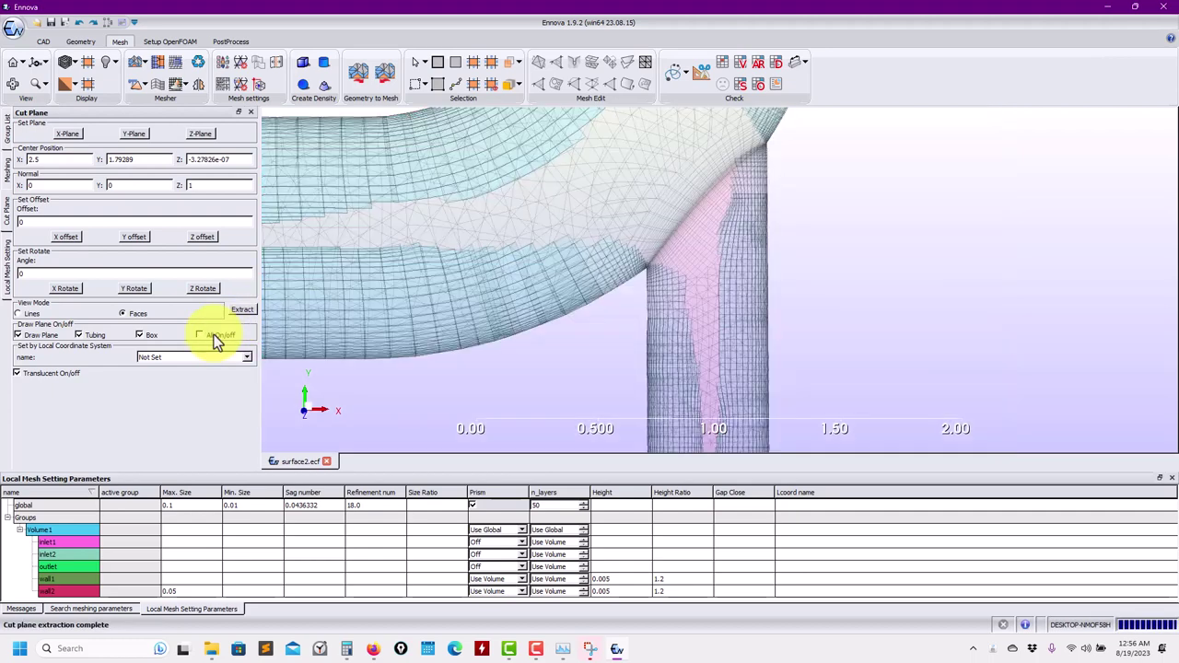
{"action": "left_click", "coordinate": [213, 337]}
{"action": "left_click", "coordinate": [37, 374]}
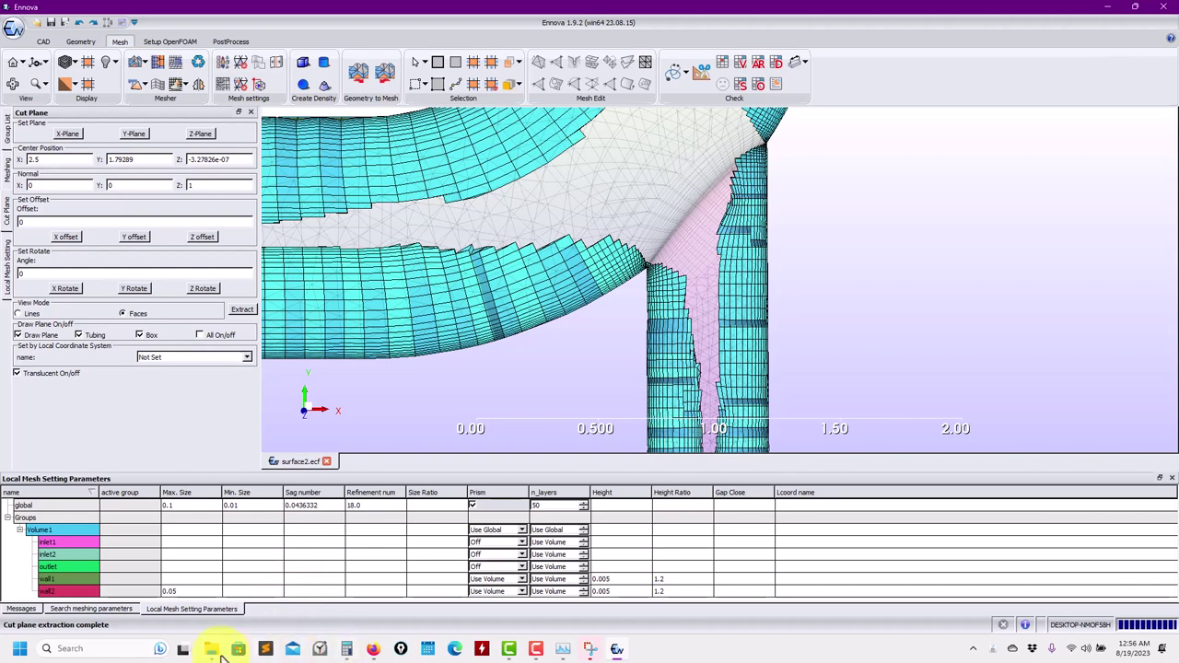
Step: Switch to Snipping Tool, place the earlier snip beside the model, and compare its prism layers with the new cut
{"action": "left_click", "coordinate": [589, 649]}
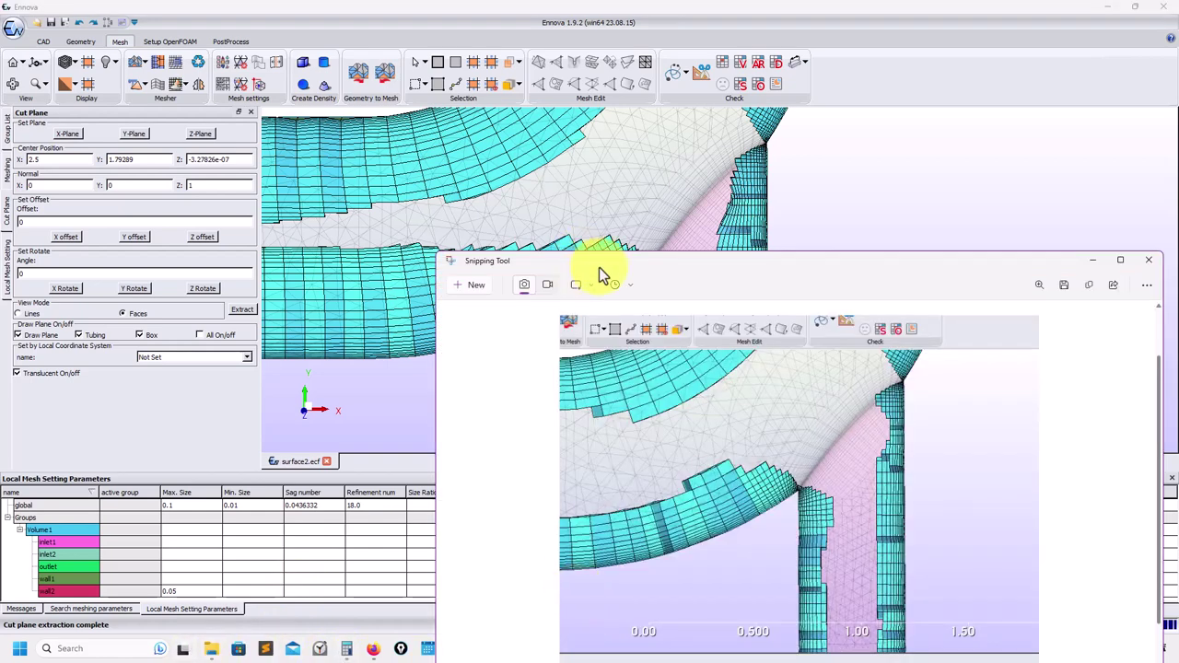
{"action": "left_click_drag", "start_coordinate": [600, 274], "coordinate": [918, 81]}
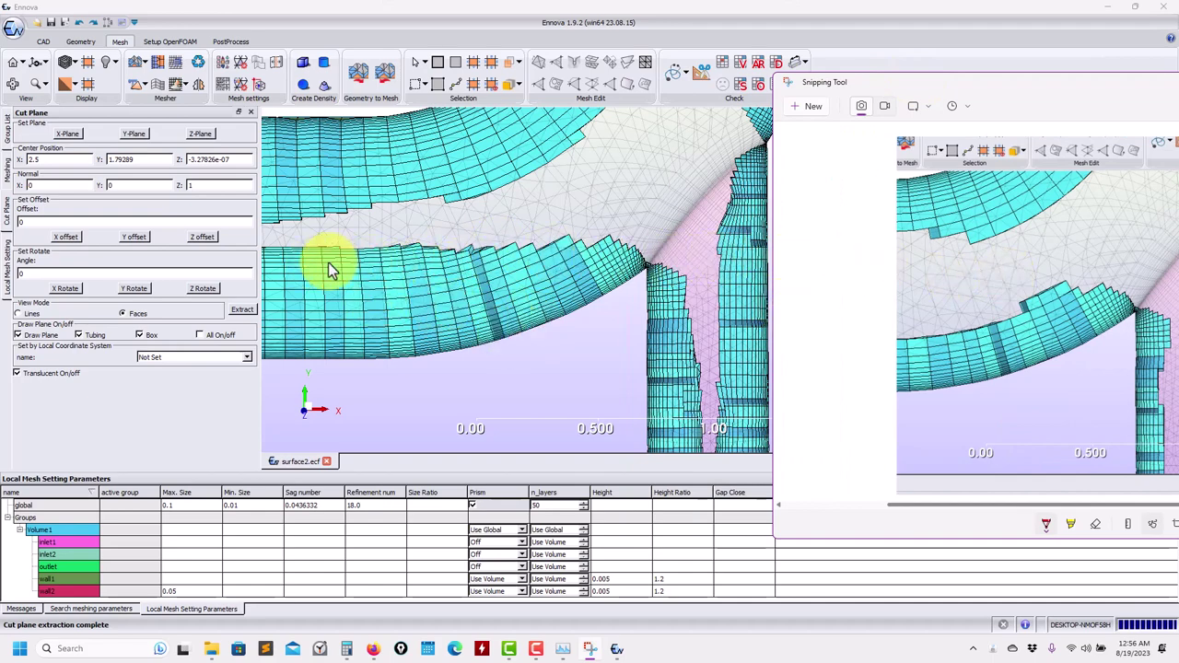
{"action": "scroll", "coordinate": [373, 265], "scroll_direction": "down", "scroll_amount": 5}
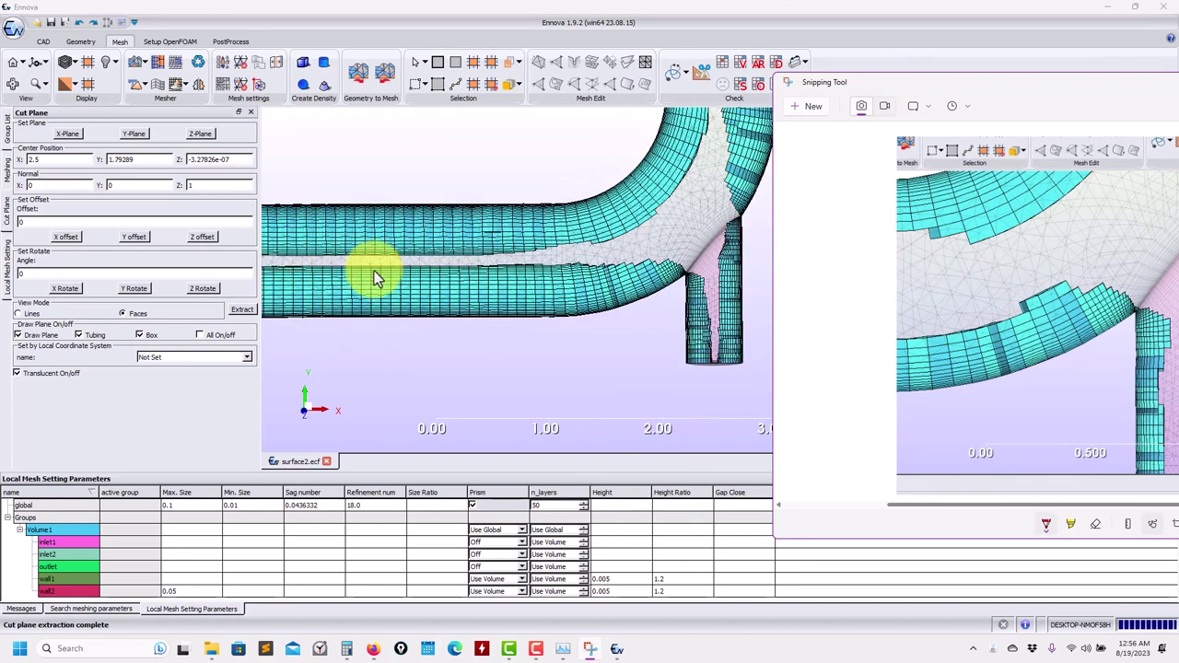
{"action": "scroll", "coordinate": [374, 270], "scroll_direction": "up", "scroll_amount": 3}
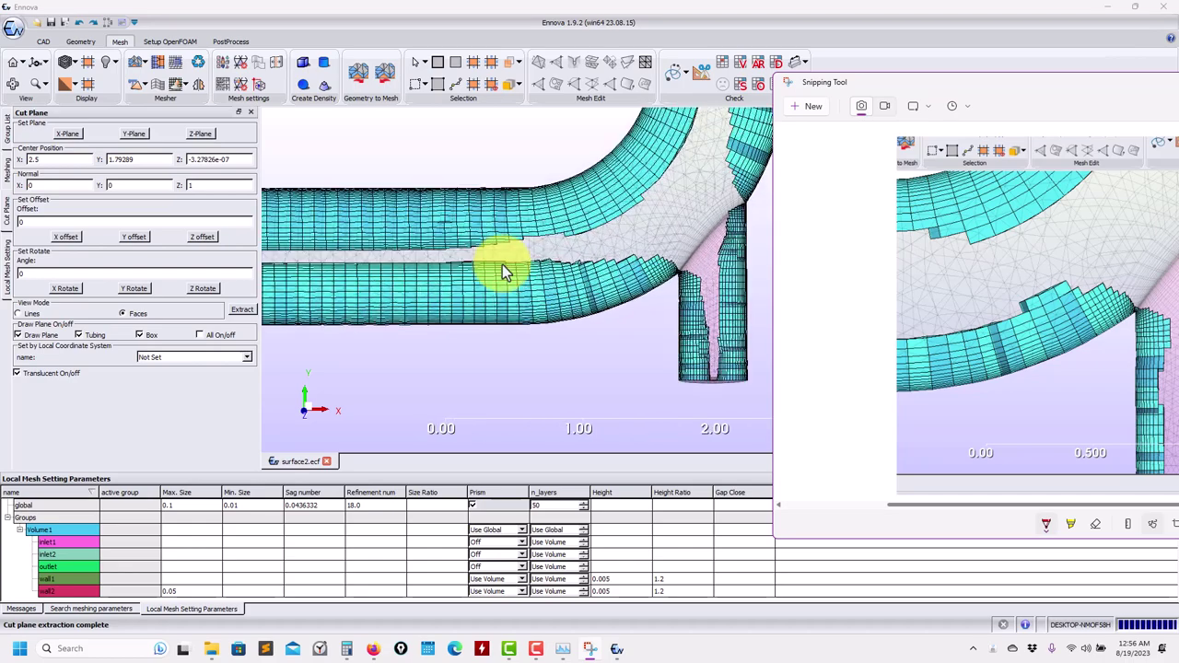
{"action": "scroll", "coordinate": [502, 265], "scroll_direction": "up", "scroll_amount": 2}
Step: Examine the opposing prism layers and the core gap between them along the straight pipe section
{"action": "left_click", "coordinate": [541, 257]}
{"action": "scroll", "coordinate": [571, 249], "scroll_direction": "up", "scroll_amount": 4}
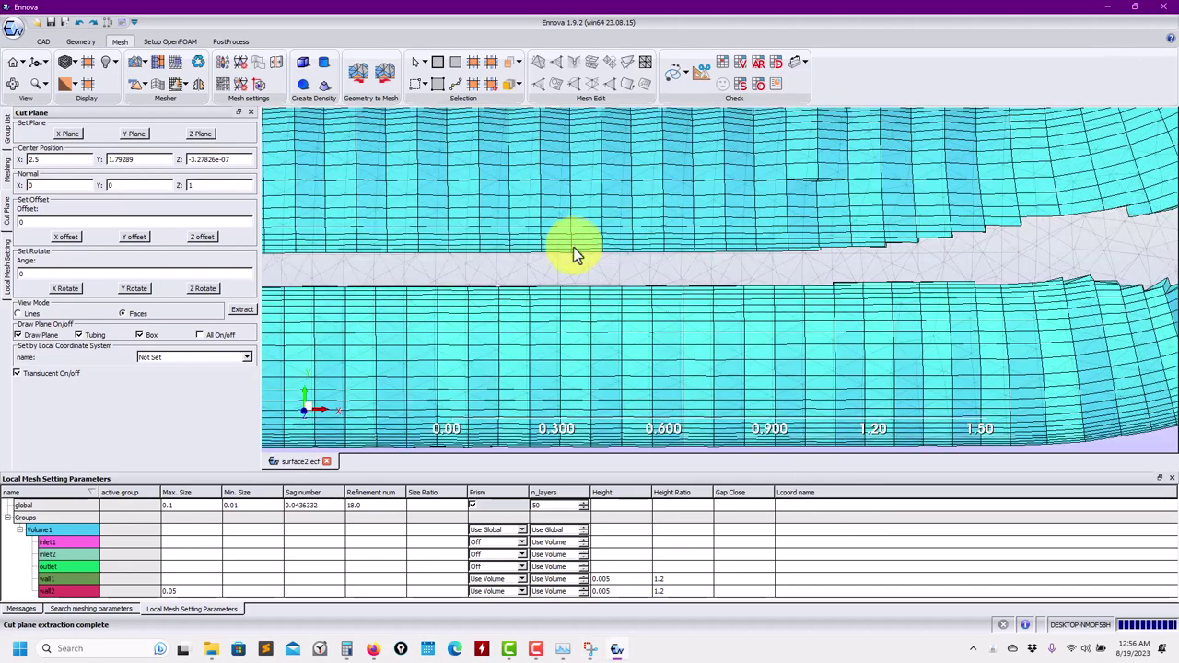
{"action": "scroll", "coordinate": [572, 246], "scroll_direction": "up", "scroll_amount": 2}
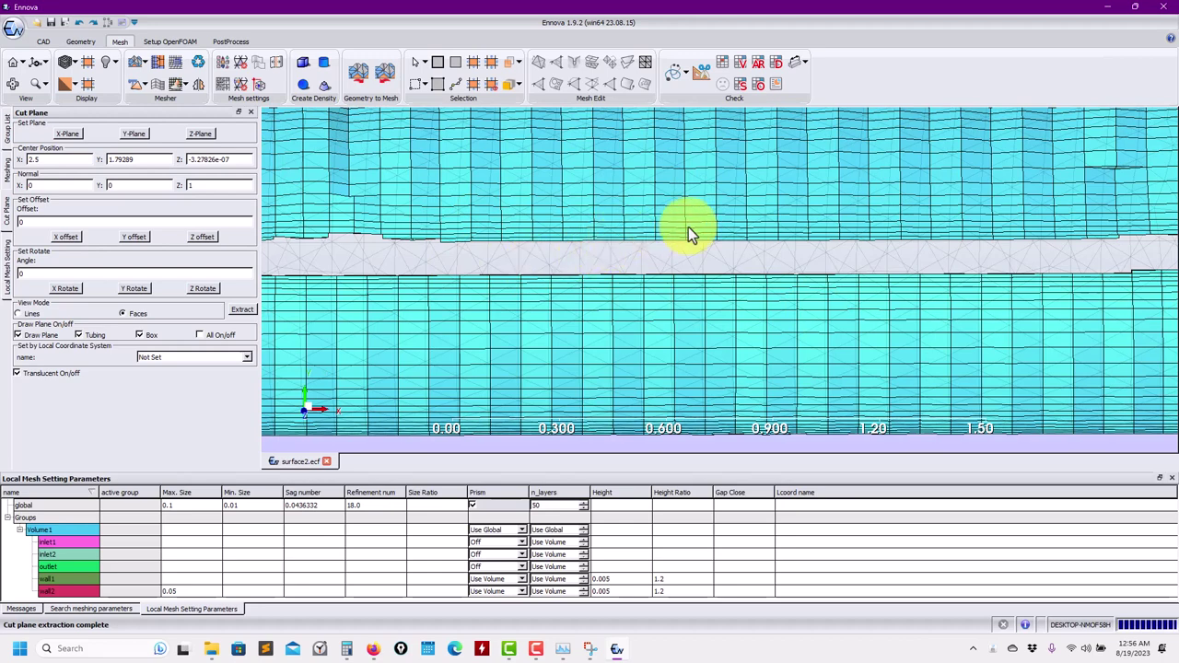
{"action": "scroll", "coordinate": [677, 261], "scroll_direction": "up", "scroll_amount": 3}
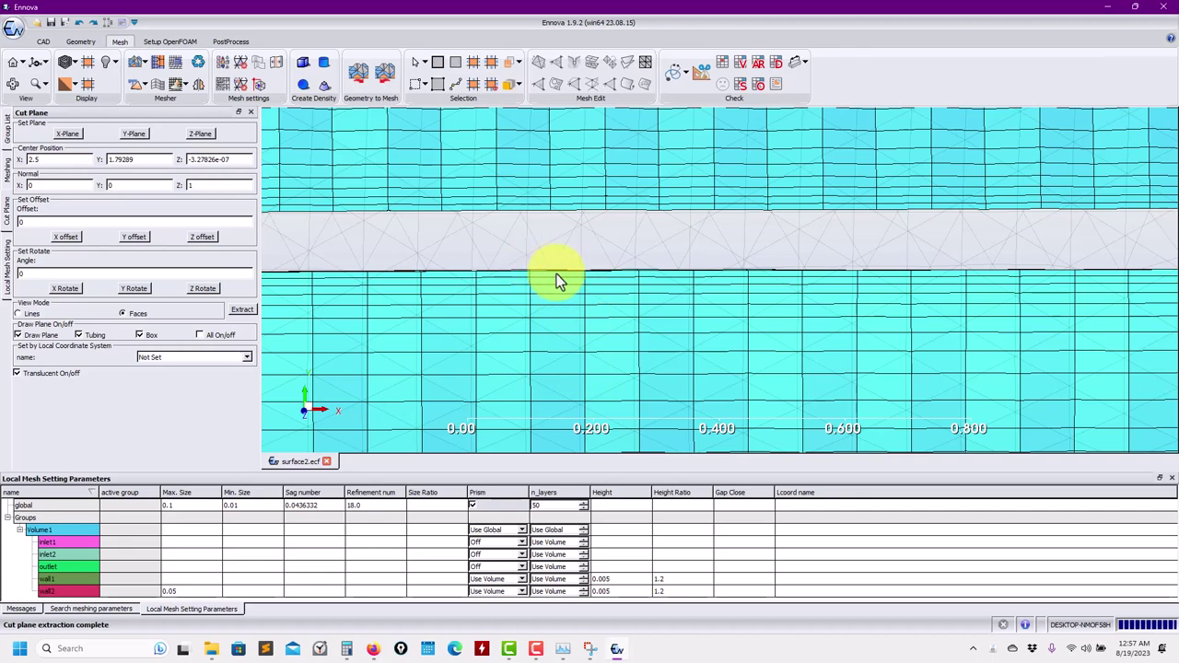
{"action": "scroll", "coordinate": [570, 245], "scroll_direction": "down", "scroll_amount": 4}
{"action": "scroll", "coordinate": [625, 304], "scroll_direction": "up", "scroll_amount": 5}
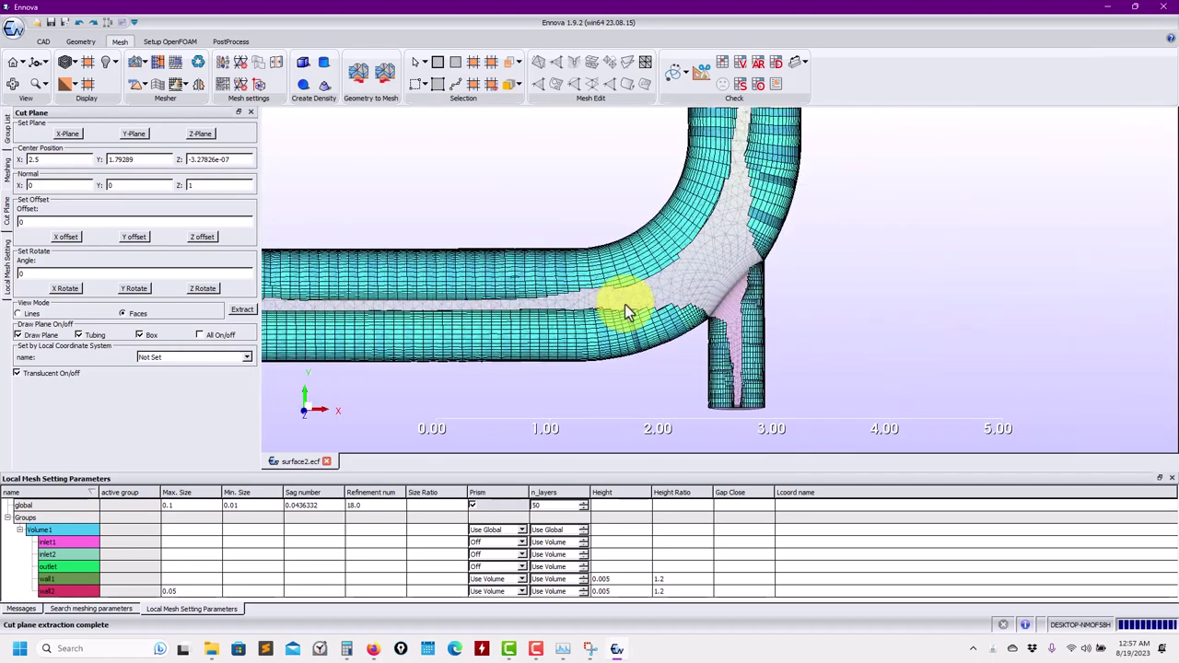
Step: Regenerate the surface mesh and boundary layer mesh with Auto reduction off and Max height/base 1.2, clearing the existing mesh
{"action": "scroll", "coordinate": [744, 250], "scroll_direction": "down", "scroll_amount": 3}
{"action": "scroll", "coordinate": [645, 261], "scroll_direction": "up", "scroll_amount": 4}
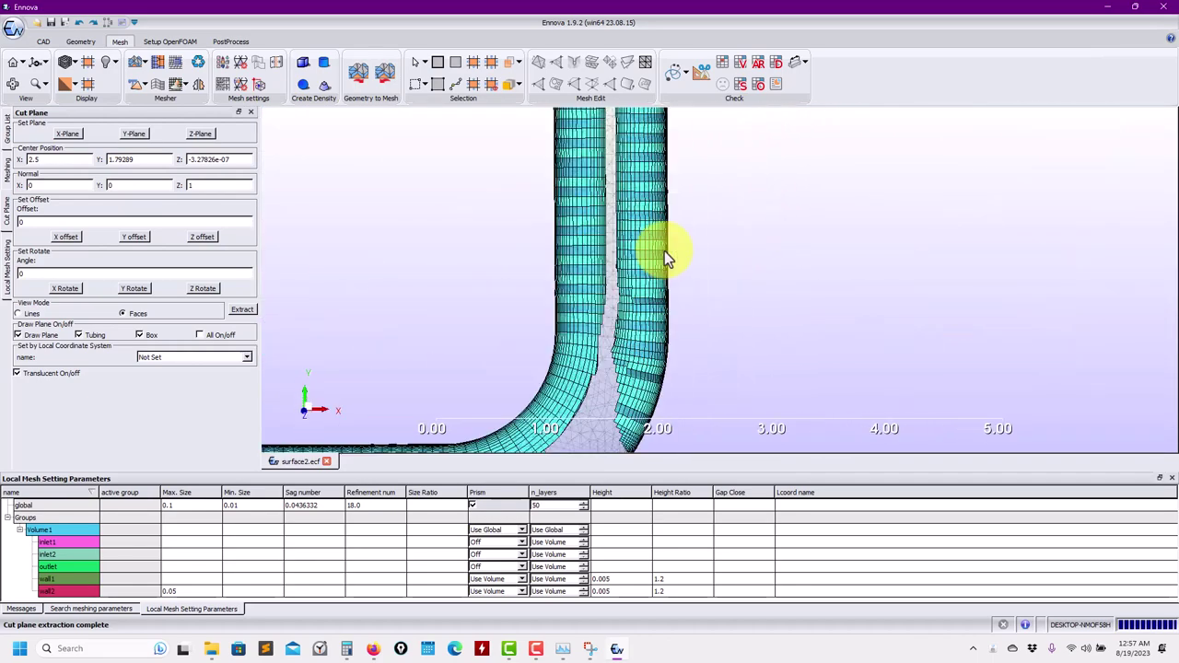
{"action": "scroll", "coordinate": [700, 239], "scroll_direction": "up", "scroll_amount": 5}
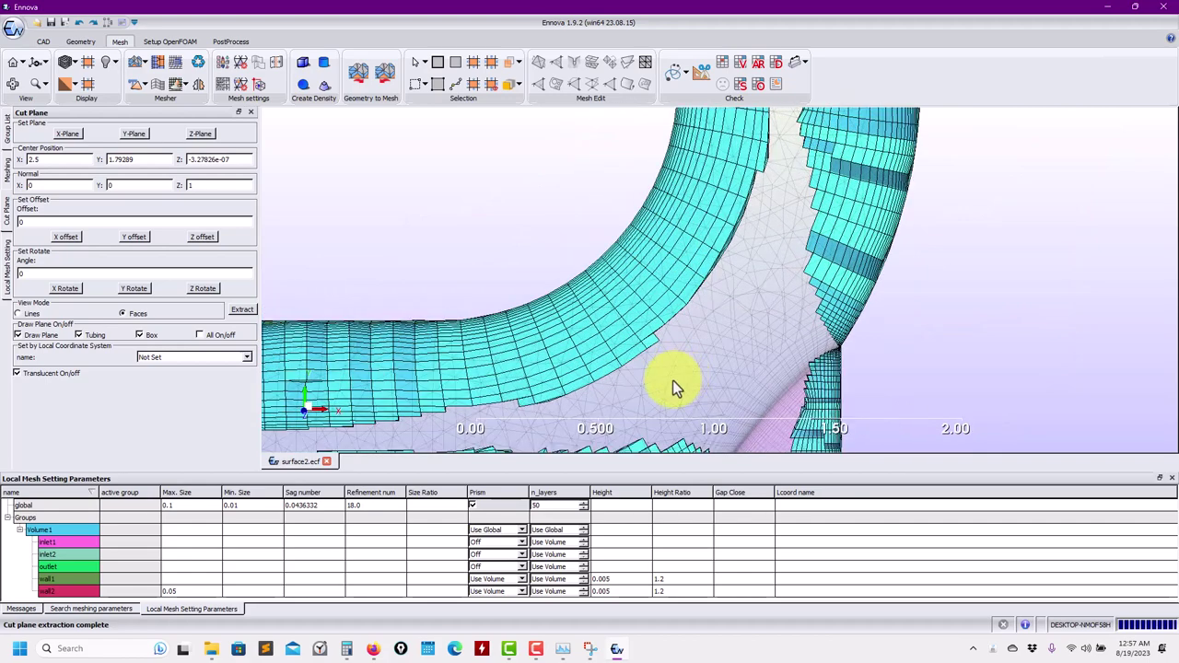
{"action": "scroll", "coordinate": [574, 322], "scroll_direction": "down", "scroll_amount": 4}
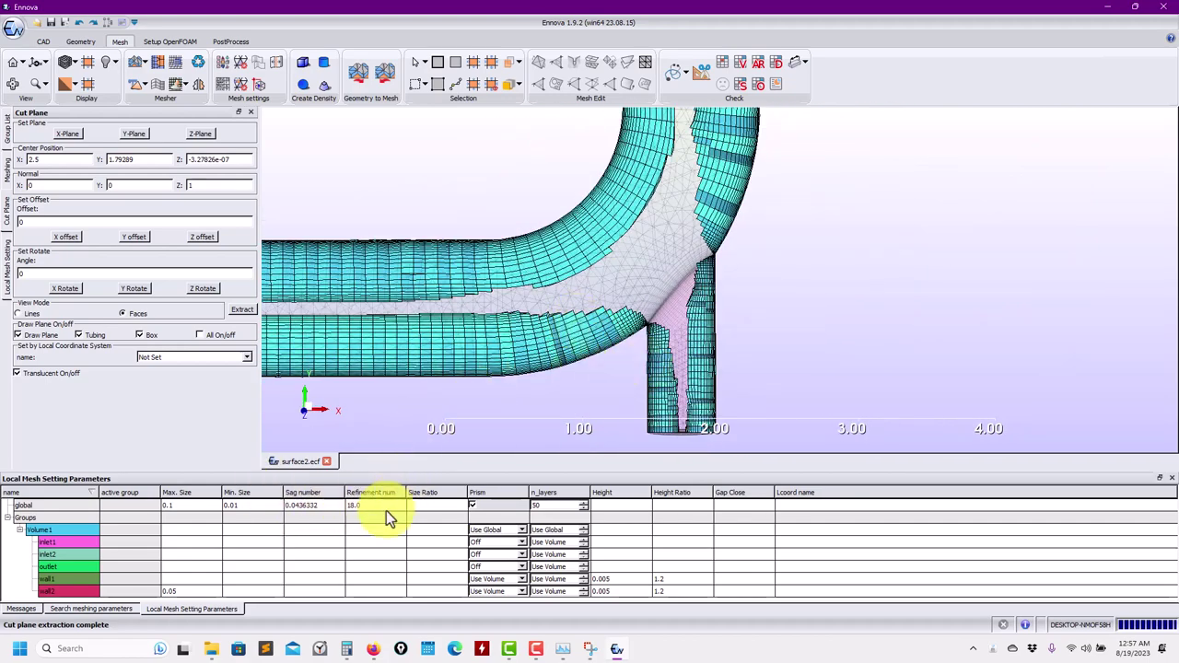
{"action": "left_click", "coordinate": [7, 172]}
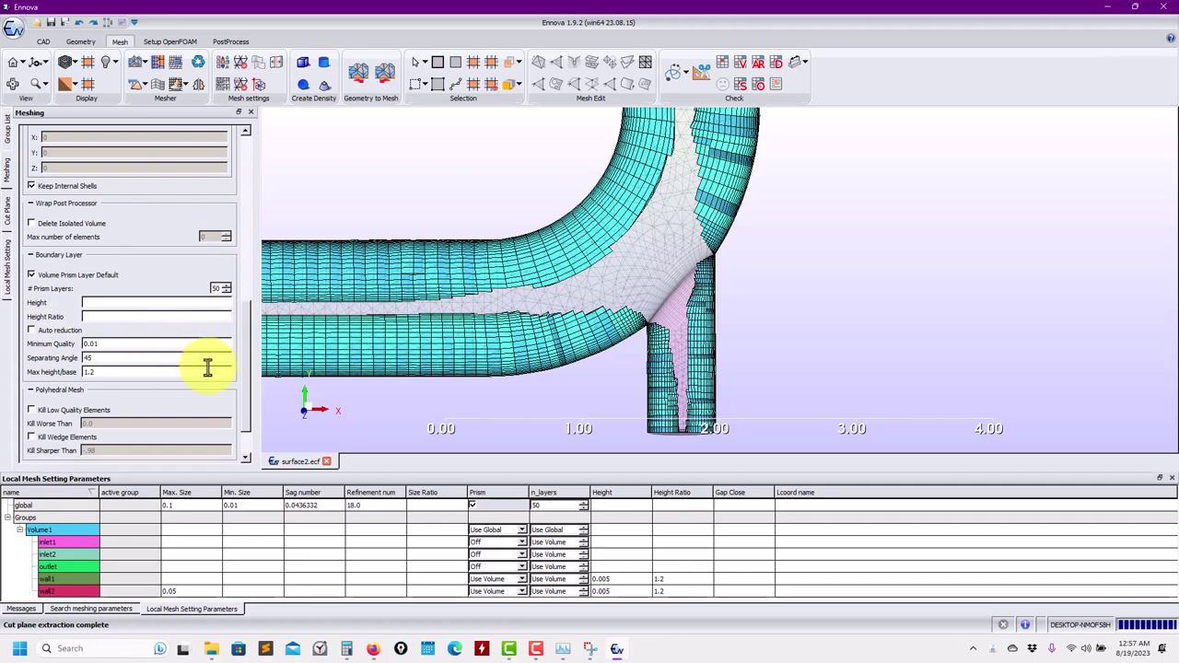
{"action": "scroll", "coordinate": [627, 382], "scroll_direction": "up", "scroll_amount": 5}
{"action": "scroll", "coordinate": [579, 315], "scroll_direction": "up", "scroll_amount": 3}
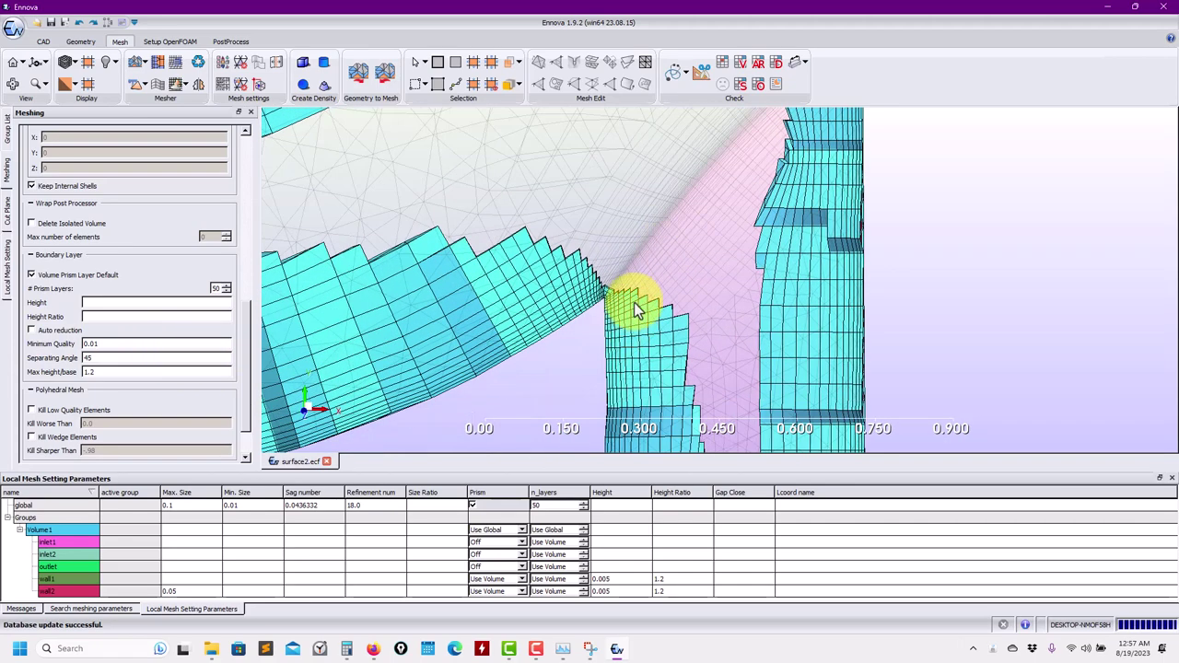
{"action": "left_click", "coordinate": [134, 63]}
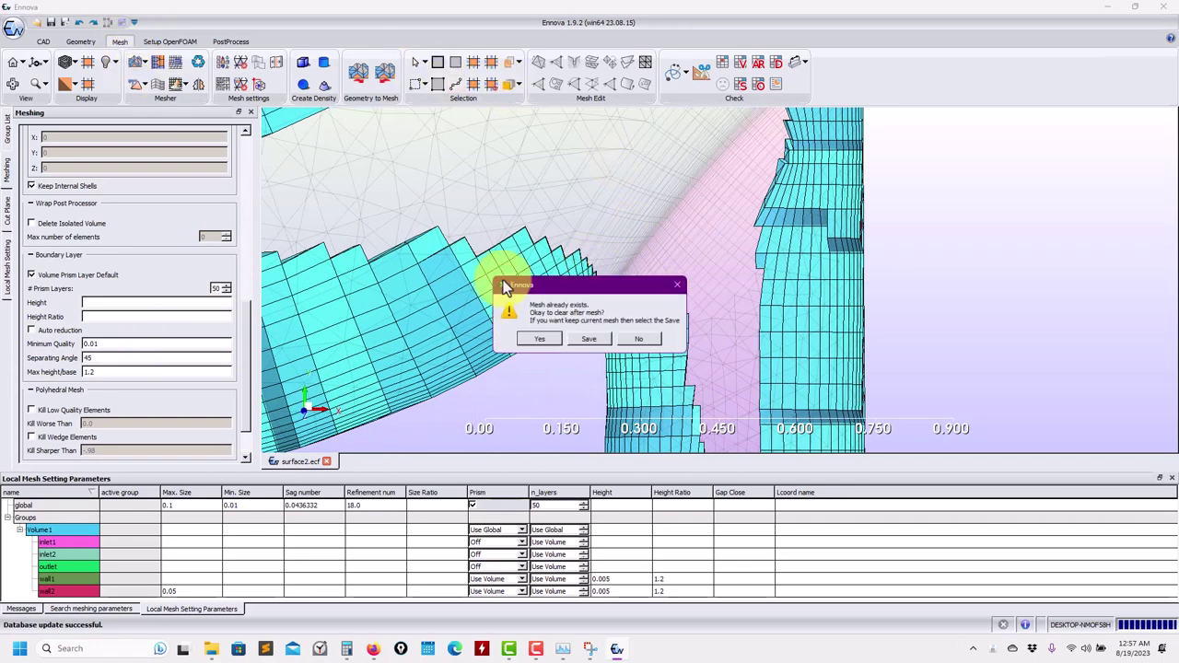
{"action": "left_click", "coordinate": [542, 341]}
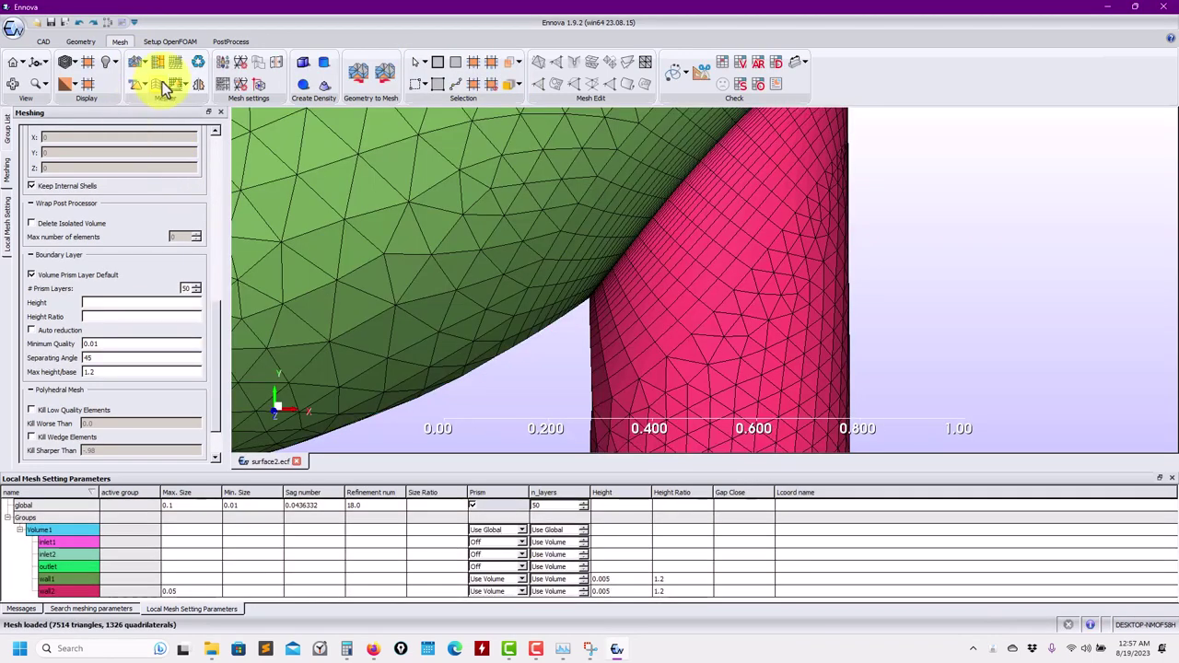
{"action": "left_click", "coordinate": [163, 85]}
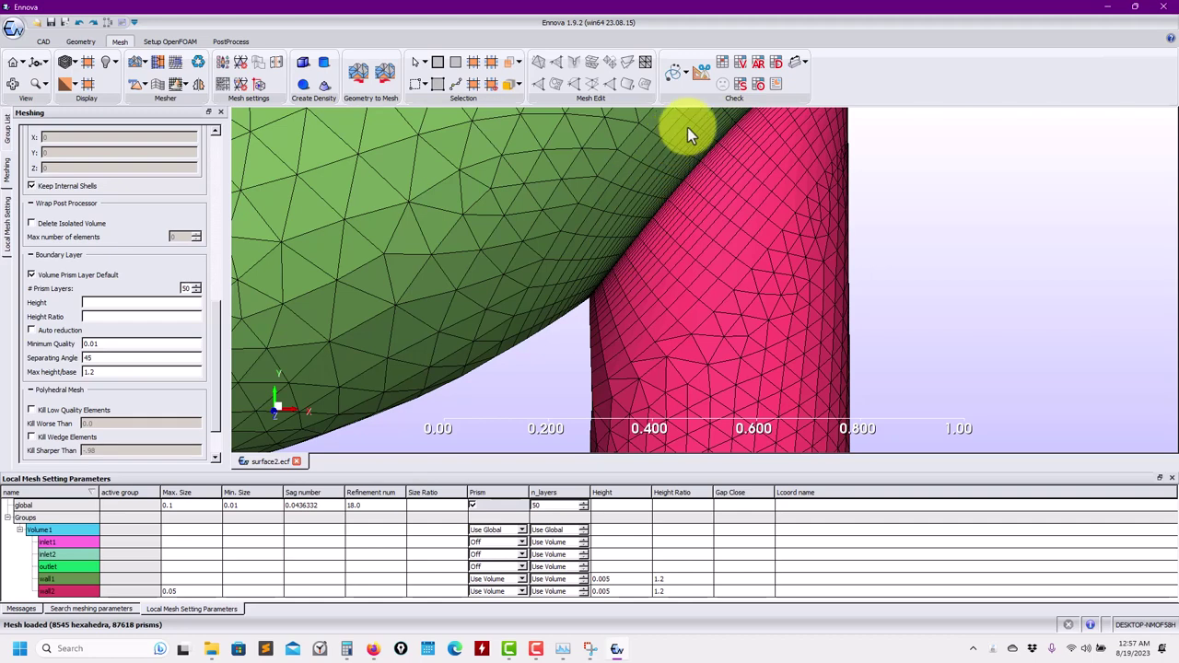
Step: Cut the regenerated mesh on the Z-plane, extract its faces, and turn off All drawing with the translucent display refreshed
{"action": "left_click", "coordinate": [704, 81]}
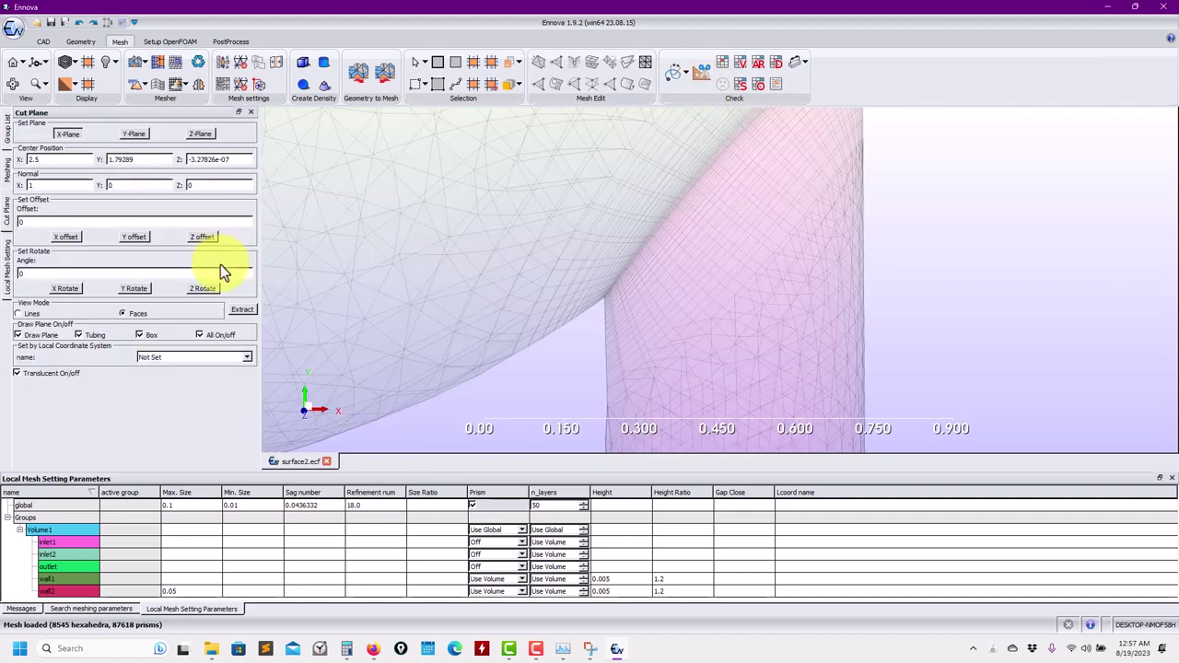
{"action": "left_click", "coordinate": [201, 135]}
{"action": "left_click", "coordinate": [247, 310]}
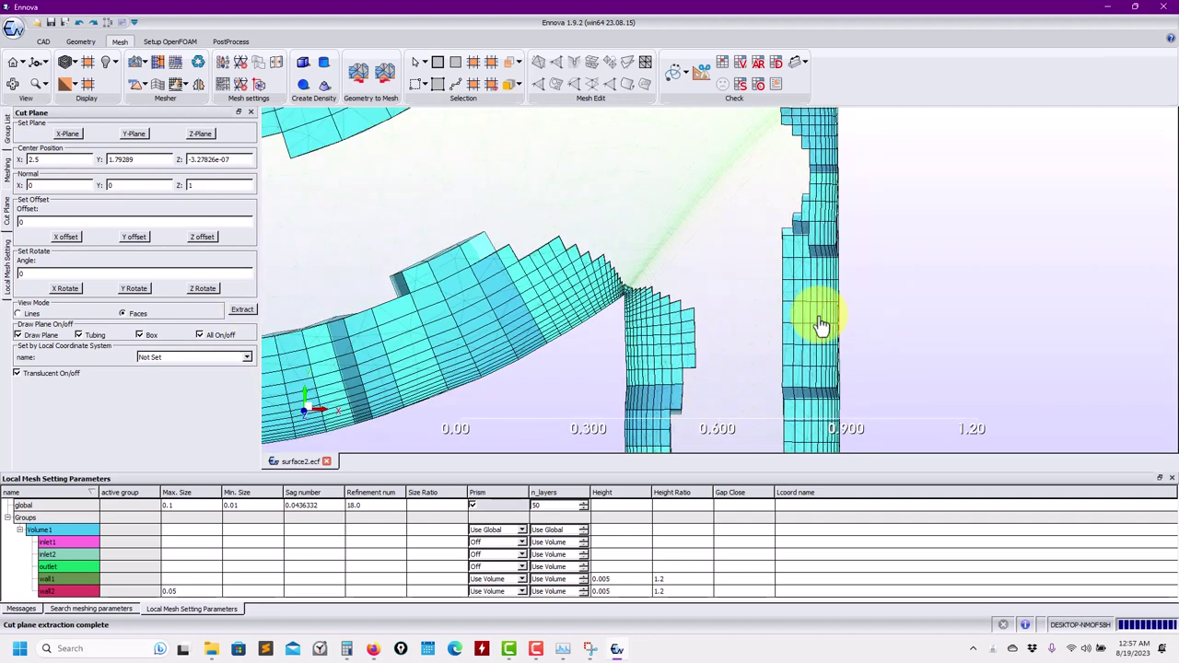
{"action": "left_click", "coordinate": [215, 337]}
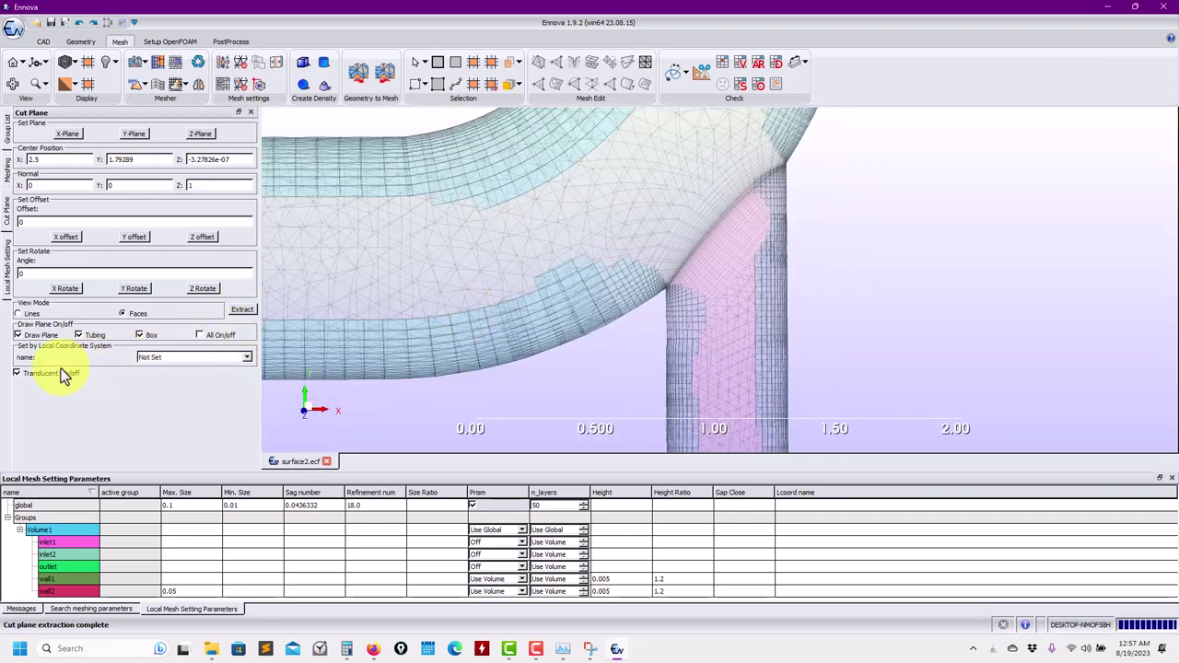
{"action": "left_click", "coordinate": [63, 375]}
{"action": "left_click", "coordinate": [68, 377]}
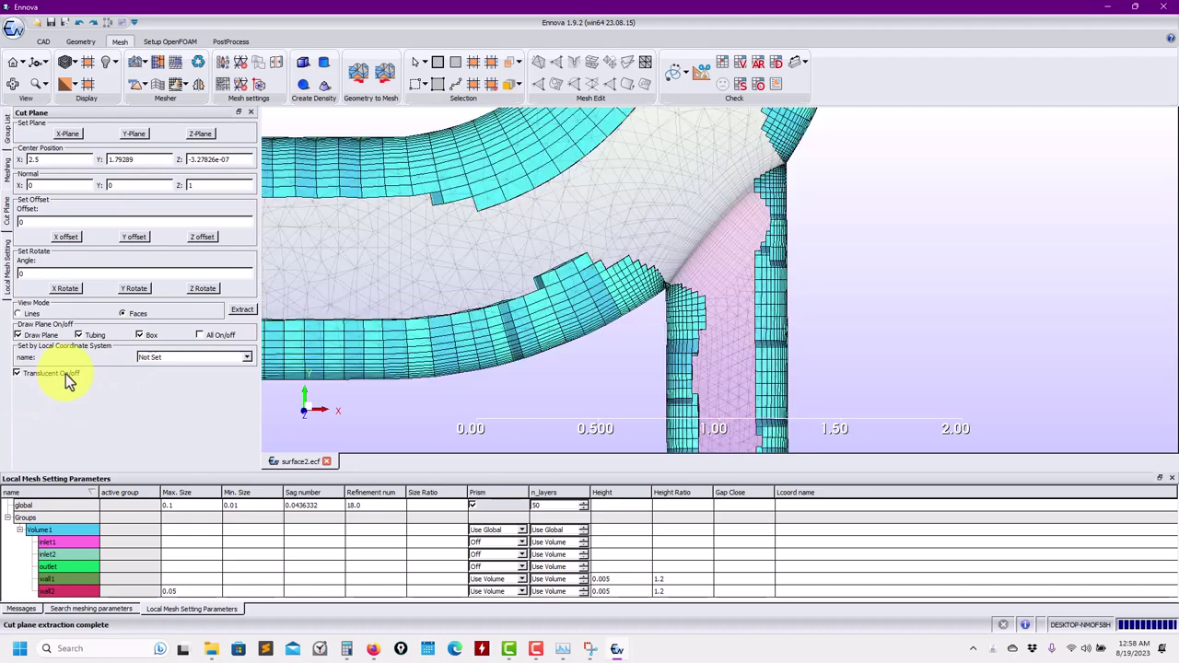
Step: Examine the height of the prism layers around the pipe bend, at the branch junction, and along the main pipe
{"action": "scroll", "coordinate": [736, 231], "scroll_direction": "down", "scroll_amount": 2}
{"action": "scroll", "coordinate": [741, 231], "scroll_direction": "up", "scroll_amount": 3}
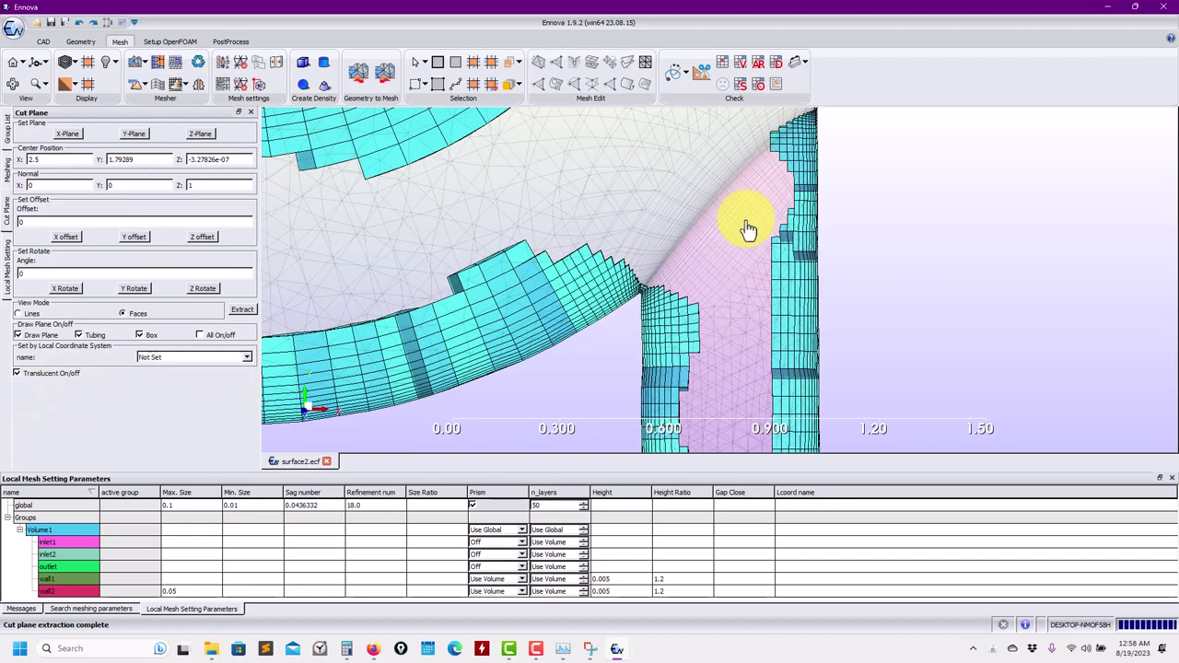
{"action": "scroll", "coordinate": [789, 204], "scroll_direction": "down", "scroll_amount": 4}
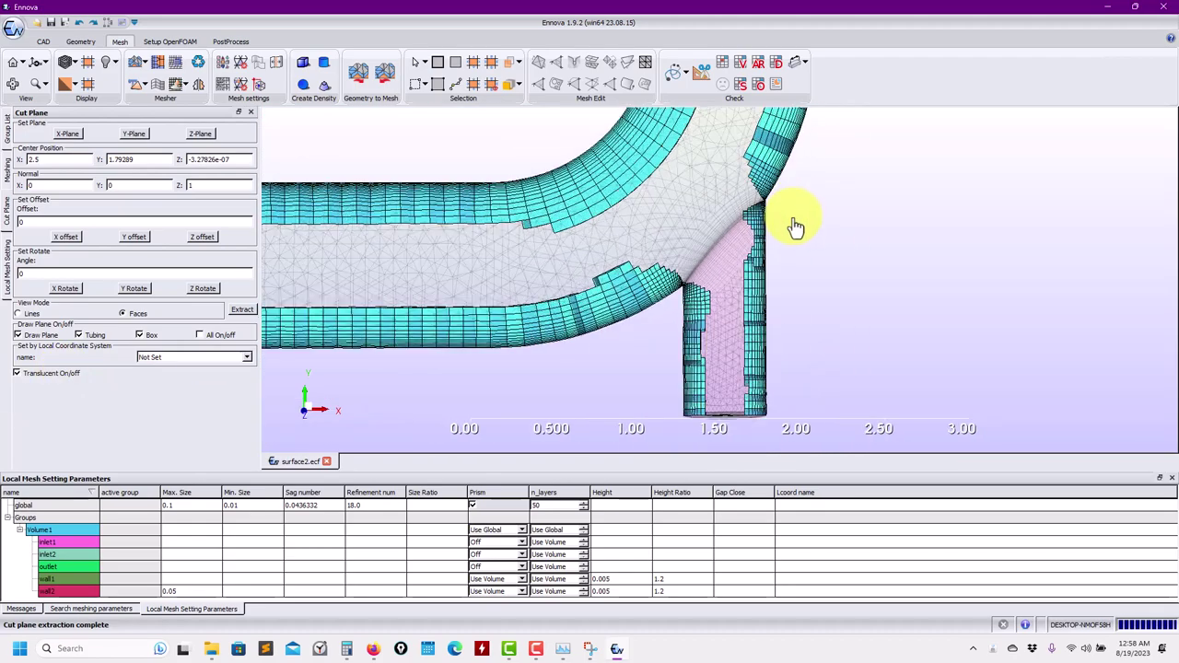
{"action": "scroll", "coordinate": [768, 236], "scroll_direction": "up", "scroll_amount": 3}
{"action": "scroll", "coordinate": [758, 242], "scroll_direction": "down", "scroll_amount": 3}
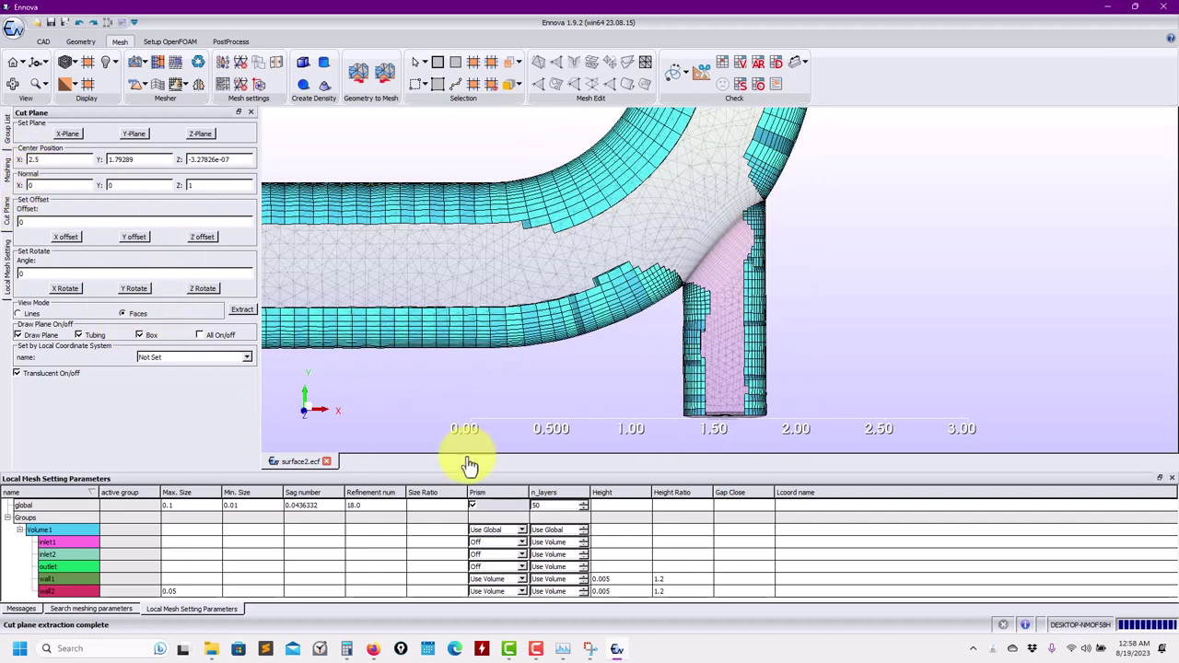
{"action": "left_click", "coordinate": [9, 136]}
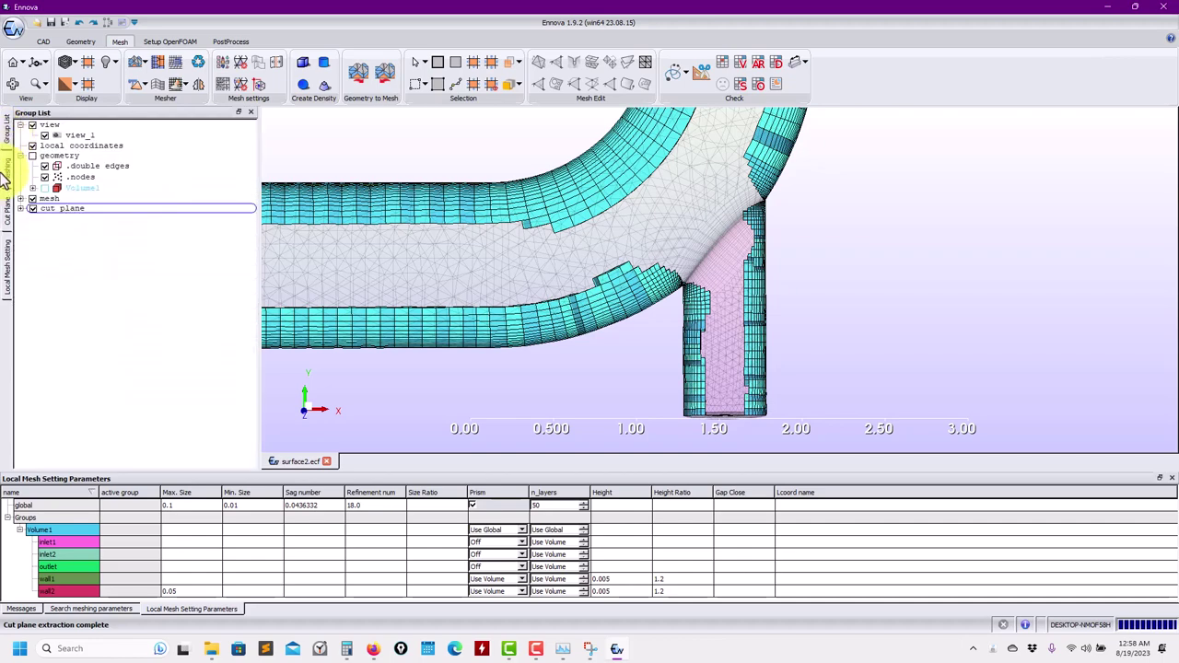
{"action": "scroll", "coordinate": [505, 392], "scroll_direction": "down", "scroll_amount": 3}
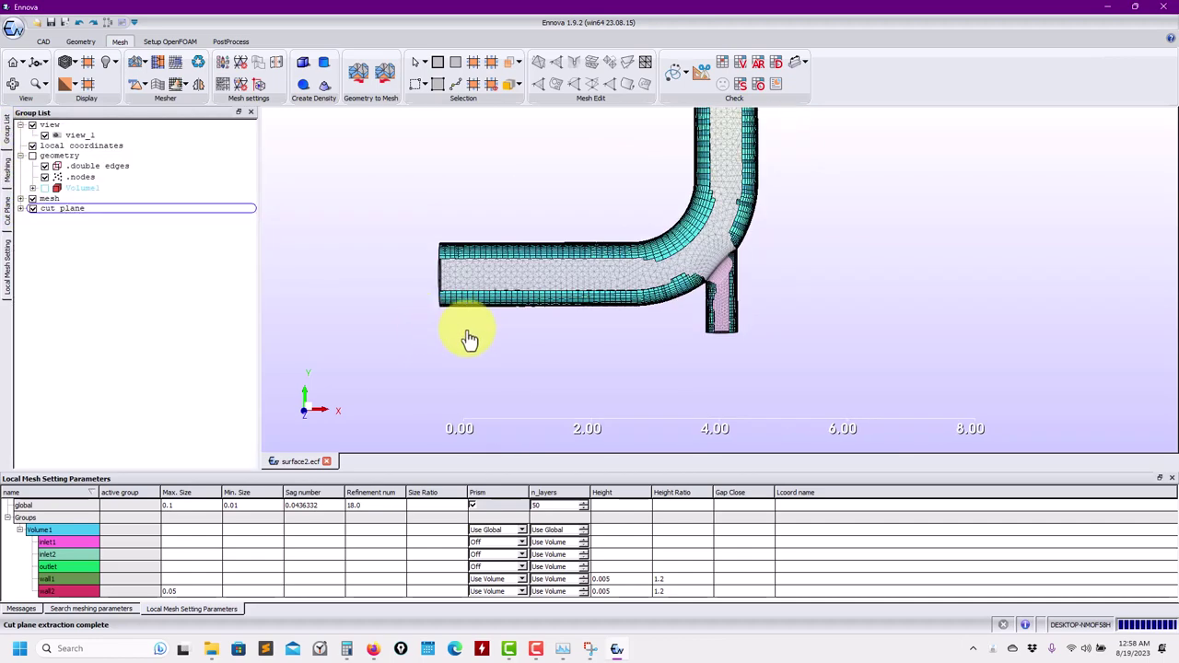
{"action": "scroll", "coordinate": [544, 340], "scroll_direction": "up", "scroll_amount": 2}
{"action": "scroll", "coordinate": [650, 339], "scroll_direction": "down", "scroll_amount": 4}
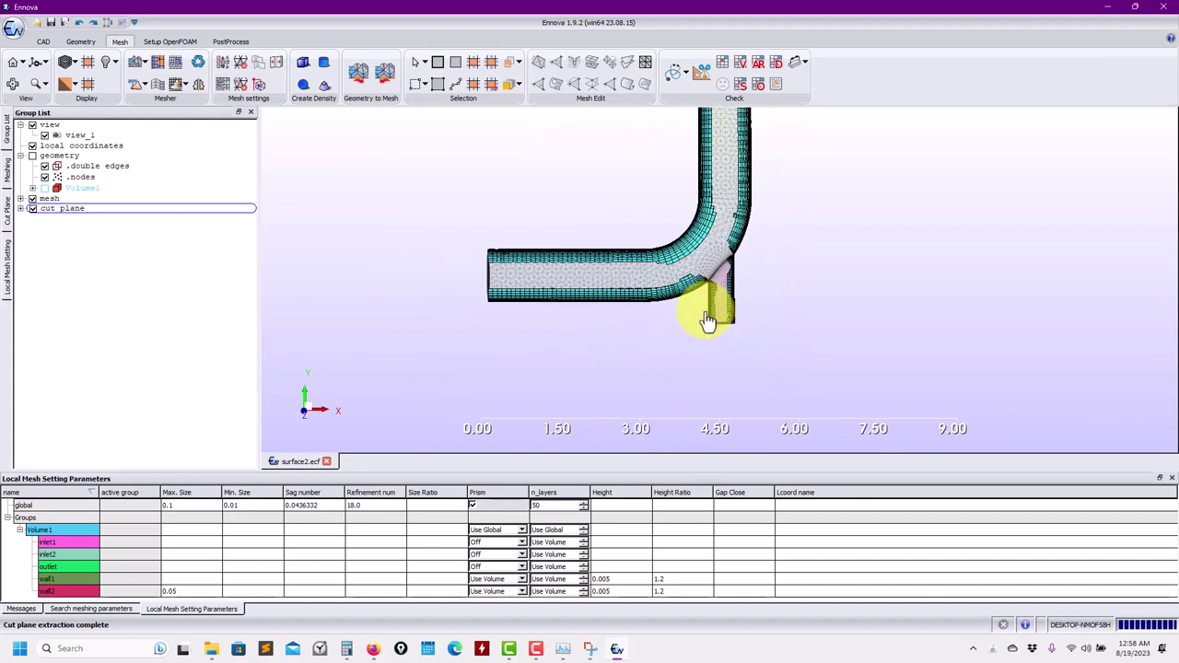
Step: Examine the branch pipe's prism layers from its open end up to the junction with the main pipe
{"action": "scroll", "coordinate": [718, 294], "scroll_direction": "up", "scroll_amount": 2}
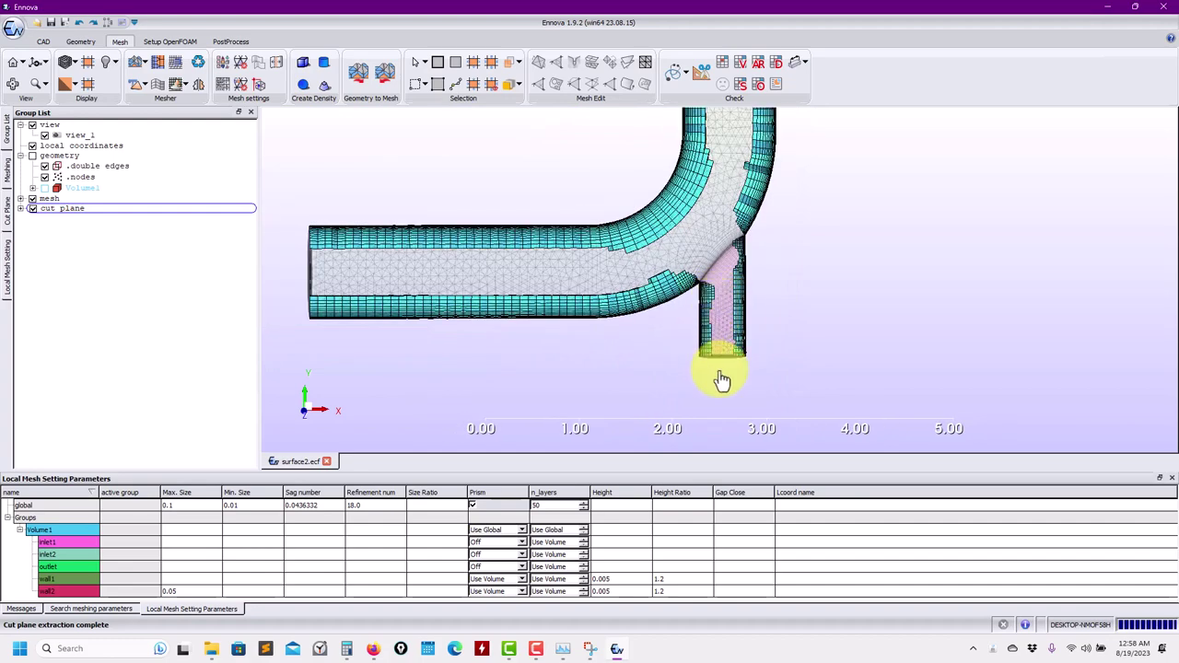
{"action": "left_click_drag", "start_coordinate": [784, 394], "coordinate": [718, 357]}
{"action": "middle_click_drag", "start_coordinate": [718, 357], "coordinate": [666, 347]}
{"action": "scroll", "coordinate": [666, 350], "scroll_direction": "up", "scroll_amount": 1}
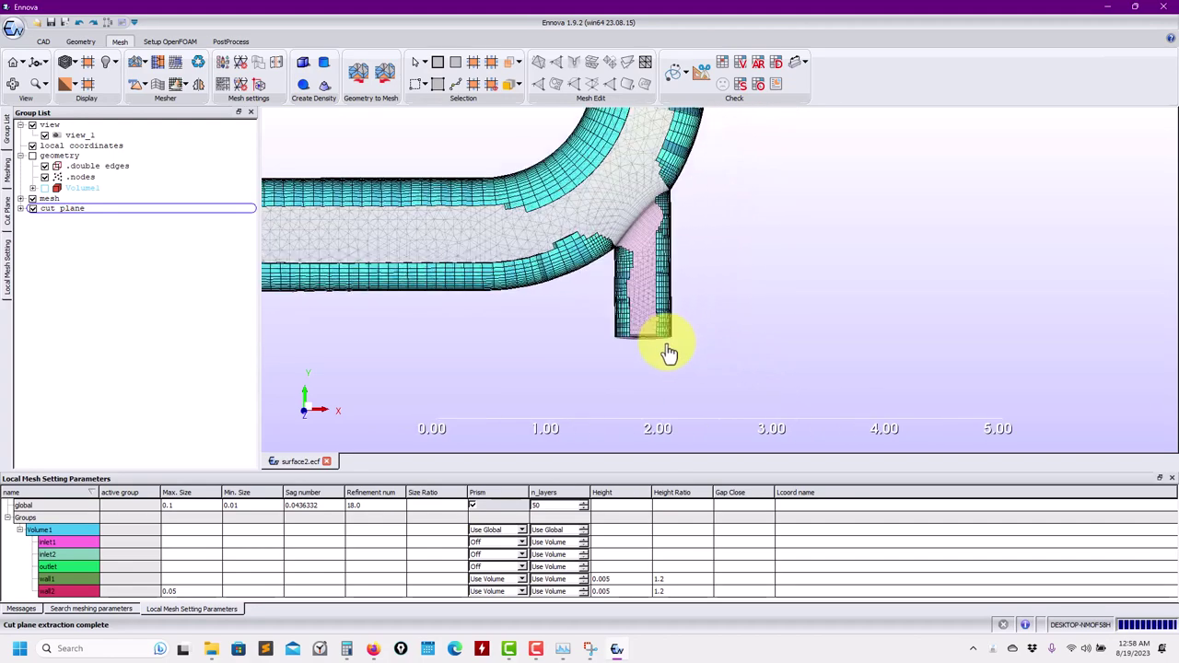
{"action": "middle_click_drag", "start_coordinate": [632, 384], "coordinate": [685, 319]}
{"action": "scroll", "coordinate": [685, 319], "scroll_direction": "up", "scroll_amount": 2}
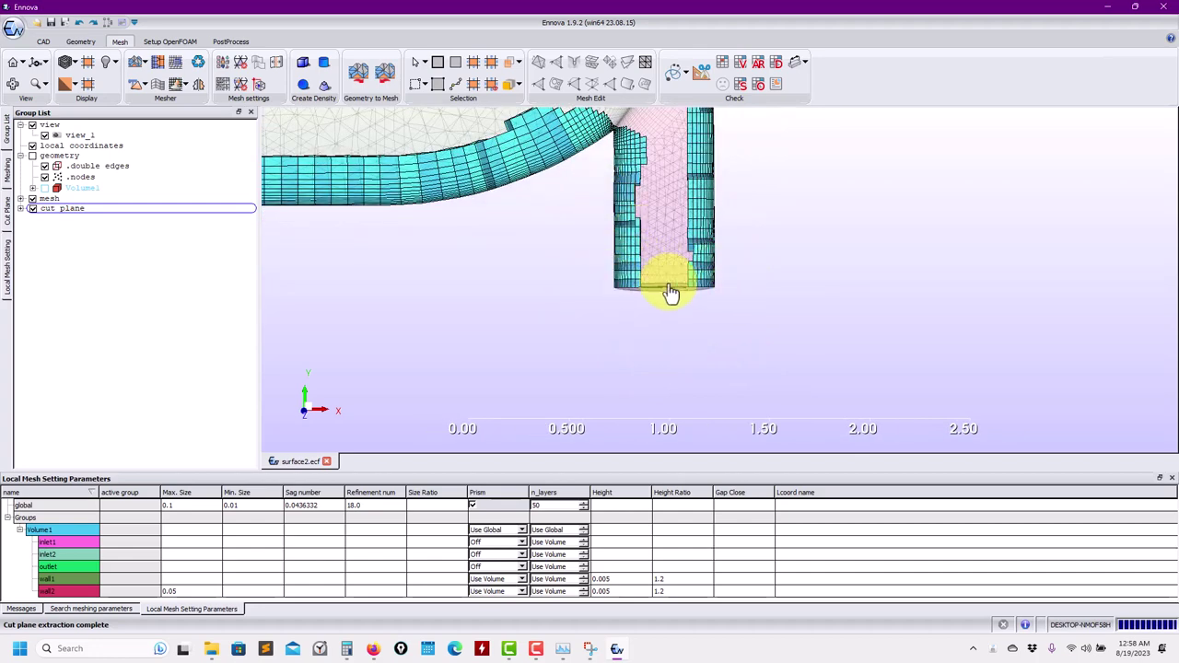
{"action": "scroll", "coordinate": [665, 290], "scroll_direction": "down", "scroll_amount": 1}
{"action": "scroll", "coordinate": [677, 267], "scroll_direction": "down", "scroll_amount": 2}
{"action": "scroll", "coordinate": [679, 265], "scroll_direction": "up", "scroll_amount": 4}
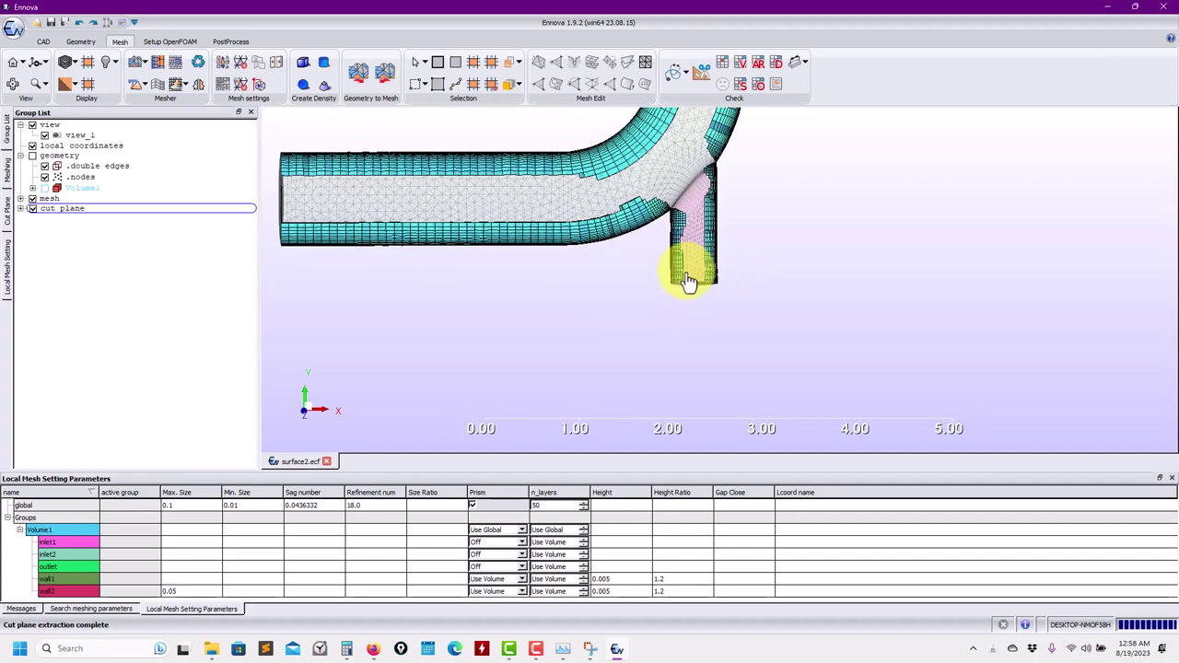
{"action": "scroll", "coordinate": [624, 414], "scroll_direction": "up", "scroll_amount": 1}
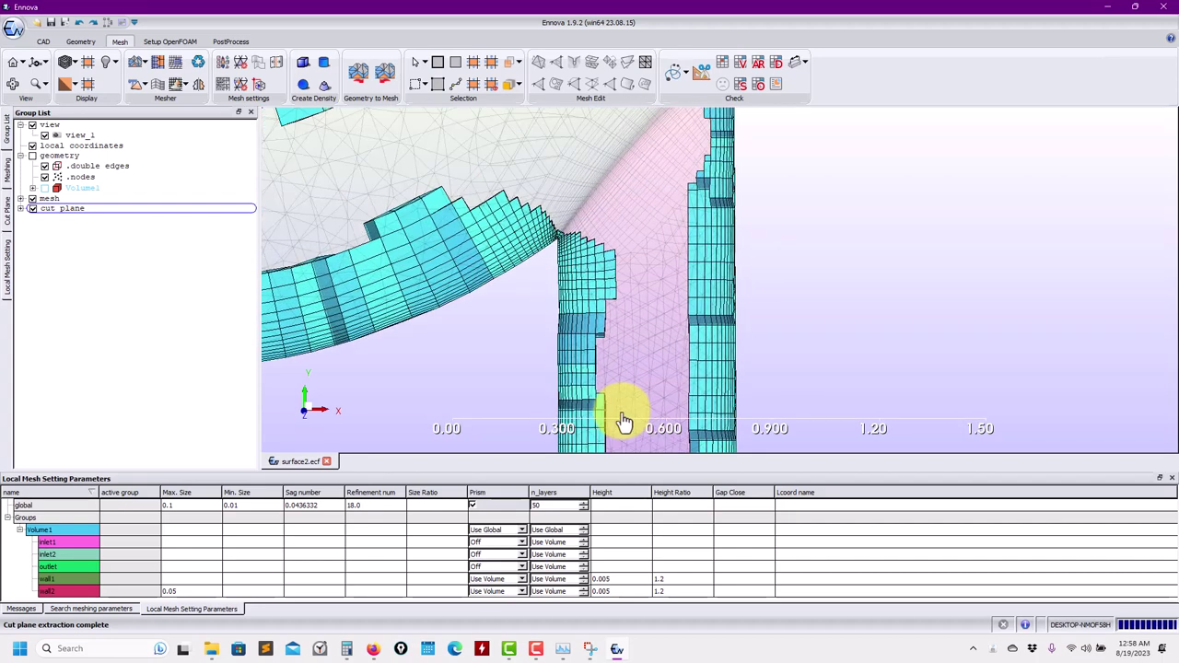
{"action": "scroll", "coordinate": [589, 239], "scroll_direction": "down", "scroll_amount": 3}
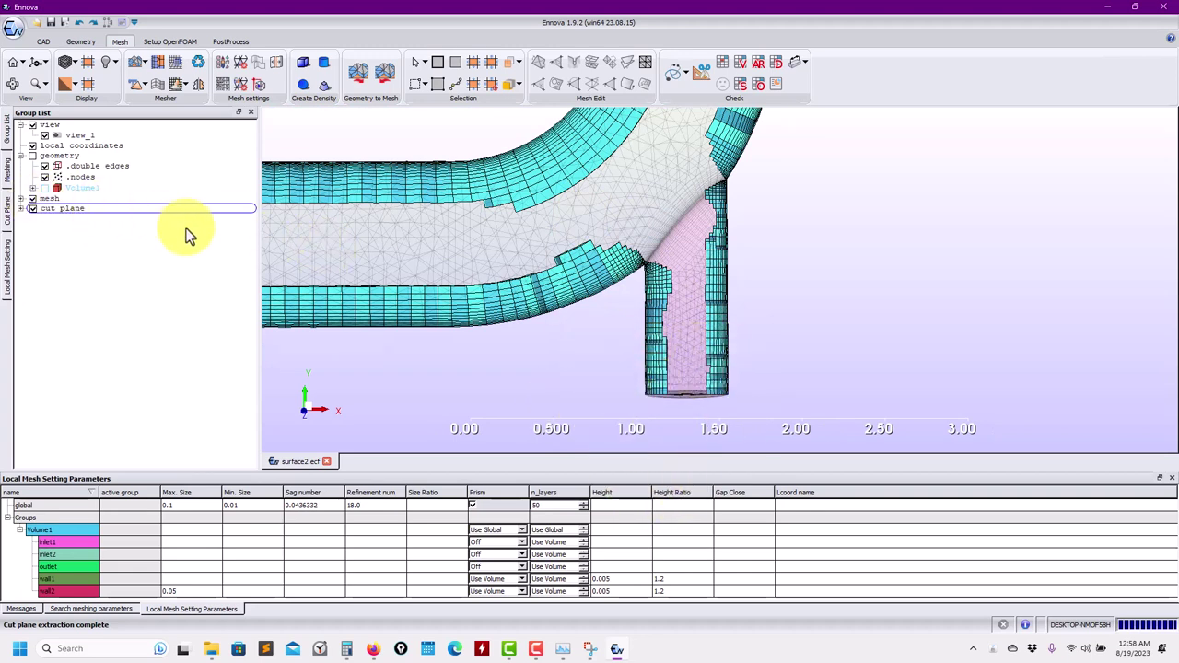
{"action": "left_click", "coordinate": [369, 302]}
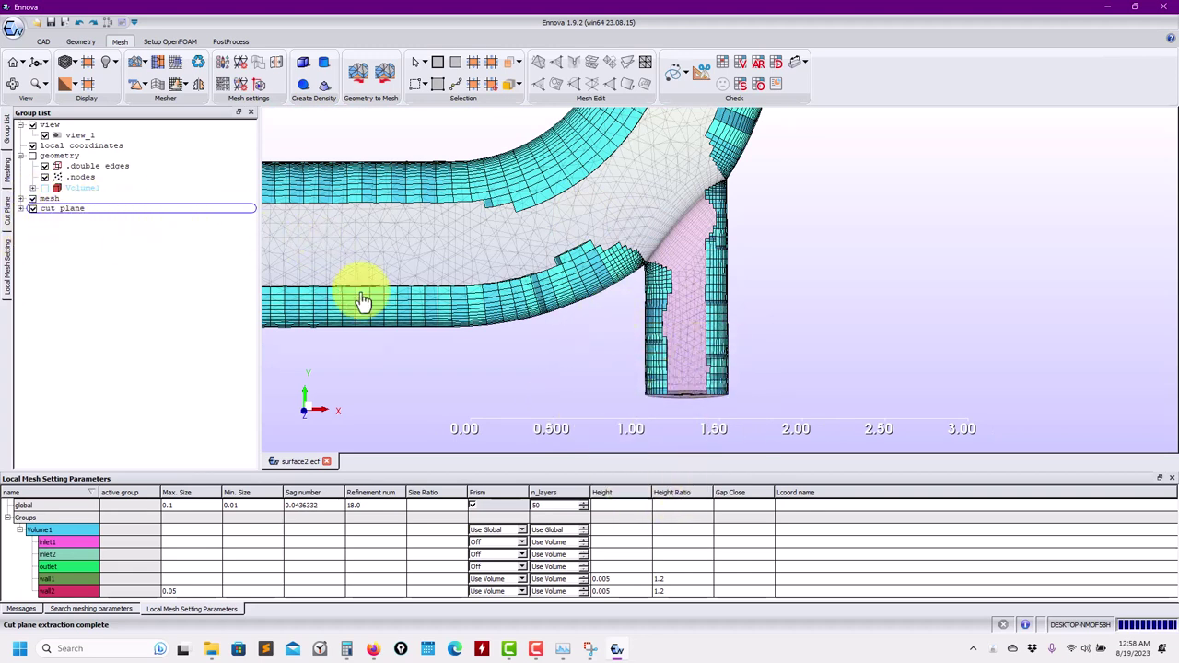
Step: Set the inlet2 Prism option to Use Volume and give inlet2, wall1 and wall2 8 layers each
{"action": "left_click", "coordinate": [9, 175]}
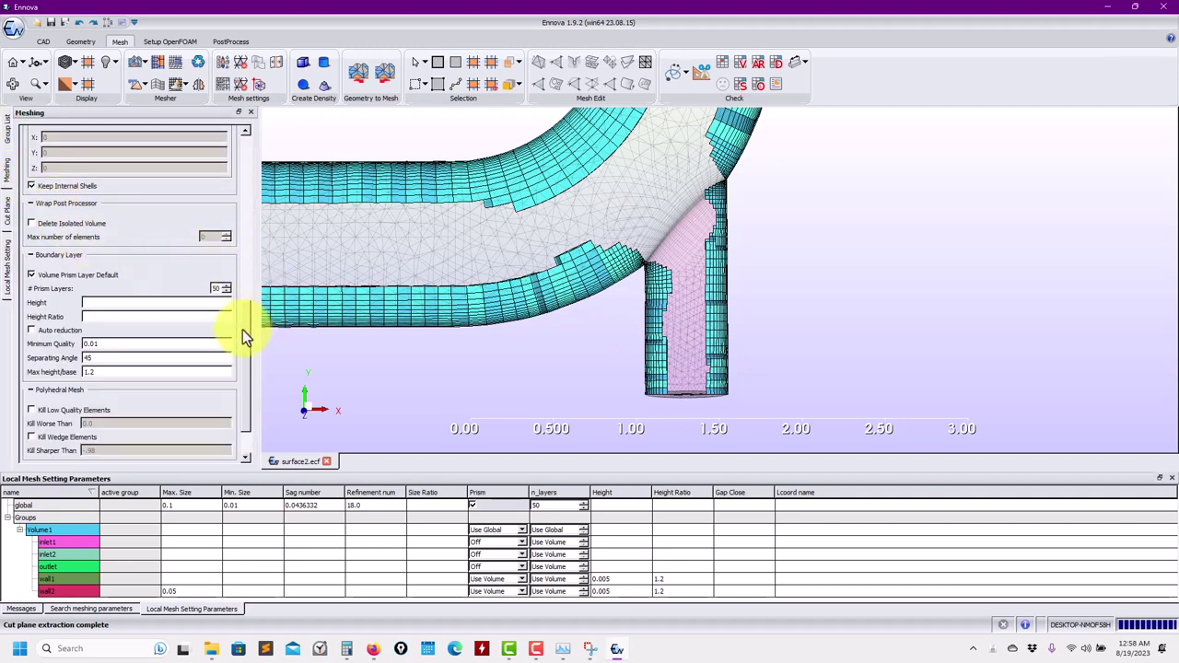
{"action": "left_click_drag", "start_coordinate": [243, 330], "coordinate": [249, 135]}
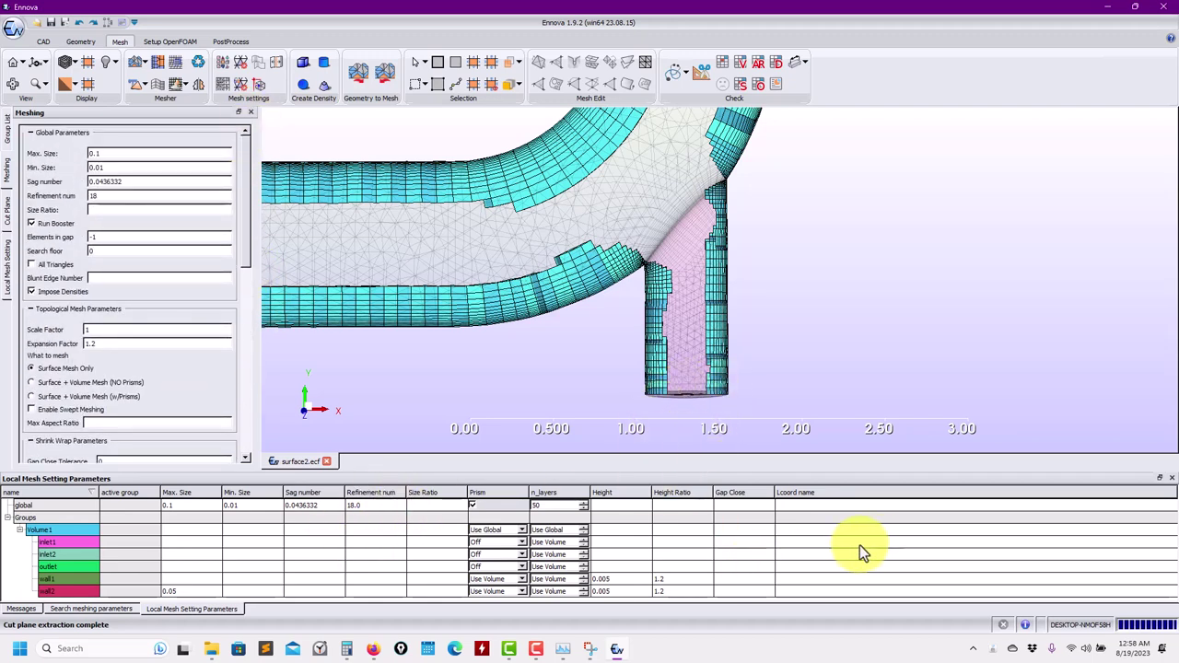
{"action": "left_click", "coordinate": [89, 554]}
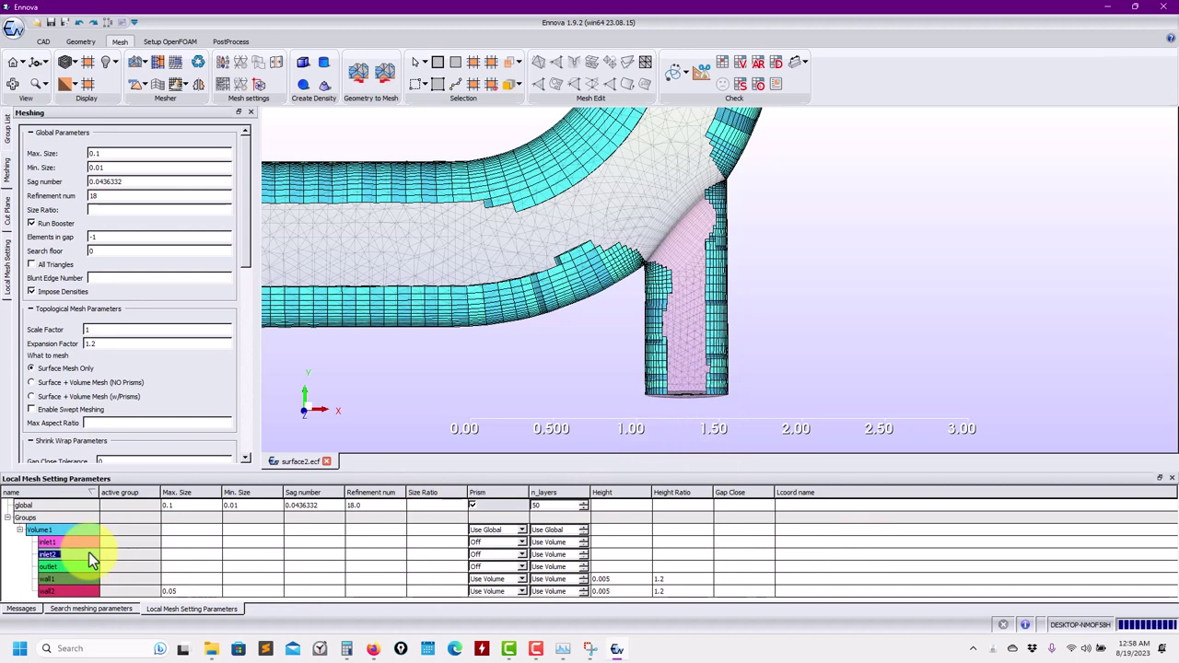
{"action": "left_click", "coordinate": [196, 555]}
{"action": "left_click", "coordinate": [521, 556]}
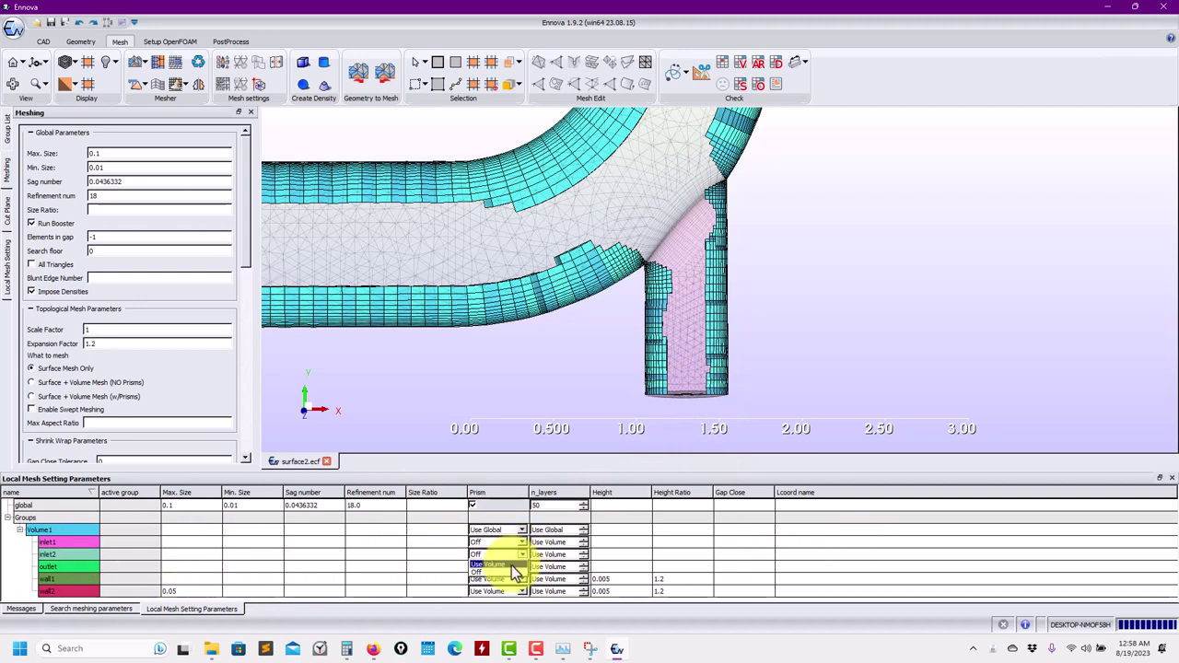
{"action": "left_click", "coordinate": [501, 577]}
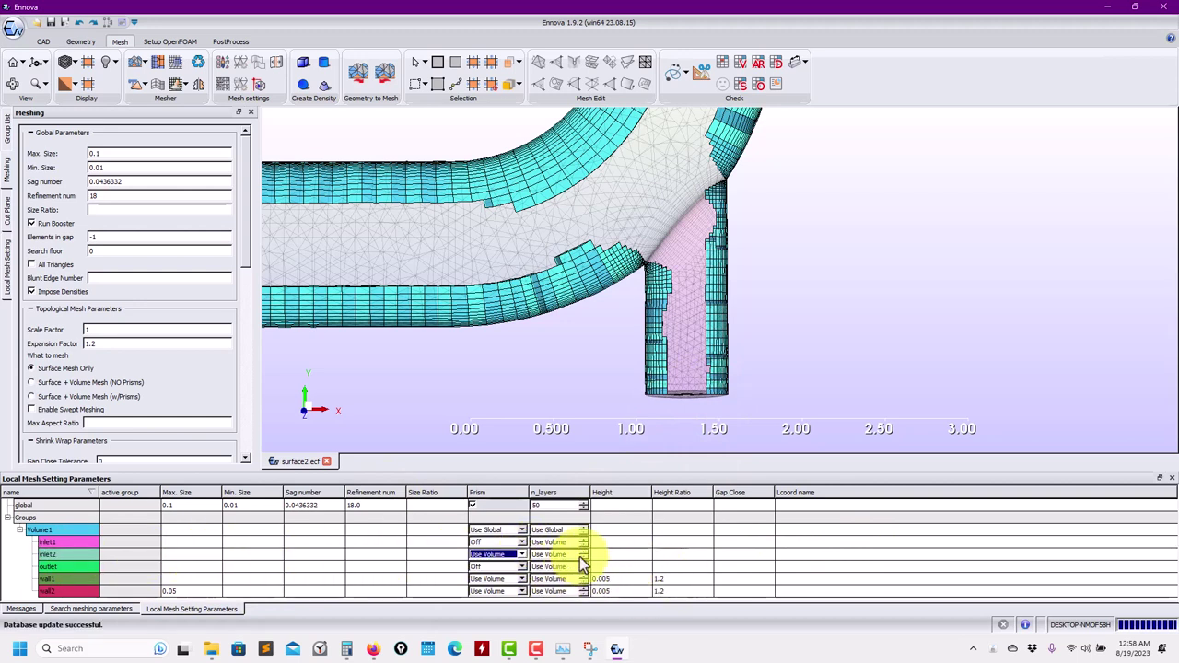
{"action": "left_click", "coordinate": [582, 590]}
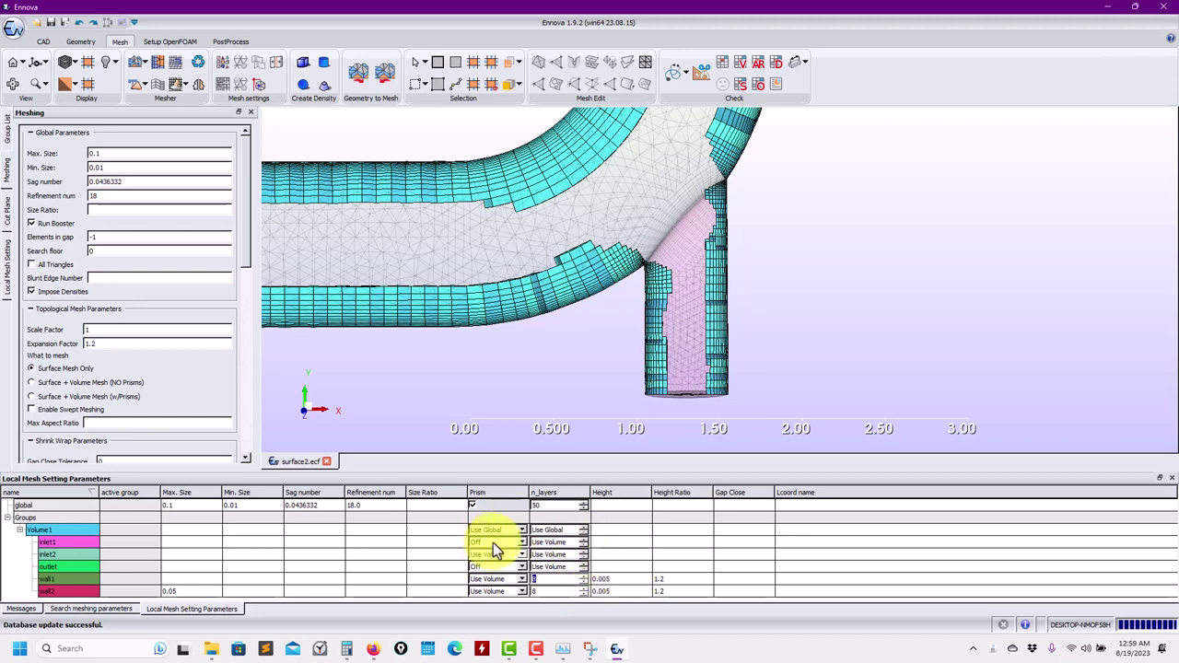
{"action": "left_click", "coordinate": [582, 554]}
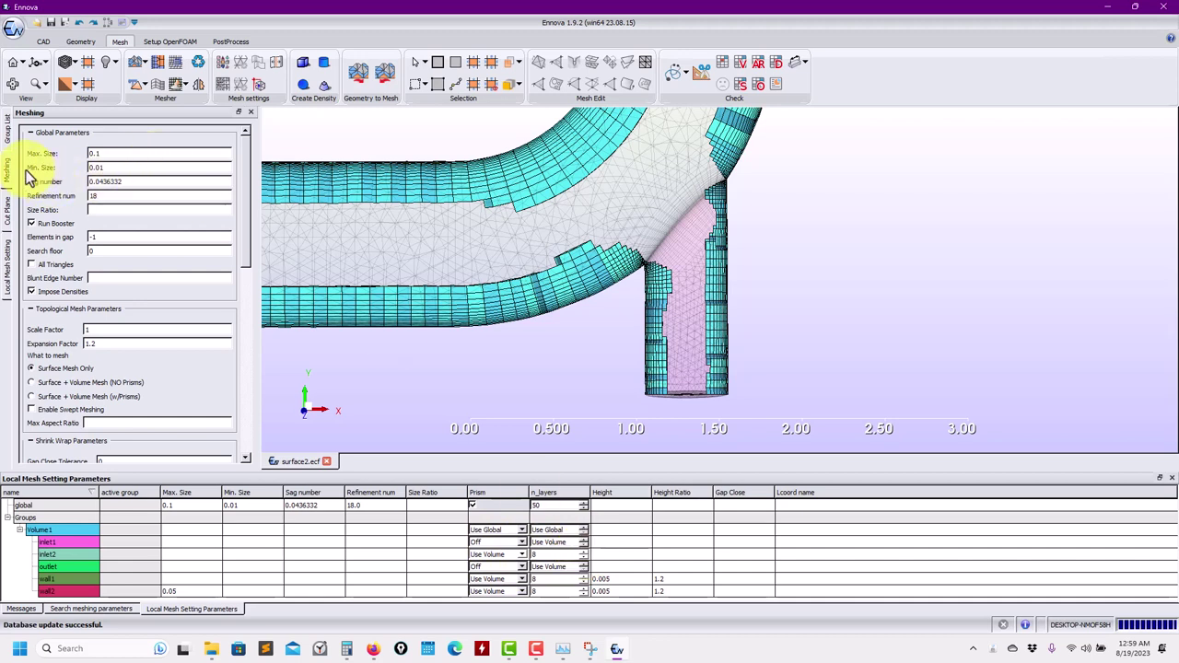
Step: Set the global Max. Size to 0.05 in the local mesh setting parameters
{"action": "left_click", "coordinate": [9, 138]}
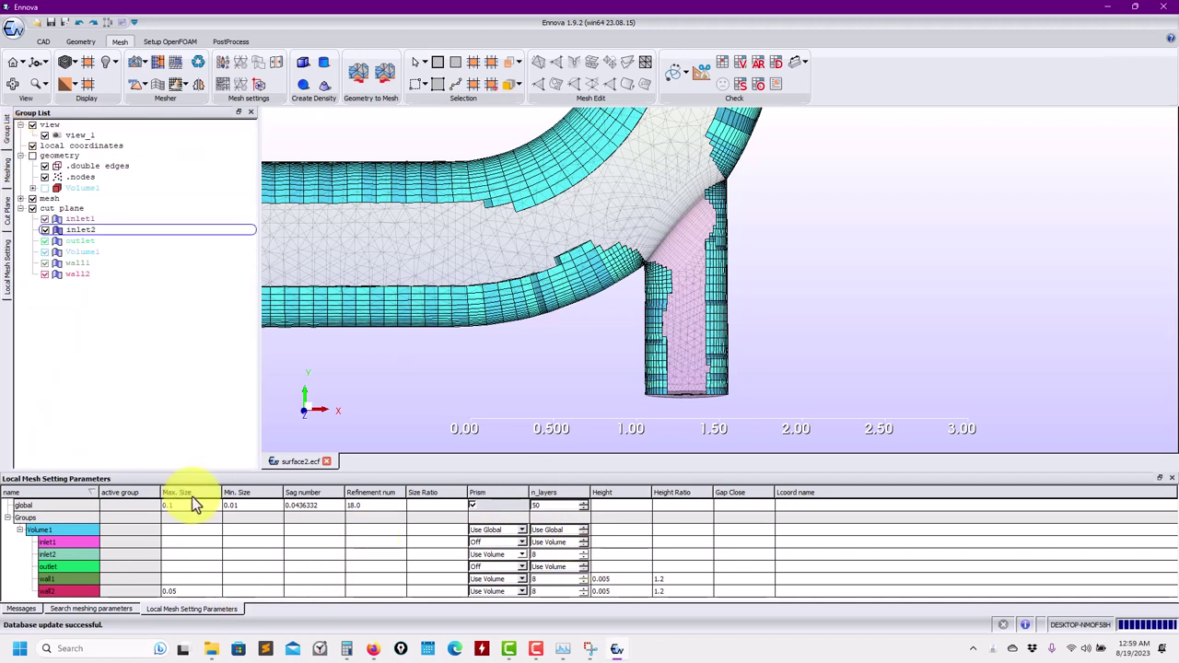
{"action": "double_click", "coordinate": [192, 504]}
{"action": "key", "text": "BackSpace"}
Step: Delete the existing mesh, leaving only the pipe geometry
{"action": "left_click", "coordinate": [50, 200]}
{"action": "right_click", "coordinate": [49, 205]}
{"action": "left_click", "coordinate": [78, 272]}
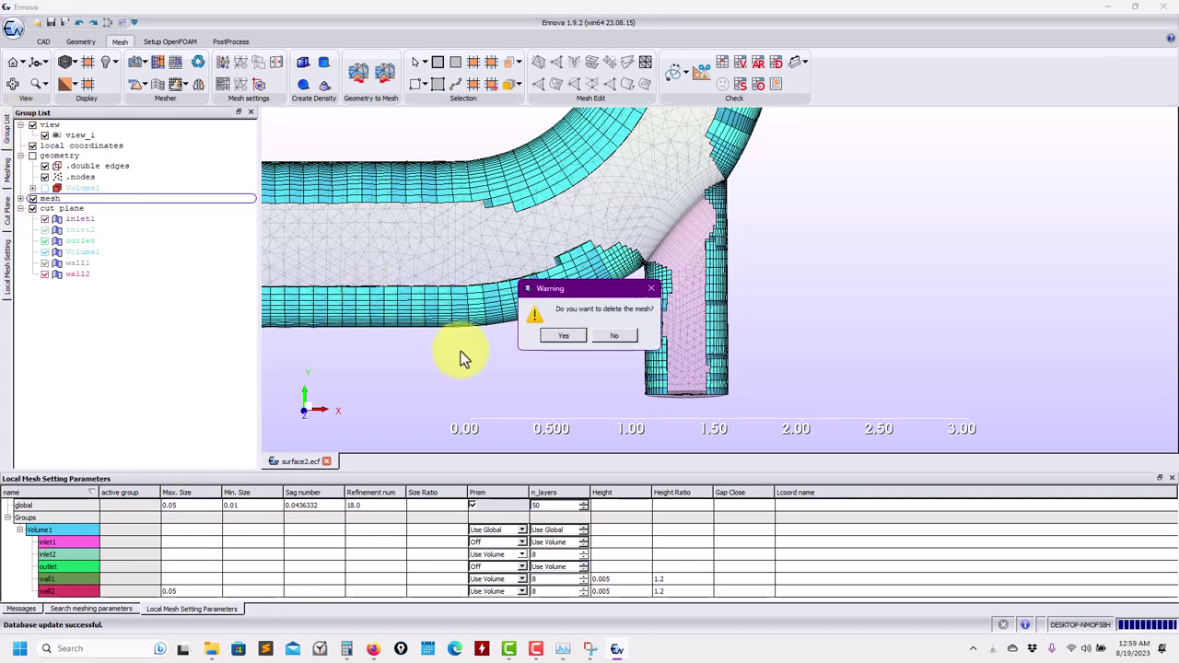
{"action": "left_click", "coordinate": [564, 337]}
{"action": "scroll", "coordinate": [698, 190], "scroll_direction": "up", "scroll_amount": 3}
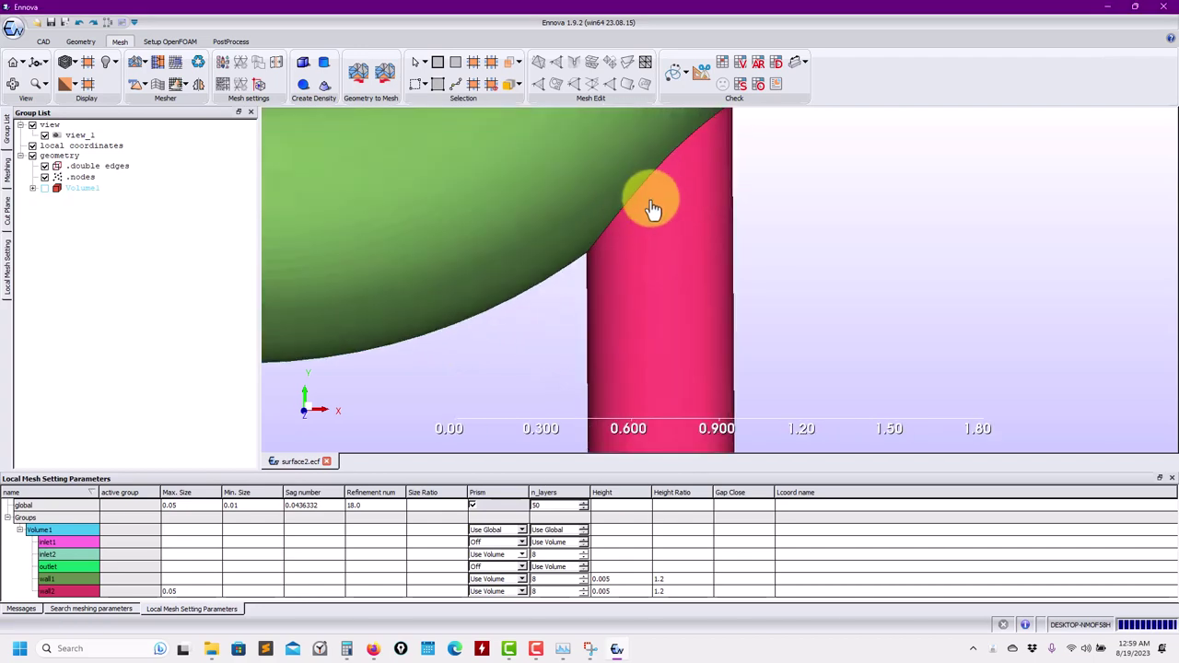
{"action": "left_click", "coordinate": [651, 188]}
{"action": "right_click", "coordinate": [651, 189]}
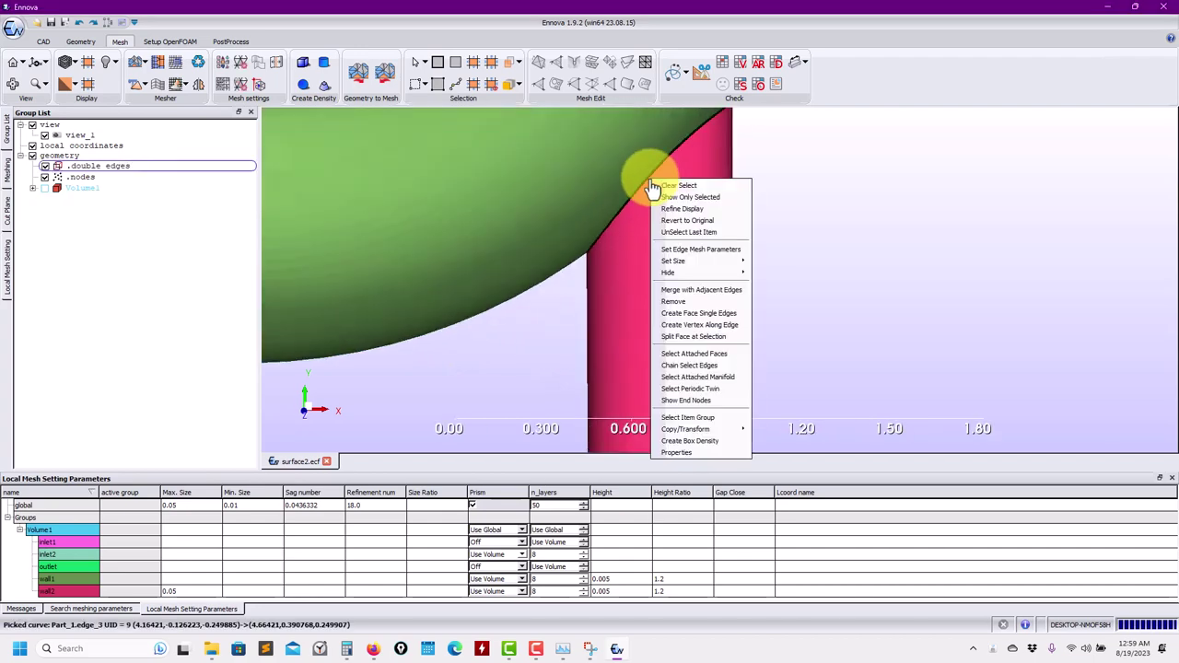
{"action": "left_click", "coordinate": [685, 249]}
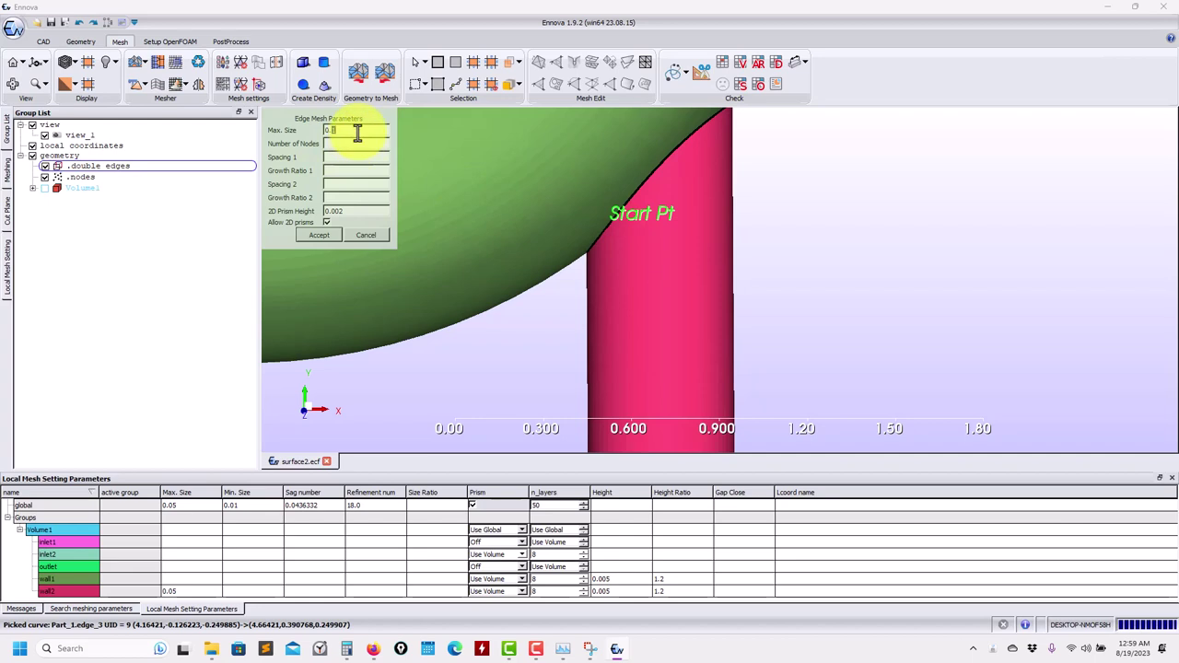
{"action": "left_click", "coordinate": [373, 236]}
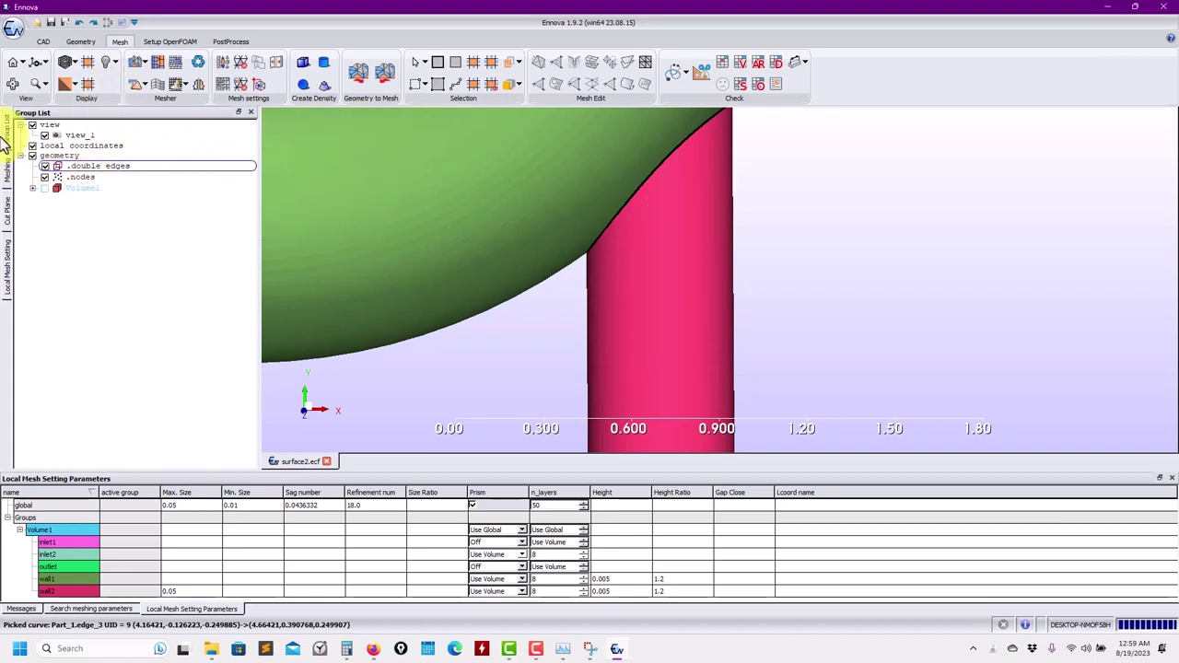
Step: Clear the Max. Size in the edge mesh parameters of the curved edge where the branch pipe meets the main pipe
{"action": "left_click", "coordinate": [8, 172]}
{"action": "left_click", "coordinate": [50, 267]}
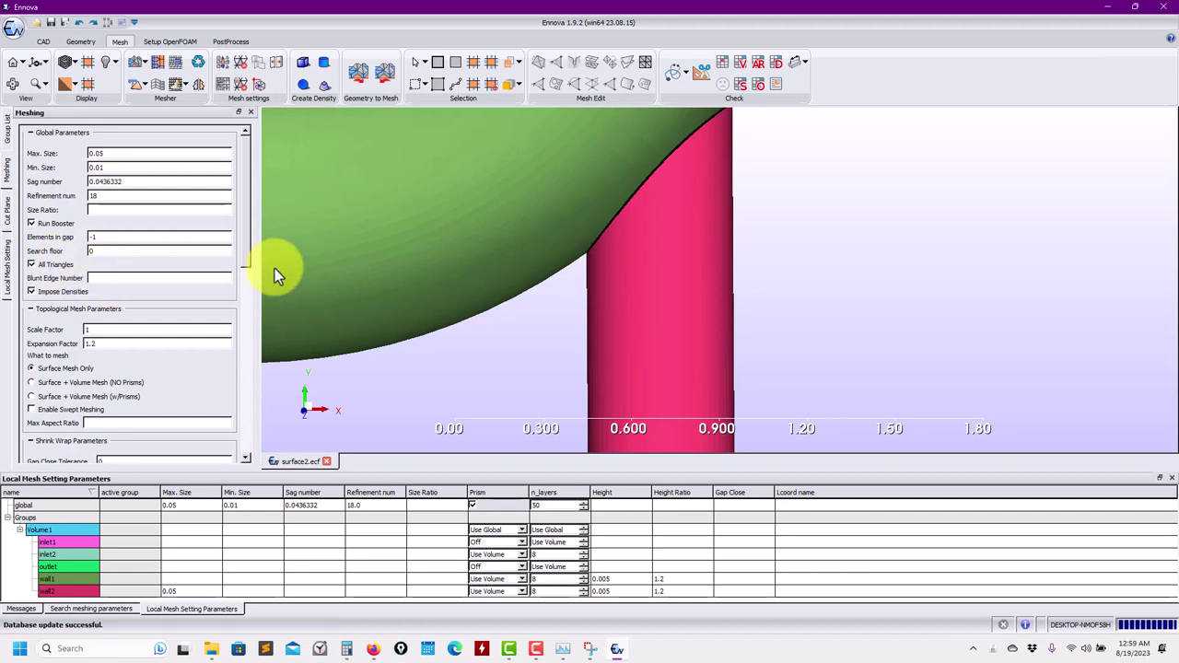
{"action": "left_click", "coordinate": [633, 197]}
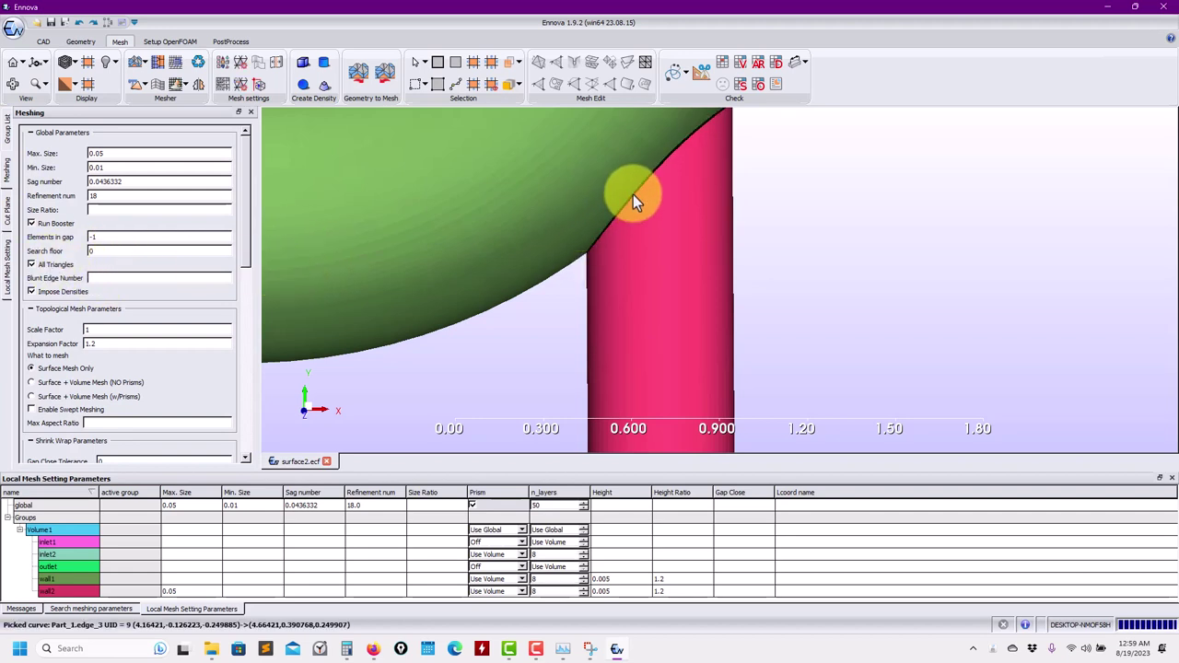
{"action": "right_click", "coordinate": [633, 195]}
{"action": "left_click", "coordinate": [687, 265]}
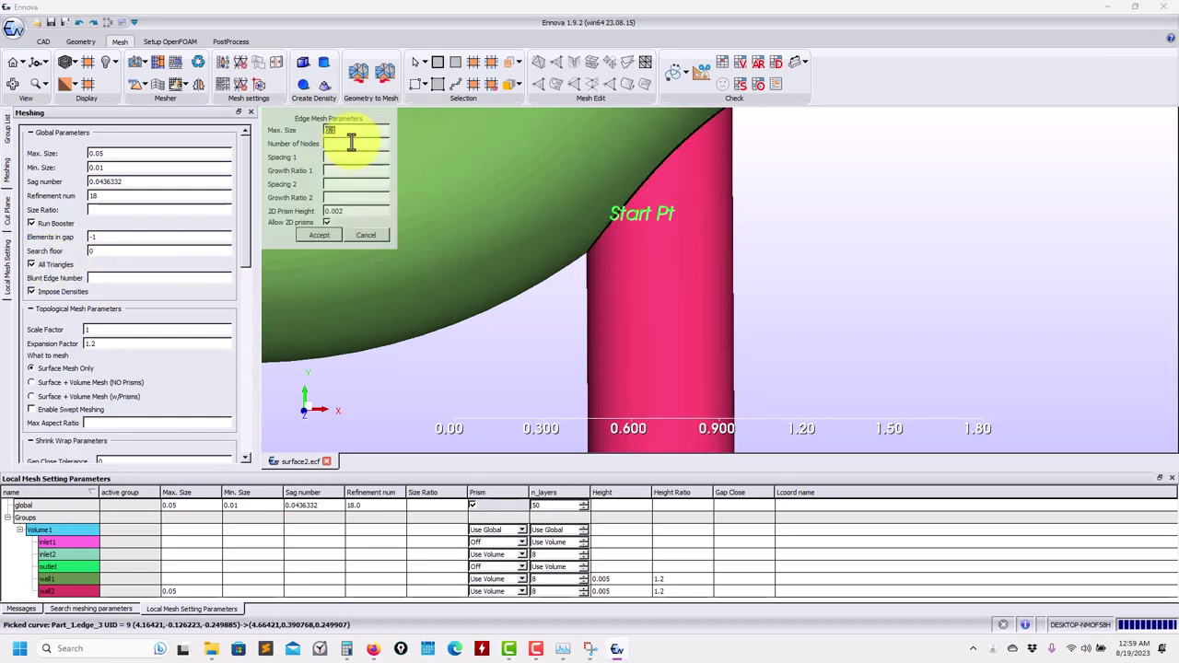
{"action": "key", "text": "BackSpace"}
{"action": "left_click", "coordinate": [323, 235]}
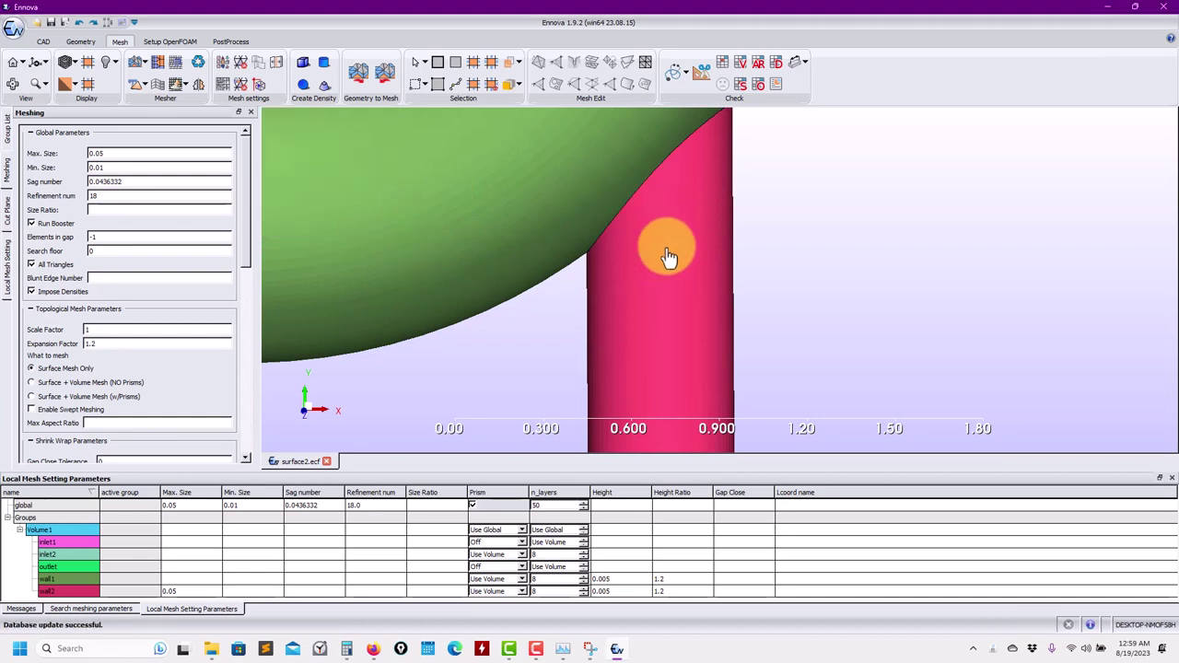
Step: Generate the surface mesh of the pipe junction and build its prism layers with the current settings
{"action": "left_click", "coordinate": [136, 66]}
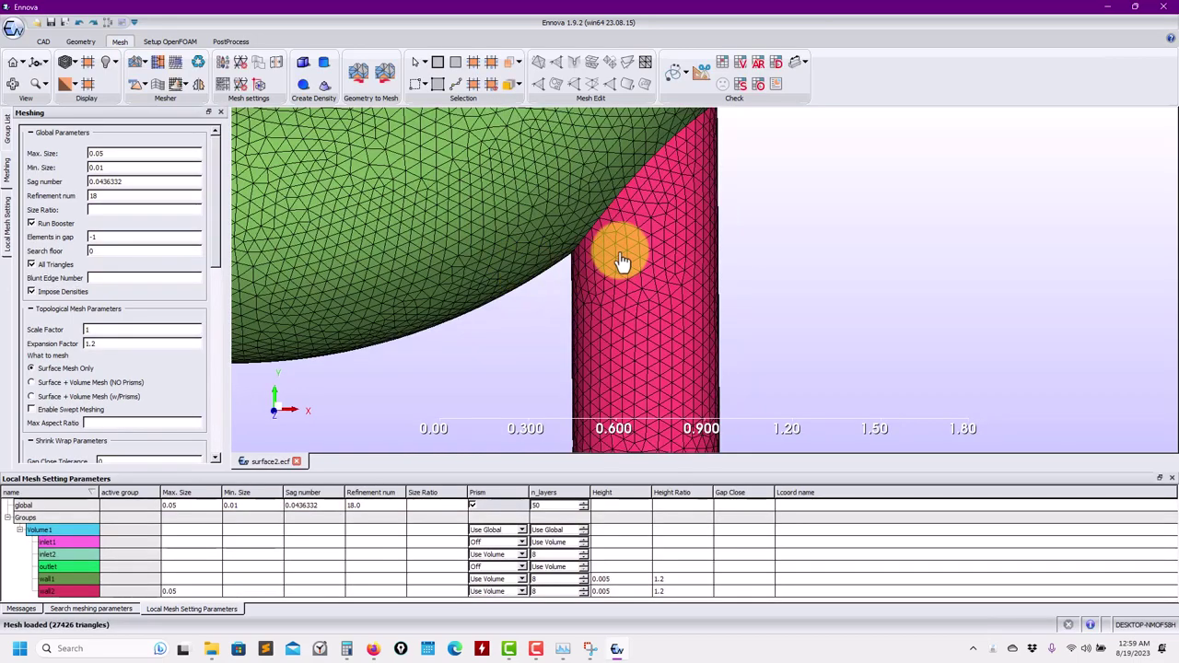
{"action": "scroll", "coordinate": [622, 263], "scroll_direction": "down", "scroll_amount": 1}
{"action": "scroll", "coordinate": [584, 253], "scroll_direction": "up", "scroll_amount": 3}
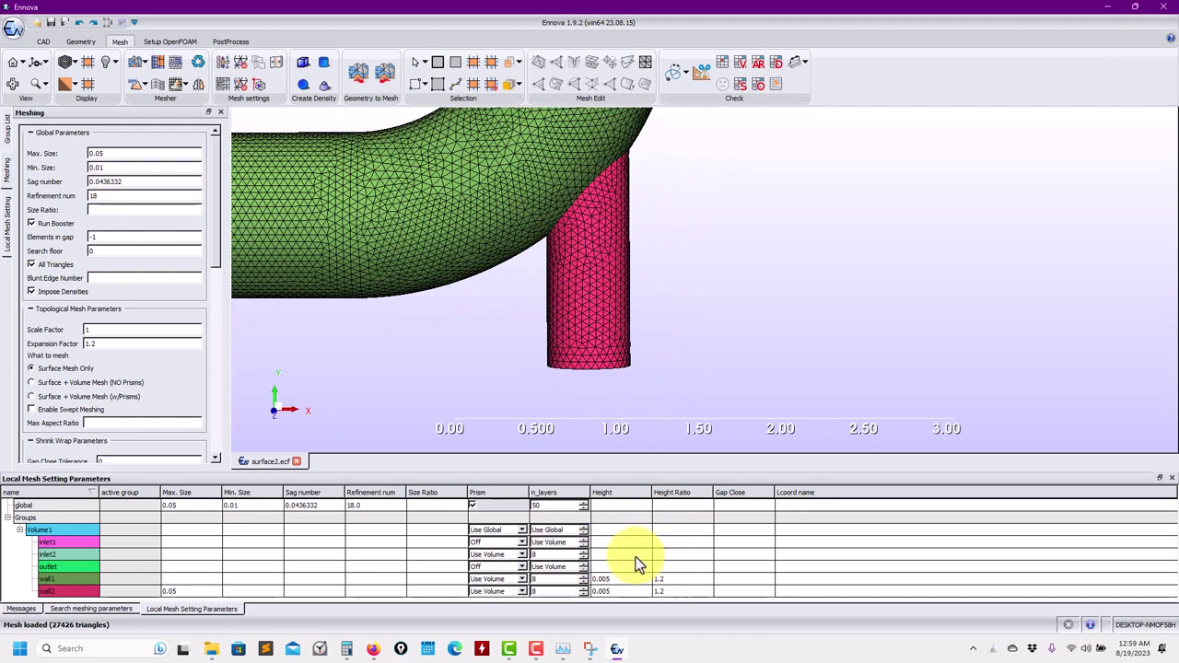
{"action": "left_click", "coordinate": [584, 540]}
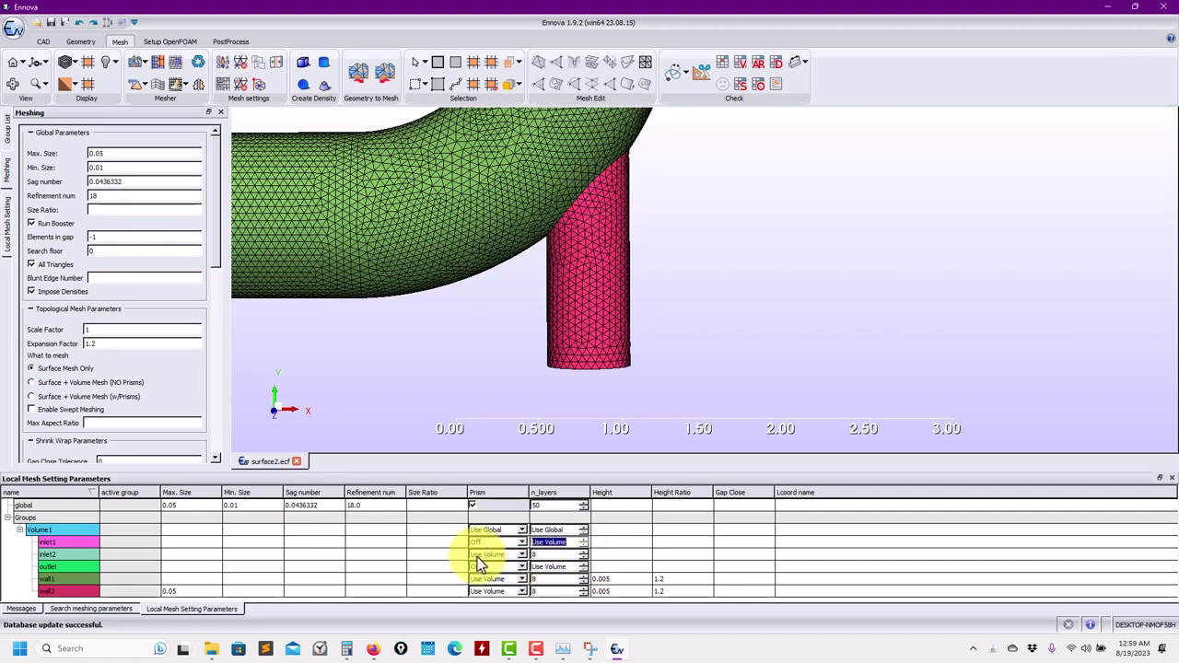
{"action": "left_click", "coordinate": [162, 85]}
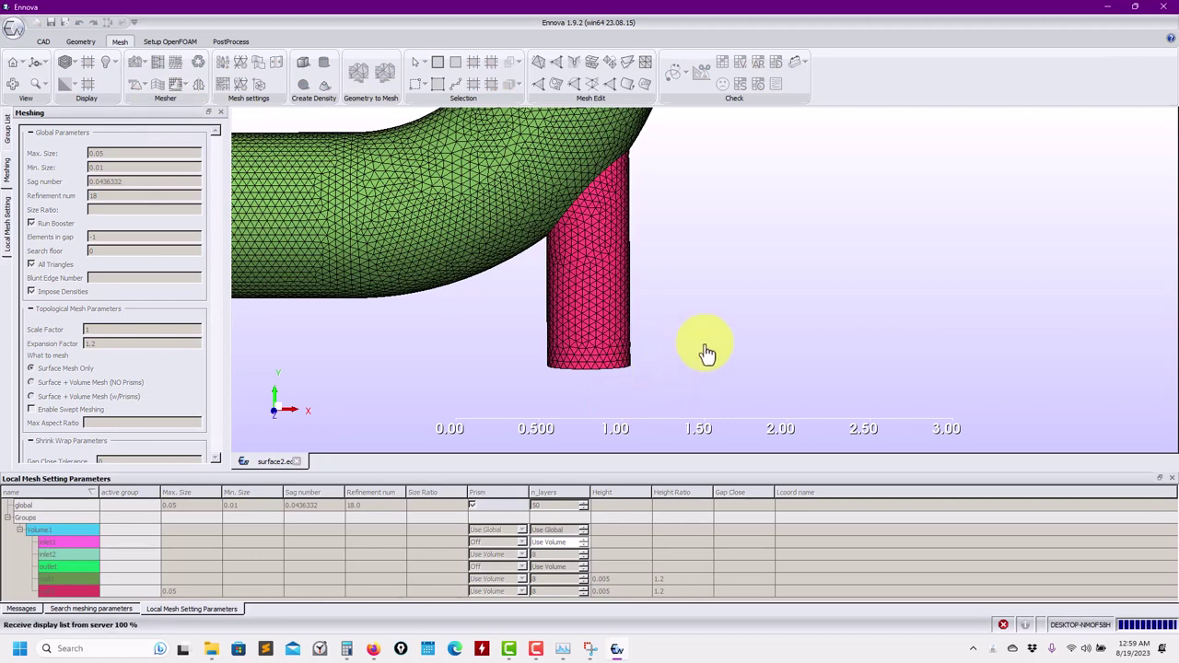
Step: Extract a Z-plane cut through the prism mesh and hide the cut plane display, keeping the model translucent
{"action": "left_click", "coordinate": [705, 74]}
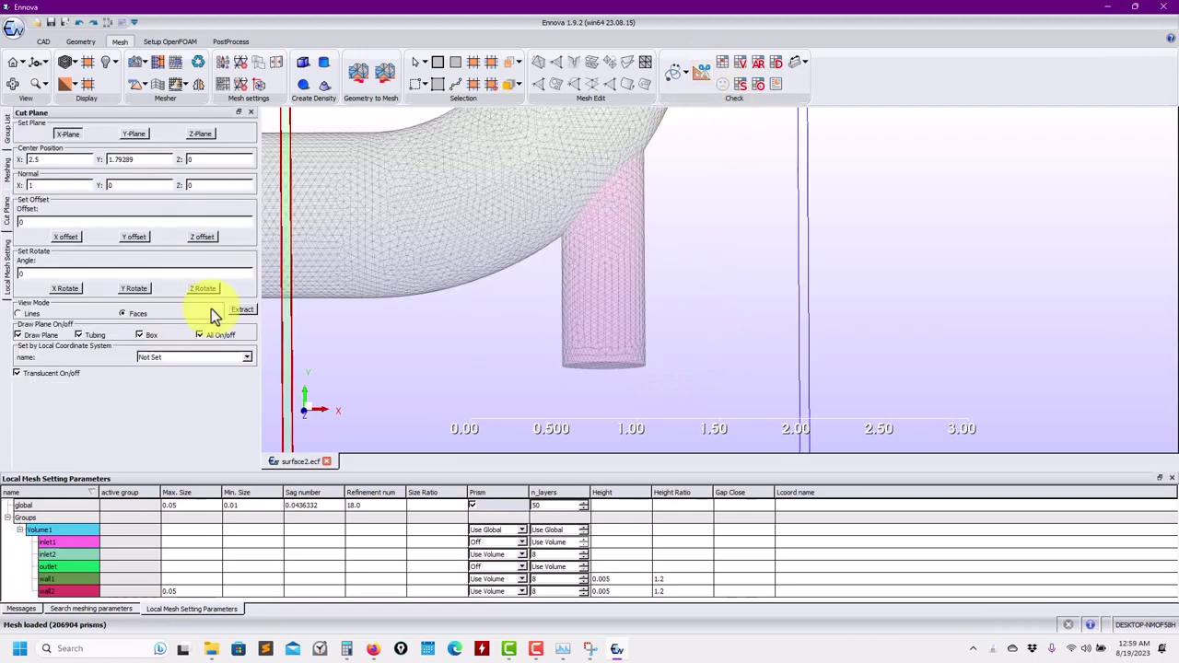
{"action": "left_click", "coordinate": [200, 134]}
{"action": "left_click", "coordinate": [241, 310]}
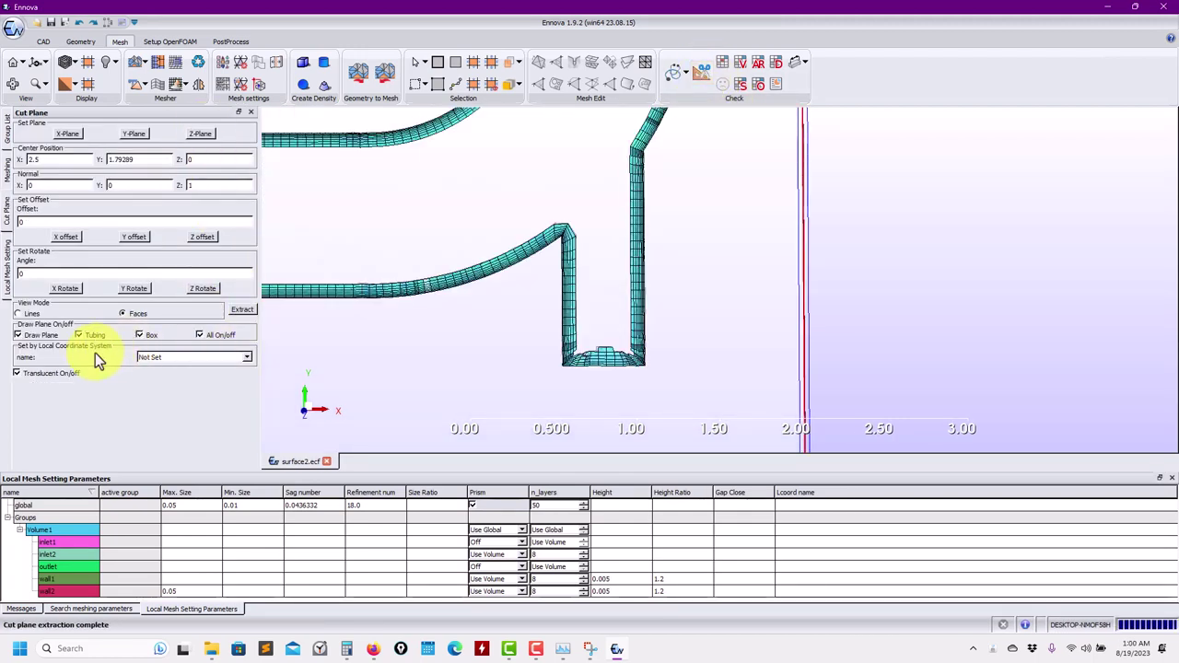
{"action": "left_click", "coordinate": [214, 335]}
{"action": "left_click", "coordinate": [43, 373]}
{"action": "left_click", "coordinate": [46, 375]}
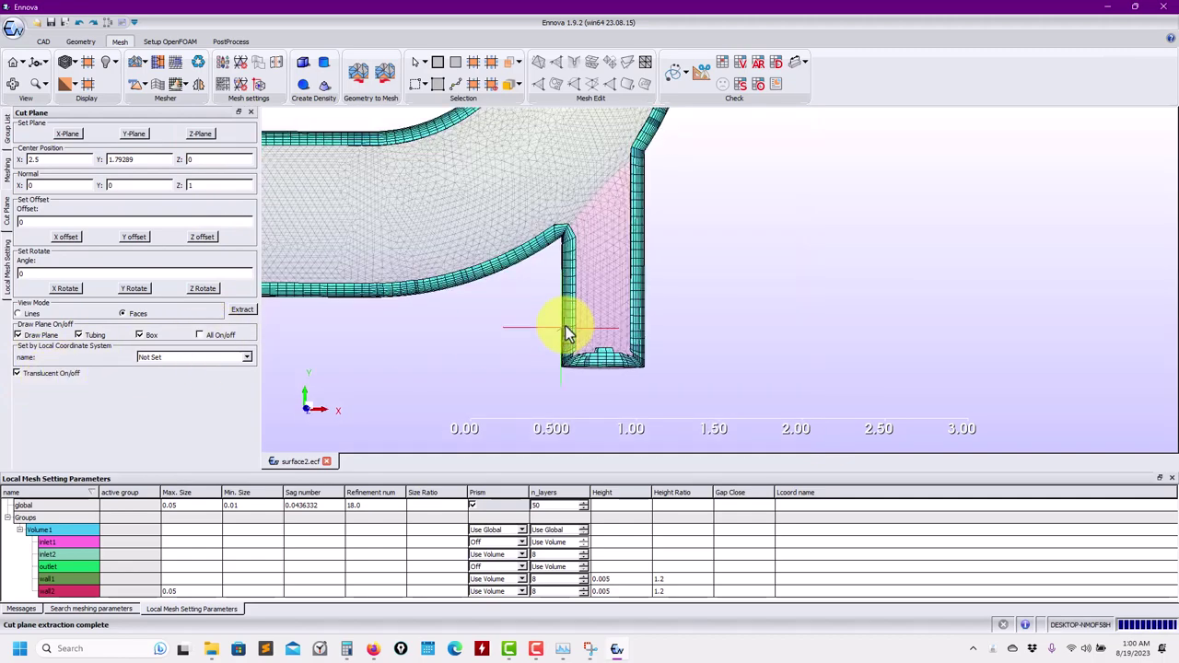
Step: Examine the cut prism layers at the inlet2 end and at the junction between branch and main pipe
{"action": "middle_click_drag", "start_coordinate": [599, 344], "coordinate": [842, 341]}
{"action": "scroll", "coordinate": [768, 373], "scroll_direction": "up", "scroll_amount": 3}
{"action": "scroll", "coordinate": [718, 282], "scroll_direction": "up", "scroll_amount": 1}
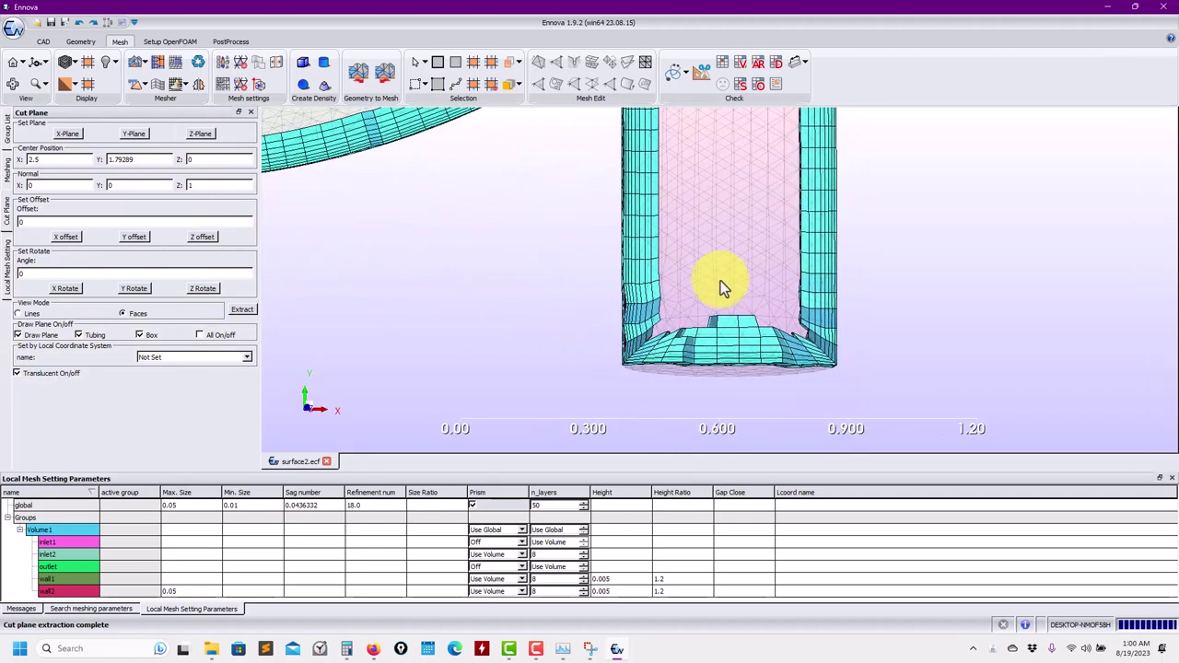
{"action": "middle_click_drag", "start_coordinate": [631, 329], "coordinate": [476, 267]}
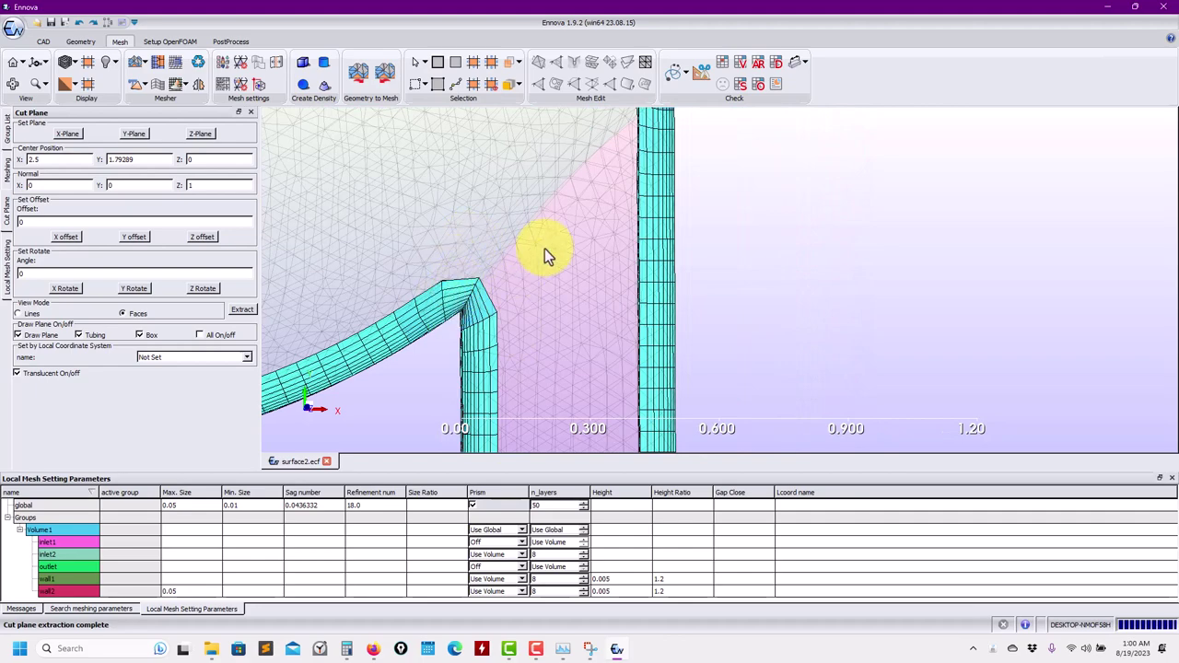
{"action": "middle_click_drag", "start_coordinate": [545, 249], "coordinate": [545, 284]}
{"action": "middle_click_drag", "start_coordinate": [539, 337], "coordinate": [549, 312]}
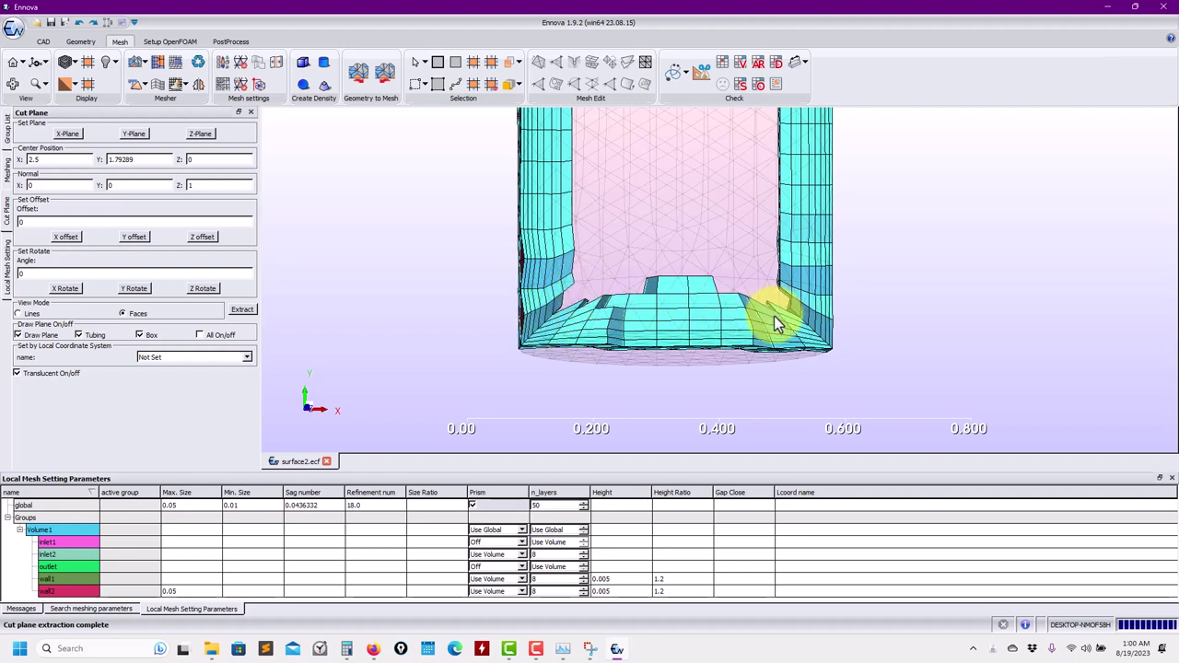
Step: Set the number of prism layers to 12 for inlet2, wall1 and wall2
{"action": "left_click", "coordinate": [585, 552]}
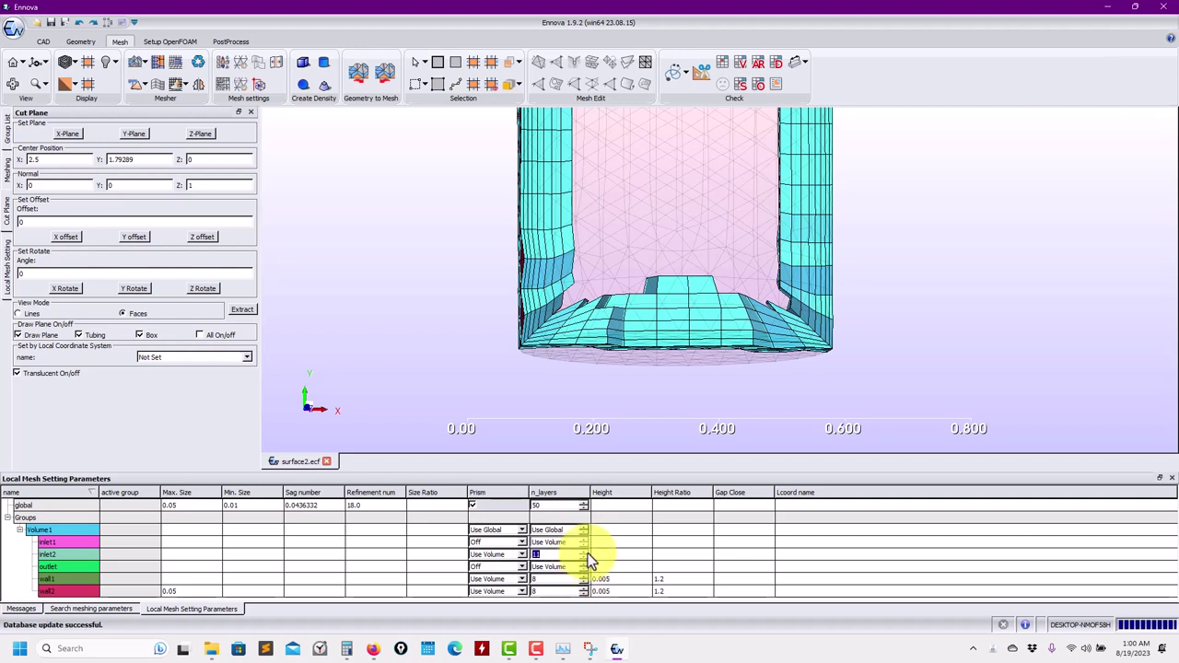
{"action": "left_click", "coordinate": [585, 580]}
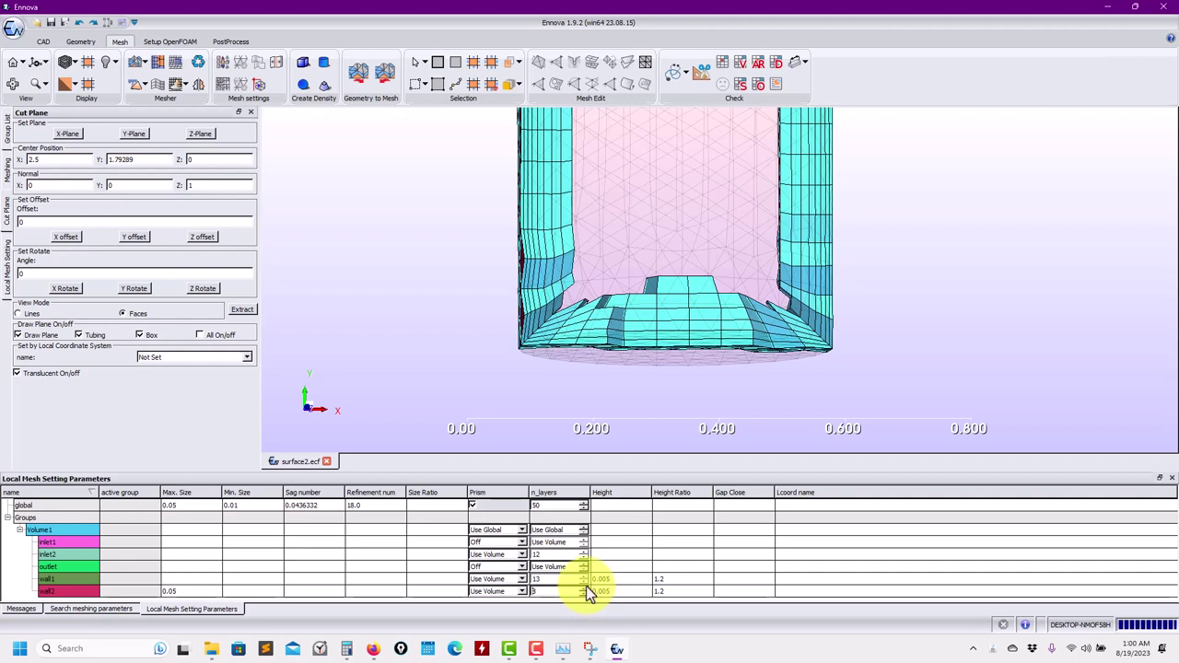
{"action": "left_click", "coordinate": [585, 590]}
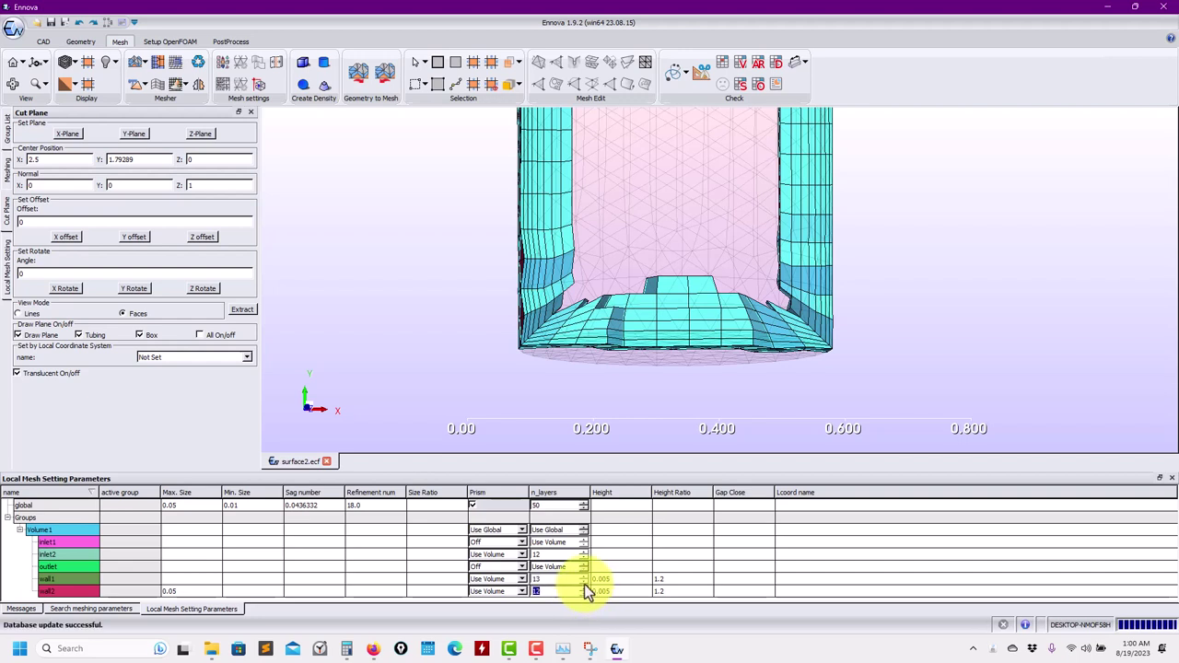
{"action": "left_click", "coordinate": [553, 183]}
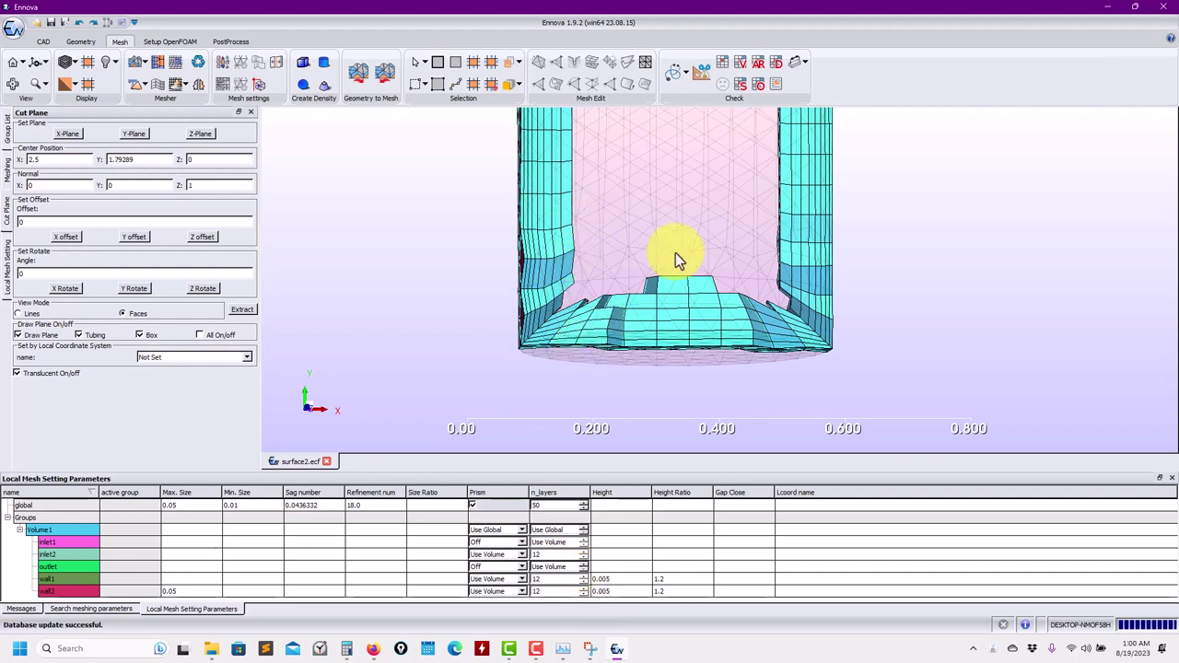
Step: Regenerate the surface mesh, clearing the existing one without saving, and build the prism layers with 12 layers
{"action": "left_click", "coordinate": [135, 65]}
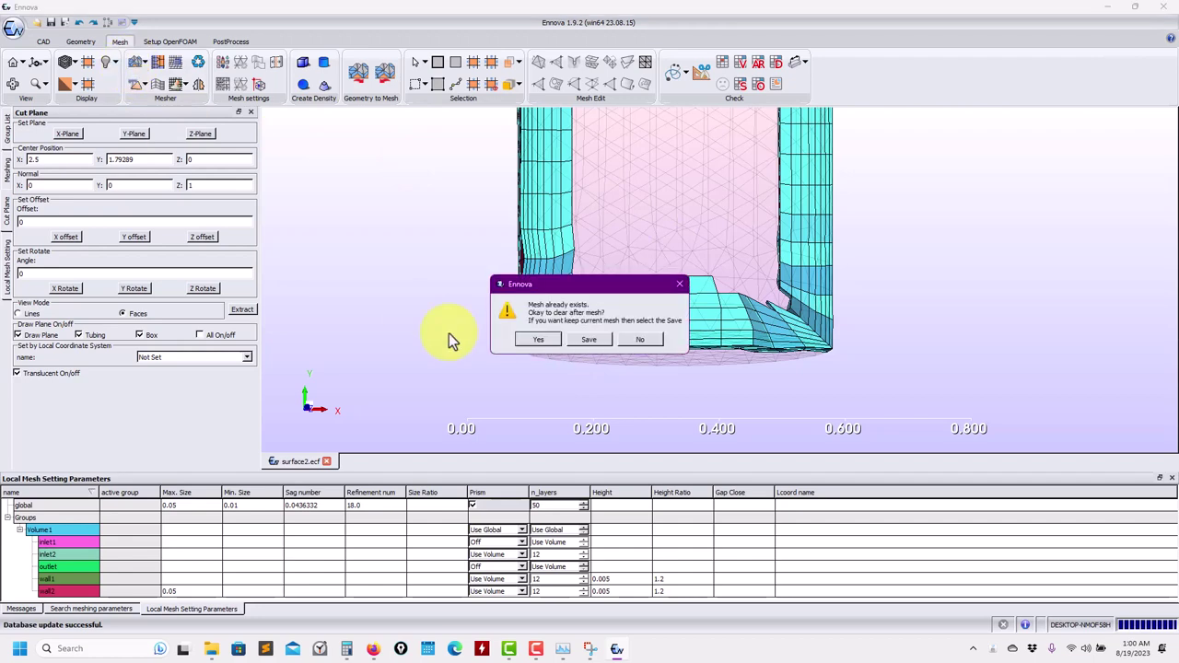
{"action": "left_click", "coordinate": [541, 340]}
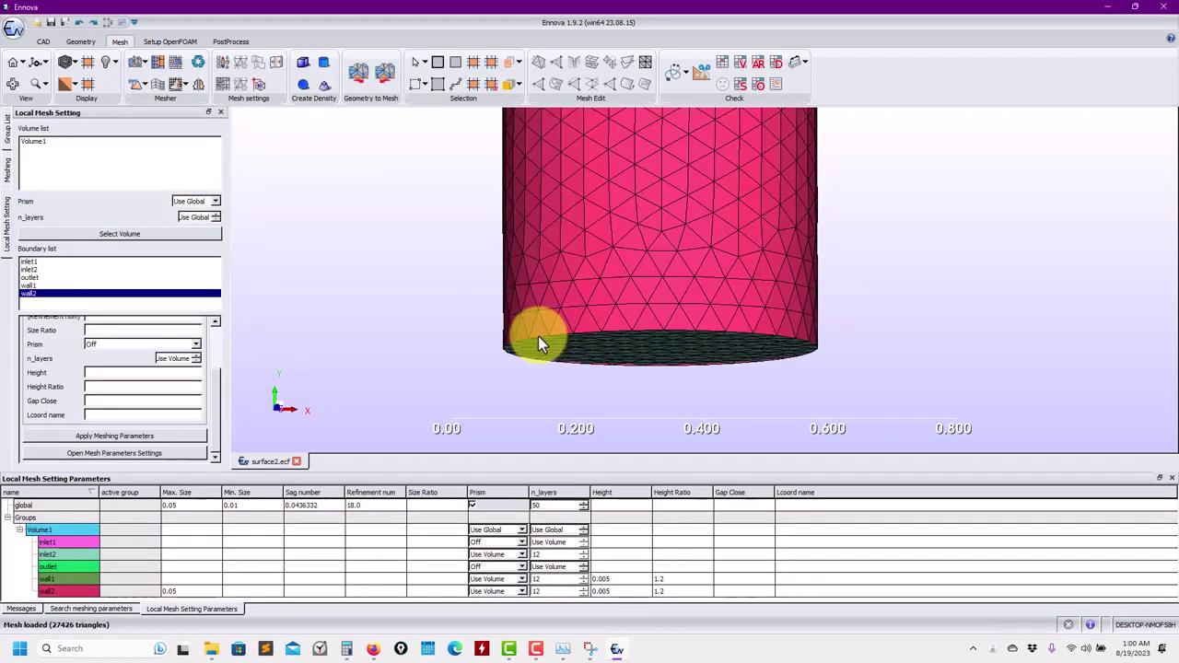
{"action": "left_click", "coordinate": [156, 86]}
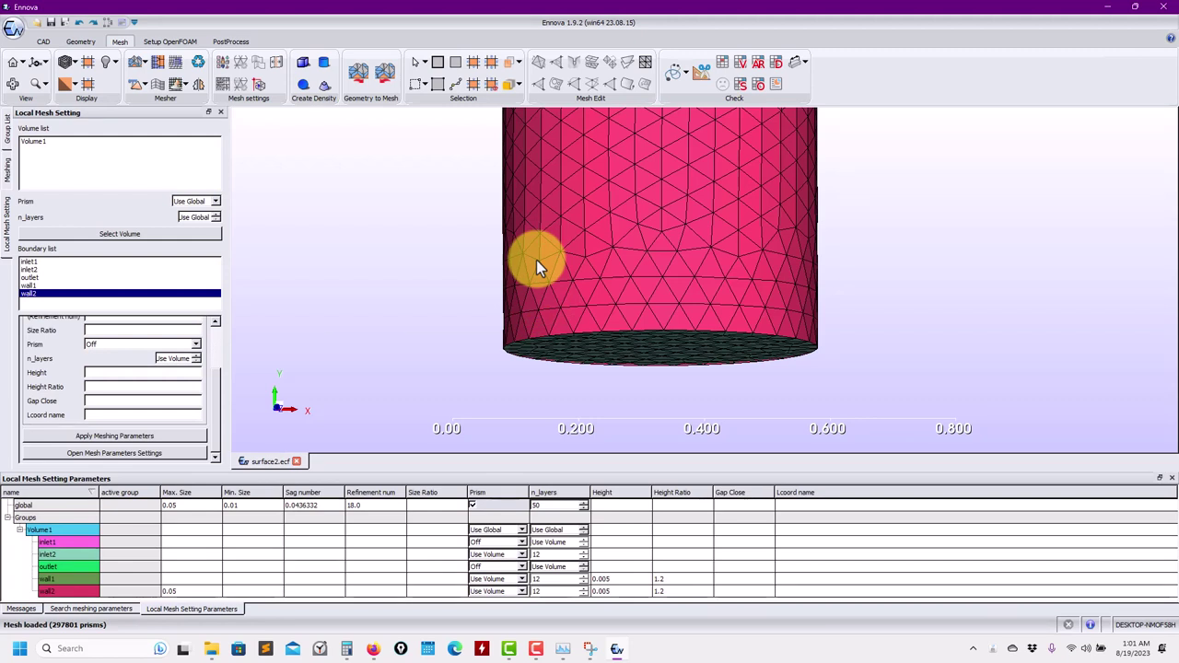
Step: Cut the 12-layer prism mesh with the Z-plane and turn off the plane drawing, leaving translucency on
{"action": "left_click", "coordinate": [700, 74]}
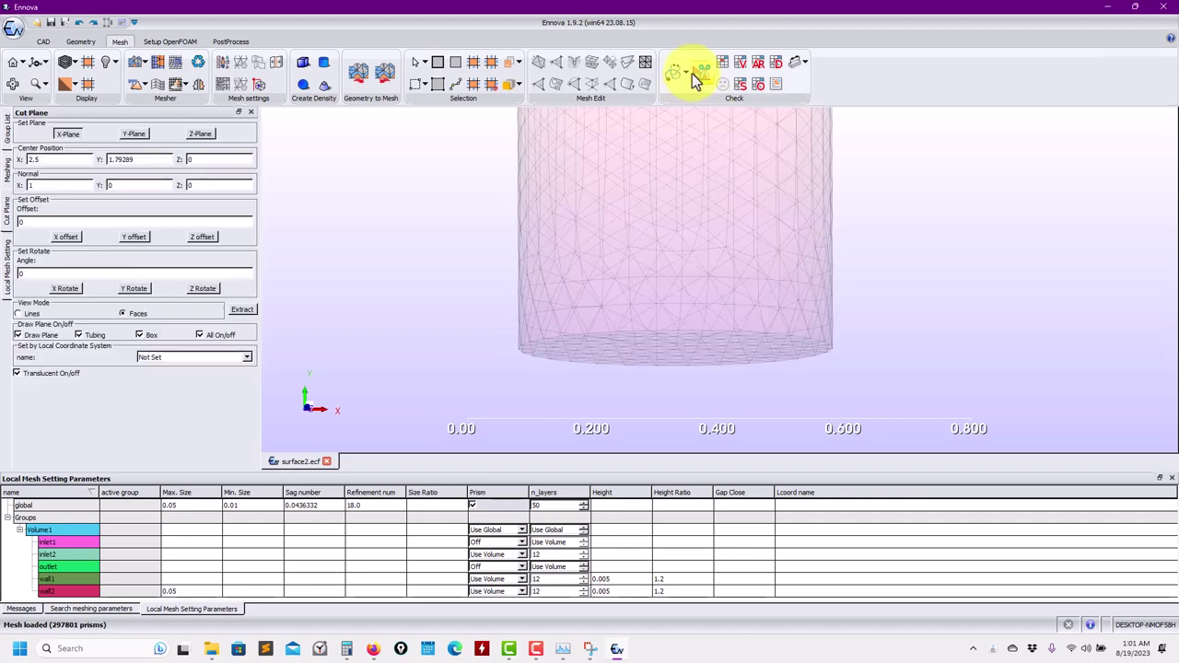
{"action": "left_click", "coordinate": [202, 138]}
{"action": "left_click", "coordinate": [242, 310]}
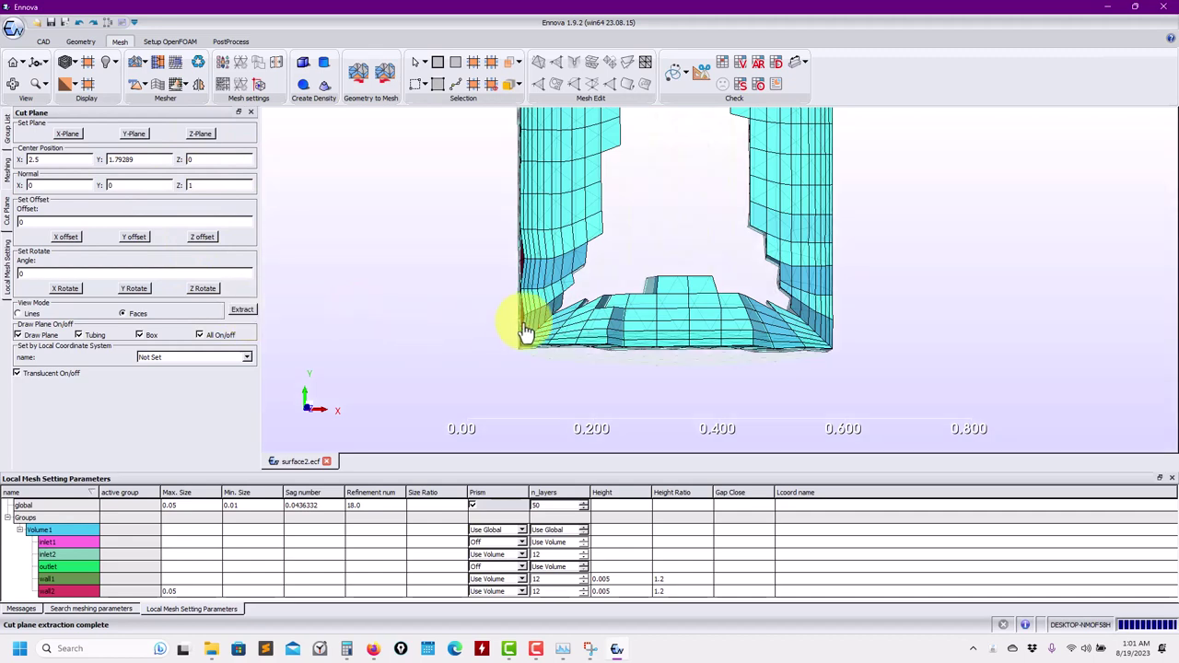
{"action": "scroll", "coordinate": [651, 234], "scroll_direction": "down", "scroll_amount": 5}
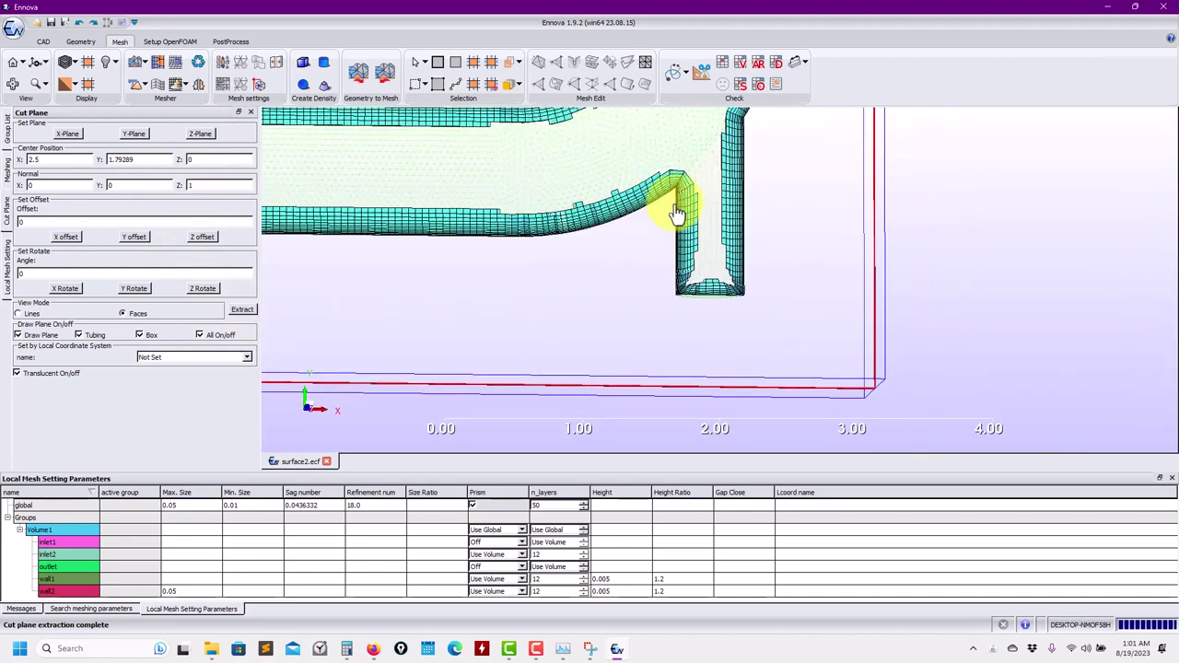
{"action": "scroll", "coordinate": [677, 214], "scroll_direction": "up", "scroll_amount": 3}
{"action": "left_click", "coordinate": [212, 337]}
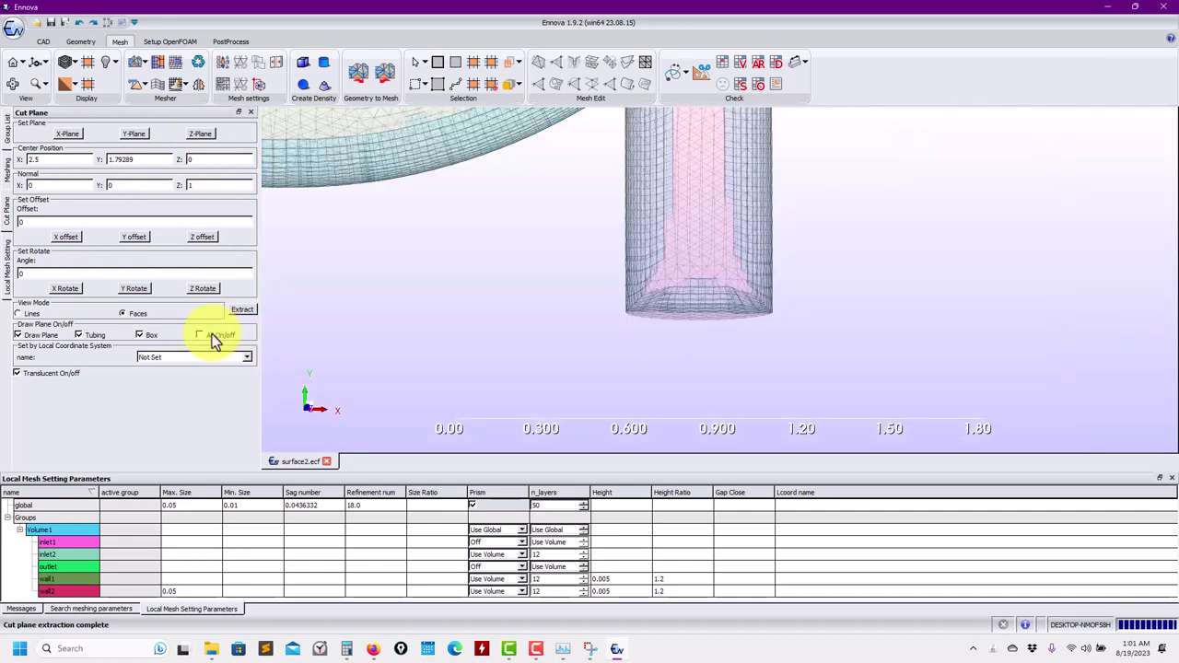
{"action": "left_click", "coordinate": [50, 379]}
{"action": "left_click", "coordinate": [51, 380]}
Step: Inspect how the 12 prism layers step down near the inlet2 corners of the branch pipe
{"action": "scroll", "coordinate": [561, 295], "scroll_direction": "up", "scroll_amount": 5}
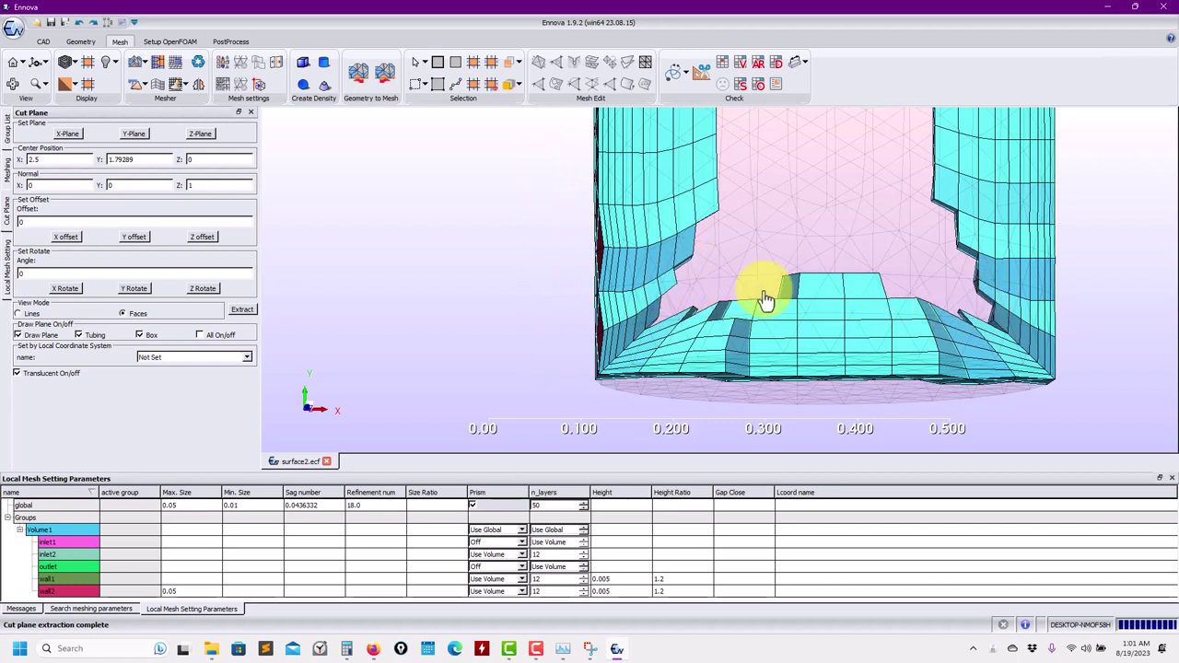
{"action": "scroll", "coordinate": [889, 315], "scroll_direction": "up", "scroll_amount": 3}
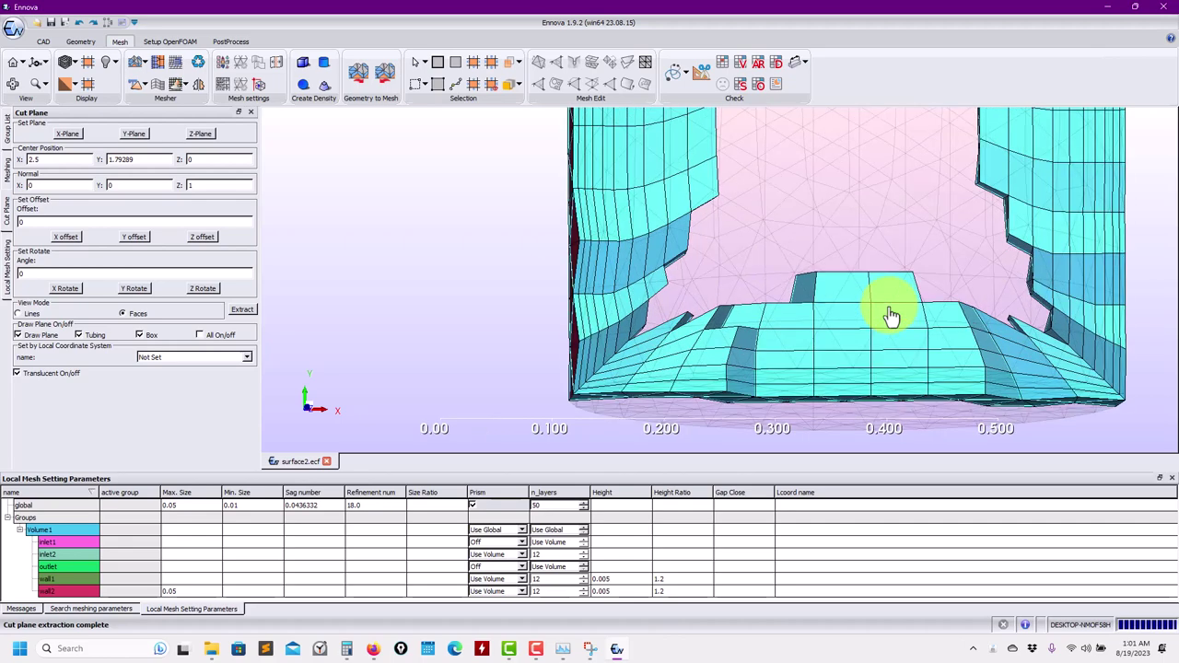
{"action": "scroll", "coordinate": [890, 315], "scroll_direction": "down", "scroll_amount": 5}
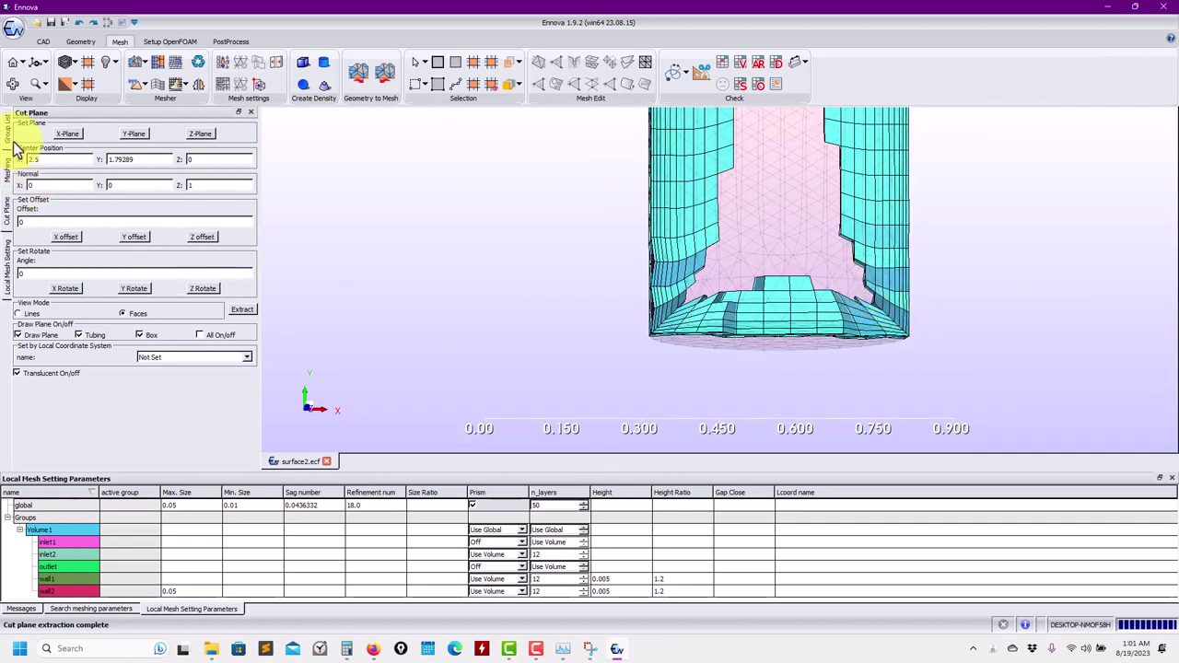
{"action": "middle_click_drag", "start_coordinate": [757, 307], "coordinate": [599, 363]}
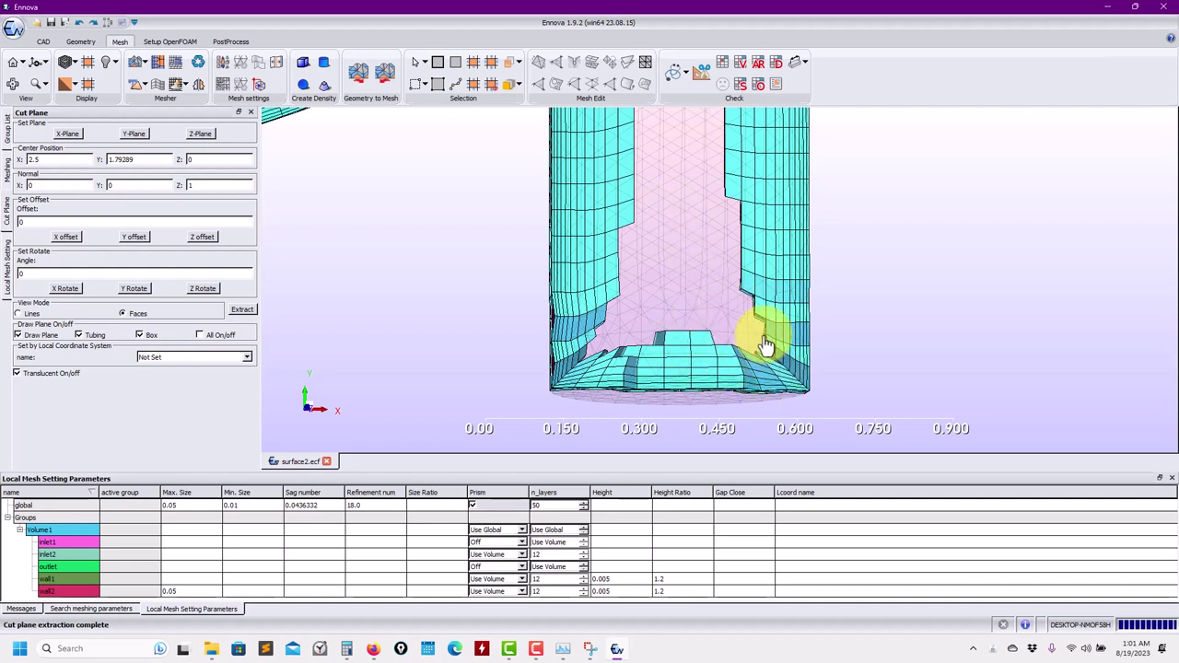
Step: Compute the mesh skewness and review the quality statistics for the prism elements
{"action": "scroll", "coordinate": [737, 226], "scroll_direction": "down", "scroll_amount": 1}
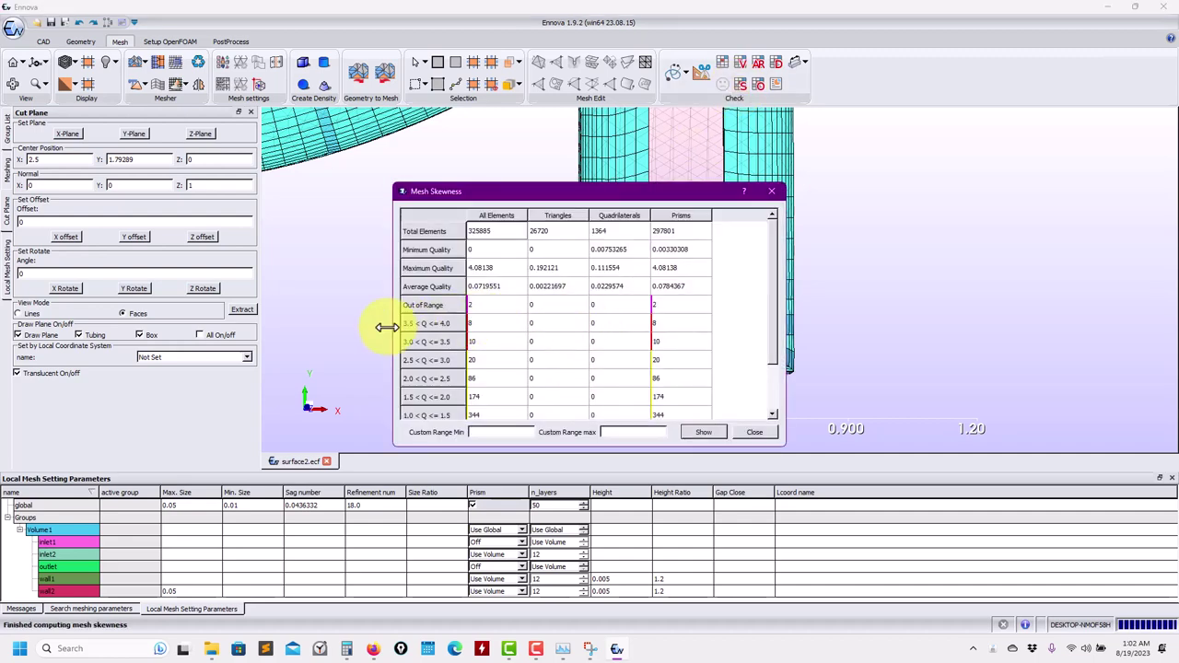
{"action": "scroll", "coordinate": [488, 345], "scroll_direction": "down", "scroll_amount": 1}
{"action": "scroll", "coordinate": [505, 350], "scroll_direction": "up", "scroll_amount": 1}
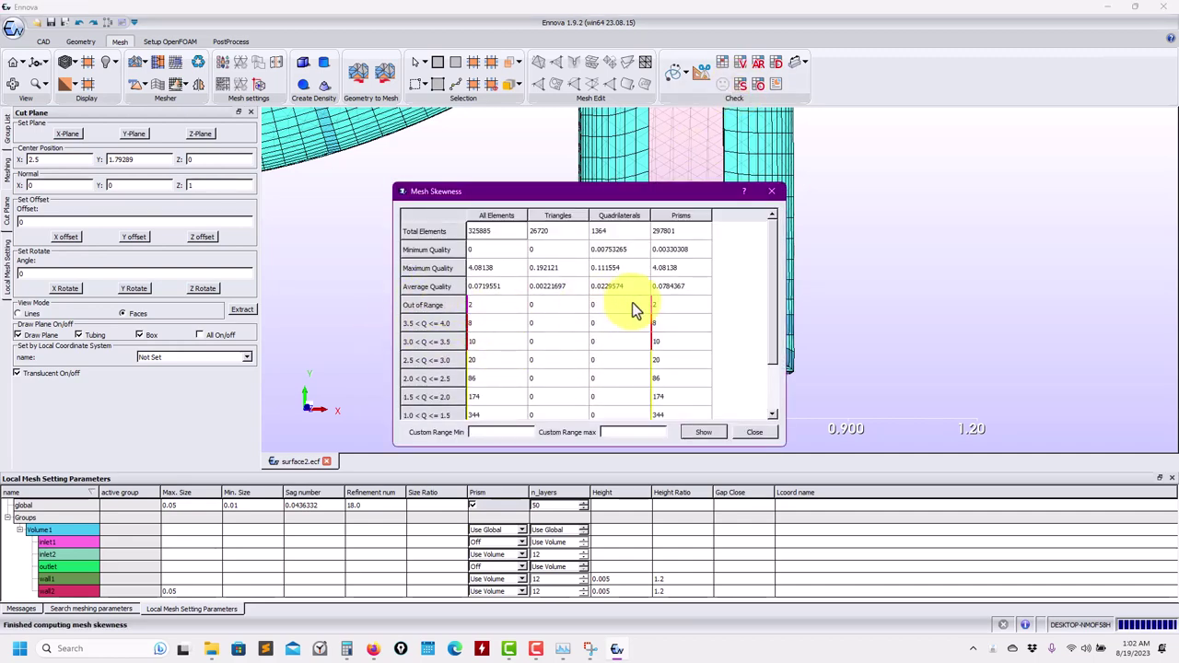
{"action": "scroll", "coordinate": [594, 313], "scroll_direction": "down", "scroll_amount": 1}
{"action": "scroll", "coordinate": [626, 299], "scroll_direction": "up", "scroll_amount": 1}
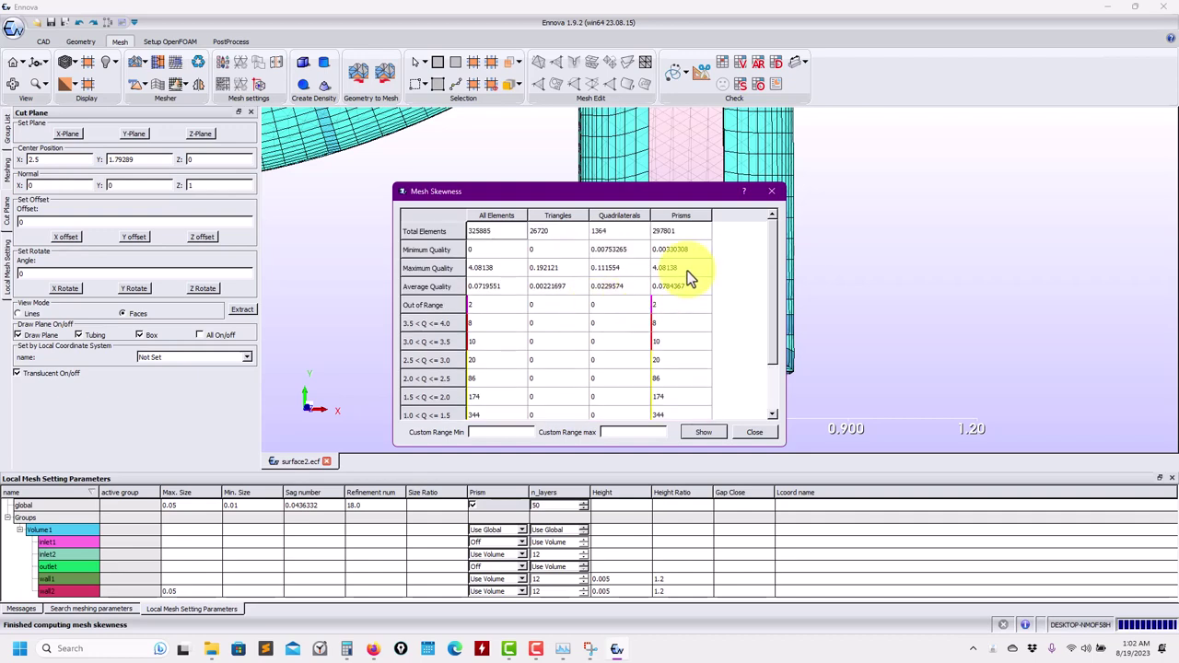
Step: Show the out-of-range skewness elements and examine them where the branch pipe meets the main pipe
{"action": "left_click", "coordinate": [448, 306]}
{"action": "left_click", "coordinate": [700, 433]}
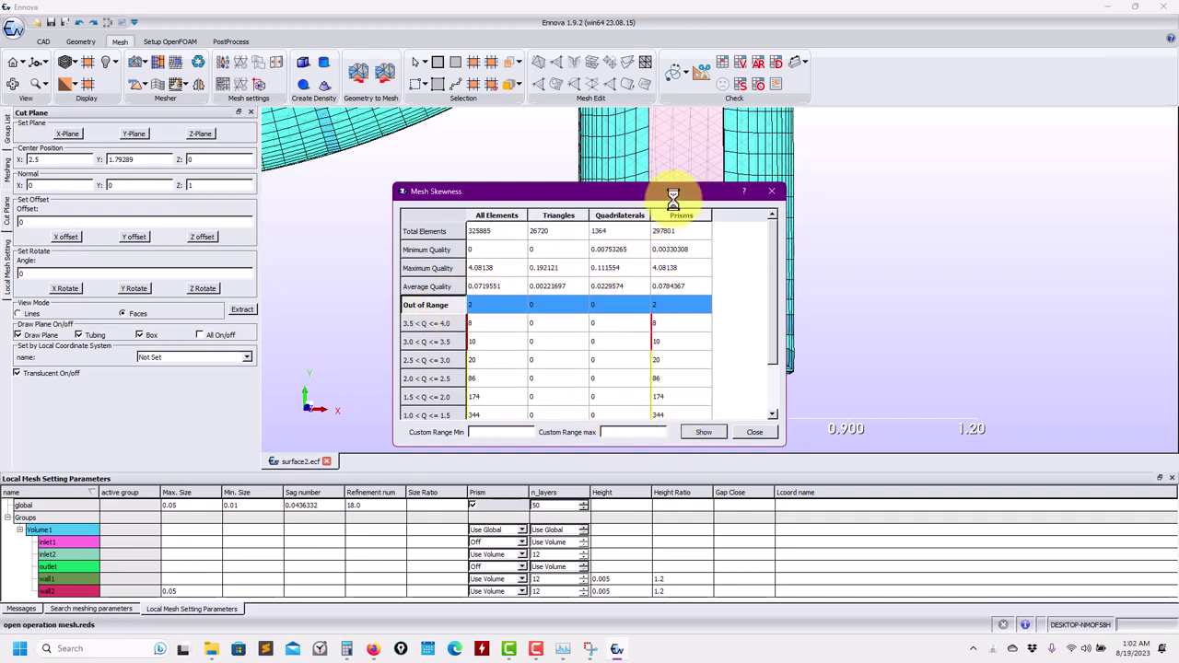
{"action": "left_click_drag", "start_coordinate": [679, 191], "coordinate": [328, 222]}
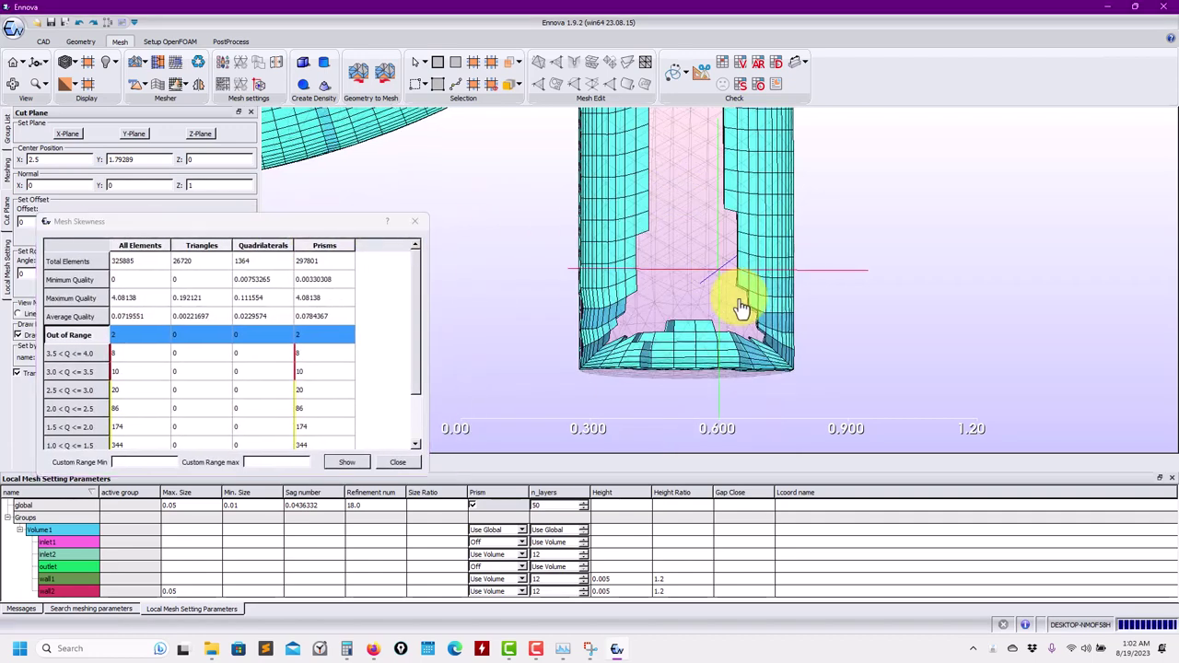
{"action": "left_click_drag", "start_coordinate": [744, 310], "coordinate": [689, 232]}
{"action": "scroll", "coordinate": [782, 308], "scroll_direction": "up", "scroll_amount": 2}
{"action": "scroll", "coordinate": [781, 308], "scroll_direction": "down", "scroll_amount": 5}
{"action": "scroll", "coordinate": [689, 233], "scroll_direction": "up", "scroll_amount": 5}
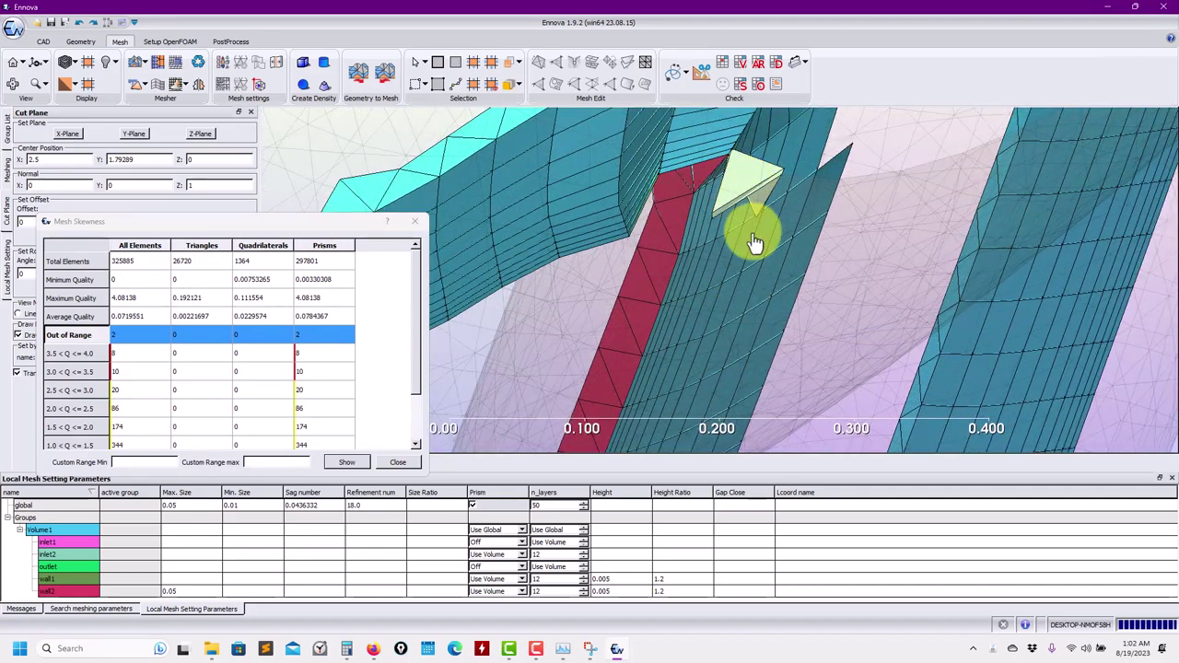
{"action": "scroll", "coordinate": [755, 223], "scroll_direction": "down", "scroll_amount": 2}
{"action": "scroll", "coordinate": [755, 251], "scroll_direction": "down", "scroll_amount": 3}
Step: Show the elements in the 3.5–4.0 and 3.0–3.5 skewness ranges and locate them in the branch pipe
{"action": "left_click", "coordinate": [103, 355]}
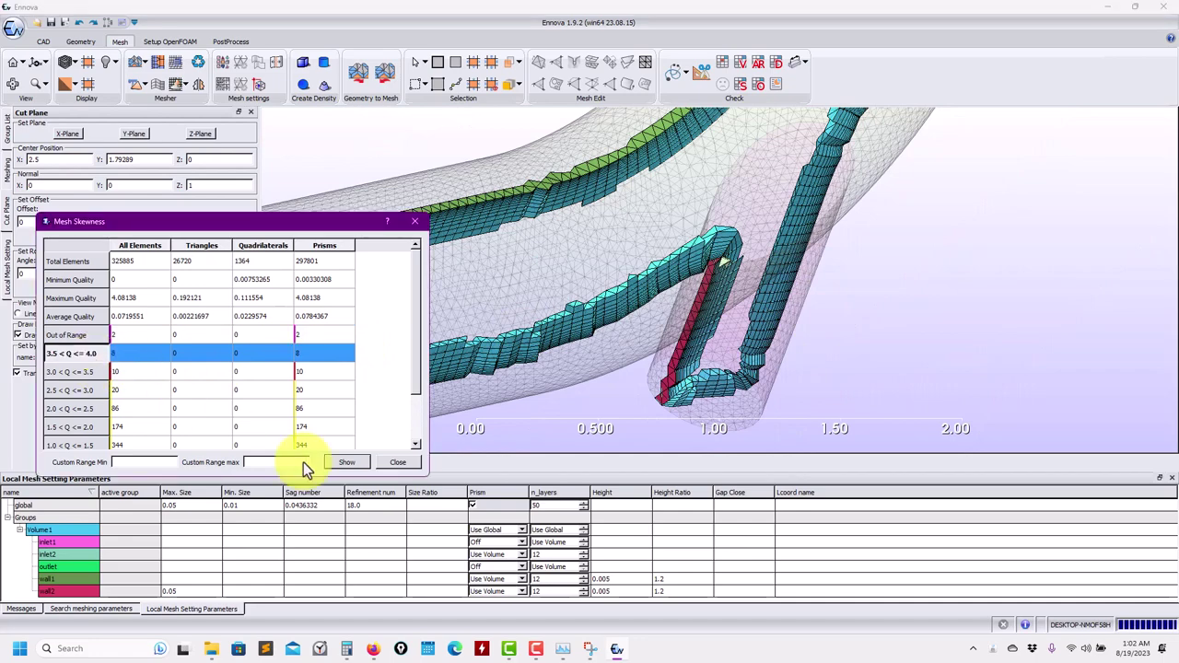
{"action": "left_click", "coordinate": [342, 463]}
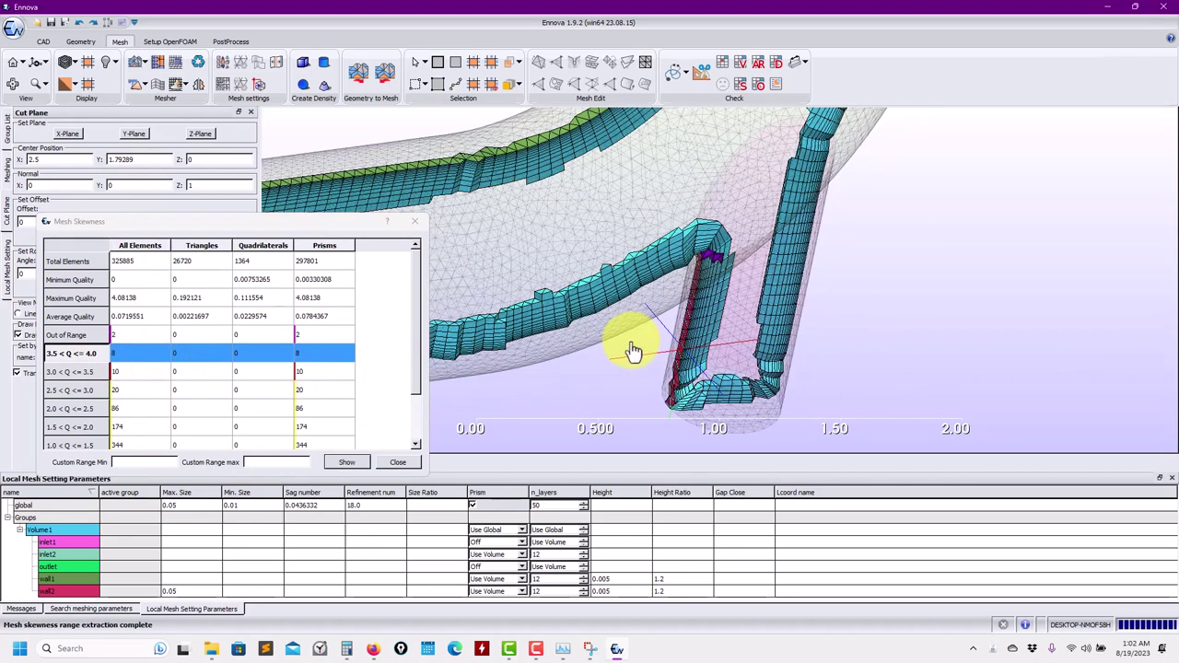
{"action": "left_click", "coordinate": [79, 373]}
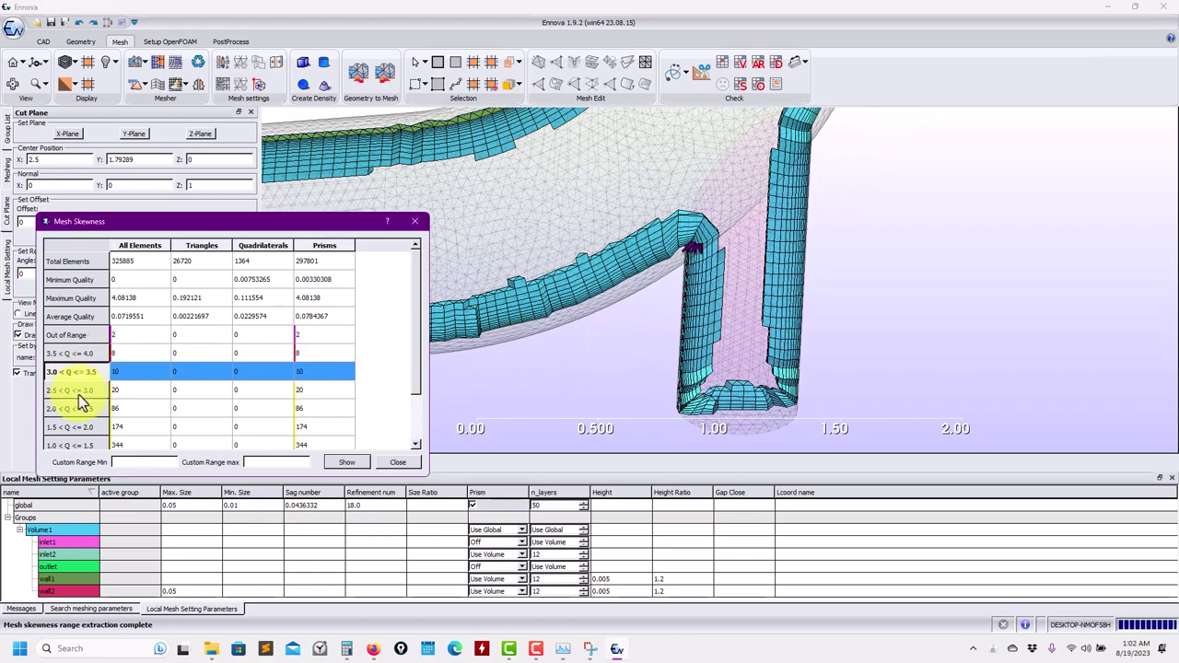
{"action": "left_click", "coordinate": [348, 463]}
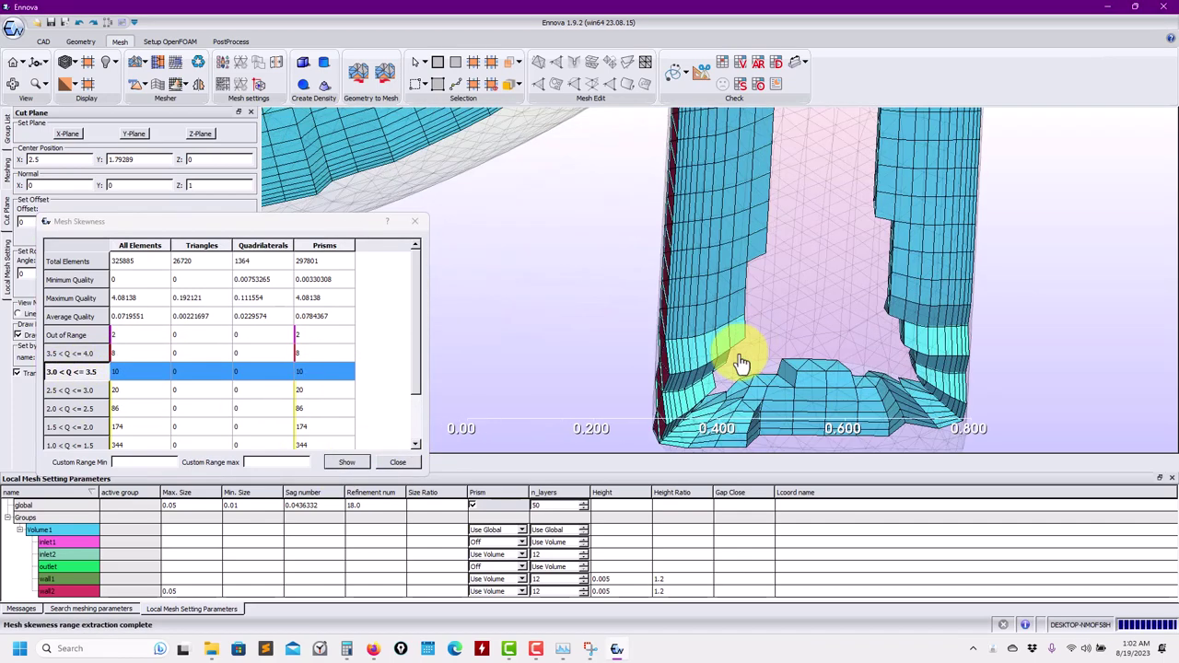
Step: Show the 2.5–3.0 skewness range, inspect the prisms in the inlet2 corner up close, and close the skewness check
{"action": "left_click", "coordinate": [101, 394]}
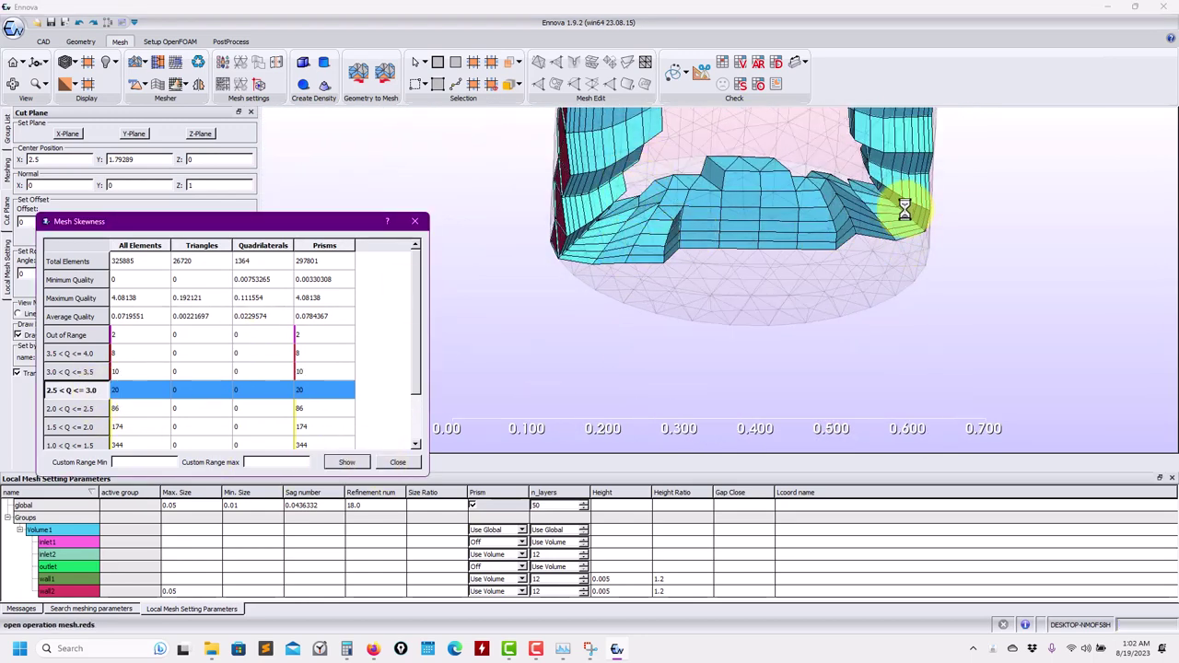
{"action": "left_click", "coordinate": [642, 201]}
{"action": "scroll", "coordinate": [624, 205], "scroll_direction": "up", "scroll_amount": 5}
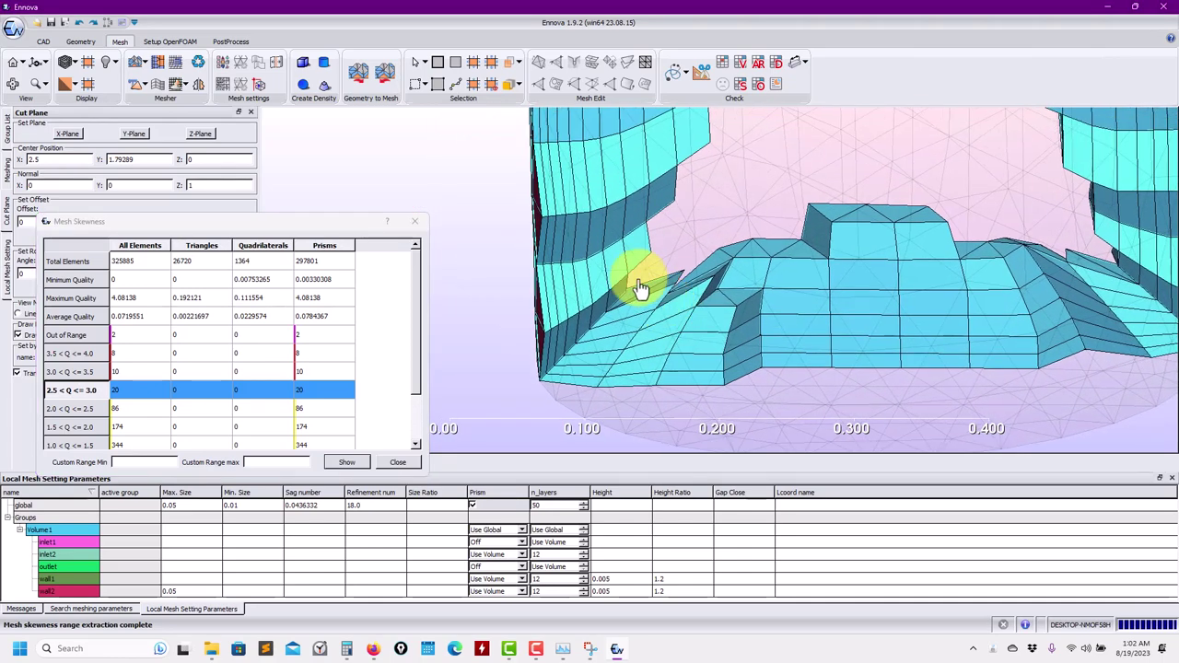
{"action": "scroll", "coordinate": [640, 289], "scroll_direction": "up", "scroll_amount": 3}
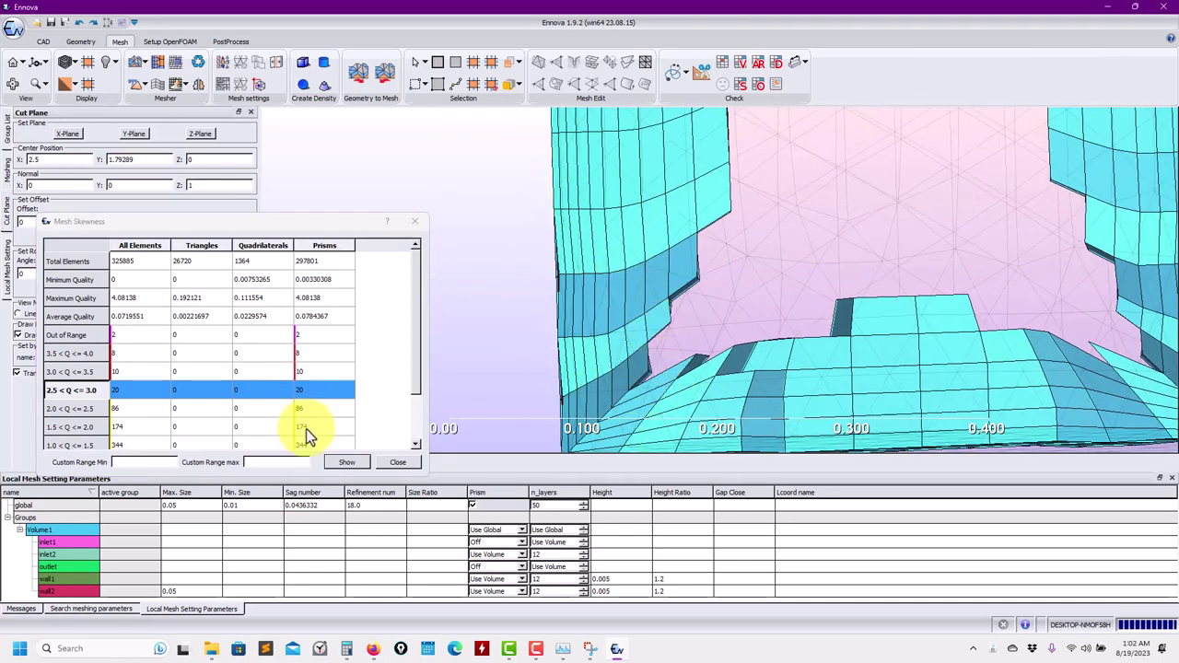
{"action": "scroll", "coordinate": [644, 405], "scroll_direction": "up", "scroll_amount": 5}
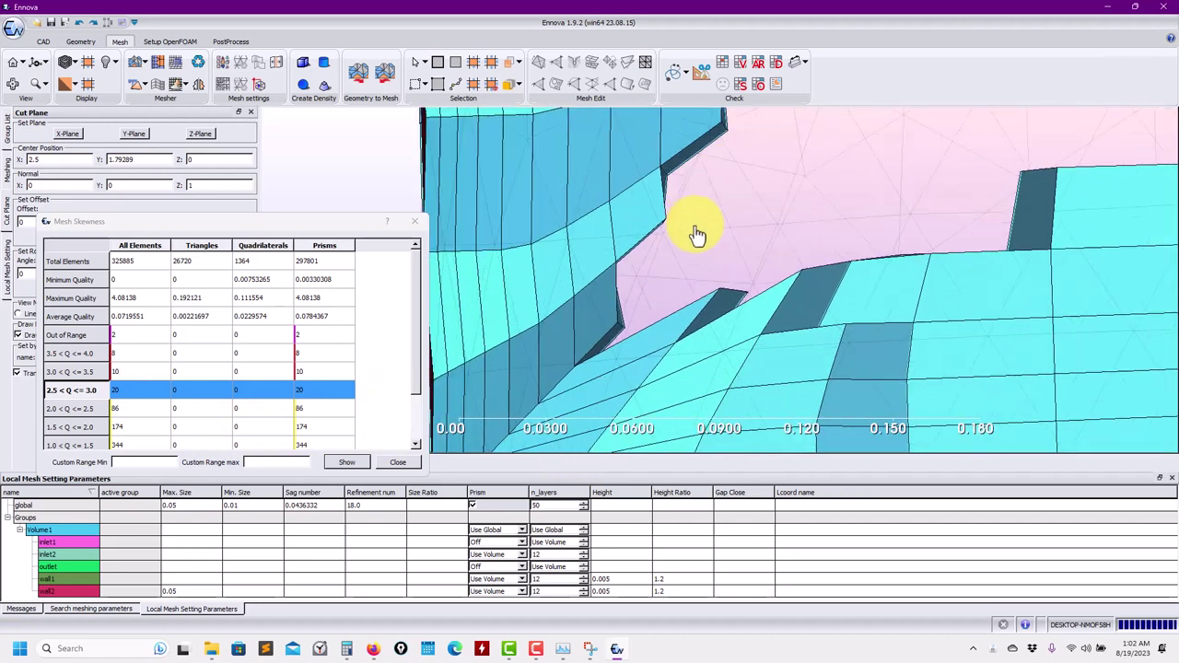
{"action": "middle_click_drag", "start_coordinate": [638, 353], "coordinate": [632, 298]}
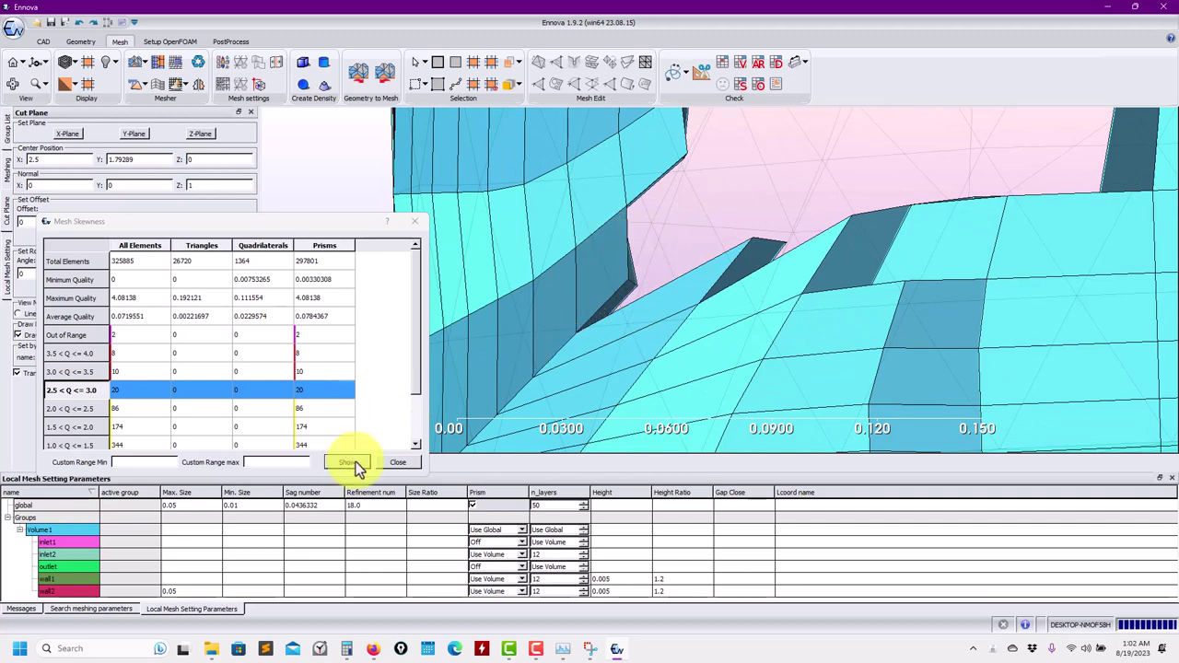
{"action": "left_click", "coordinate": [403, 463]}
Step: Compute the mesh orthogonality, show the elements in the 70–80 range, and examine them near the inlet2 end
{"action": "scroll", "coordinate": [750, 263], "scroll_direction": "down", "scroll_amount": 2}
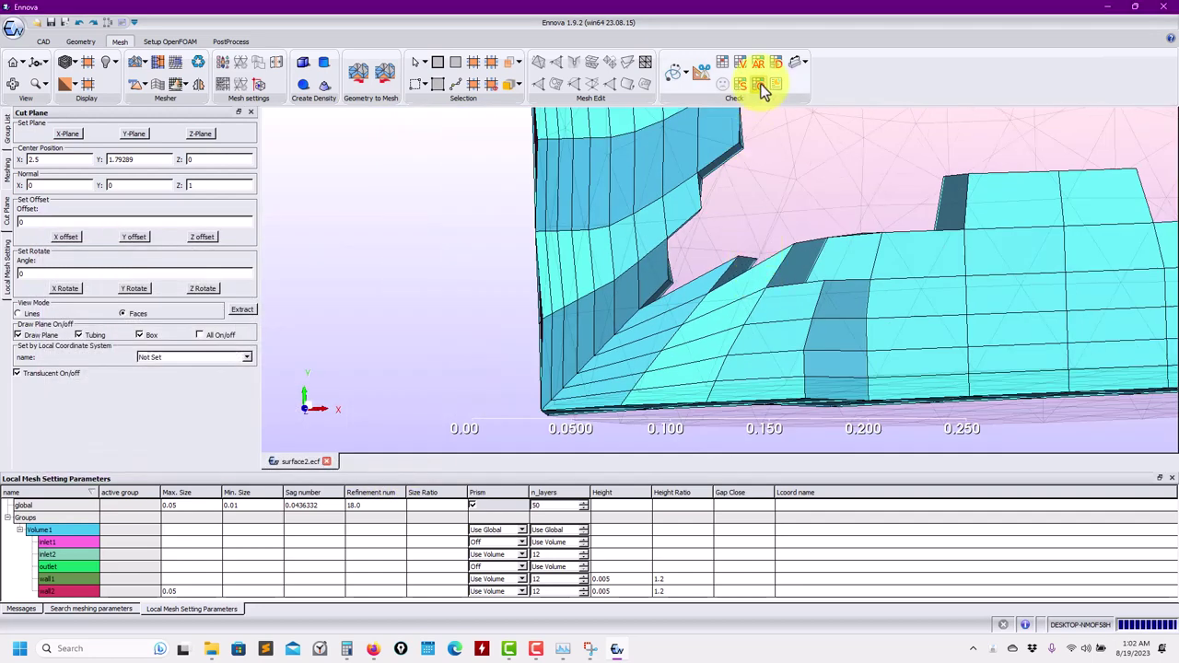
{"action": "left_click", "coordinate": [761, 84]}
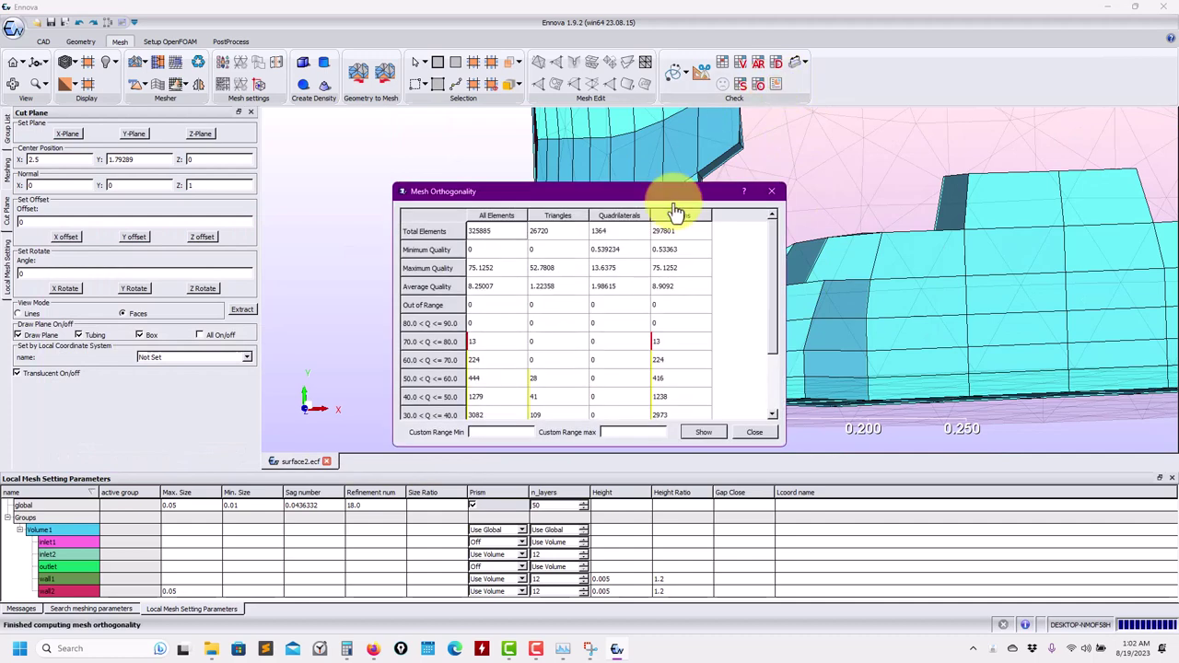
{"action": "left_click", "coordinate": [444, 343]}
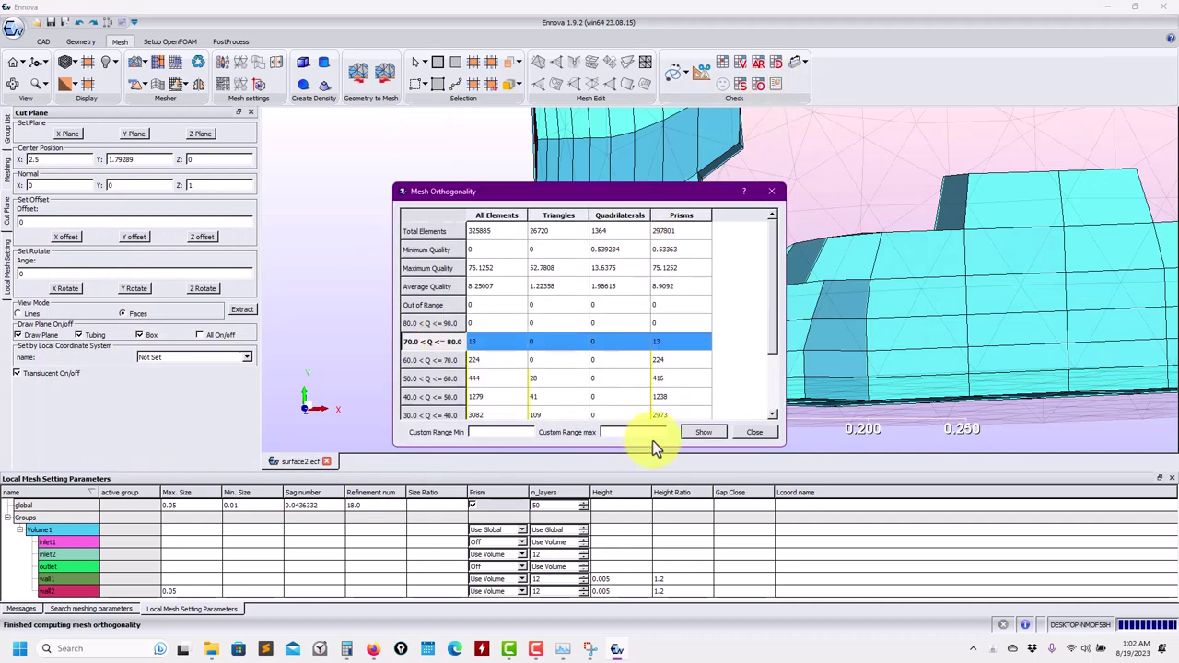
{"action": "left_click", "coordinate": [715, 438]}
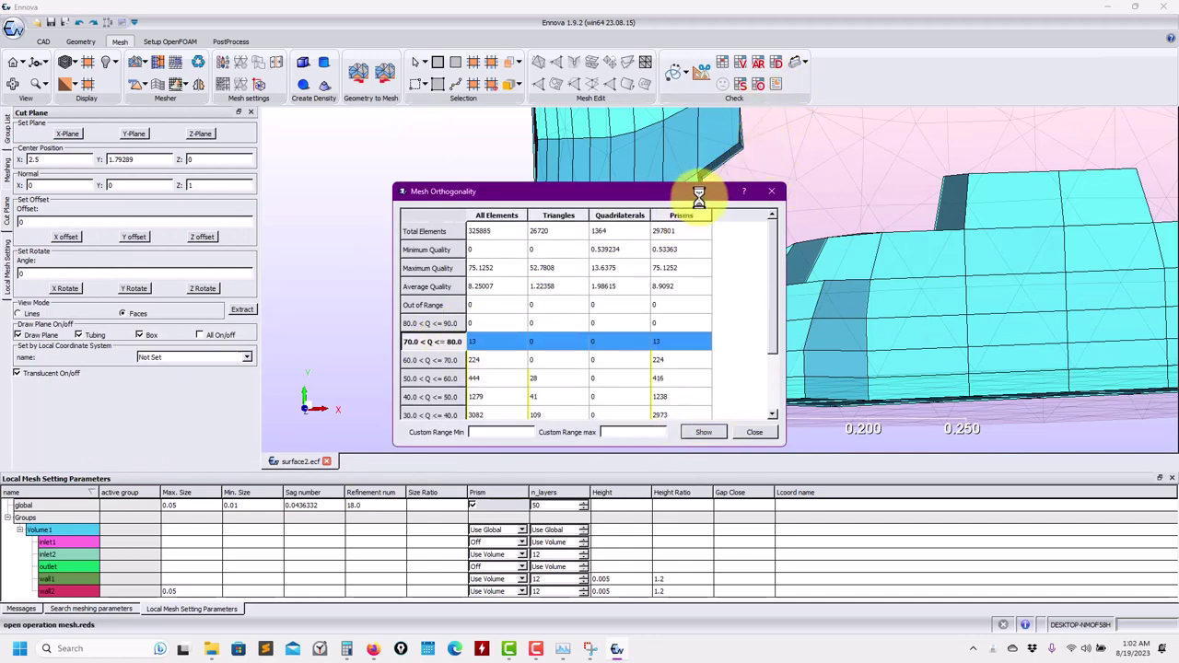
{"action": "left_click_drag", "start_coordinate": [702, 195], "coordinate": [440, 170]}
{"action": "left_click_drag", "start_coordinate": [776, 264], "coordinate": [350, 372]}
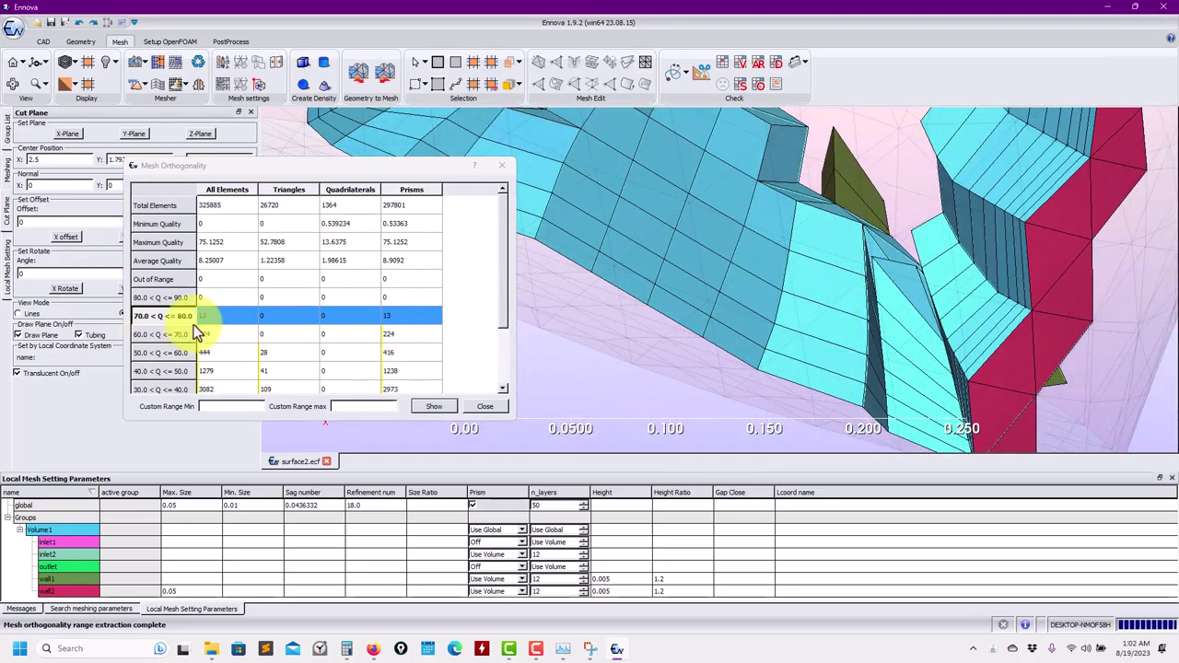
{"action": "left_click", "coordinate": [486, 406]}
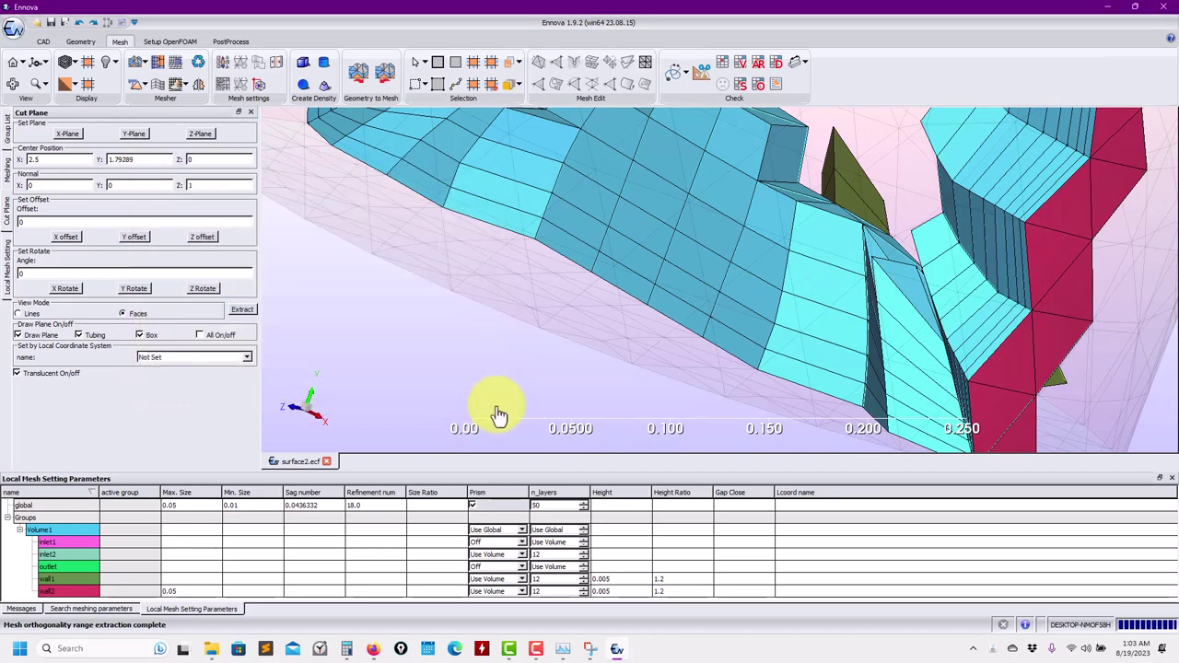
{"action": "left_click_drag", "start_coordinate": [819, 224], "coordinate": [237, 269]}
Step: Enable Auto reduction in the boundary layer settings and regenerate the surface mesh, clearing the existing one without saving
{"action": "left_click", "coordinate": [7, 173]}
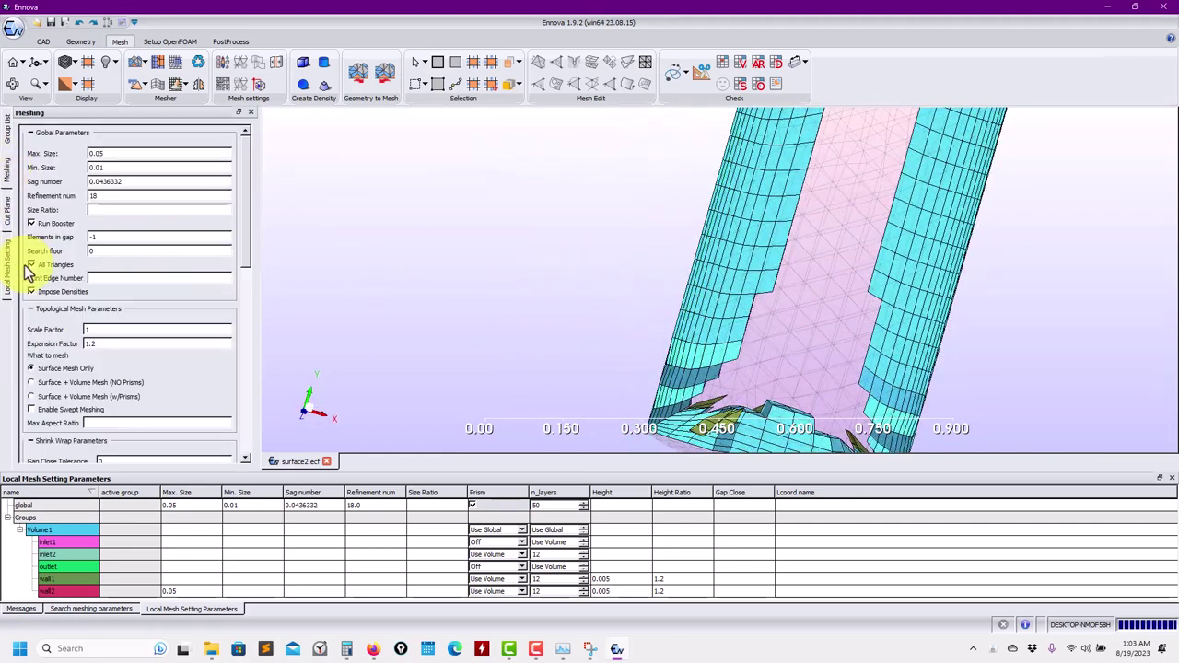
{"action": "left_click_drag", "start_coordinate": [245, 242], "coordinate": [249, 387]}
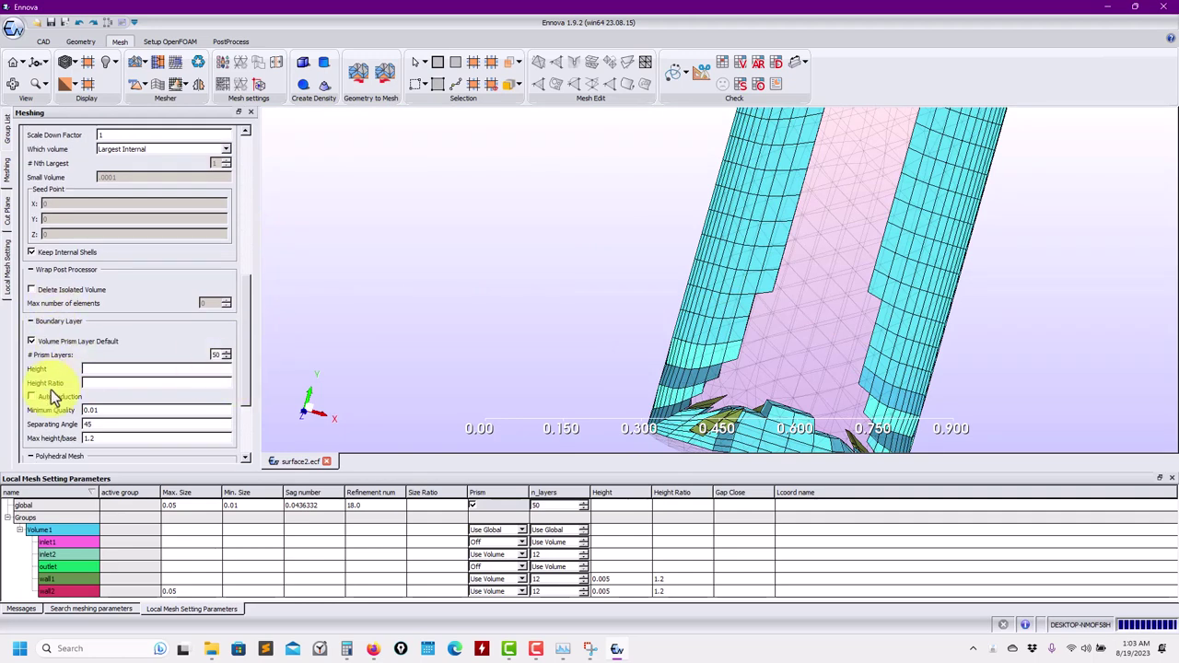
{"action": "left_click", "coordinate": [136, 63]}
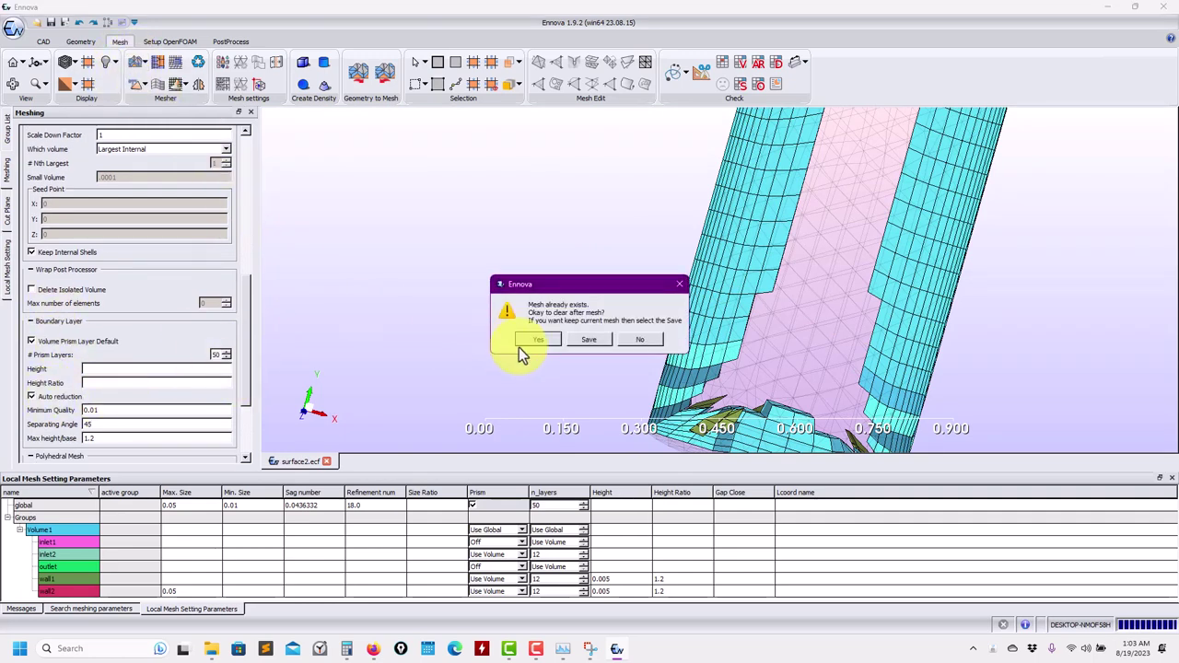
{"action": "left_click", "coordinate": [541, 341]}
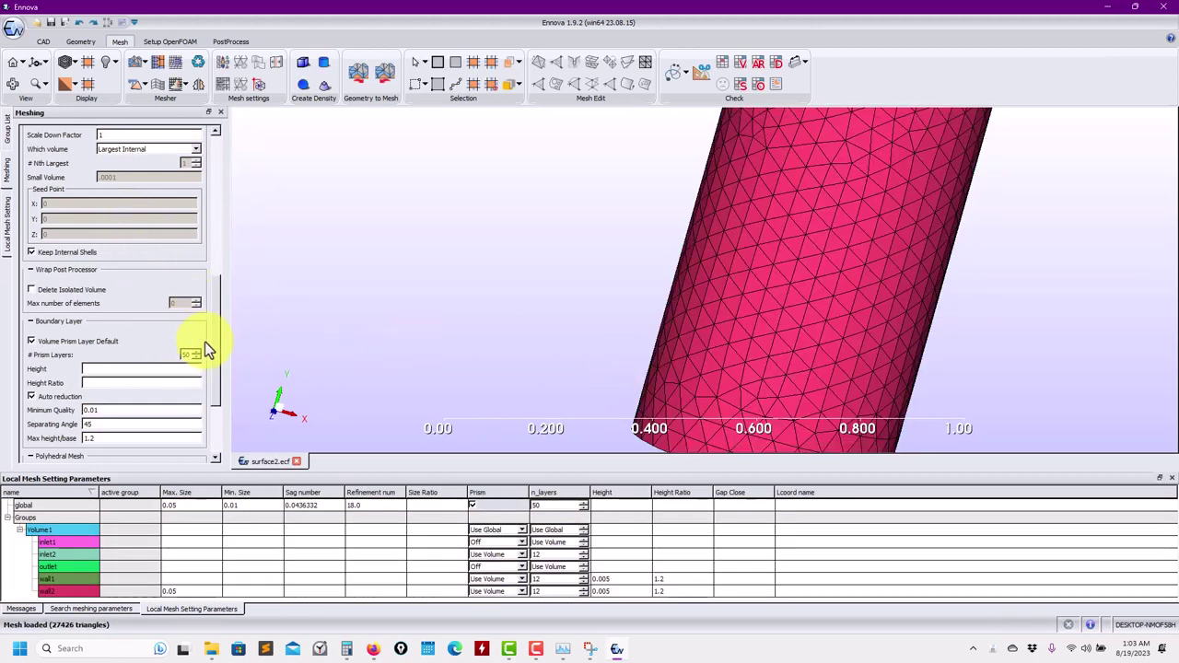
Step: Review the boundary layer settings and build the prism layers with Auto reduction on
{"action": "scroll", "coordinate": [221, 364], "scroll_direction": "up", "scroll_amount": 4}
{"action": "scroll", "coordinate": [227, 308], "scroll_direction": "down", "scroll_amount": 8}
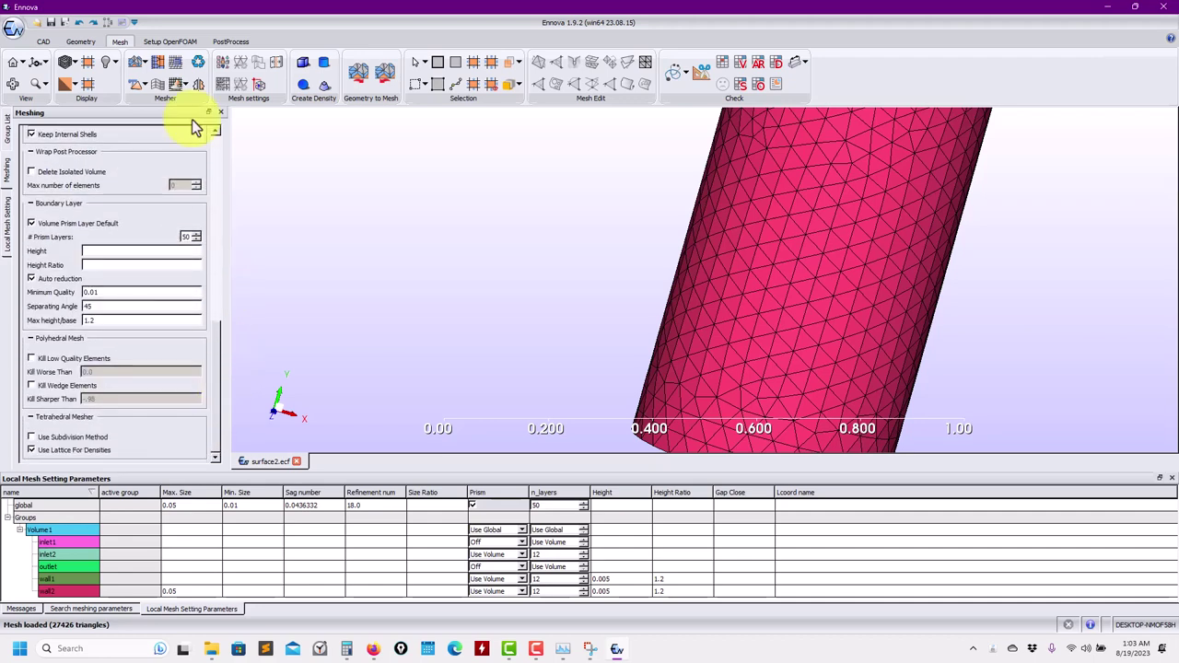
{"action": "left_click", "coordinate": [154, 88]}
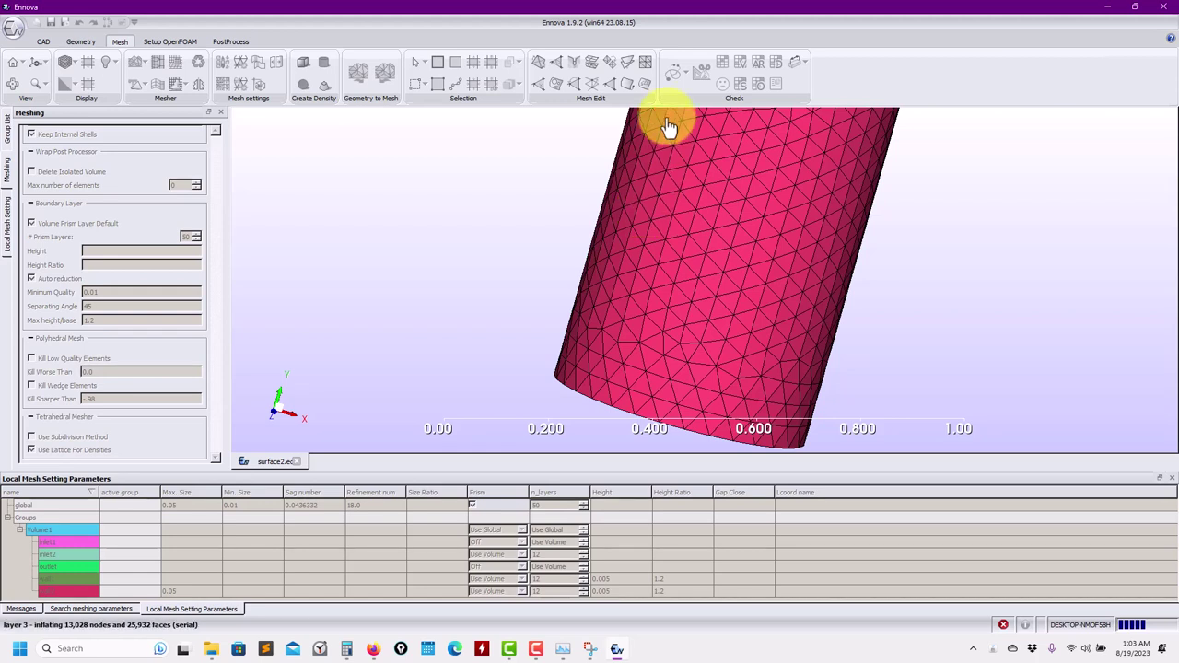
Step: Cut the auto-reduced prism mesh with the Z-plane and turn off all plane drawing, leaving translucency on
{"action": "left_click", "coordinate": [701, 72]}
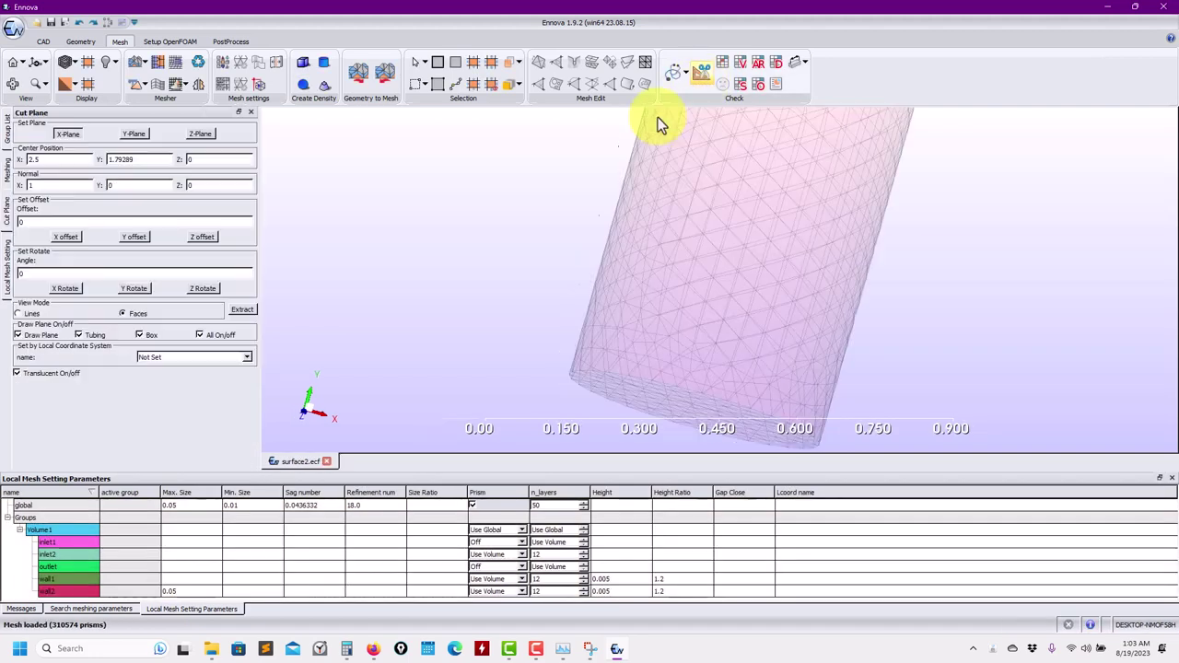
{"action": "left_click", "coordinate": [198, 136]}
{"action": "left_click", "coordinate": [241, 310]}
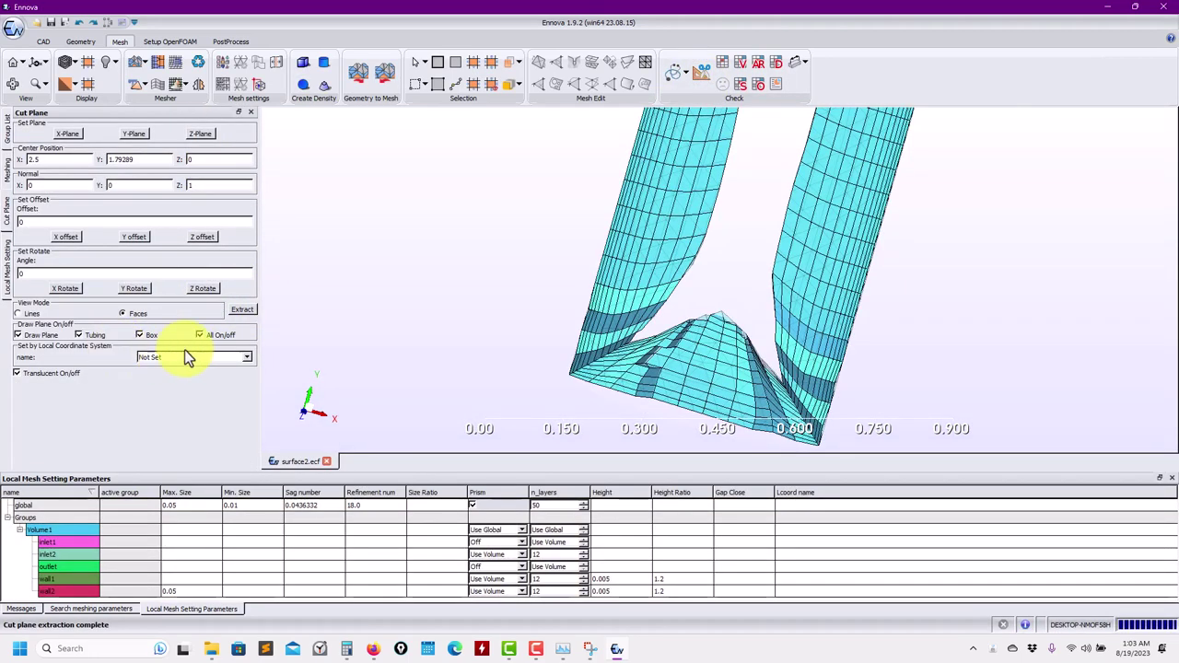
{"action": "left_click", "coordinate": [226, 336]}
{"action": "left_click", "coordinate": [62, 373]}
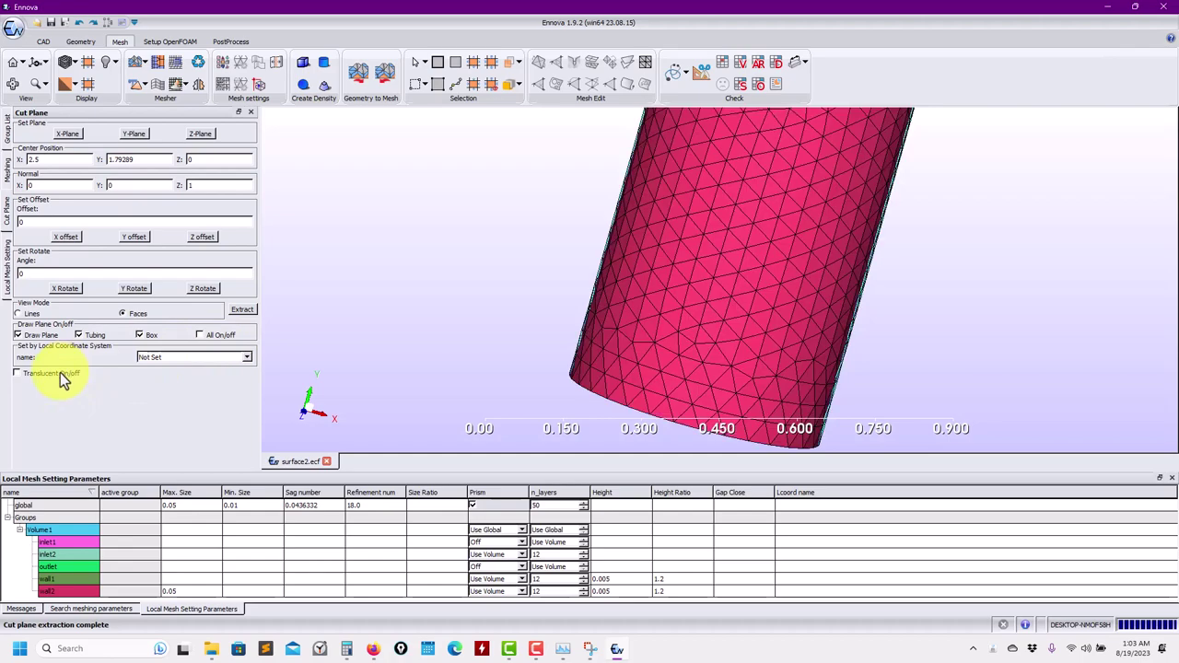
{"action": "left_click", "coordinate": [62, 373]}
Step: Inspect how the auto-reduced prism layers shape up at the inlet2 face and corners of the branch pipe
{"action": "scroll", "coordinate": [663, 276], "scroll_direction": "up", "scroll_amount": 2}
{"action": "left_click_drag", "start_coordinate": [652, 247], "coordinate": [684, 342]}
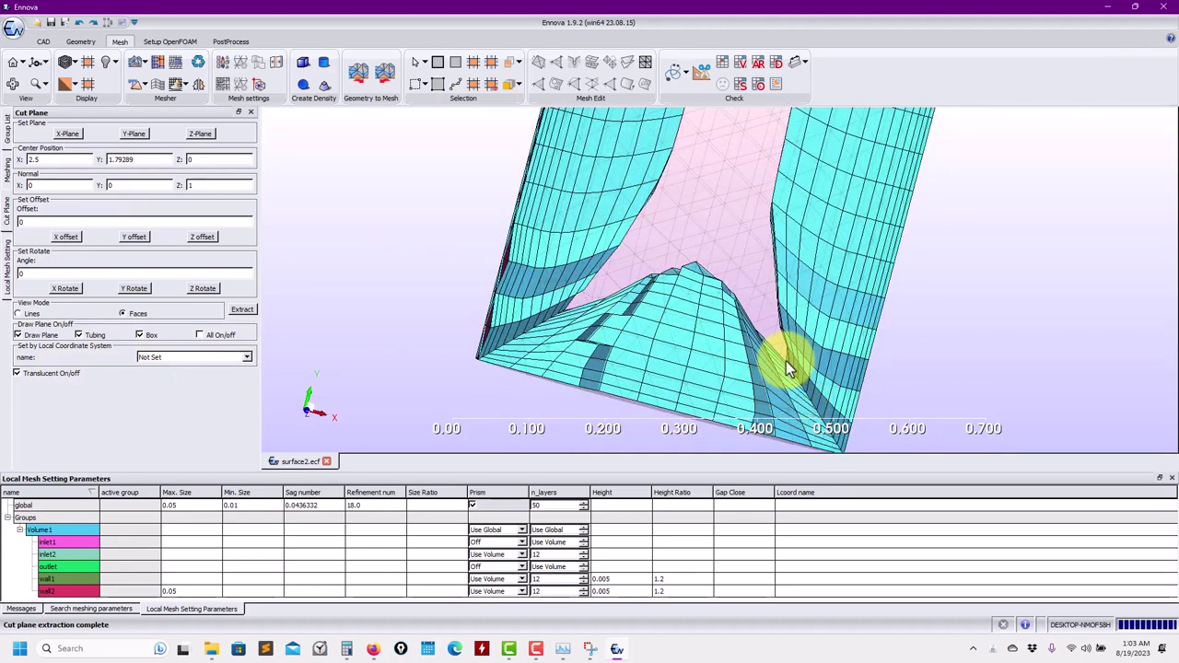
{"action": "left_click_drag", "start_coordinate": [560, 322], "coordinate": [650, 347]}
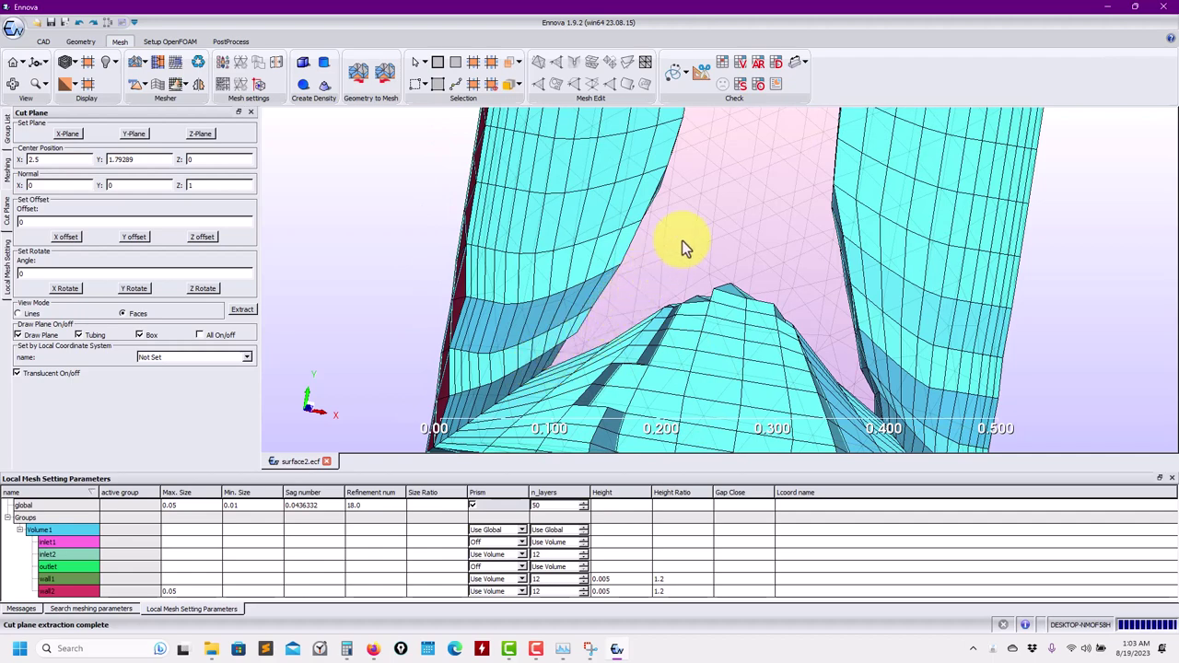
{"action": "scroll", "coordinate": [742, 217], "scroll_direction": "down", "scroll_amount": 5}
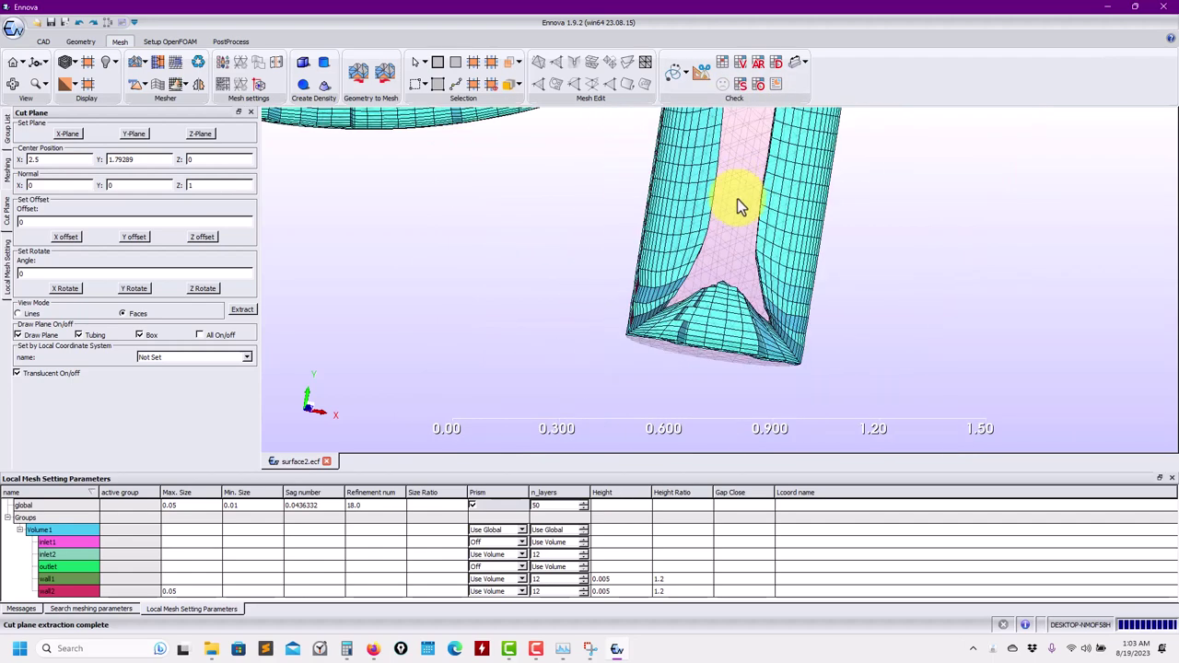
Step: Generate the tetrahedral volume mesh inside the prism layers
{"action": "left_click", "coordinate": [140, 84]}
{"action": "left_click", "coordinate": [161, 103]}
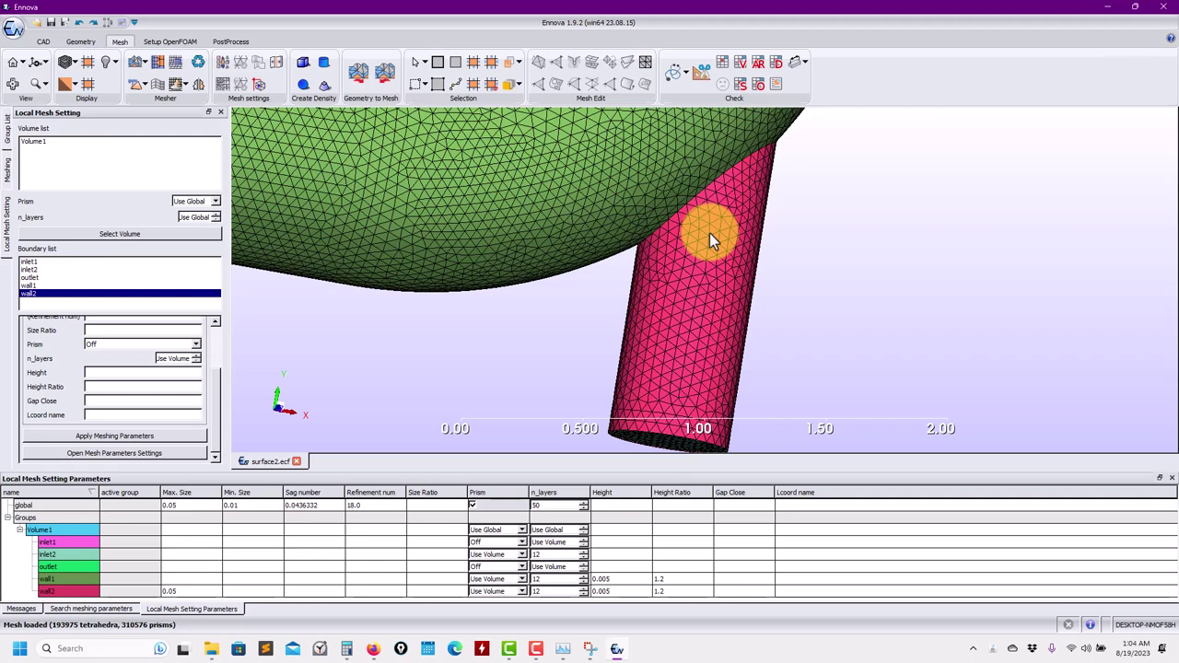
Step: Cut the tetrahedral volume mesh with the Z-plane and turn off all plane drawing, leaving translucency on
{"action": "scroll", "coordinate": [673, 273], "scroll_direction": "down", "scroll_amount": 2}
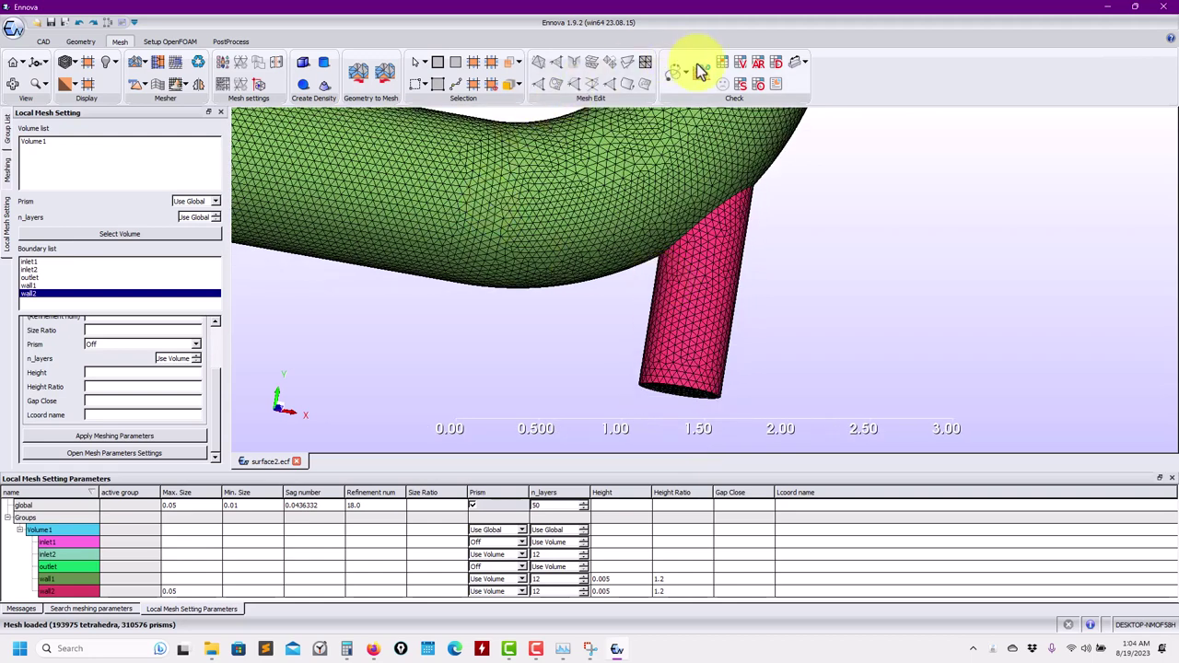
{"action": "left_click", "coordinate": [699, 72]}
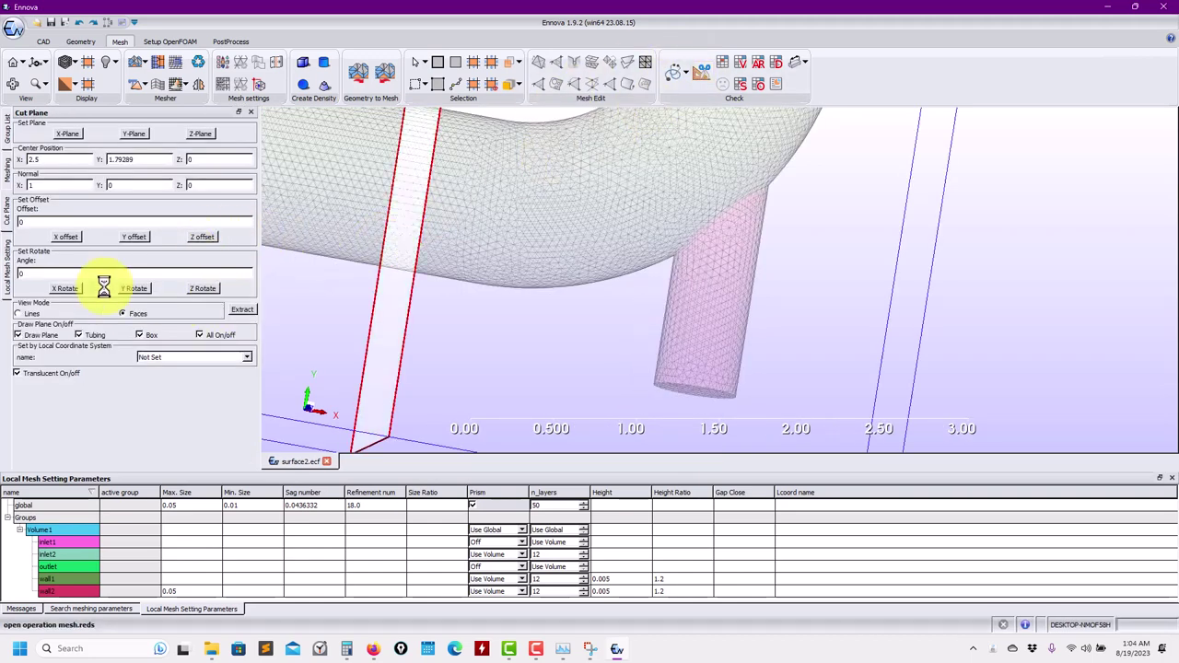
{"action": "left_click", "coordinate": [201, 136]}
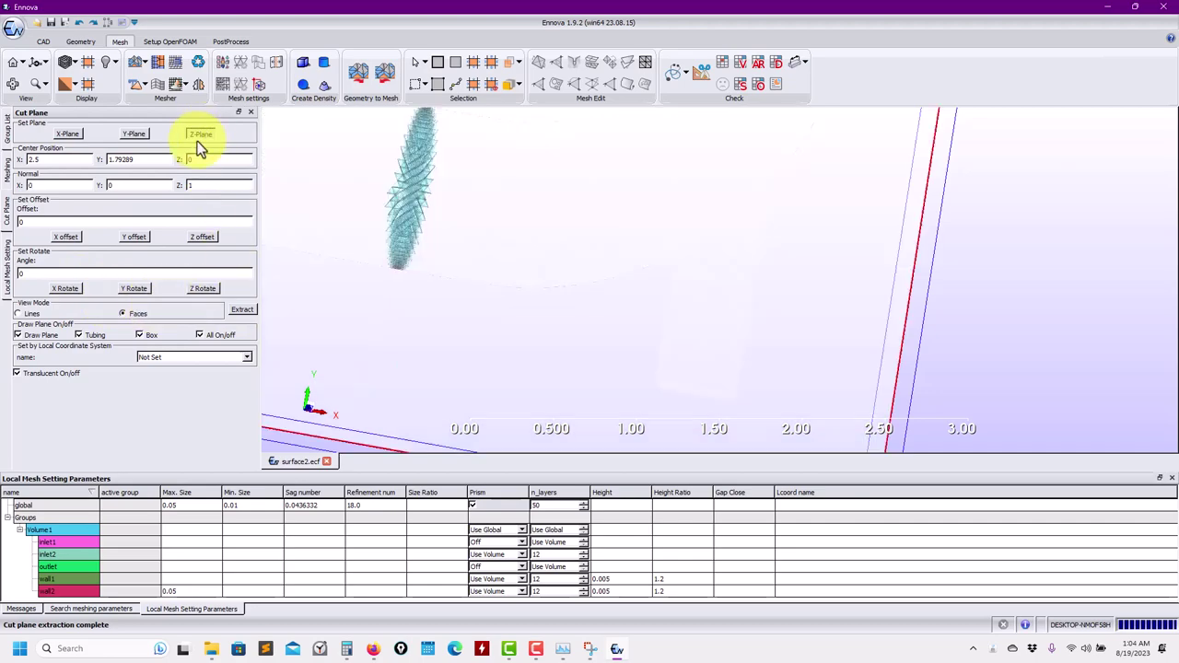
{"action": "left_click", "coordinate": [72, 376]}
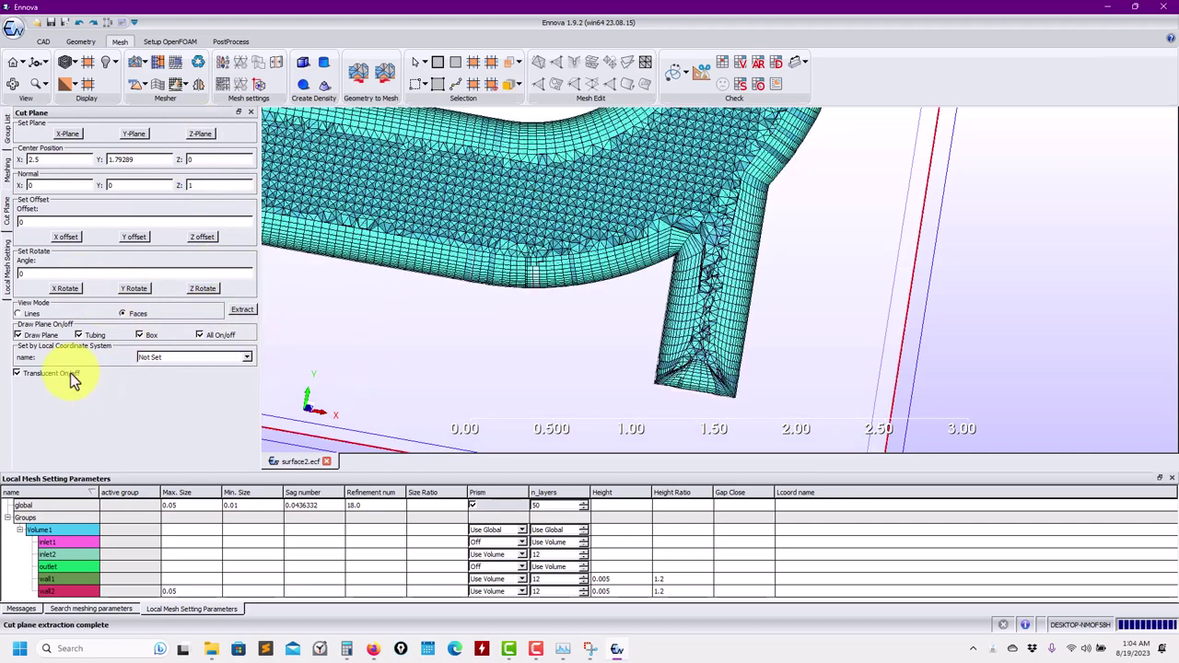
{"action": "left_click", "coordinate": [200, 334]}
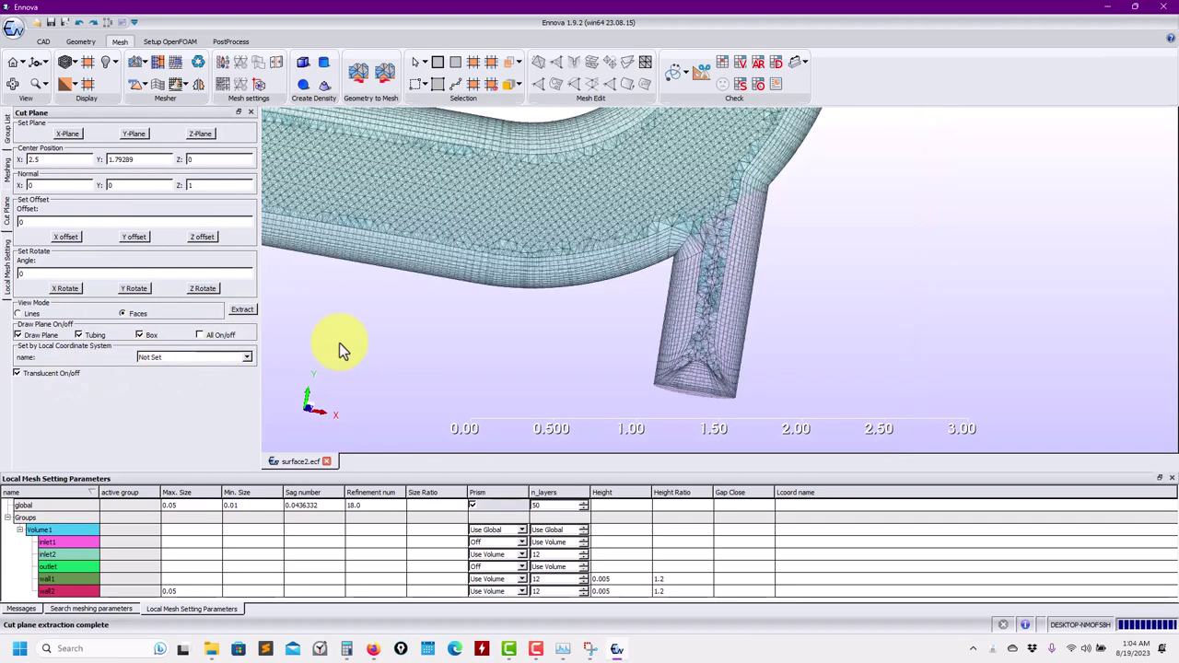
{"action": "scroll", "coordinate": [690, 327], "scroll_direction": "up", "scroll_amount": 3}
{"action": "left_click", "coordinate": [53, 378]}
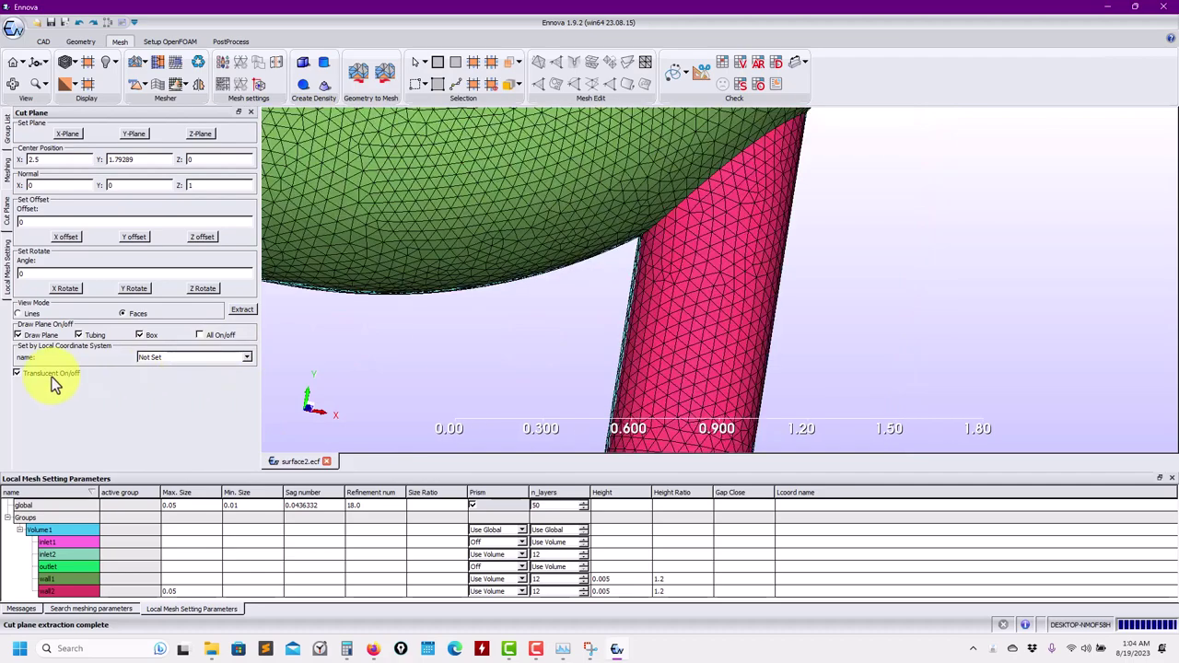
Step: Inspect the tetrahedra between the prism layers in the main pipe and at the branch pipe's inlet2 end
{"action": "scroll", "coordinate": [645, 245], "scroll_direction": "up", "scroll_amount": 2}
{"action": "scroll", "coordinate": [465, 242], "scroll_direction": "up", "scroll_amount": 3}
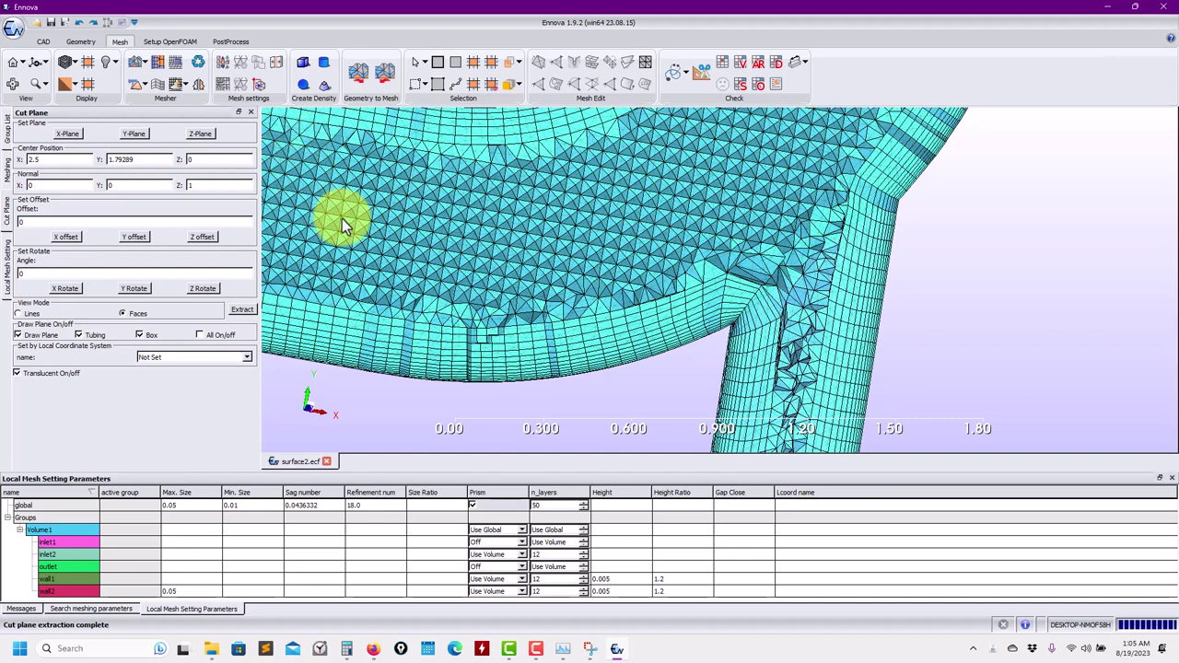
{"action": "scroll", "coordinate": [461, 240], "scroll_direction": "down", "scroll_amount": 2}
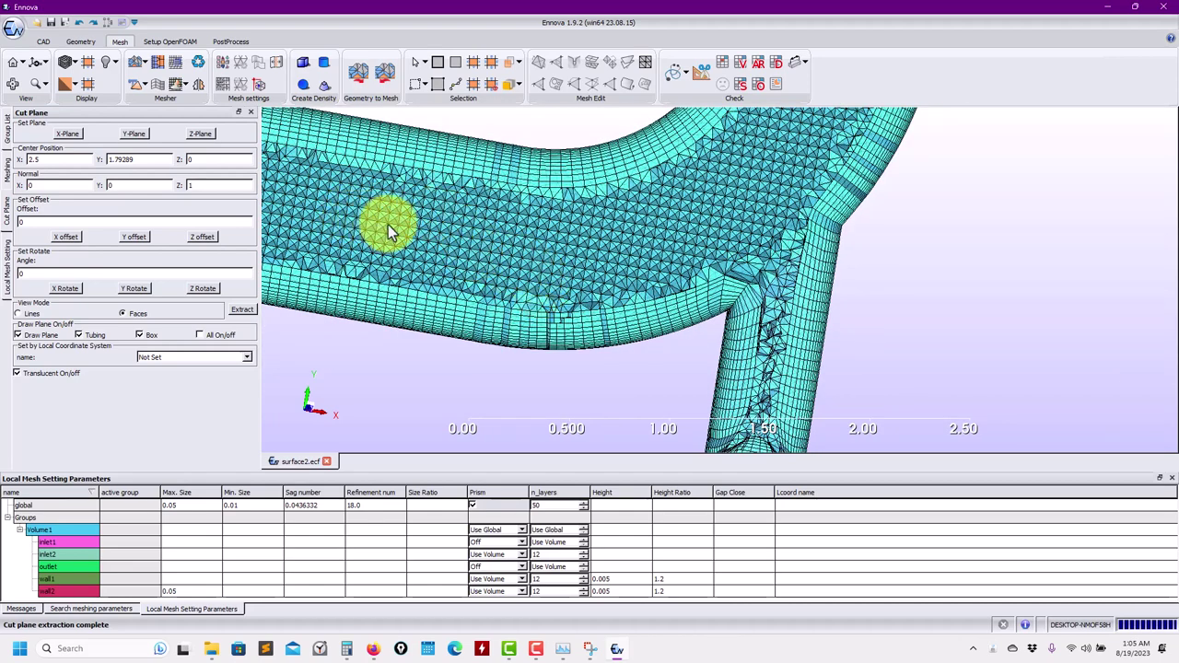
{"action": "left_click_drag", "start_coordinate": [392, 227], "coordinate": [742, 379]}
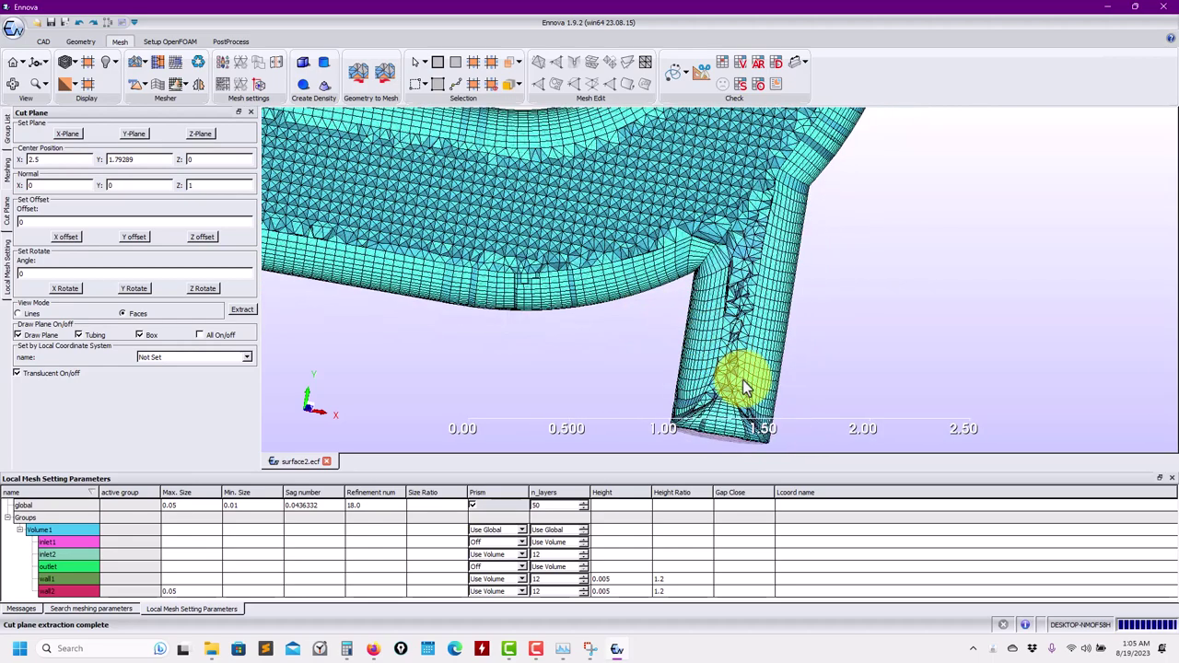
{"action": "scroll", "coordinate": [742, 379], "scroll_direction": "up", "scroll_amount": 5}
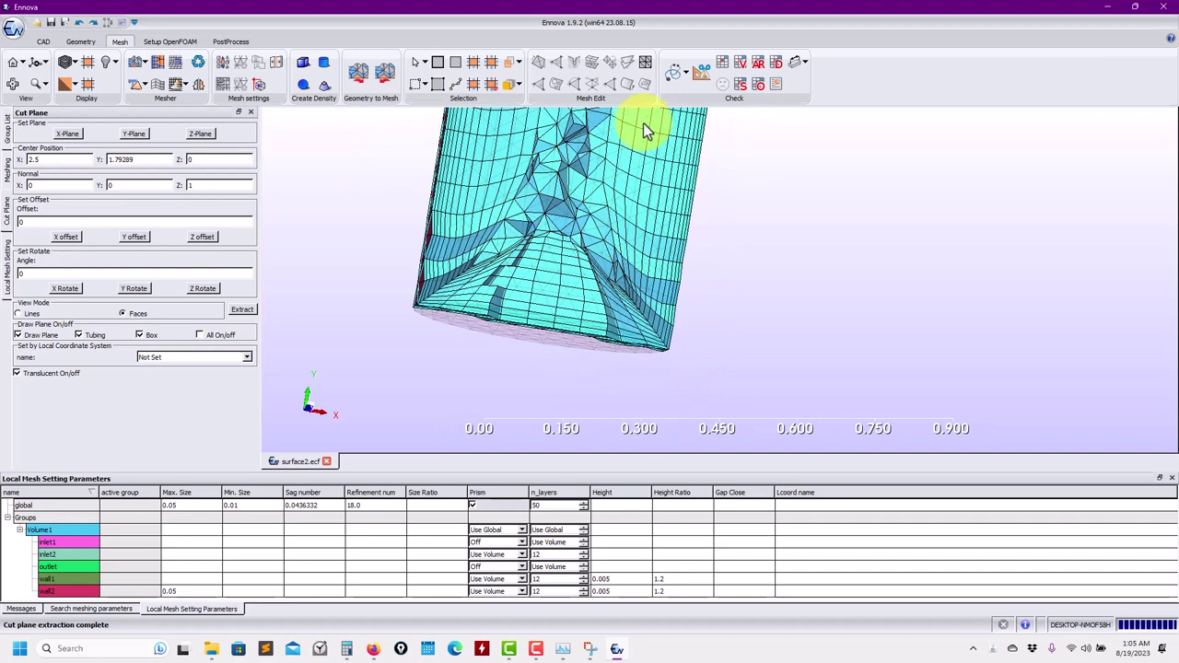
Step: Review the volume mesh's quality distribution down to the lowest range, and check its skewness
{"action": "left_click", "coordinate": [722, 64]}
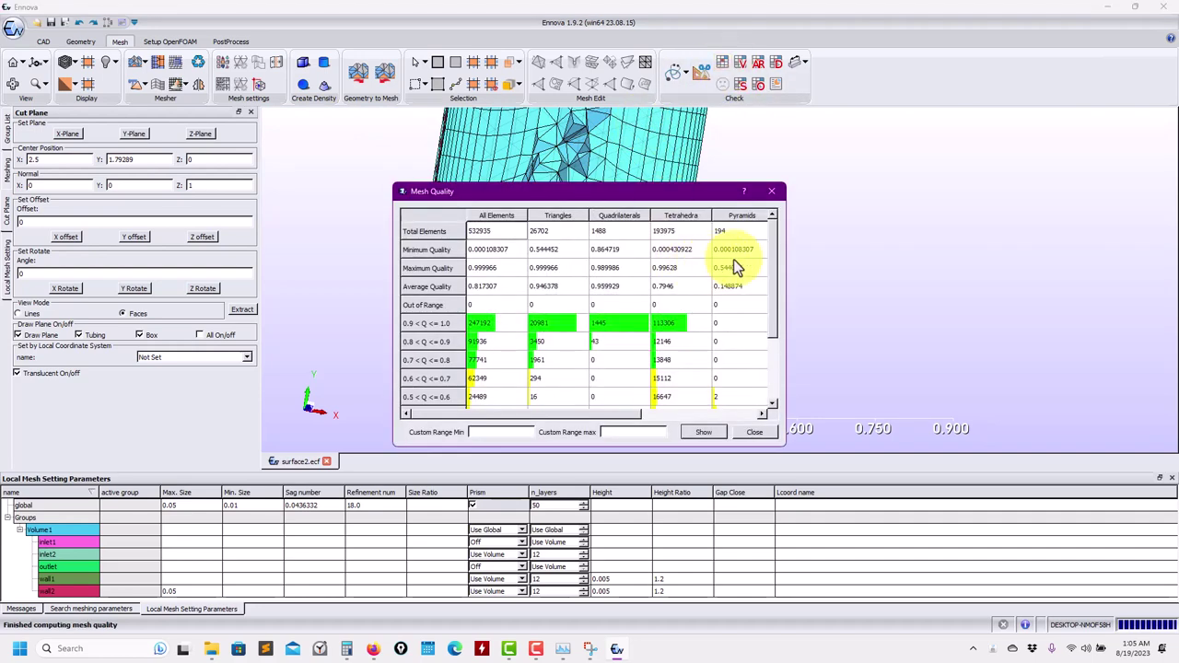
{"action": "left_click_drag", "start_coordinate": [773, 285], "coordinate": [774, 410]}
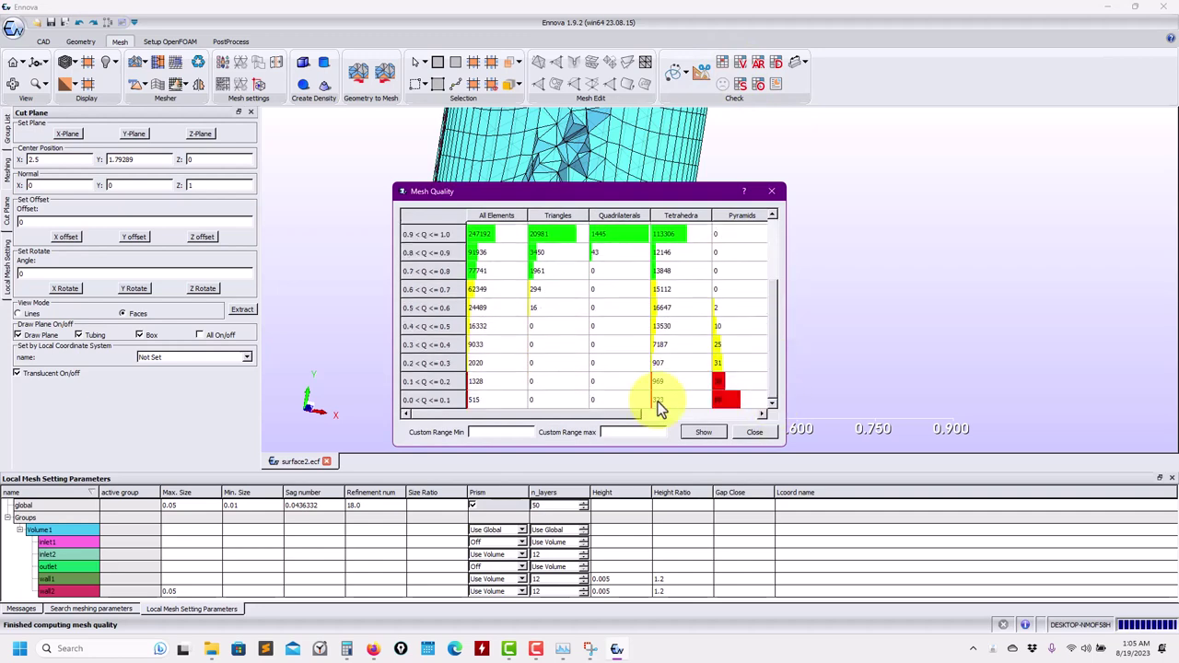
{"action": "left_click", "coordinate": [772, 194]}
{"action": "left_click", "coordinate": [739, 84]}
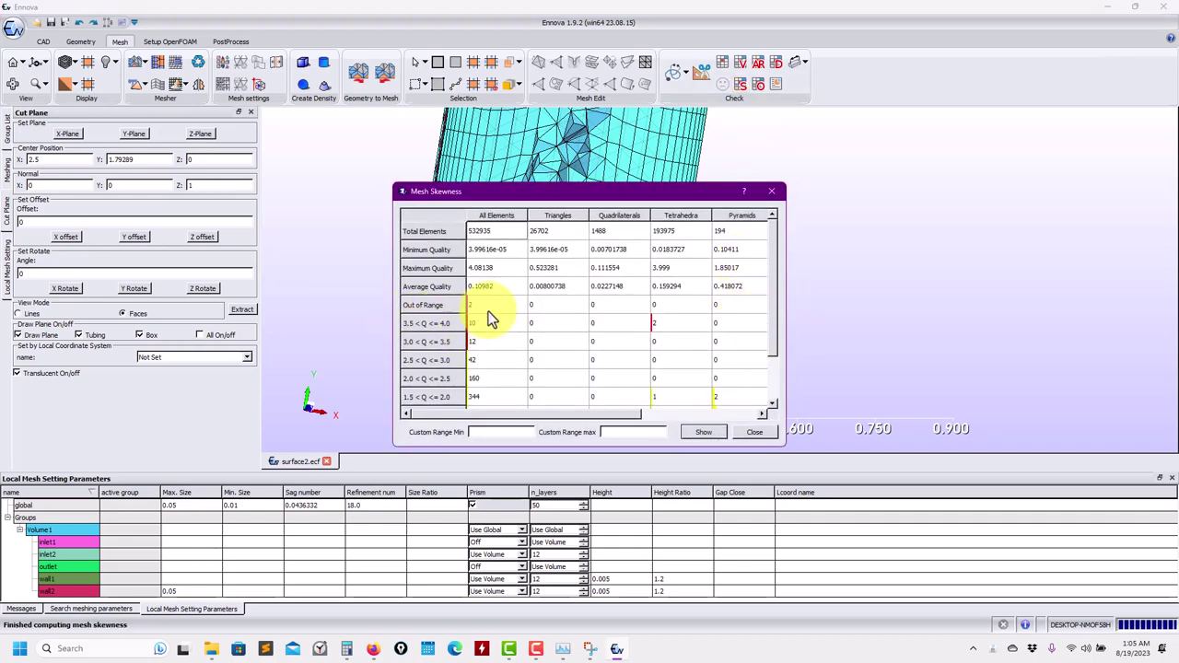
{"action": "left_click", "coordinate": [768, 193]}
Step: Check the mesh orthogonality and show the elements in the 80.0 to 90.0 range at the branch pipe's end
{"action": "left_click", "coordinate": [757, 85]}
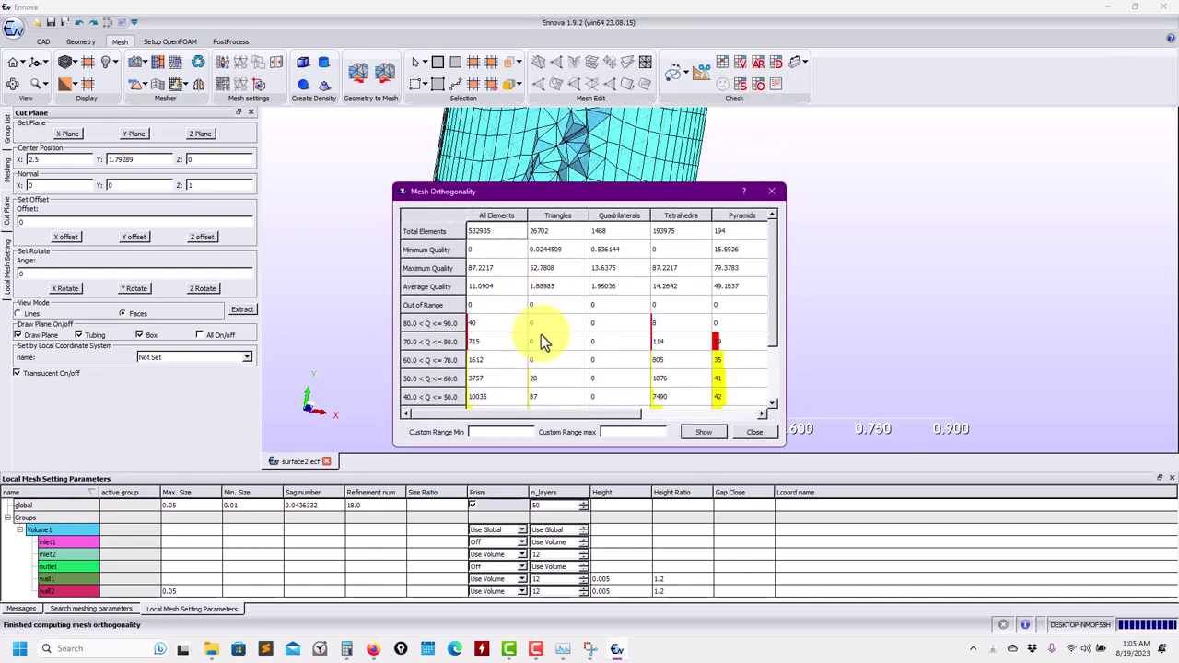
{"action": "left_click", "coordinate": [433, 324]}
{"action": "left_click", "coordinate": [714, 437]}
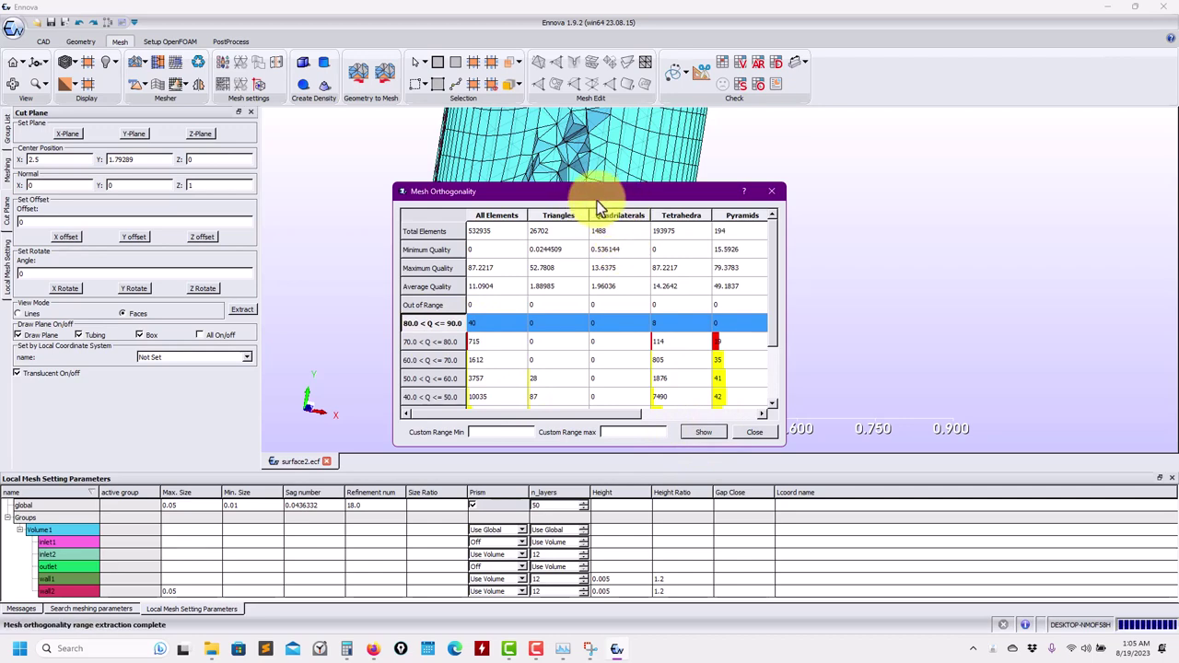
{"action": "left_click_drag", "start_coordinate": [596, 201], "coordinate": [913, 195]}
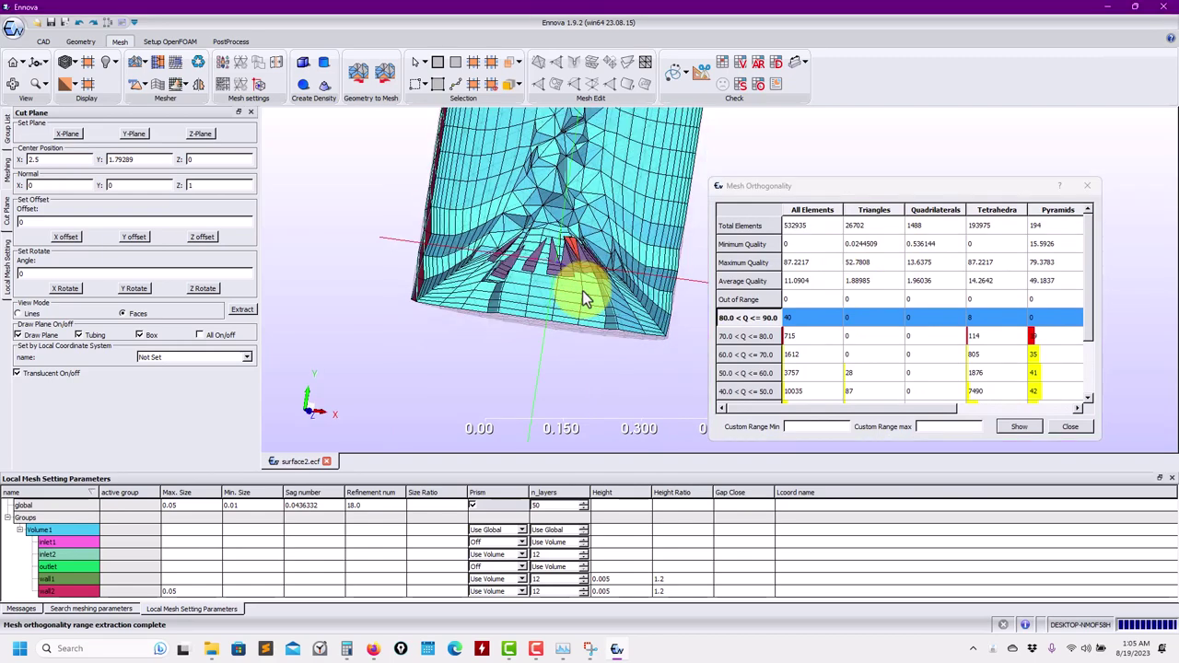
{"action": "left_click_drag", "start_coordinate": [583, 297], "coordinate": [645, 285]}
{"action": "left_click", "coordinate": [1035, 423]}
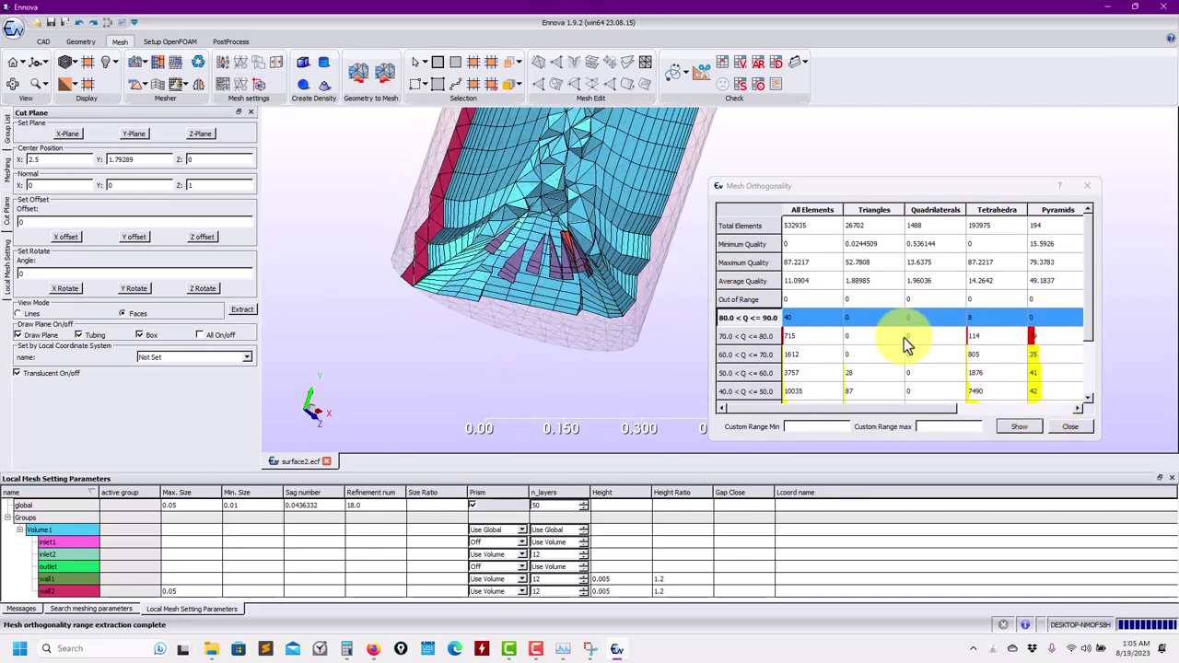
{"action": "left_click", "coordinate": [1069, 428]}
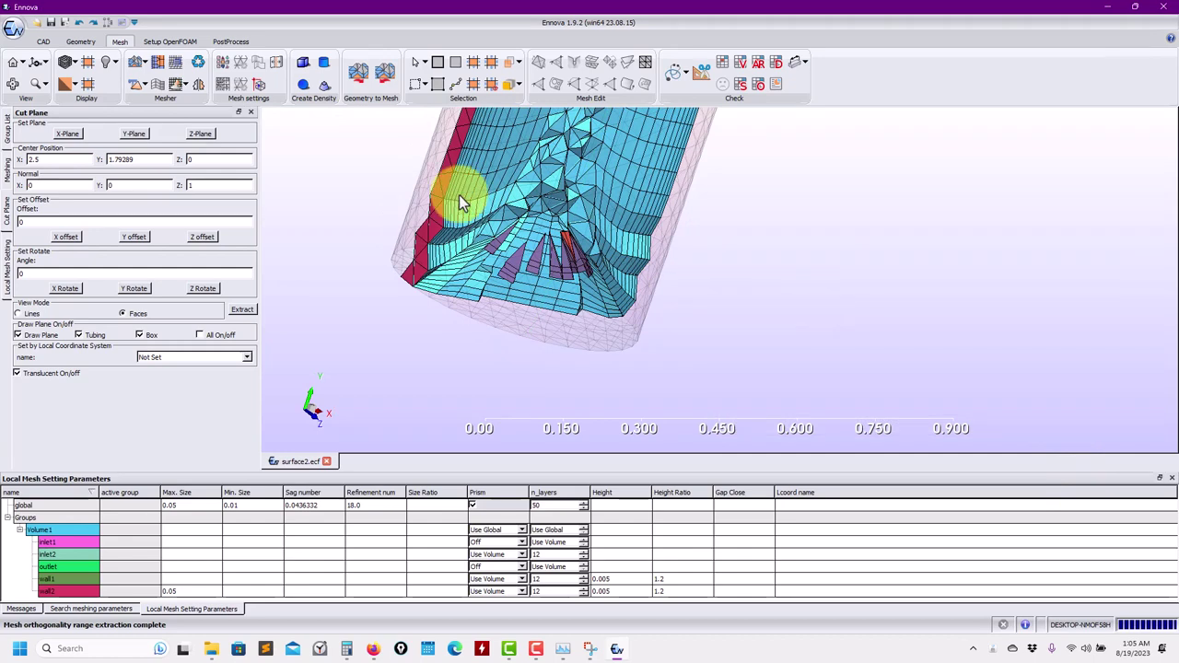
Step: Generate a polyhedral mesh of the pipe junction, allowing the existing mesh to be cleared
{"action": "left_click", "coordinate": [142, 84]}
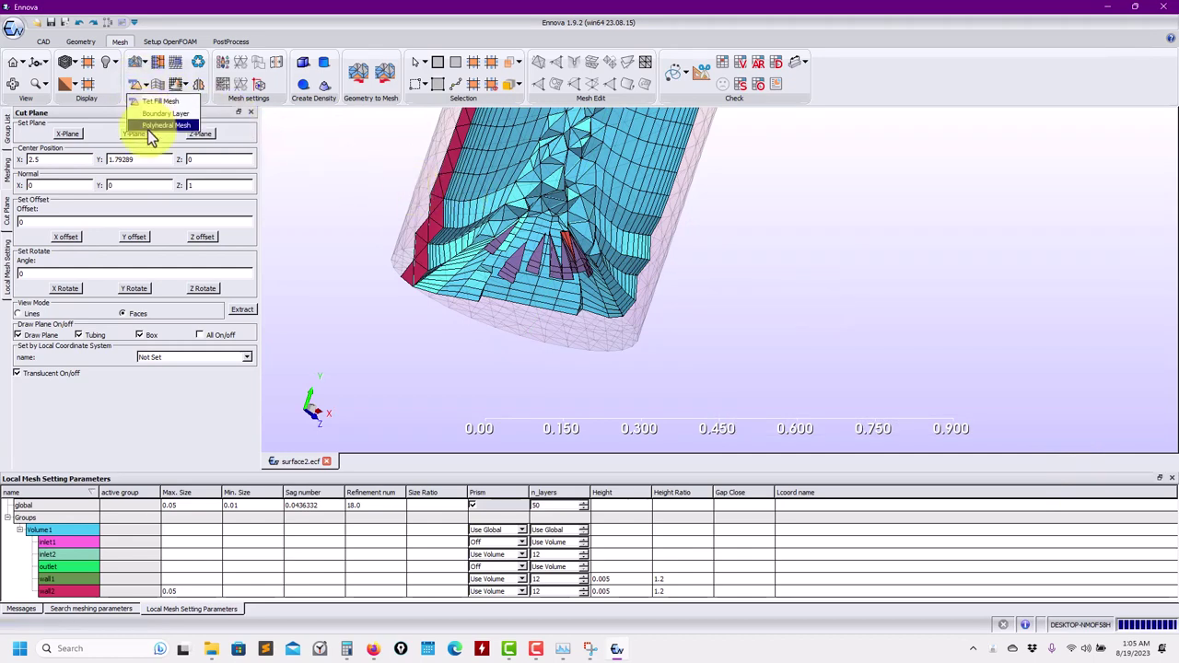
{"action": "left_click", "coordinate": [149, 125]}
{"action": "left_click_drag", "start_coordinate": [559, 229], "coordinate": [481, 198]}
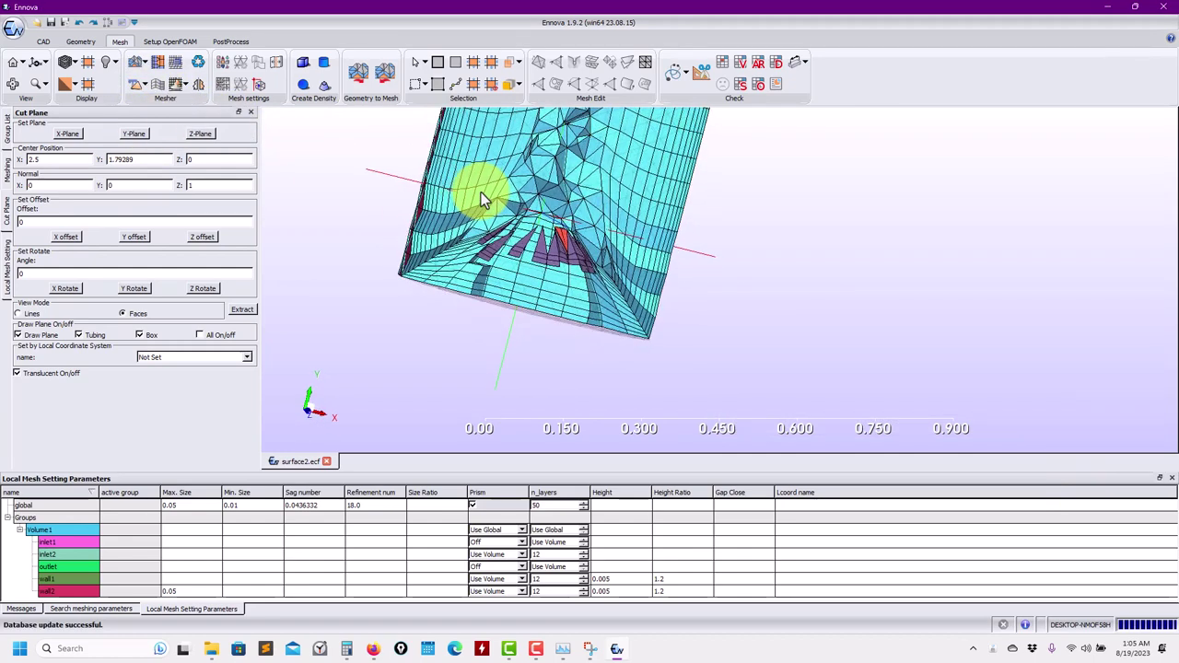
{"action": "left_click", "coordinate": [136, 83]}
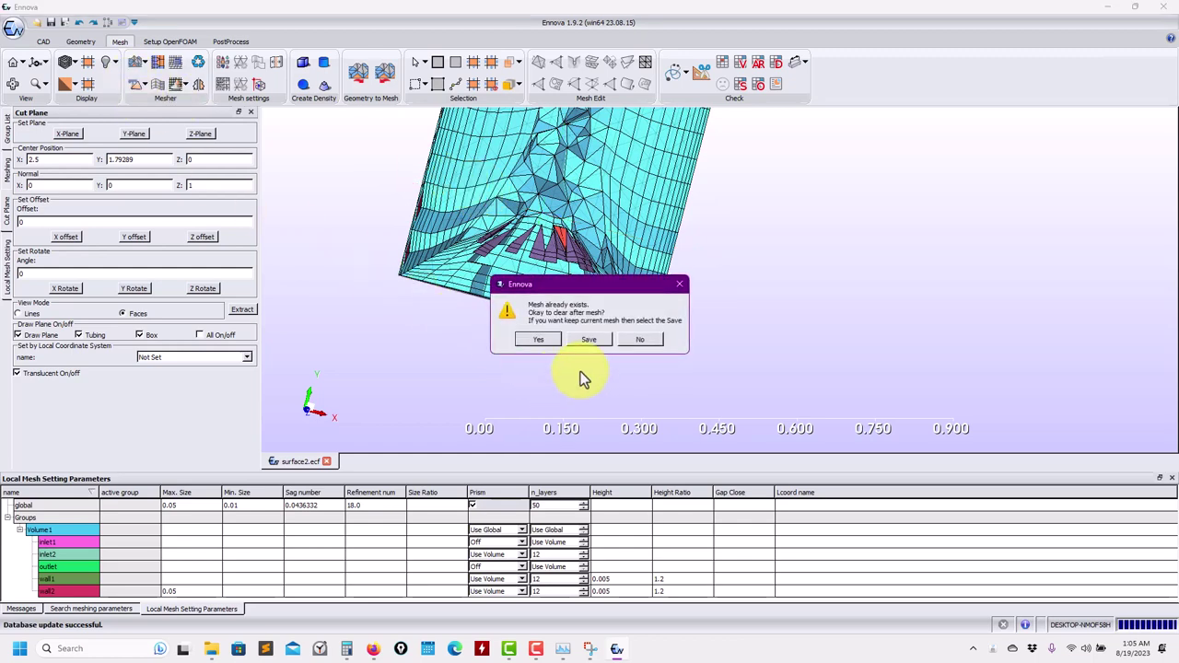
{"action": "left_click", "coordinate": [542, 337]}
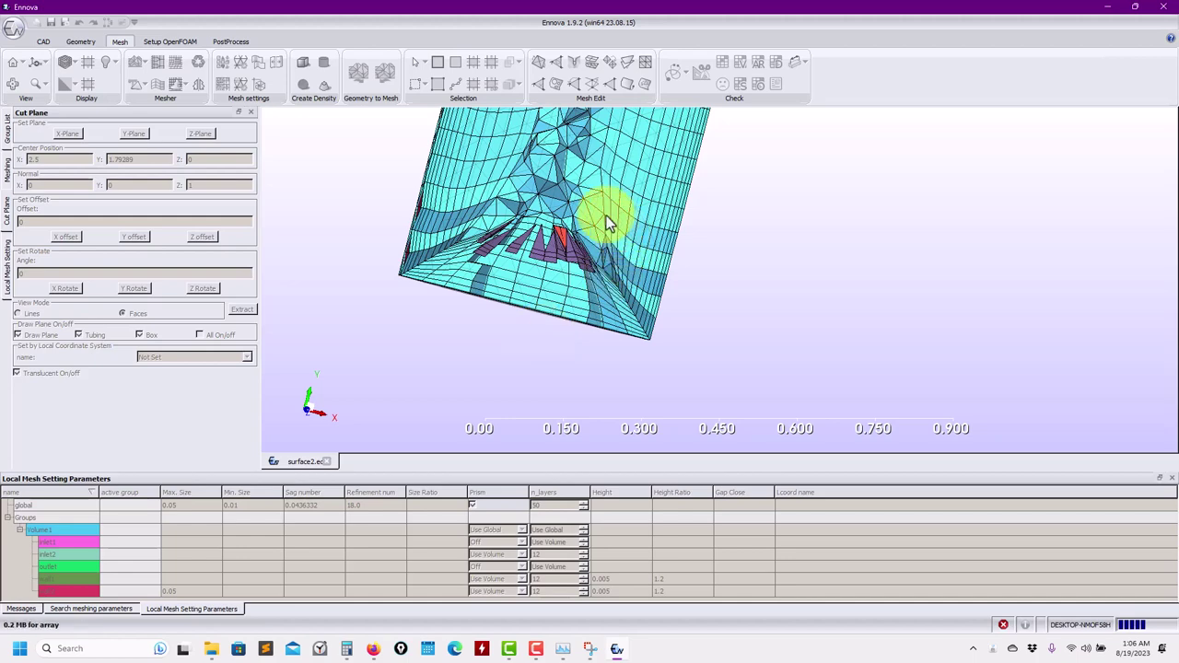
{"action": "scroll", "coordinate": [571, 181], "scroll_direction": "down", "scroll_amount": 2}
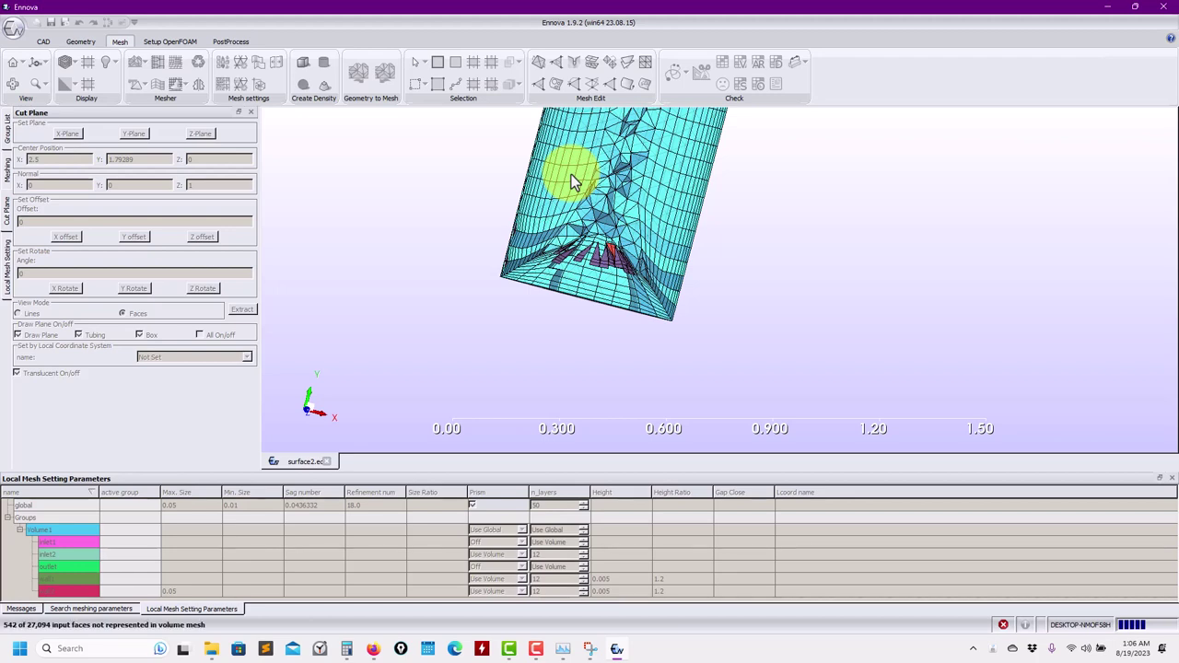
Step: Follow the polyhedral conversion in the meshing message log
{"action": "left_click", "coordinate": [21, 609]}
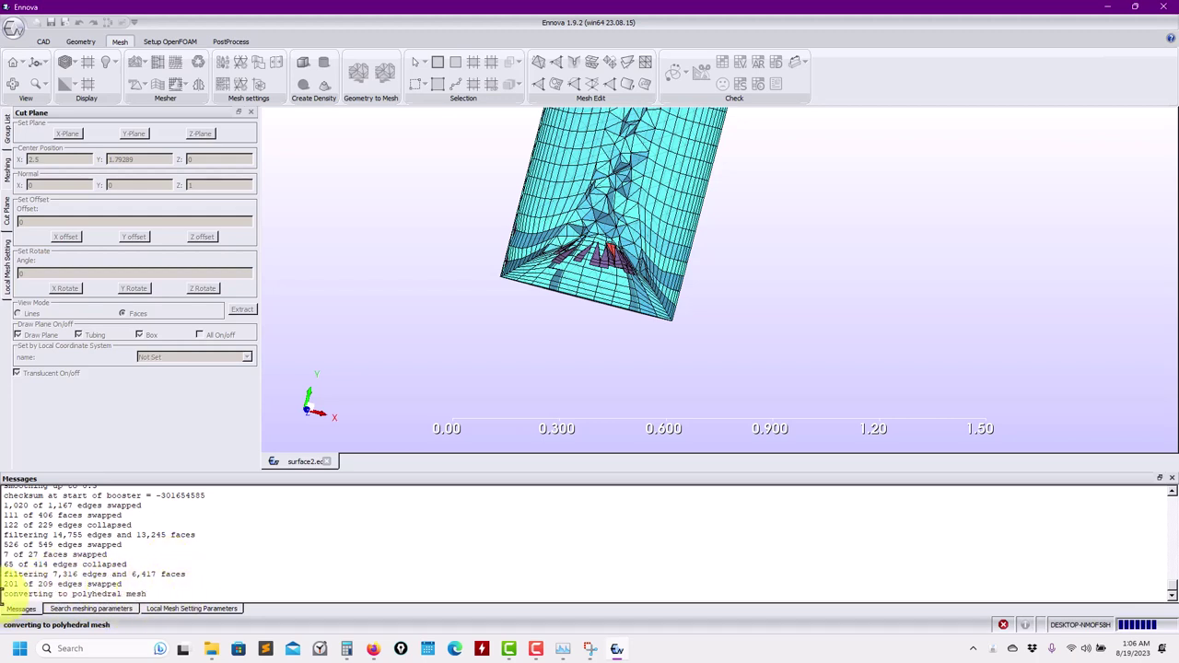
{"action": "triple_click", "coordinate": [20, 594]}
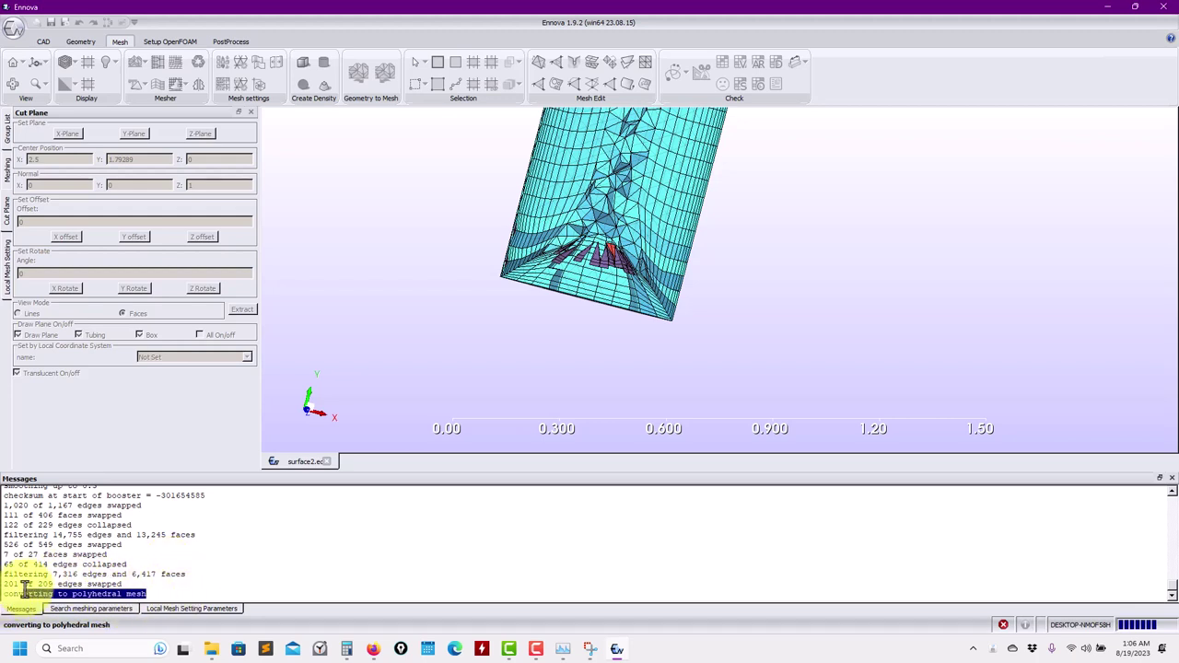
{"action": "left_click", "coordinate": [125, 573]}
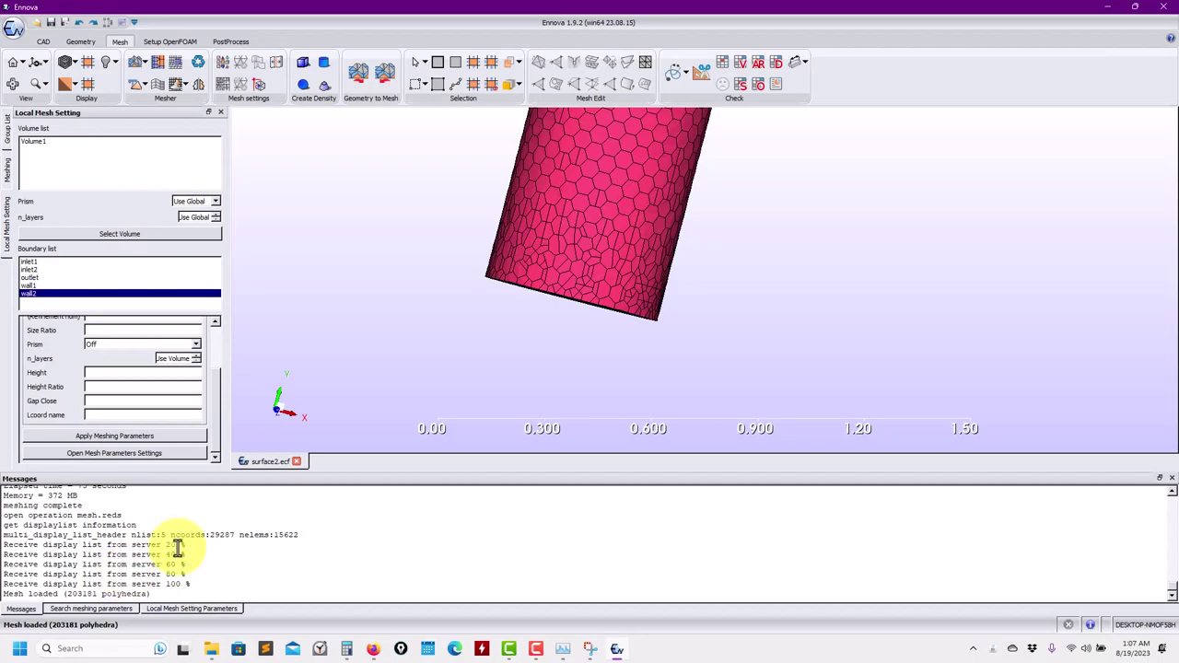
Step: Examine the polyhedral surface mesh on the main pipe wall, the branch junction and the inlet1 end
{"action": "left_click_drag", "start_coordinate": [439, 316], "coordinate": [673, 366]}
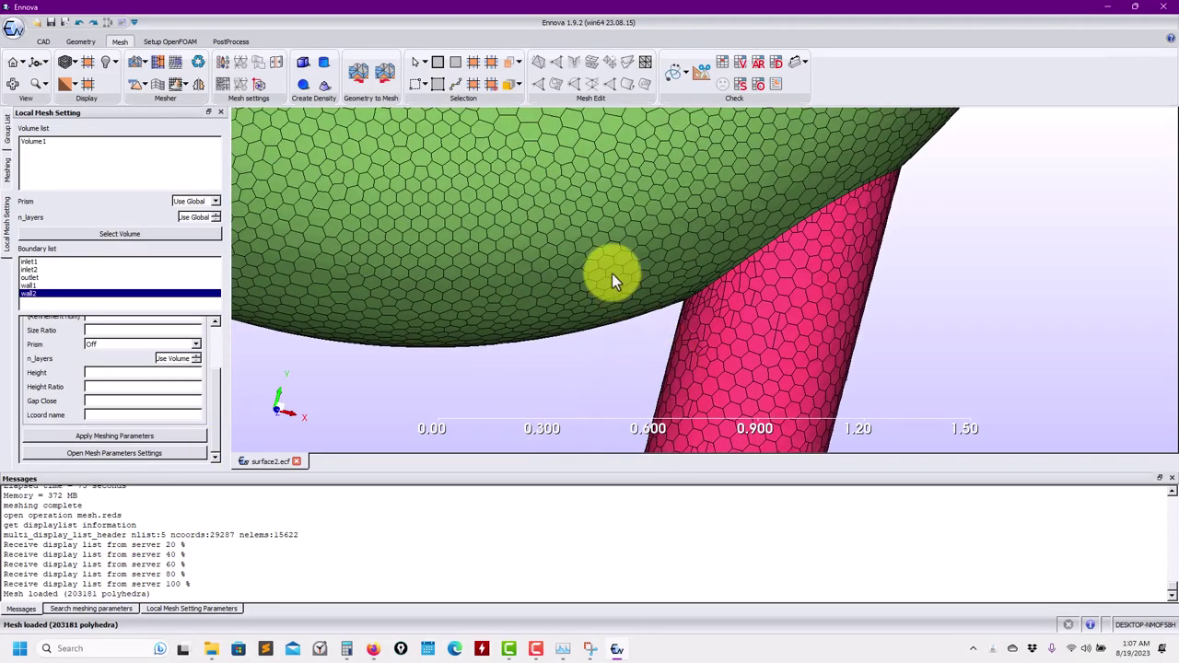
{"action": "scroll", "coordinate": [611, 274], "scroll_direction": "down", "scroll_amount": 8}
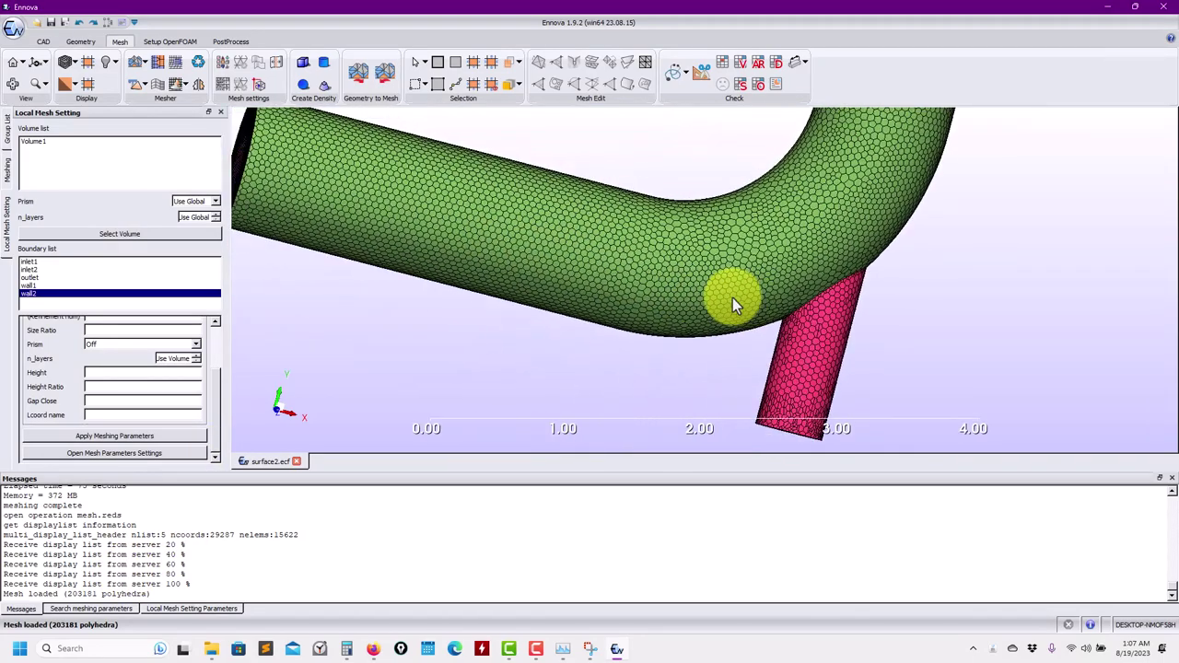
{"action": "left_click_drag", "start_coordinate": [734, 301], "coordinate": [580, 238]}
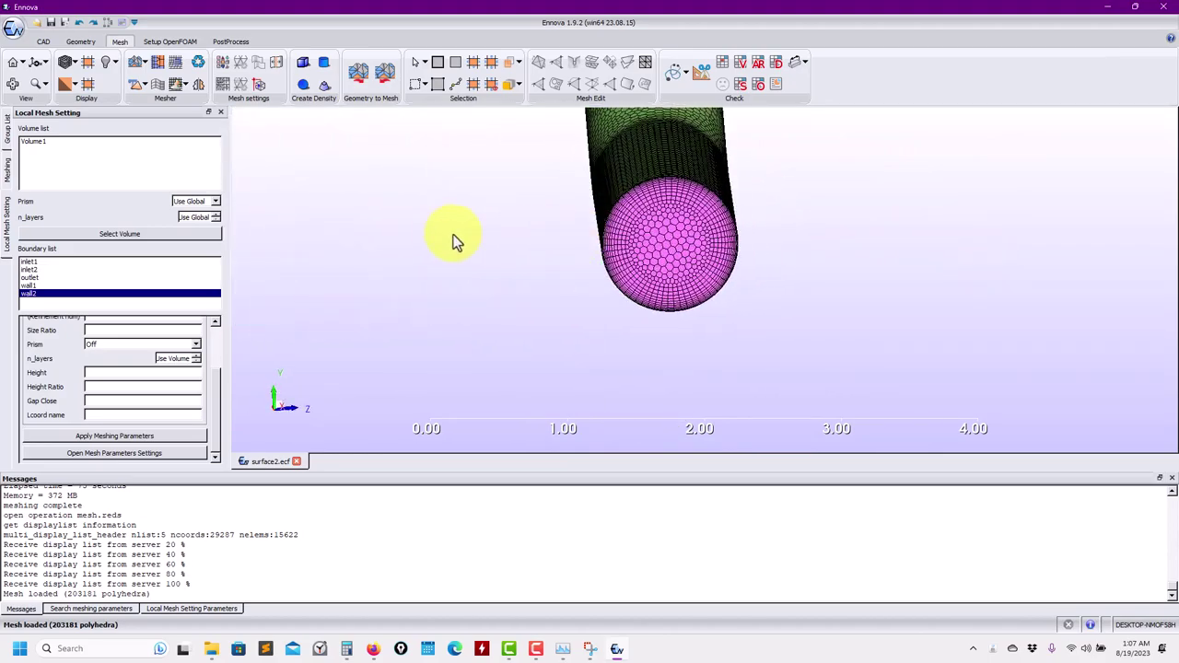
{"action": "left_click_drag", "start_coordinate": [453, 239], "coordinate": [747, 255]}
{"action": "left_click_drag", "start_coordinate": [565, 276], "coordinate": [635, 290]}
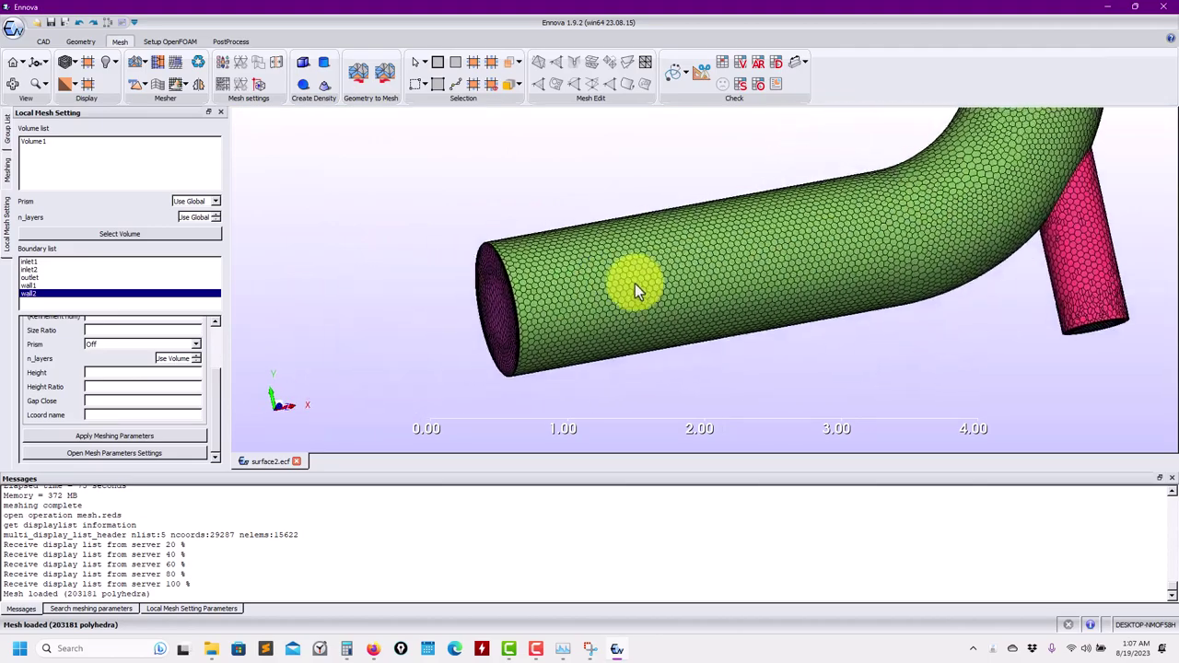
{"action": "scroll", "coordinate": [635, 287], "scroll_direction": "up", "scroll_amount": 3}
{"action": "scroll", "coordinate": [592, 291], "scroll_direction": "down", "scroll_amount": 3}
{"action": "scroll", "coordinate": [579, 280], "scroll_direction": "up", "scroll_amount": 3}
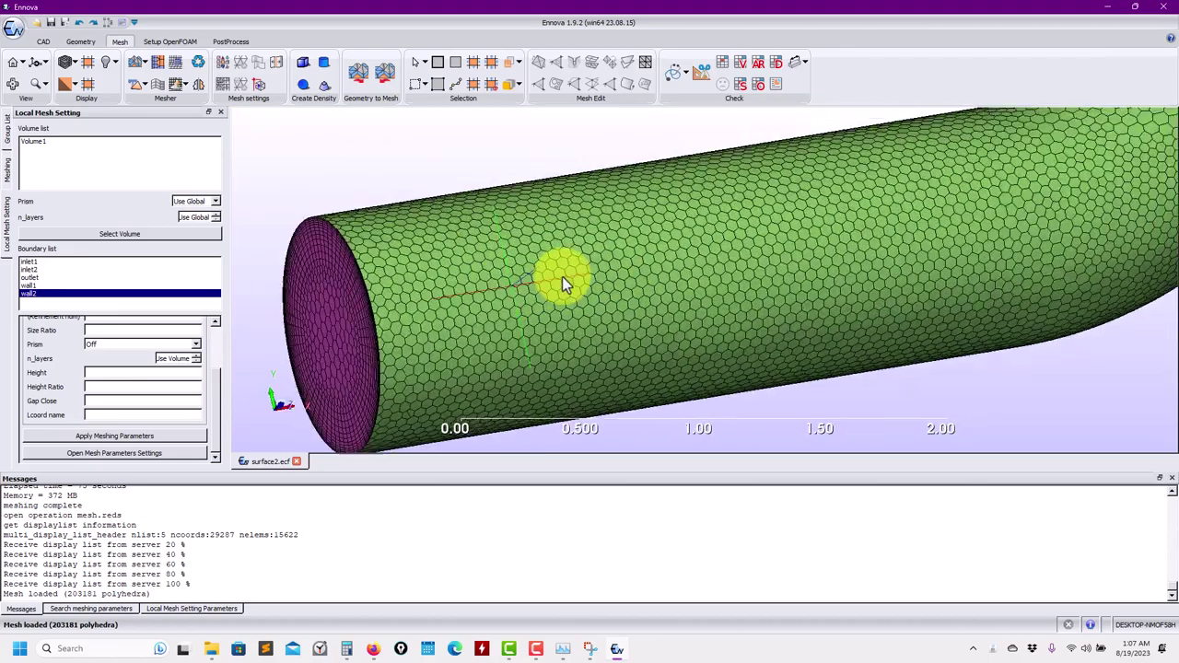
Step: Examine the boundary layers and core polygons on the inlet1 face up close
{"action": "left_click_drag", "start_coordinate": [561, 278], "coordinate": [666, 278]}
{"action": "left_click_drag", "start_coordinate": [499, 324], "coordinate": [540, 328]}
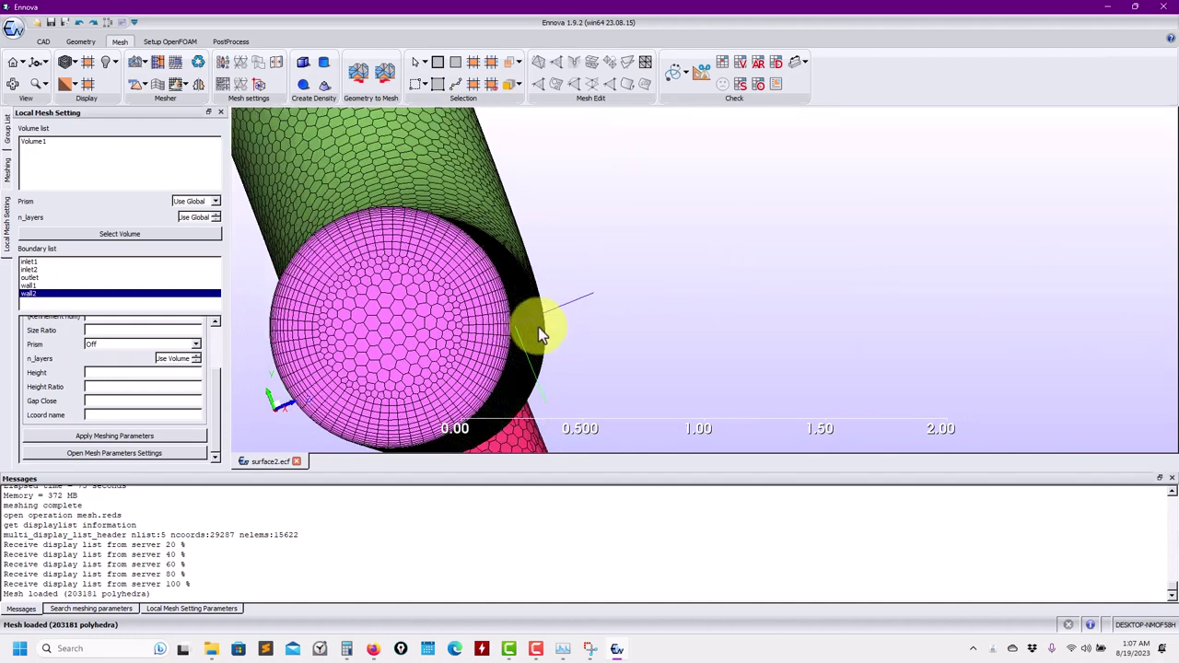
{"action": "scroll", "coordinate": [541, 328], "scroll_direction": "up", "scroll_amount": 2}
{"action": "left_click_drag", "start_coordinate": [420, 271], "coordinate": [937, 307]}
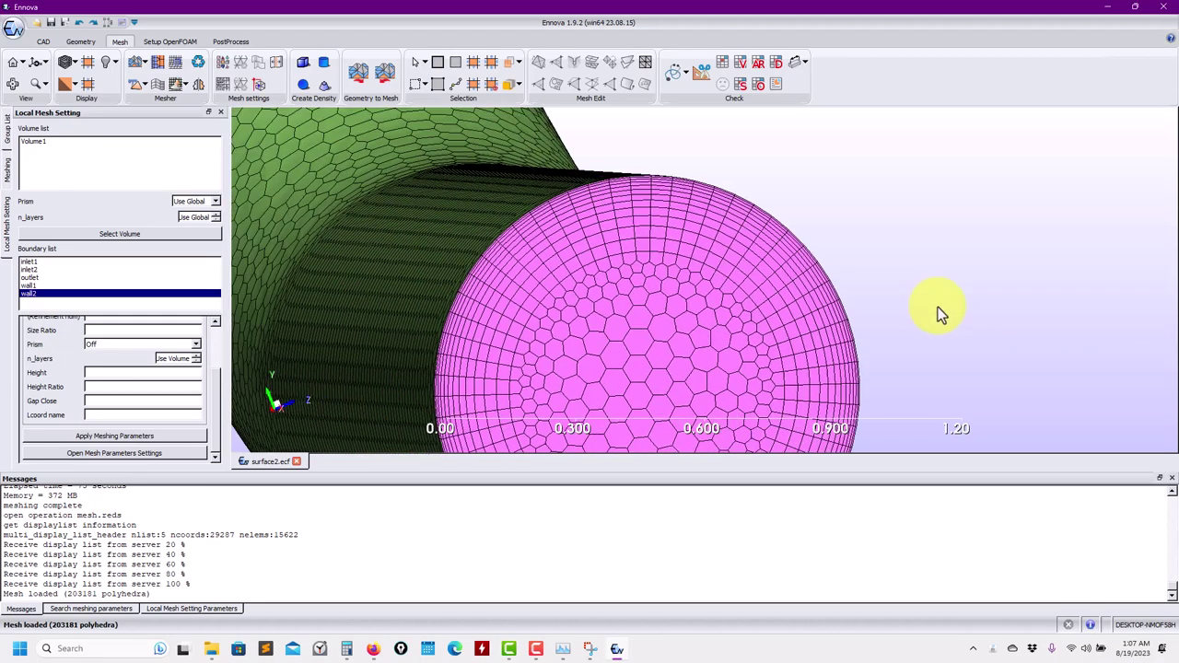
{"action": "scroll", "coordinate": [725, 282], "scroll_direction": "up", "scroll_amount": 3}
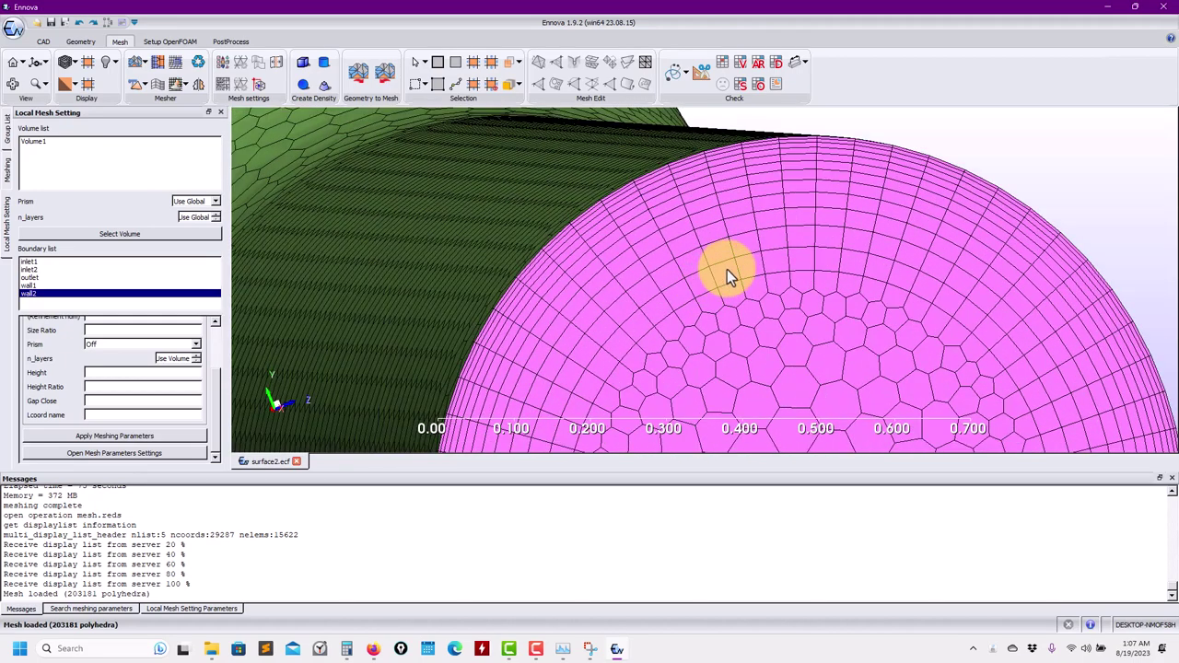
{"action": "left_click_drag", "start_coordinate": [729, 279], "coordinate": [763, 341]}
{"action": "scroll", "coordinate": [819, 389], "scroll_direction": "down", "scroll_amount": 3}
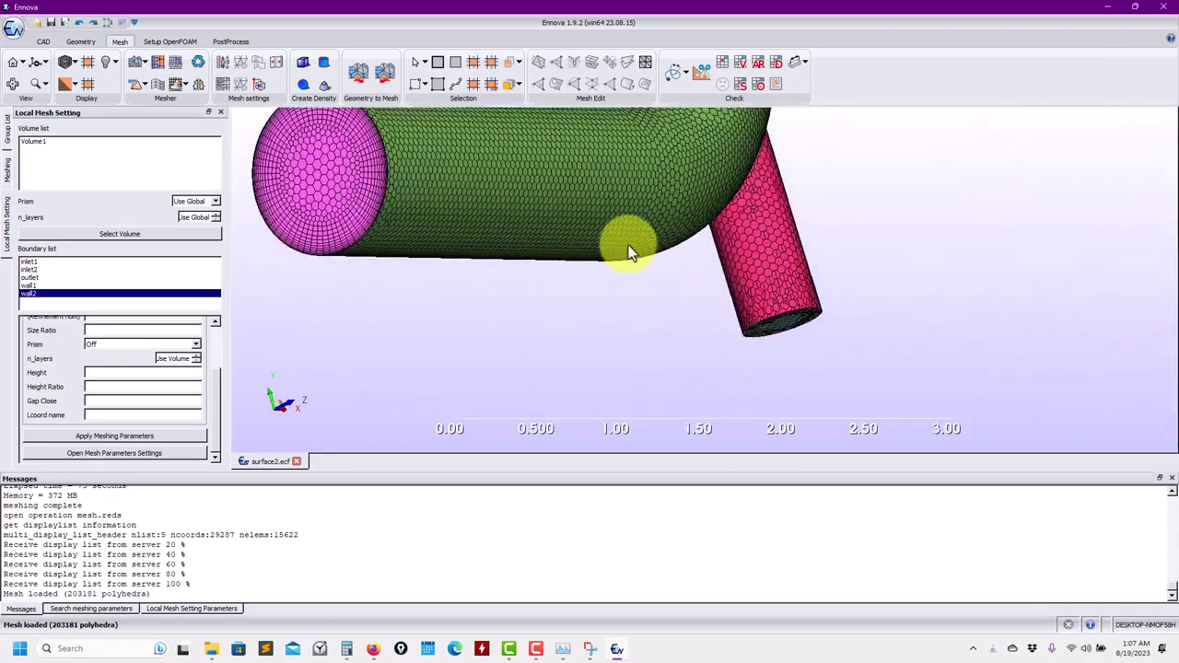
Step: Examine the polyhedral surface mesh on the branch pipe's end face, its wall and the surrounding main pipe bend
{"action": "left_click_drag", "start_coordinate": [629, 253], "coordinate": [749, 310]}
{"action": "scroll", "coordinate": [742, 271], "scroll_direction": "up", "scroll_amount": 3}
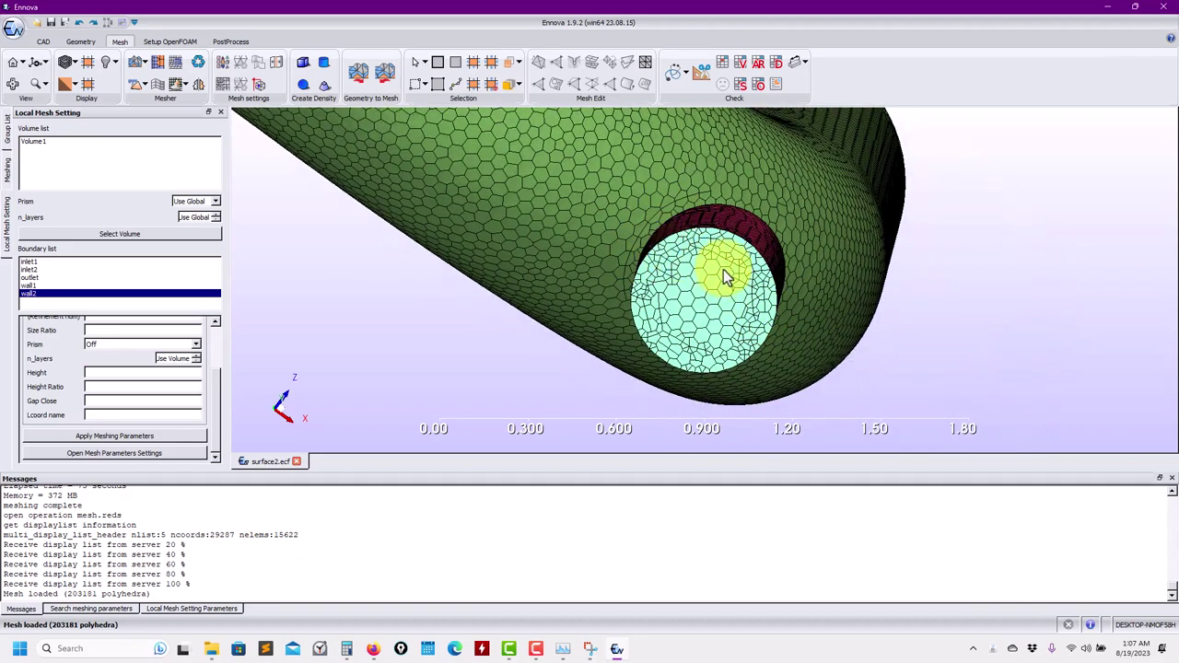
{"action": "left_click_drag", "start_coordinate": [713, 245], "coordinate": [725, 360]}
{"action": "scroll", "coordinate": [728, 364], "scroll_direction": "up", "scroll_amount": 2}
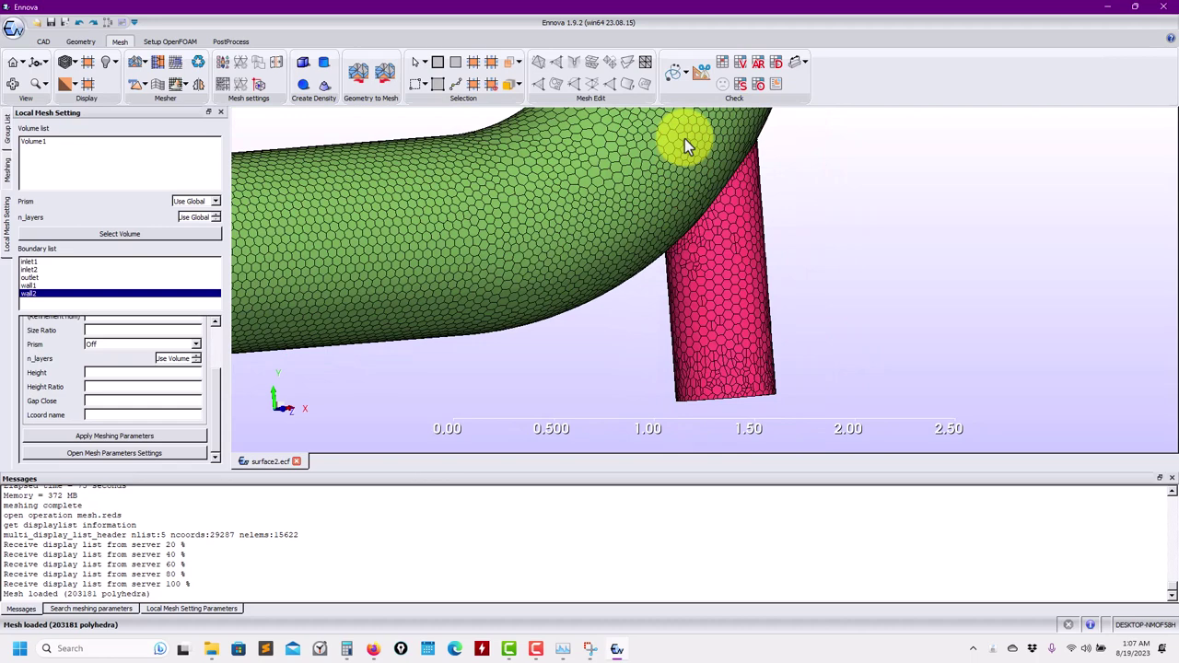
Step: Cut the polyhedral mesh with a Z-plane and extract the cross-section as faces
{"action": "left_click", "coordinate": [699, 73]}
{"action": "left_click", "coordinate": [201, 136]}
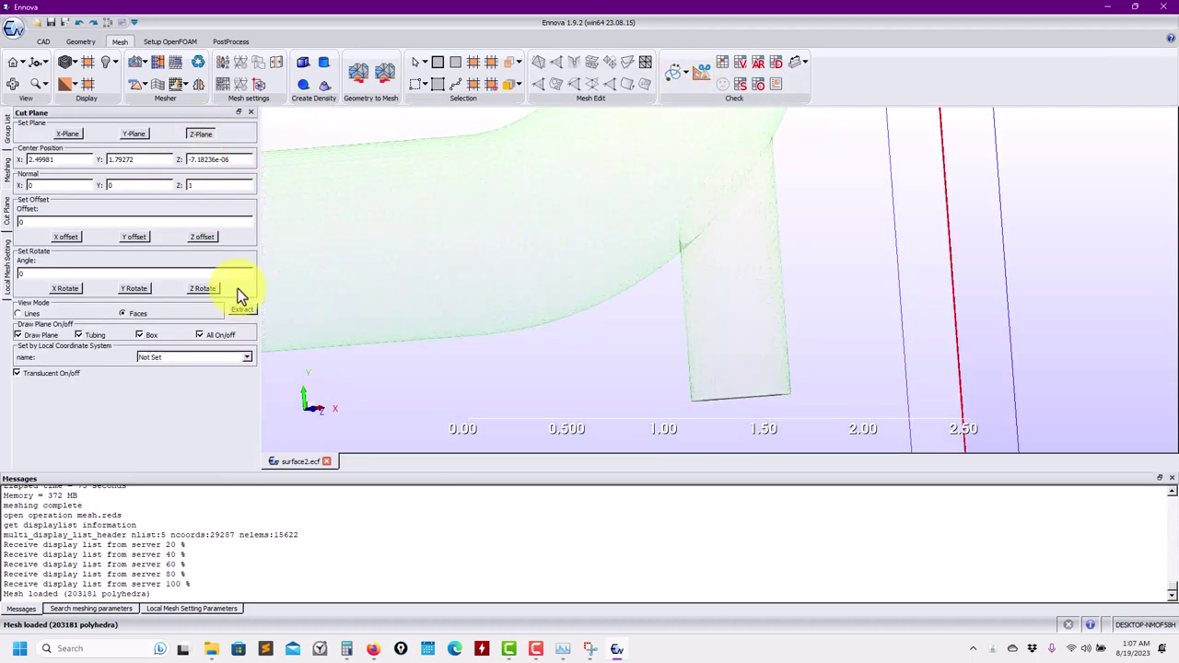
{"action": "left_click", "coordinate": [238, 311]}
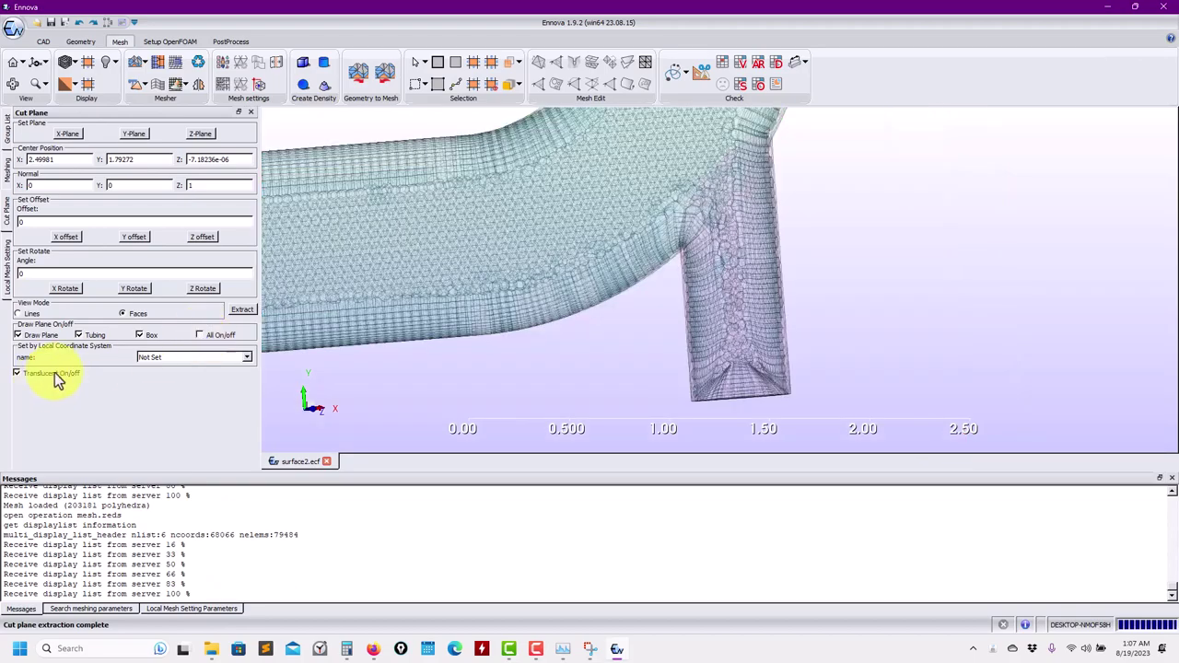
Step: Examine the boundary layers and polyhedral core in the cross-section along the main pipe, at the junction and down the branch
{"action": "scroll", "coordinate": [705, 271], "scroll_direction": "up", "scroll_amount": 3}
{"action": "scroll", "coordinate": [454, 306], "scroll_direction": "up", "scroll_amount": 3}
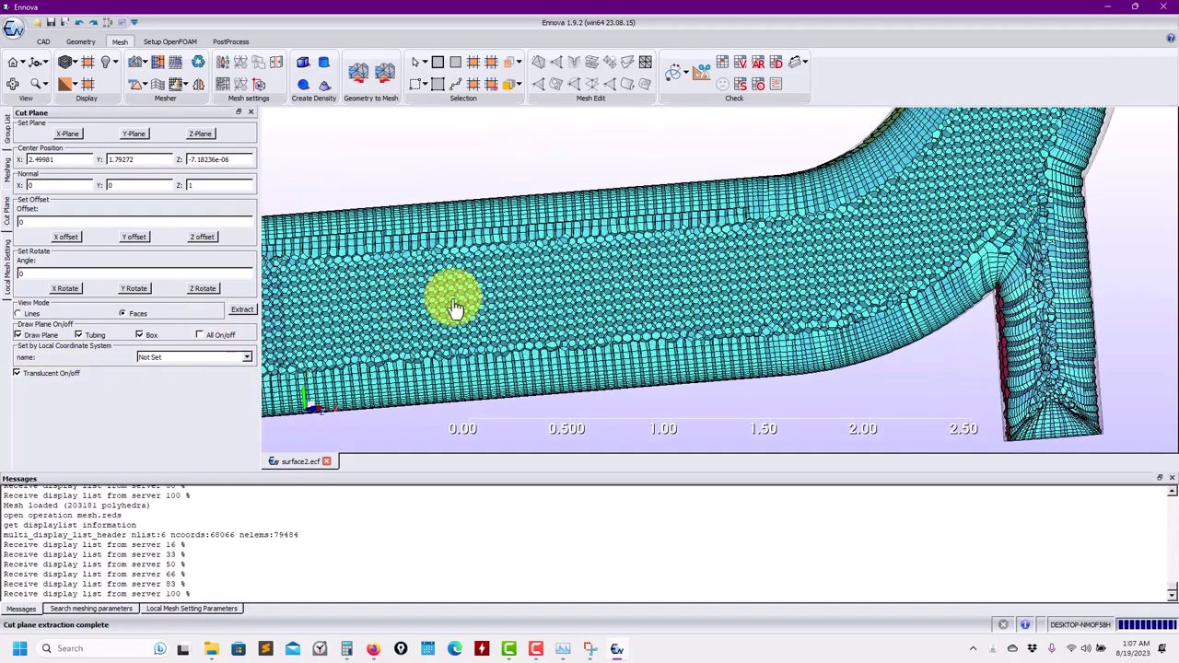
{"action": "scroll", "coordinate": [454, 307], "scroll_direction": "down", "scroll_amount": 3}
{"action": "scroll", "coordinate": [747, 275], "scroll_direction": "up", "scroll_amount": 1}
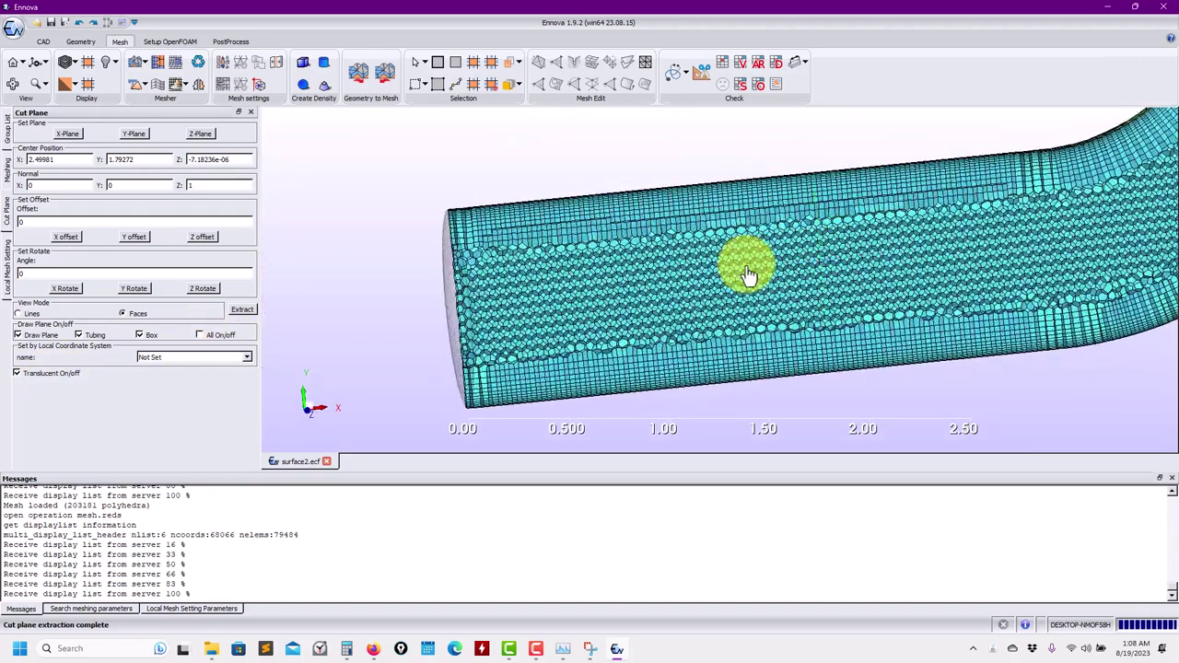
{"action": "middle_click_drag", "start_coordinate": [881, 256], "coordinate": [495, 221]}
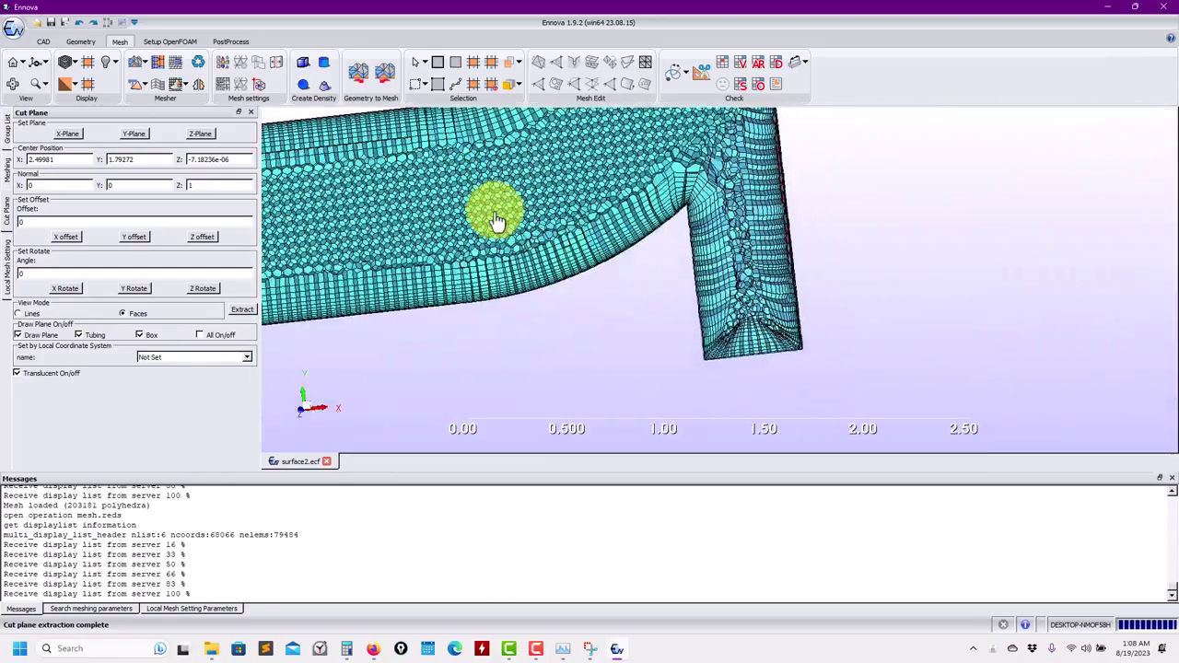
{"action": "scroll", "coordinate": [671, 229], "scroll_direction": "up", "scroll_amount": 3}
{"action": "middle_click_drag", "start_coordinate": [671, 229], "coordinate": [750, 221]}
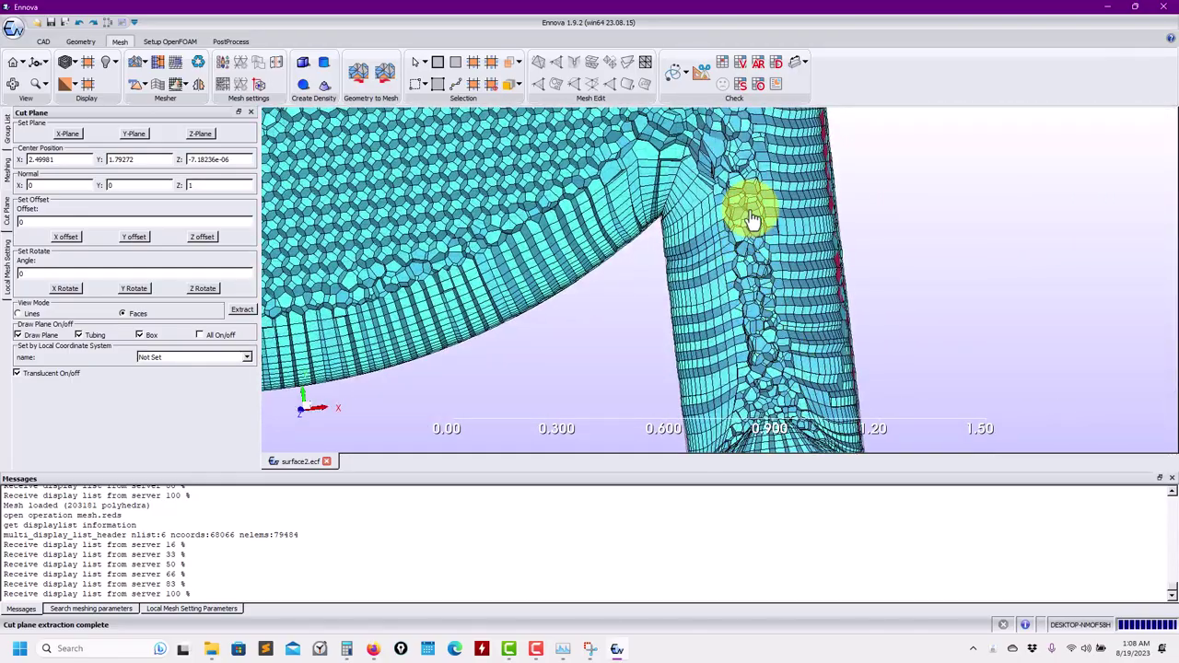
{"action": "left_click_drag", "start_coordinate": [751, 221], "coordinate": [736, 261]}
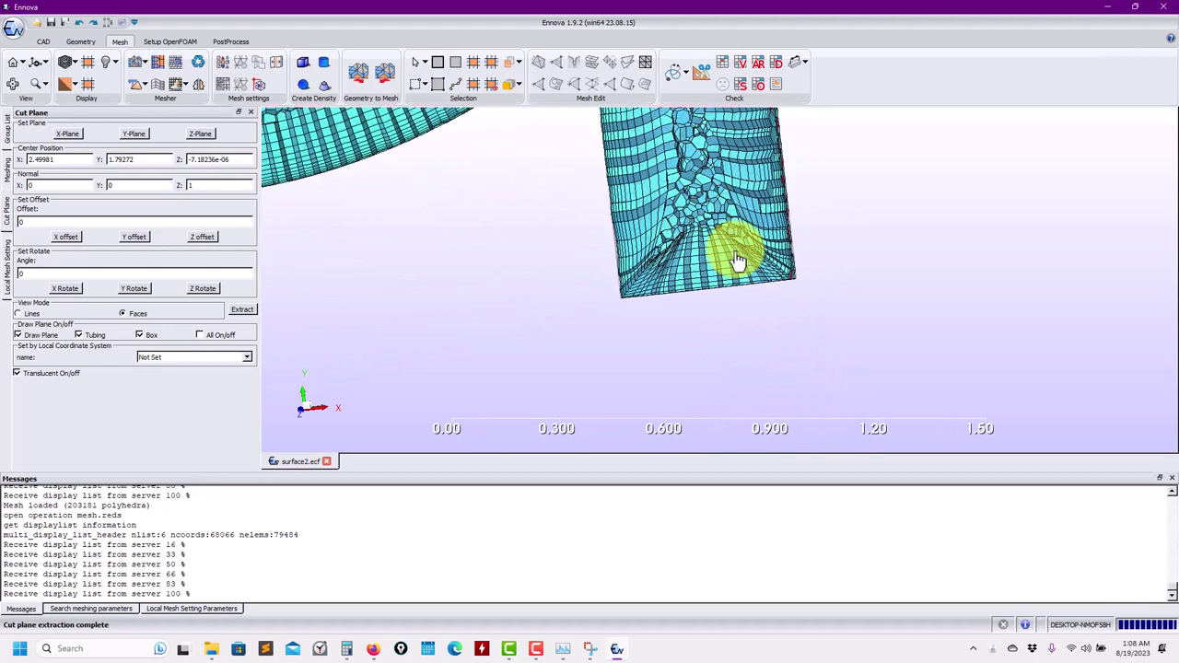
{"action": "scroll", "coordinate": [763, 316], "scroll_direction": "up", "scroll_amount": 5}
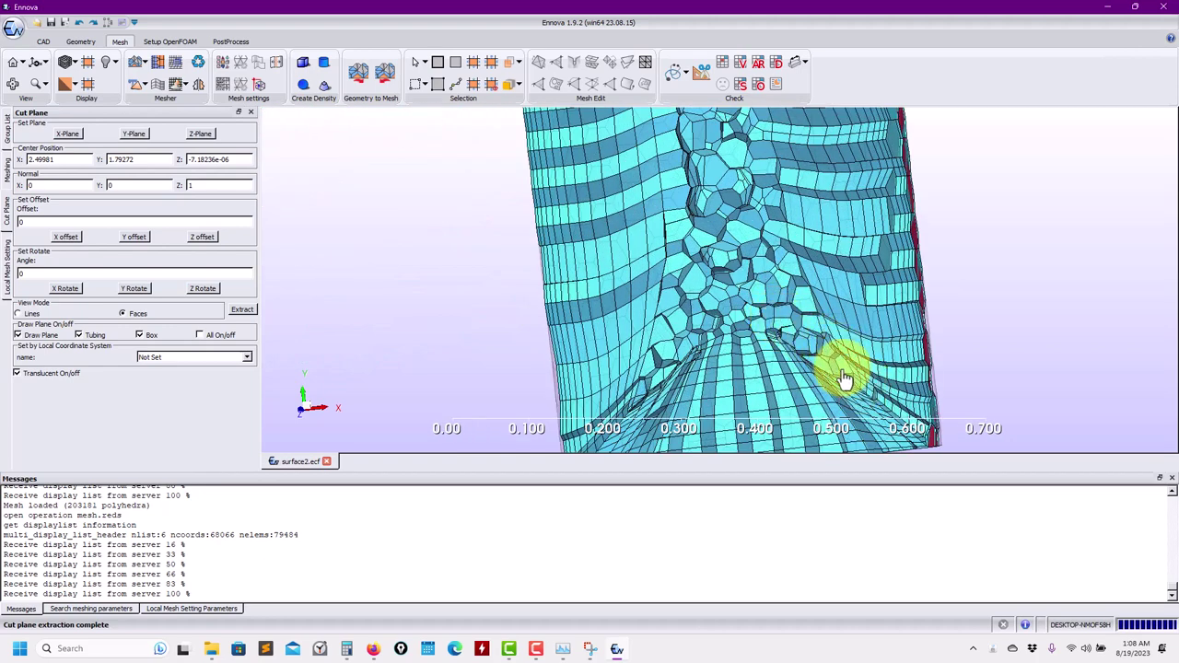
{"action": "left_click_drag", "start_coordinate": [824, 370], "coordinate": [721, 130]}
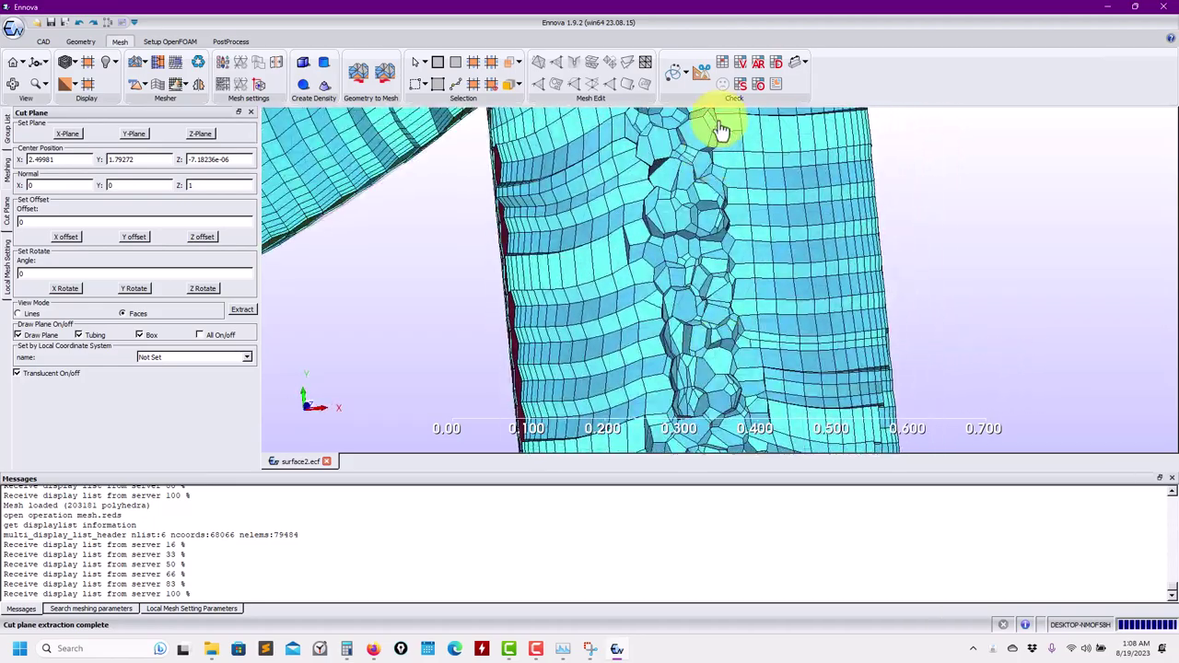
Step: Check the polyhedral mesh's orthogonality, close the report and look over the branch pipe's section
{"action": "left_click", "coordinate": [756, 85]}
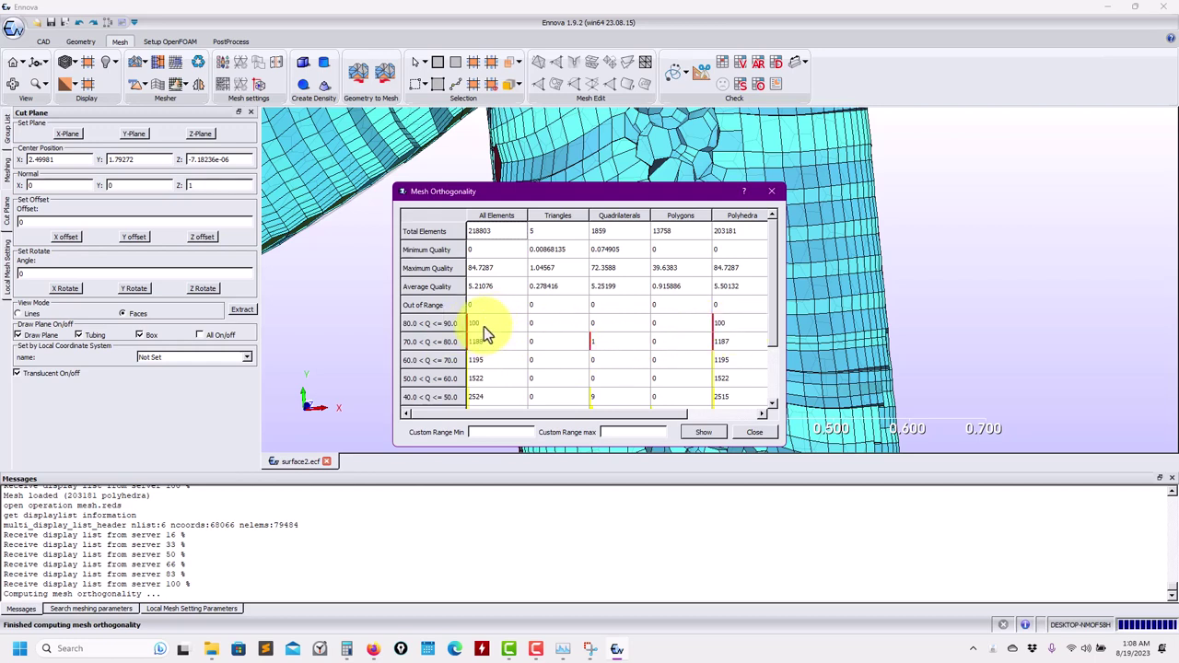
{"action": "left_click", "coordinate": [773, 196]}
{"action": "scroll", "coordinate": [751, 323], "scroll_direction": "down", "scroll_amount": 5}
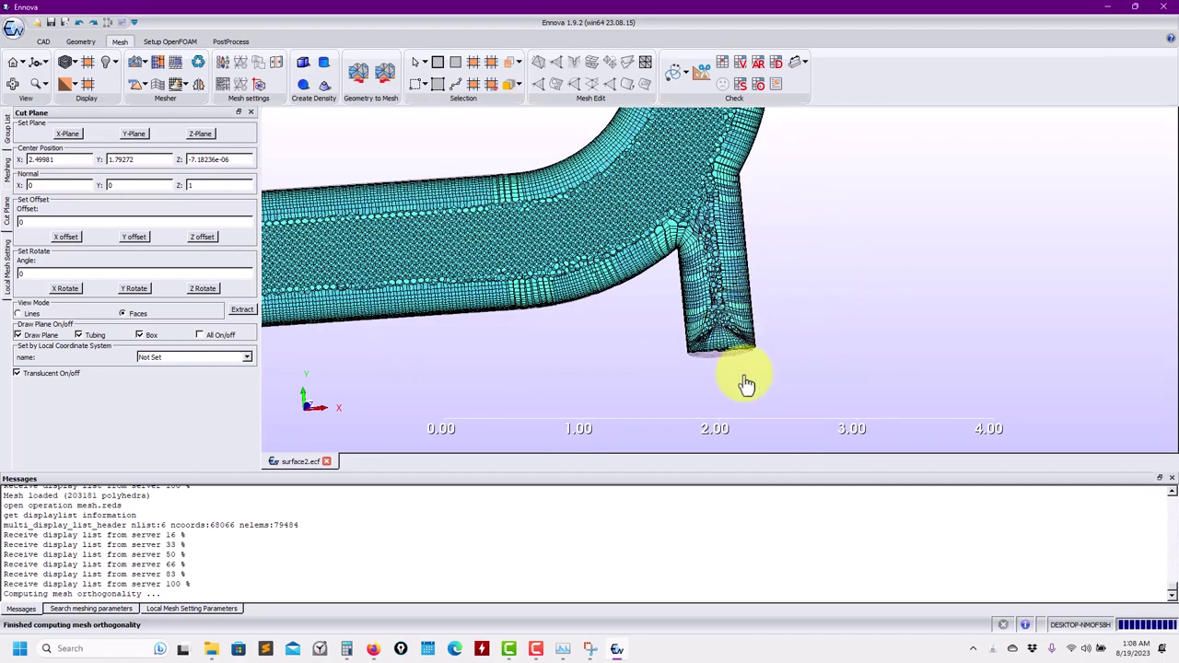
{"action": "scroll", "coordinate": [748, 338], "scroll_direction": "up", "scroll_amount": 3}
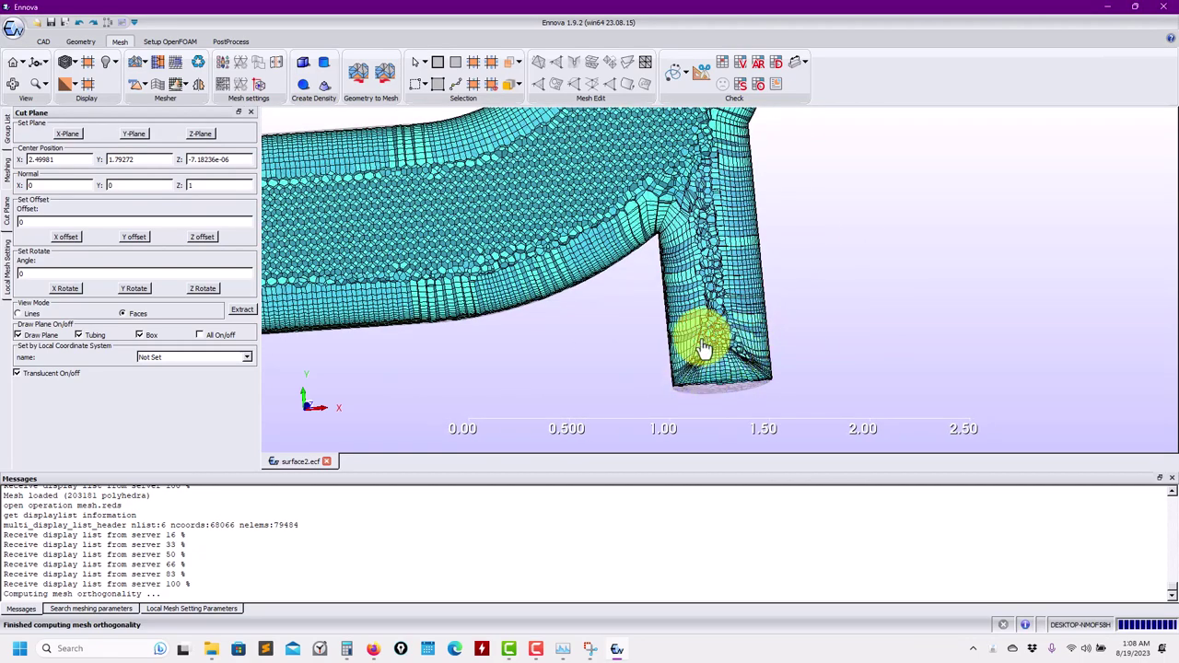
{"action": "scroll", "coordinate": [663, 249], "scroll_direction": "up", "scroll_amount": 2}
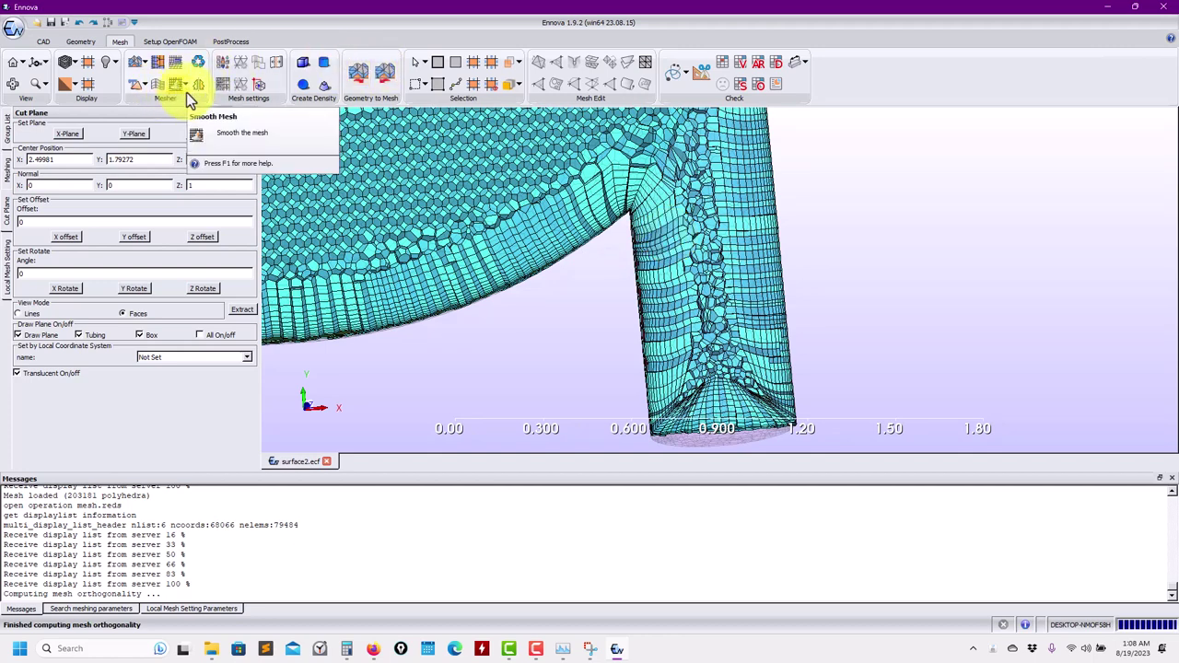
Step: Toggle the Freeze Boundary Layer smoothing option and try to smooth the polyhedral mesh
{"action": "left_click", "coordinate": [8, 171]}
{"action": "scroll", "coordinate": [83, 235], "scroll_direction": "down", "scroll_amount": 5}
{"action": "scroll", "coordinate": [88, 230], "scroll_direction": "up", "scroll_amount": 3}
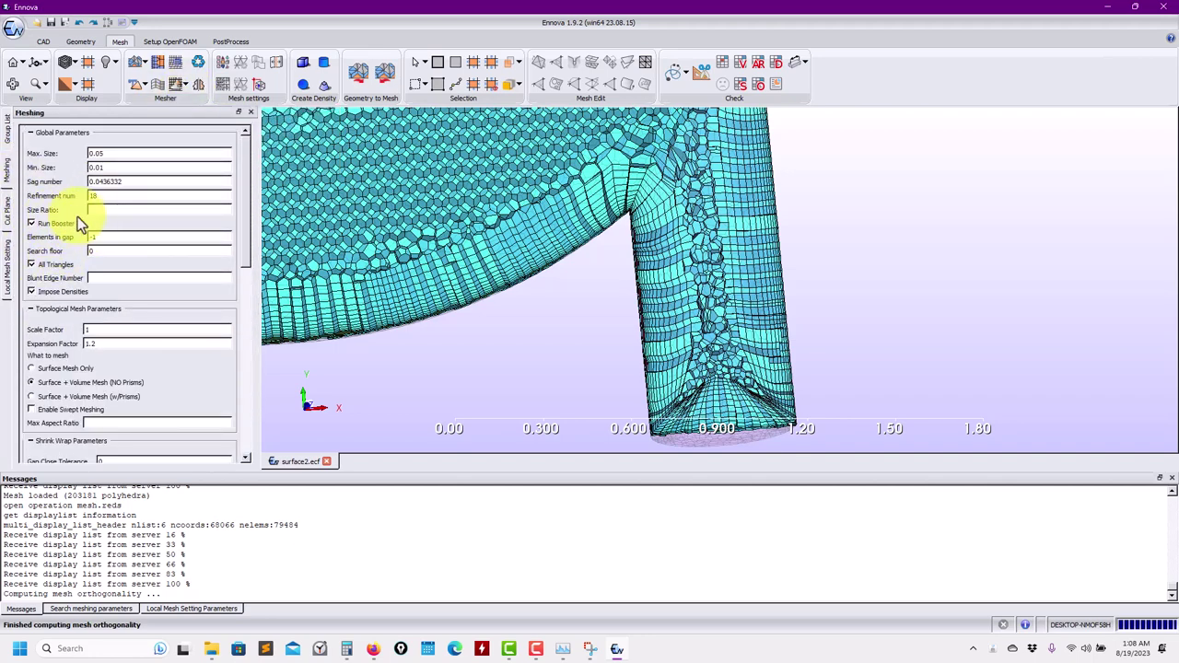
{"action": "left_click", "coordinate": [187, 89]}
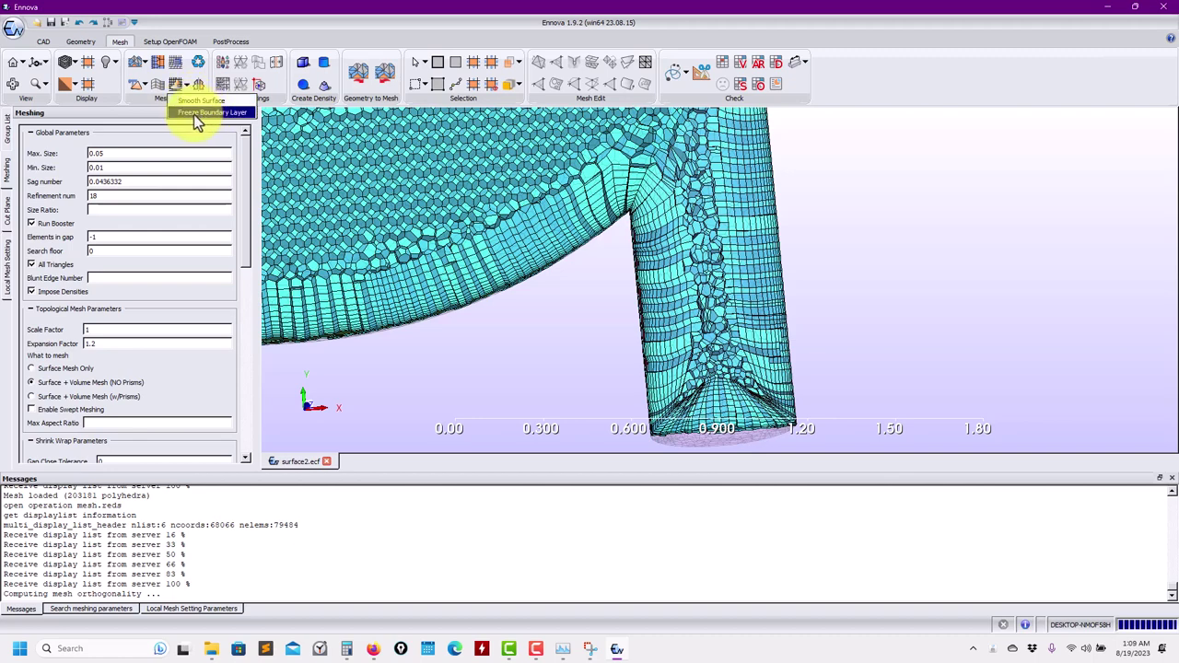
{"action": "left_click", "coordinate": [193, 114]}
{"action": "left_click", "coordinate": [185, 85]}
{"action": "left_click", "coordinate": [174, 90]}
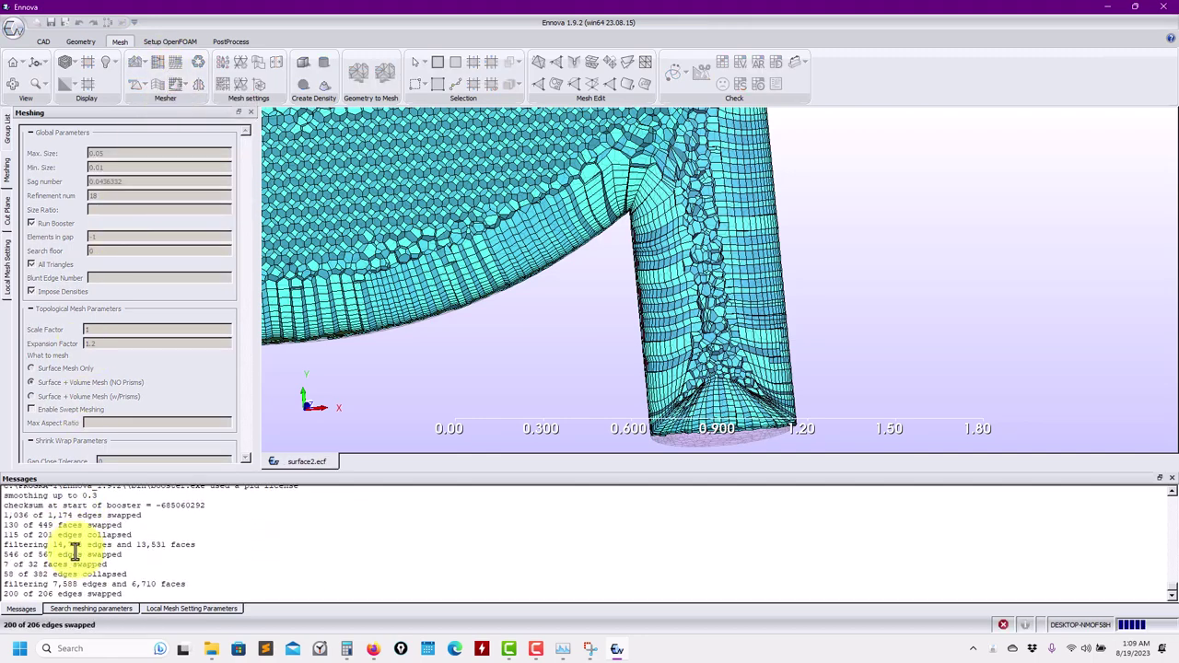
Step: Read the mesh smoothing messages in the log for the last prism layers and the face remeshing
{"action": "scroll", "coordinate": [46, 562], "scroll_direction": "up", "scroll_amount": 1}
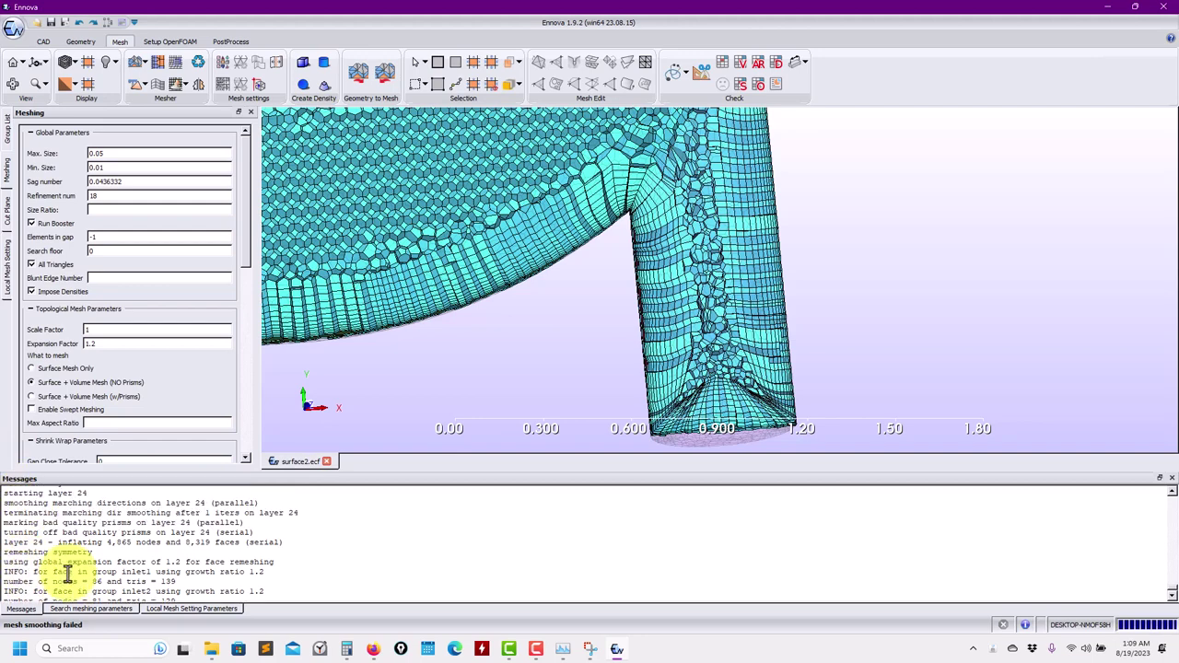
{"action": "scroll", "coordinate": [55, 576], "scroll_direction": "down", "scroll_amount": 1}
{"action": "scroll", "coordinate": [59, 599], "scroll_direction": "up", "scroll_amount": 5}
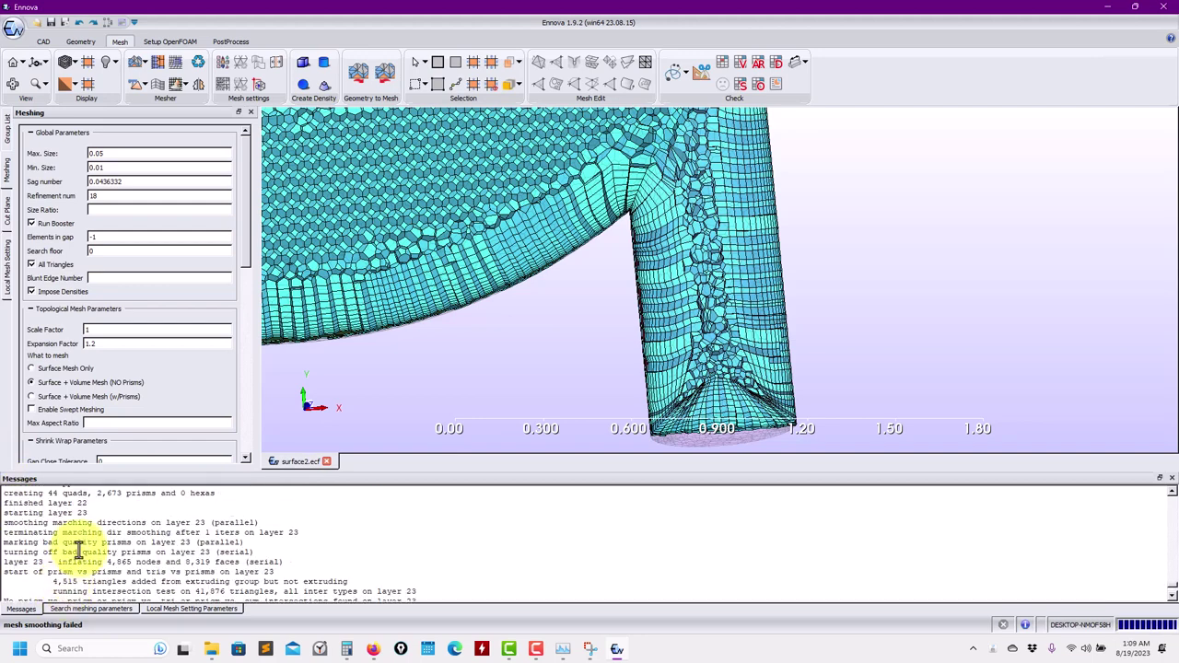
{"action": "scroll", "coordinate": [73, 504], "scroll_direction": "up", "scroll_amount": 3}
{"action": "scroll", "coordinate": [67, 503], "scroll_direction": "down", "scroll_amount": 8}
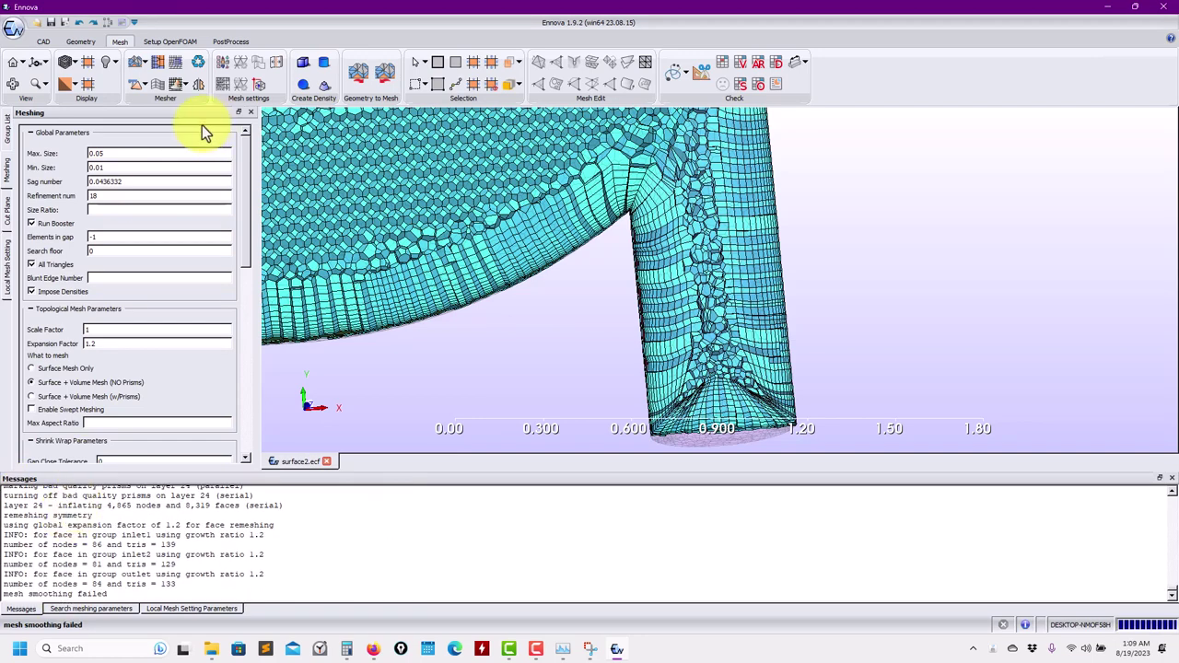
Step: Try smoothing the mesh again after toggling the Smooth Surface option, and review the resulting log
{"action": "left_click", "coordinate": [184, 84]}
{"action": "left_click", "coordinate": [188, 100]}
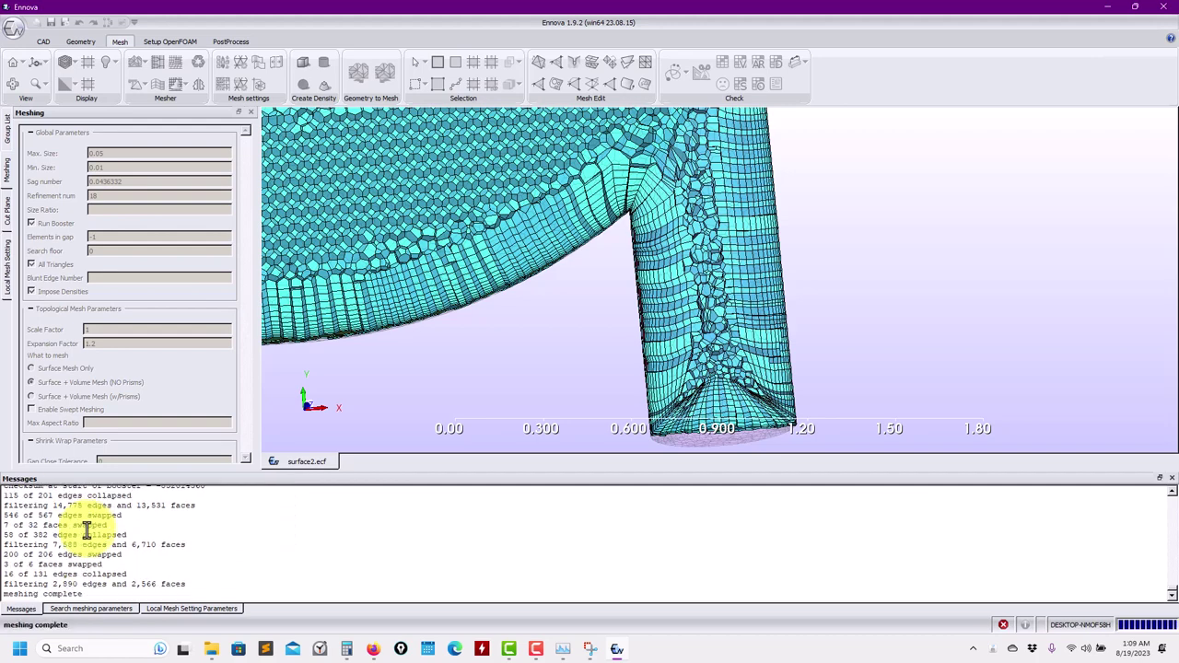
{"action": "left_click", "coordinate": [183, 86]}
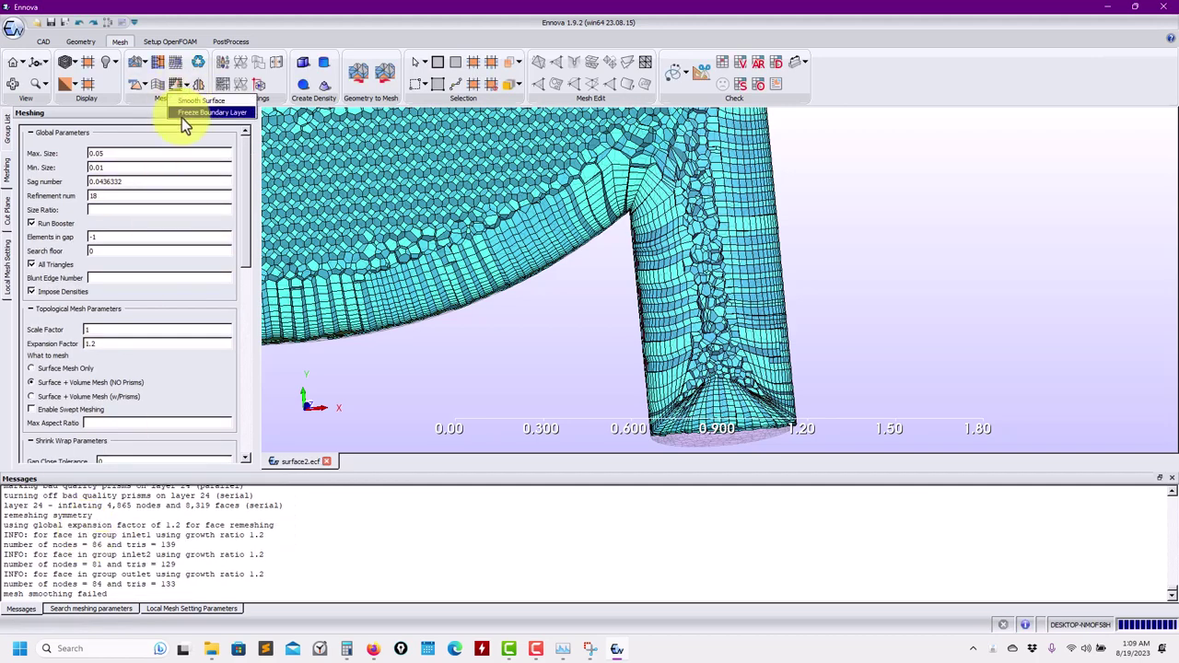
{"action": "left_click", "coordinate": [191, 545]}
{"action": "scroll", "coordinate": [184, 553], "scroll_direction": "up", "scroll_amount": 5}
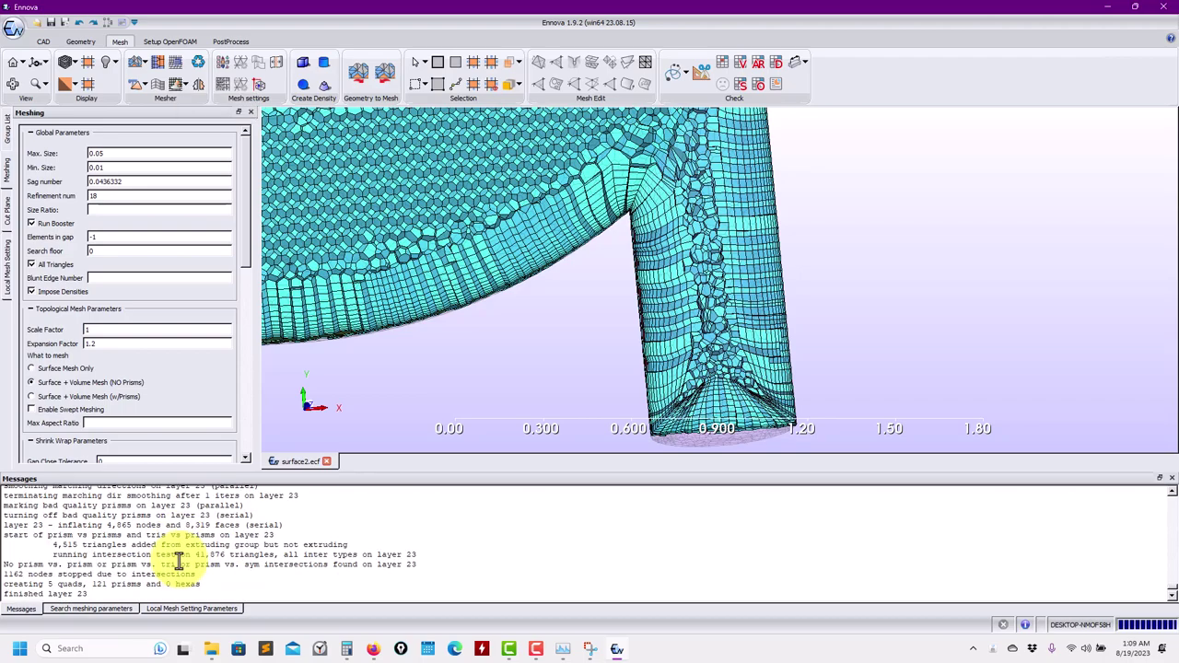
{"action": "scroll", "coordinate": [185, 553], "scroll_direction": "down", "scroll_amount": 5}
{"action": "scroll", "coordinate": [616, 203], "scroll_direction": "down", "scroll_amount": 5}
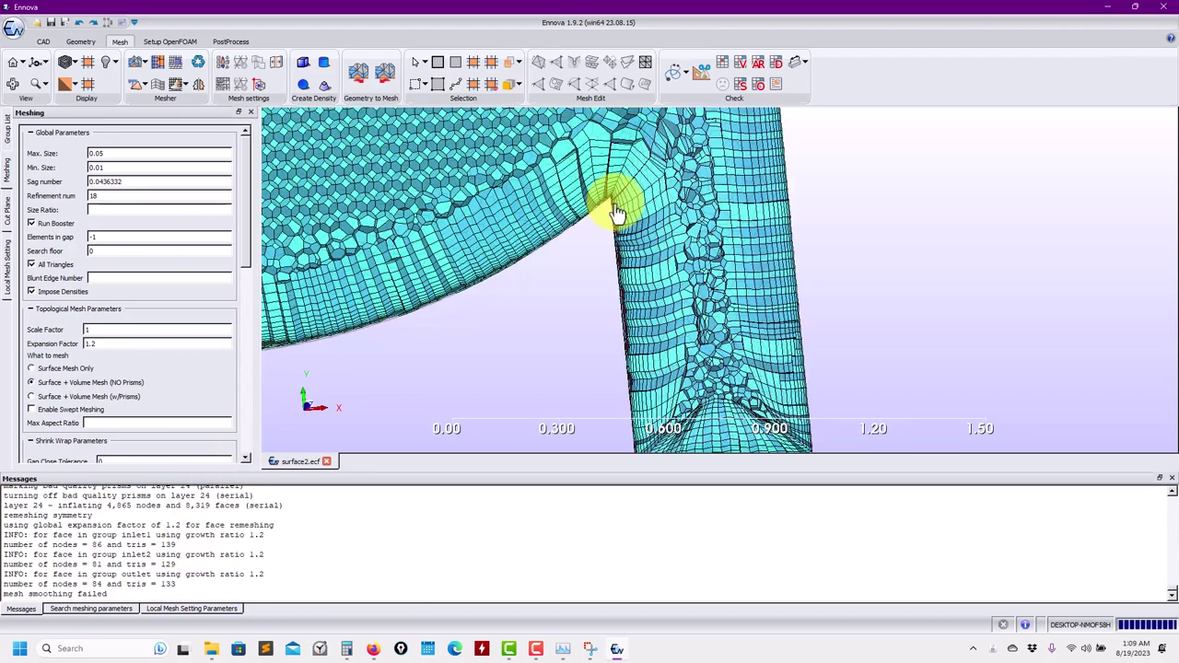
Step: Examine the cross-section's layers and core cells around the bend where the branch meets the main pipe
{"action": "scroll", "coordinate": [626, 240], "scroll_direction": "down", "scroll_amount": 3}
{"action": "mouse_move", "coordinate": [617, 255]}
{"action": "left_mouse_down"}
{"action": "mouse_move", "coordinate": [579, 242]}
{"action": "mouse_move", "coordinate": [631, 304]}
{"action": "left_mouse_up"}
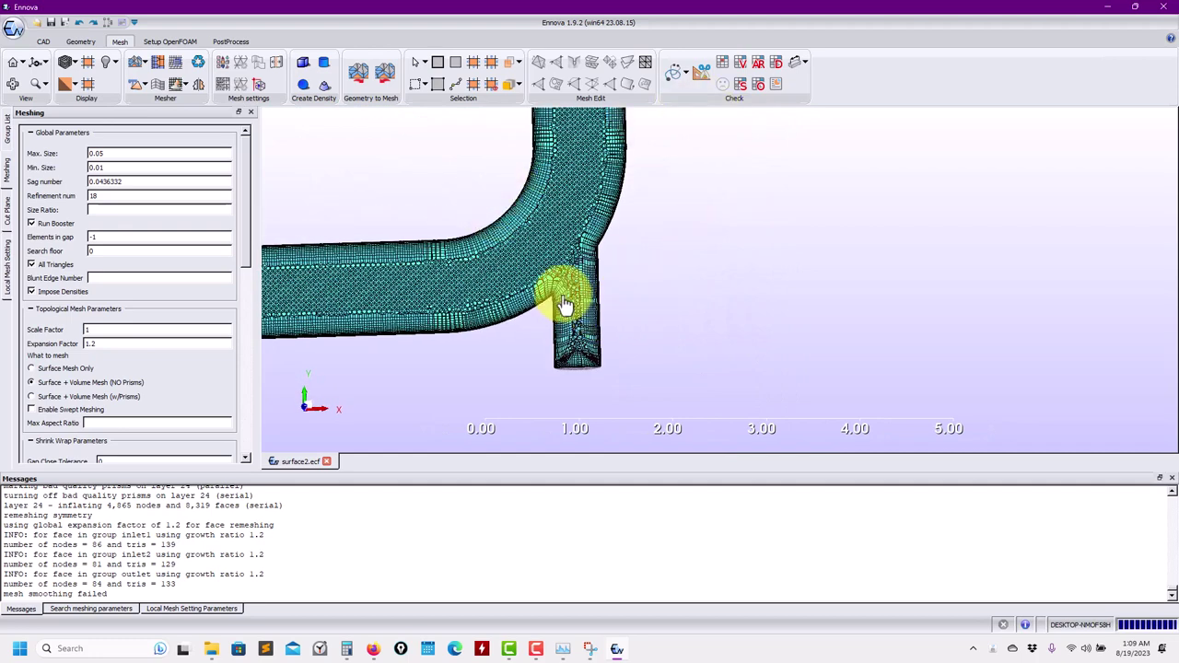
{"action": "middle_click_drag", "start_coordinate": [681, 304], "coordinate": [757, 316]}
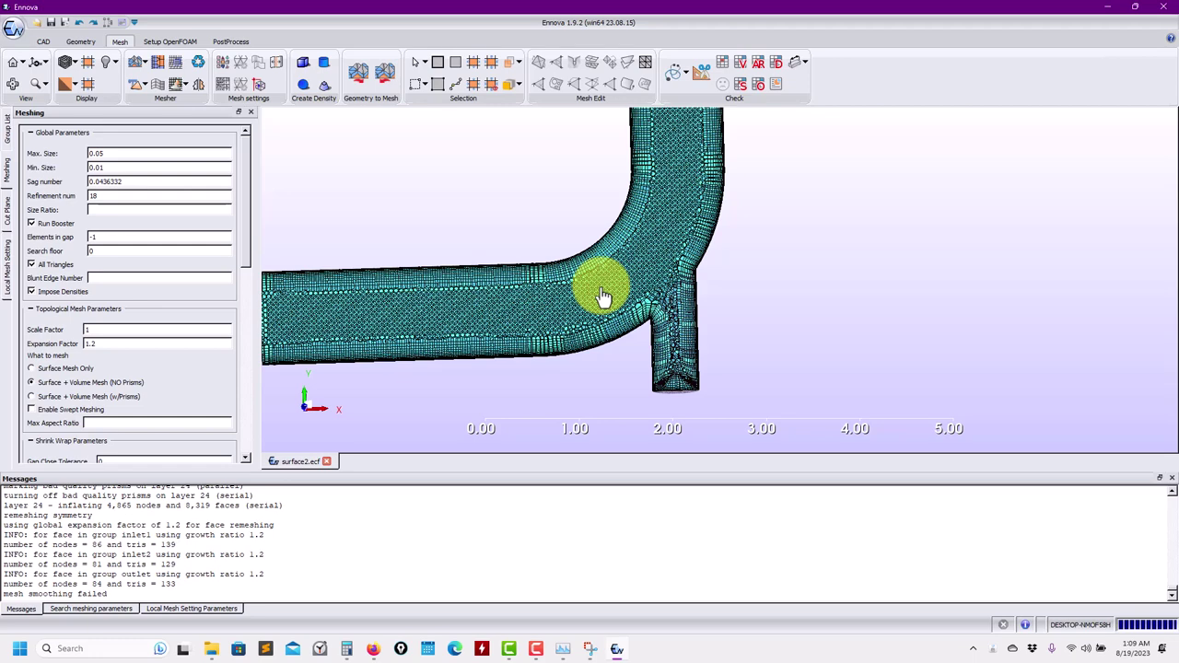
{"action": "scroll", "coordinate": [601, 302], "scroll_direction": "up", "scroll_amount": 5}
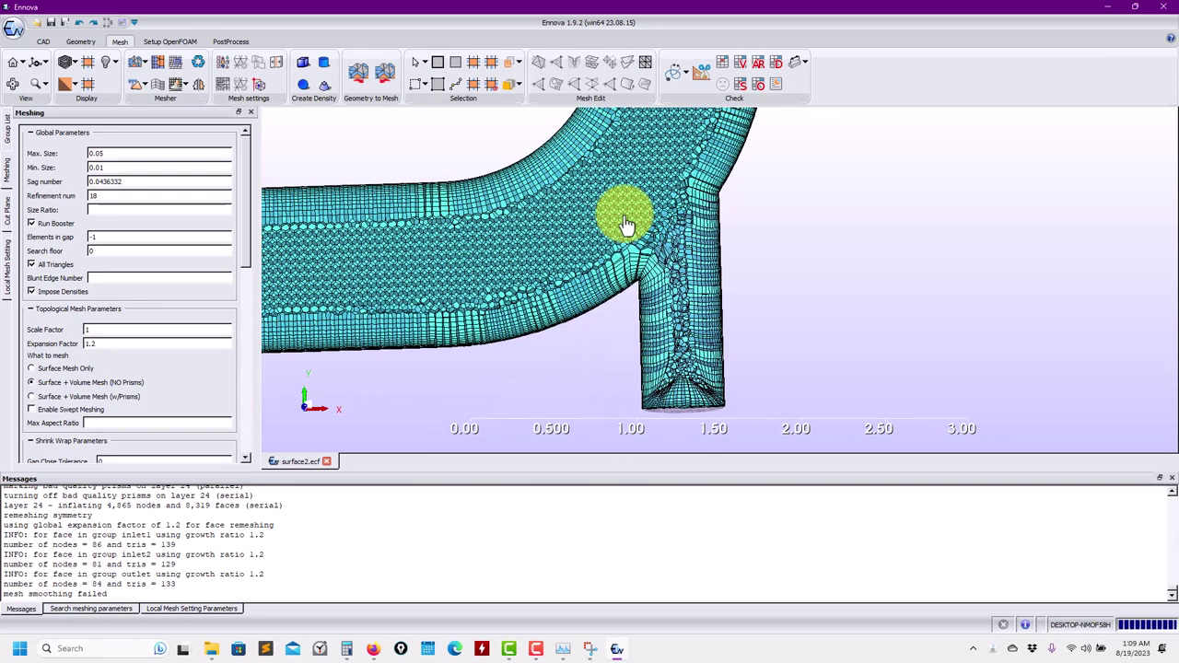
Step: Review the local mesh setting parameters for all groups against the boundary layers in the cross-section
{"action": "left_click", "coordinate": [166, 609]}
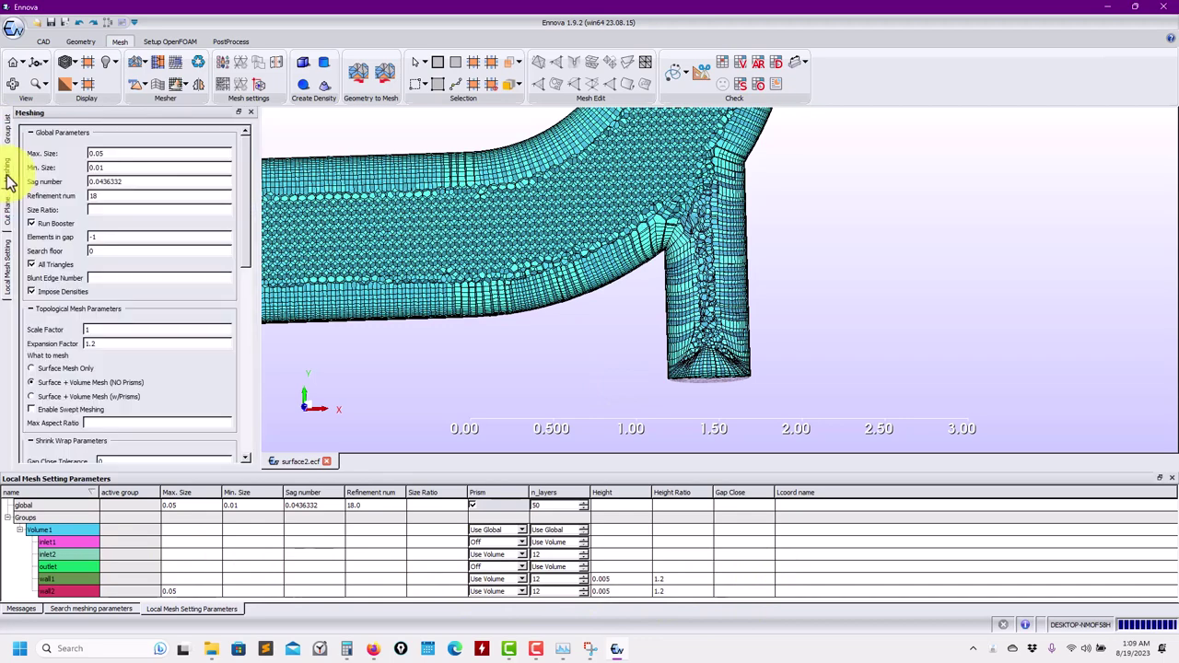
{"action": "mouse_move", "coordinate": [7, 213]}
{"action": "mouse_move", "coordinate": [7, 171]}
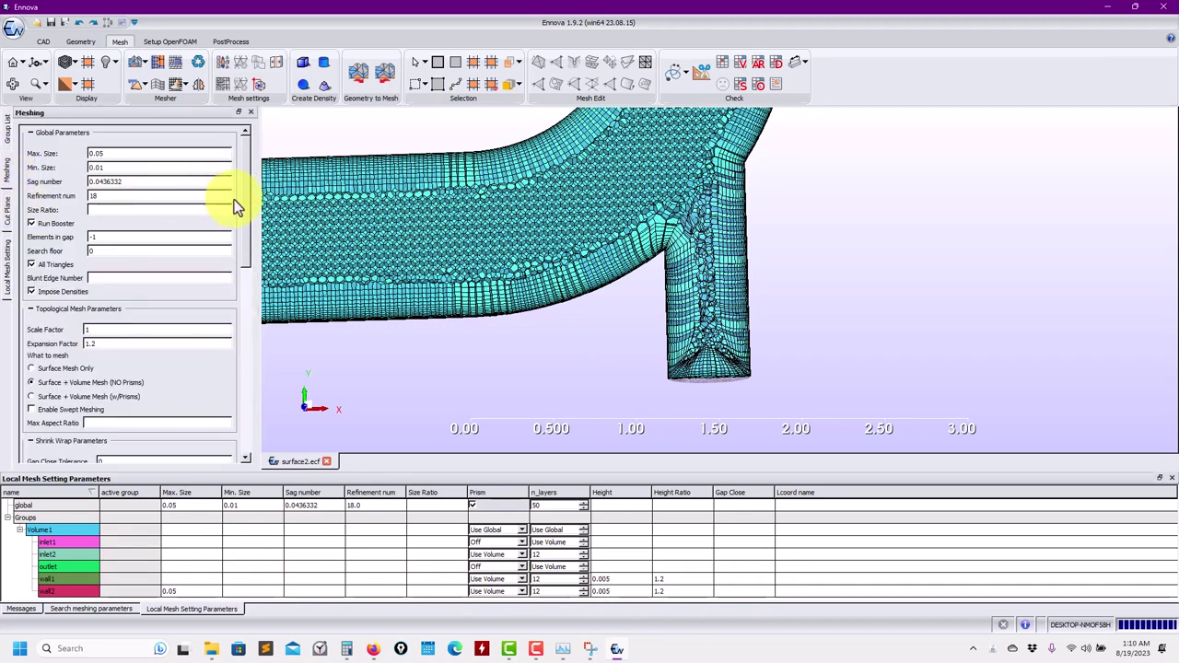
{"action": "left_click_drag", "start_coordinate": [491, 269], "coordinate": [713, 251]}
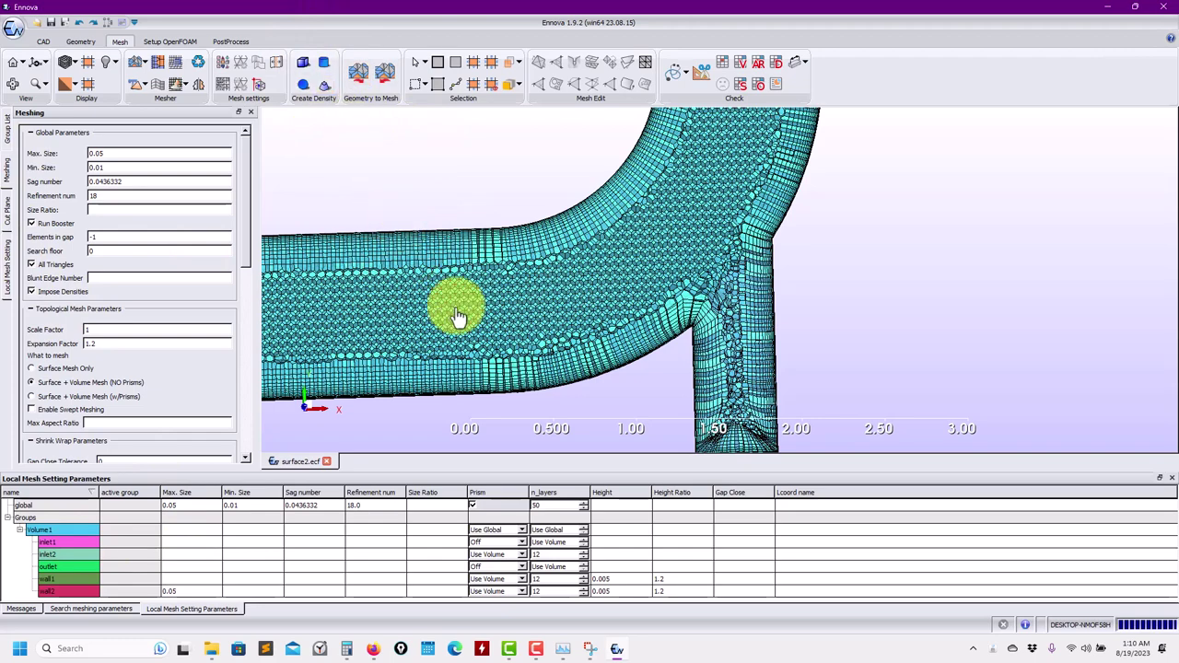
{"action": "left_click_drag", "start_coordinate": [402, 272], "coordinate": [502, 276]}
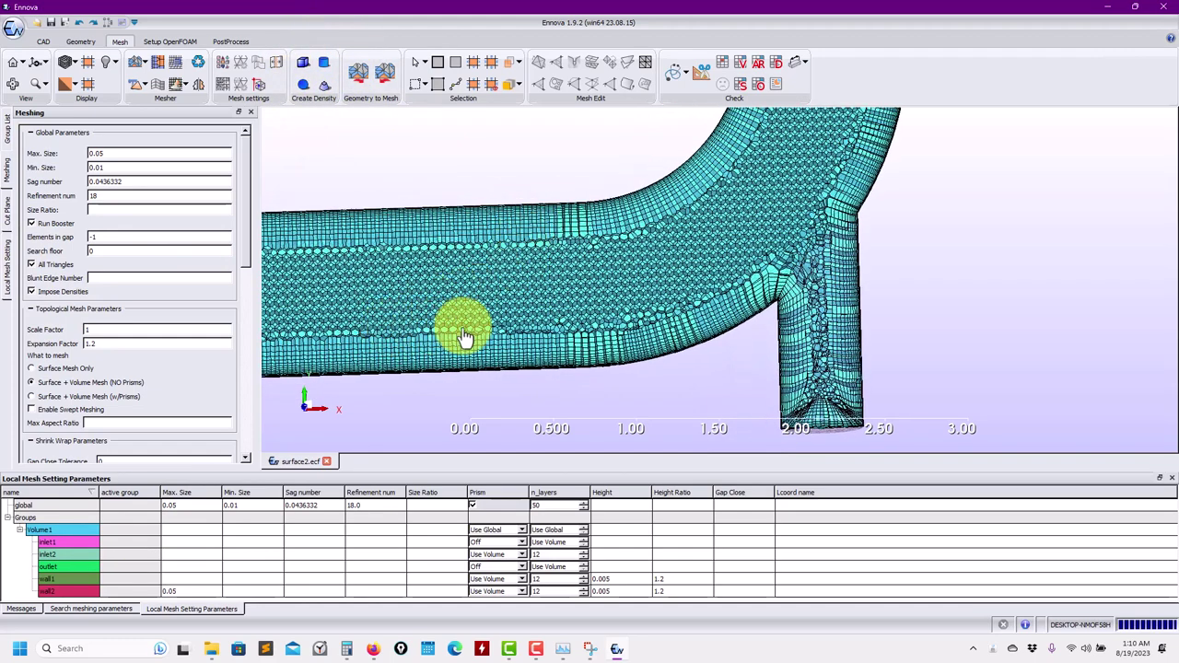
Step: Remesh the pipe junction with boundary layer auto reduction turned off and a minimum quality of 0.1
{"action": "left_click_drag", "start_coordinate": [605, 341], "coordinate": [288, 387]}
{"action": "left_click_drag", "start_coordinate": [241, 230], "coordinate": [231, 489]}
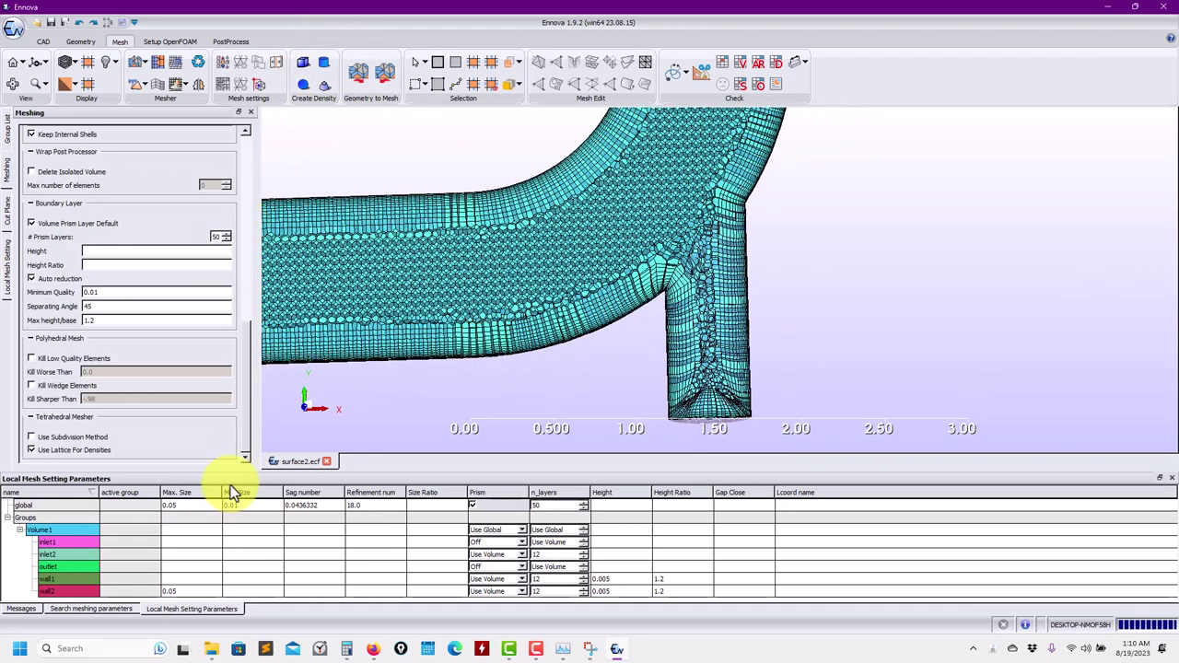
{"action": "left_click", "coordinate": [30, 279]}
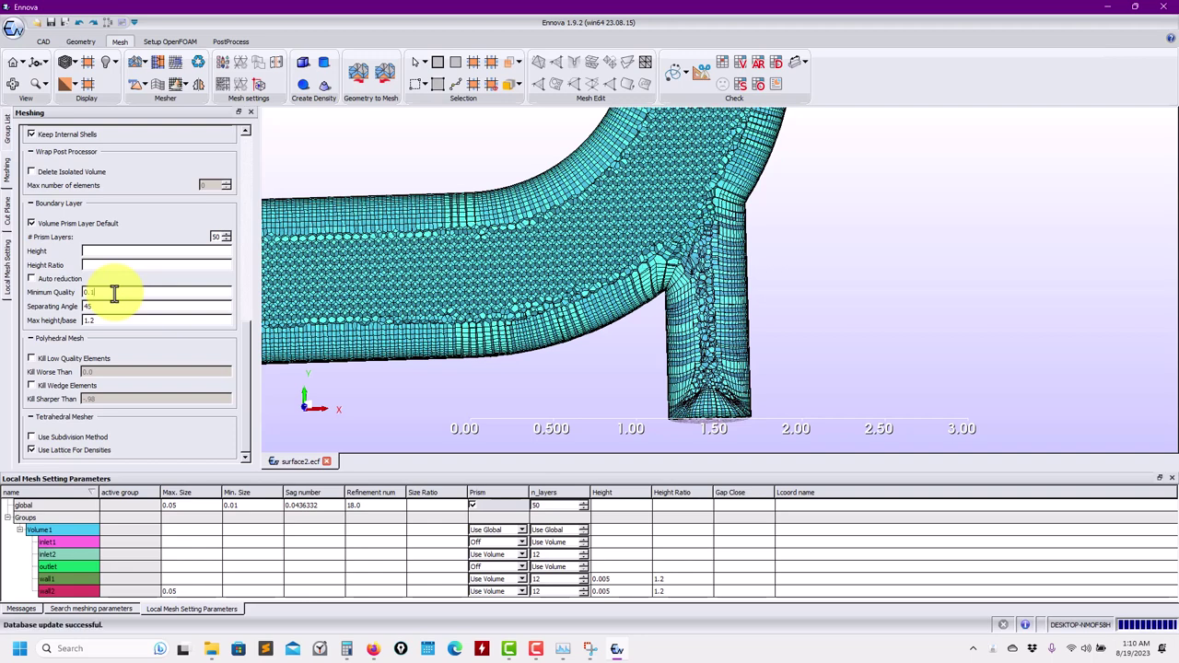
{"action": "left_click", "coordinate": [134, 64]}
{"action": "left_click", "coordinate": [535, 342]}
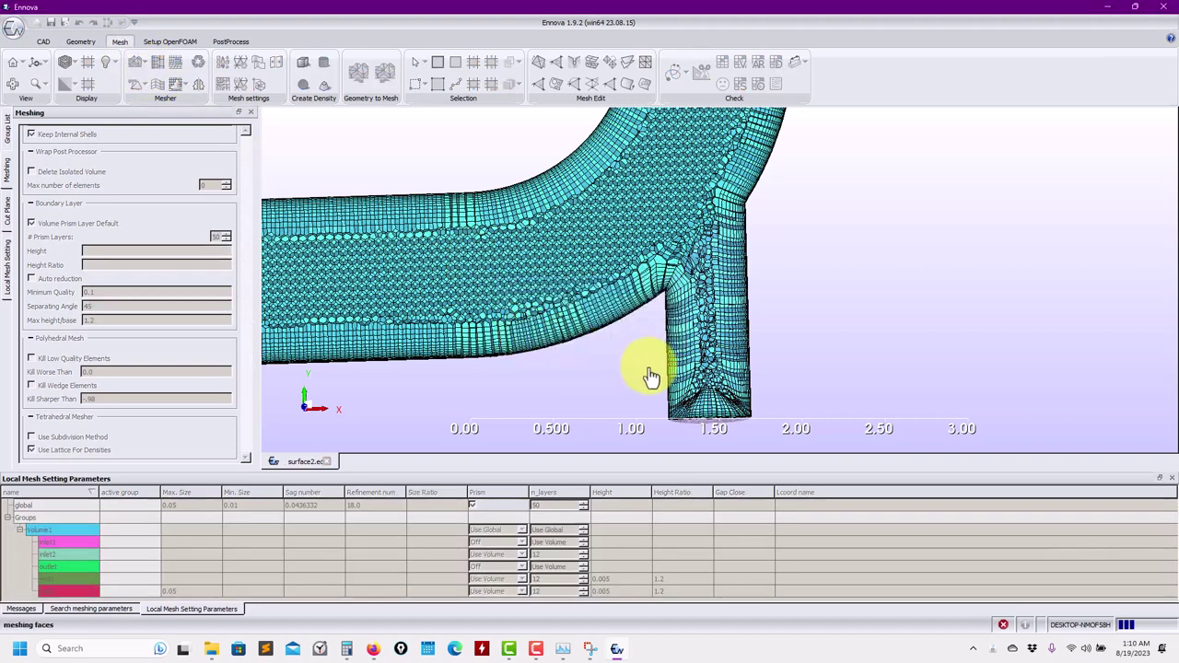
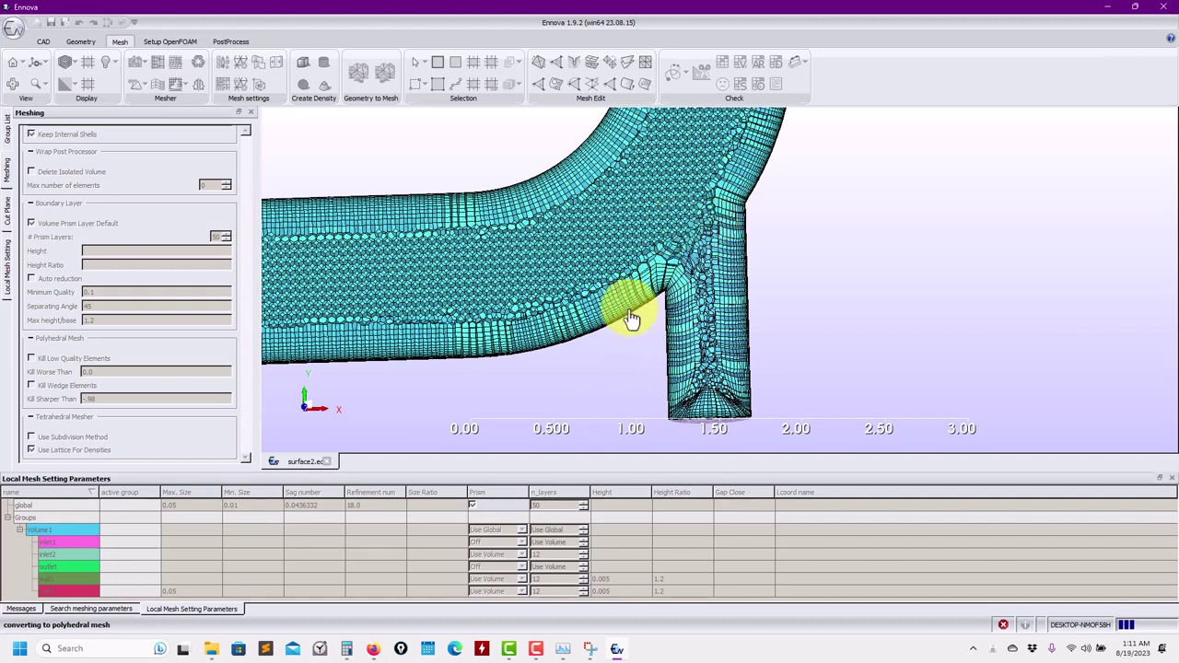
Step: Remesh the pipe junction as Surface Mesh Only, replacing the existing mesh
{"action": "left_click", "coordinate": [1003, 626]}
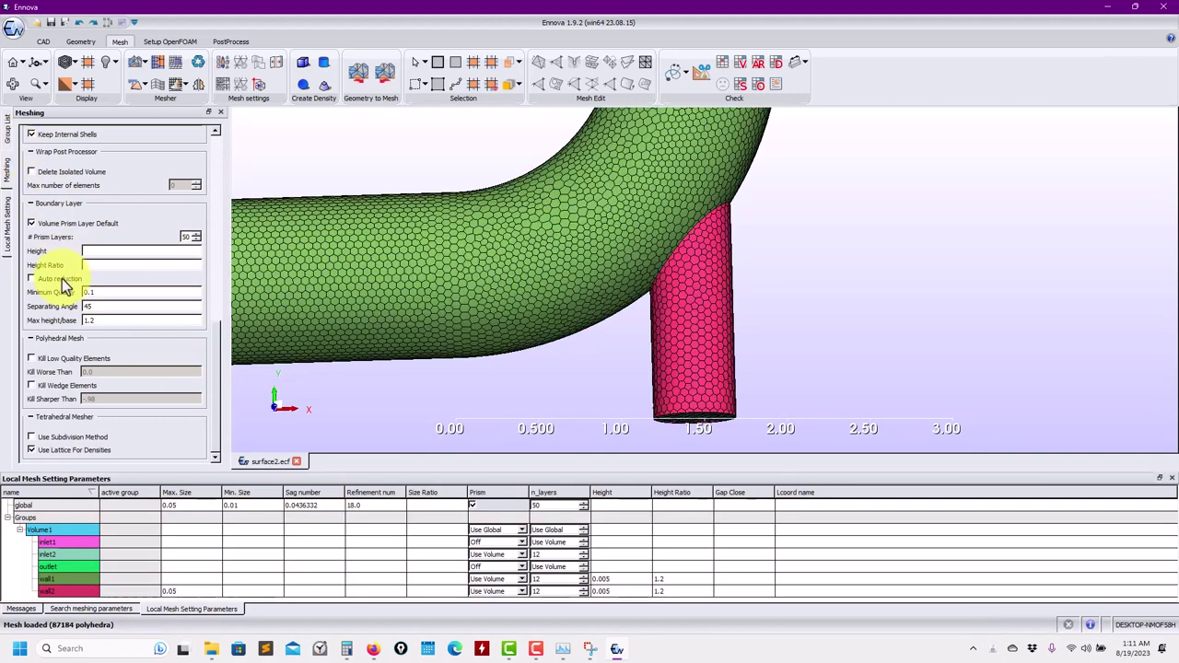
{"action": "scroll", "coordinate": [66, 279], "scroll_direction": "up", "scroll_amount": 8}
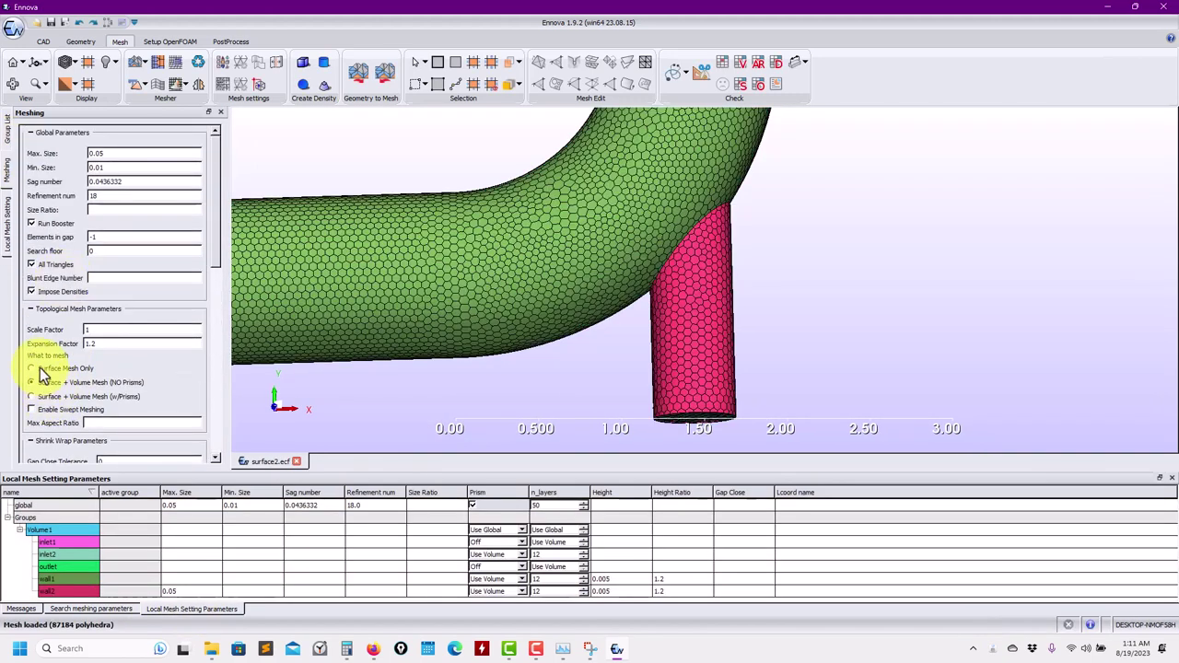
{"action": "left_click", "coordinate": [138, 62]}
{"action": "left_click", "coordinate": [541, 338]}
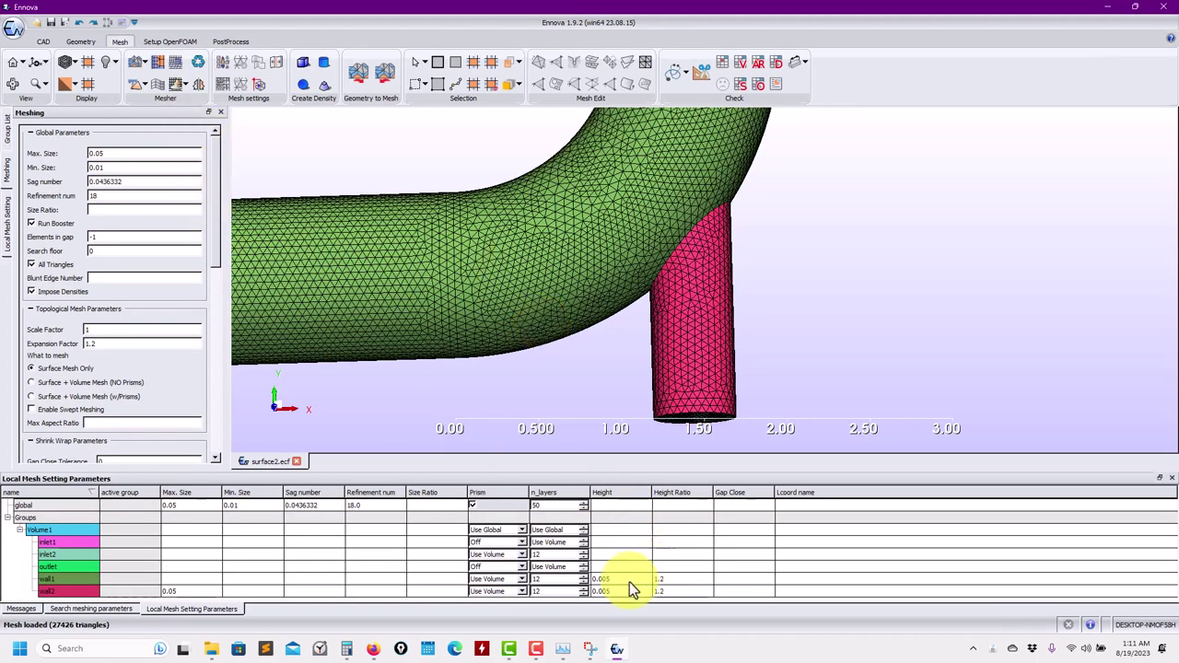
Step: Reset the layer counts of wall1, wall2 and inlet2 to Use Volume and clear both walls' heights and height ratios
{"action": "double_click", "coordinate": [557, 579]}
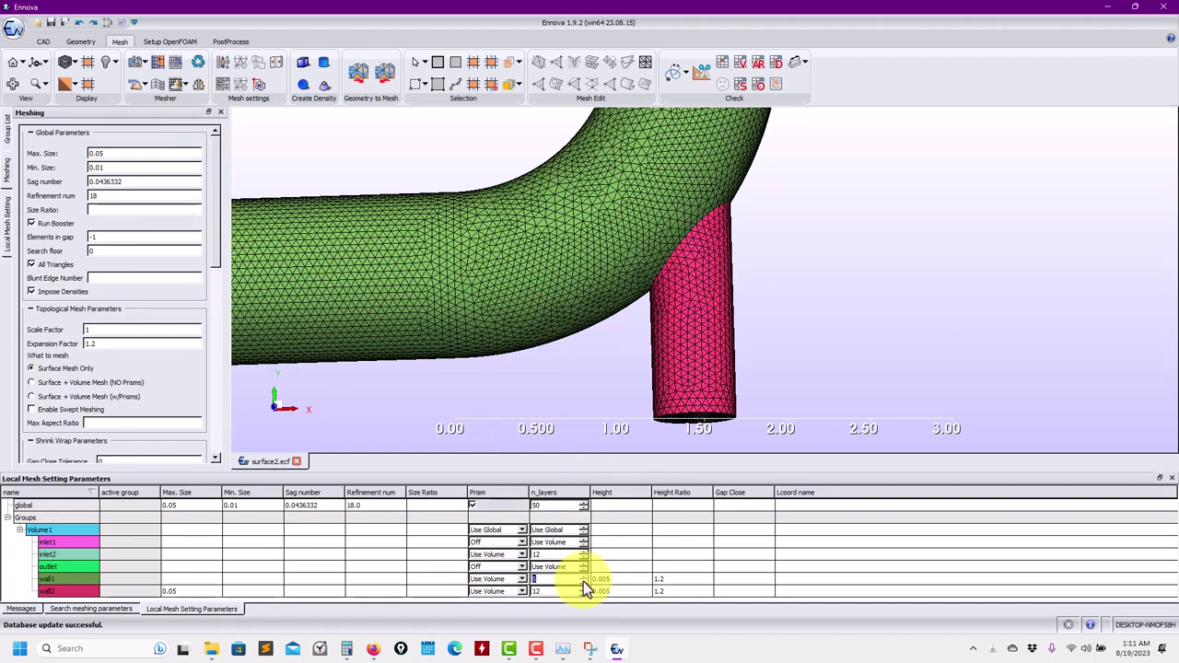
{"action": "key", "text": "Down"}
{"action": "left_click", "coordinate": [582, 594]}
{"action": "type", "text": "8"}
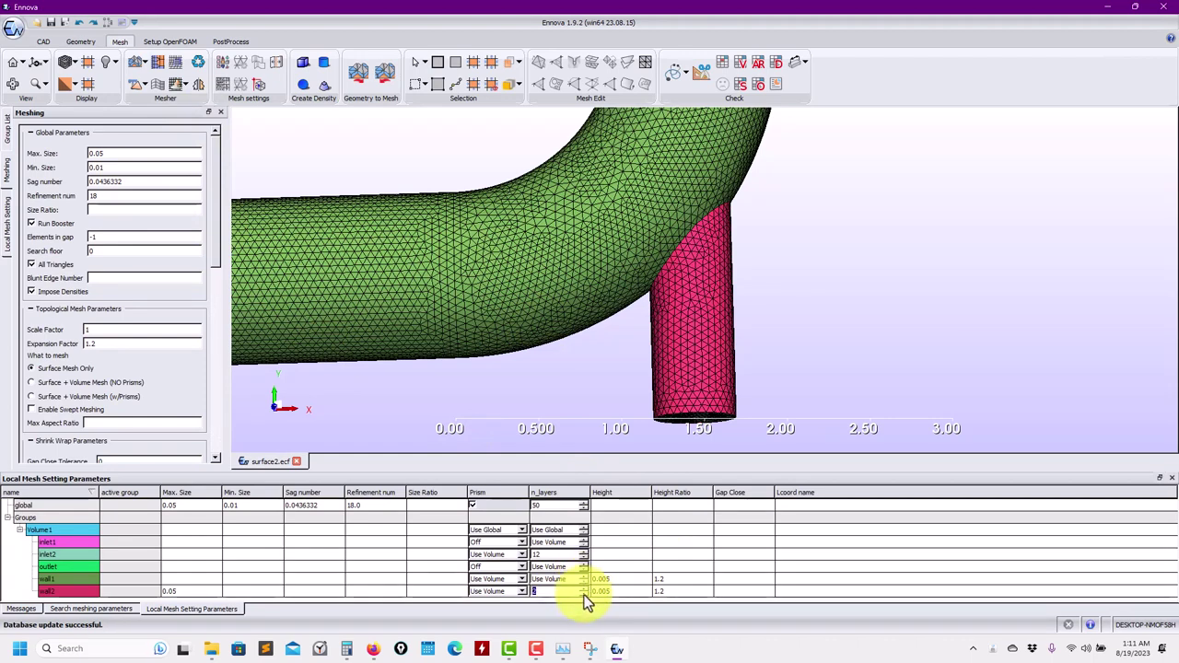
{"action": "left_click", "coordinate": [582, 556]}
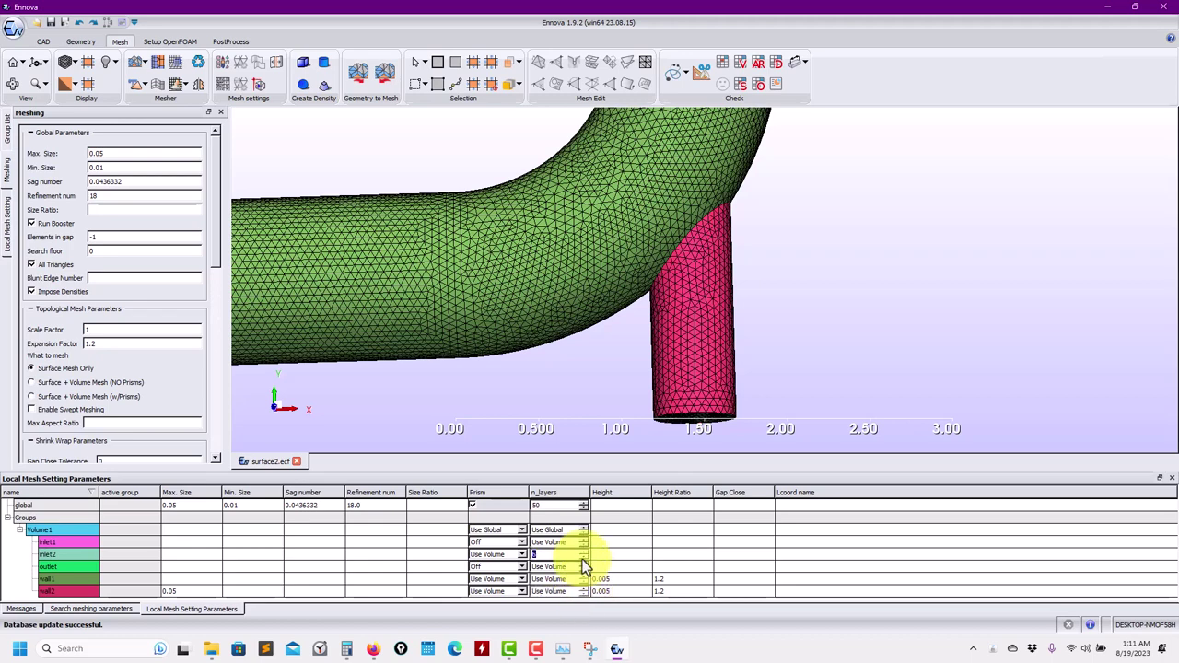
{"action": "left_click", "coordinate": [614, 580]}
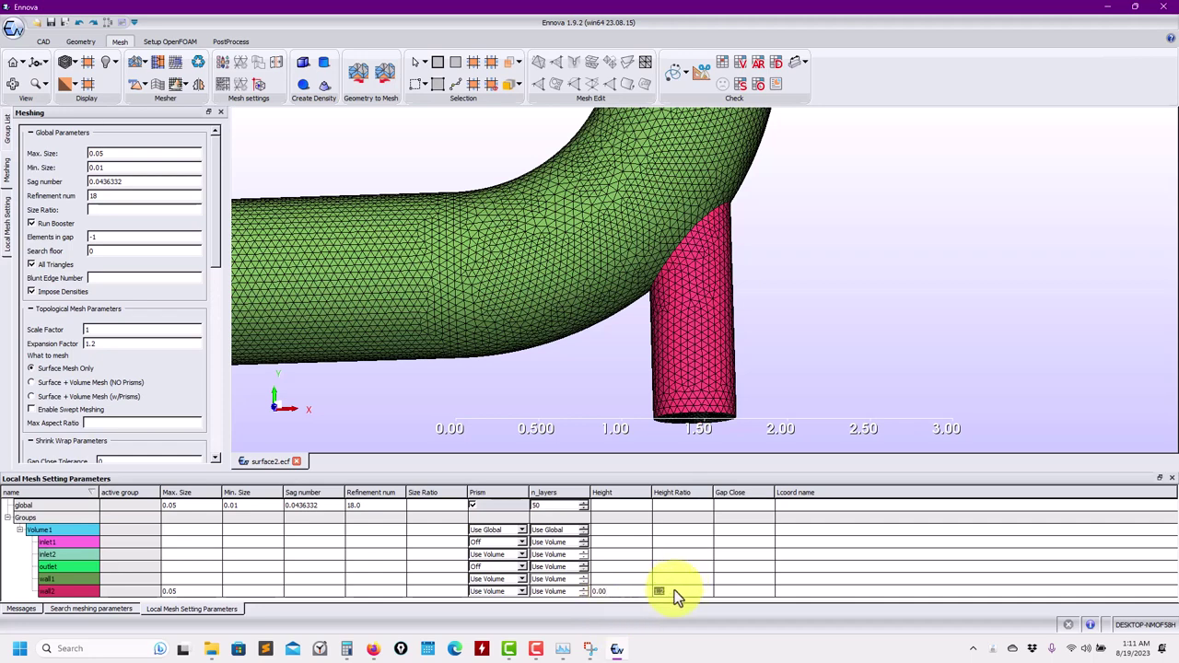
{"action": "left_click", "coordinate": [599, 591]}
Step: Set the global number of prism layers to 6 and generate the boundary layer mesh
{"action": "left_click", "coordinate": [538, 506]}
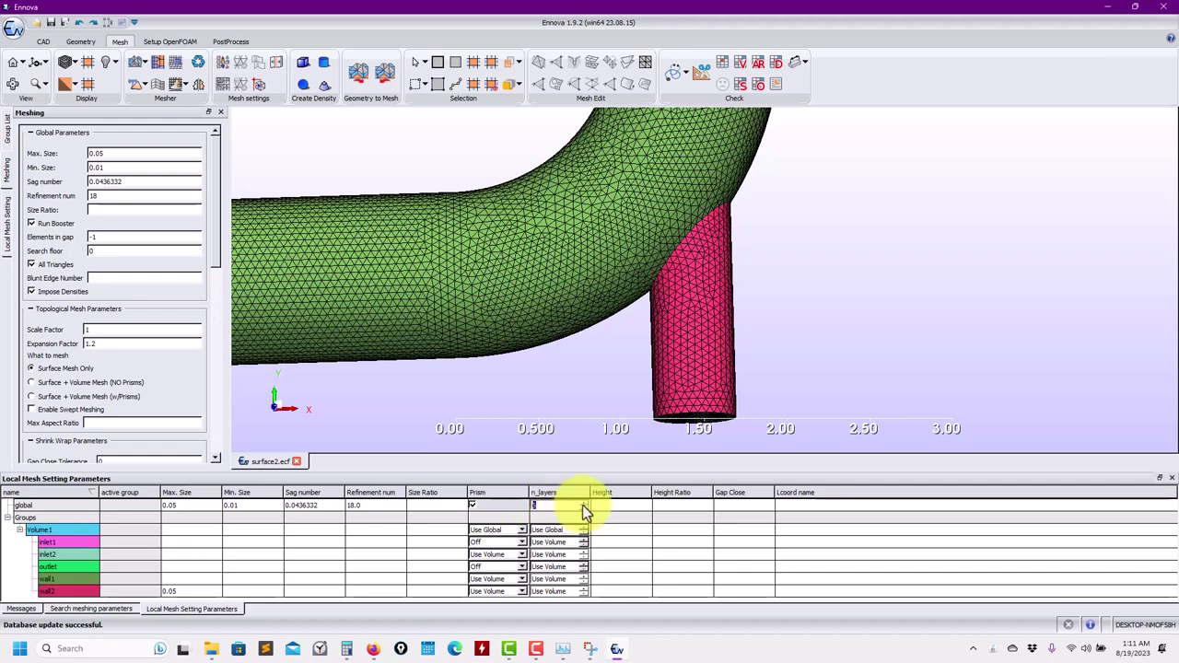
{"action": "left_click", "coordinate": [166, 84]}
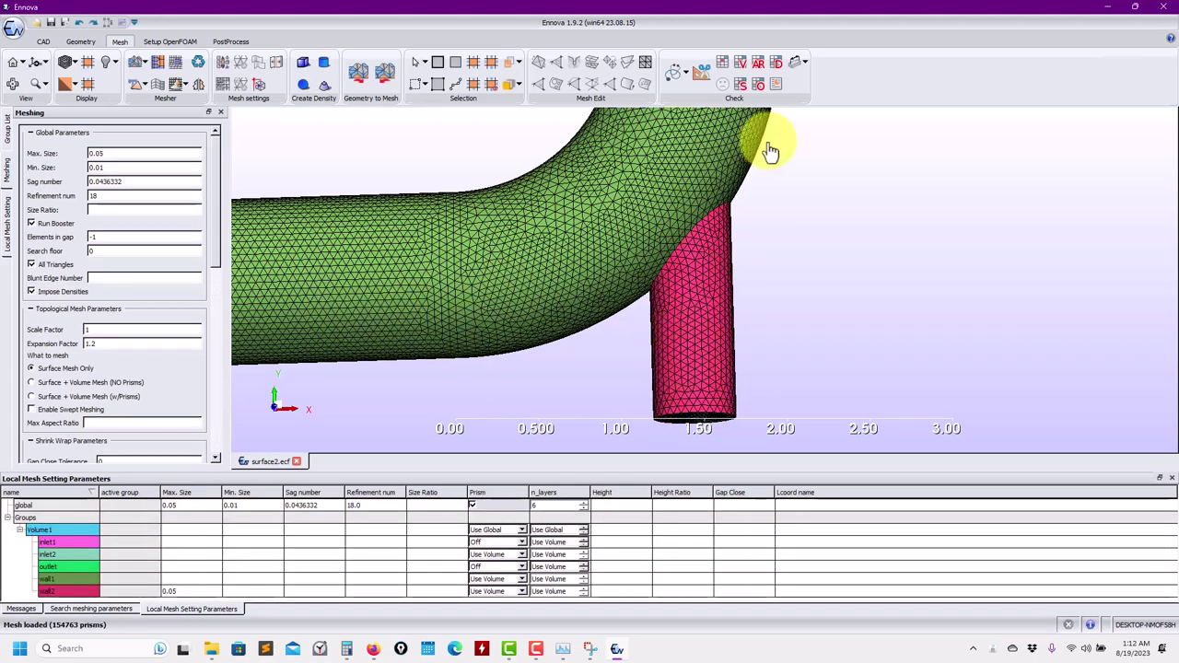
Step: Extract a Z-plane cross-section with the plane hidden and surfaces translucent, and examine the prism layers near the branch pipe's end
{"action": "left_click", "coordinate": [698, 71]}
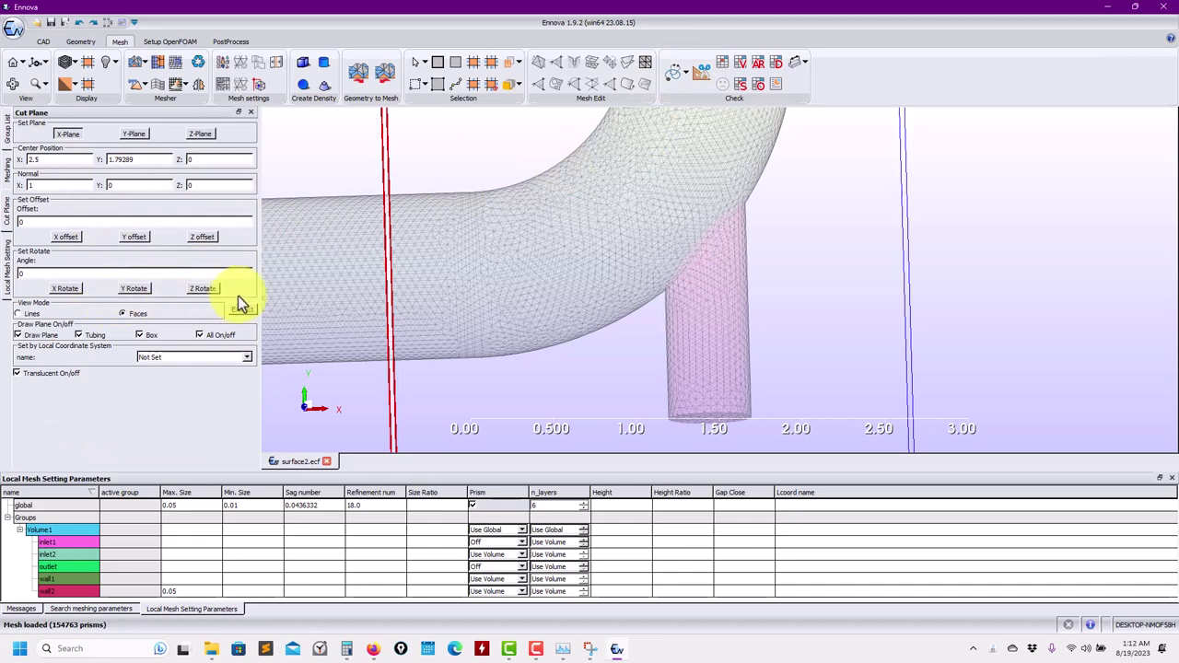
{"action": "left_click", "coordinate": [201, 134]}
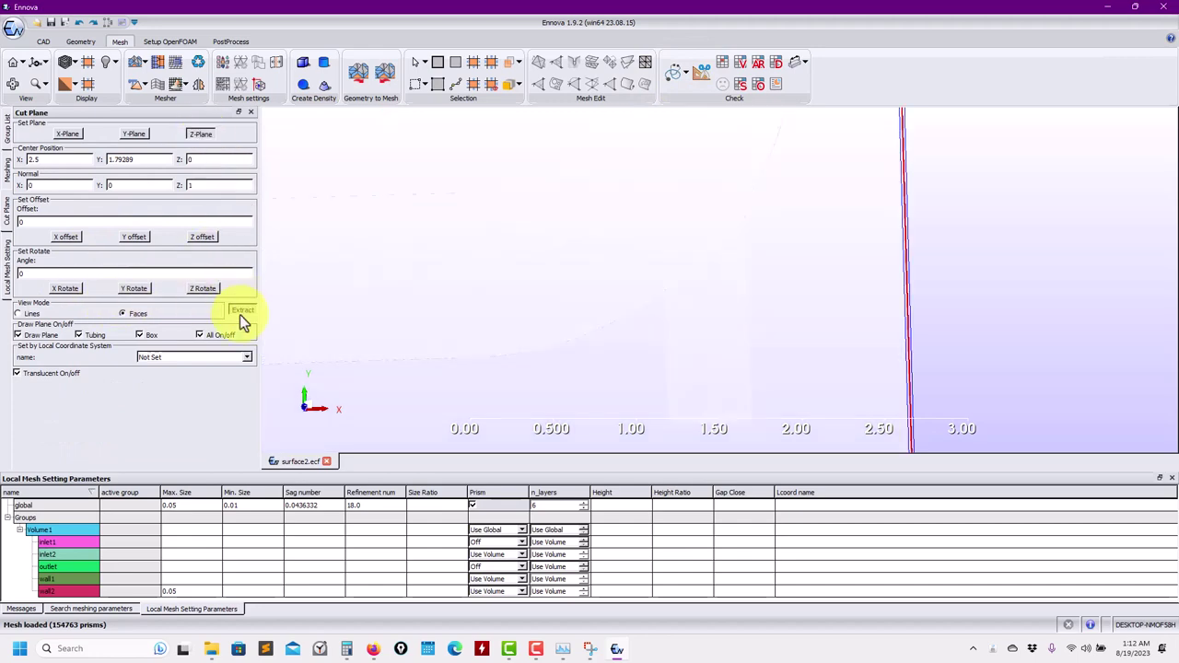
{"action": "left_click", "coordinate": [240, 311]}
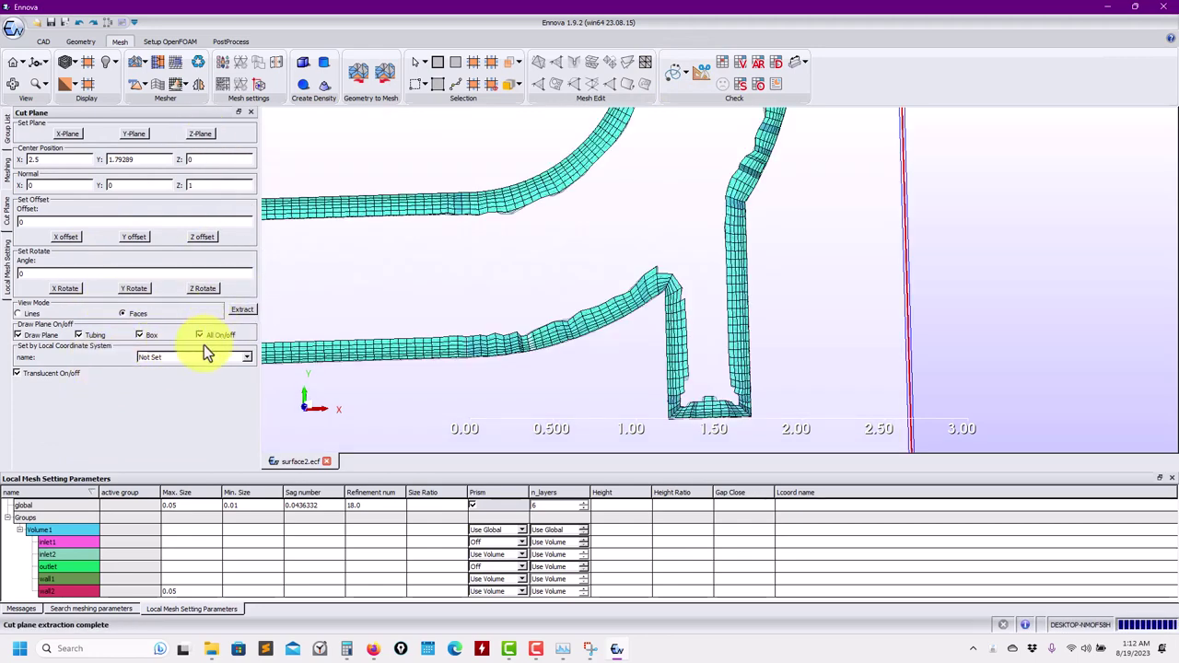
{"action": "left_click", "coordinate": [209, 334]}
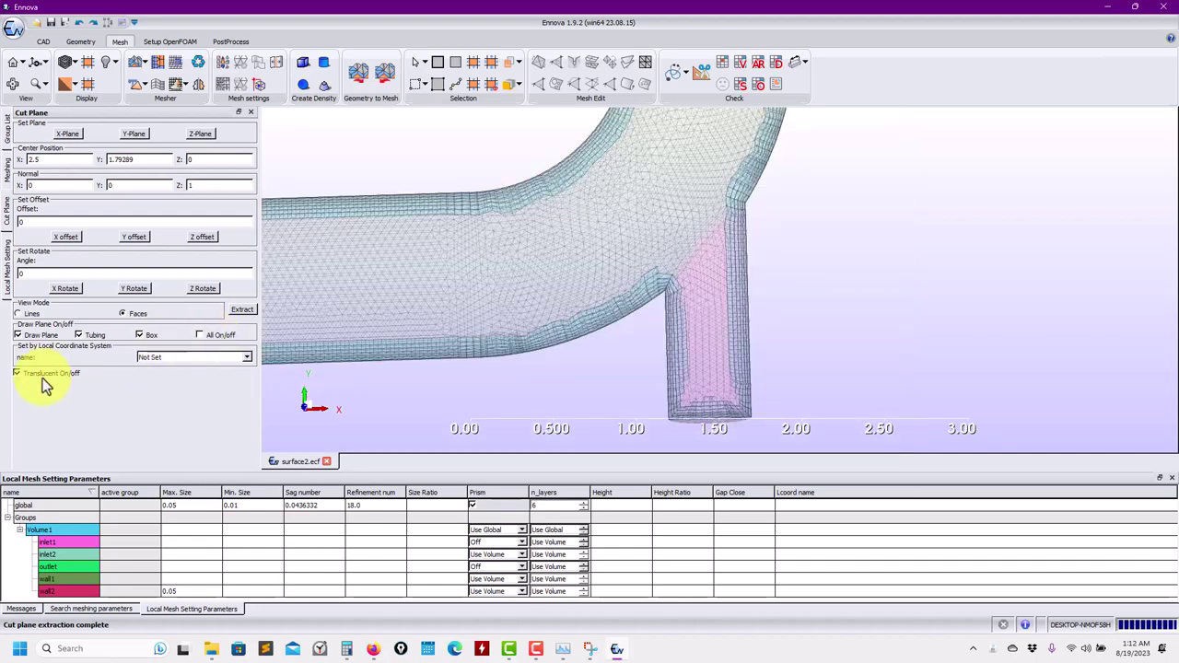
{"action": "left_click", "coordinate": [39, 376]}
{"action": "scroll", "coordinate": [599, 395], "scroll_direction": "up", "scroll_amount": 2}
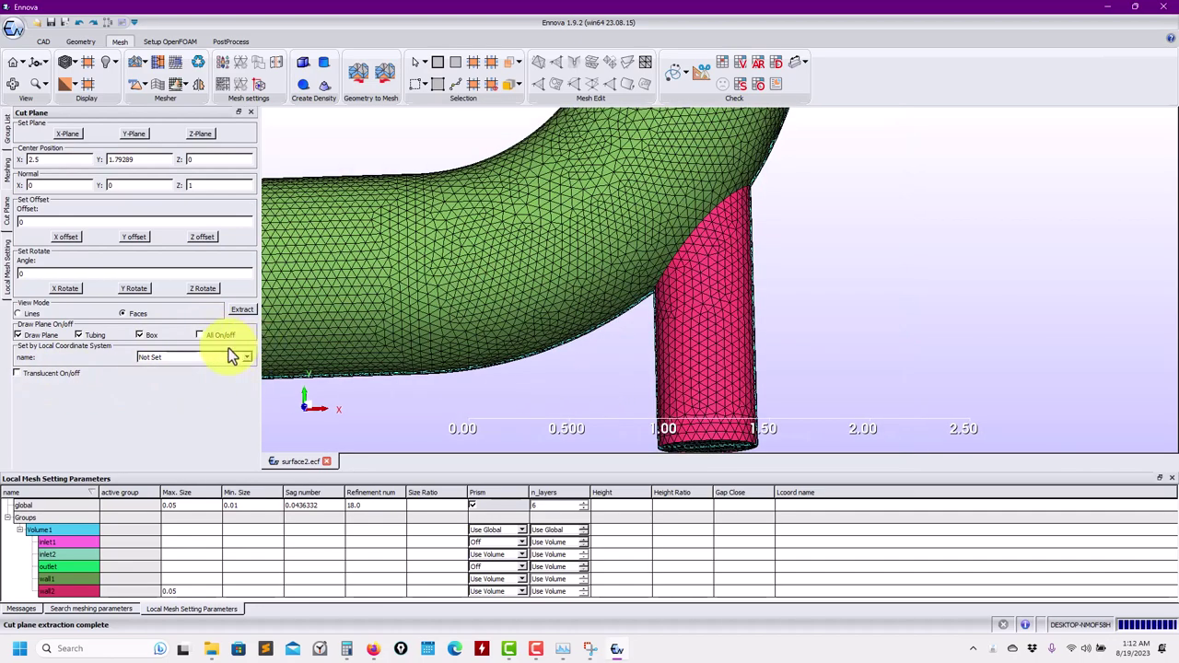
{"action": "left_click", "coordinate": [41, 374]}
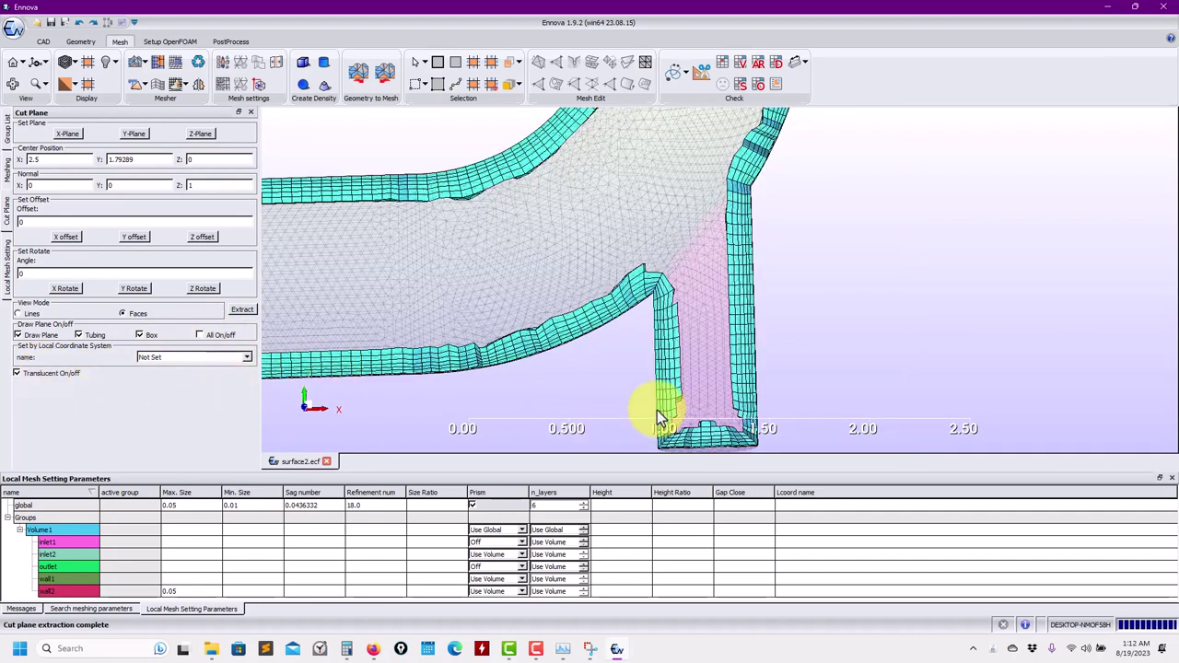
{"action": "scroll", "coordinate": [677, 394], "scroll_direction": "up", "scroll_amount": 2}
{"action": "scroll", "coordinate": [636, 304], "scroll_direction": "up", "scroll_amount": 3}
{"action": "scroll", "coordinate": [623, 282], "scroll_direction": "down", "scroll_amount": 3}
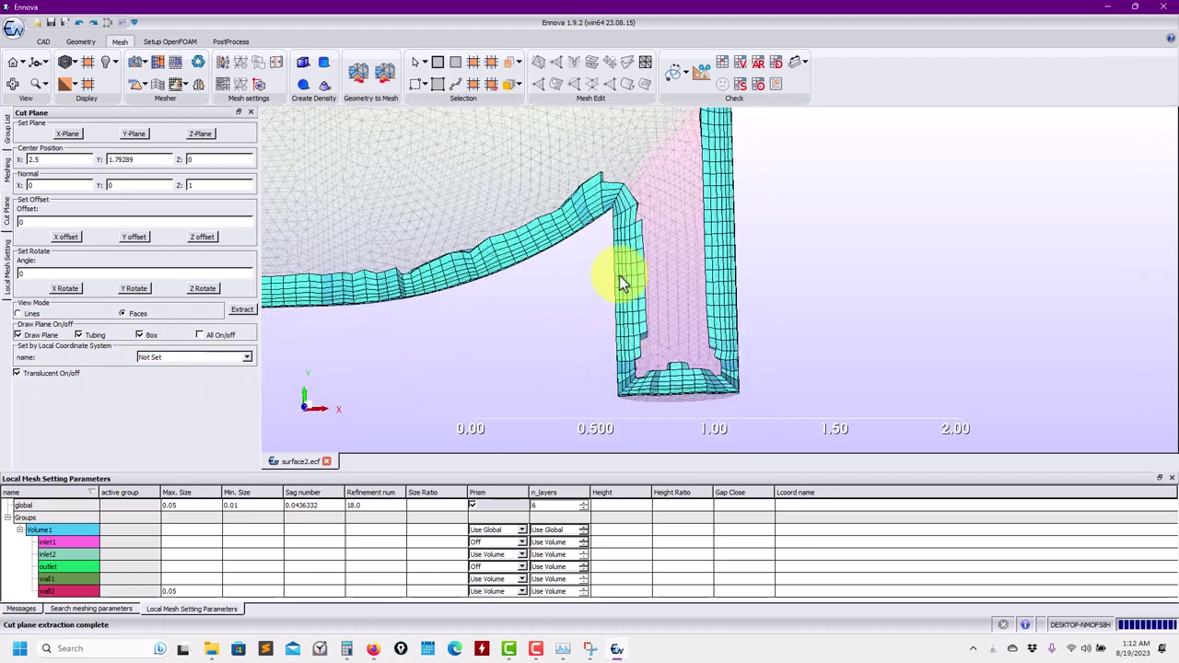
{"action": "scroll", "coordinate": [597, 267], "scroll_direction": "up", "scroll_amount": 3}
{"action": "scroll", "coordinate": [597, 267], "scroll_direction": "up", "scroll_amount": 3}
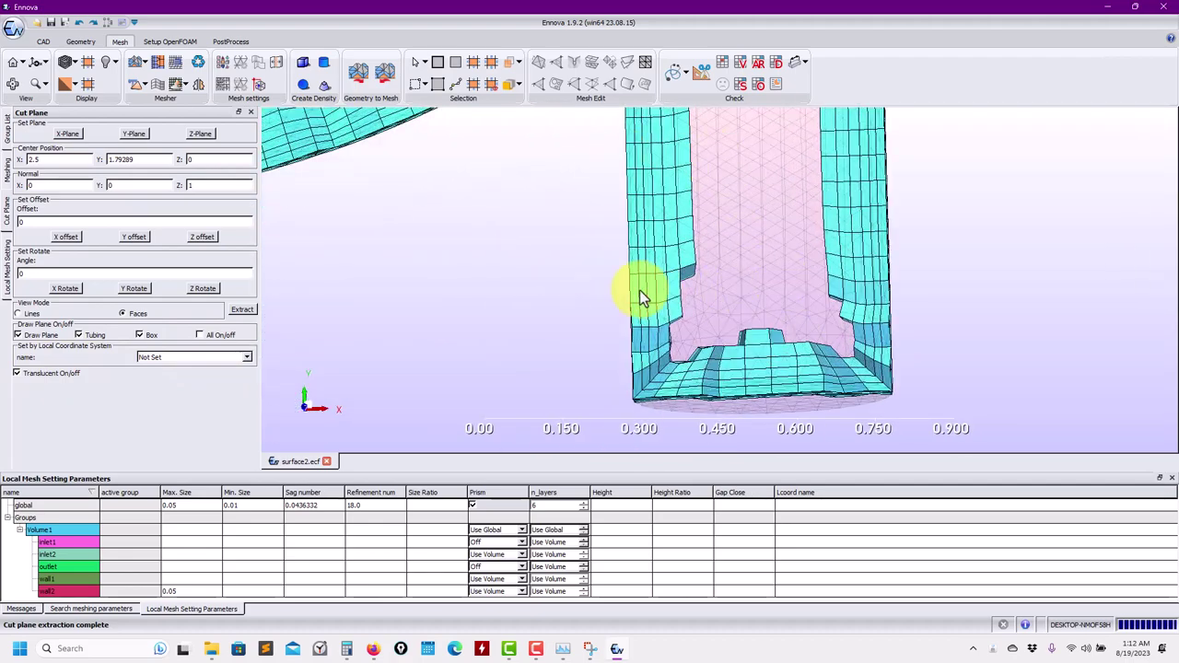
{"action": "middle_click_drag", "start_coordinate": [683, 235], "coordinate": [586, 263]}
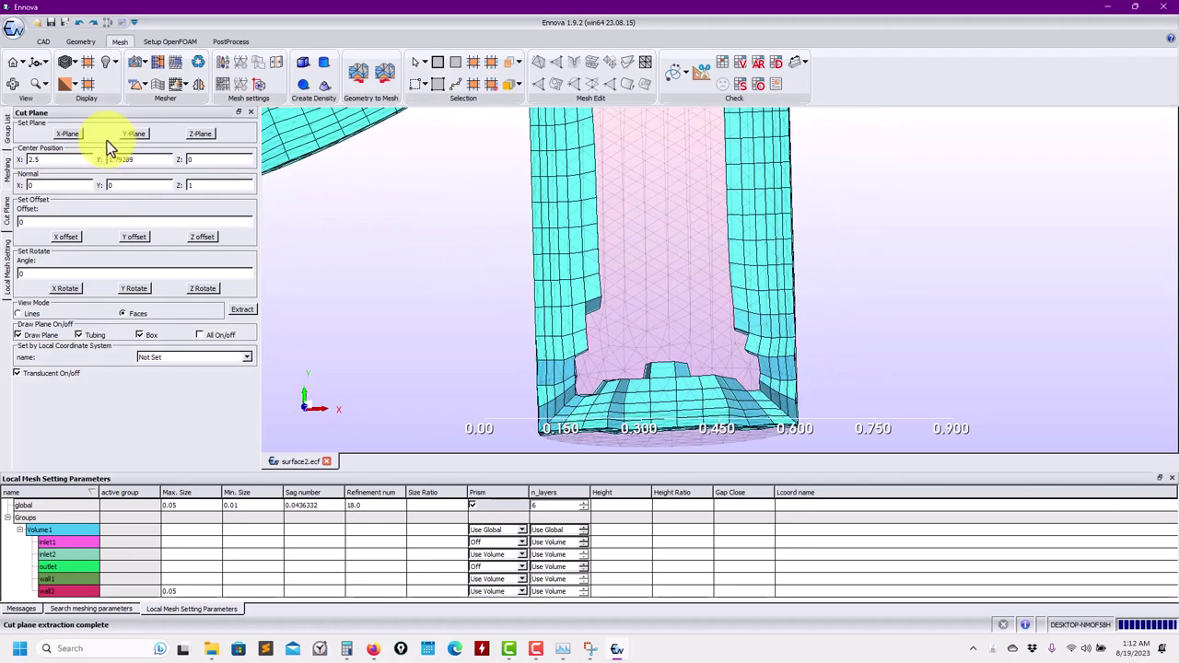
Step: Turn off the Polyhedral Mesh option and generate the volume mesh, replacing the existing mesh
{"action": "left_click", "coordinate": [146, 84]}
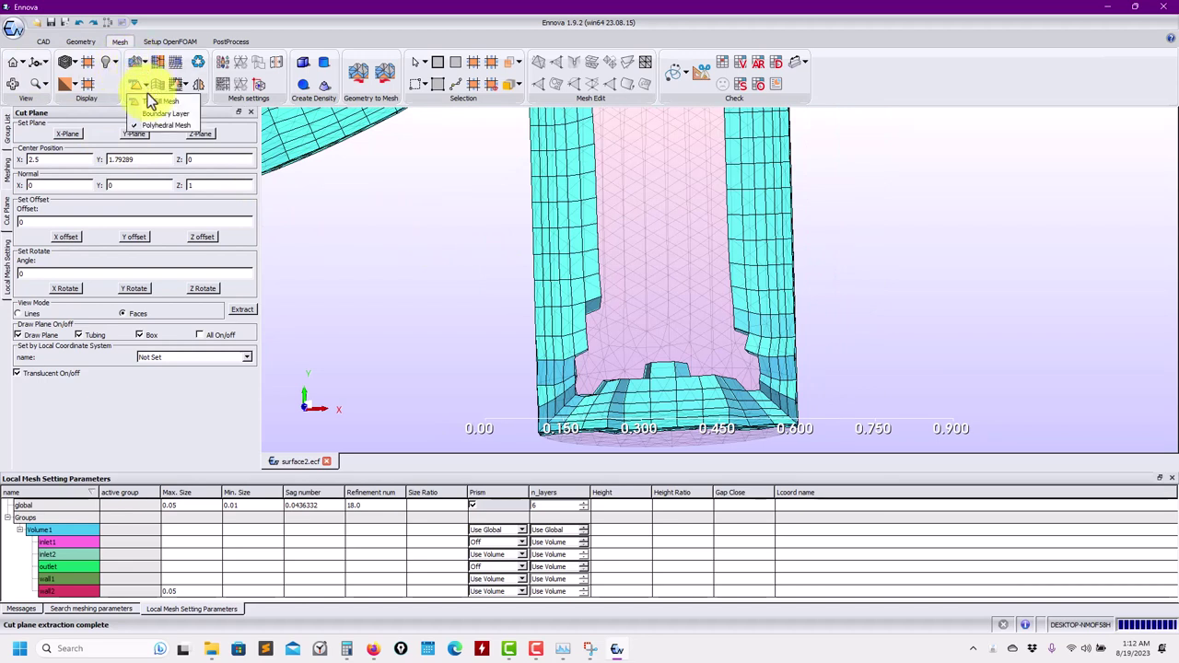
{"action": "left_click", "coordinate": [141, 128]}
{"action": "left_click", "coordinate": [143, 84]}
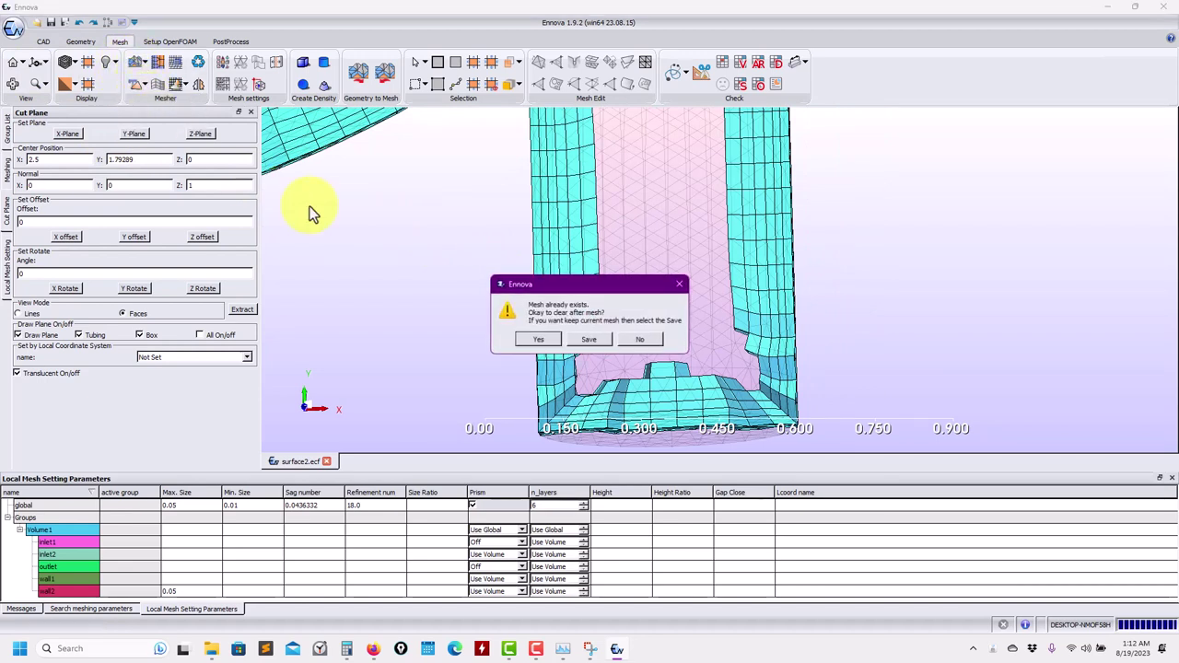
{"action": "left_click", "coordinate": [542, 340]}
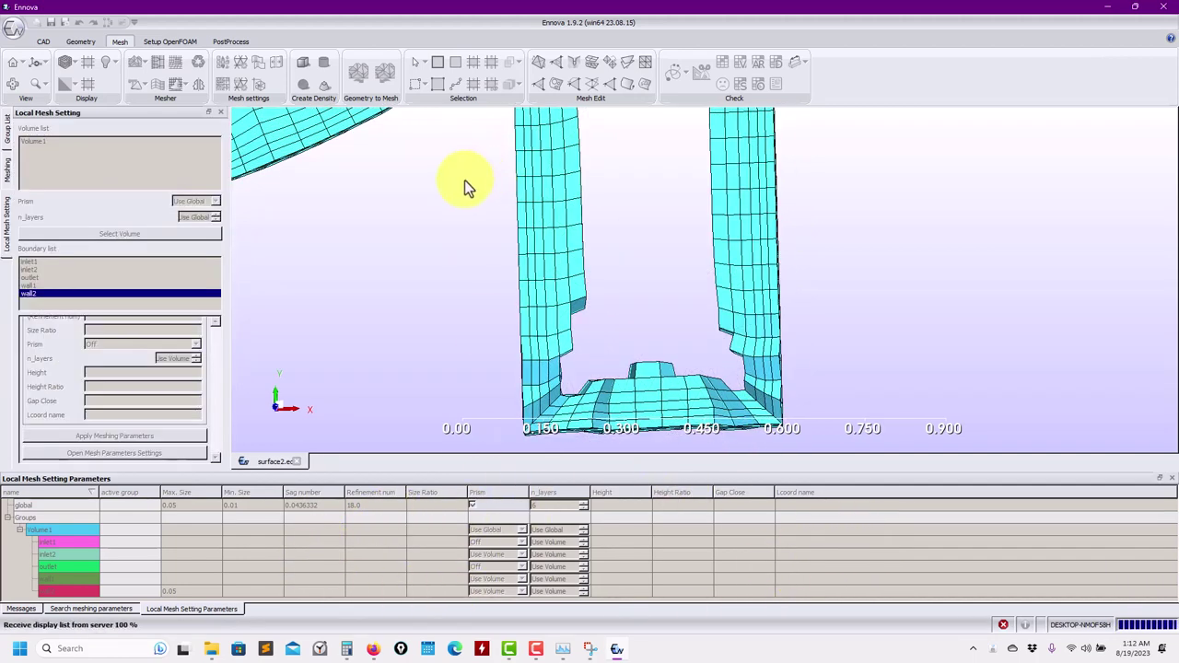
Step: Extract a Z-plane cross-section of the tetrahedral volume mesh, hide the cut plane, and inspect the core and layers around the branch
{"action": "scroll", "coordinate": [597, 255], "scroll_direction": "down", "scroll_amount": 4}
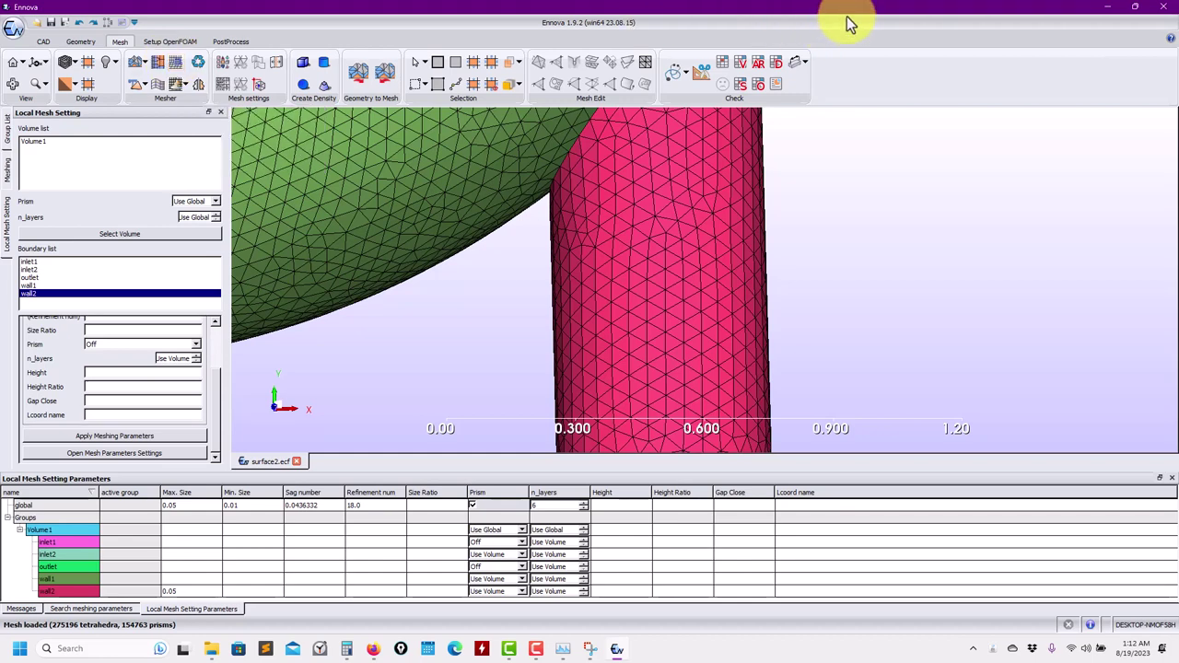
{"action": "left_click", "coordinate": [700, 72]}
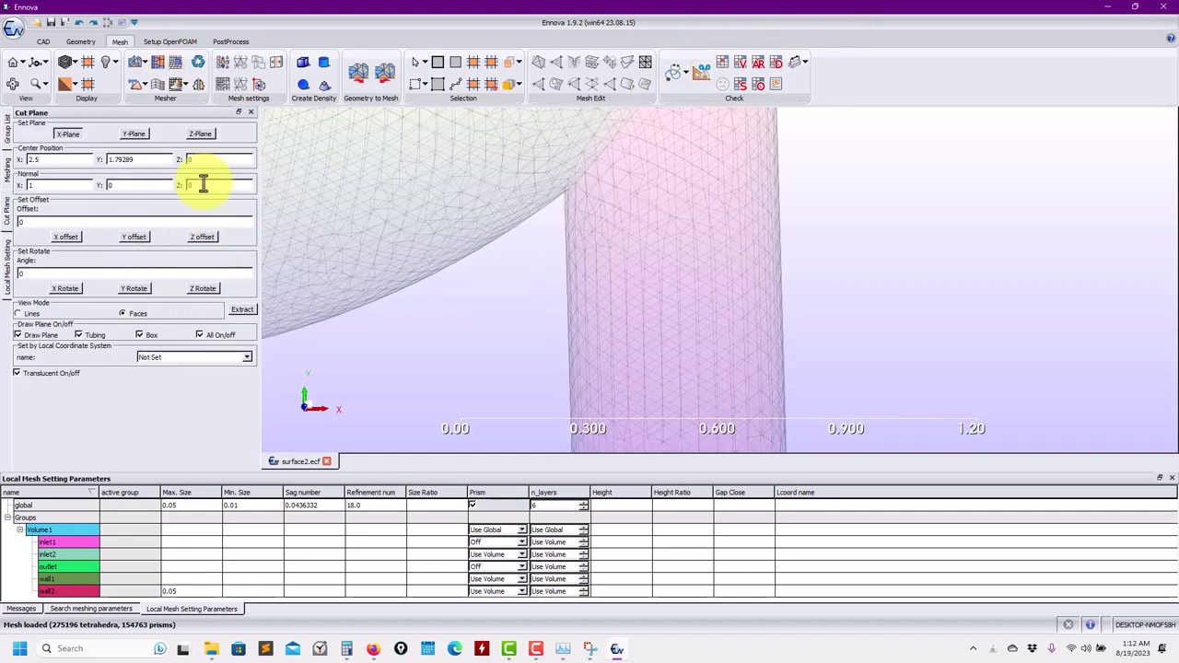
{"action": "left_click", "coordinate": [199, 134]}
{"action": "left_click", "coordinate": [238, 311]}
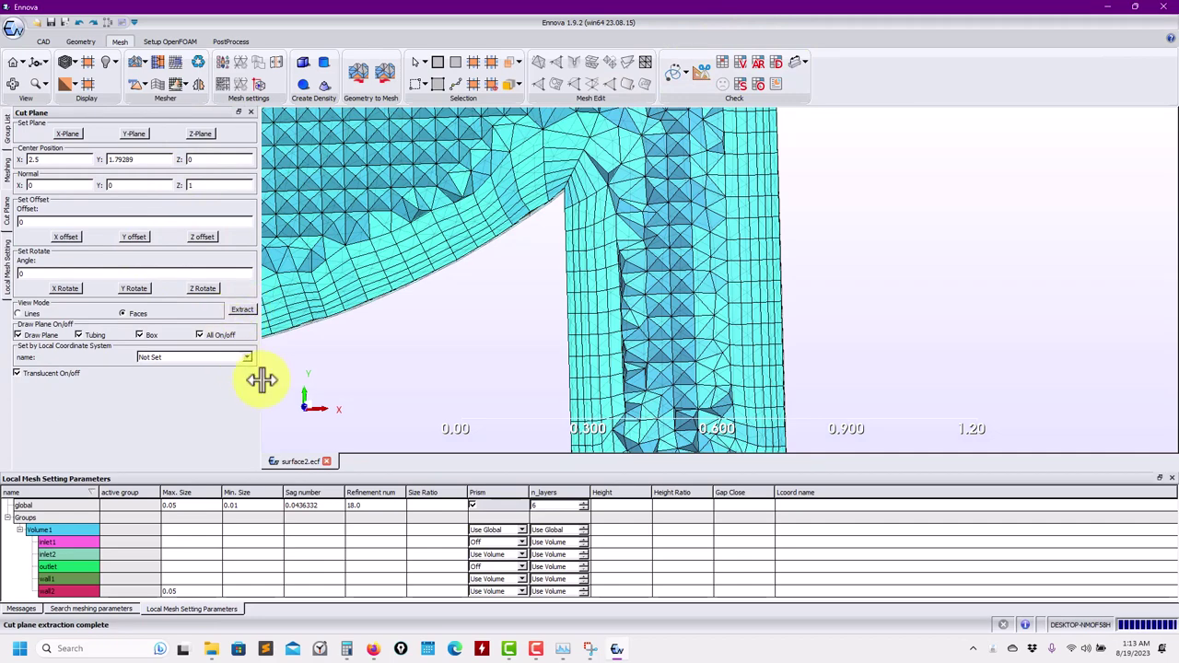
{"action": "left_click", "coordinate": [199, 335]}
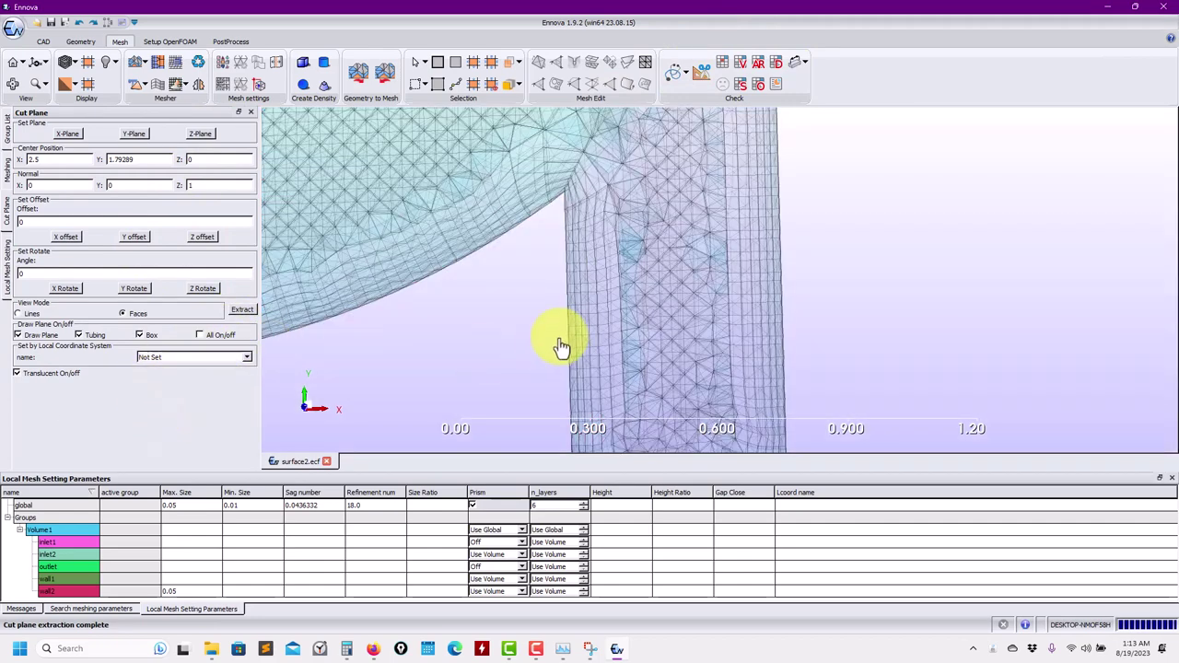
{"action": "left_click", "coordinate": [79, 375]}
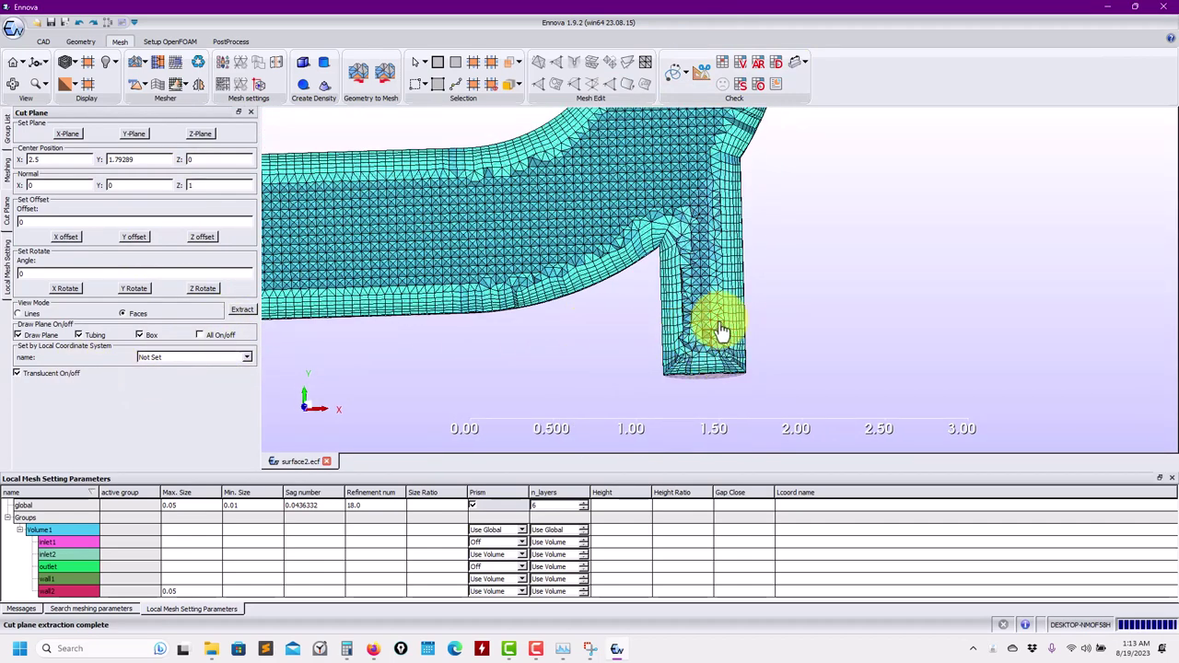
{"action": "middle_click_drag", "start_coordinate": [752, 120], "coordinate": [633, 139]}
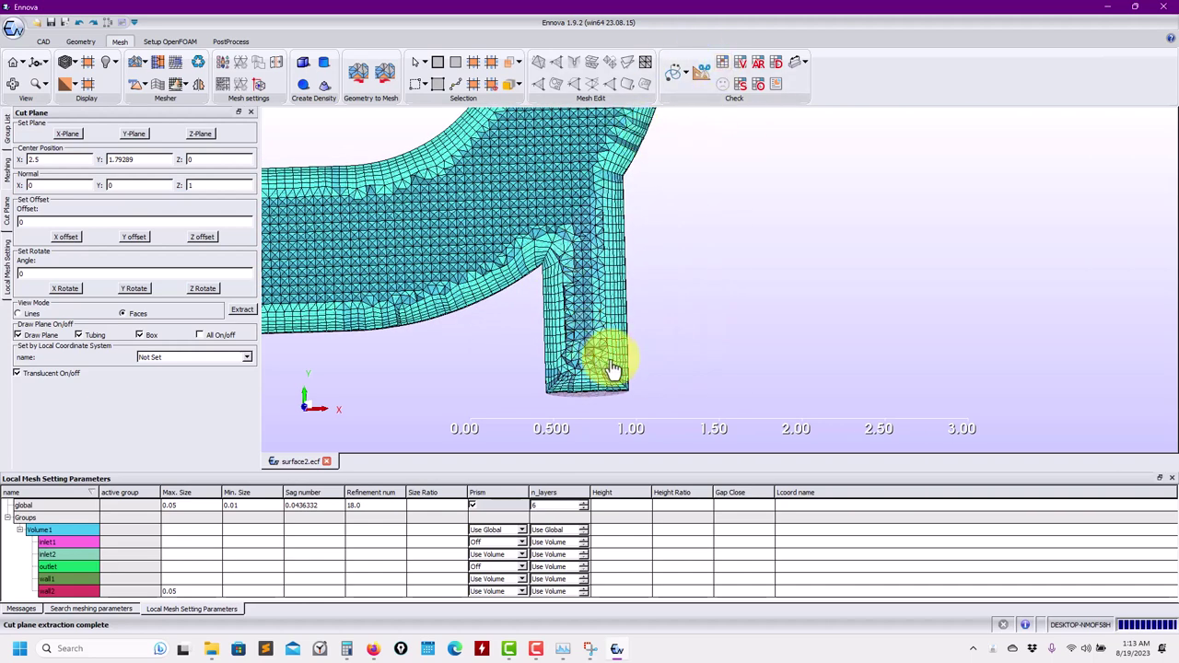
Step: Check the orthogonality of the tetrahedral and prism mesh
{"action": "left_click", "coordinate": [757, 84]}
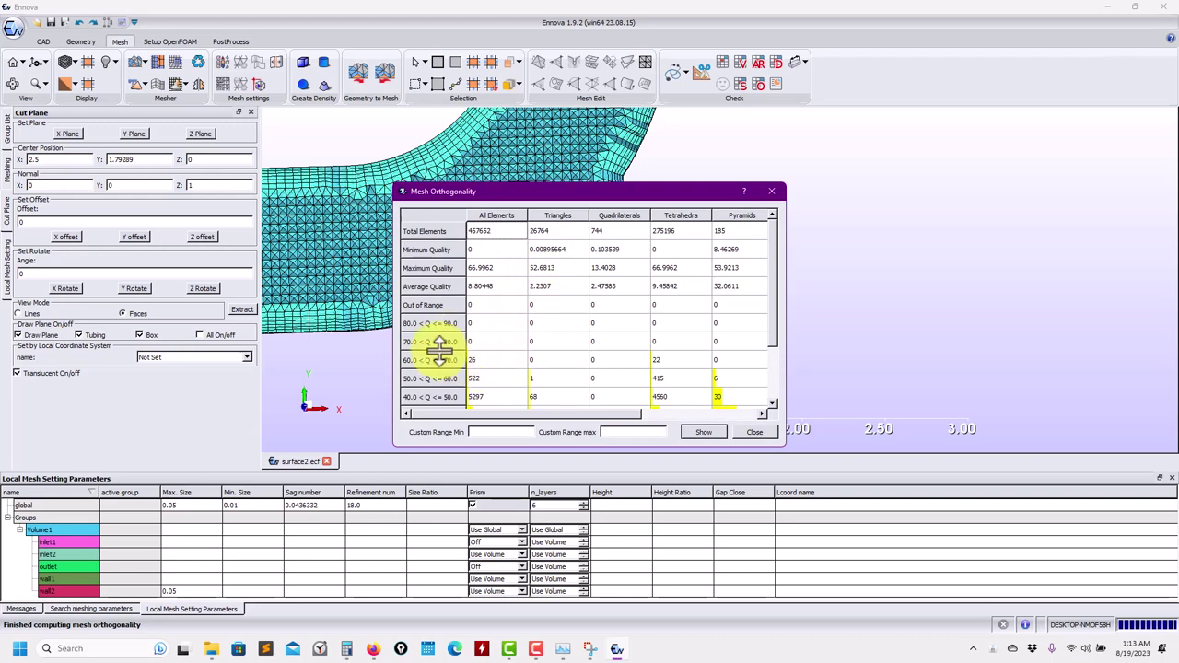
{"action": "left_click", "coordinate": [767, 192]}
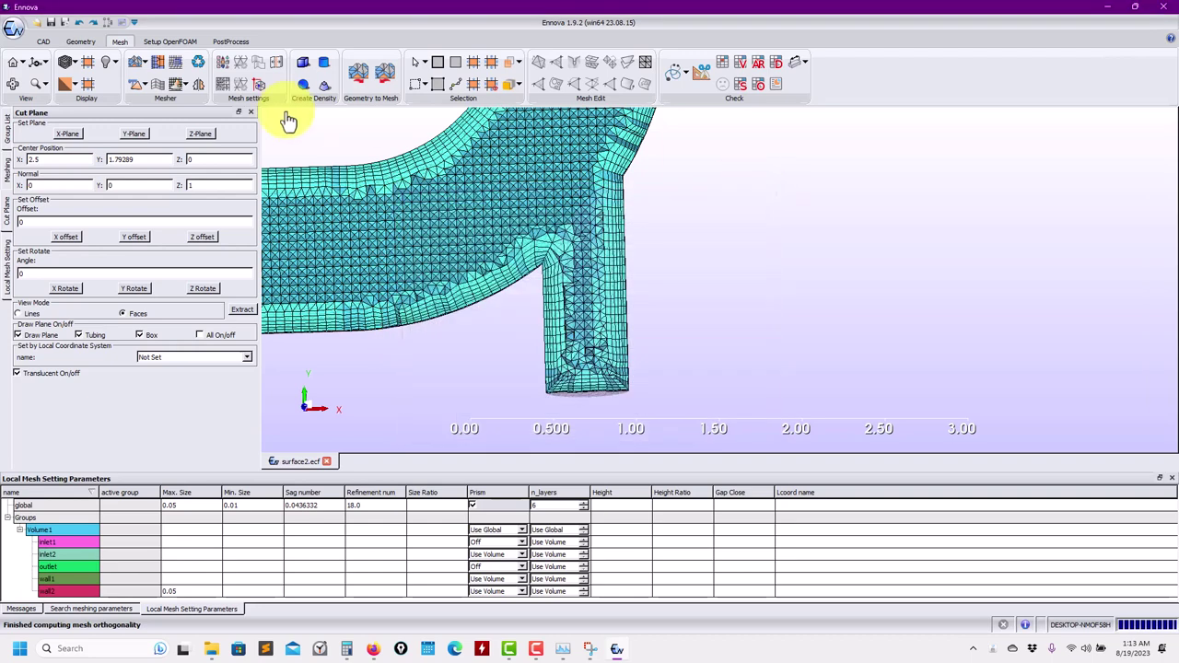
Step: Turn the Polyhedral Mesh option back on, check the current mesh's quality, and regenerate the volume mesh as polyhedra
{"action": "left_click", "coordinate": [146, 86]}
{"action": "left_click", "coordinate": [154, 126]}
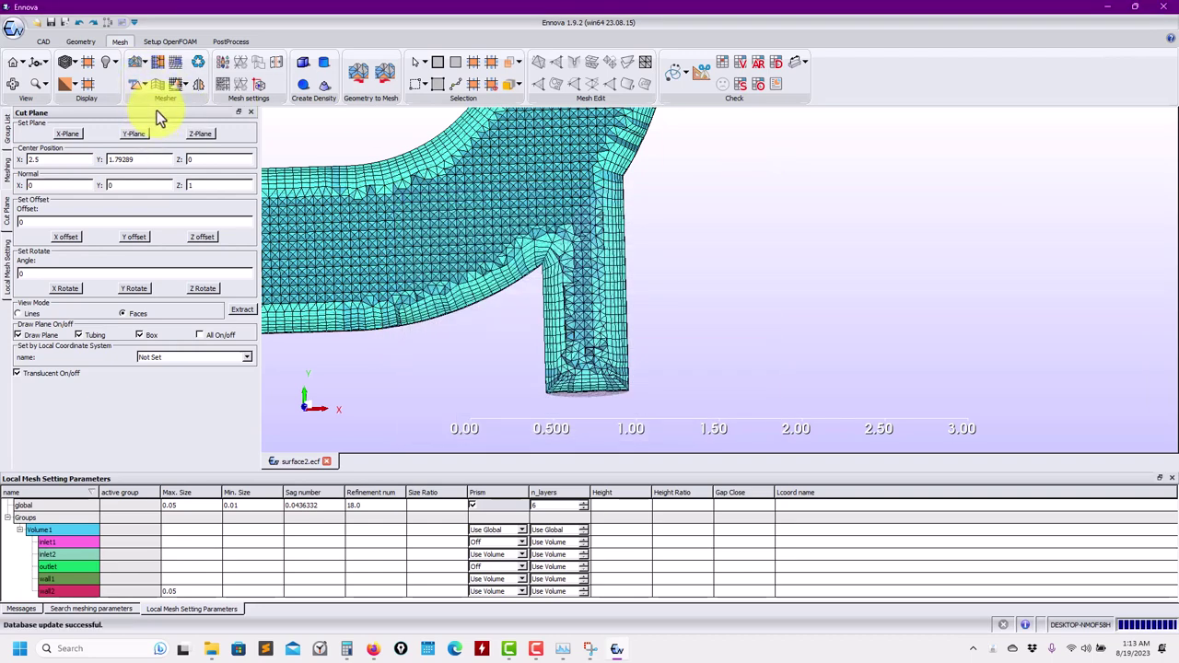
{"action": "left_click", "coordinate": [727, 70]}
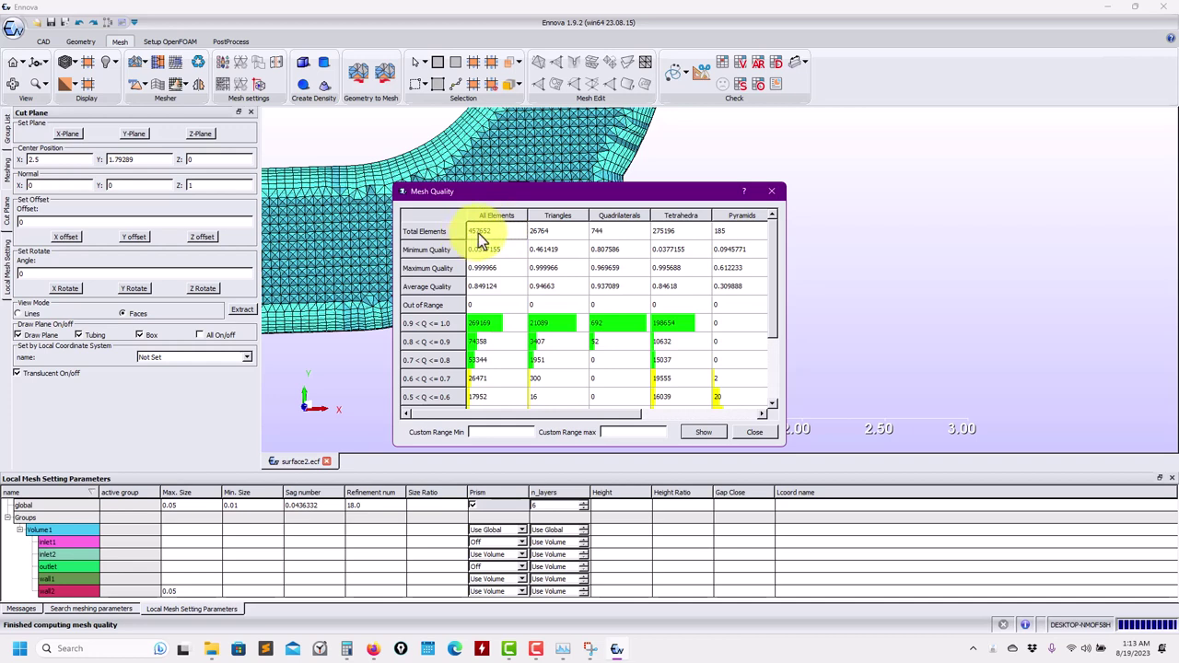
{"action": "left_click", "coordinate": [771, 193]}
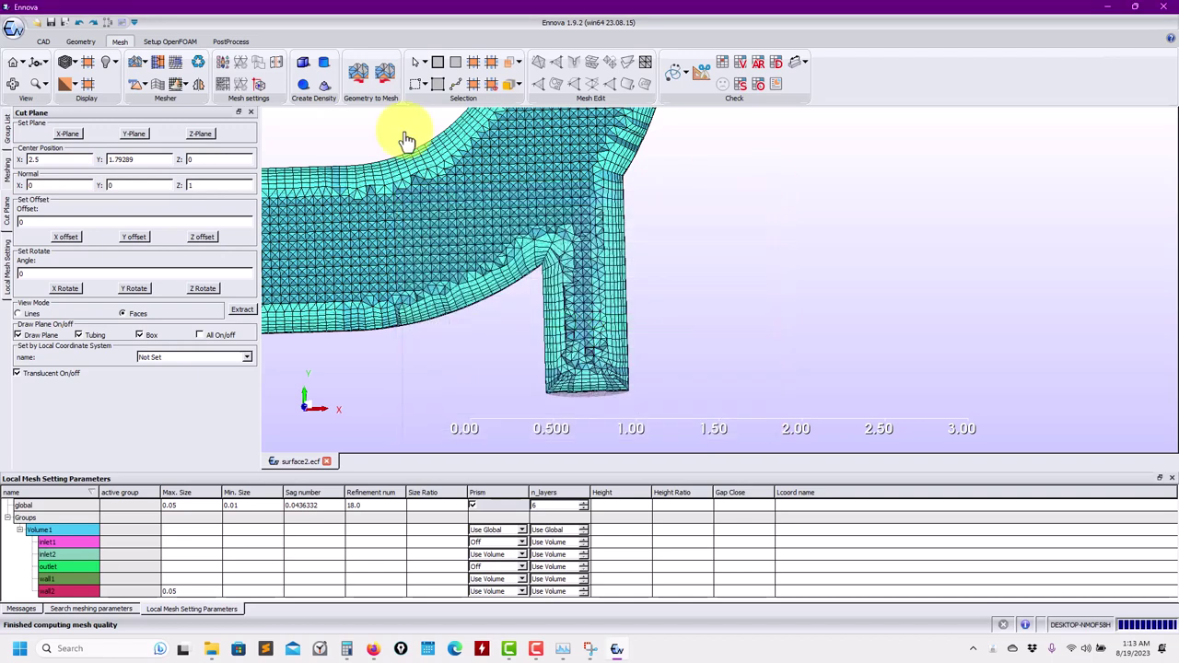
{"action": "left_click", "coordinate": [135, 84]}
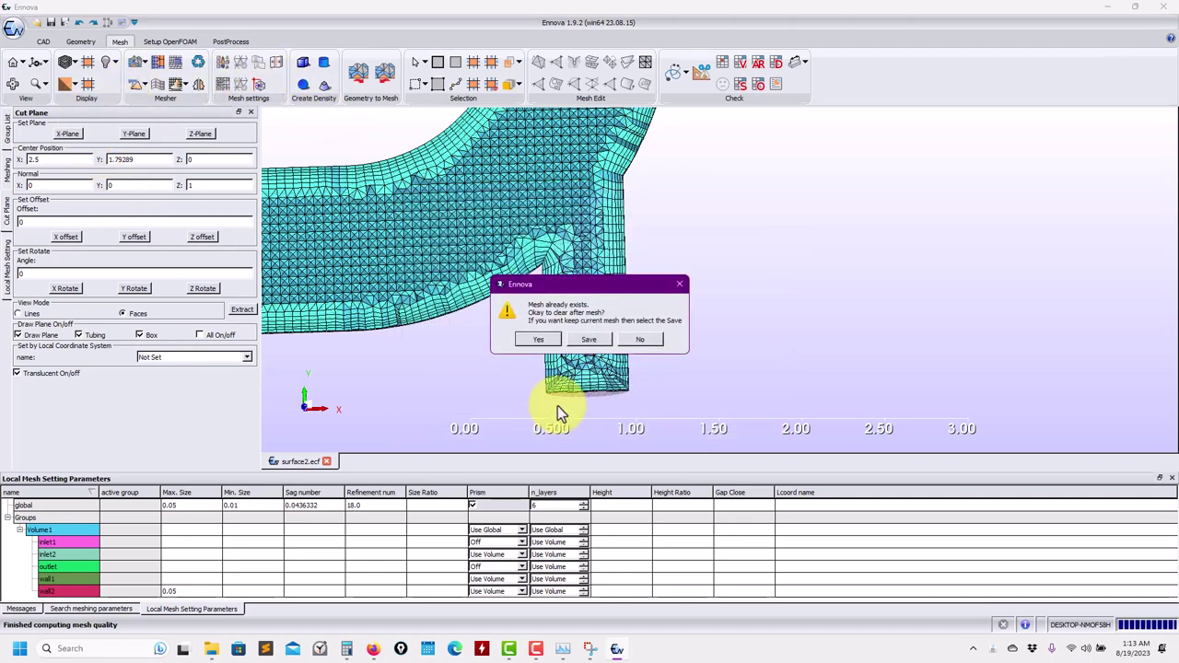
{"action": "left_click", "coordinate": [542, 341]}
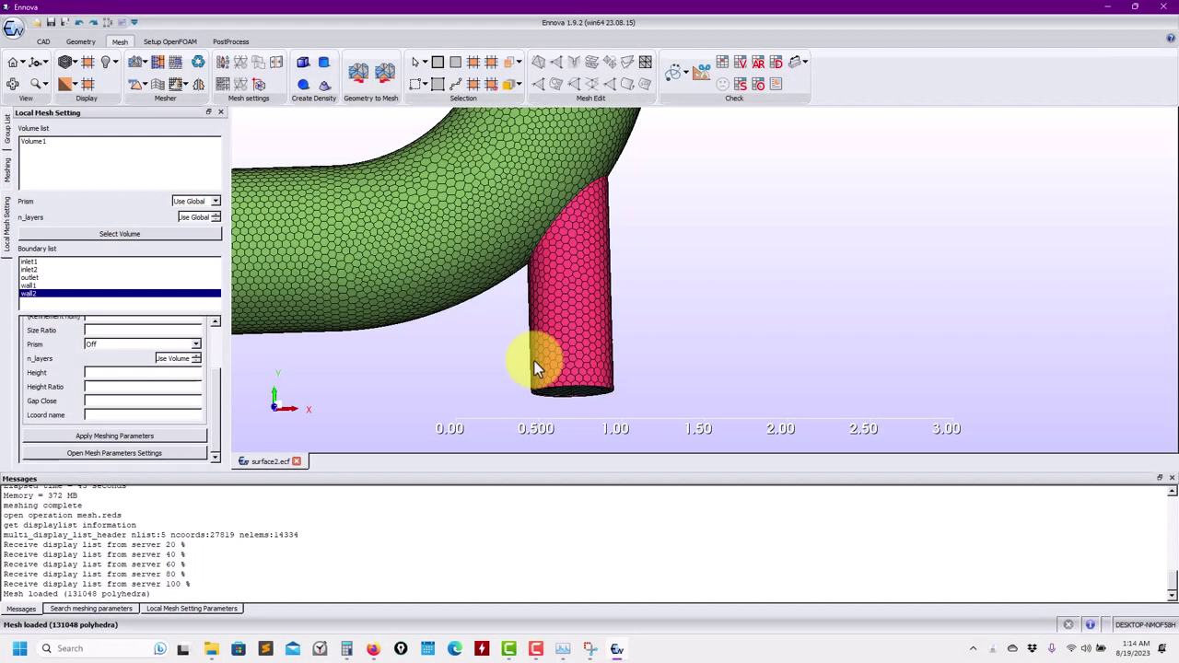
Step: Extract a Z-plane cross-section of the regenerated polyhedral volume mesh and turn off the cut plane drawing
{"action": "middle_click_drag", "start_coordinate": [469, 326], "coordinate": [709, 343]}
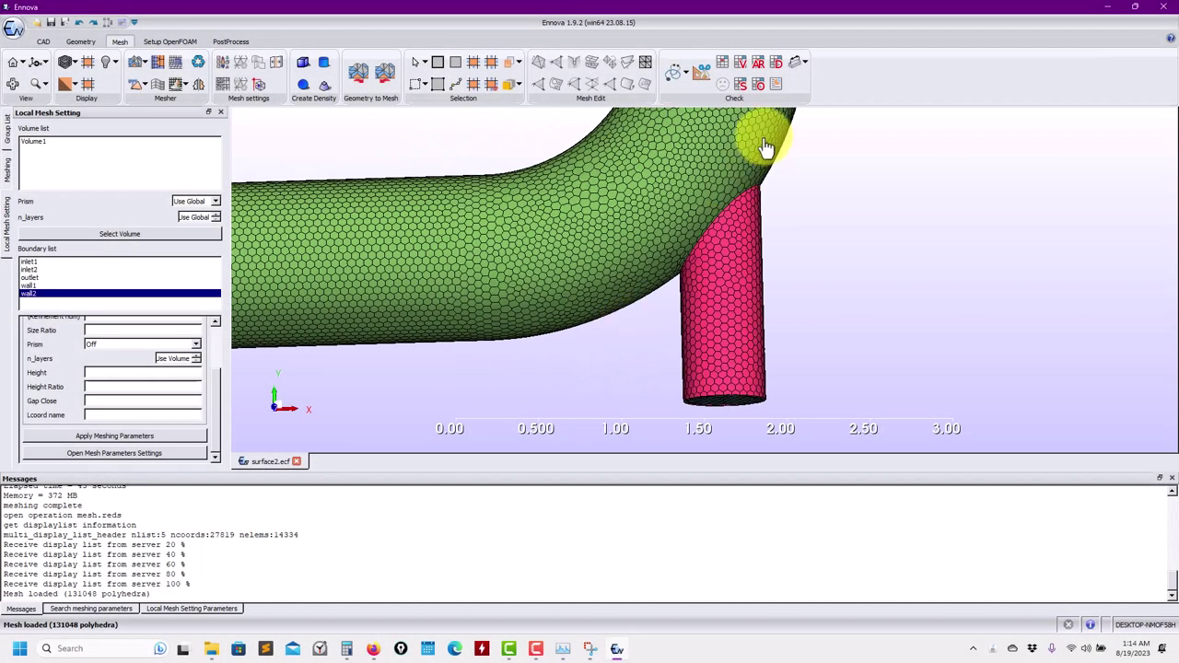
{"action": "left_click", "coordinate": [705, 72]}
{"action": "left_click", "coordinate": [194, 136]}
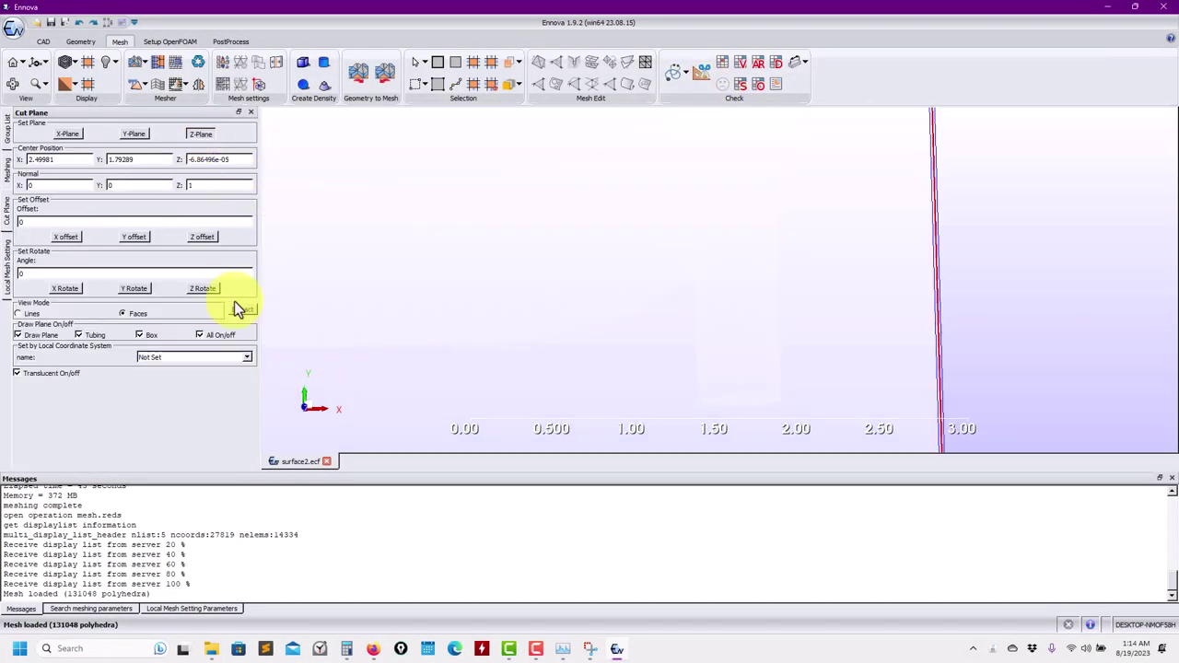
{"action": "left_click", "coordinate": [238, 309]}
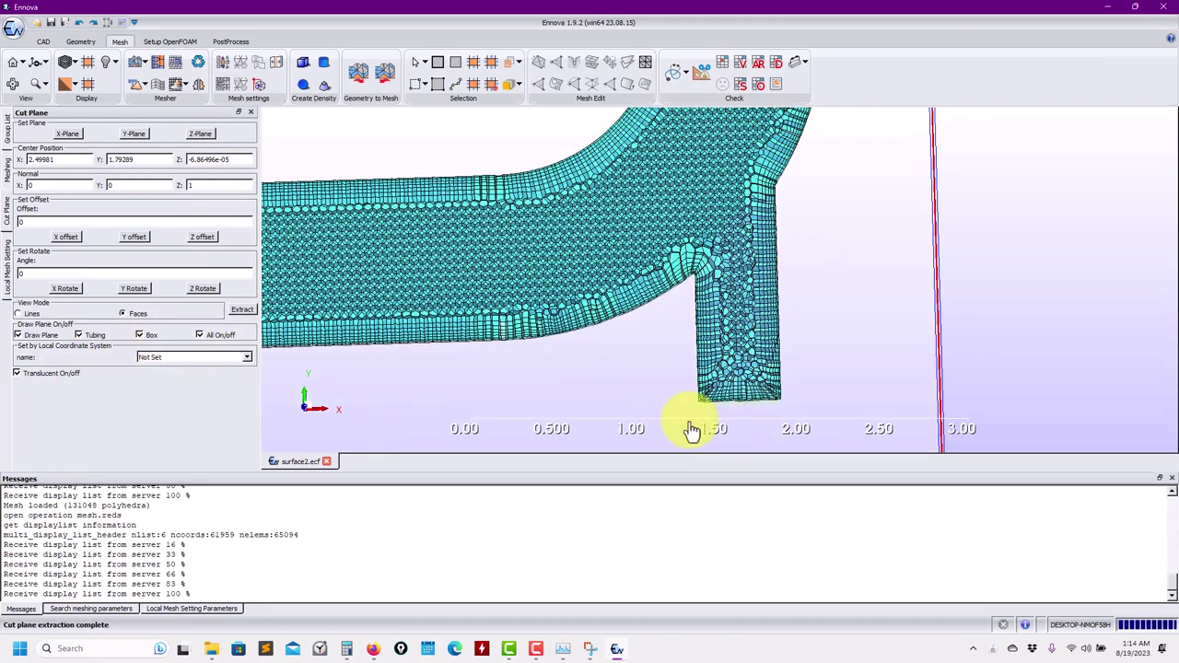
{"action": "left_click", "coordinate": [201, 335]}
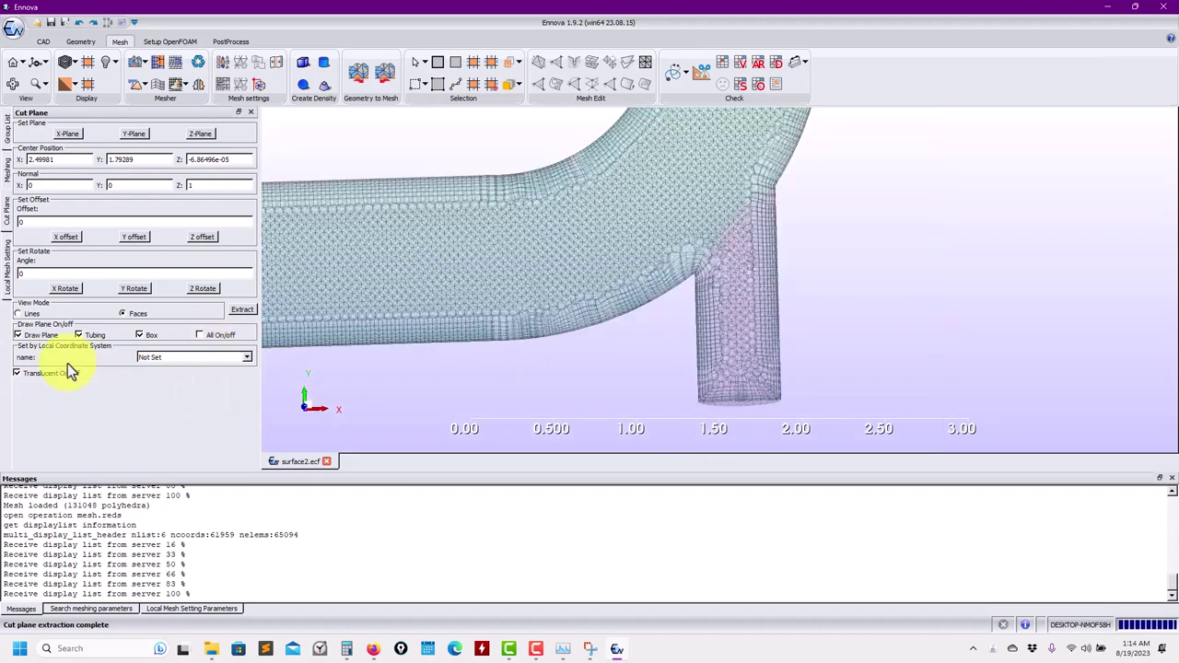
Step: Check the quality of the sectioned polyhedral mesh across all element types
{"action": "scroll", "coordinate": [396, 350], "scroll_direction": "up", "scroll_amount": 5}
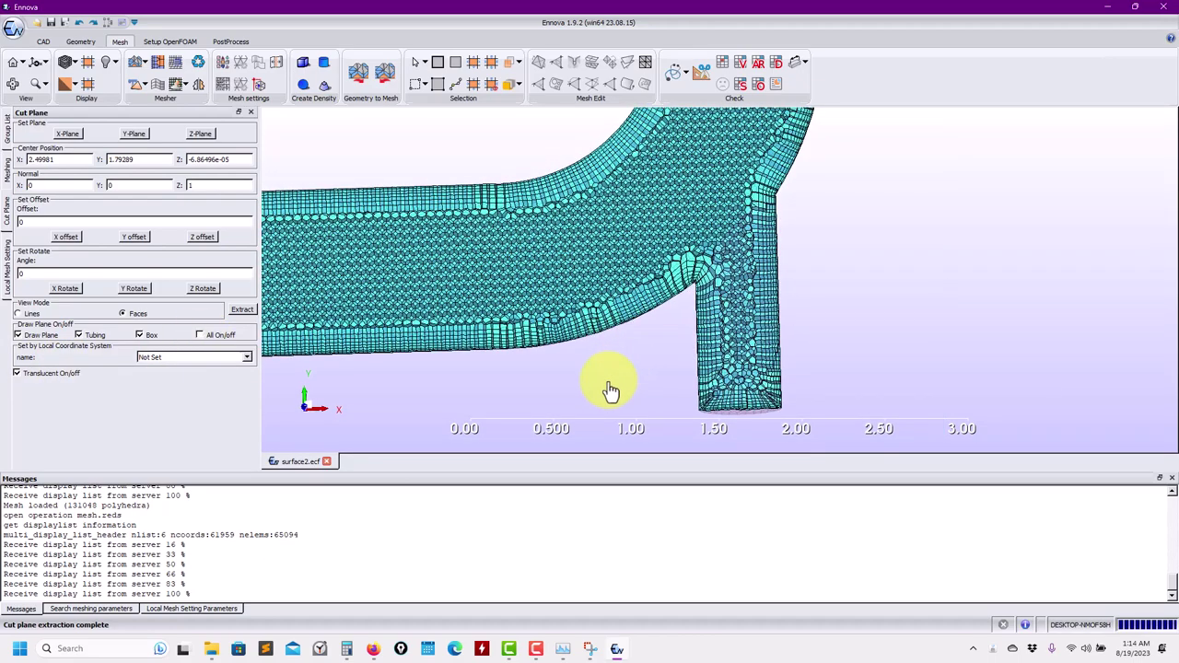
{"action": "middle_click_drag", "start_coordinate": [700, 376], "coordinate": [695, 308]}
{"action": "scroll", "coordinate": [695, 309], "scroll_direction": "down", "scroll_amount": 3}
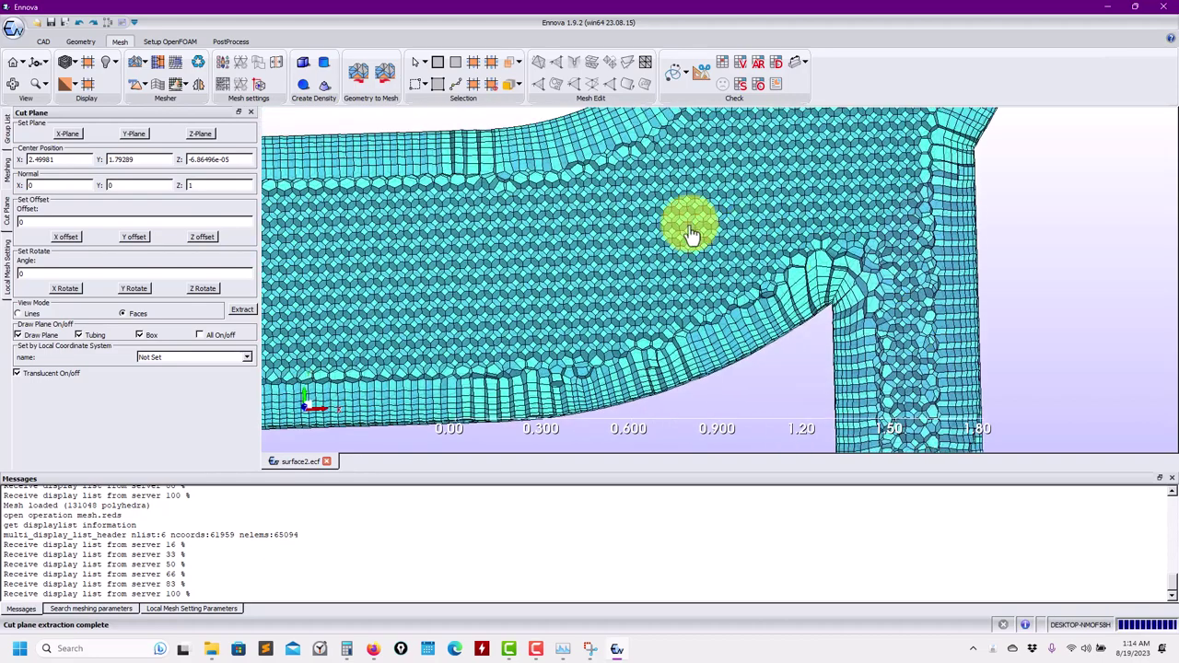
{"action": "middle_click_drag", "start_coordinate": [813, 237], "coordinate": [691, 243]}
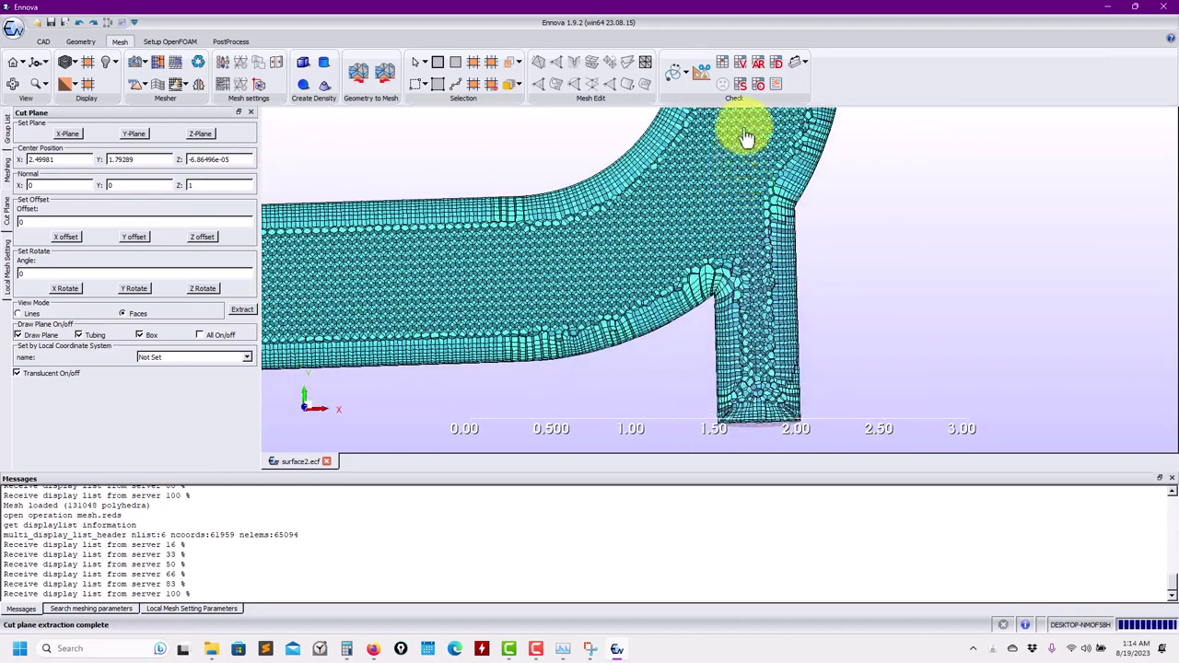
{"action": "left_click", "coordinate": [727, 71]}
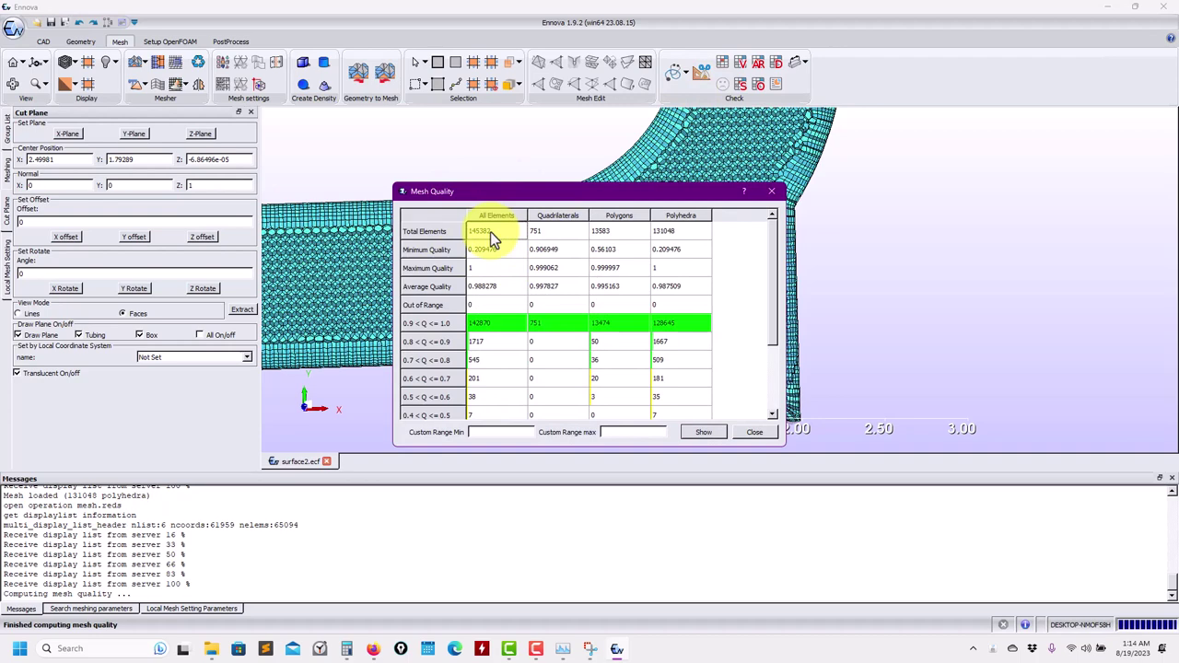
{"action": "left_click", "coordinate": [770, 193]}
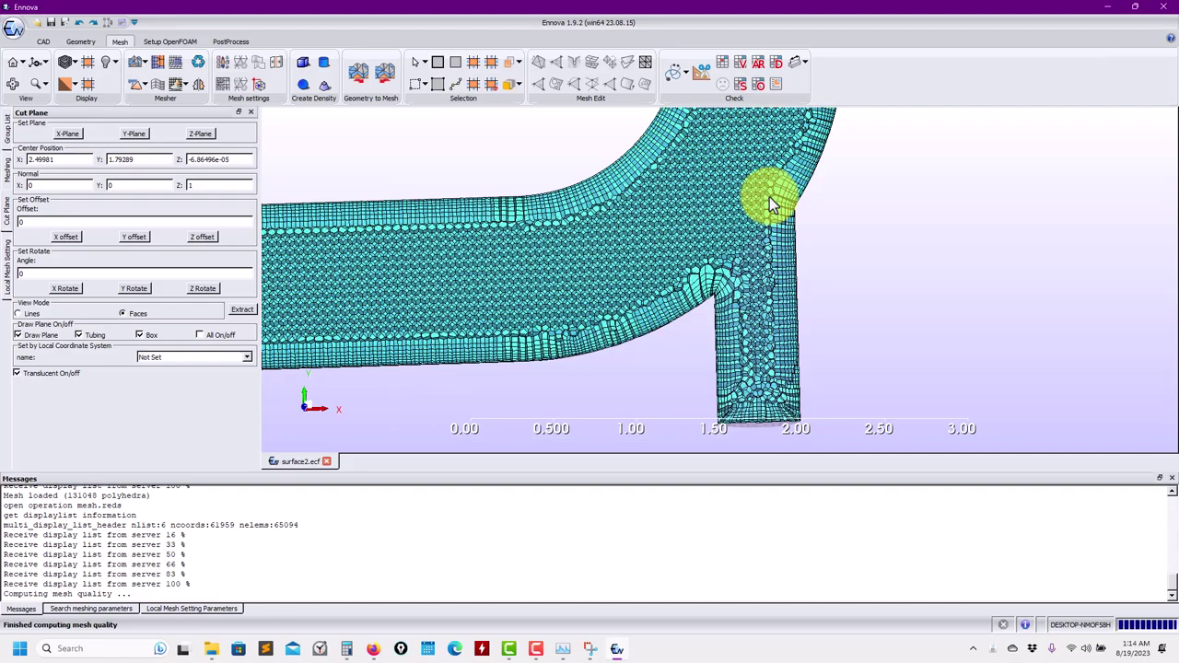
Step: Examine the polyhedral core cells and boundary layers along the straight pipe section up to its open end
{"action": "scroll", "coordinate": [626, 255], "scroll_direction": "up", "scroll_amount": 3}
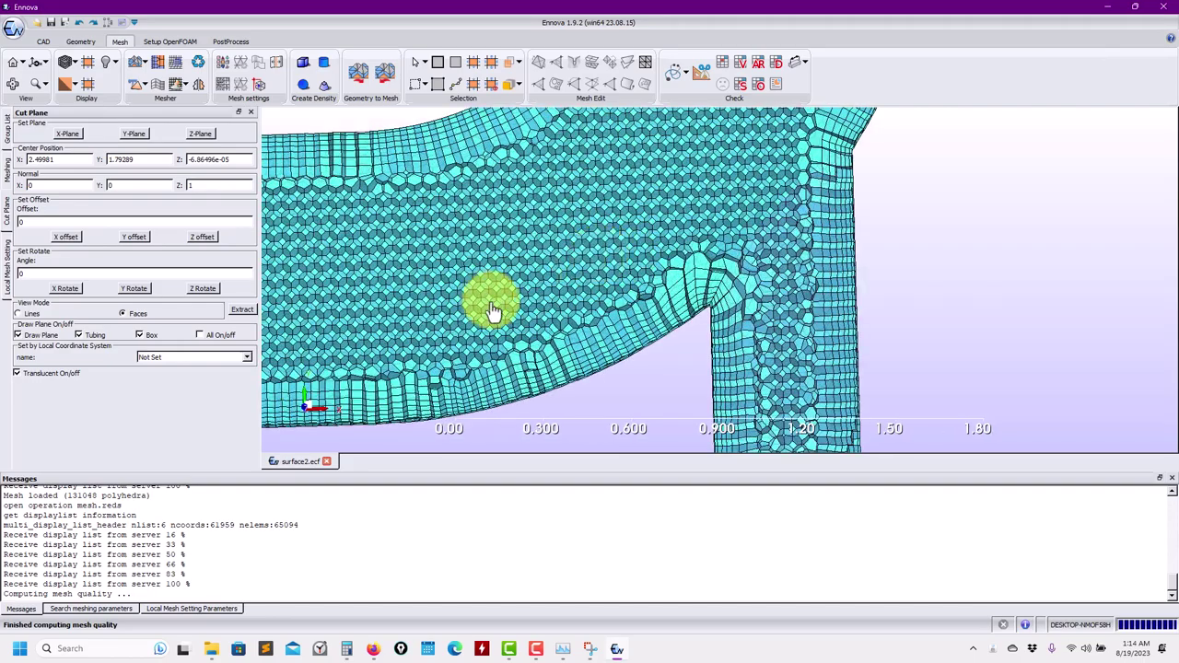
{"action": "scroll", "coordinate": [697, 311], "scroll_direction": "up", "scroll_amount": 5}
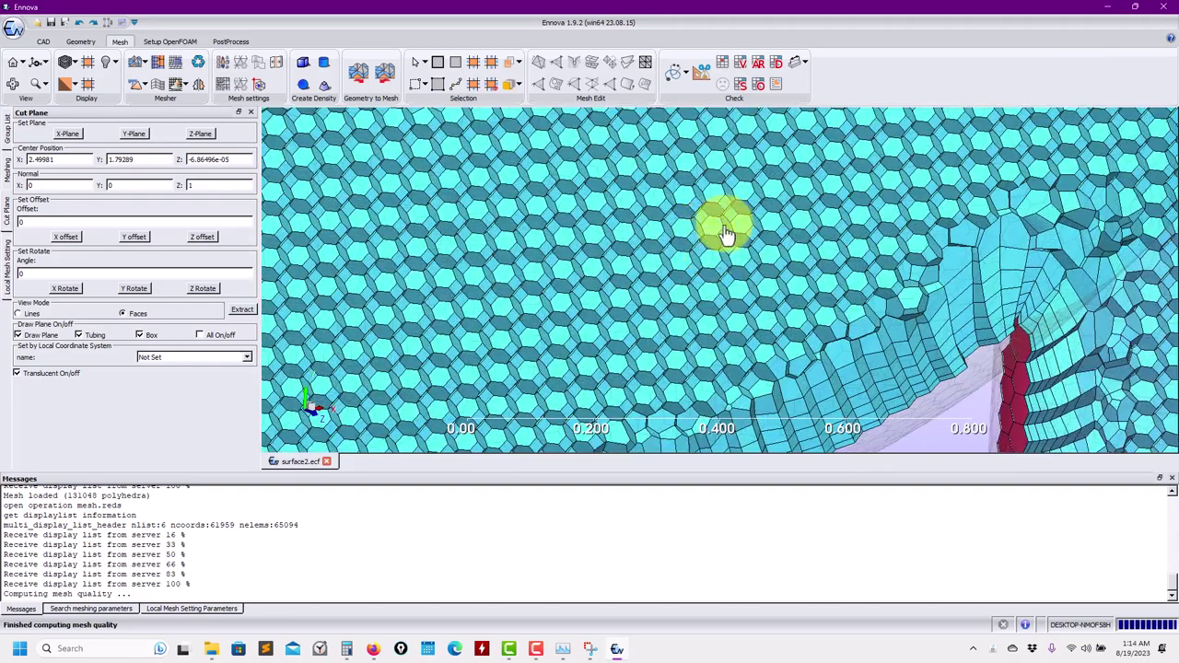
{"action": "scroll", "coordinate": [776, 221], "scroll_direction": "up", "scroll_amount": 2}
{"action": "scroll", "coordinate": [750, 255], "scroll_direction": "down", "scroll_amount": 4}
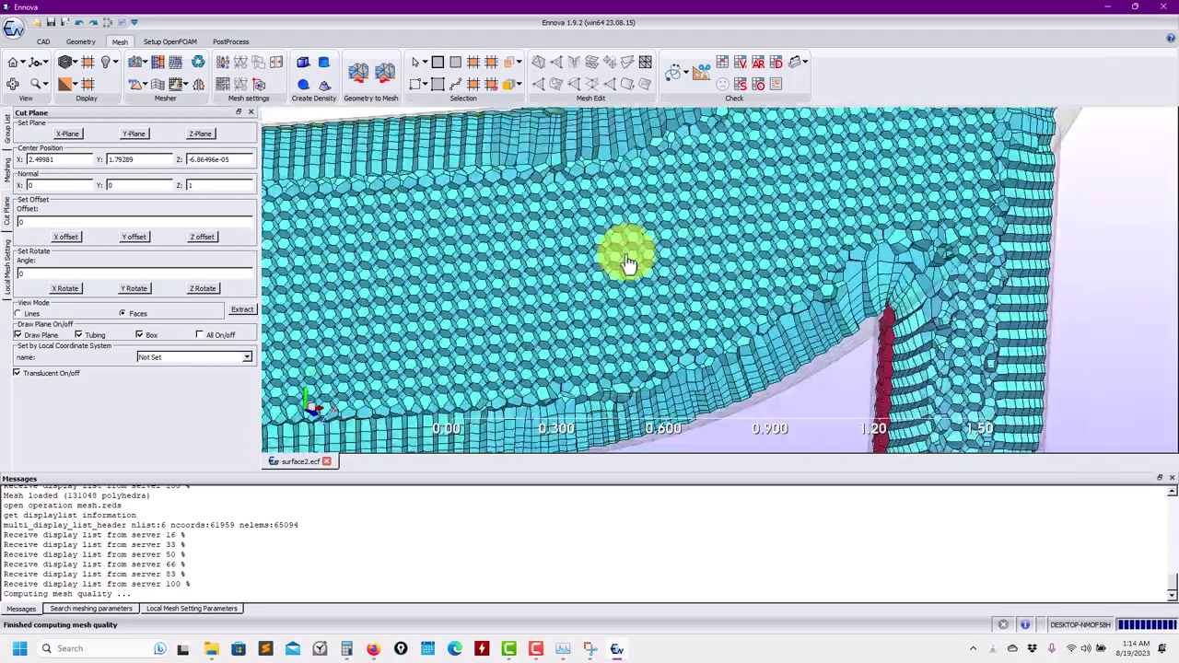
{"action": "scroll", "coordinate": [626, 264], "scroll_direction": "down", "scroll_amount": 5}
{"action": "scroll", "coordinate": [832, 309], "scroll_direction": "down", "scroll_amount": 2}
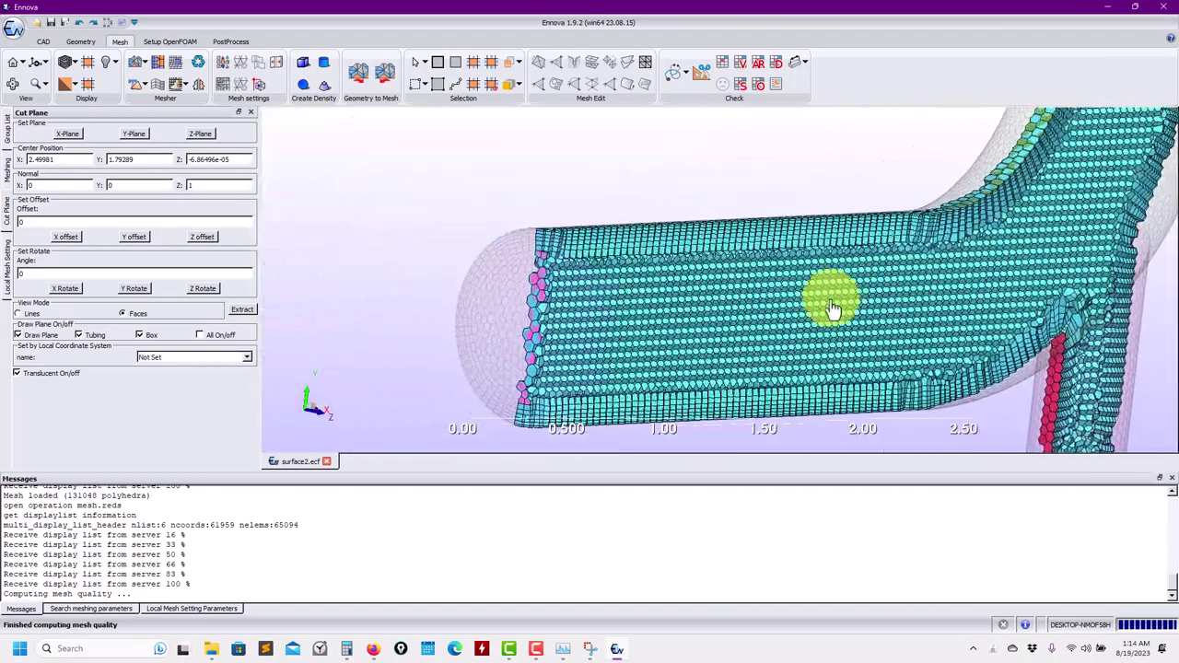
{"action": "scroll", "coordinate": [599, 341], "scroll_direction": "up", "scroll_amount": 5}
{"action": "scroll", "coordinate": [529, 299], "scroll_direction": "up", "scroll_amount": 2}
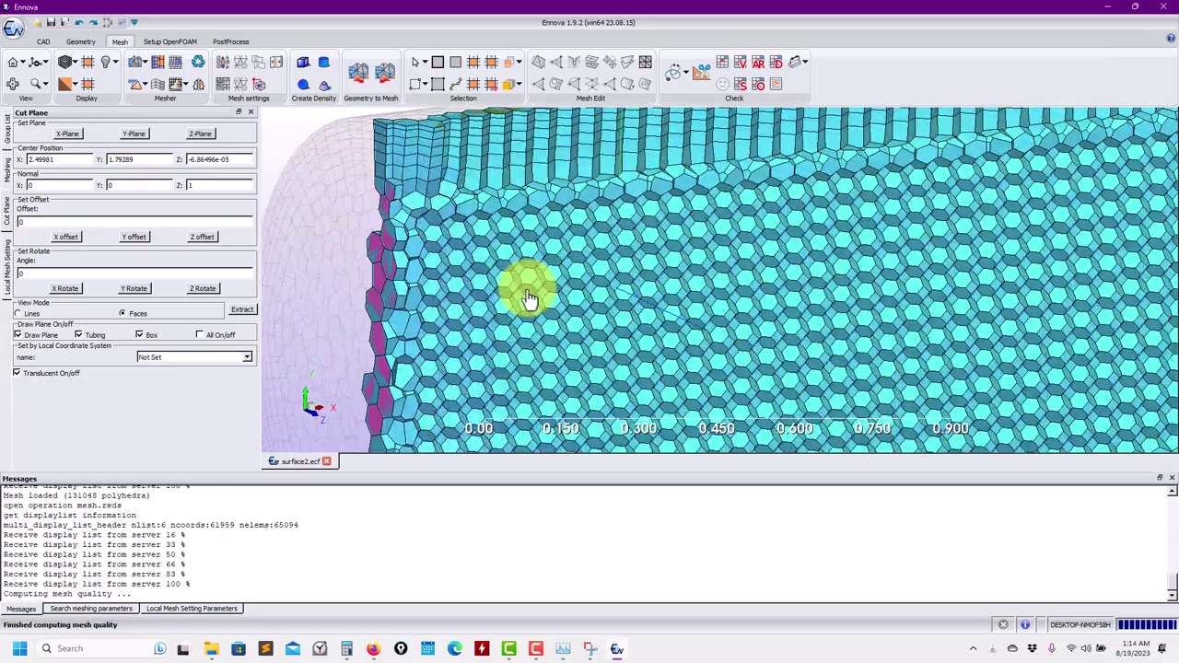
{"action": "left_click_drag", "start_coordinate": [530, 299], "coordinate": [615, 289]}
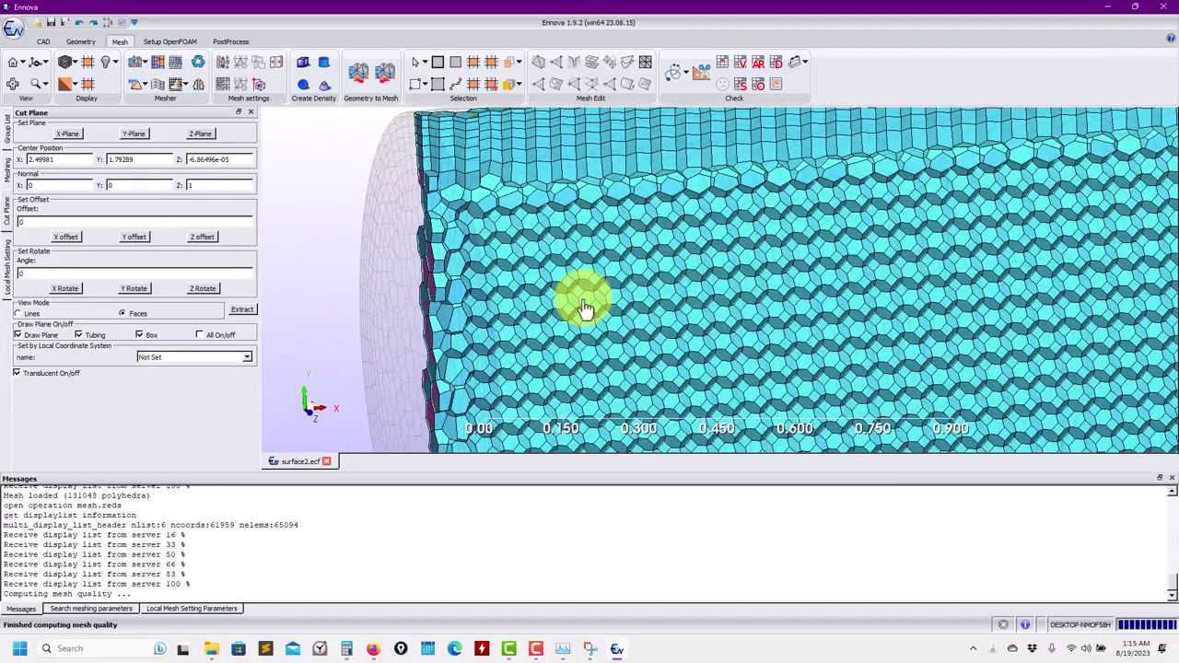
{"action": "scroll", "coordinate": [715, 319], "scroll_direction": "down", "scroll_amount": 2}
{"action": "scroll", "coordinate": [442, 329], "scroll_direction": "down", "scroll_amount": 3}
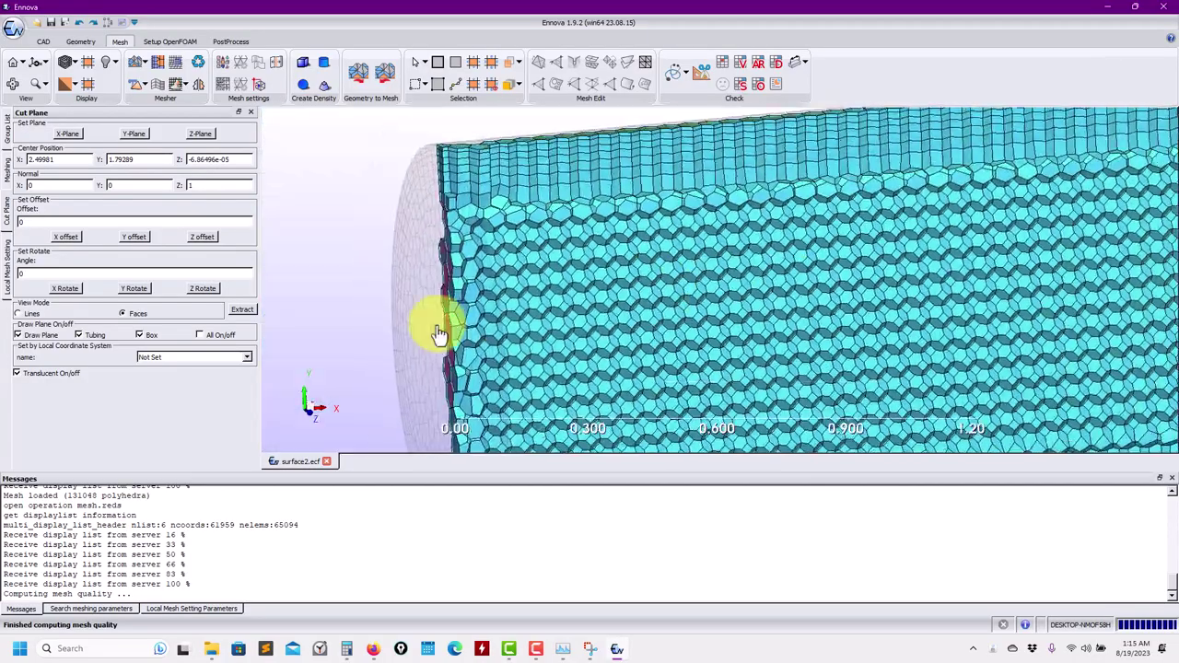
{"action": "scroll", "coordinate": [810, 284], "scroll_direction": "down", "scroll_amount": 3}
{"action": "scroll", "coordinate": [747, 261], "scroll_direction": "up", "scroll_amount": 2}
{"action": "scroll", "coordinate": [695, 250], "scroll_direction": "down", "scroll_amount": 4}
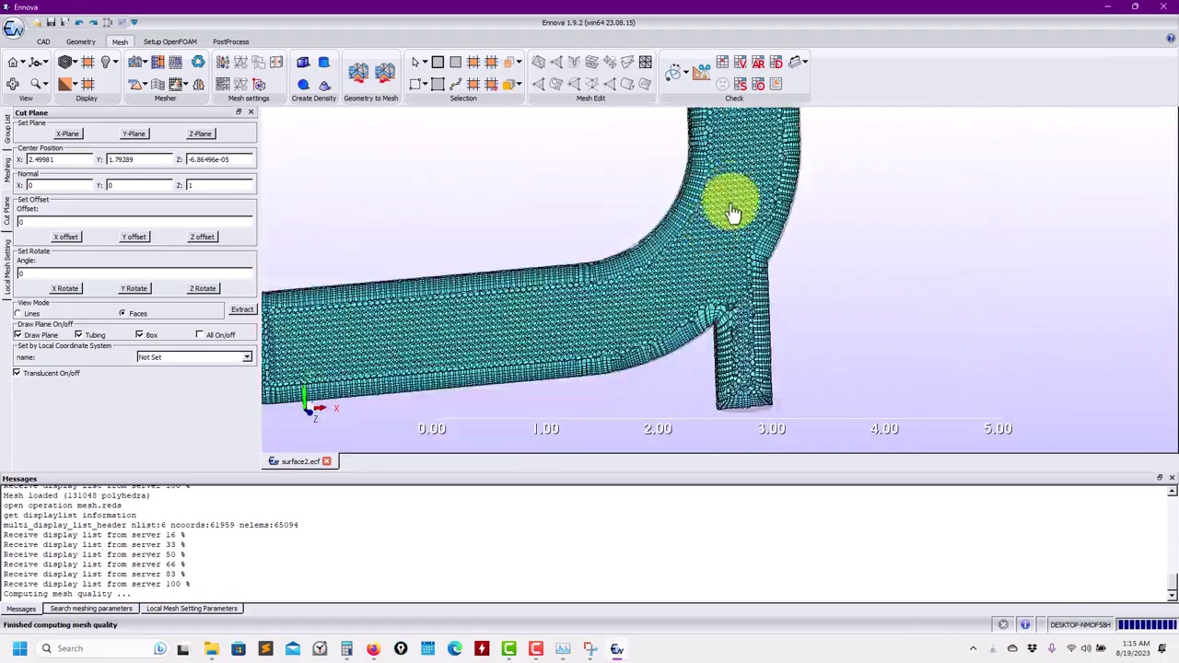
Step: Examine the polyhedral cells and prism layers in the cross-section where the branch pipe joins the bend
{"action": "scroll", "coordinate": [559, 322], "scroll_direction": "down", "scroll_amount": 2}
{"action": "scroll", "coordinate": [613, 277], "scroll_direction": "up", "scroll_amount": 3}
{"action": "scroll", "coordinate": [710, 282], "scroll_direction": "up", "scroll_amount": 2}
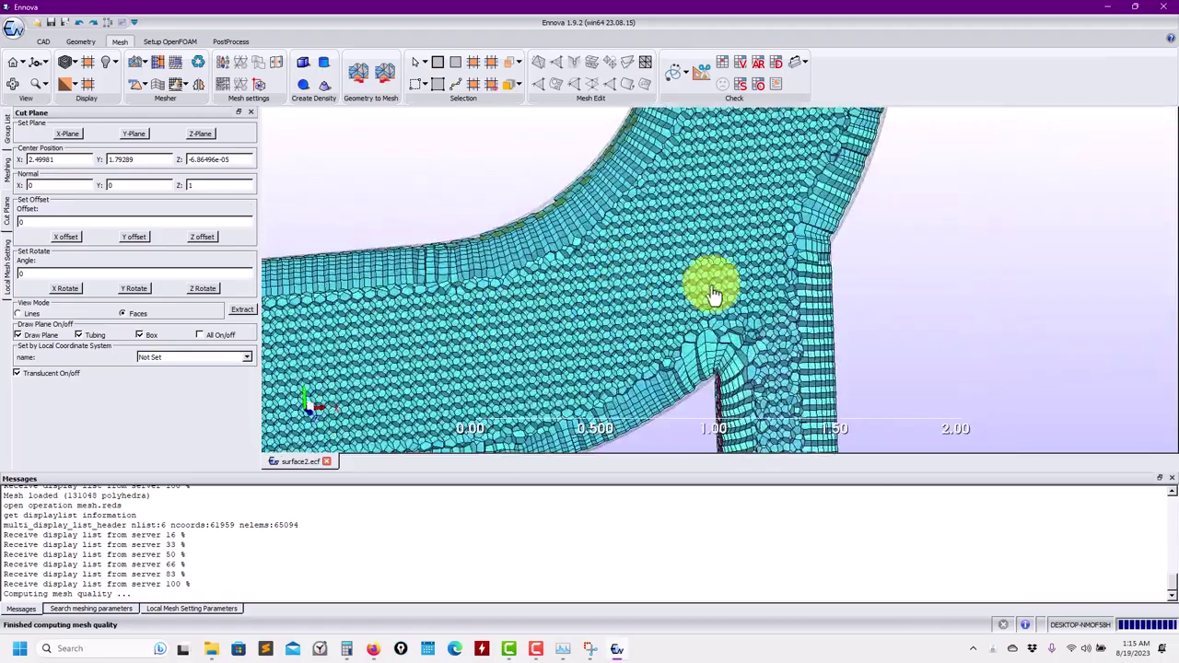
{"action": "scroll", "coordinate": [618, 310], "scroll_direction": "up", "scroll_amount": 2}
{"action": "scroll", "coordinate": [689, 295], "scroll_direction": "up", "scroll_amount": 1}
{"action": "middle_click_drag", "start_coordinate": [687, 292], "coordinate": [647, 293]}
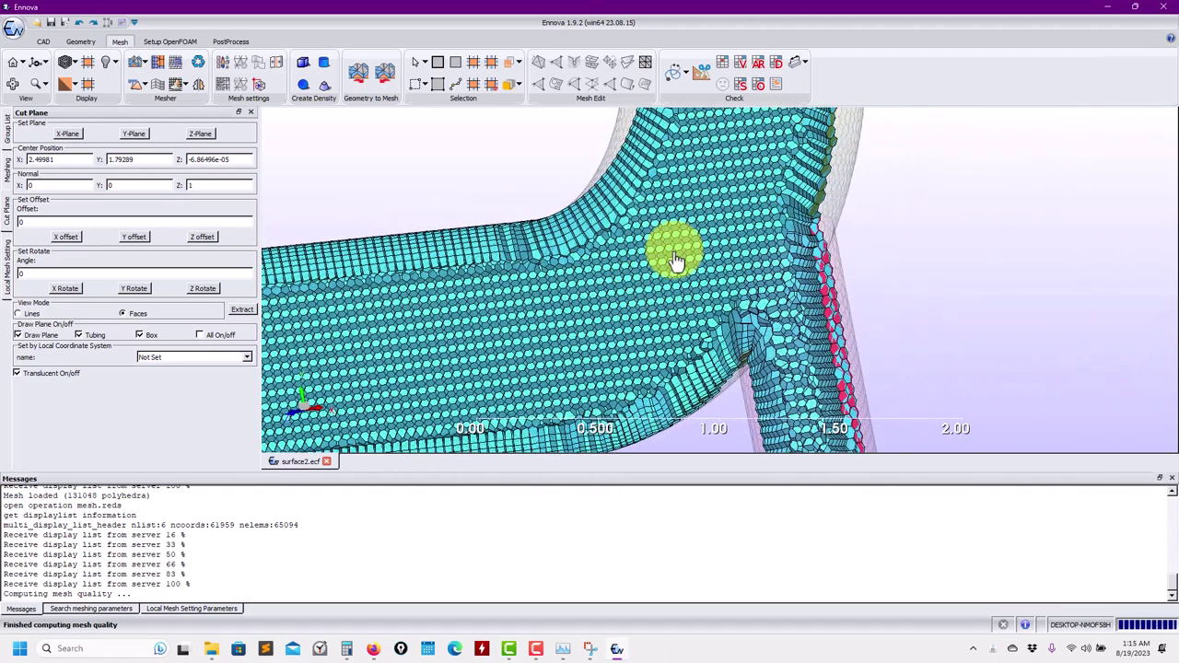
{"action": "scroll", "coordinate": [675, 255], "scroll_direction": "down", "scroll_amount": 3}
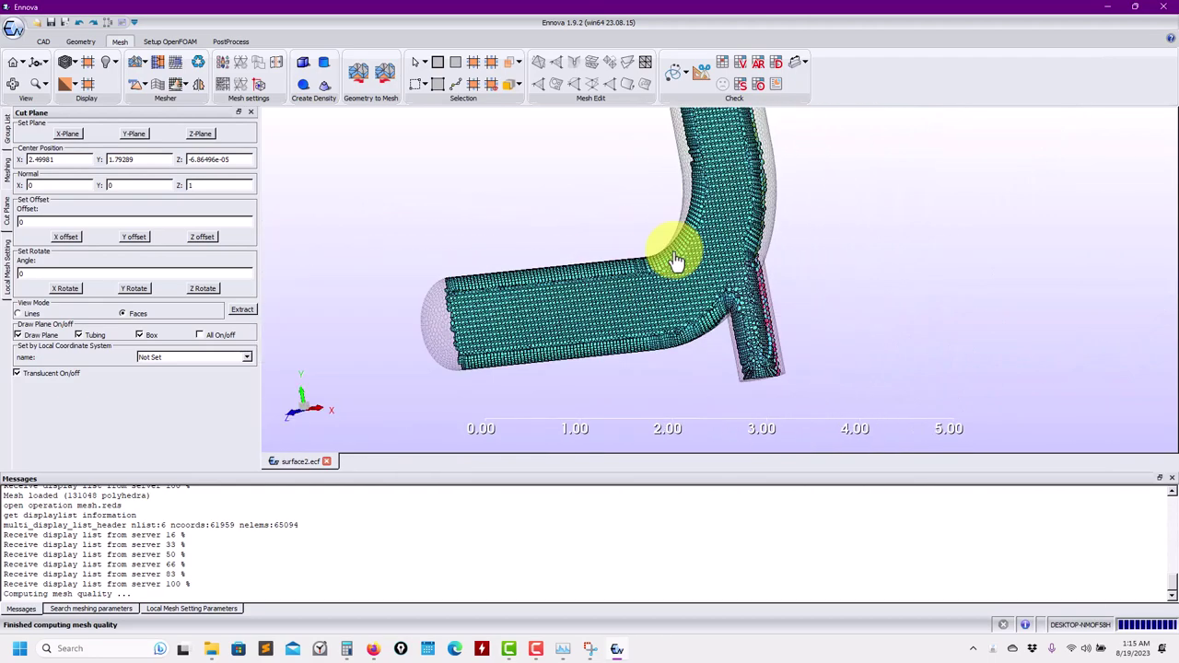
{"action": "scroll", "coordinate": [663, 265], "scroll_direction": "up", "scroll_amount": 2}
{"action": "scroll", "coordinate": [623, 293], "scroll_direction": "up", "scroll_amount": 3}
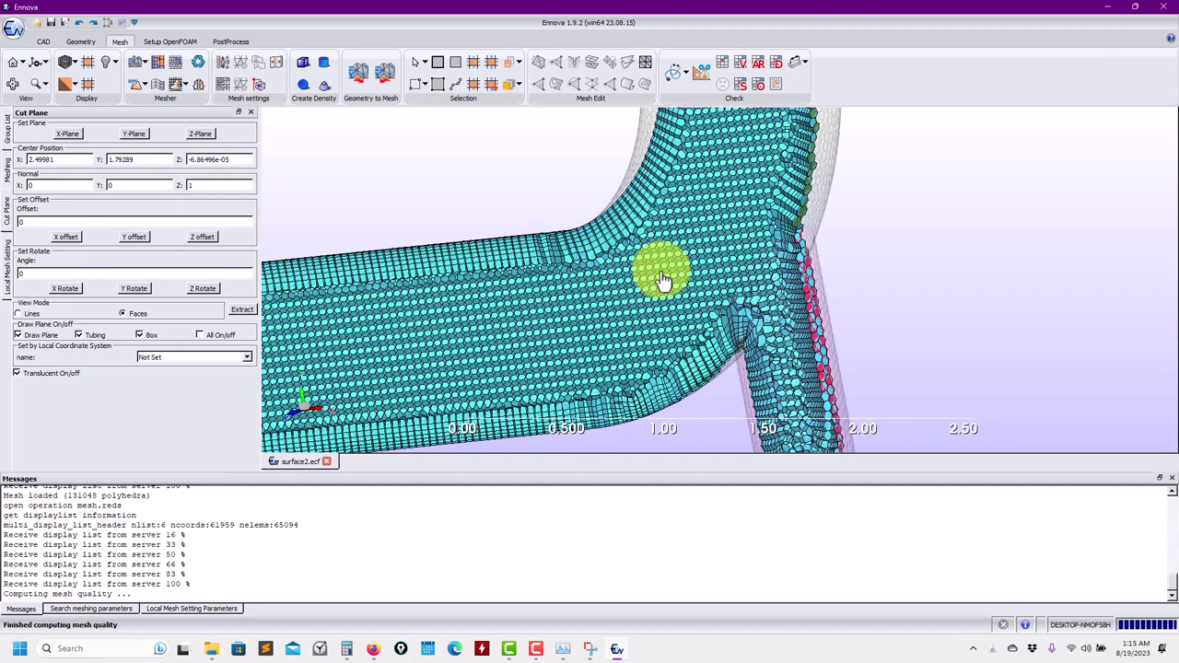
Step: List the boundaries inside the mesh and cut plane groups, and review the global meshing and boundary layer parameters
{"action": "left_click", "coordinate": [9, 122]}
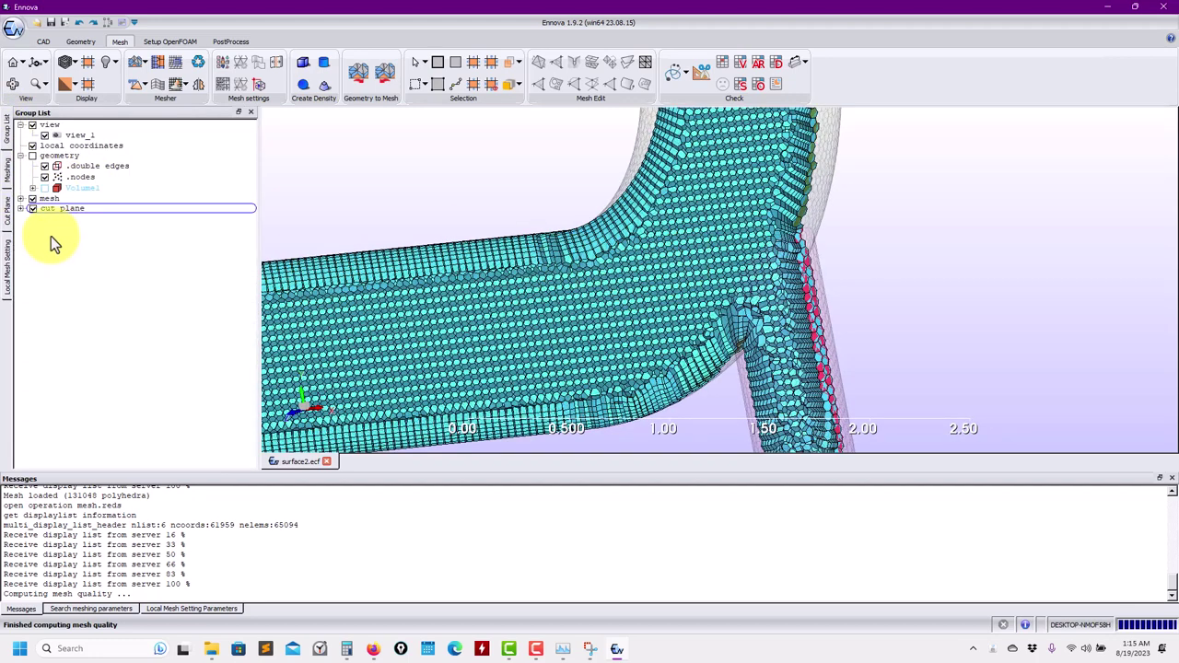
{"action": "left_click", "coordinate": [20, 208]}
{"action": "left_click", "coordinate": [20, 198]}
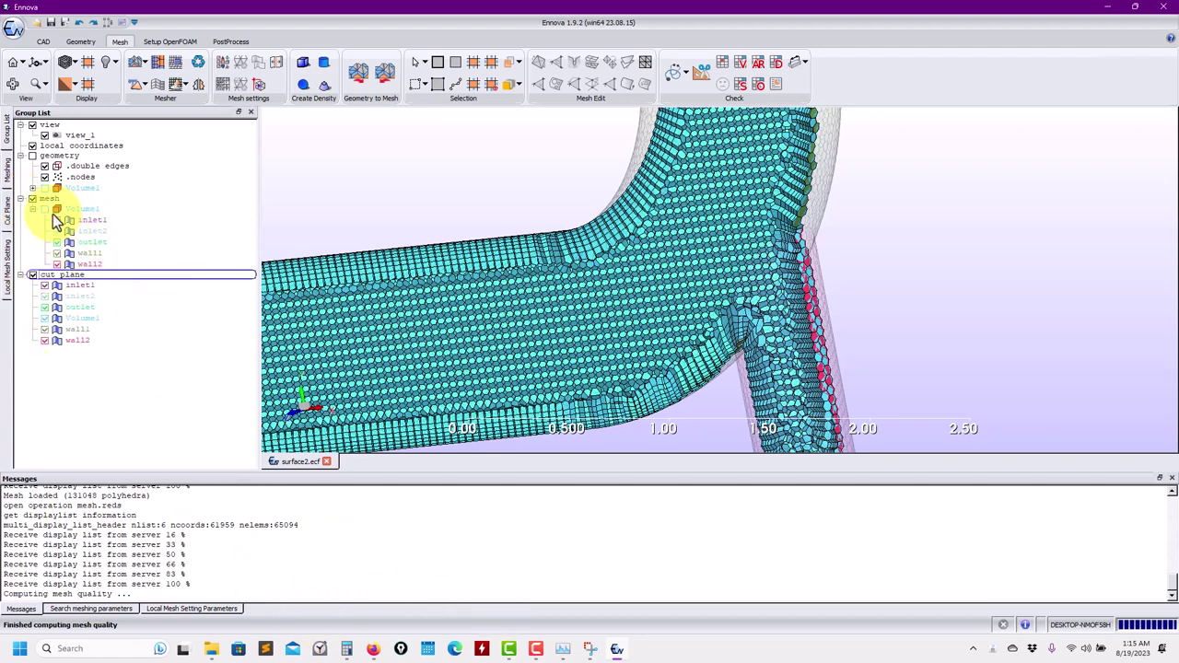
{"action": "left_click", "coordinate": [8, 177]}
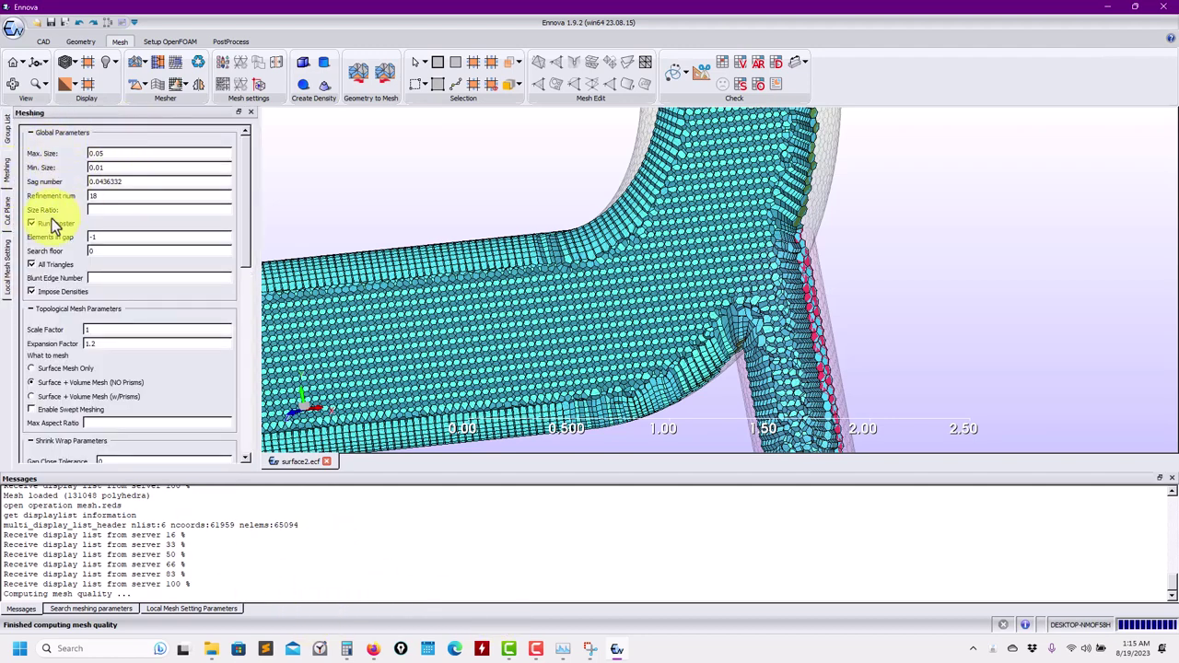
{"action": "left_click_drag", "start_coordinate": [242, 247], "coordinate": [223, 473]}
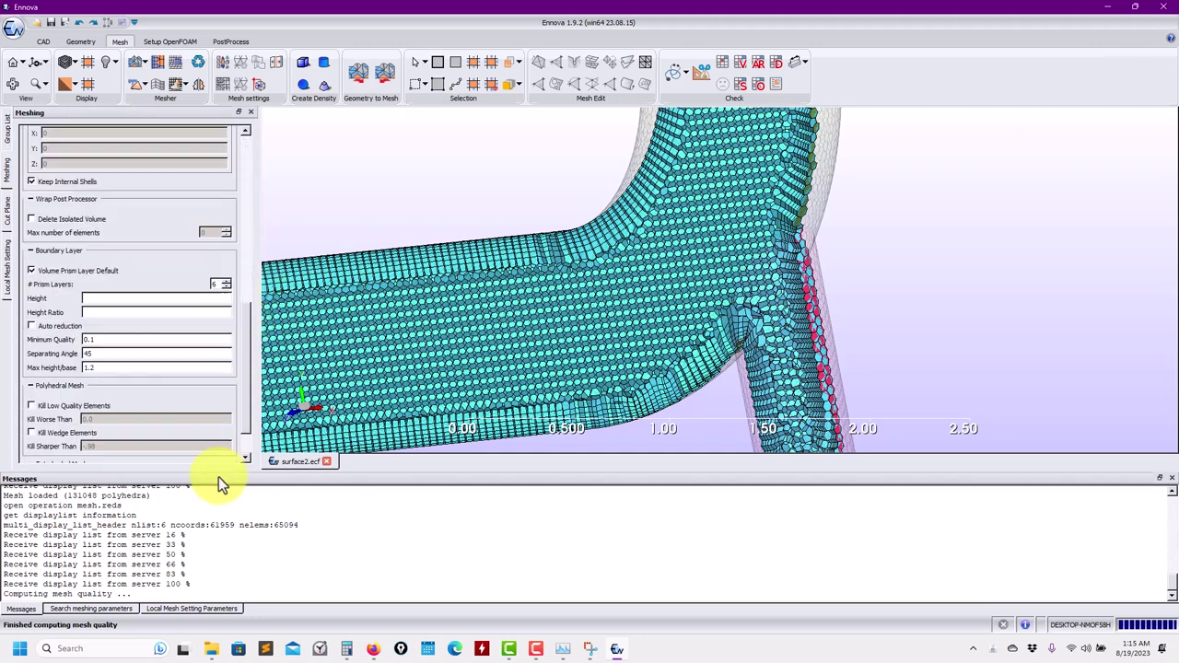
Step: Review the local mesh settings together with the parameter table for all boundary groups
{"action": "left_click", "coordinate": [8, 266]}
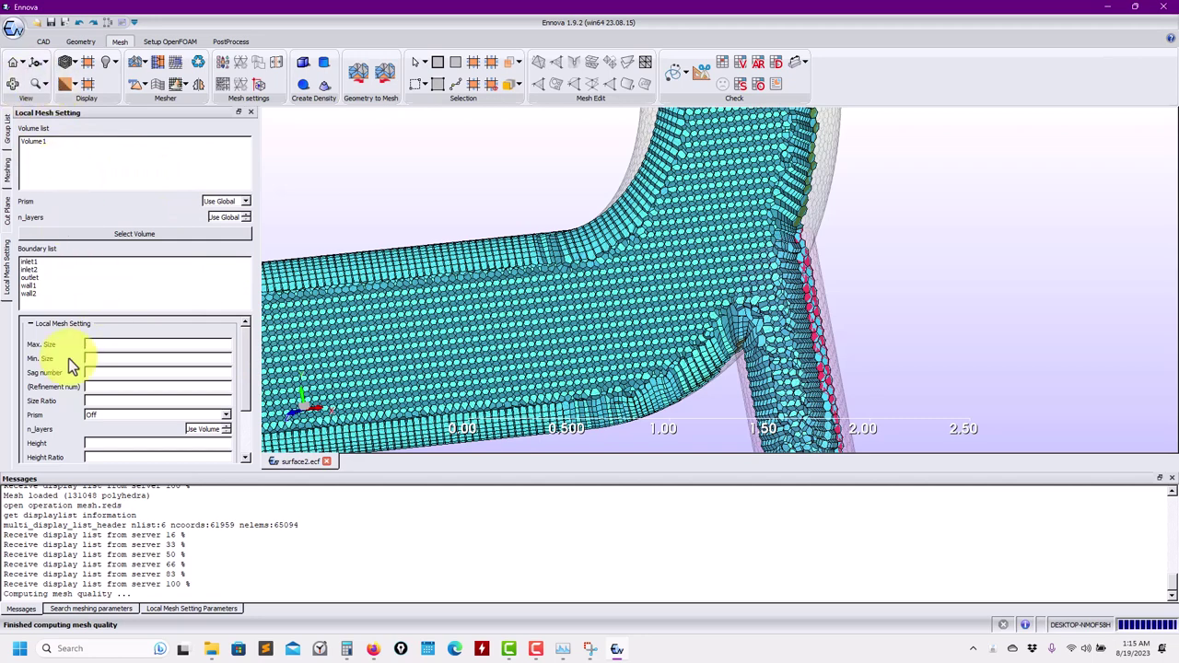
{"action": "left_click", "coordinate": [189, 610]}
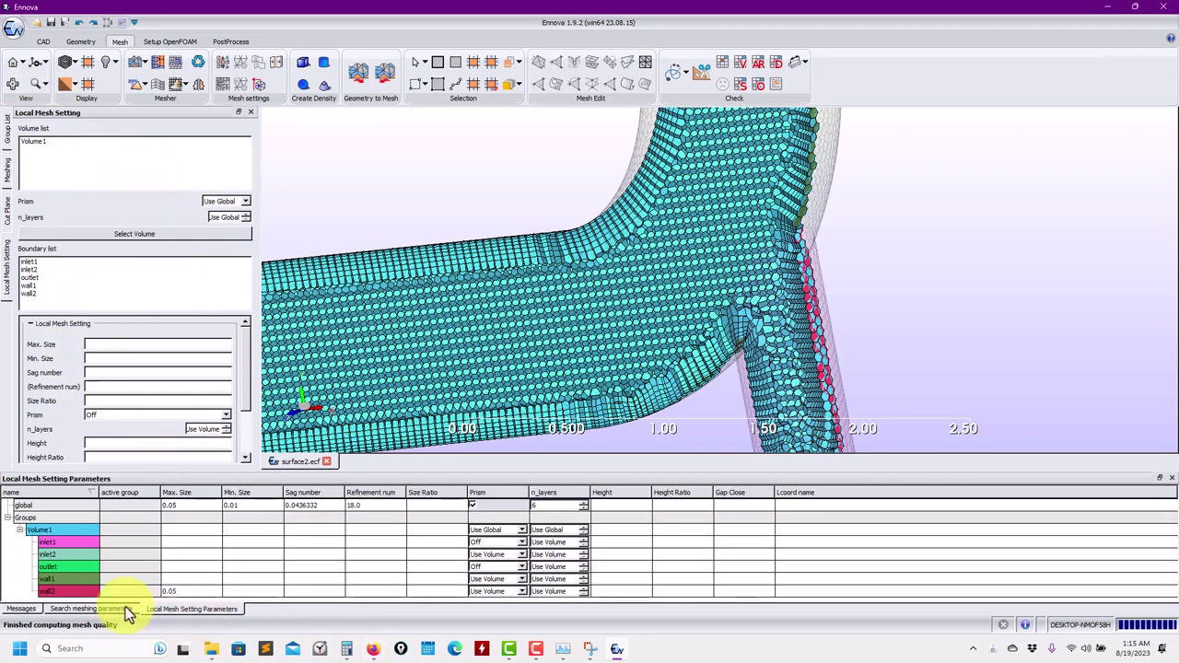
{"action": "scroll", "coordinate": [245, 350], "scroll_direction": "down", "scroll_amount": 2}
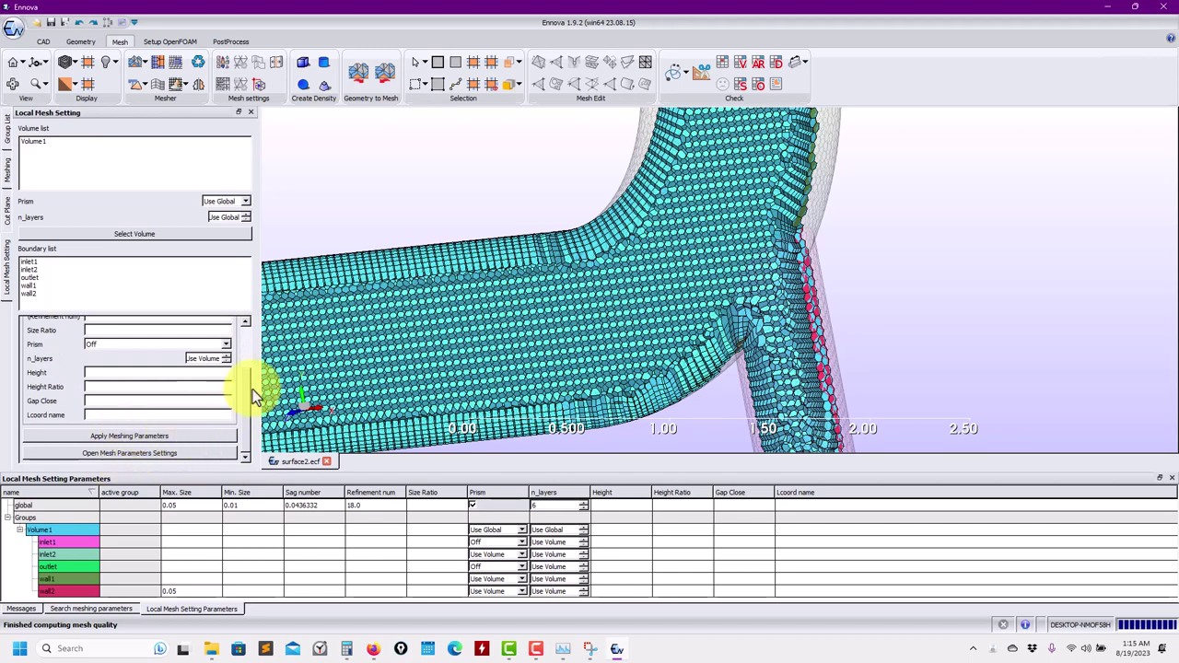
{"action": "scroll", "coordinate": [246, 391], "scroll_direction": "up", "scroll_amount": 3}
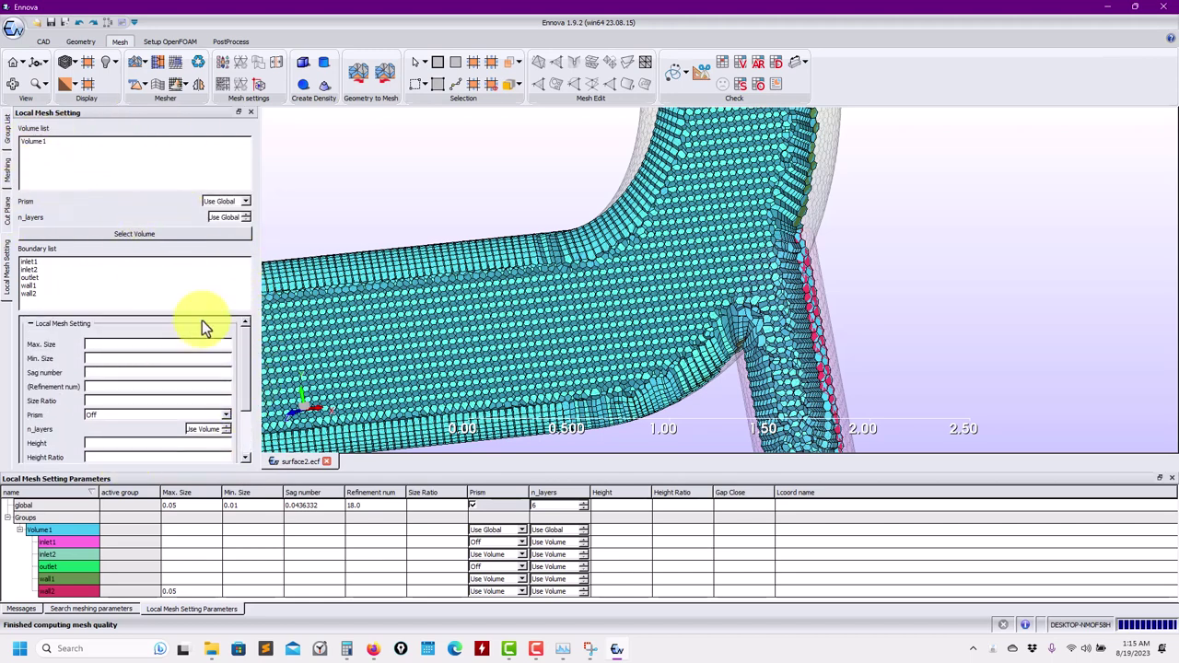
{"action": "scroll", "coordinate": [249, 401], "scroll_direction": "down", "scroll_amount": 3}
{"action": "scroll", "coordinate": [239, 313], "scroll_direction": "up", "scroll_amount": 3}
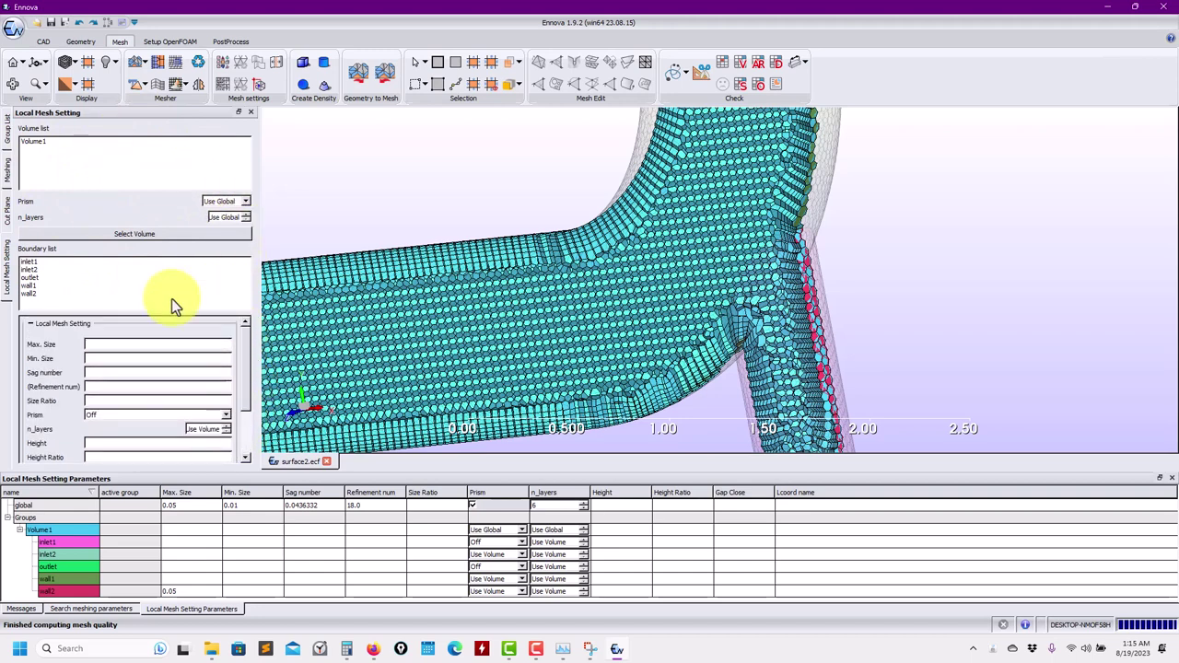
Step: Select the inlet2 boundary, review its local size and prism settings, and view the branch cross-section
{"action": "left_click", "coordinate": [27, 269]}
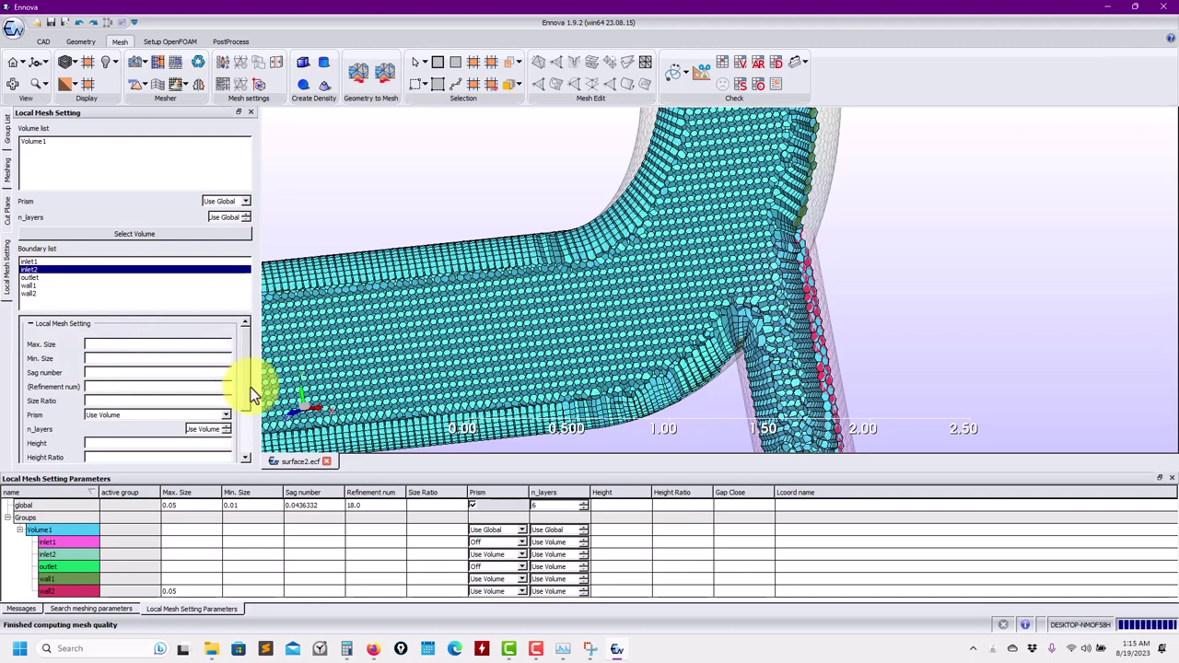
{"action": "scroll", "coordinate": [251, 389], "scroll_direction": "down", "scroll_amount": 3}
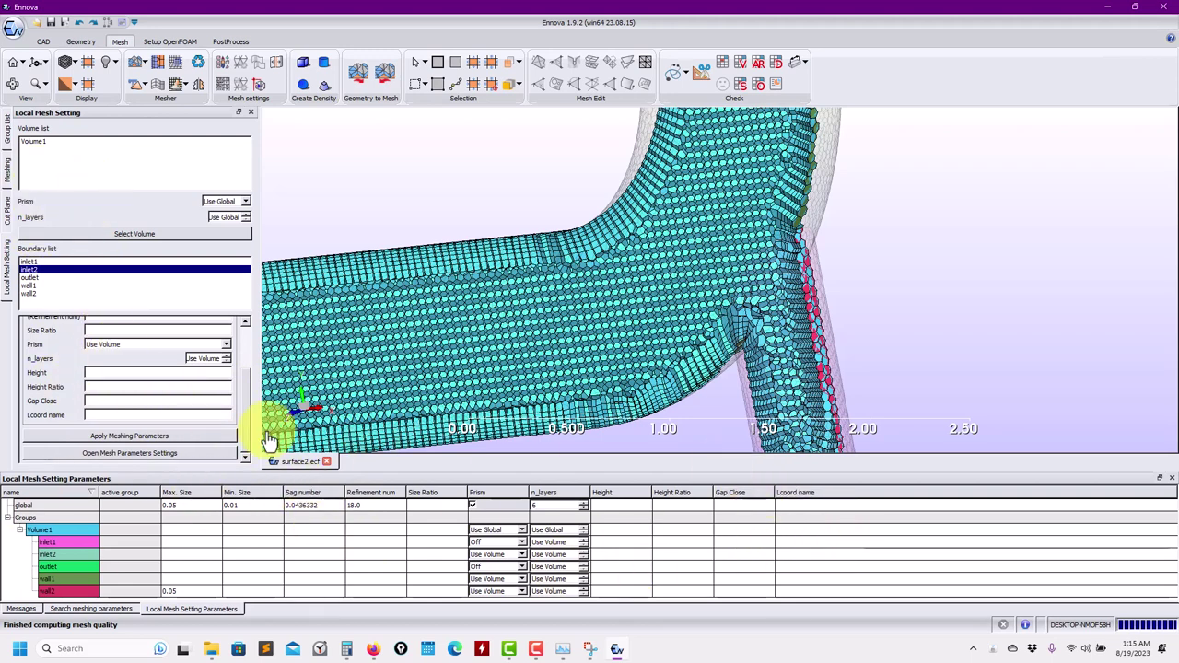
{"action": "scroll", "coordinate": [239, 389], "scroll_direction": "up", "scroll_amount": 3}
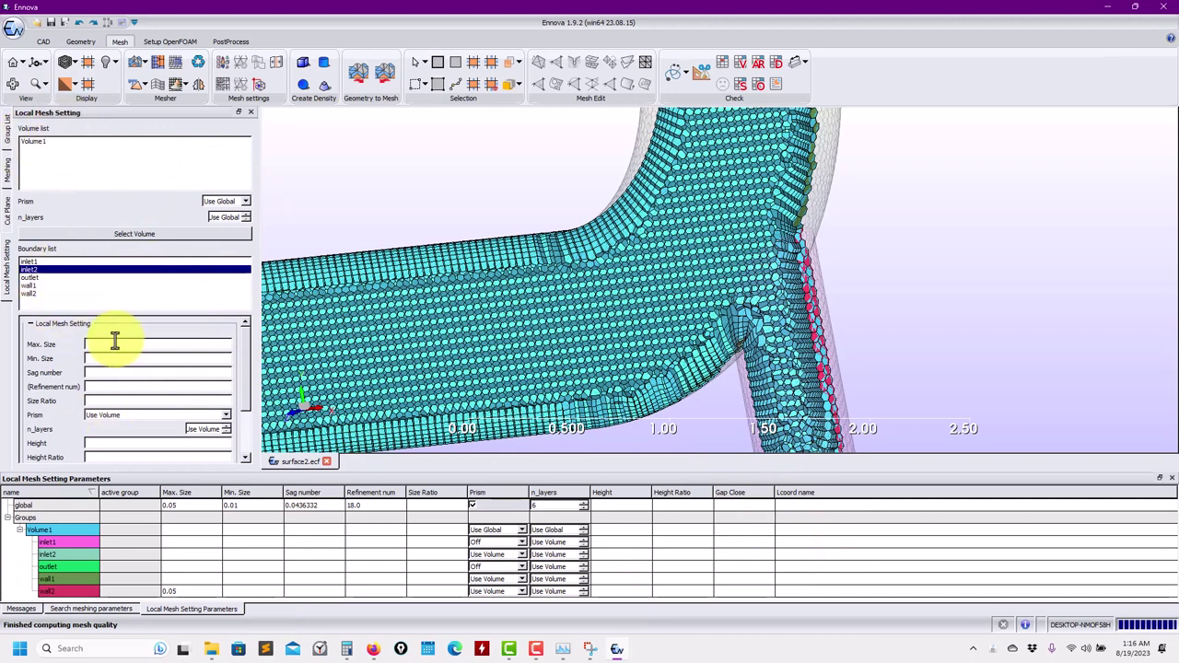
{"action": "left_click_drag", "start_coordinate": [689, 329], "coordinate": [668, 293]}
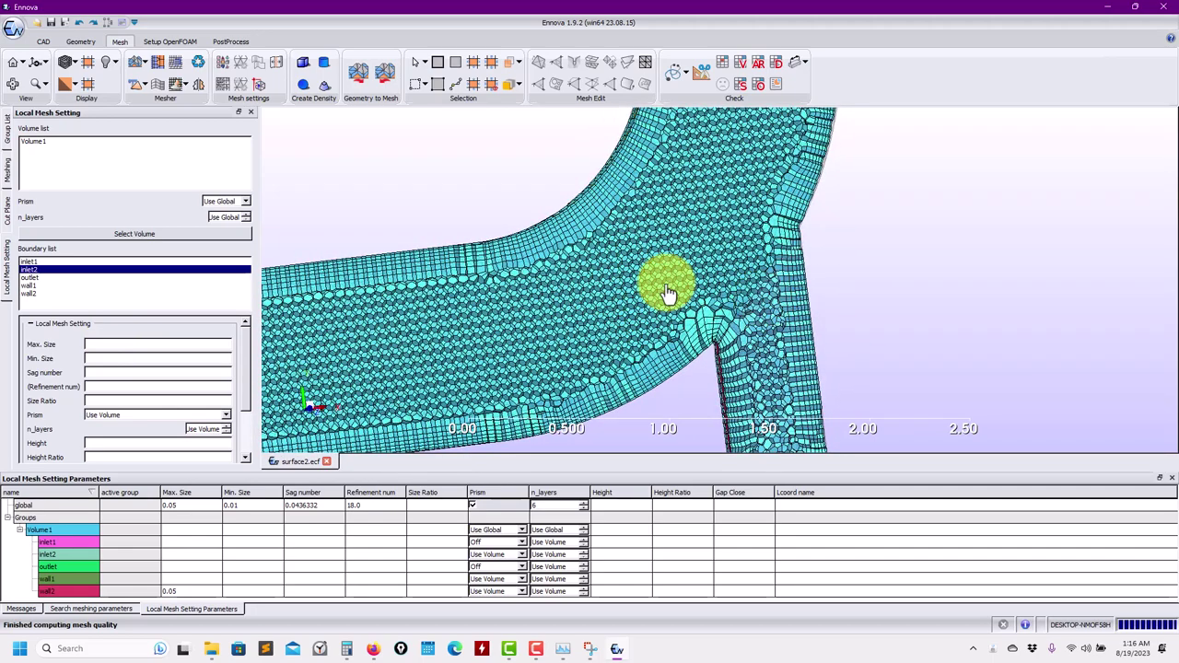